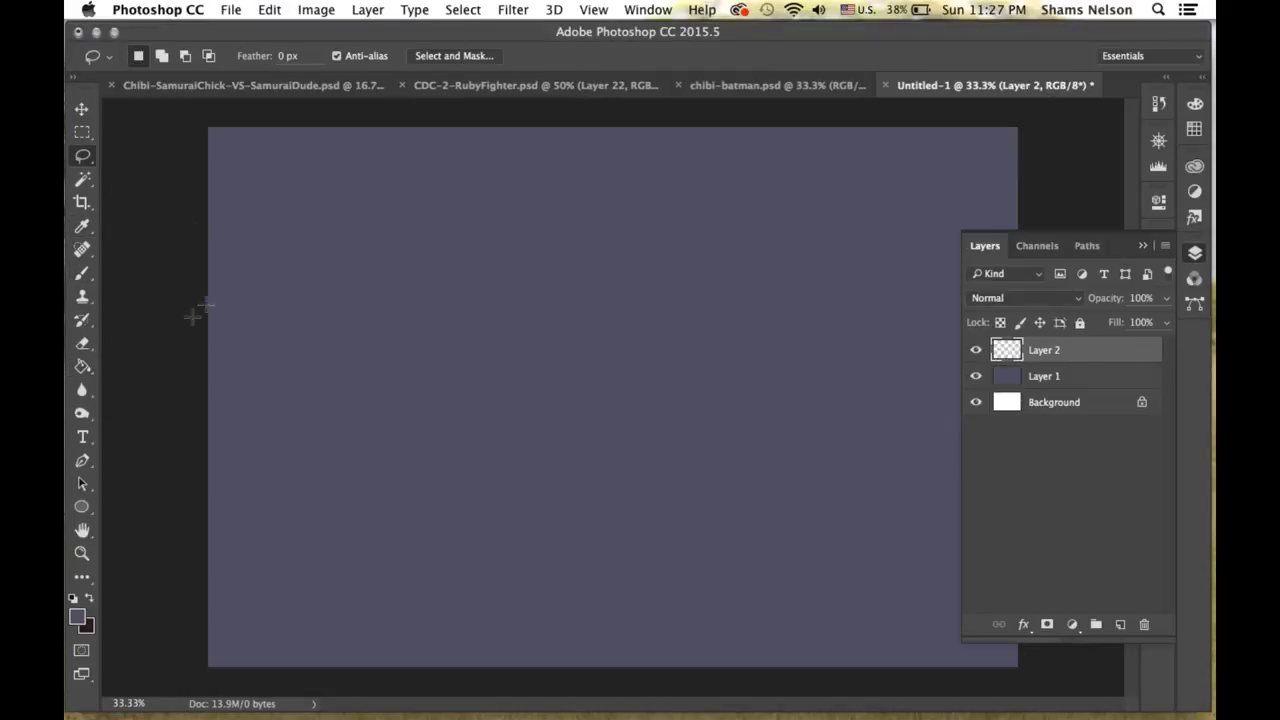
Outline a jagged distant mountain range across the canvas with the Lasso and fill it dark grey-purple.
mouse_move(194, 317)
mouse_down()
mouse_move(823, 289)
mouse_move(190, 320)
mouse_up()
click(686, 331)
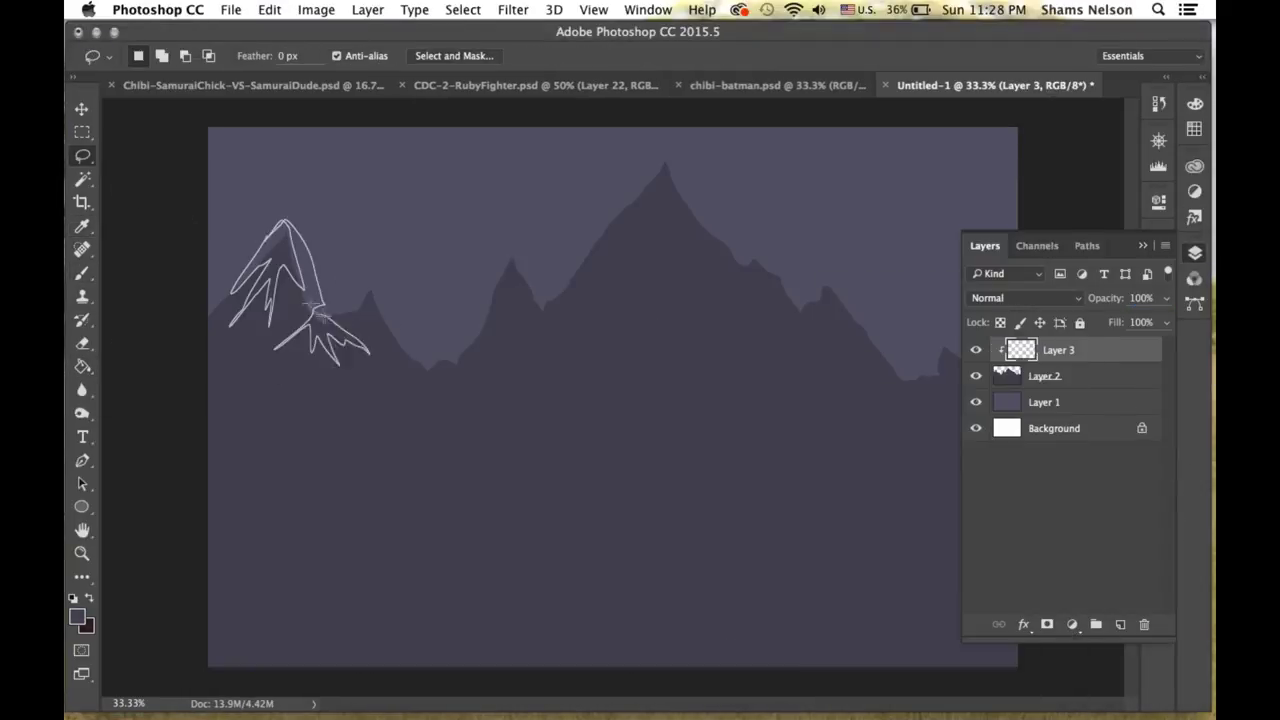
Outline snow patches on the distant peaks with the Lasso on the clipped layer above the mountains.
mouse_move(372, 440)
mouse_down()
mouse_move(478, 376)
mouse_move(600, 360)
mouse_move(640, 260)
mouse_move(690, 220)
mouse_move(800, 330)
mouse_move(855, 360)
mouse_move(940, 400)
mouse_move(1015, 395)
mouse_up()
key(F7)
key(ctrl+d)
Paint the distant peaks' snow patches light lavender with a textured brush at size 200.
click(89, 55)
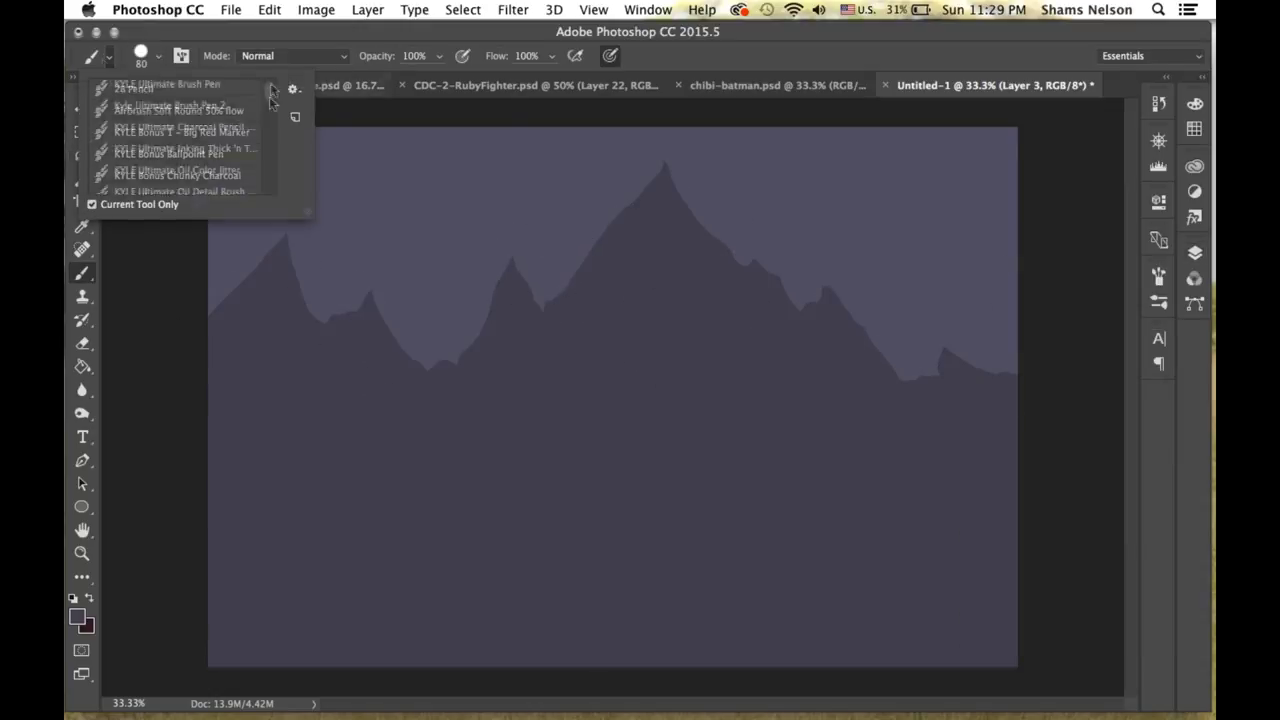
click(130, 55)
click(77, 617)
click(1147, 336)
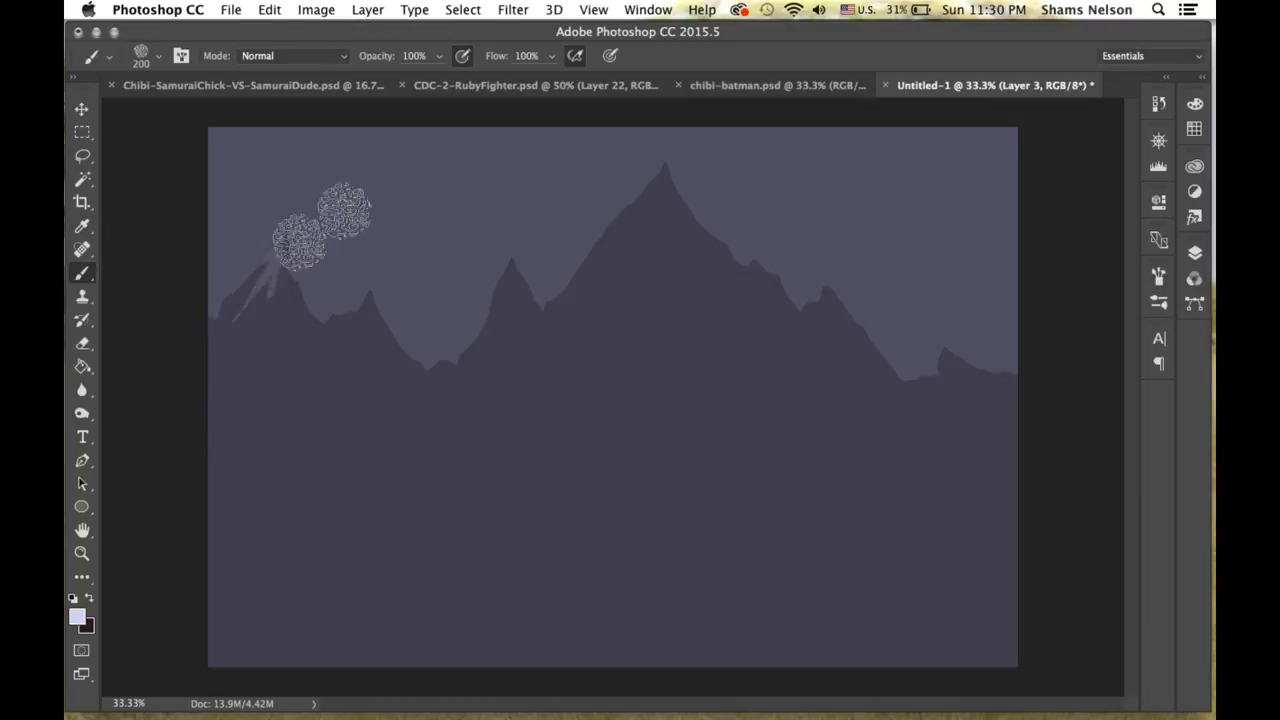
drag(640, 200, 749, 348)
click(82, 155)
key(F7)
drag(292, 210, 305, 280)
Create a new layer, outline a nearer mountain on the left side of the scene, and fill it dark purple.
key(ctrl+shift+alt+n)
key(F7)
mouse_move(208, 400)
mouse_down()
mouse_move(534, 577)
mouse_move(194, 597)
mouse_up()
key(g)
click(300, 590)
Create a layer clipped to the nearer mountain and outline snow patches on its slopes with the Lasso.
key(l)
key(F7)
key(ctrl+shift+alt+n)
key(ctrl+alt+g)
mouse_move(366, 472)
mouse_down()
mouse_move(301, 367)
mouse_move(271, 477)
mouse_move(216, 422)
mouse_move(418, 422)
mouse_move(470, 424)
mouse_up()
key(ctrl+BackSpace)
key(ctrl+d)
Paint the nearer mountain's snow patches lavender with the textured brush at size 150.
click(77, 617)
click(777, 372)
click(1145, 331)
key(b)
key(bracketleft)
key(bracketleft)
key(bracketleft)
key(bracketleft)
key(bracketleft)
key(bracketleft)
key(bracketleft)
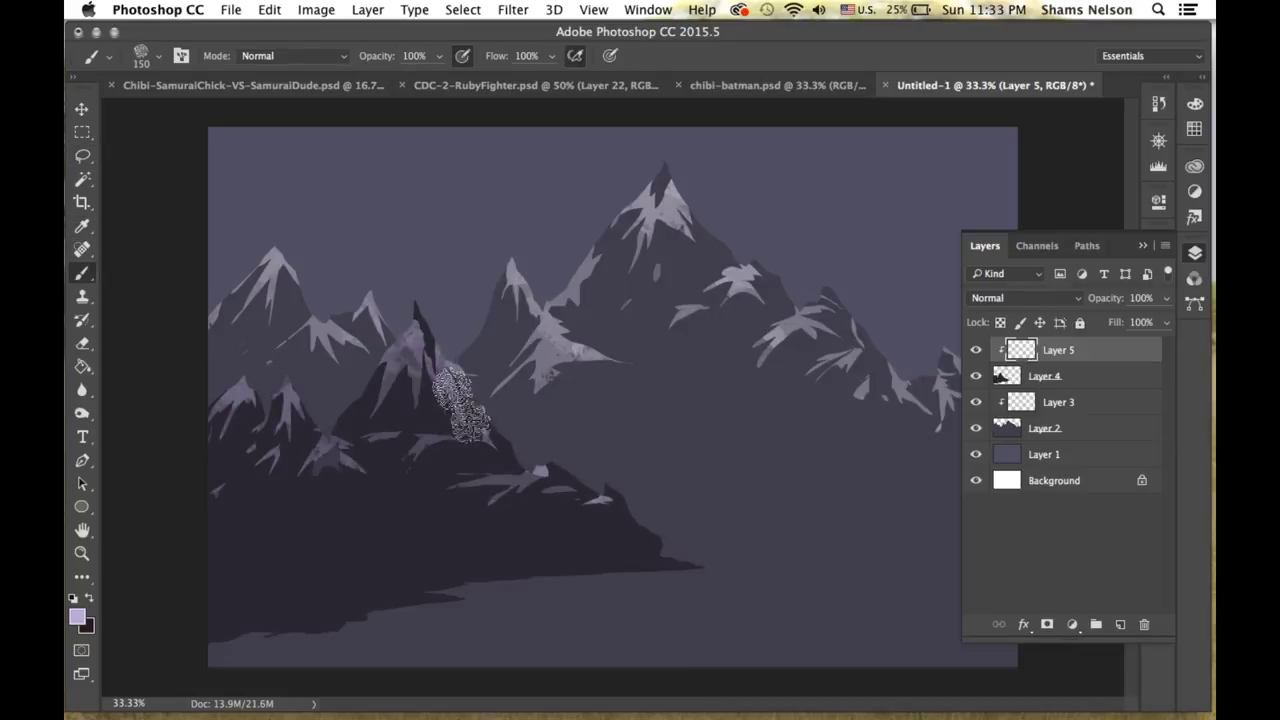
drag(300, 410, 330, 450)
Return to Layer 3, which holds the distant peaks' snow.
key(alt+bracketleft)
key(alt+bracketleft)
key(slash)
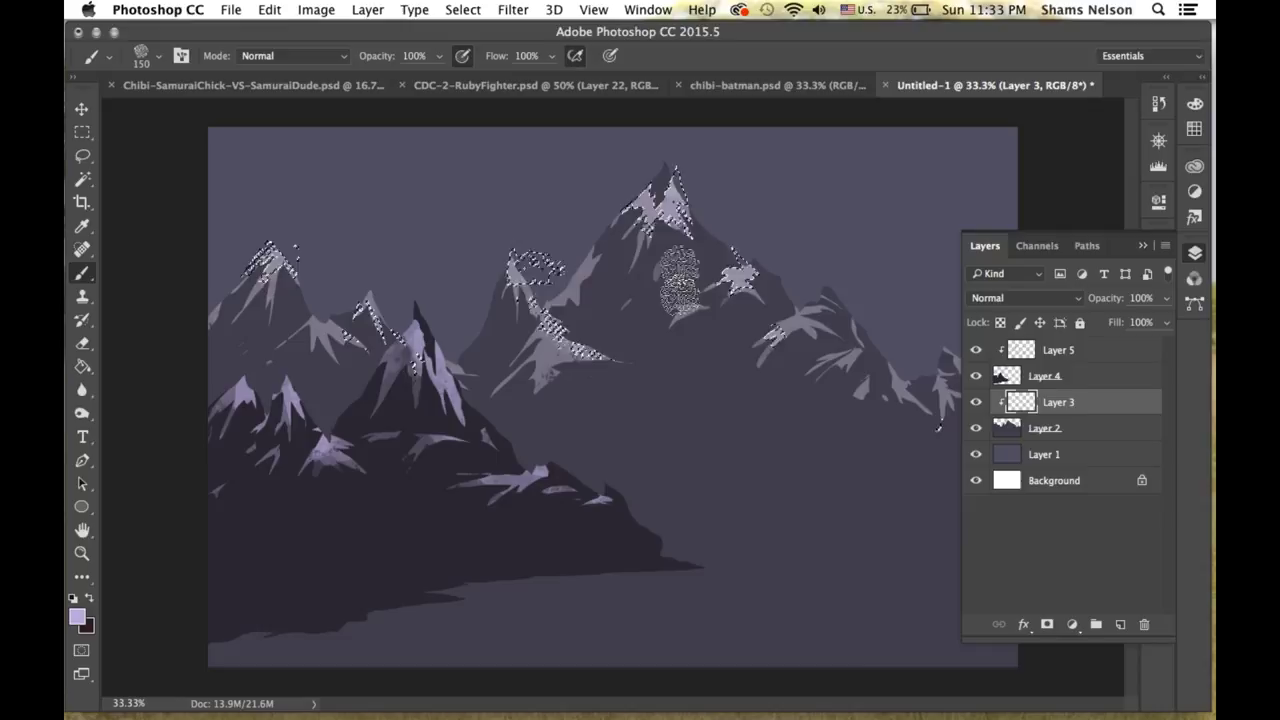
Create a new layer, outline the foreground slopes and rocky shore with the Lasso, and fill them with a near-black purple.
key(ctrl+shift+alt+n)
key(F7)
key(l)
drag(208, 235, 545, 680)
mouse_move(670, 668)
mouse_down()
mouse_move(975, 480)
mouse_move(690, 675)
mouse_up()
click(77, 617)
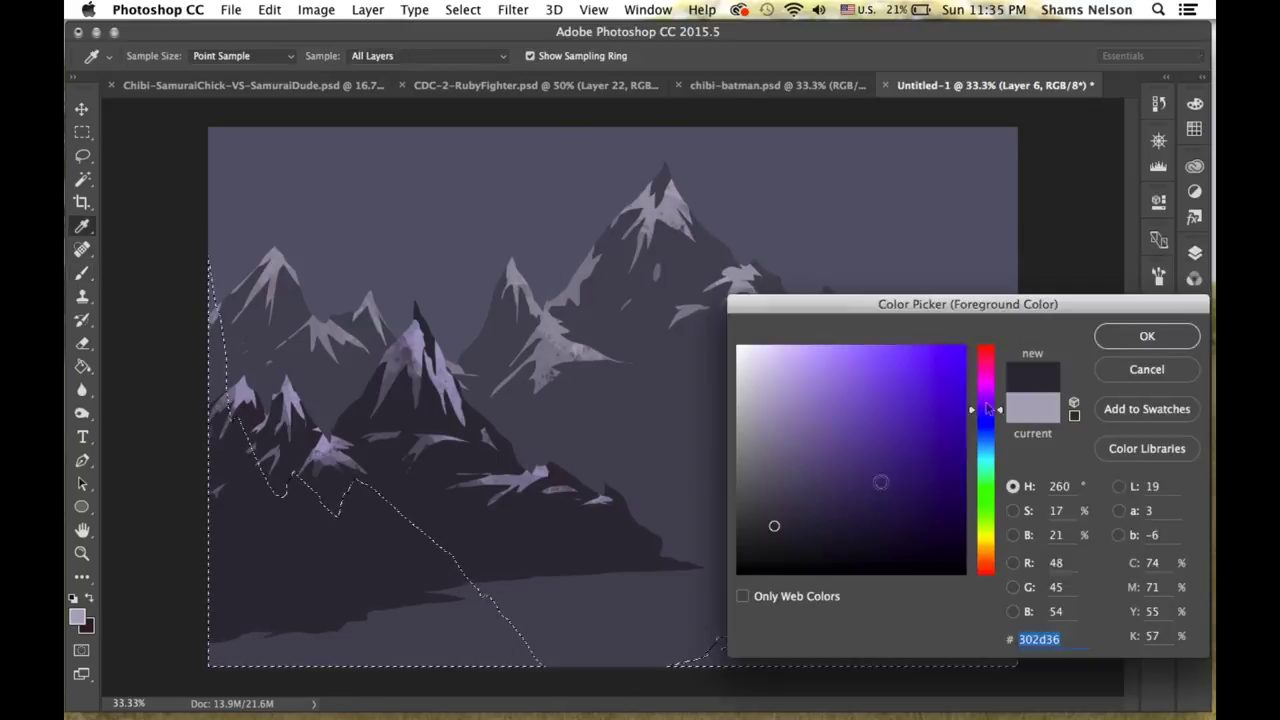
key(Return)
key(alt+BackSpace)
key(ctrl+d)
Create a layer above the foreground and outline snow patches on its left slope with the Lasso.
key(F7)
key(ctrl+shift+alt+n)
key(l)
drag(240, 590, 338, 500)
drag(412, 520, 515, 665)
drag(280, 495, 215, 530)
drag(235, 405, 210, 510)
mouse_move(325, 605)
mouse_down()
mouse_move(218, 635)
mouse_move(457, 600)
mouse_move(366, 586)
mouse_up()
Paint the left foreground slope's snow patches with a pale tint, starting from a colour sampled off the nearer mountain's snow.
key(b)
alt+click(290, 407)
key(ctrl+d)
click(1097, 436)
Outline snow patches on the right foreground shore beside the pine tree and paint them with the textured brush.
key(F7)
key(l)
mouse_move(885, 590)
mouse_down()
mouse_move(990, 600)
mouse_move(720, 655)
mouse_up()
key(b)
key(ctrl+shift+alt+n)
mouse_move(829, 586)
mouse_down()
mouse_move(986, 529)
mouse_move(705, 672)
mouse_up()
key(ctrl+d)
Create a new layer for the lake, select a rectangle across the lower canvas, and fill it grey-blue.
key(m)
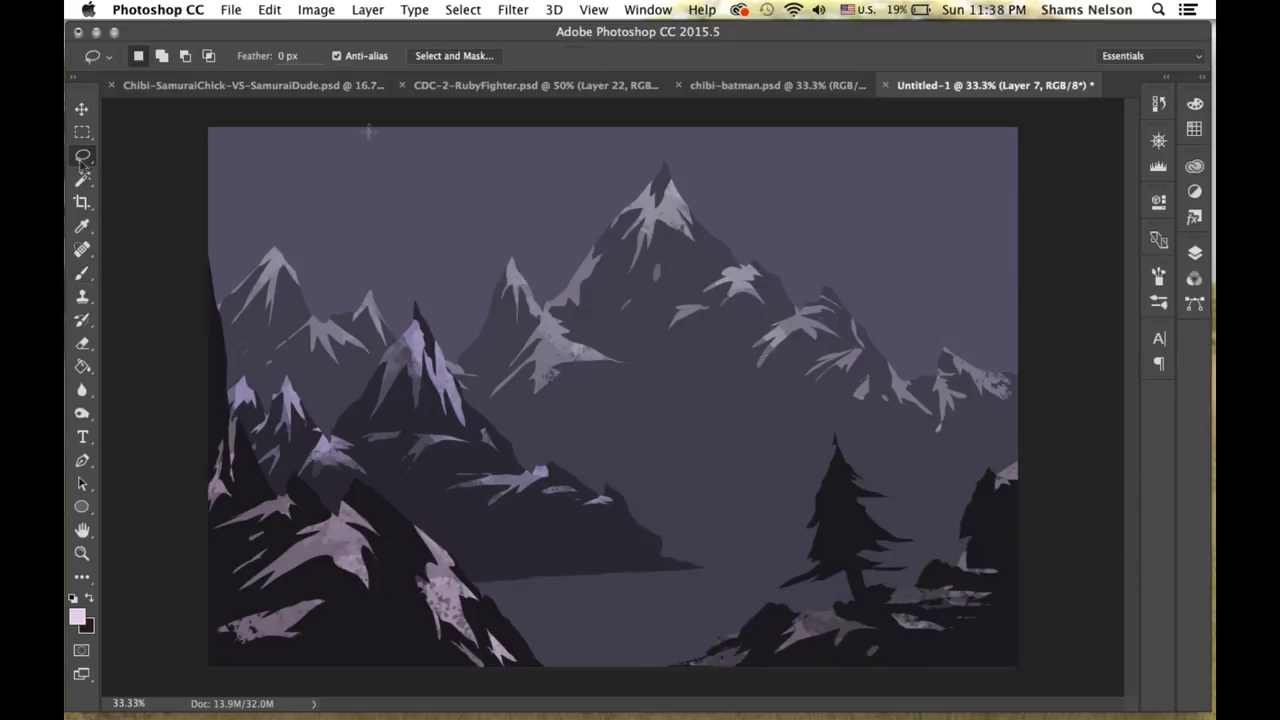
key(F7)
key(ctrl+shift+alt+n)
drag(208, 530, 1017, 665)
click(77, 617)
key(Return)
key(g)
key(alt+BackSpace)
key(F7)
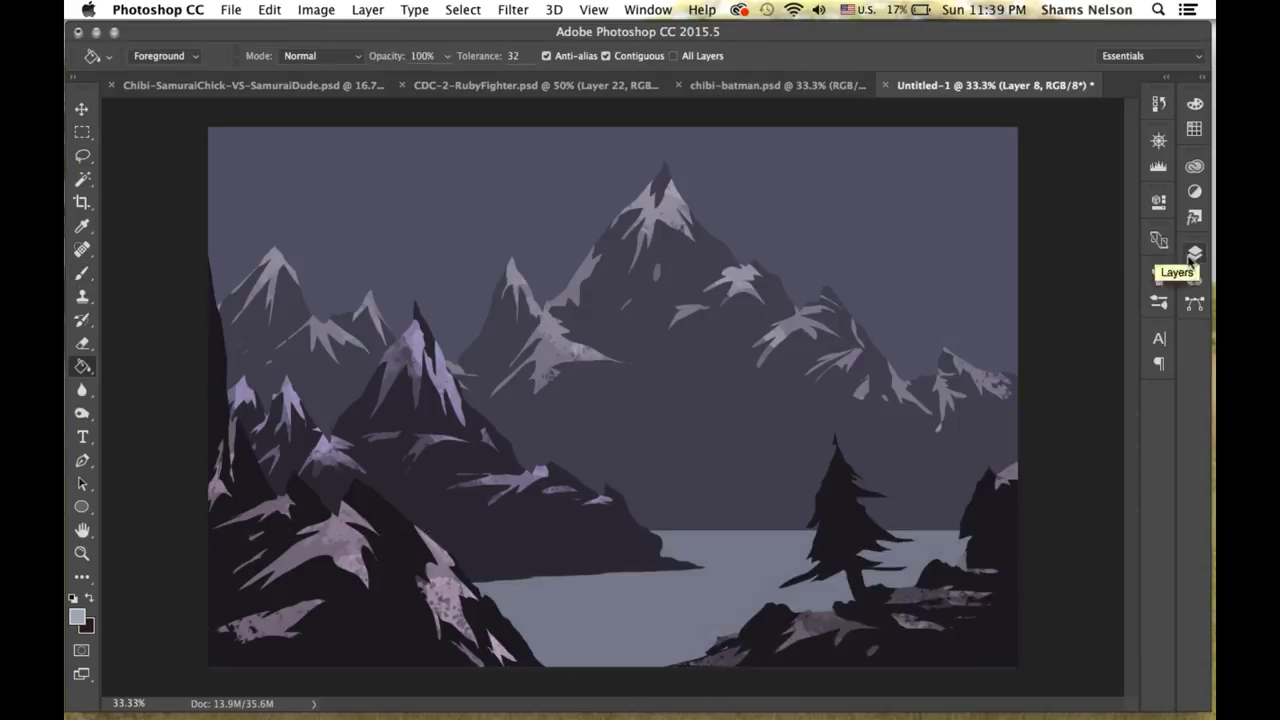
Create a layer clipped to the lake and paint light blue ripples inside lassoed streaks.
click(1194, 252)
key(Return)
key(ctrl+shift+alt+n)
key(l)
drag(735, 547, 600, 600)
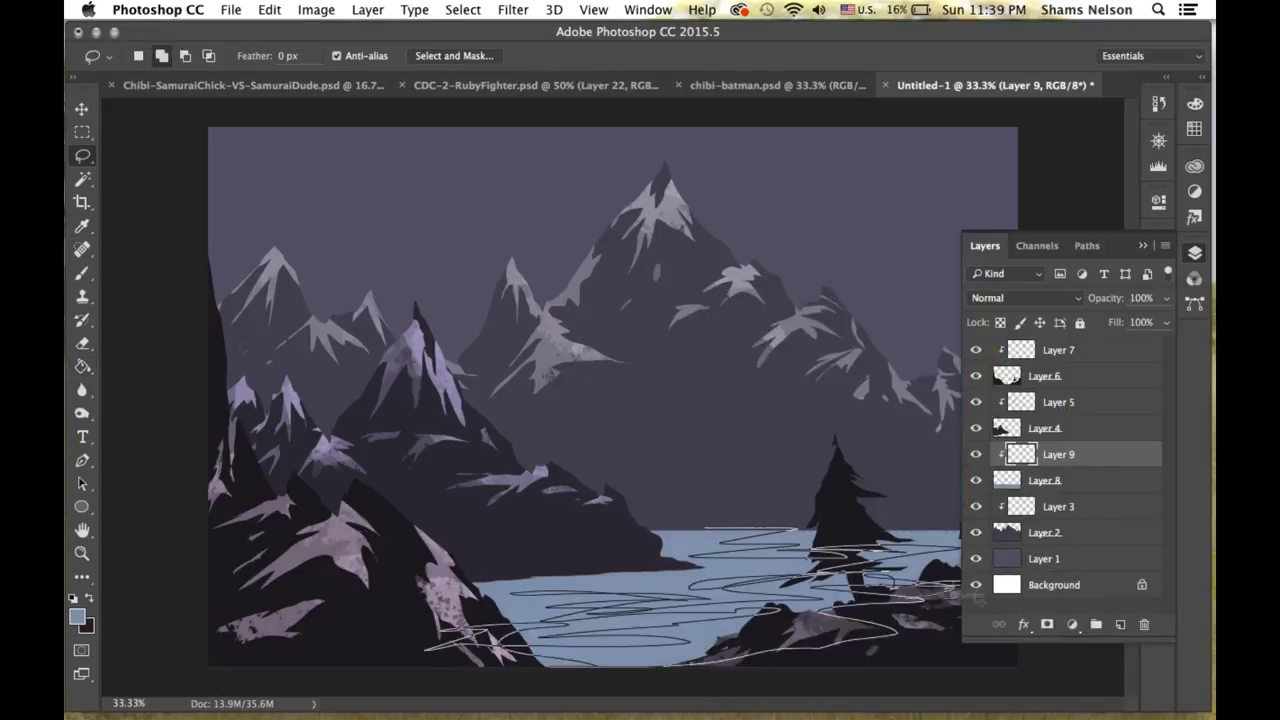
key(F7)
key(b)
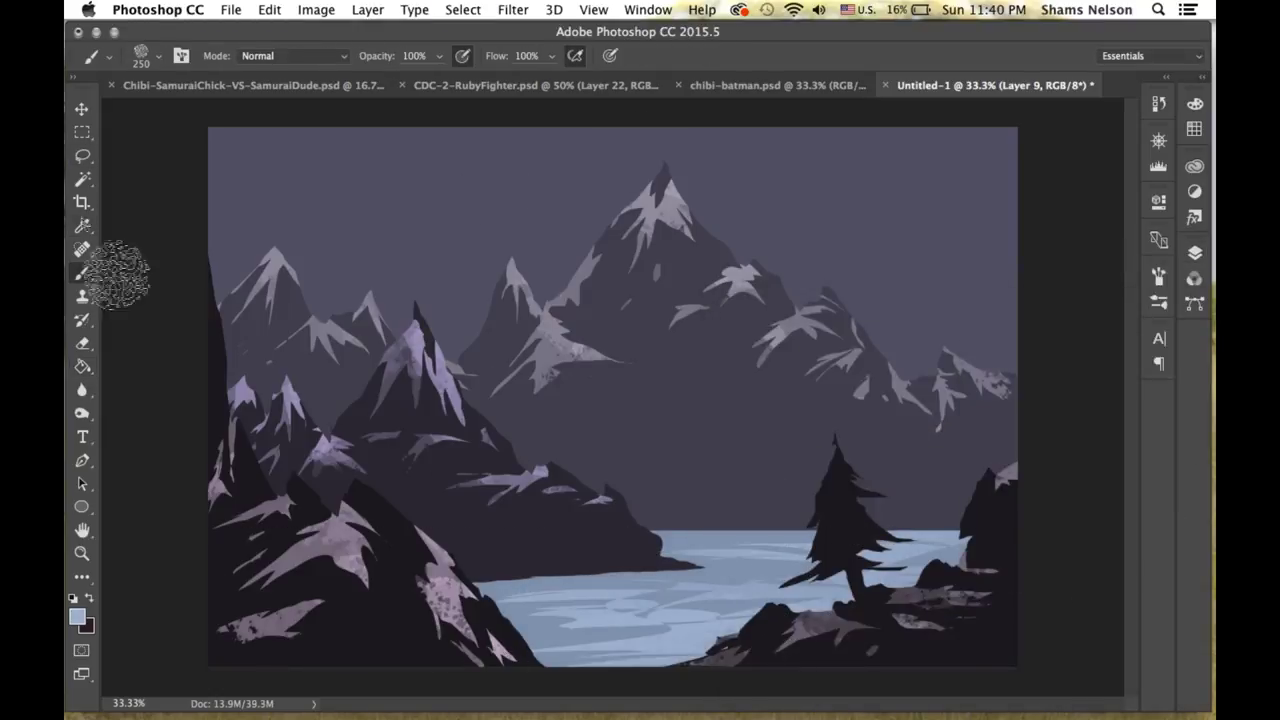
Create a new layer above the sky and fill a circular moon behind the right slope of the main peak with pale lavender.
key(F7)
click(77, 617)
key(Return)
click(1044, 558)
key(g)
key(u)
key(ctrl+shift+alt+n)
key(b)
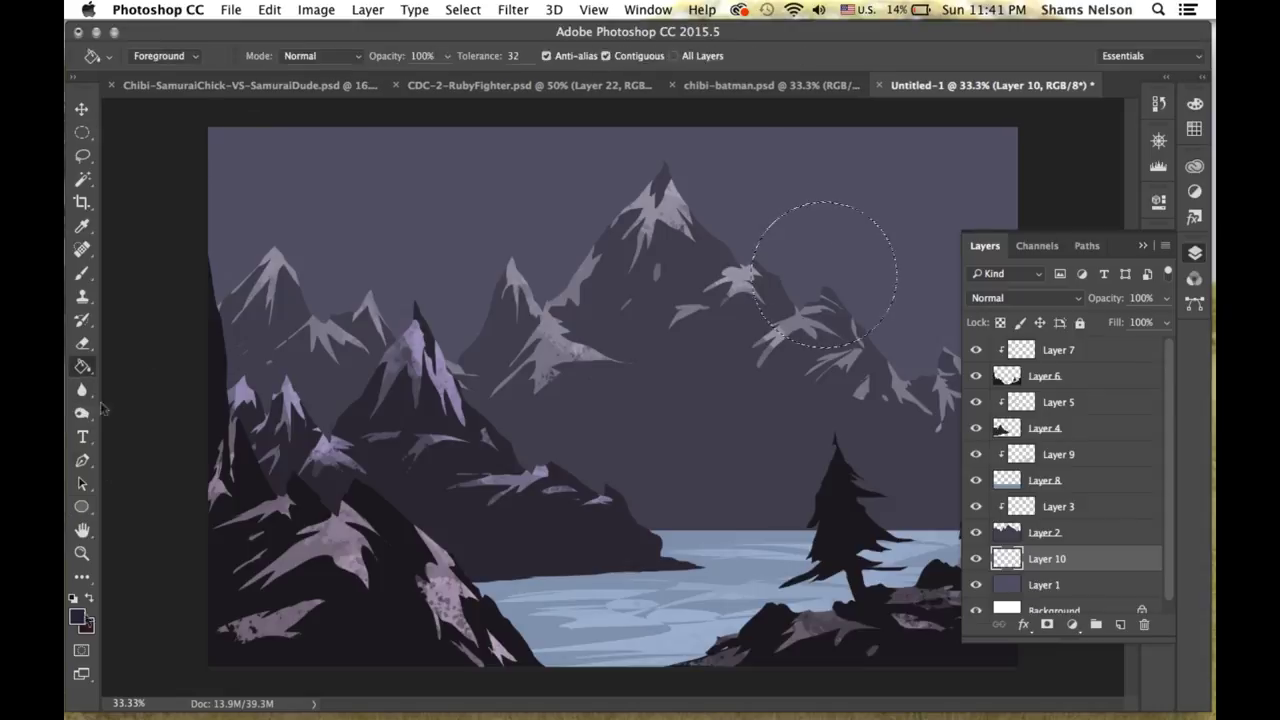
click(825, 262)
On Layer 3, outline additional snow streaks across the distant mountains' lower slopes with the Lasso.
click(1058, 506)
key(ctrl+g)
ctrl+click(1020, 527)
click(1044, 527)
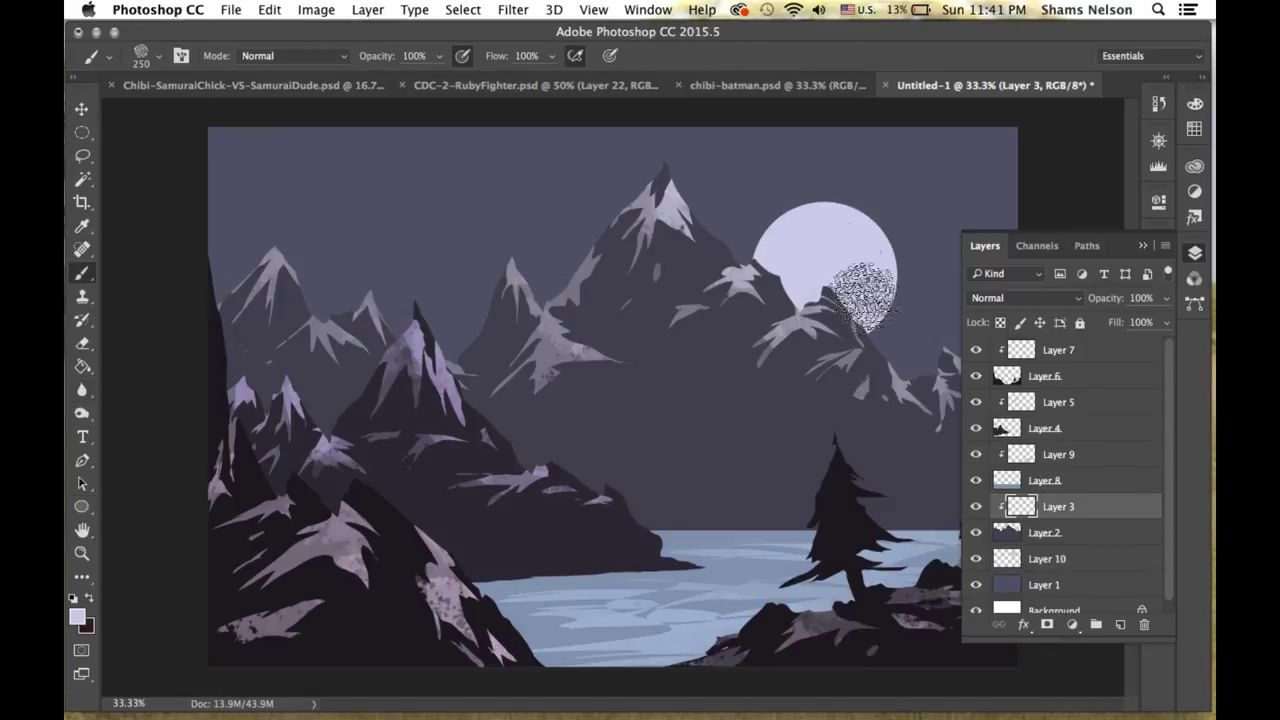
key(F7)
key(l)
drag(636, 421, 790, 470)
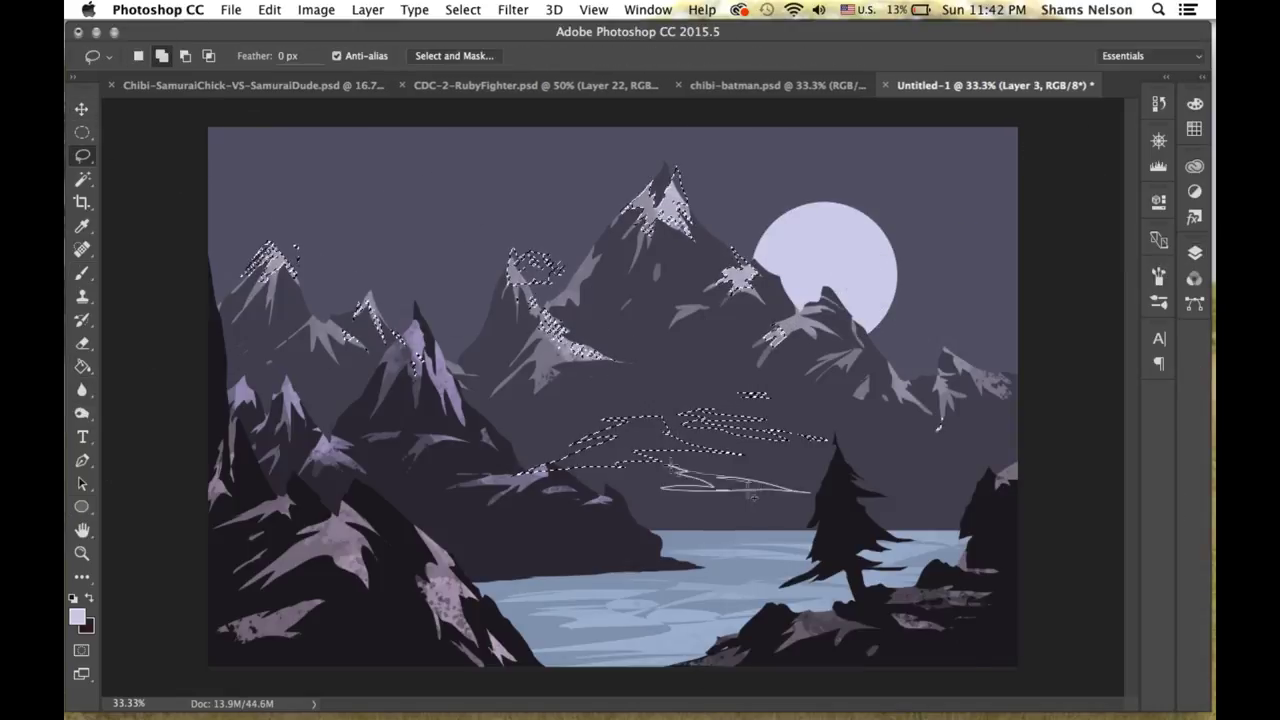
Paint the lower-slope streaks lavender with the textured brush and clear the selection.
key(b)
mouse_move(620, 430)
mouse_down()
mouse_move(800, 480)
mouse_move(800, 500)
mouse_up()
key(ctrl+d)
key(F7)
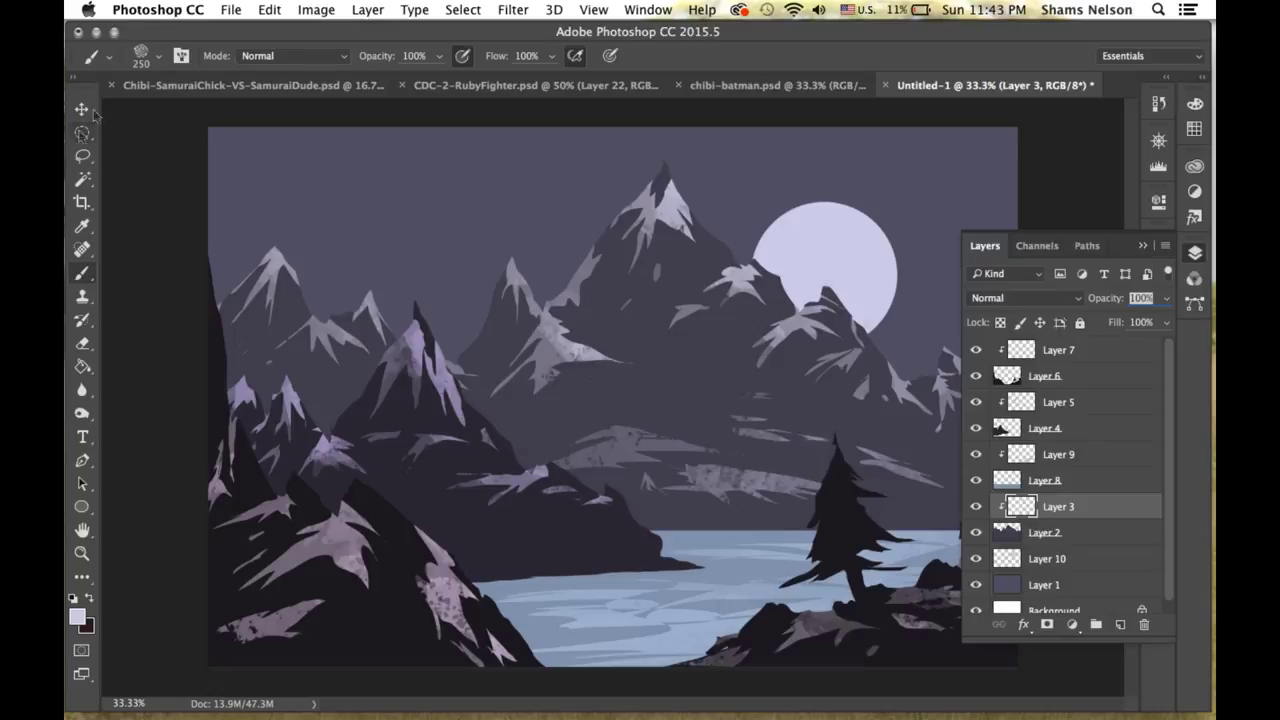
Undo the last snow streaks painted on the distant mountains' lower slopes.
key(ctrl+z)
key(F7)
key(l)
key(b)
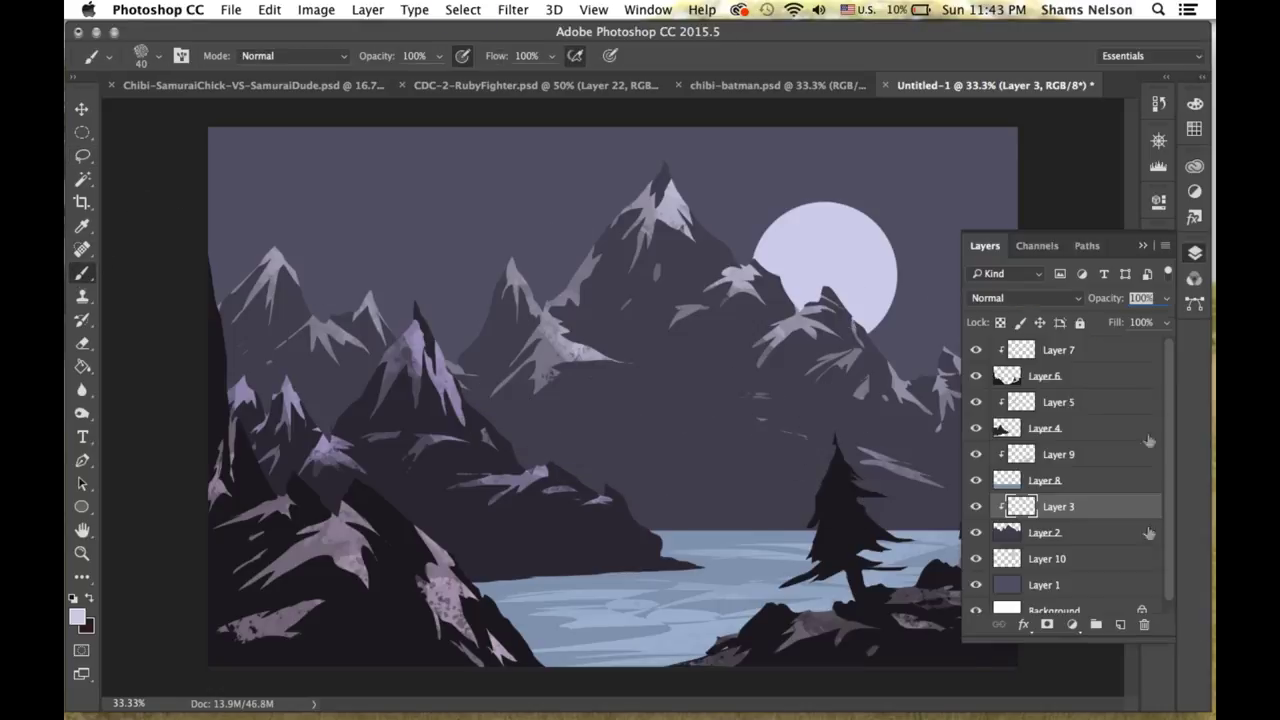
Add a Color Balance adjustment layer clipped to the grouped artwork and shift its colours toward blue.
key(F7)
click(995, 347)
click(368, 9)
click(620, 352)
key(Return)
drag(1063, 355, 1027, 298)
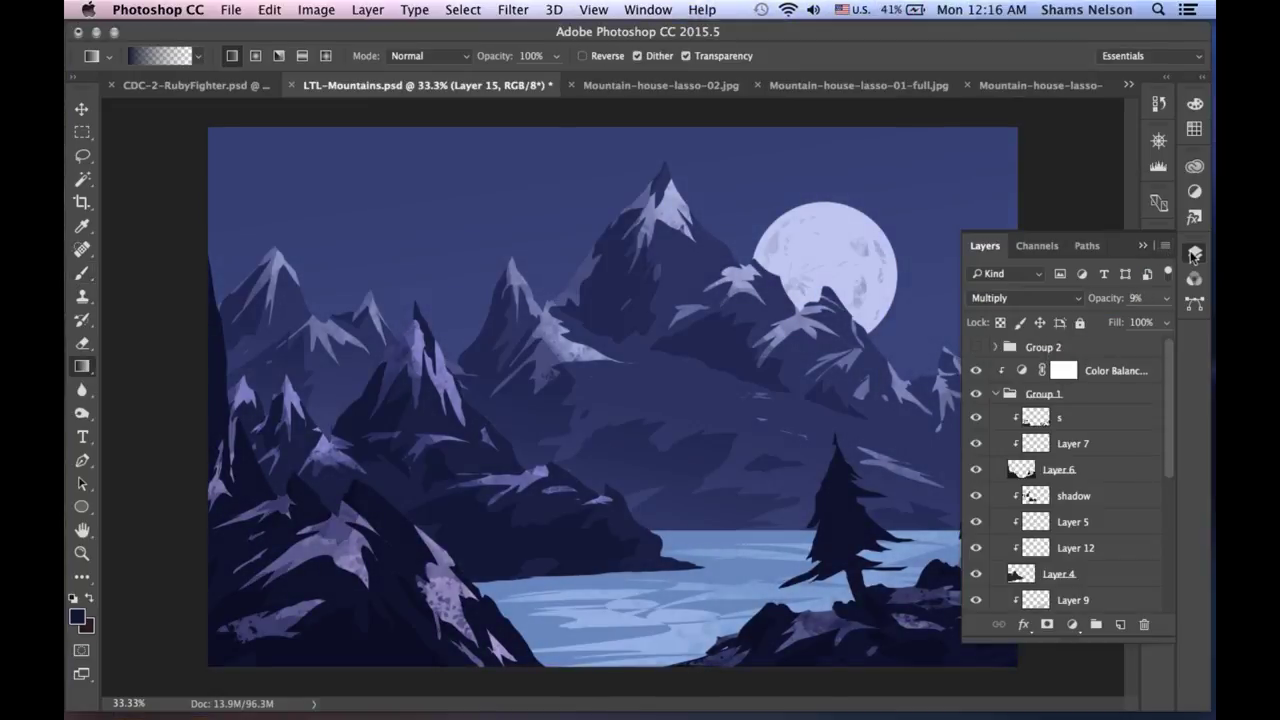
click(1193, 256)
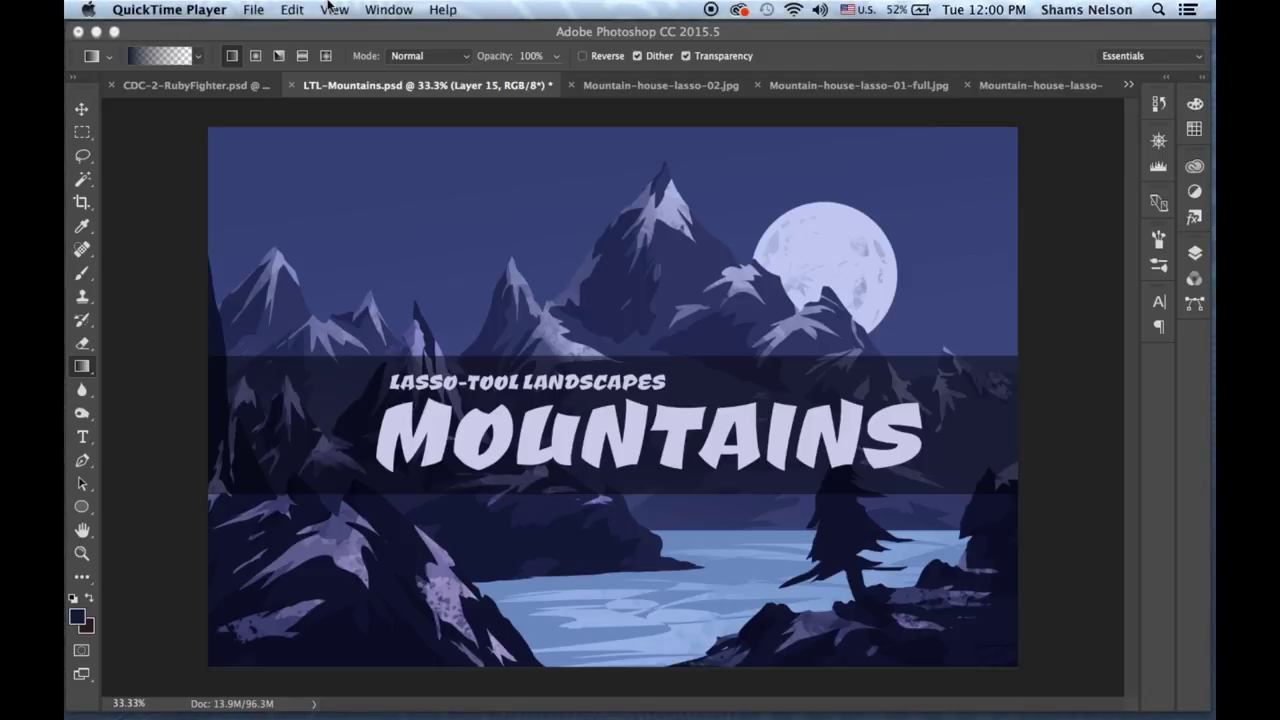
click(255, 9)
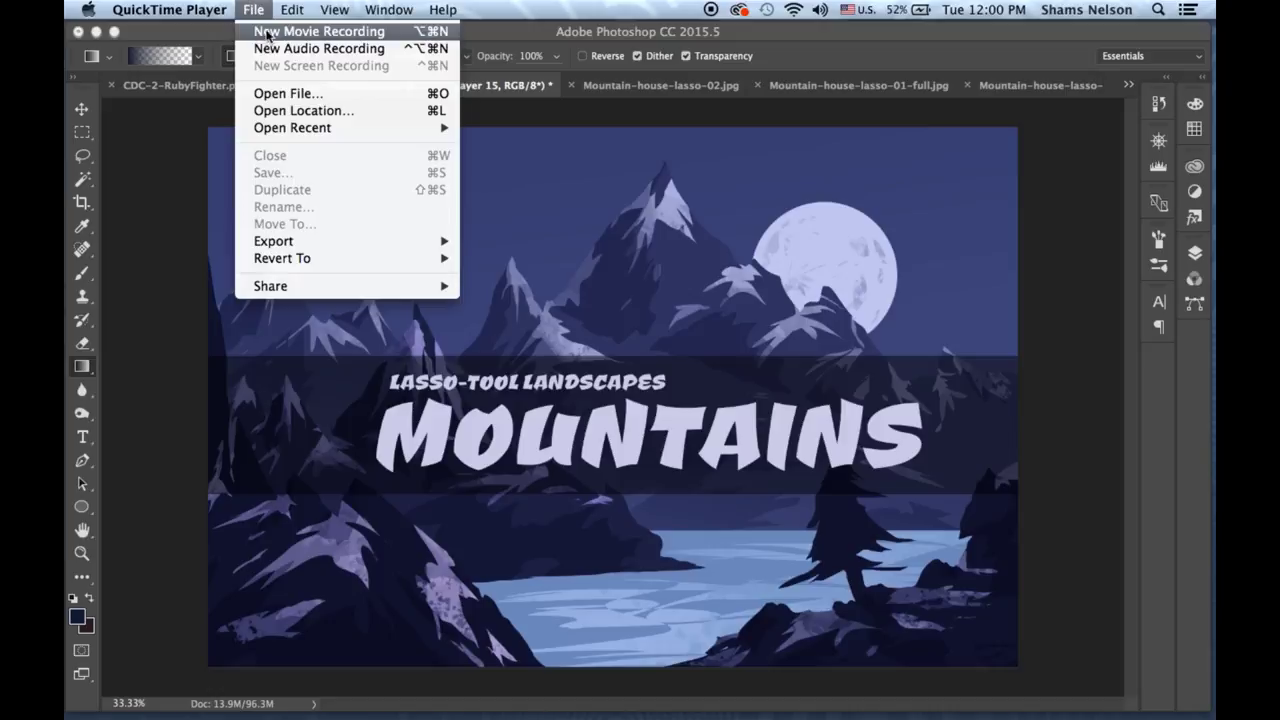
click(183, 200)
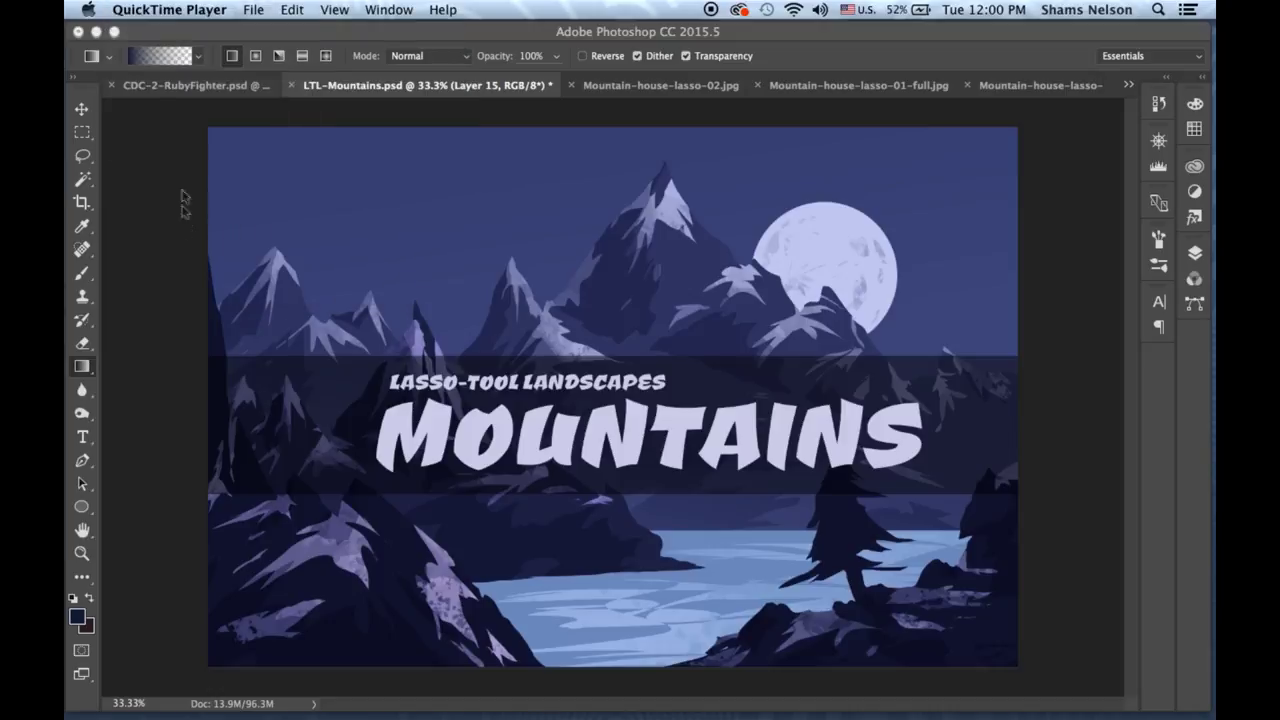
Create a new RGB document 9 inches wide and 6 inches high at 300 pixels/inch with white background.
click(238, 9)
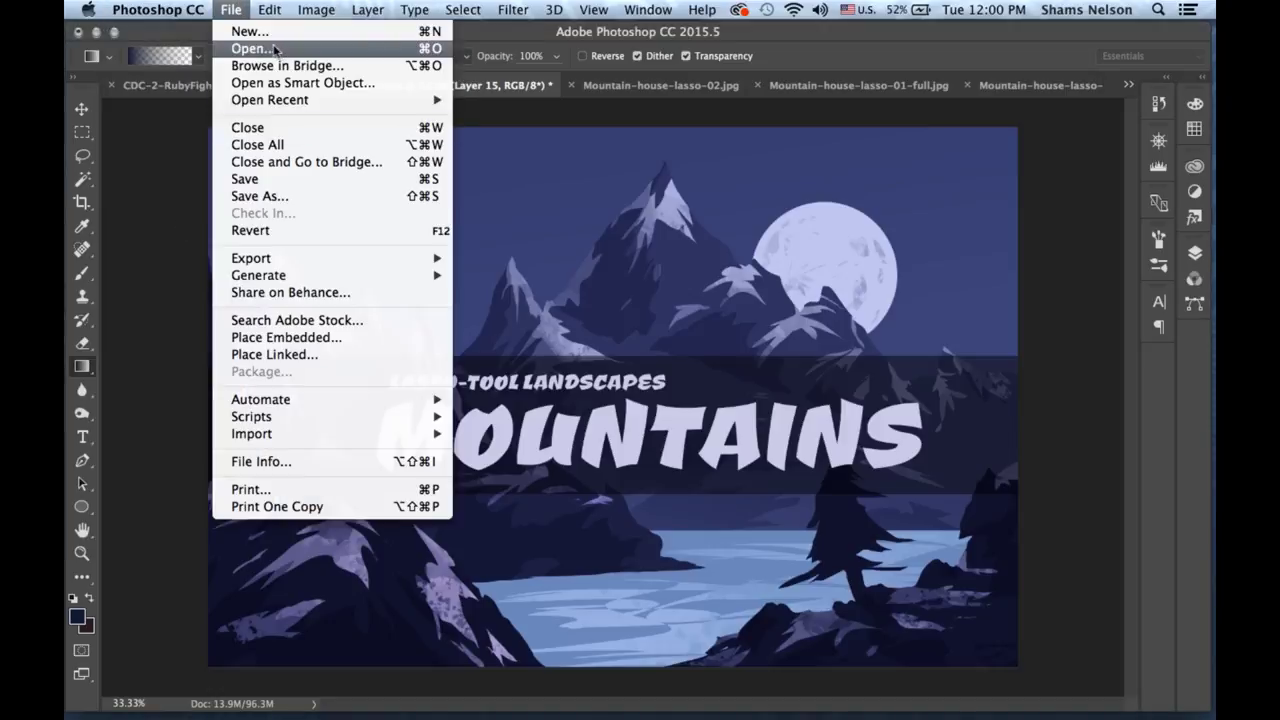
click(274, 33)
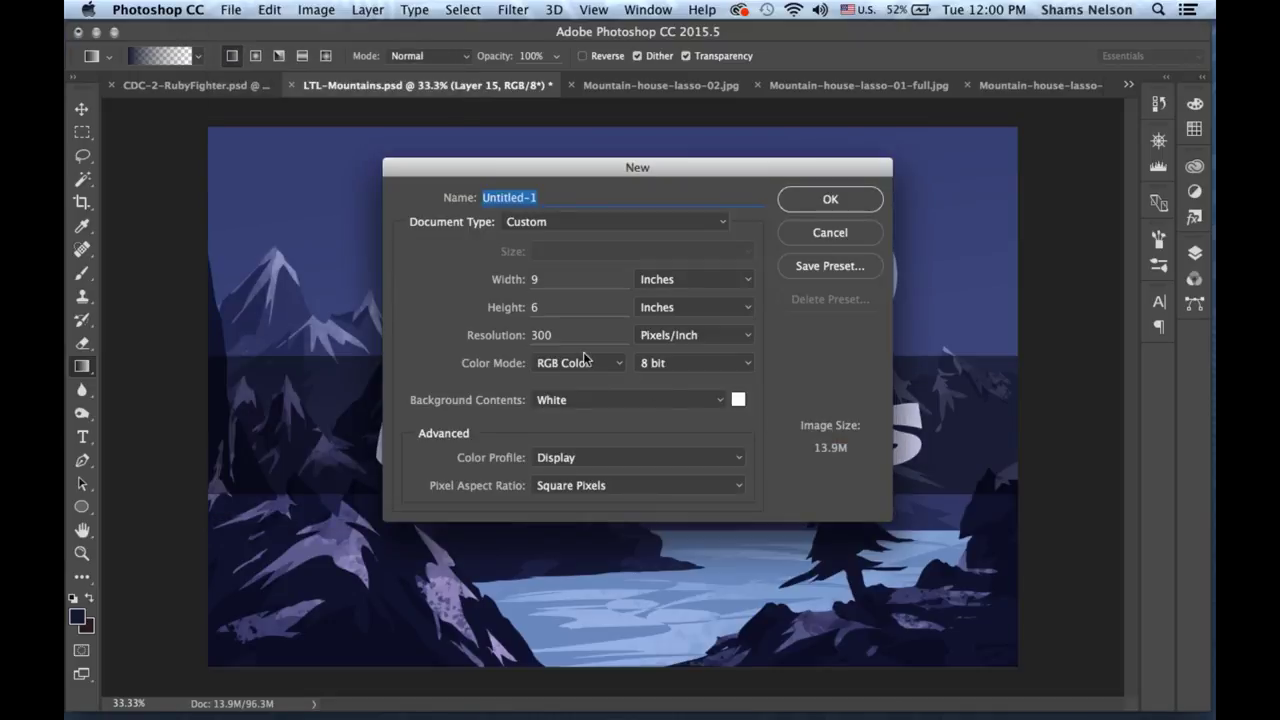
double_click(578, 335)
double_click(558, 280)
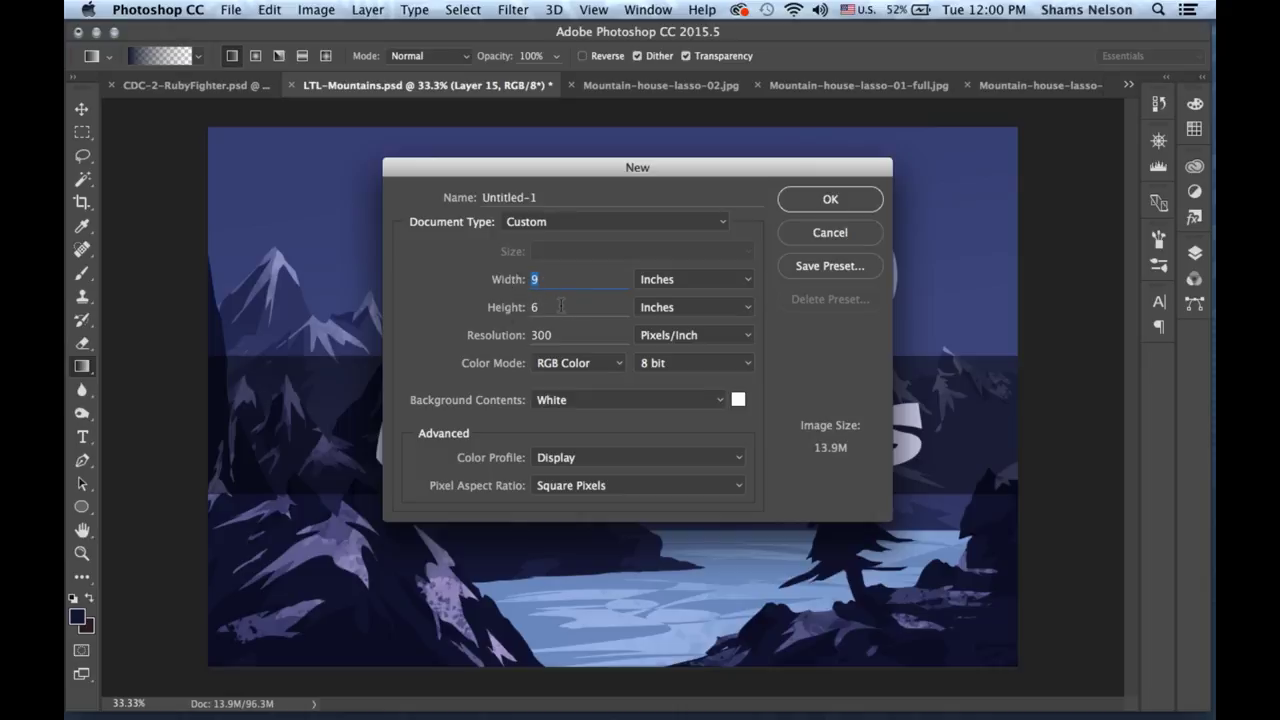
click(828, 200)
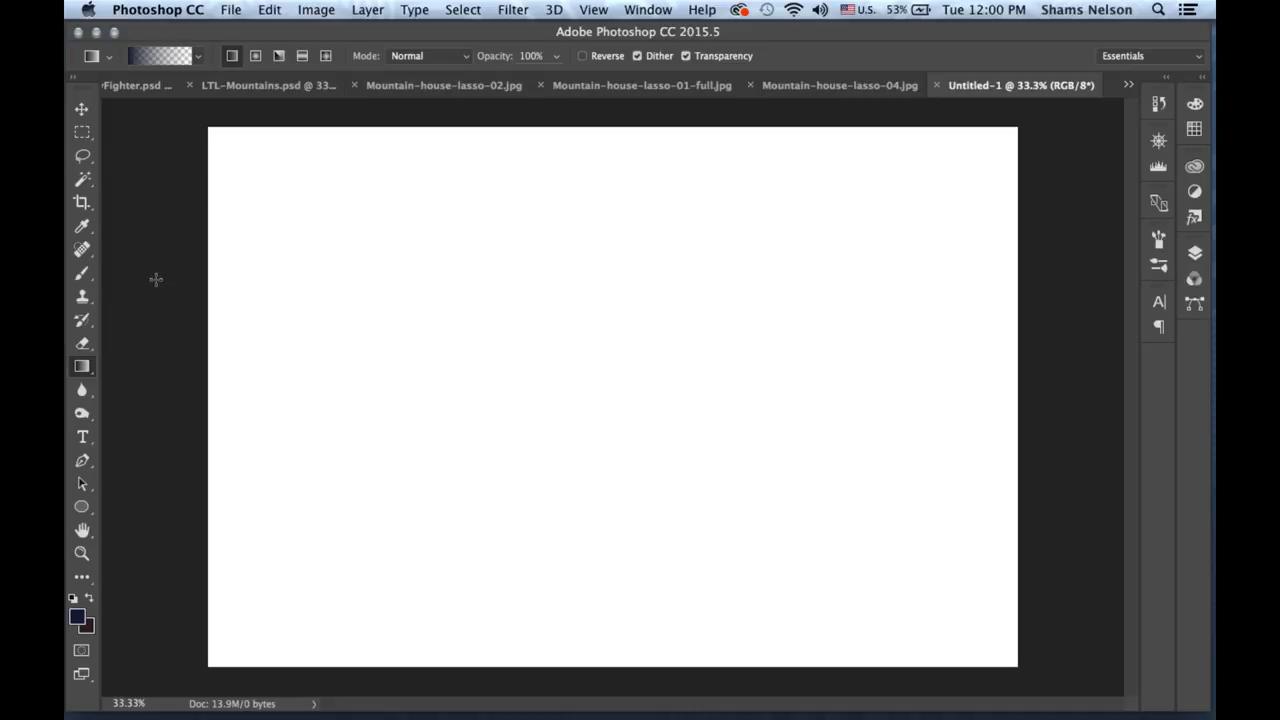
View the Brush tool's variants and switch to the Lasso tool.
click(80, 274)
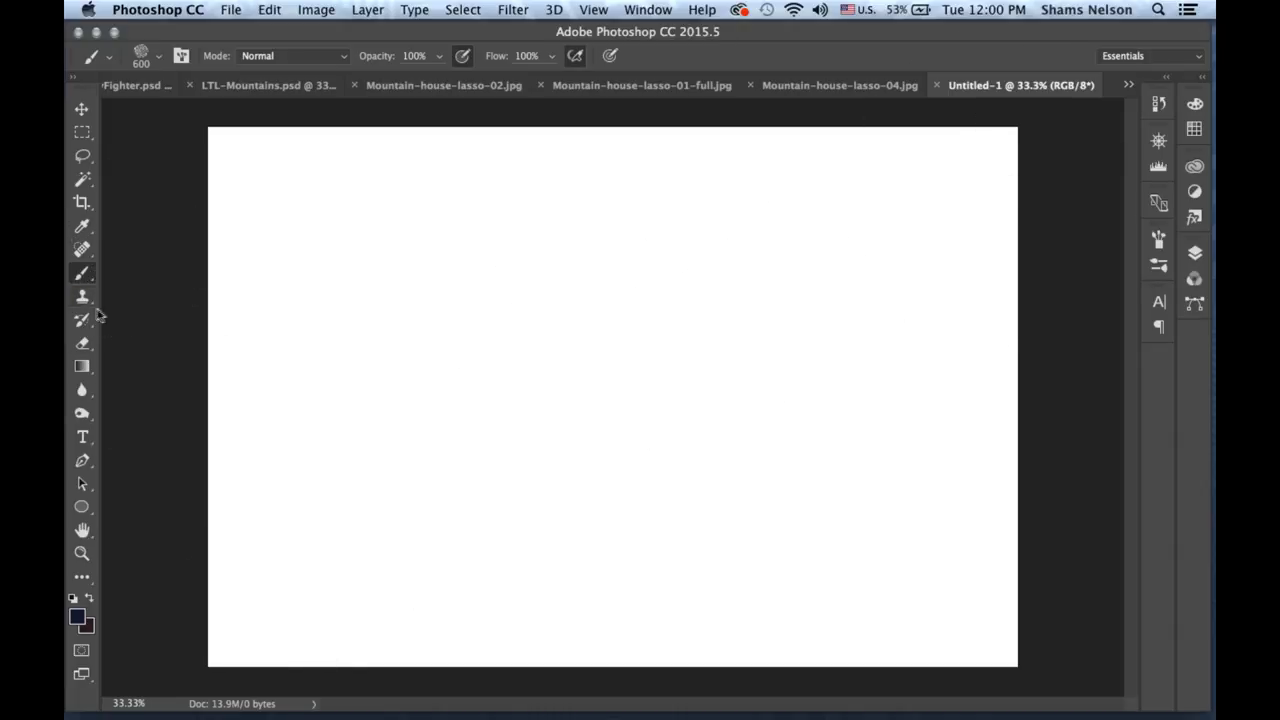
click(88, 273)
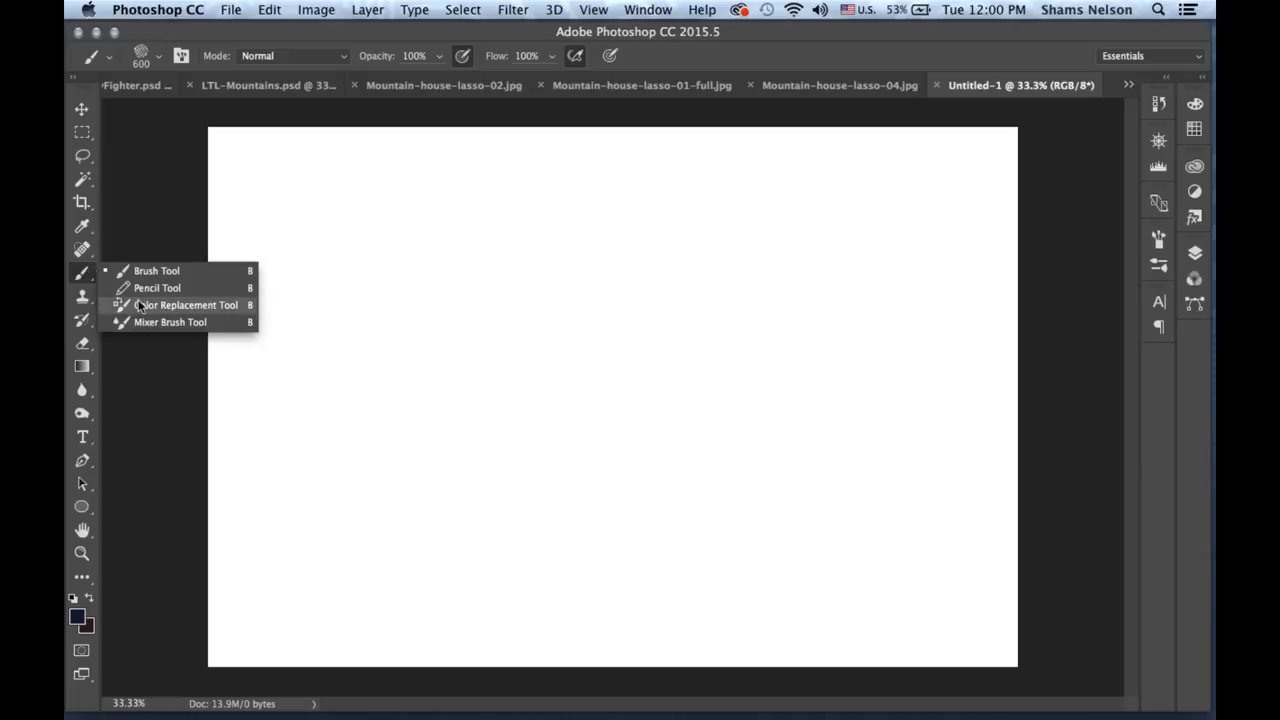
click(80, 156)
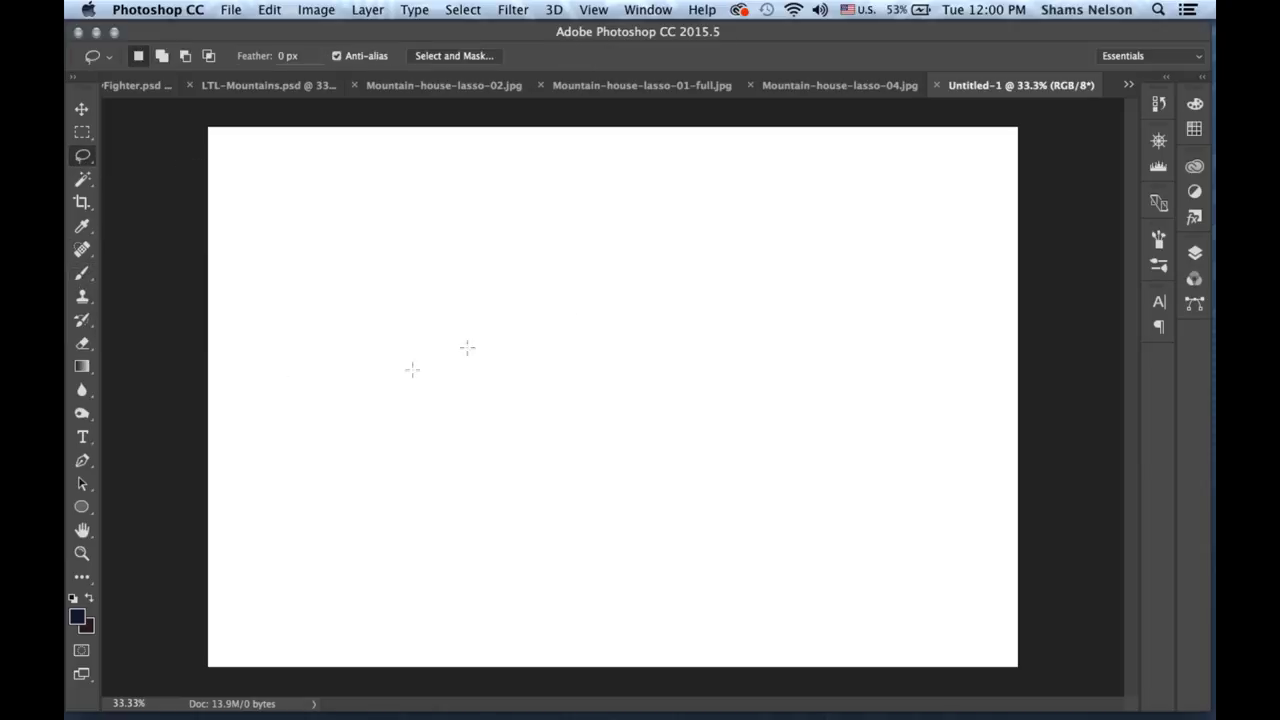
Add a new layer above the background and name it Sky.
click(1195, 254)
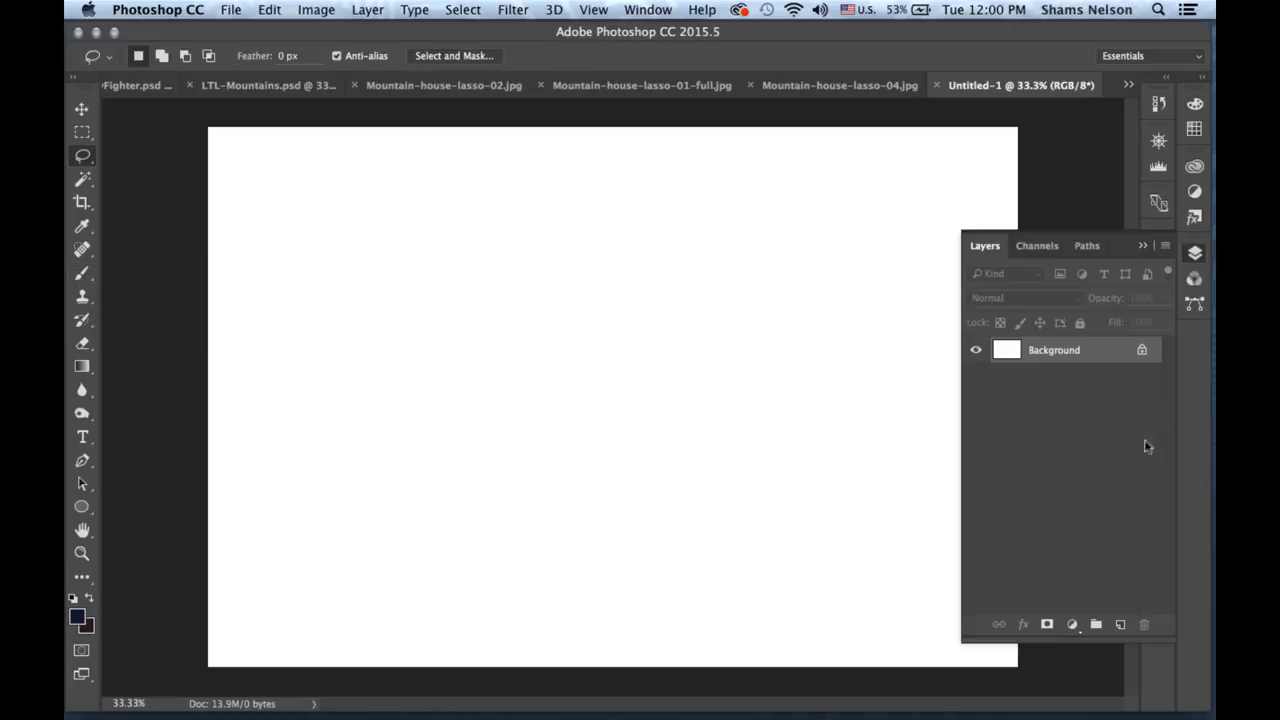
click(1121, 626)
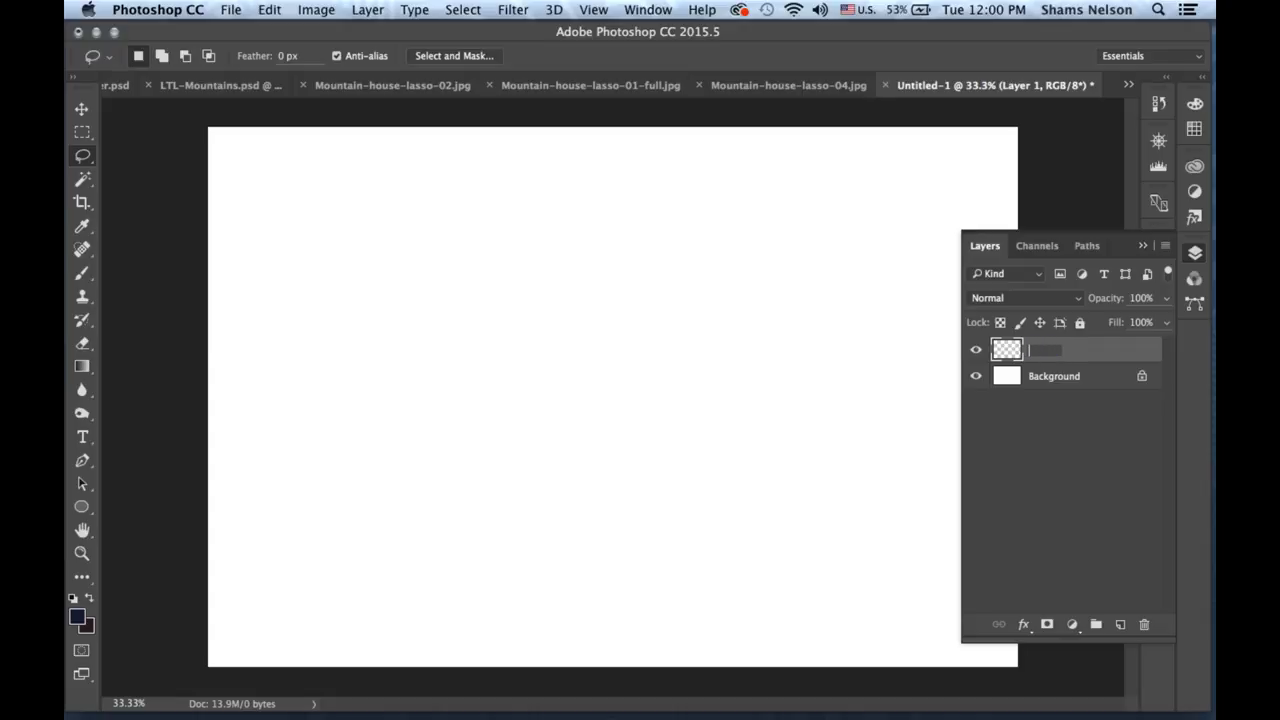
key(Return)
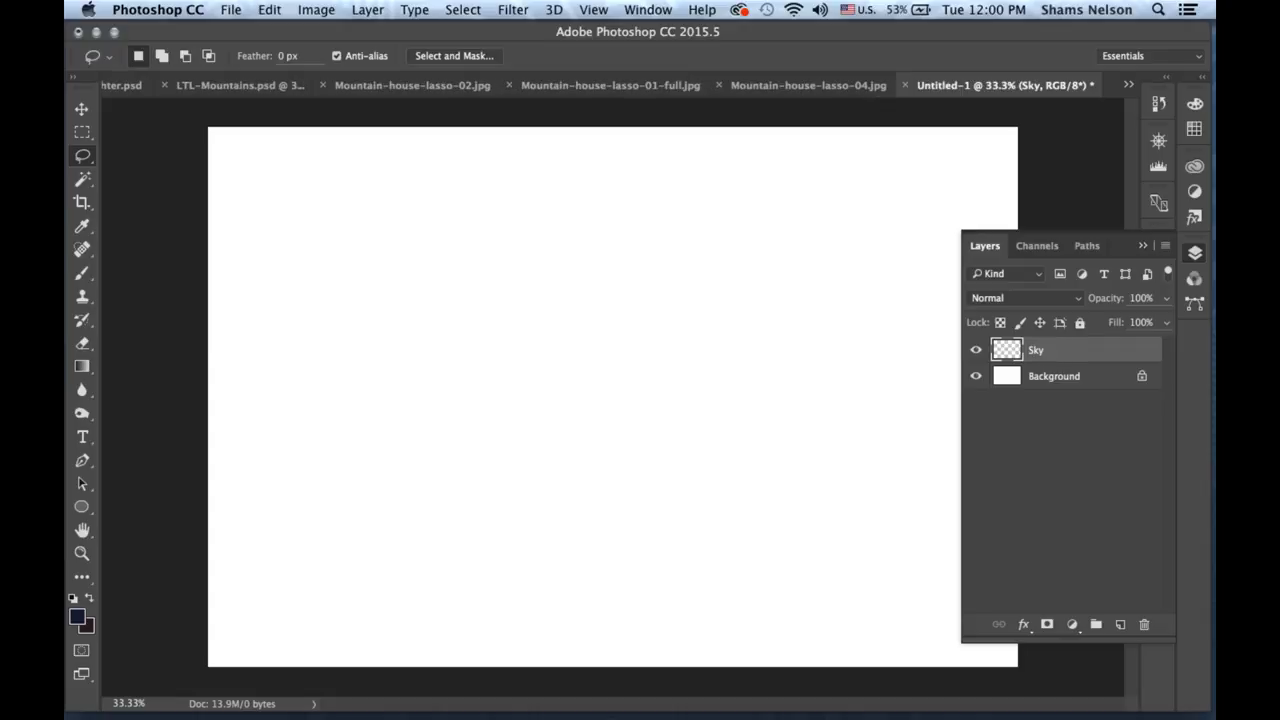
Fill the Sky layer with a light cyan-blue foreground colour using the Paint Bucket.
mouse_move(82, 366)
mouse_down()
mouse_move(110, 366)
mouse_move(125, 386)
mouse_up()
click(77, 617)
drag(780, 371, 789, 366)
drag(986, 432, 987, 457)
click(792, 371)
click(1147, 336)
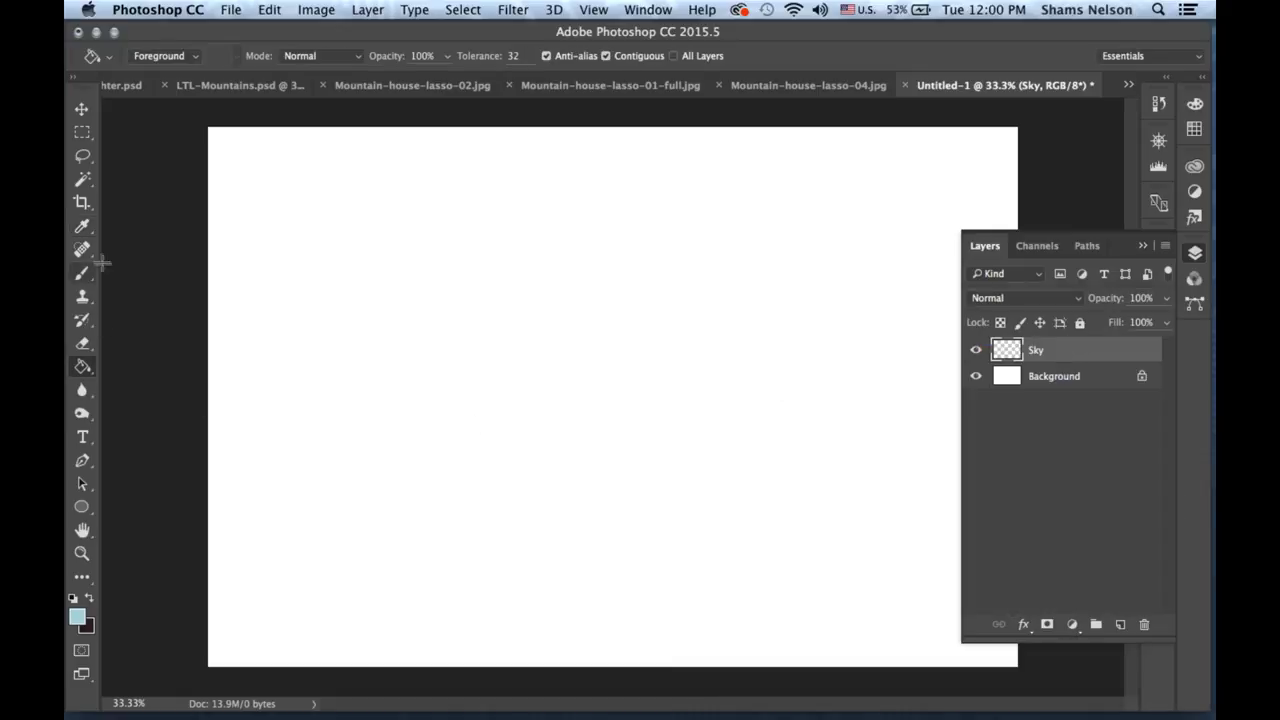
click(475, 500)
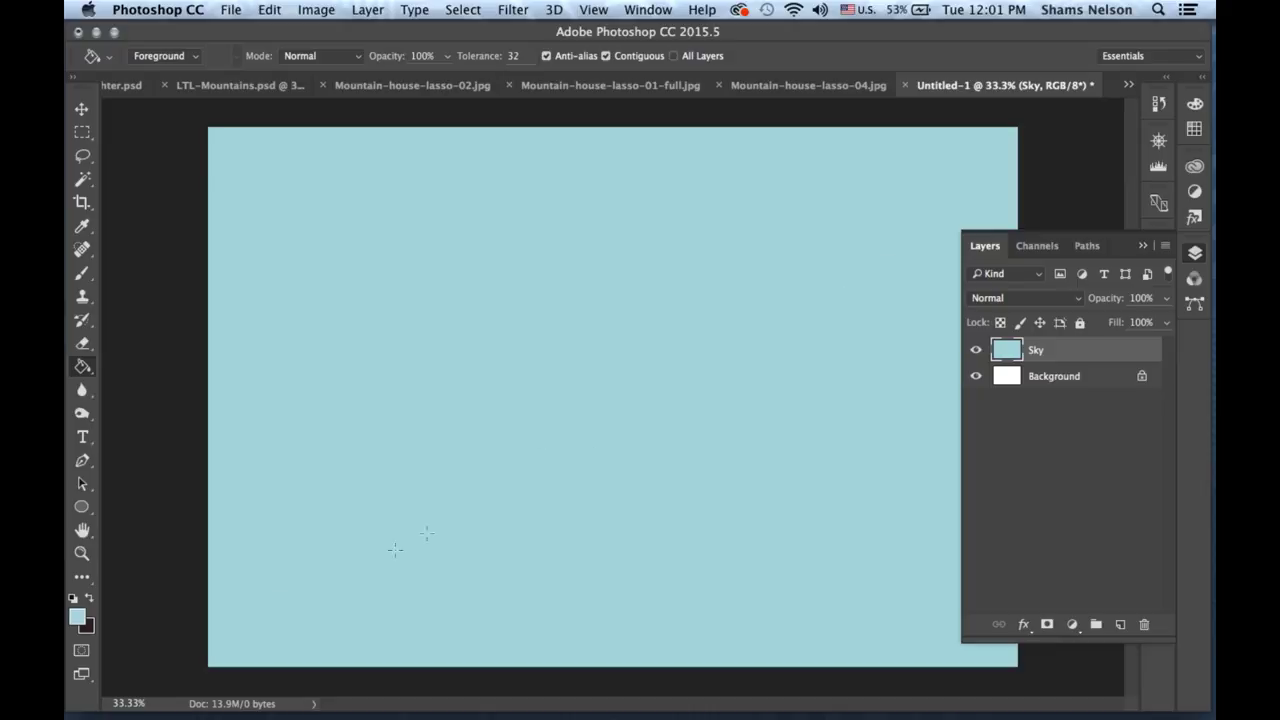
Add a new layer above Sky and fill it with light blue aaccdf.
click(1120, 625)
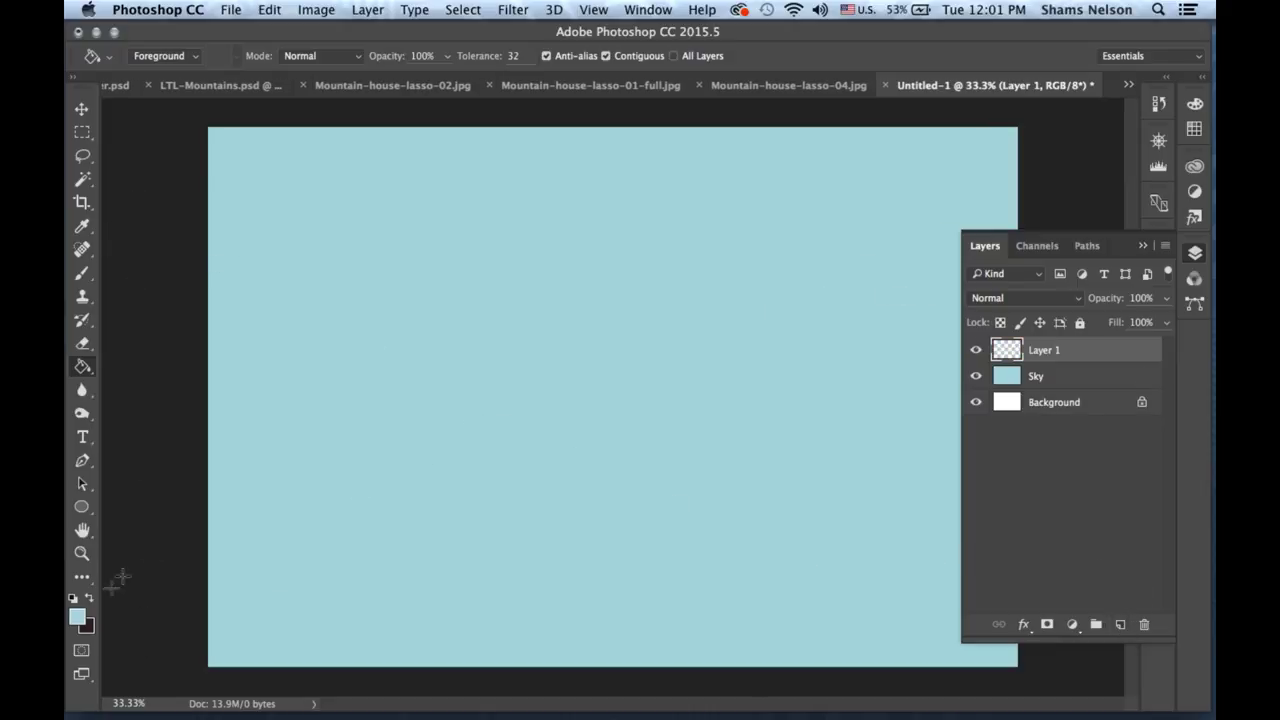
click(78, 617)
drag(990, 455, 987, 446)
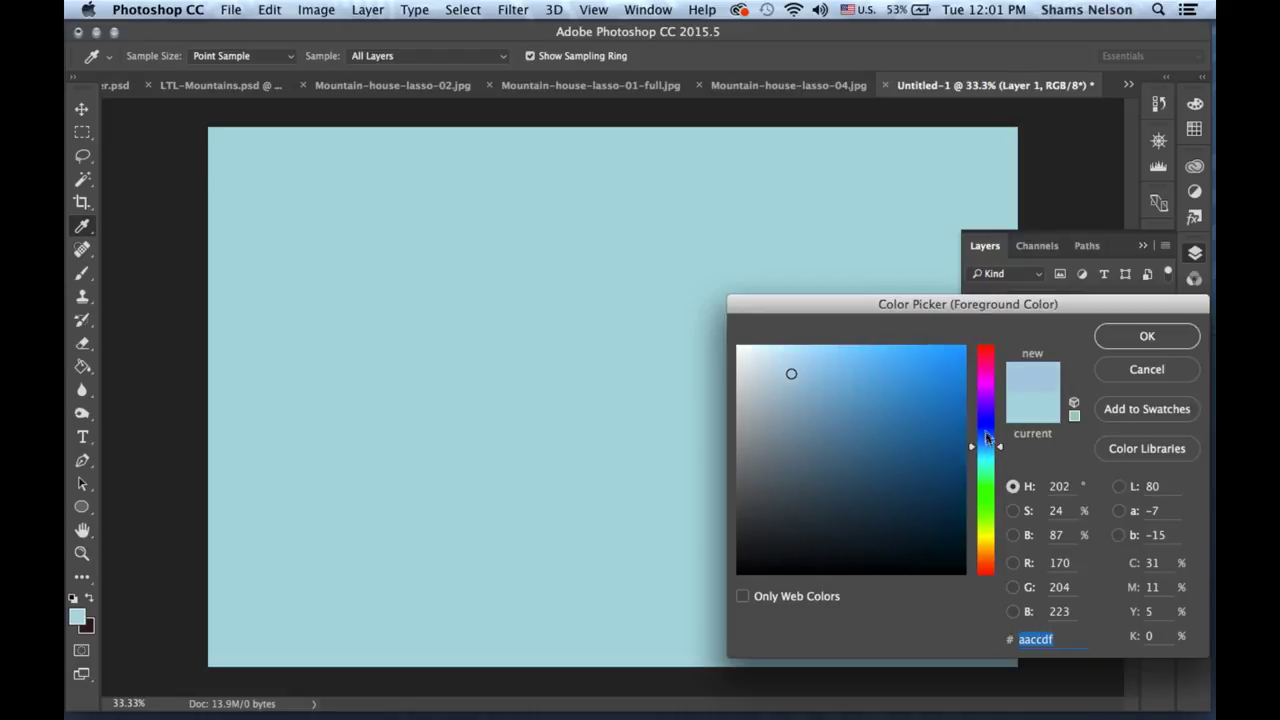
click(1147, 336)
key(g)
click(566, 336)
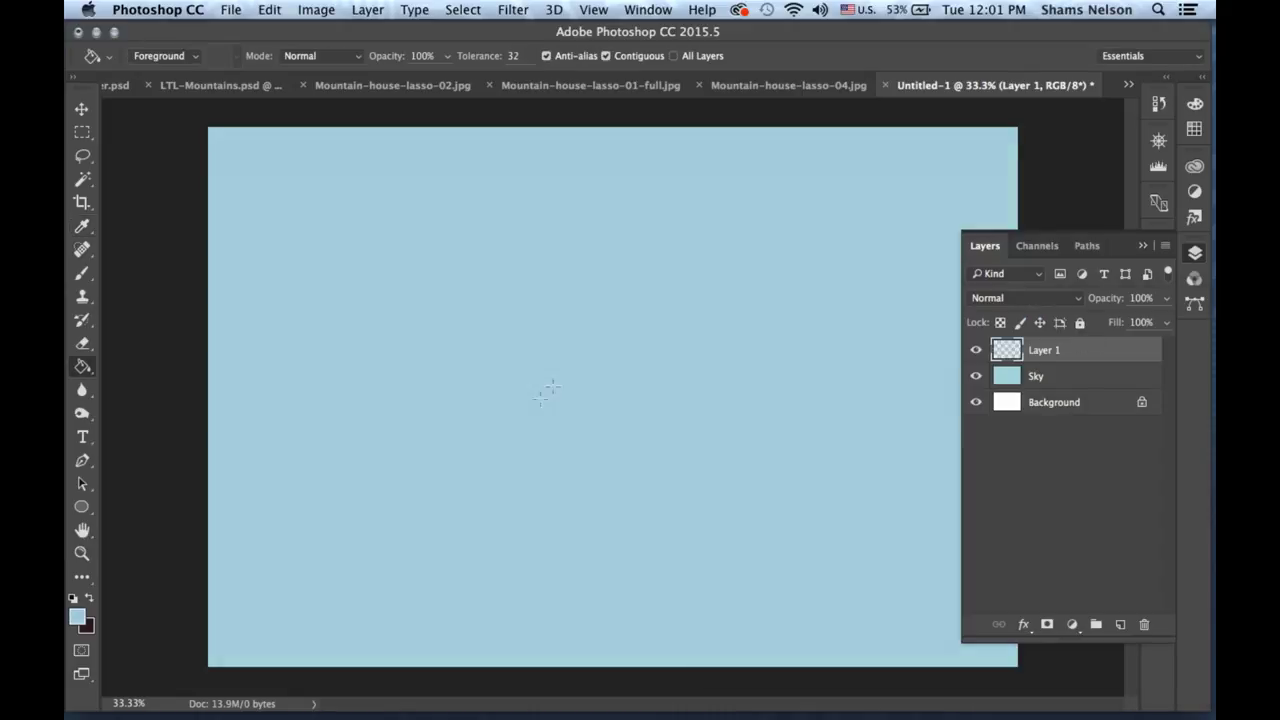
Set the foreground colour to pale aqua aadfd6 and fill the topmost layer with it using the Paint Bucket.
click(84, 616)
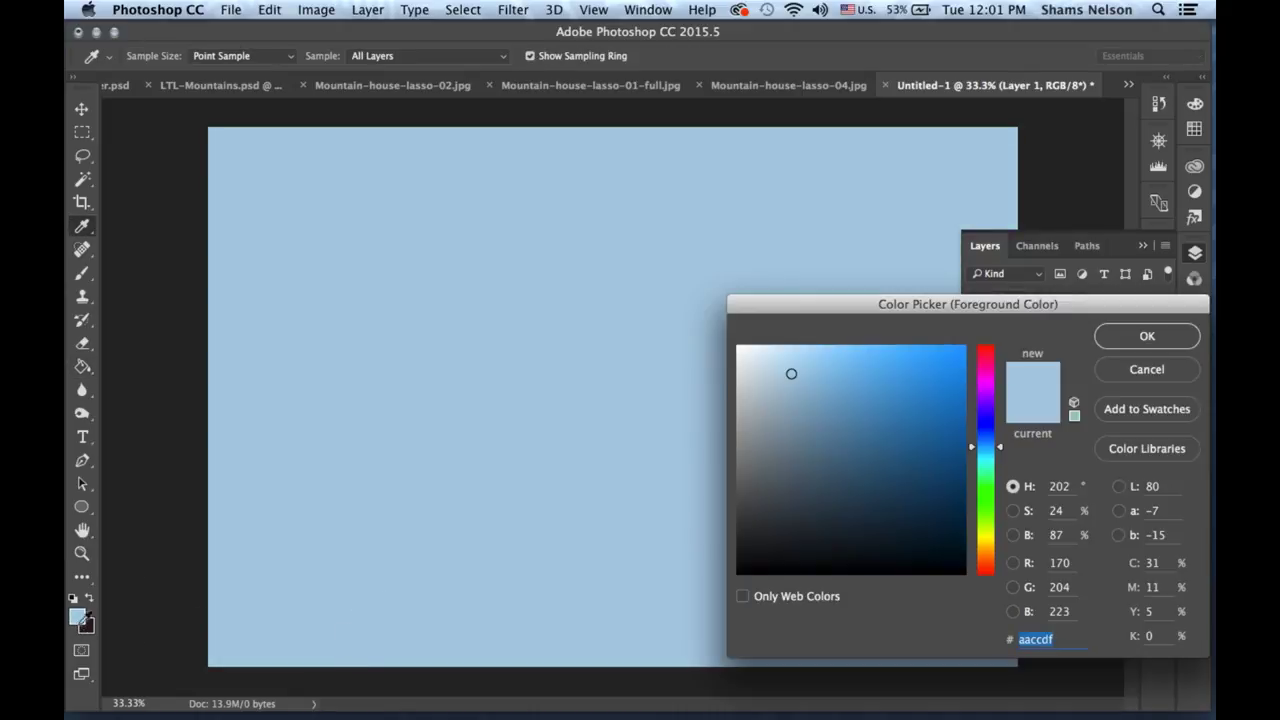
click(988, 462)
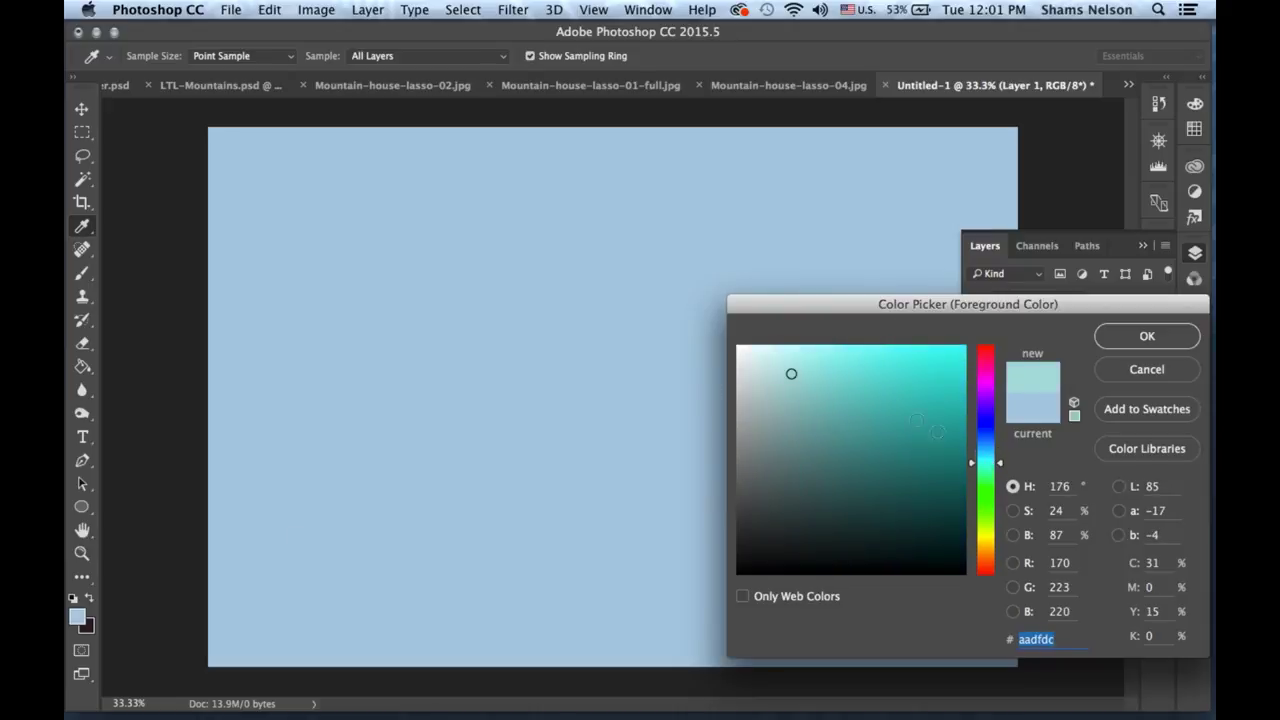
drag(988, 463, 990, 467)
click(1130, 334)
key(g)
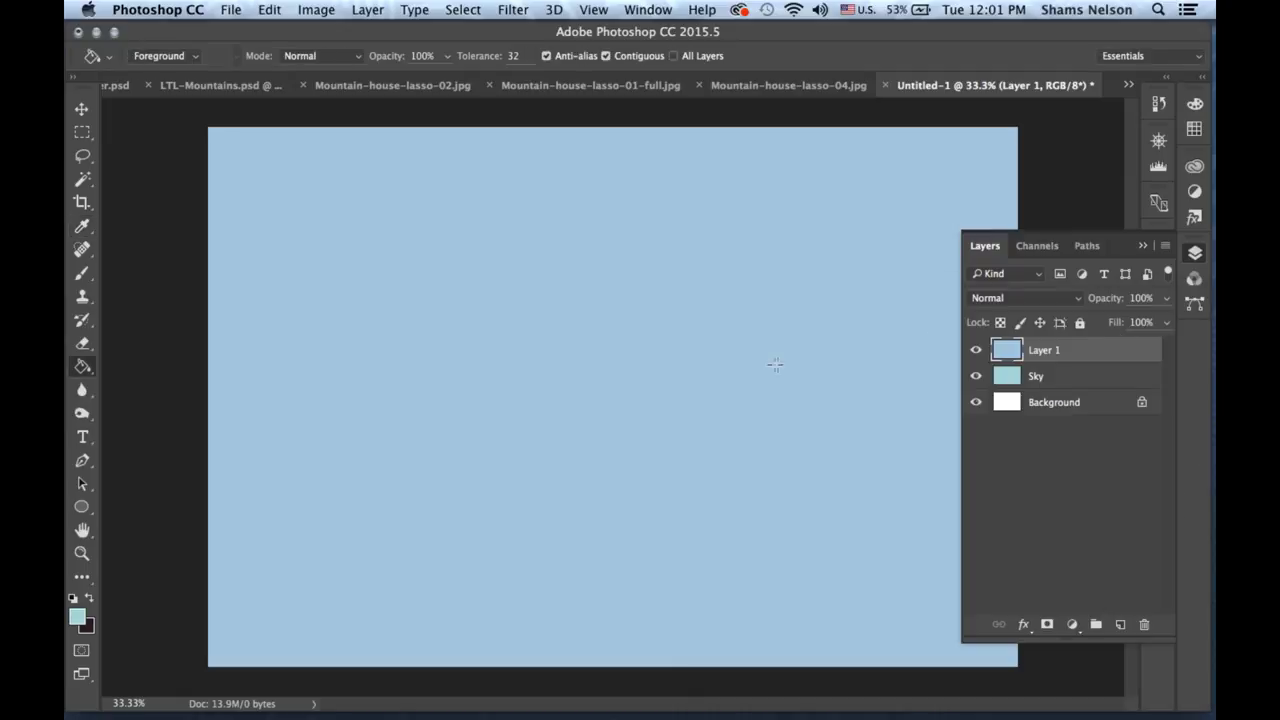
click(775, 360)
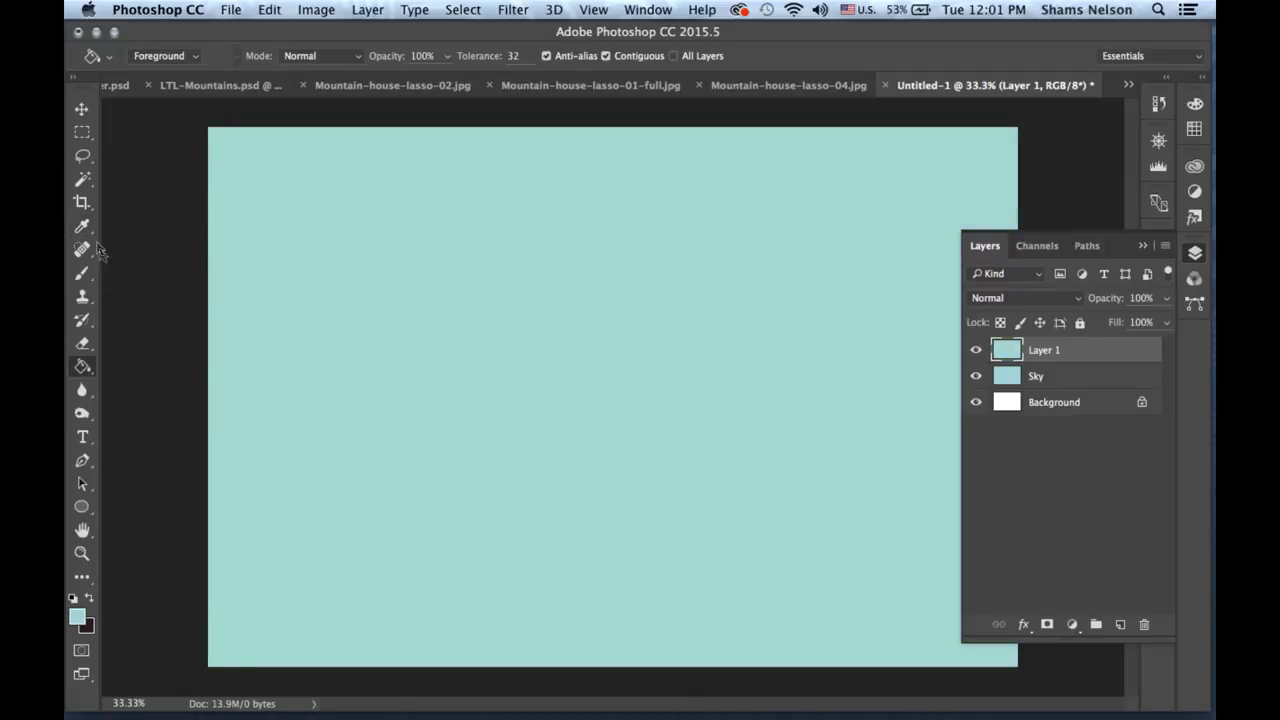
Rename the topmost layer Sky and delete the older blue Sky layer beneath it.
key(l)
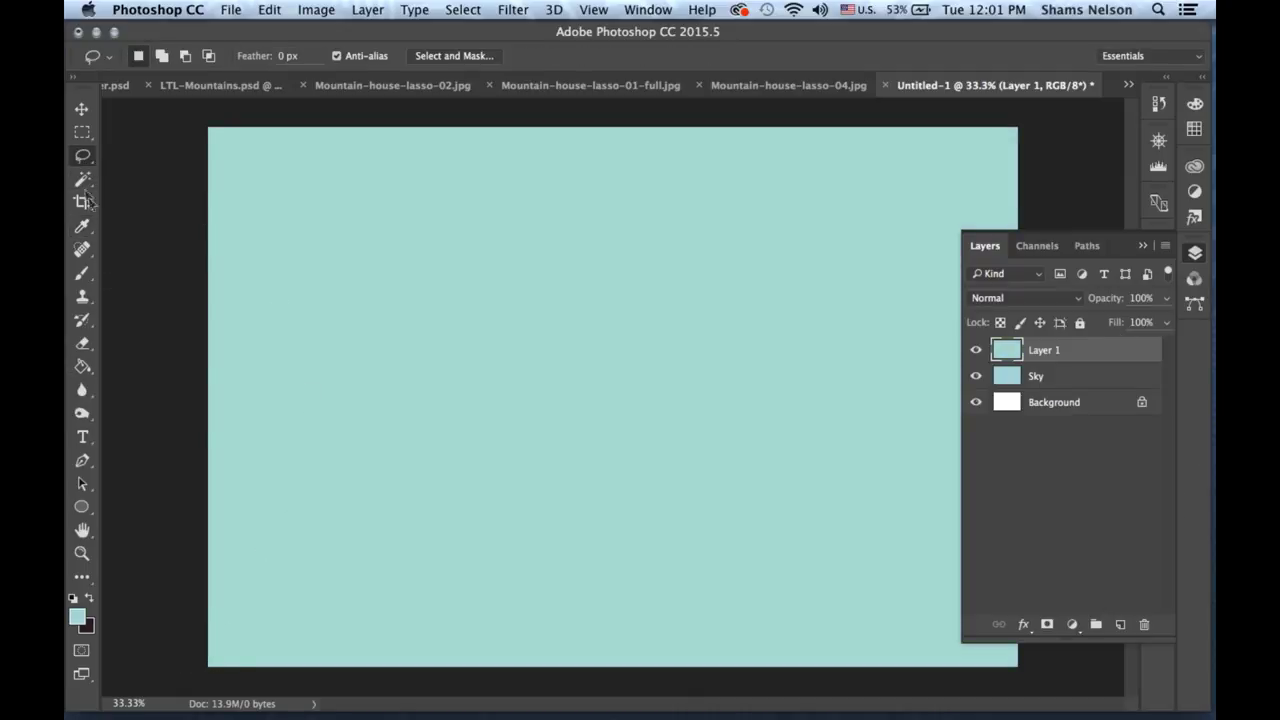
double_click(1040, 350)
text(Sky)
key(Return)
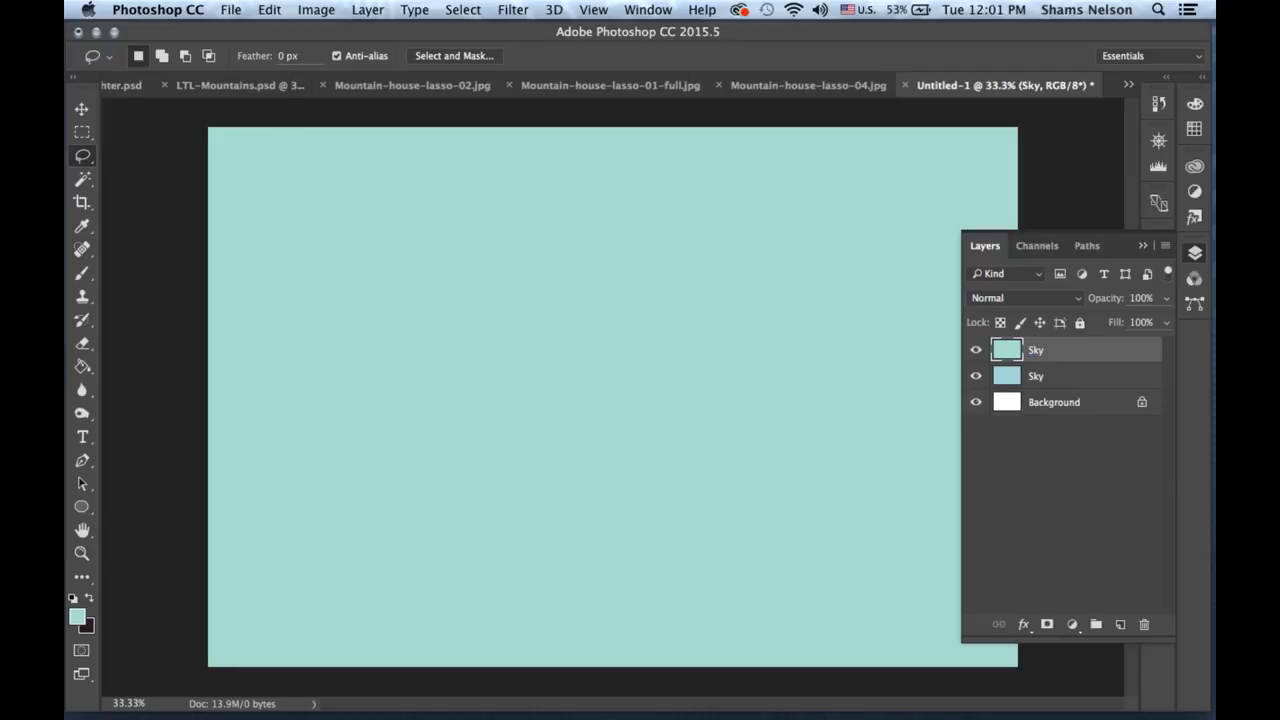
click(1069, 374)
key(BackSpace)
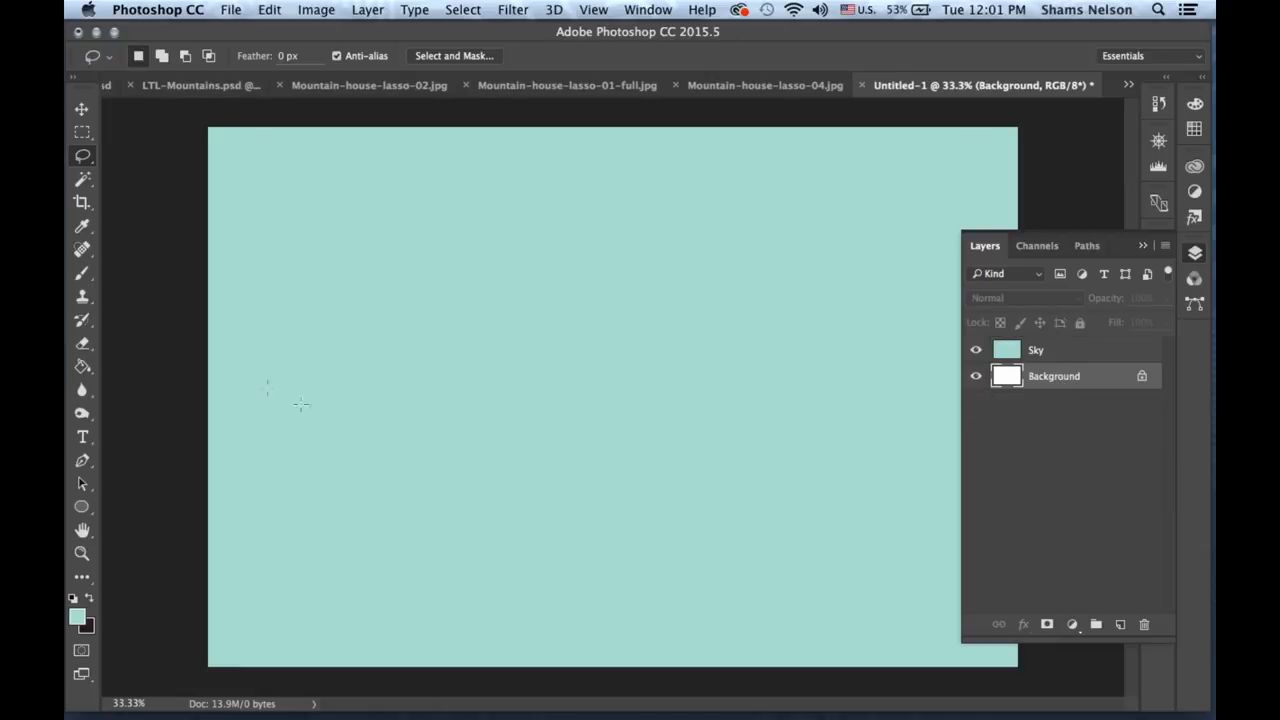
Outline a jagged mountain range across the canvas as a closed selection with the Polygonal Lasso tool.
click(85, 160)
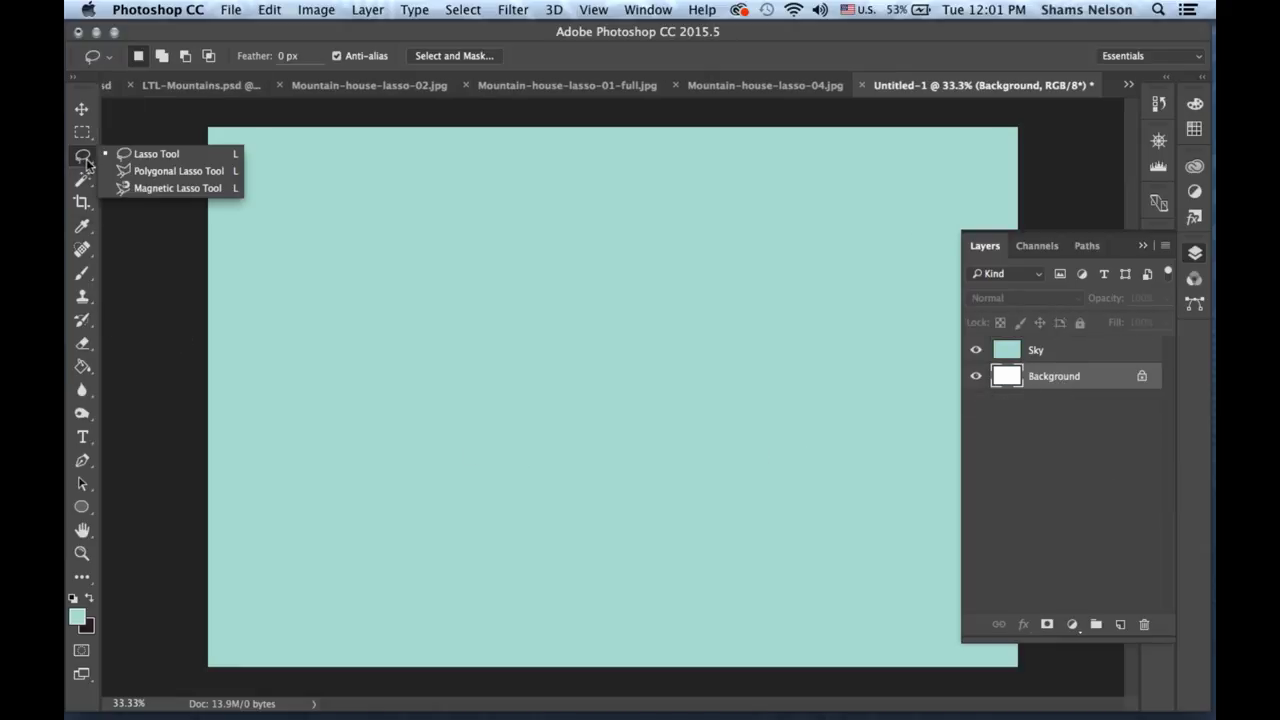
click(160, 172)
click(201, 323)
click(323, 178)
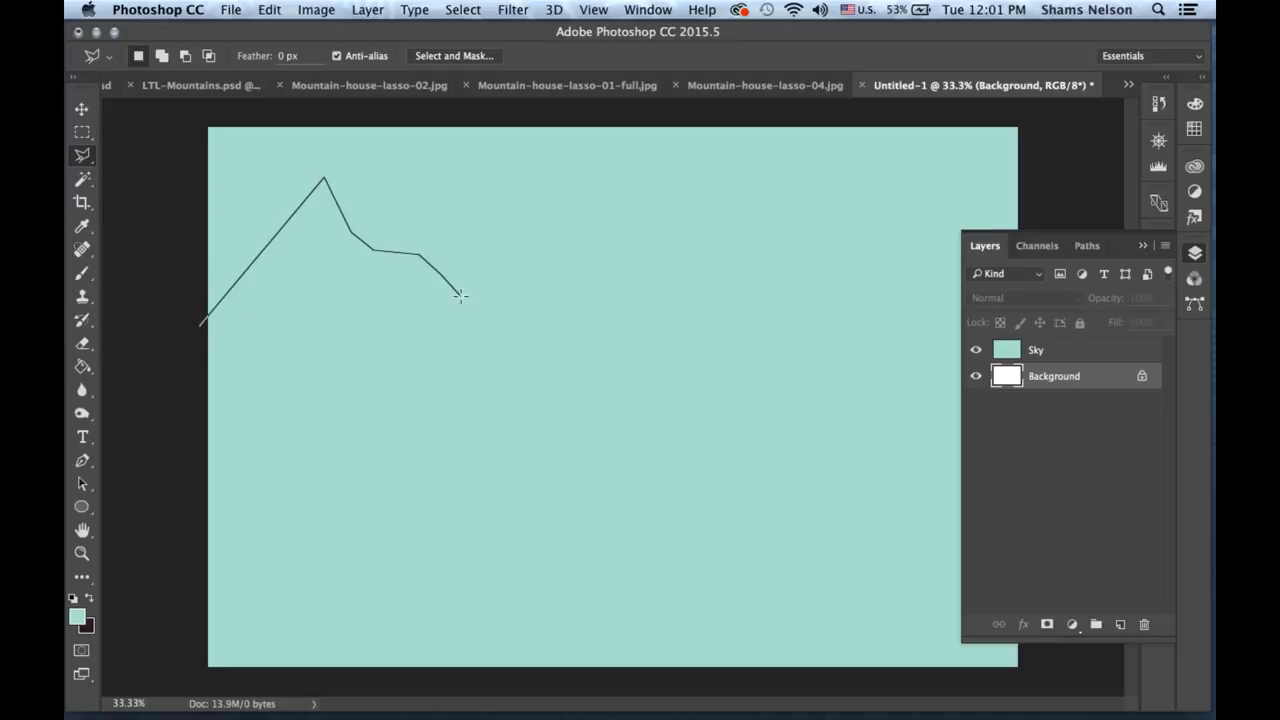
click(528, 211)
click(684, 181)
click(744, 299)
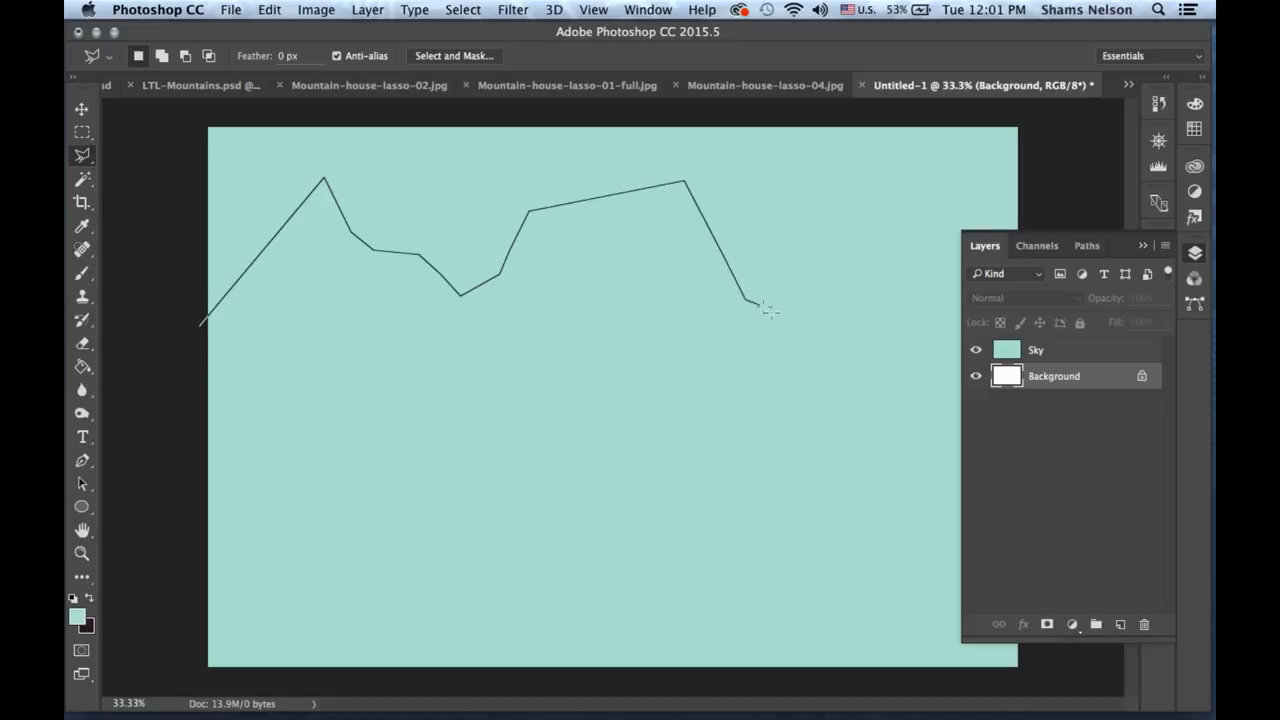
click(878, 331)
click(886, 339)
click(907, 278)
click(944, 203)
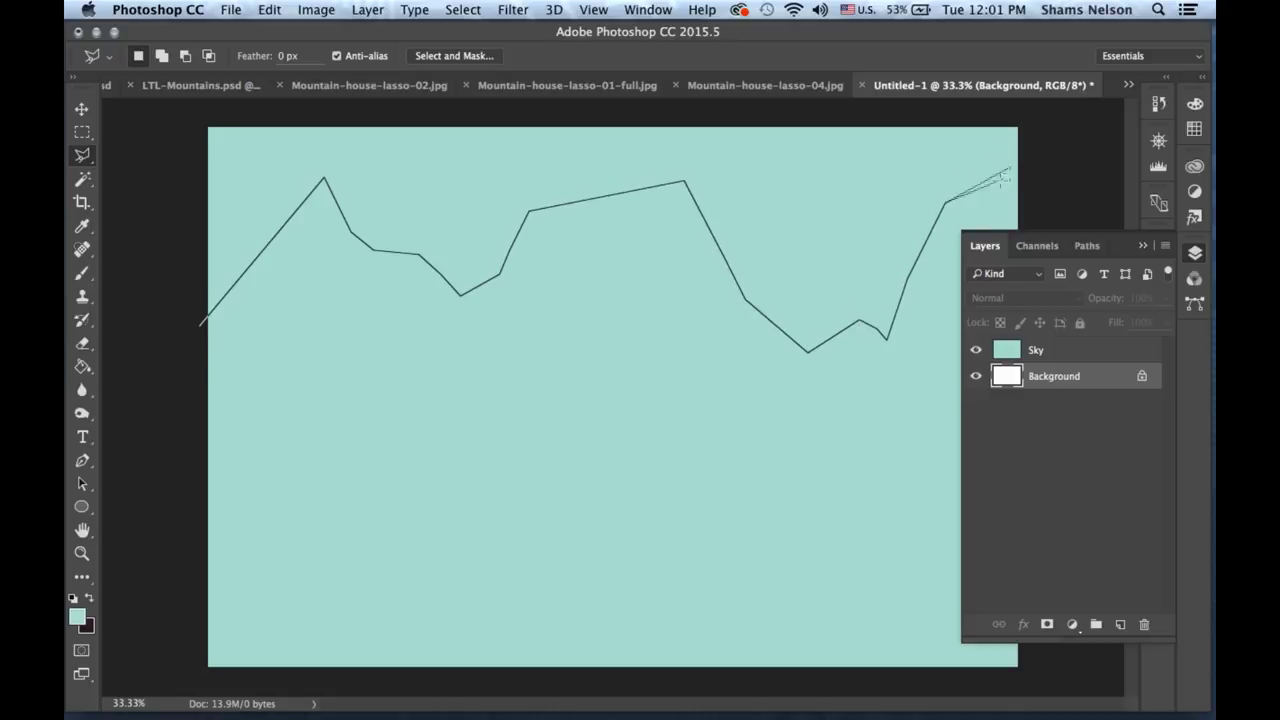
click(959, 333)
click(1057, 203)
click(990, 676)
click(240, 515)
click(200, 323)
Try a Content-Aware fill at 100% opacity on the mountain selection, and deselect it.
key(shift+BackSpace)
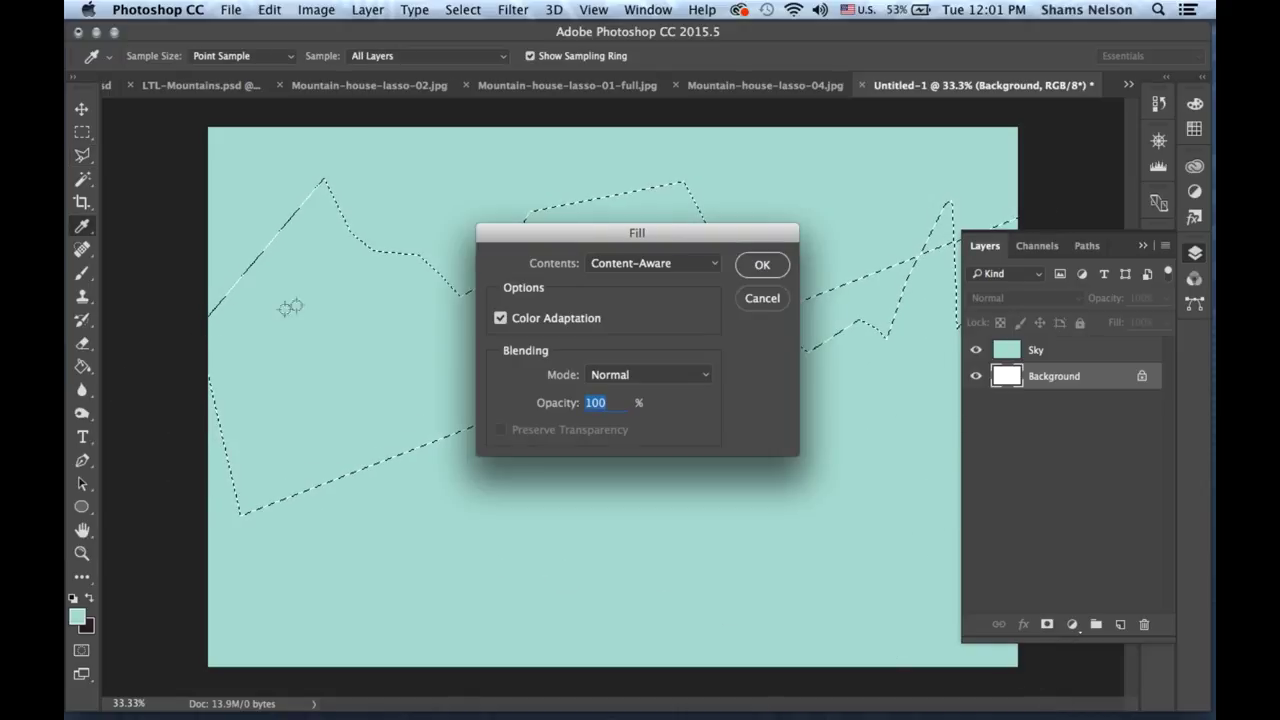
click(760, 265)
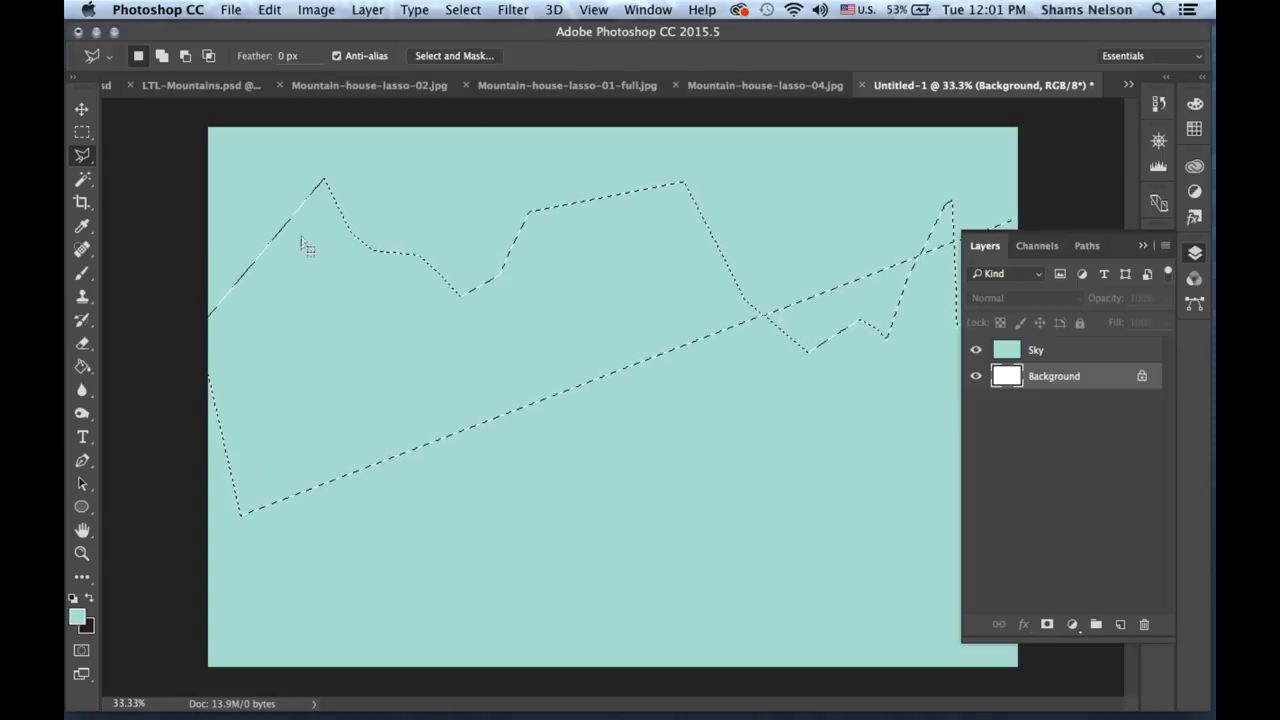
key(super+d)
Draw irregular trial selections on the canvas with the freehand Lasso tool and deselect them.
mouse_move(82, 158)
mouse_down()
mouse_move(137, 188)
mouse_move(110, 156)
mouse_move(140, 152)
mouse_up()
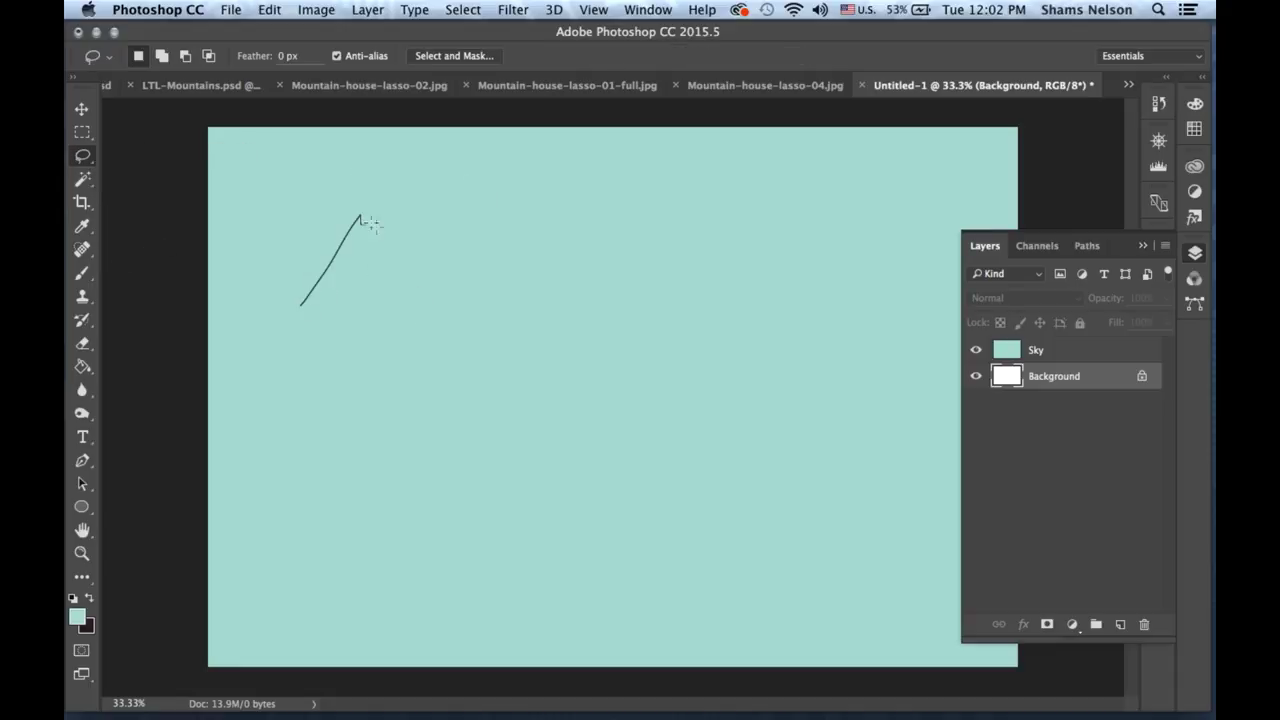
mouse_move(459, 438)
mouse_down()
mouse_move(351, 365)
mouse_move(297, 352)
mouse_up()
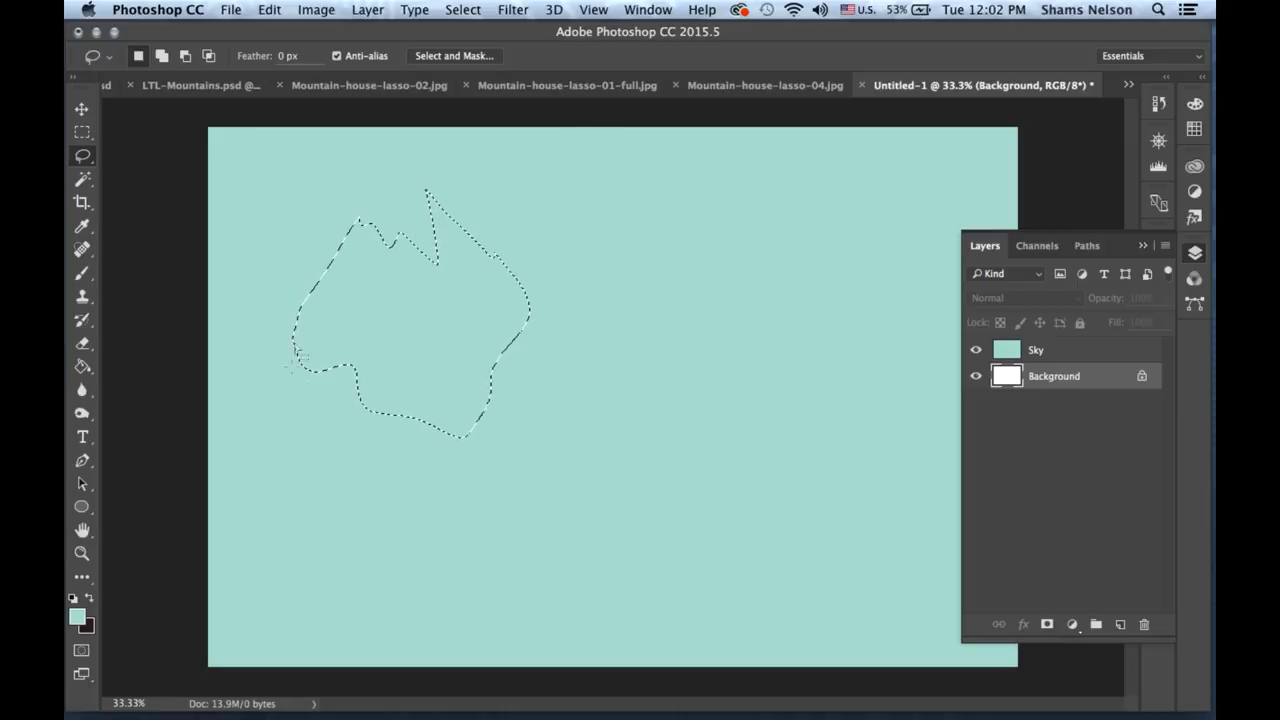
mouse_move(575, 214)
mouse_down()
mouse_move(661, 221)
mouse_move(643, 321)
mouse_move(576, 214)
mouse_up()
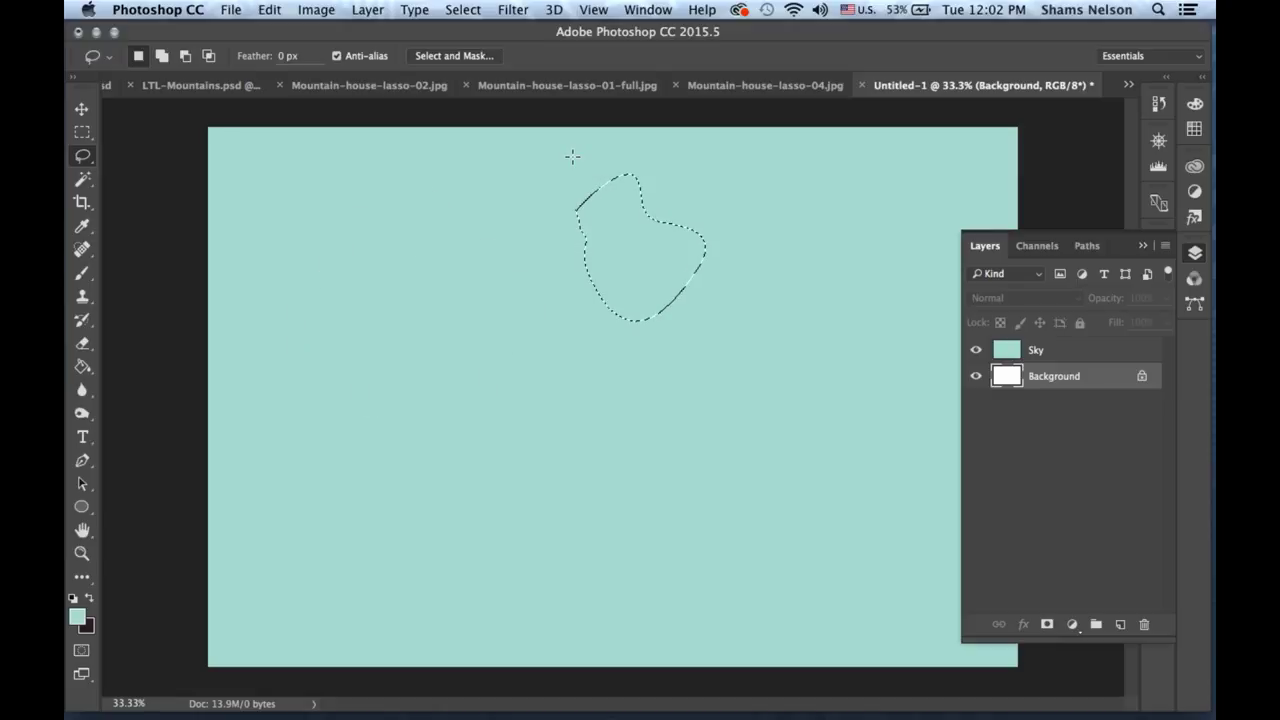
click(385, 259)
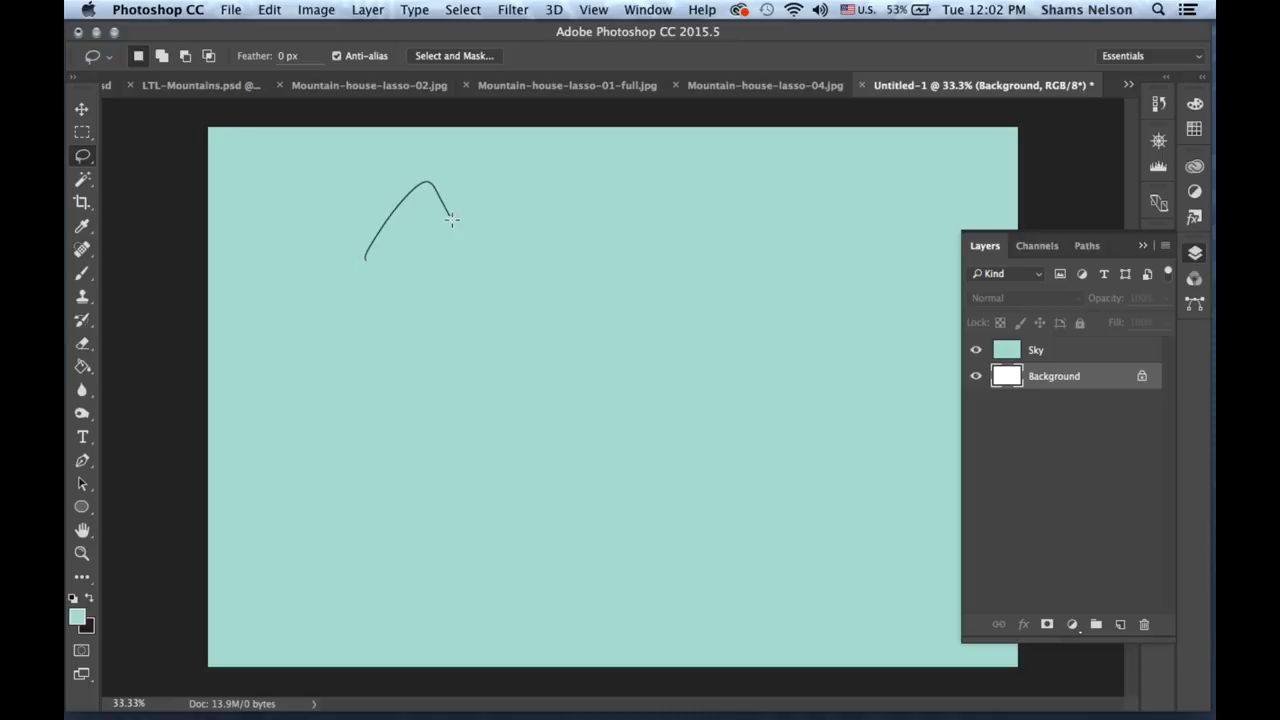
Draw a freehand Lasso shape, add several small separate shapes to the selection, and deselect everything.
drag(400, 378, 365, 259)
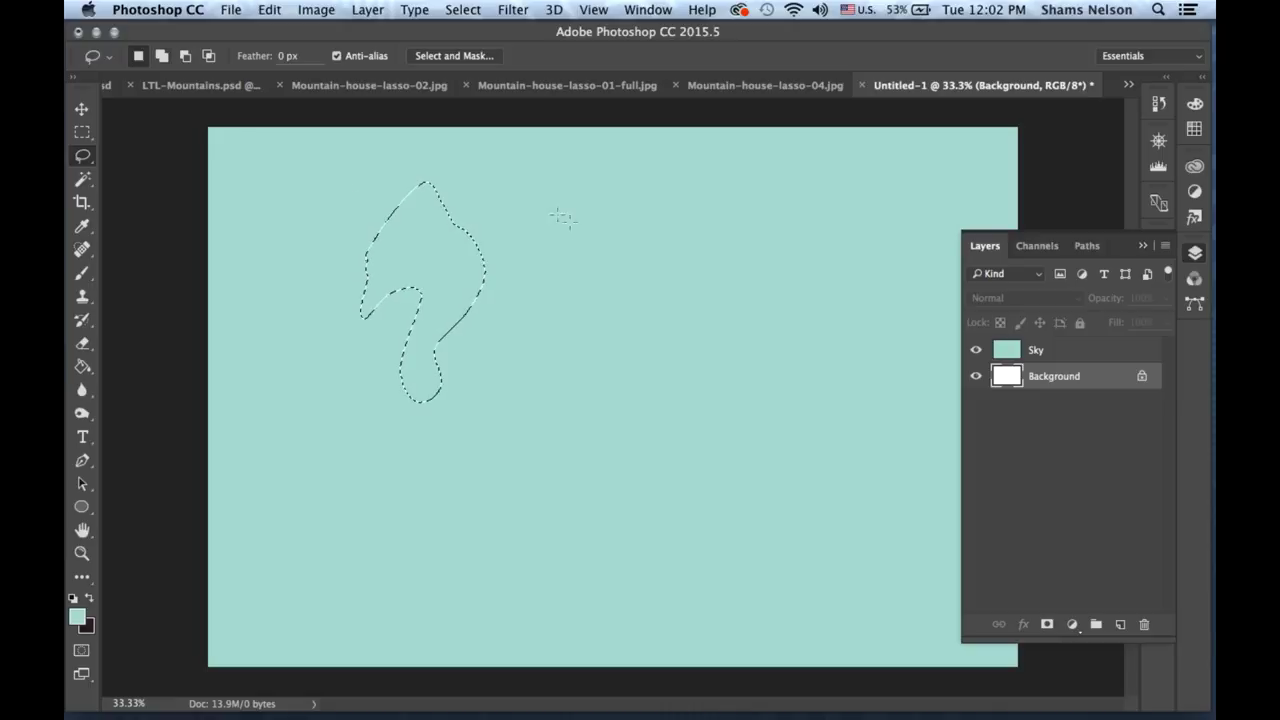
drag(557, 276, 531, 324)
drag(567, 408, 561, 400)
mouse_move(615, 285)
mouse_down()
mouse_move(610, 310)
mouse_move(648, 372)
mouse_move(610, 305)
mouse_up()
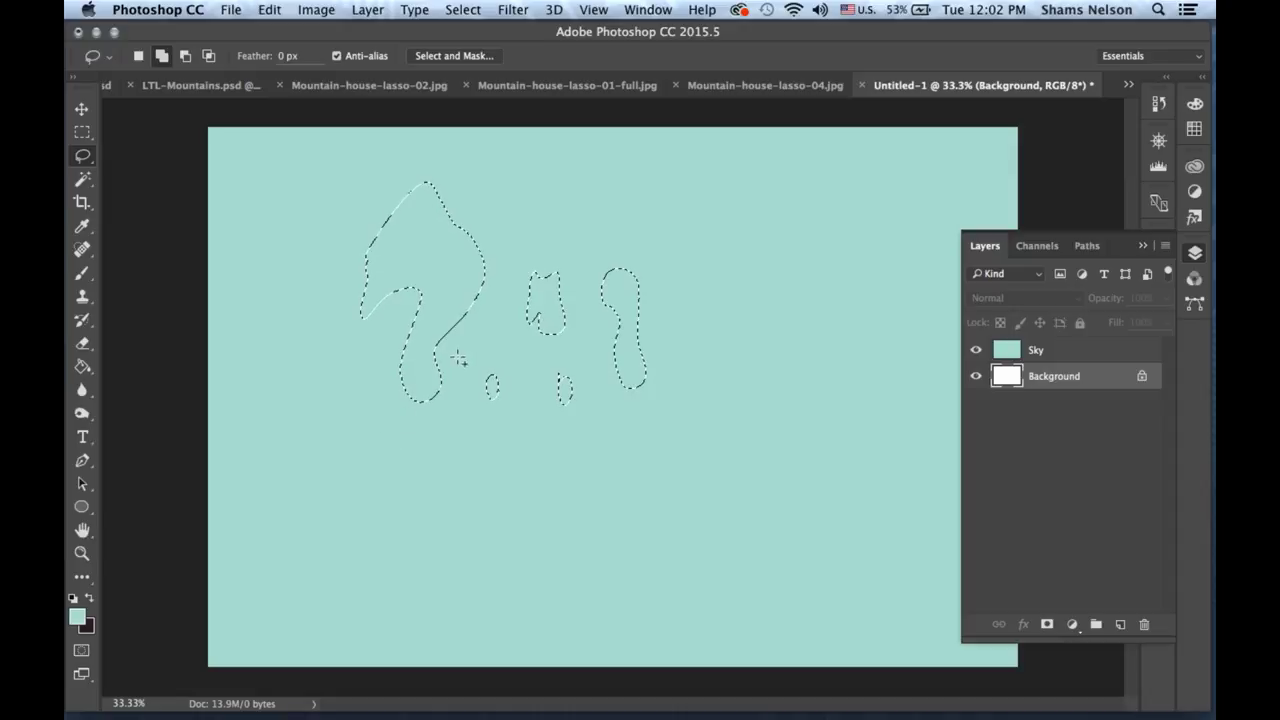
click(628, 237)
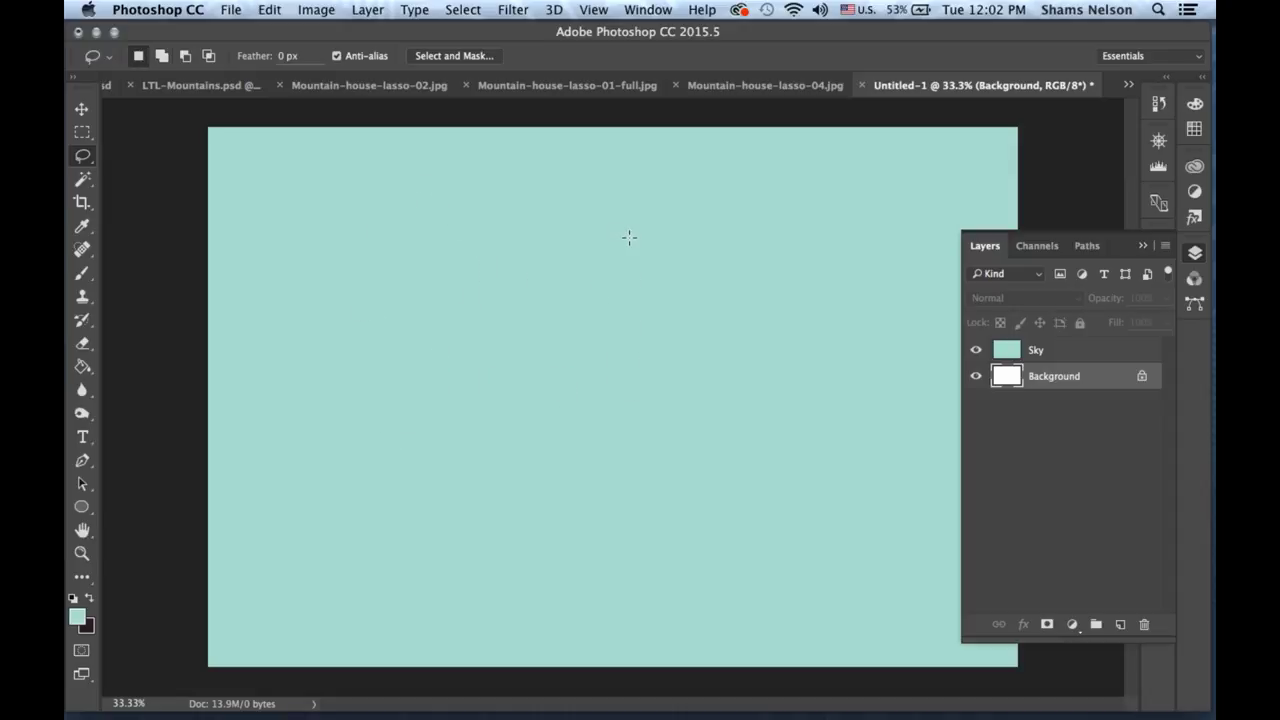
Draw another freehand Lasso shape, subtract jagged pieces from its lower edge, and deselect it.
mouse_move(474, 299)
mouse_down()
mouse_move(479, 324)
mouse_move(523, 320)
mouse_move(466, 372)
mouse_up()
key(alt)
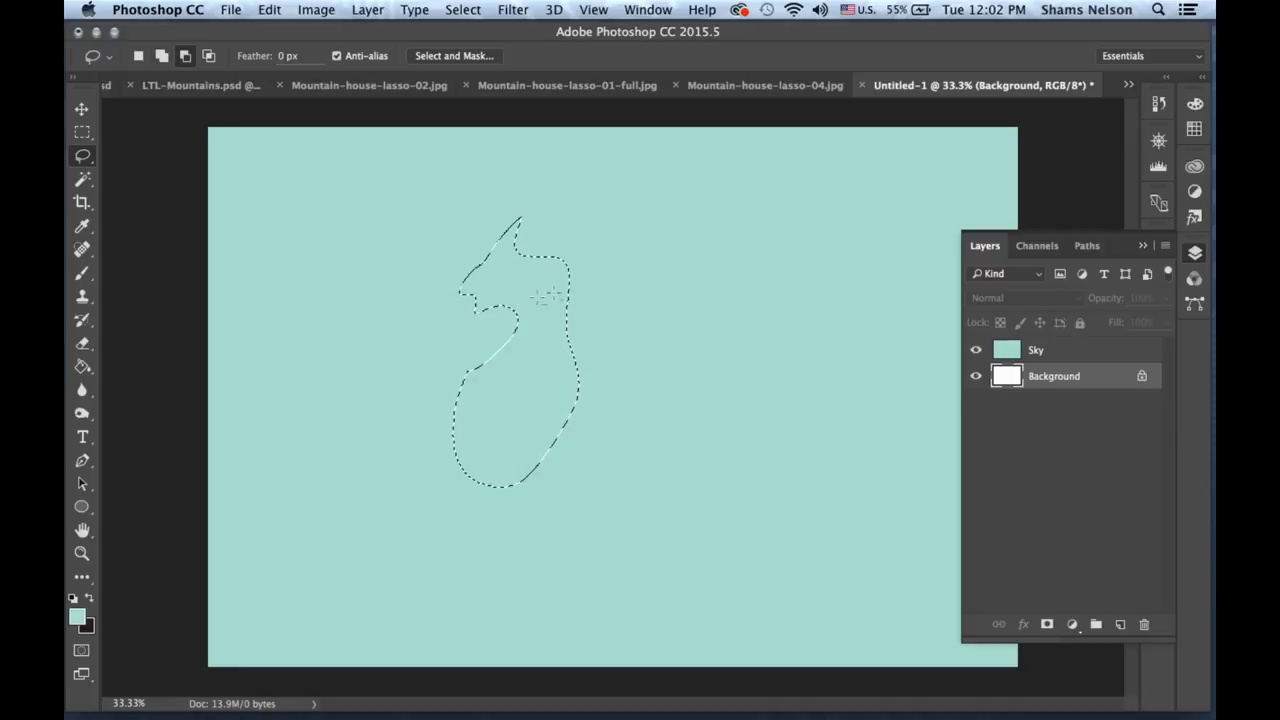
mouse_move(613, 449)
mouse_down()
mouse_move(572, 428)
mouse_move(628, 425)
mouse_move(614, 450)
mouse_up()
mouse_move(527, 487)
mouse_down()
mouse_move(518, 458)
mouse_move(530, 488)
mouse_move(486, 470)
mouse_move(478, 505)
mouse_up()
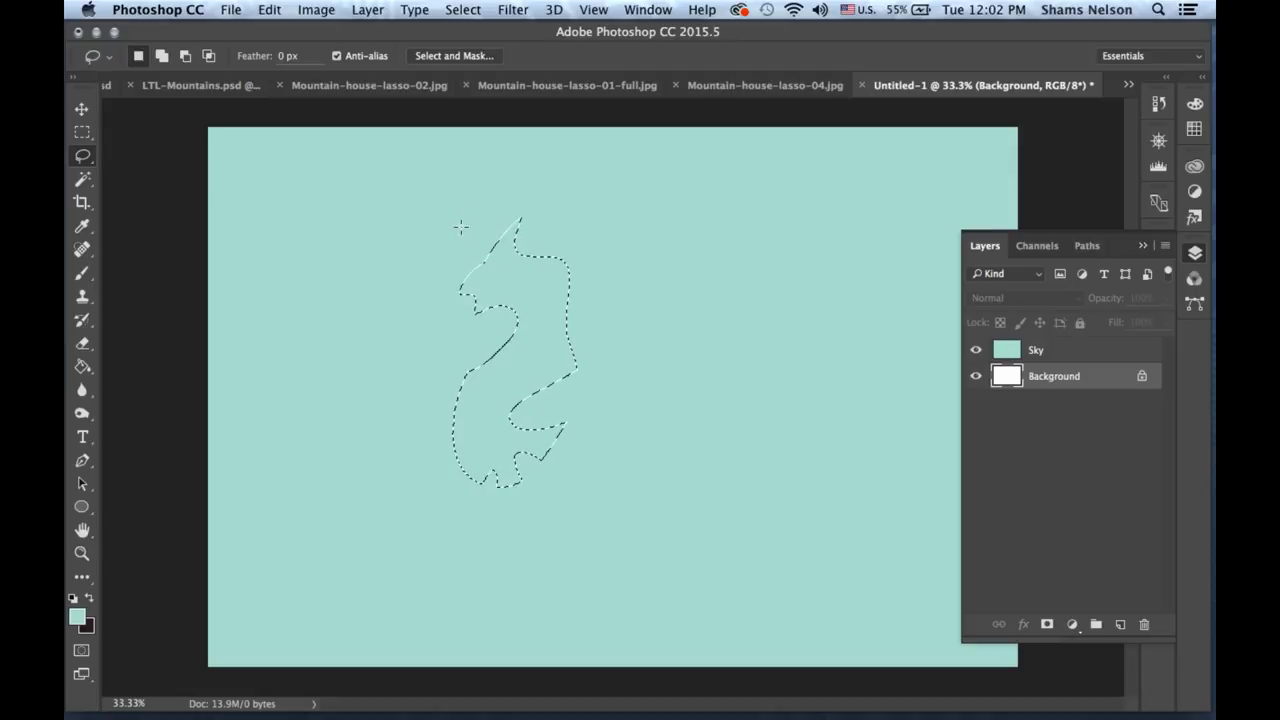
key(super+d)
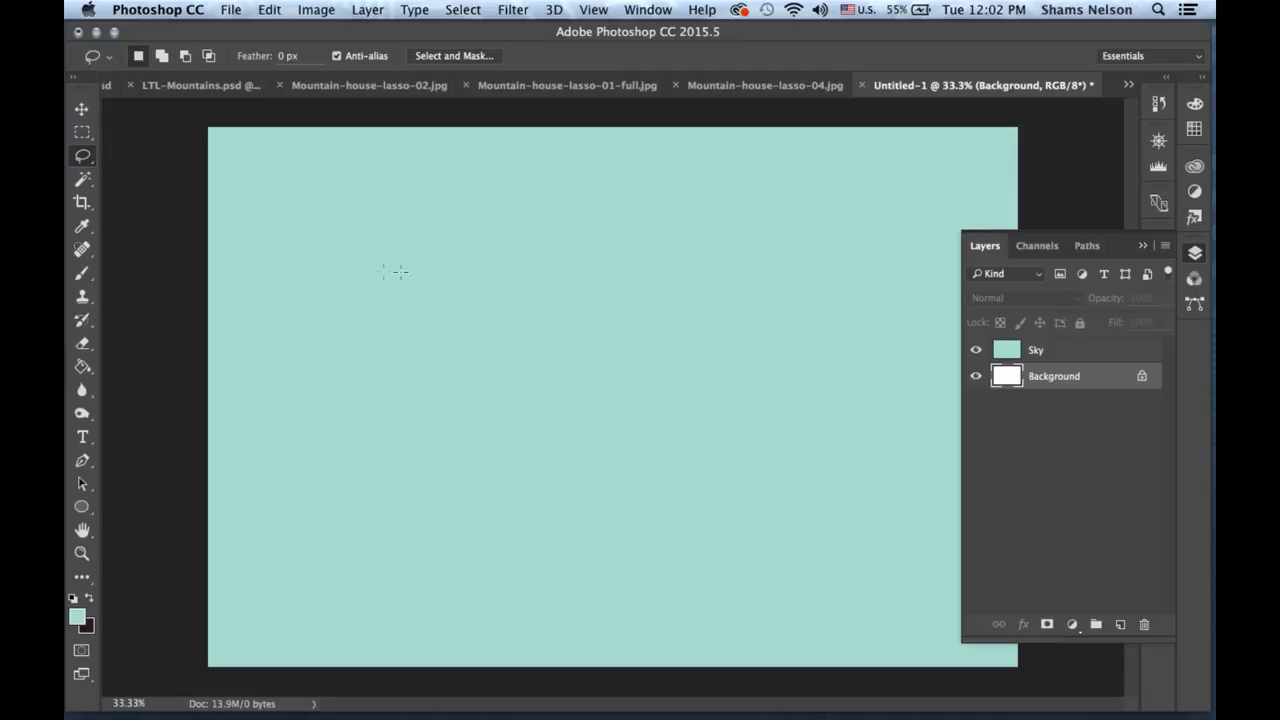
Lasso a freehand jagged ridge line across the canvas, enclosing everything below it down to the bottom edge.
mouse_move(211, 298)
mouse_down()
mouse_move(288, 201)
mouse_move(318, 237)
mouse_move(355, 216)
mouse_move(458, 333)
mouse_move(465, 322)
mouse_move(511, 331)
mouse_move(540, 294)
mouse_up()
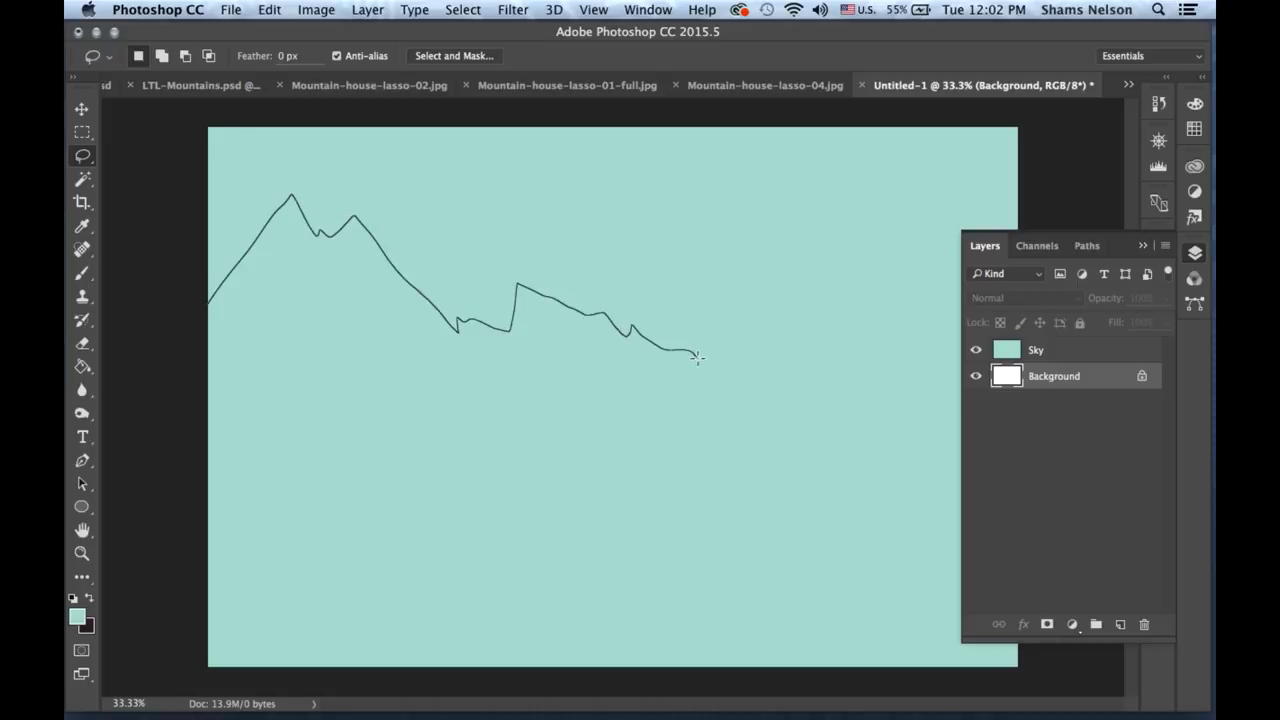
drag(717, 343, 747, 370)
mouse_move(816, 318)
mouse_down()
mouse_move(926, 281)
mouse_move(975, 185)
mouse_move(1002, 220)
mouse_move(1027, 217)
mouse_move(1169, 559)
mouse_move(1190, 684)
mouse_move(1147, 718)
mouse_move(159, 715)
mouse_move(85, 685)
mouse_move(70, 388)
mouse_up()
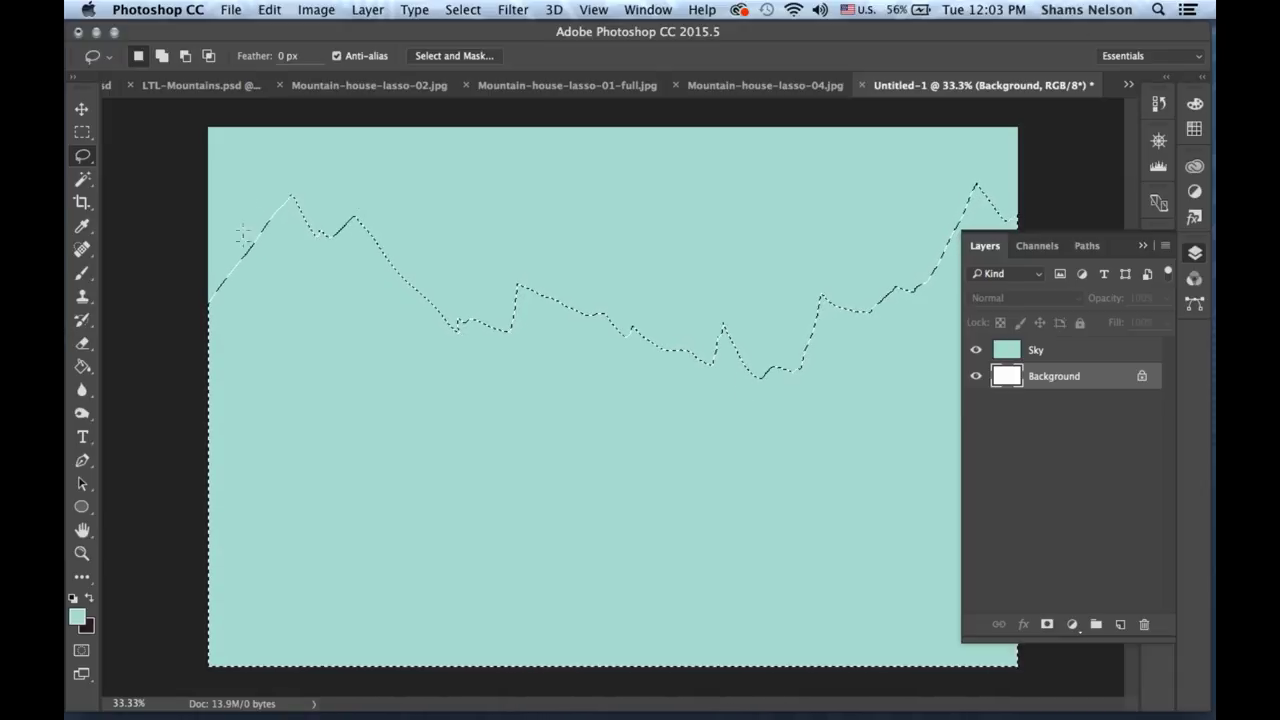
Add a new layer above Sky and name it Mountains 1, with the Paint Bucket tool active.
click(83, 365)
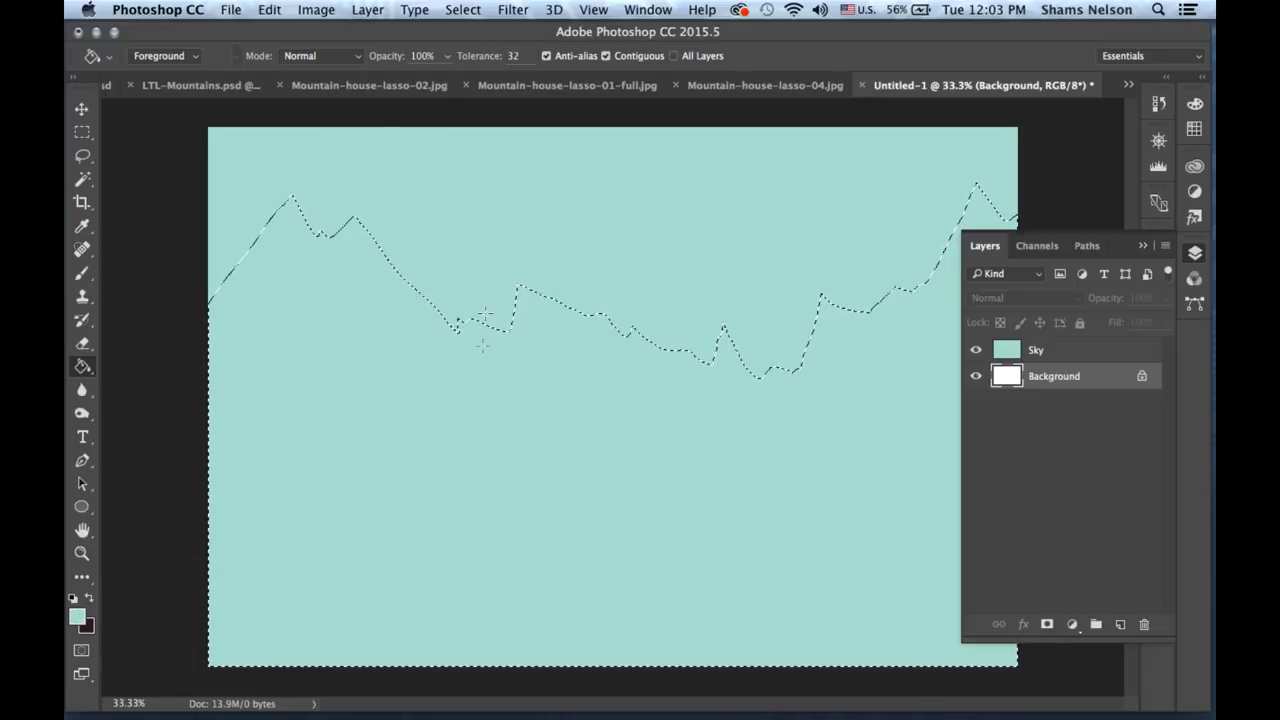
click(1050, 350)
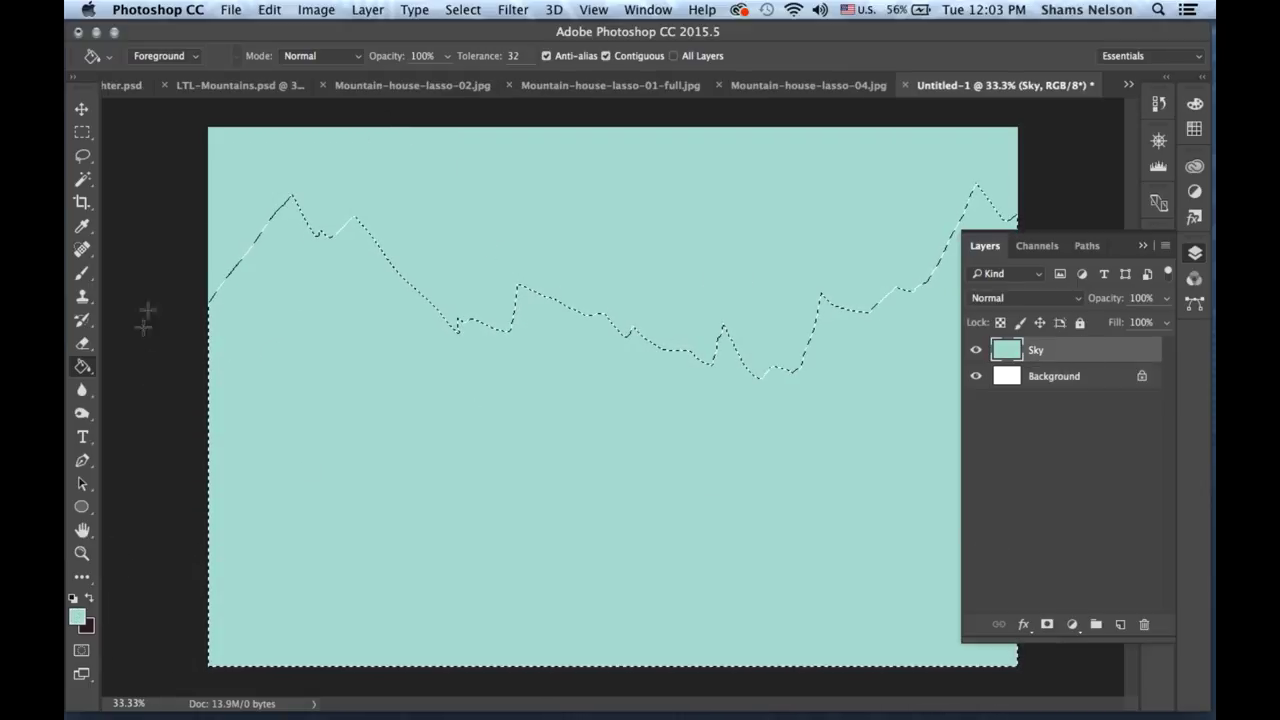
click(1120, 625)
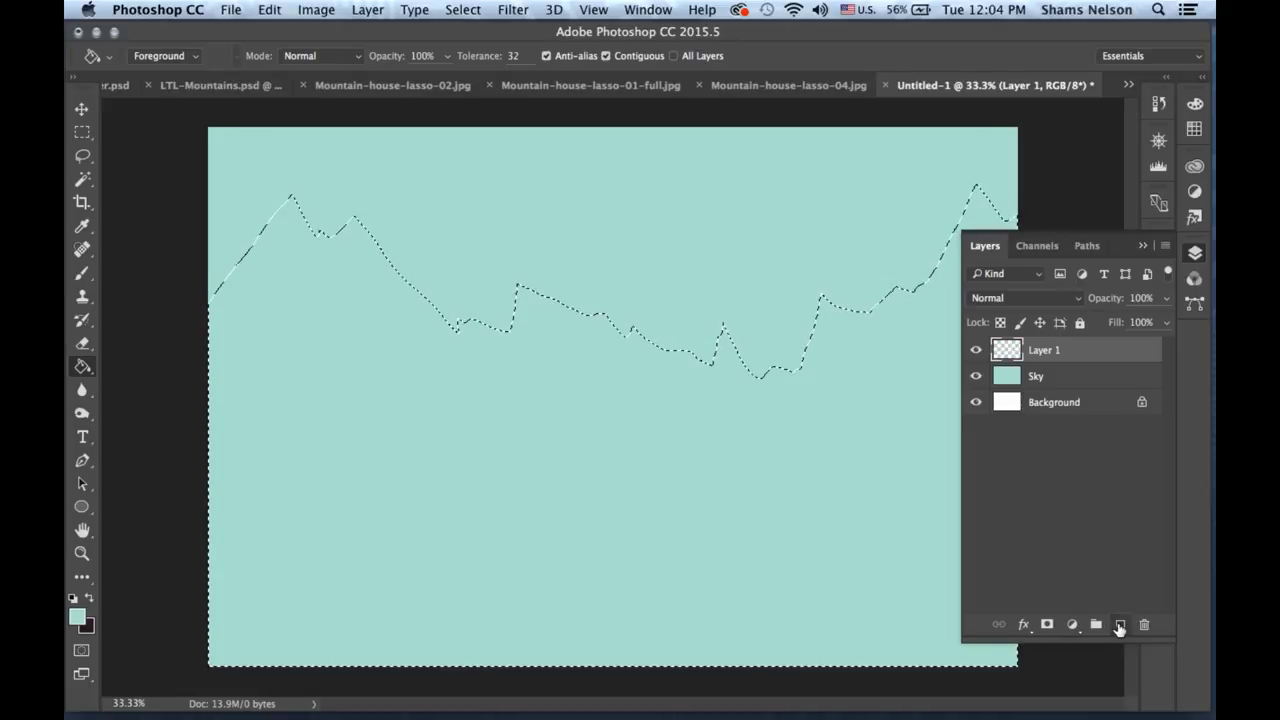
text(Mountains)
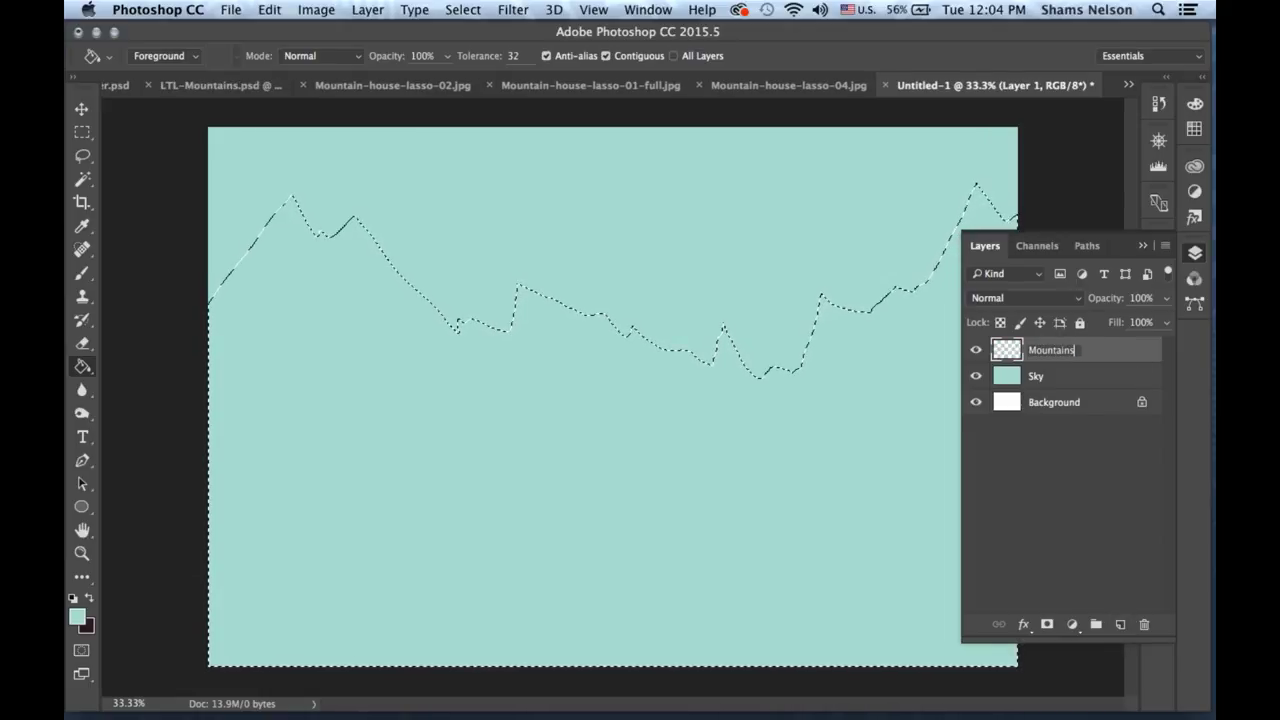
key(Return)
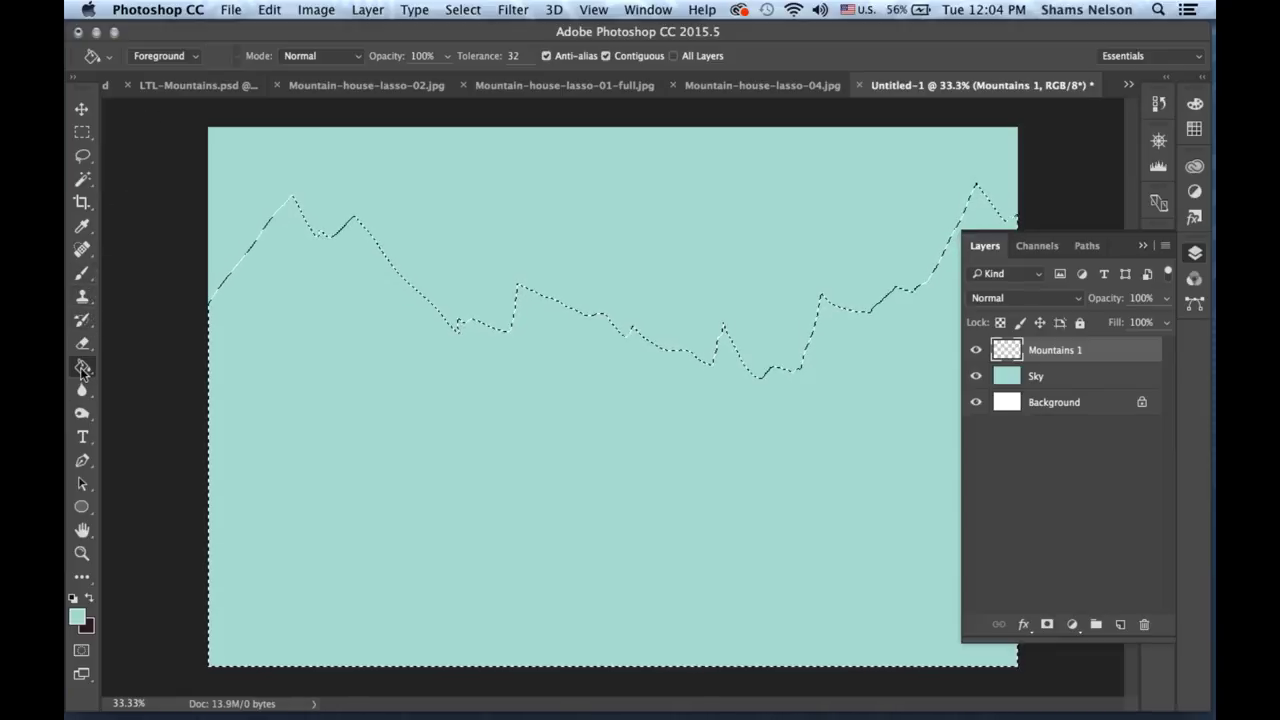
Set the foreground color to grayish blue 82a3ae and fill the ridge selection on the Mountains 1 layer with it.
click(78, 616)
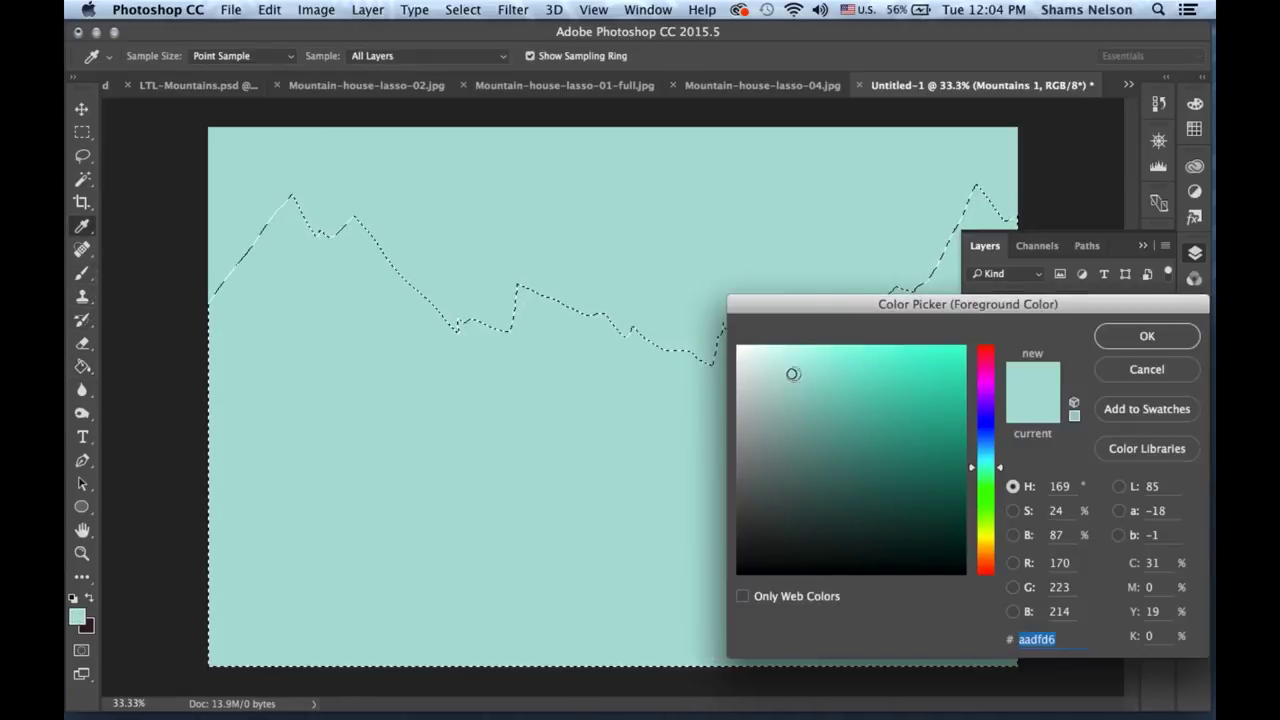
drag(790, 408, 791, 410)
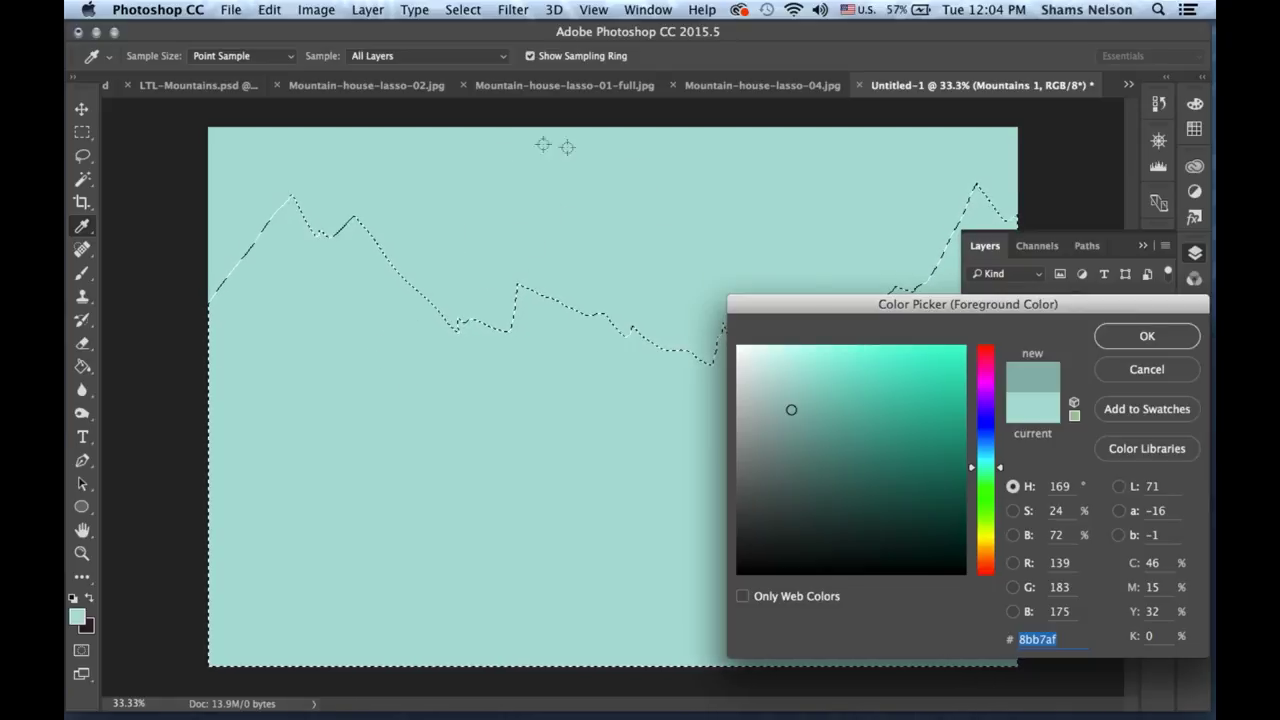
drag(791, 413, 787, 420)
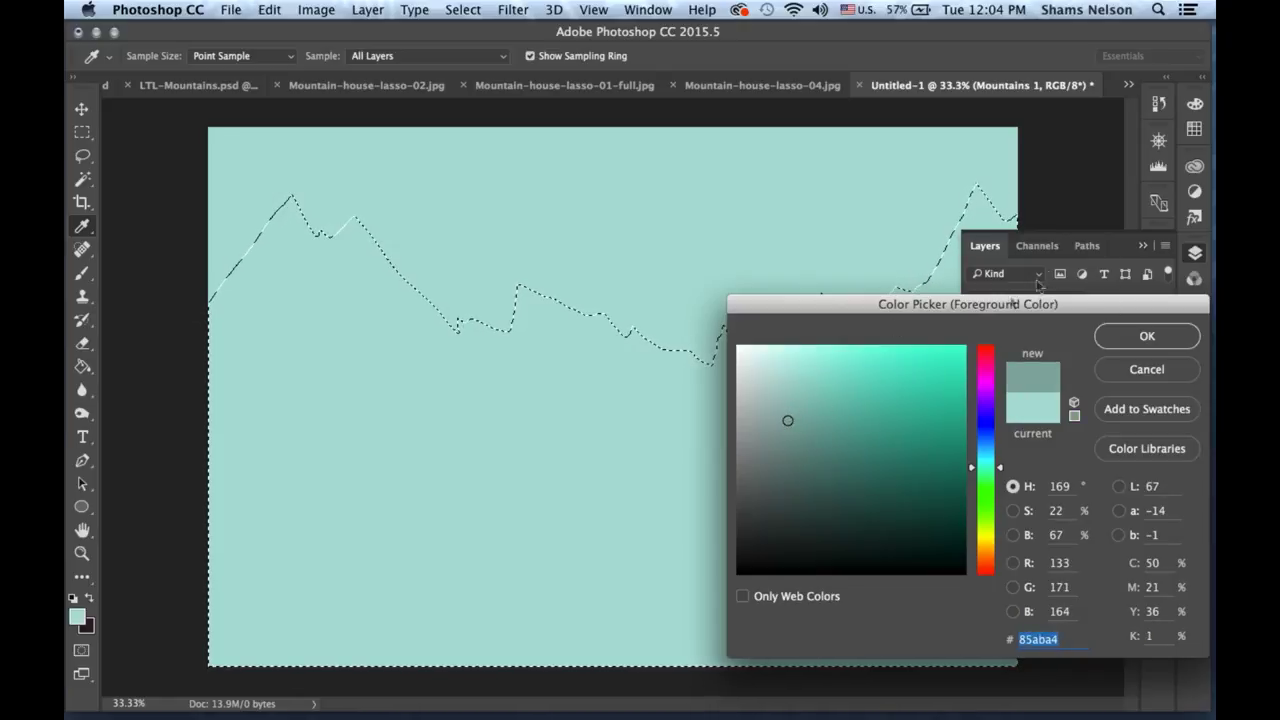
drag(990, 461, 1002, 462)
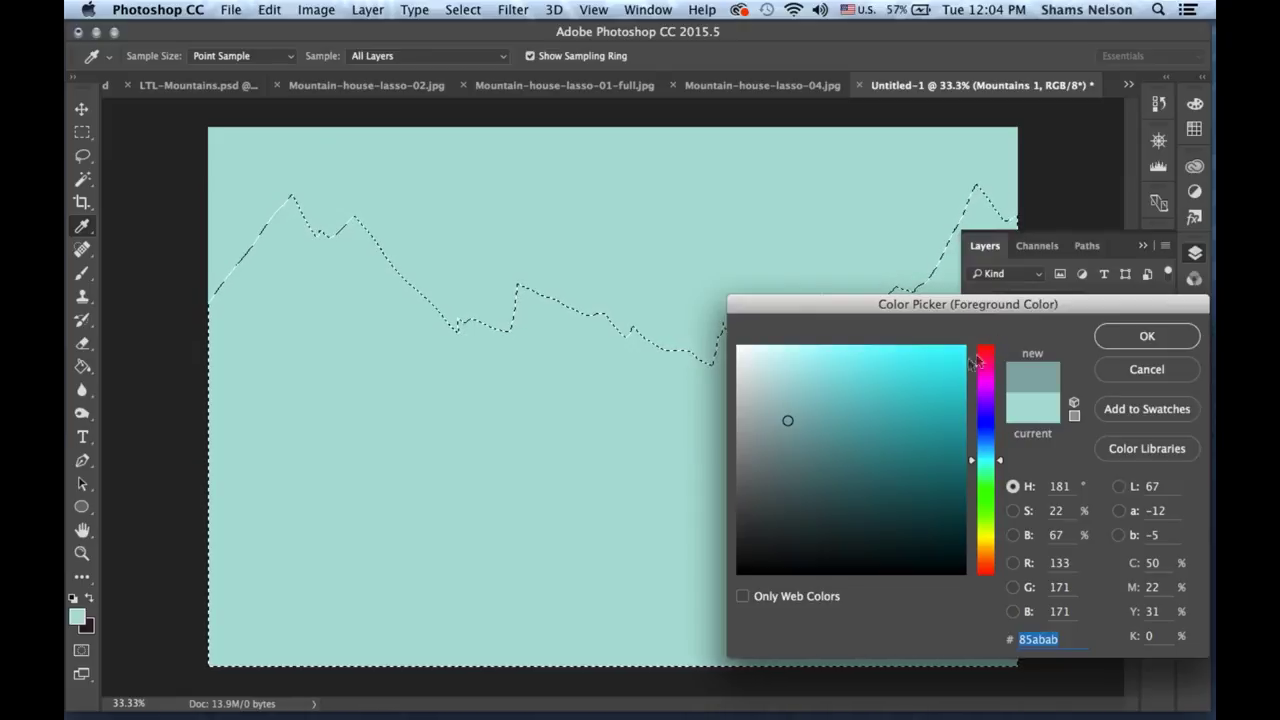
click(476, 420)
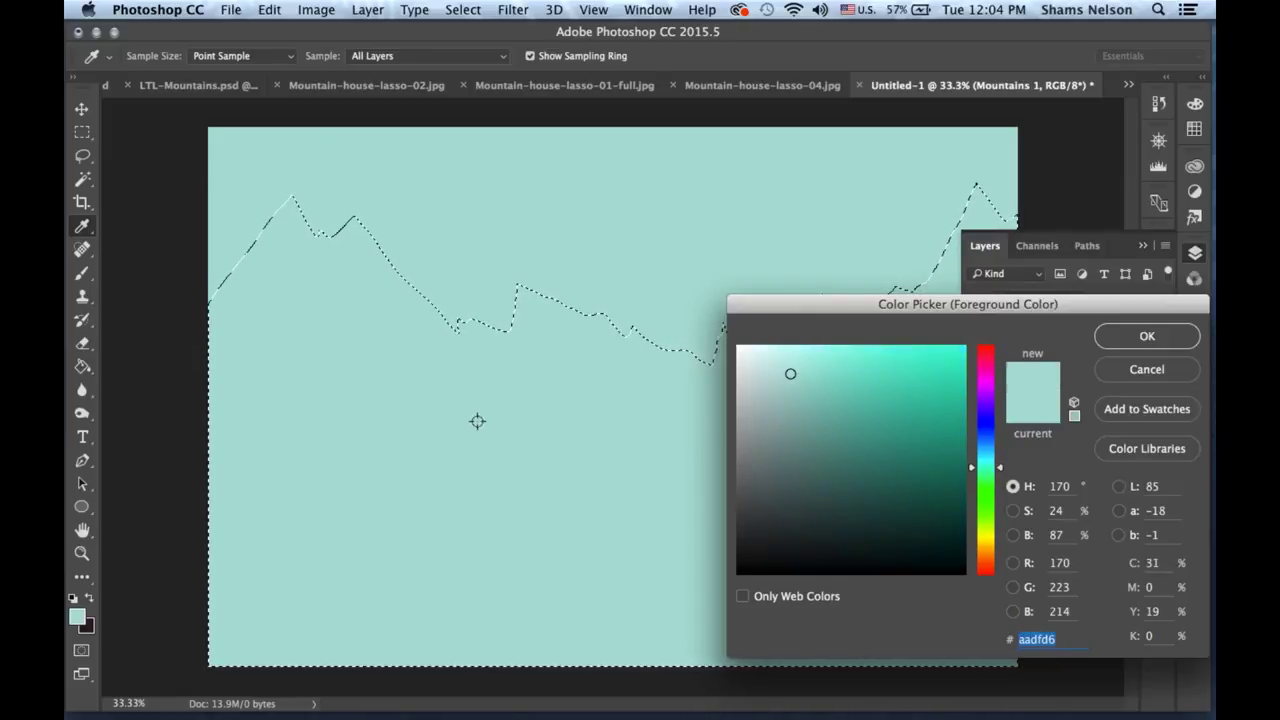
drag(986, 470, 1006, 452)
drag(792, 407, 795, 417)
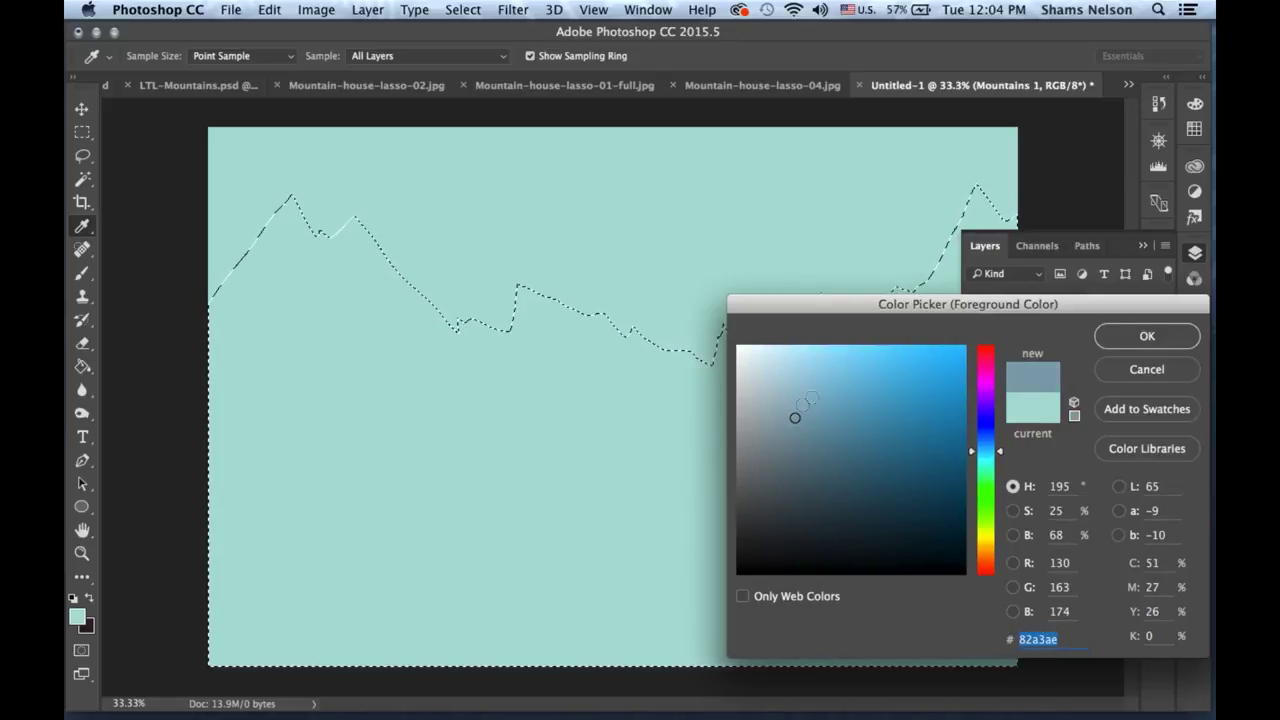
click(1110, 340)
key(g)
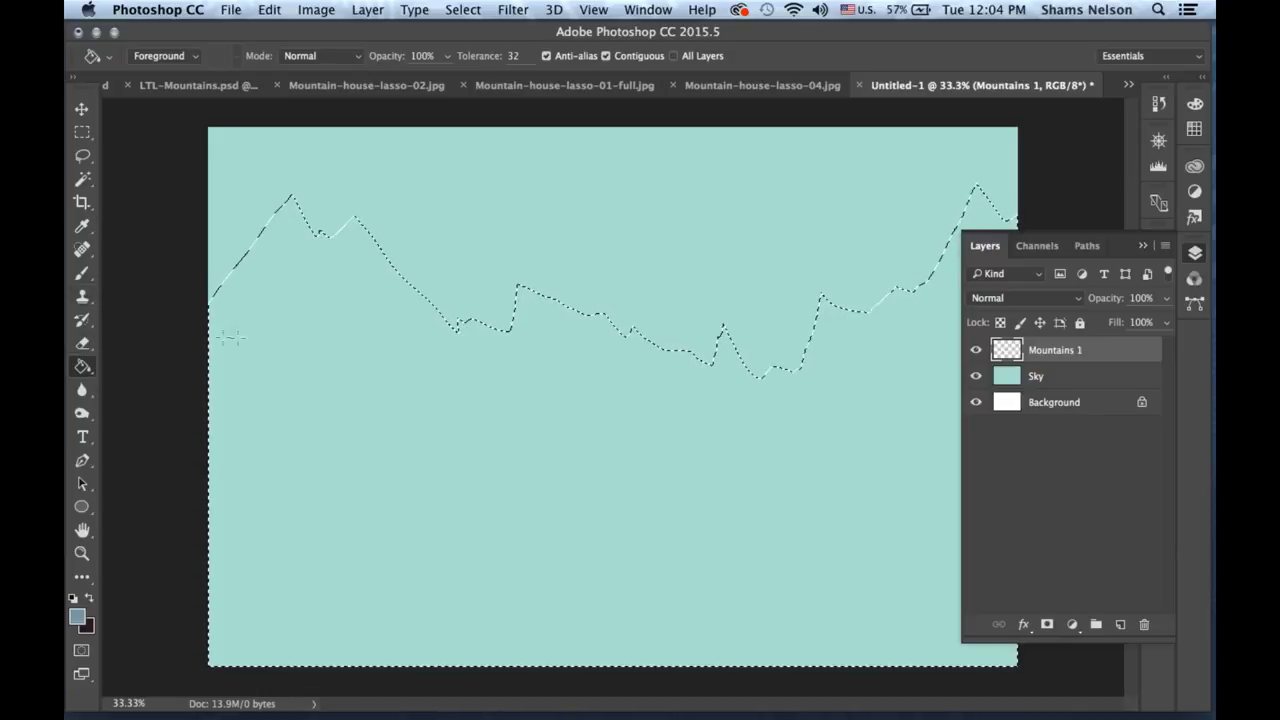
click(290, 470)
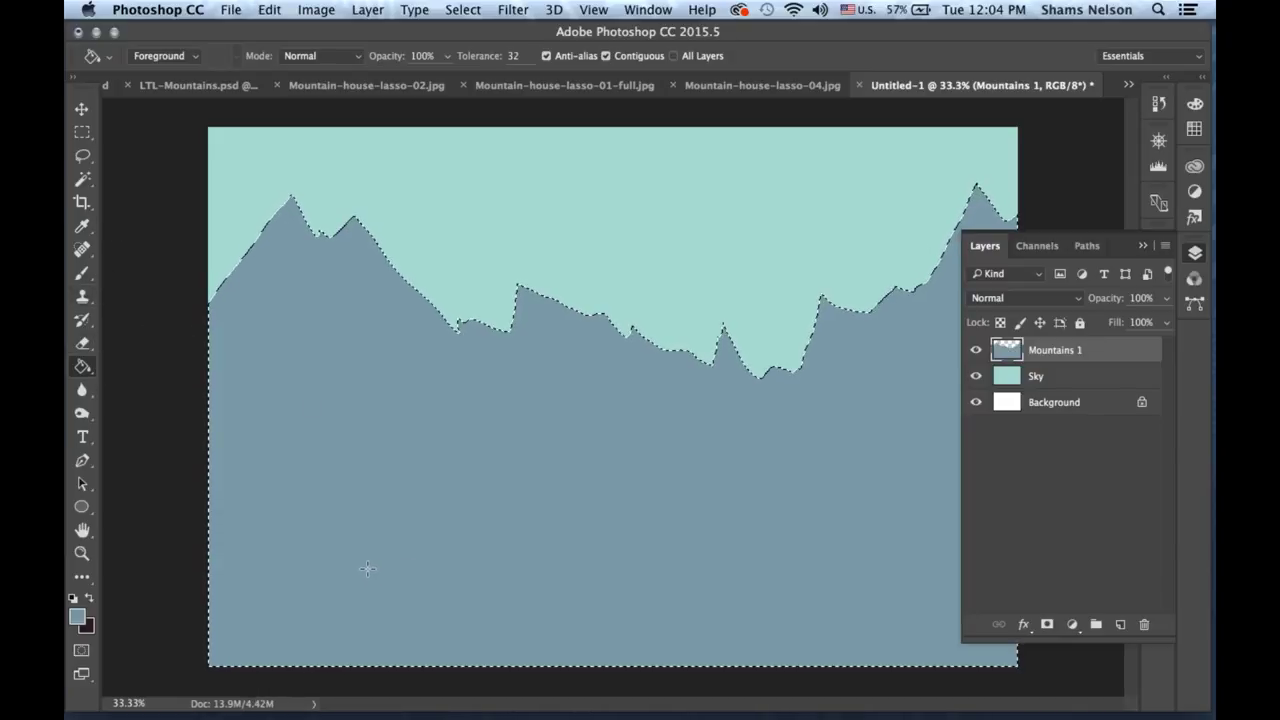
Lighten the foreground color to 90b5c1, then refill the Mountains 1 range with it while its selection outline is hidden.
click(79, 614)
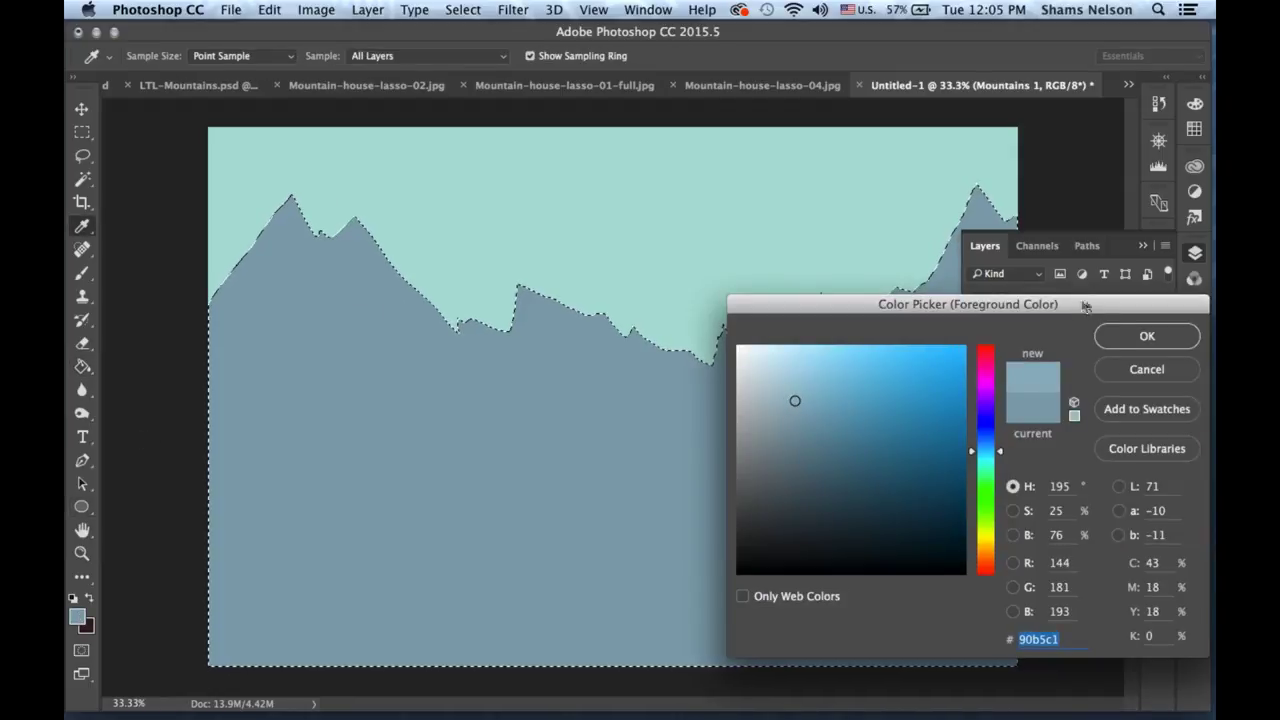
click(1116, 340)
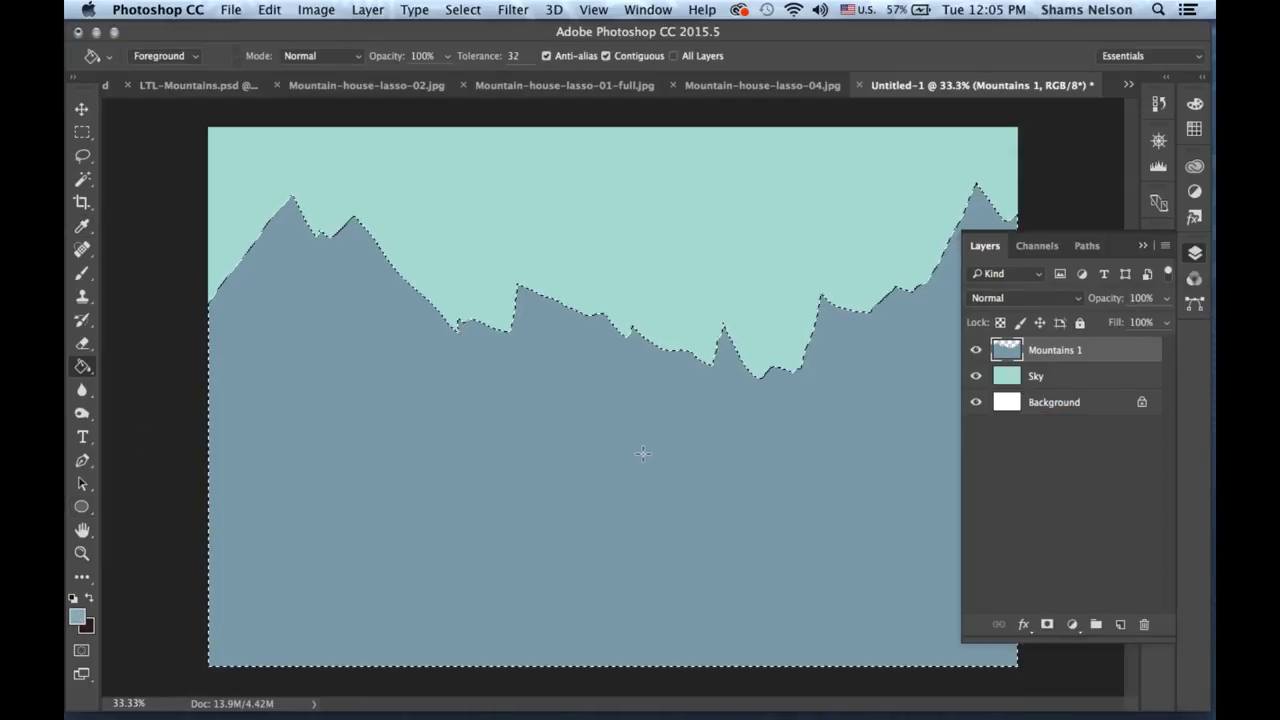
key(super+h)
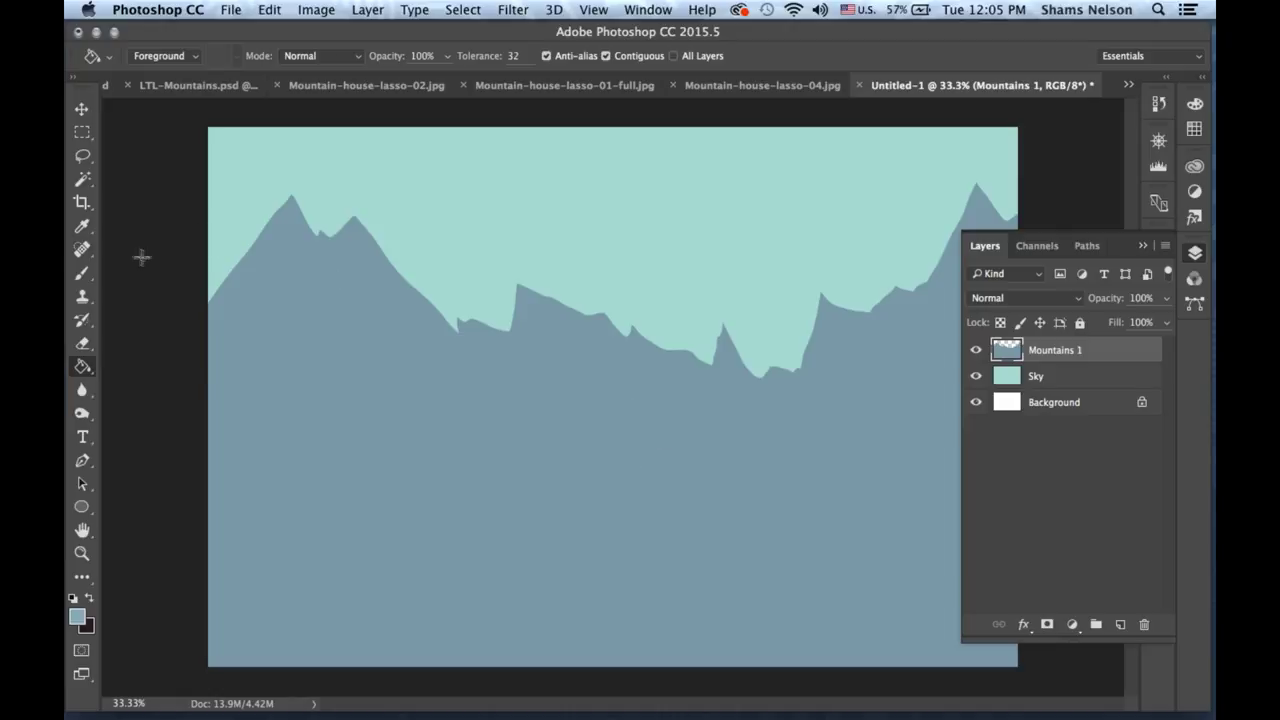
key(super+h)
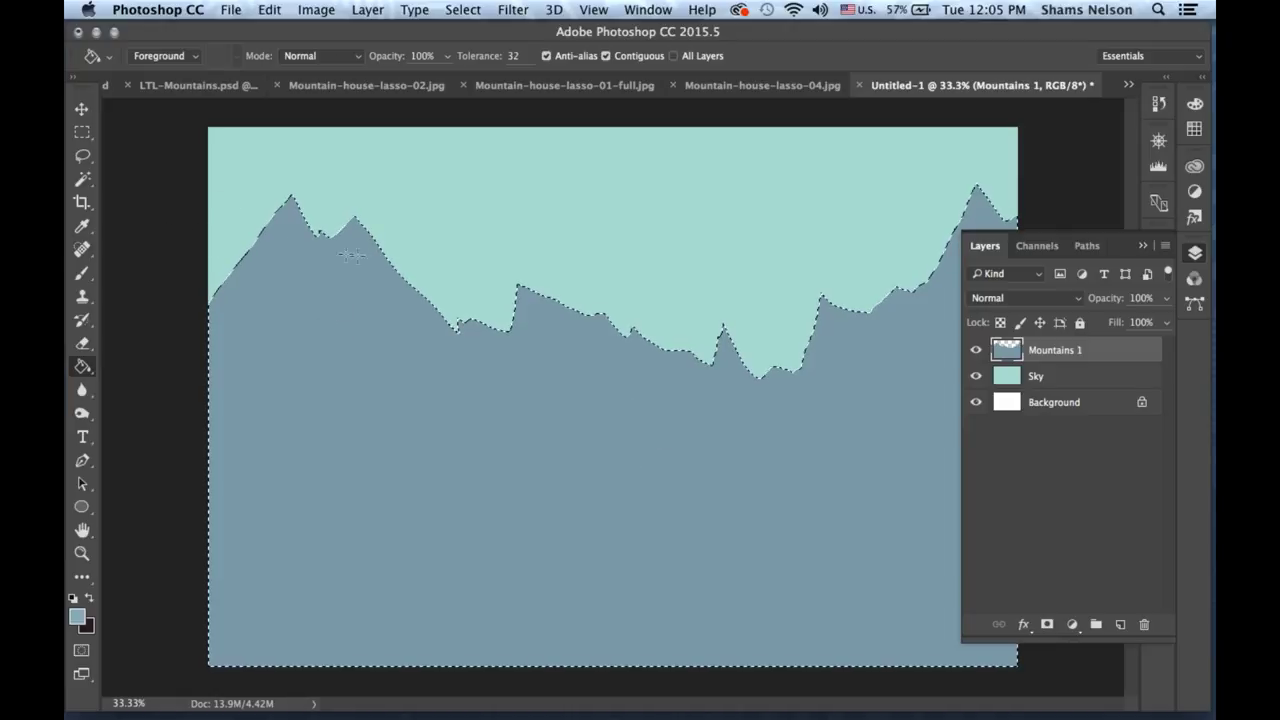
key(super+h)
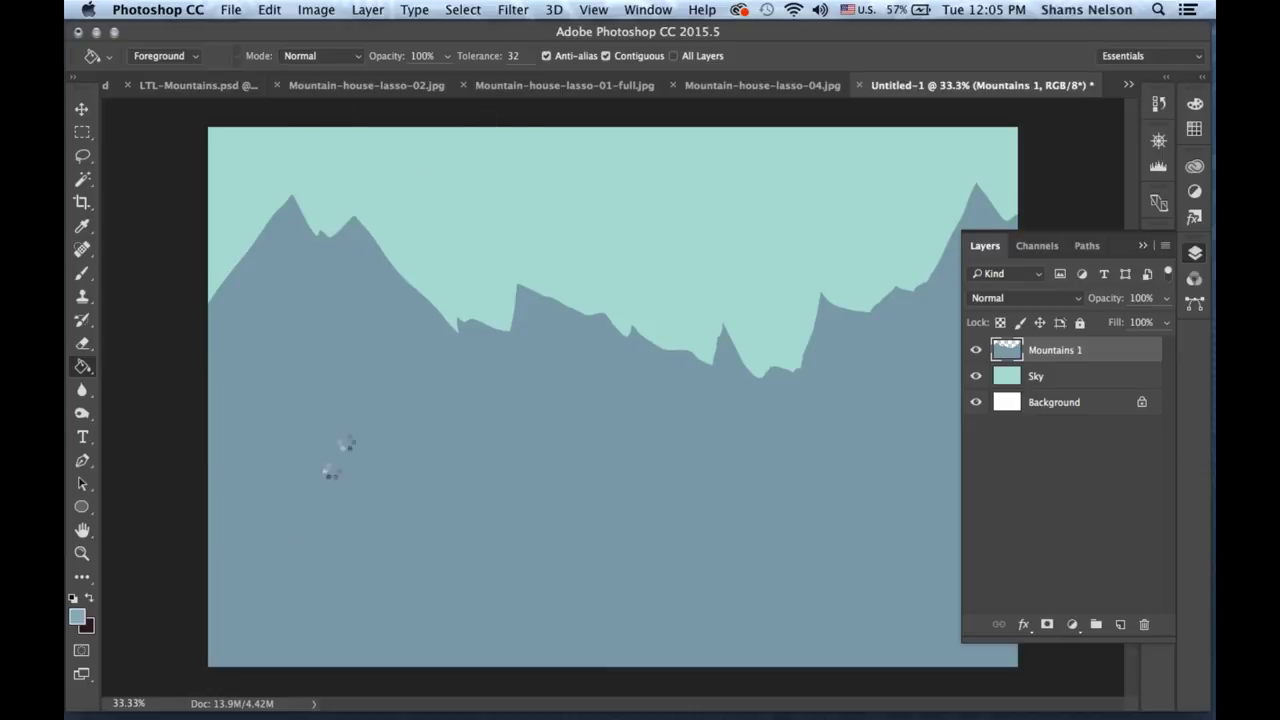
click(247, 626)
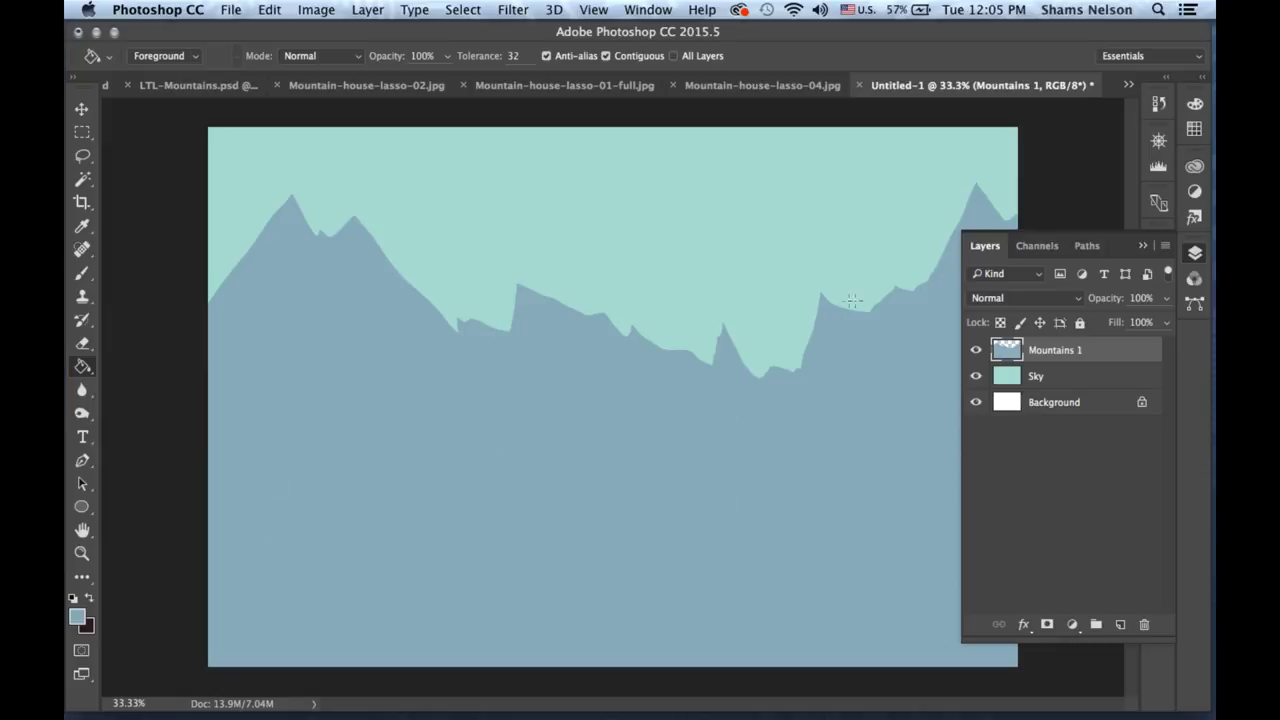
Add a new layer above Mountains 1, name it Mountains 2, and switch to the Lasso tool.
click(1036, 377)
click(1040, 354)
click(1120, 622)
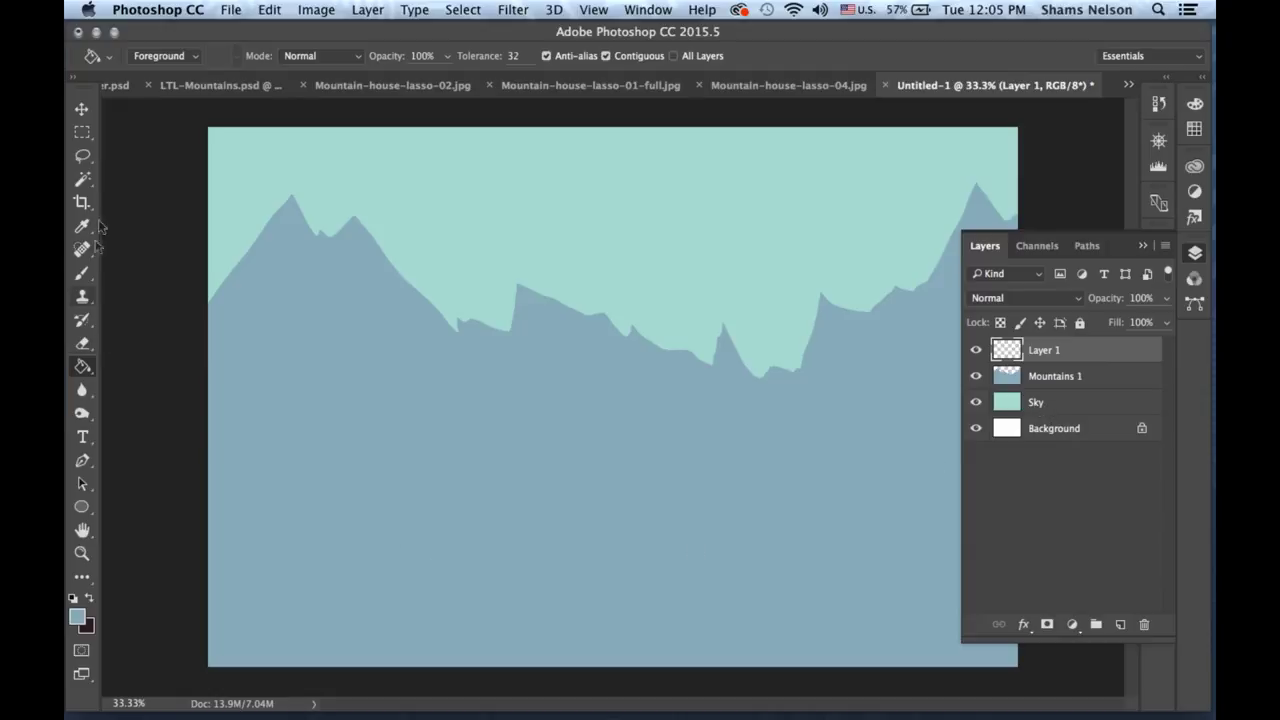
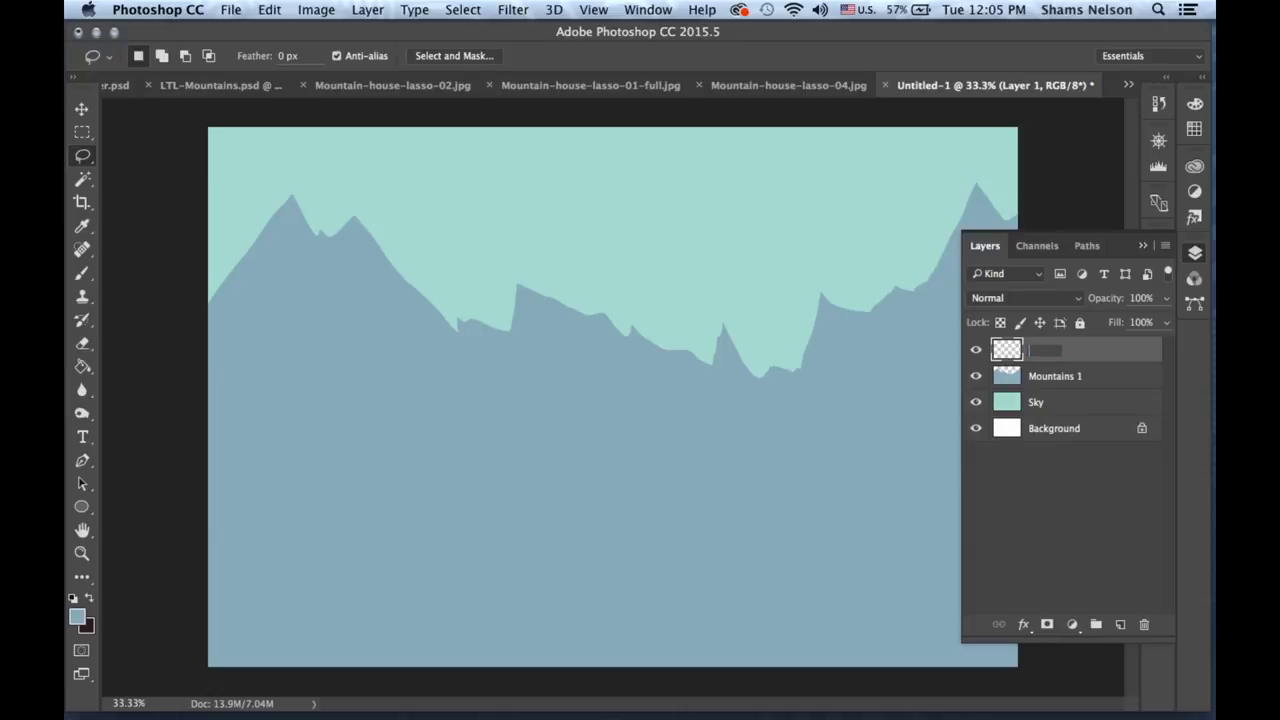
text(untains 2)
key(Return)
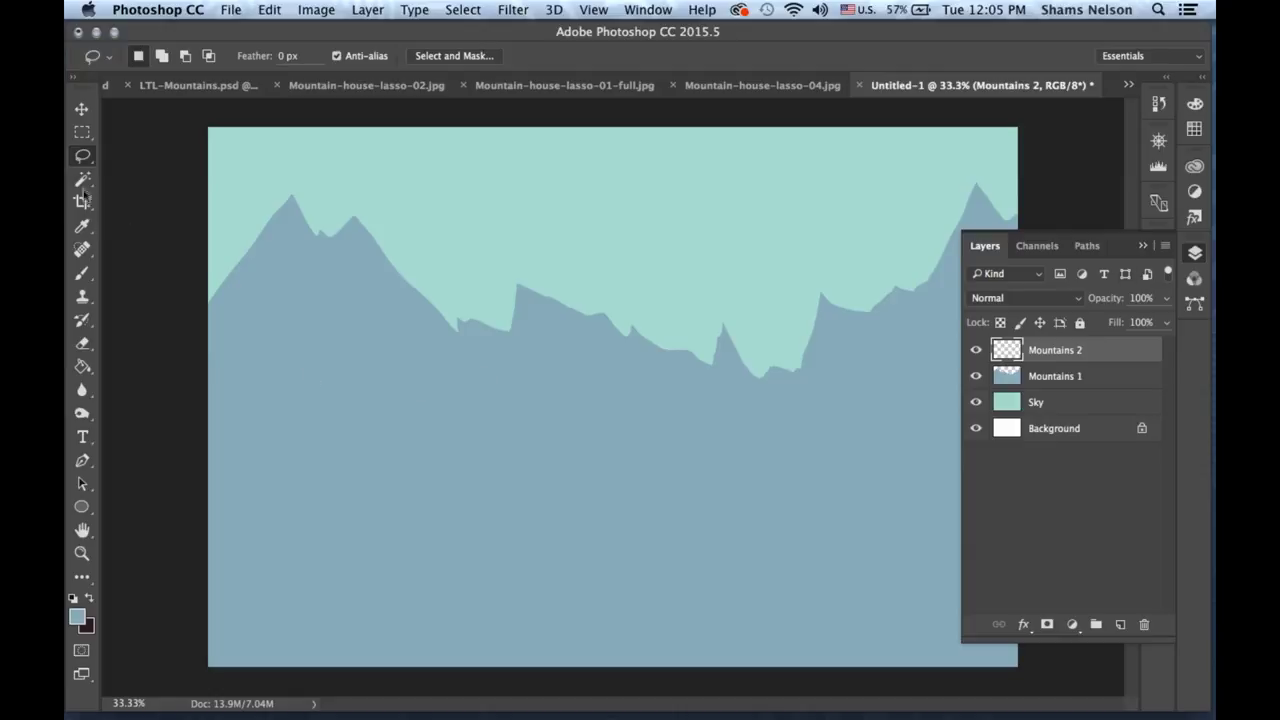
Lasso a jagged mountain from the canvas's left edge over a tall peak, sloping down right and back along an uneven base to the bottom edge.
mouse_move(205, 366)
mouse_down()
mouse_move(237, 330)
mouse_move(258, 349)
mouse_move(290, 346)
mouse_move(303, 308)
mouse_move(326, 334)
mouse_move(343, 331)
mouse_move(389, 232)
mouse_up()
mouse_move(407, 161)
mouse_down()
mouse_move(437, 279)
mouse_move(525, 473)
mouse_move(556, 458)
mouse_move(562, 417)
mouse_move(596, 396)
mouse_move(643, 476)
mouse_up()
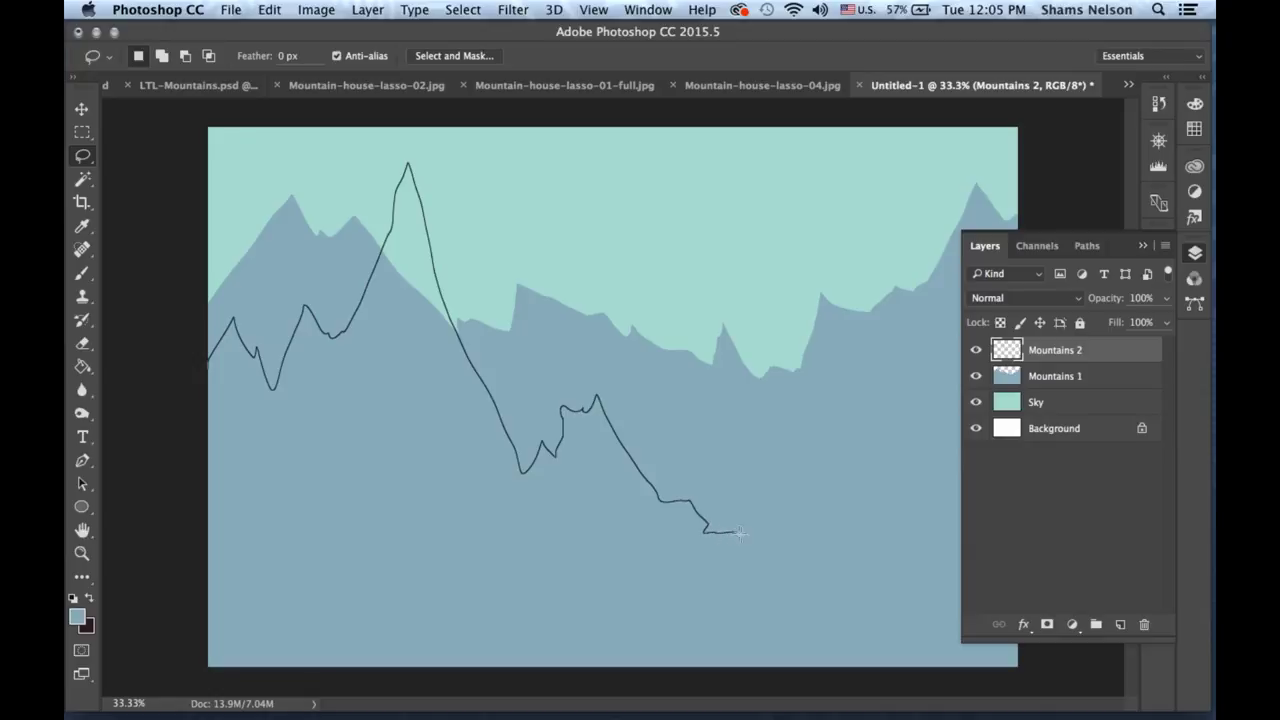
drag(705, 562, 565, 577)
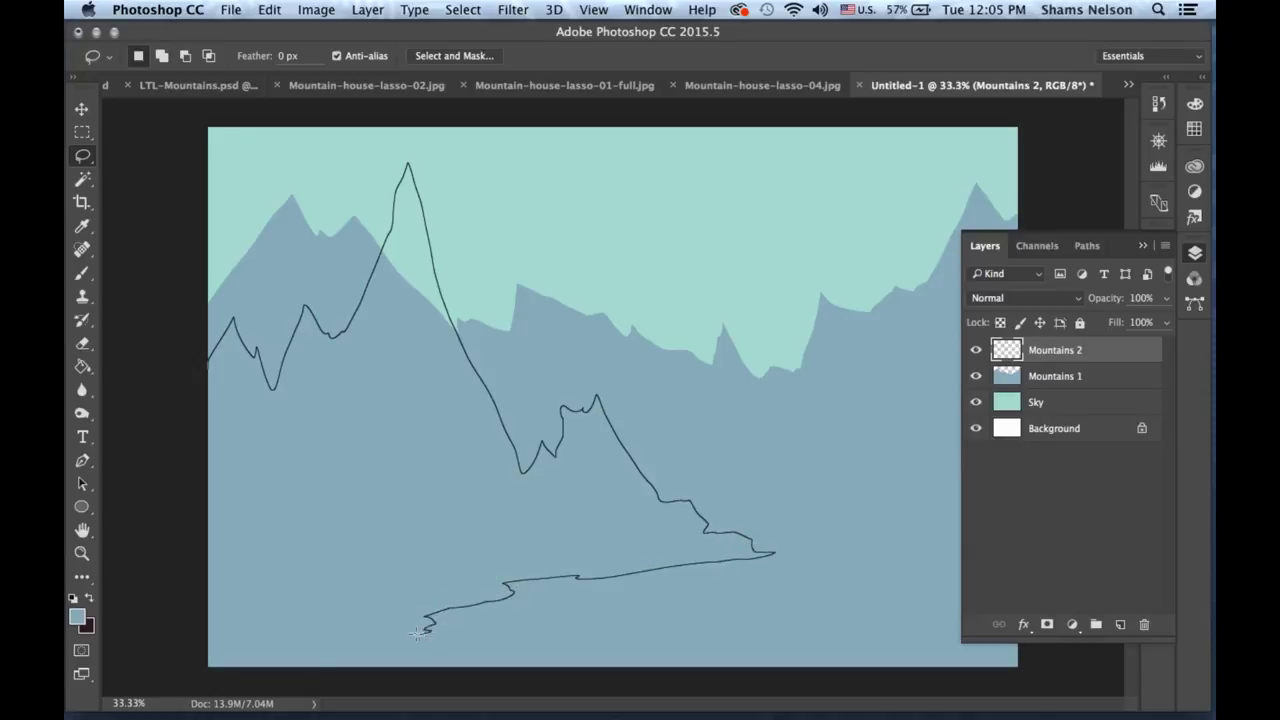
mouse_move(333, 641)
mouse_down()
mouse_move(362, 666)
mouse_move(214, 695)
mouse_move(139, 623)
mouse_move(107, 474)
mouse_move(75, 400)
mouse_up()
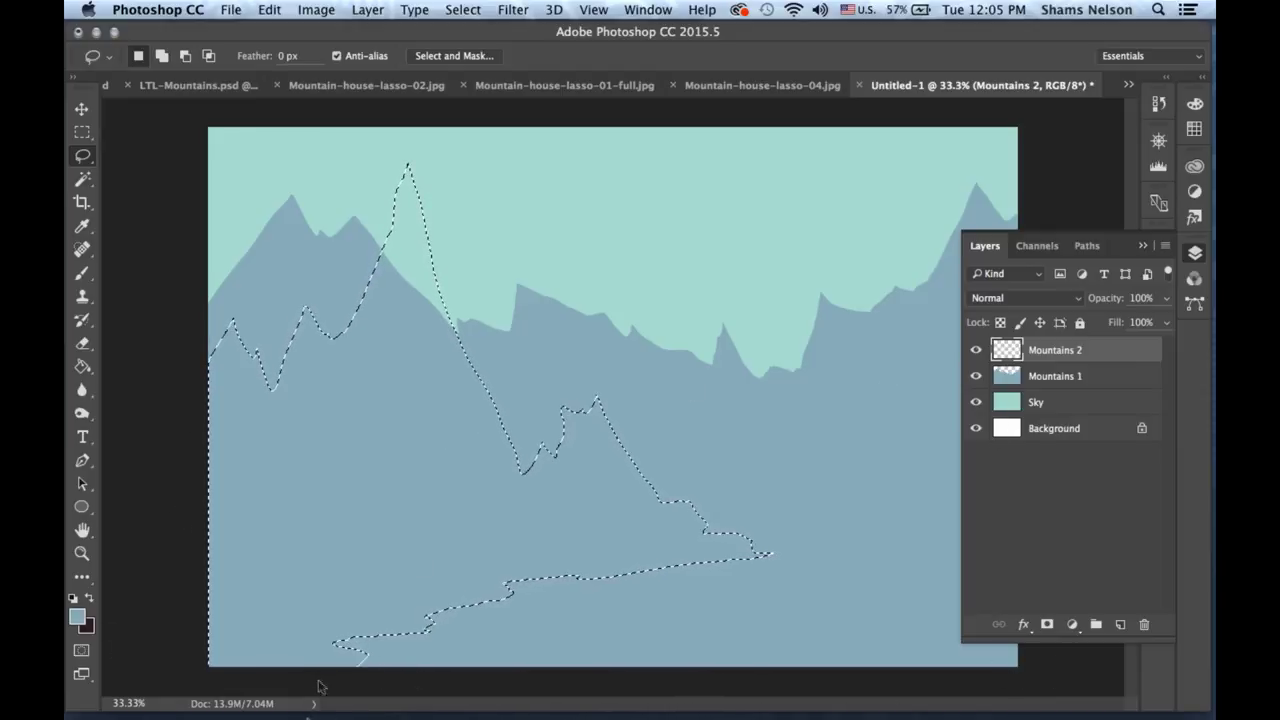
Subtract small jagged notches from the right slope of the tall peak in the Lasso selection.
key(shift)
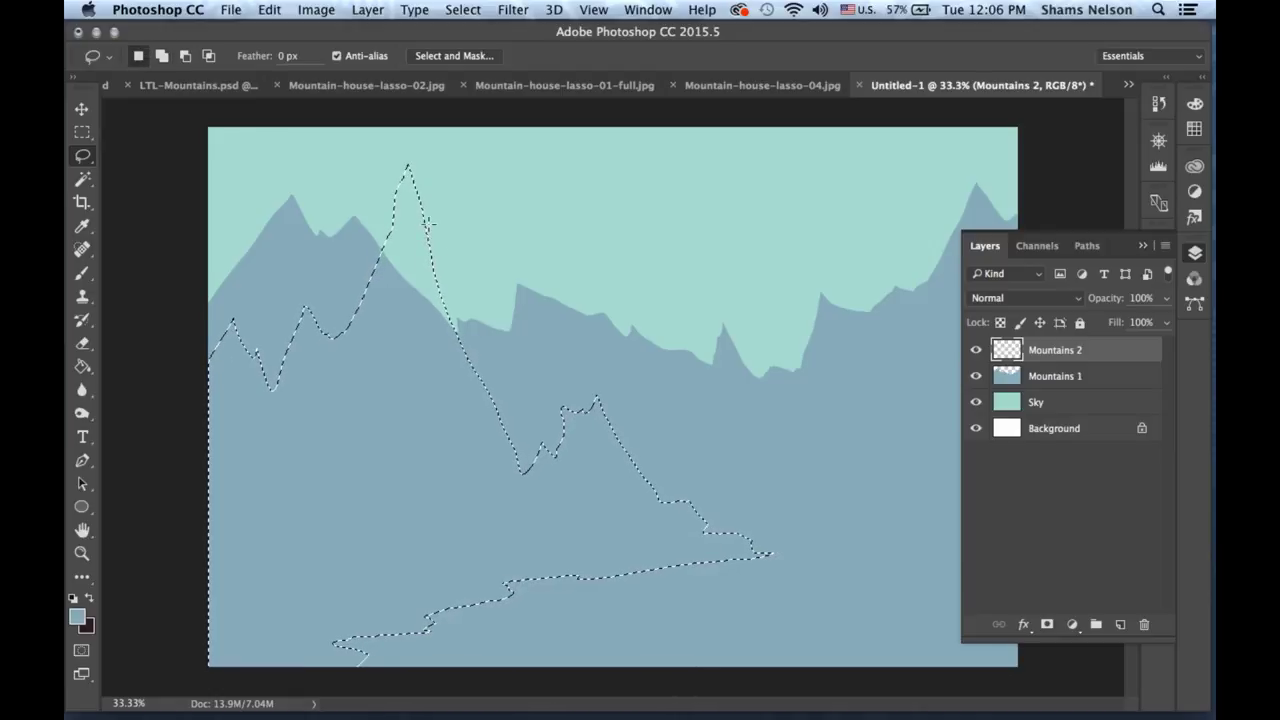
key(alt)
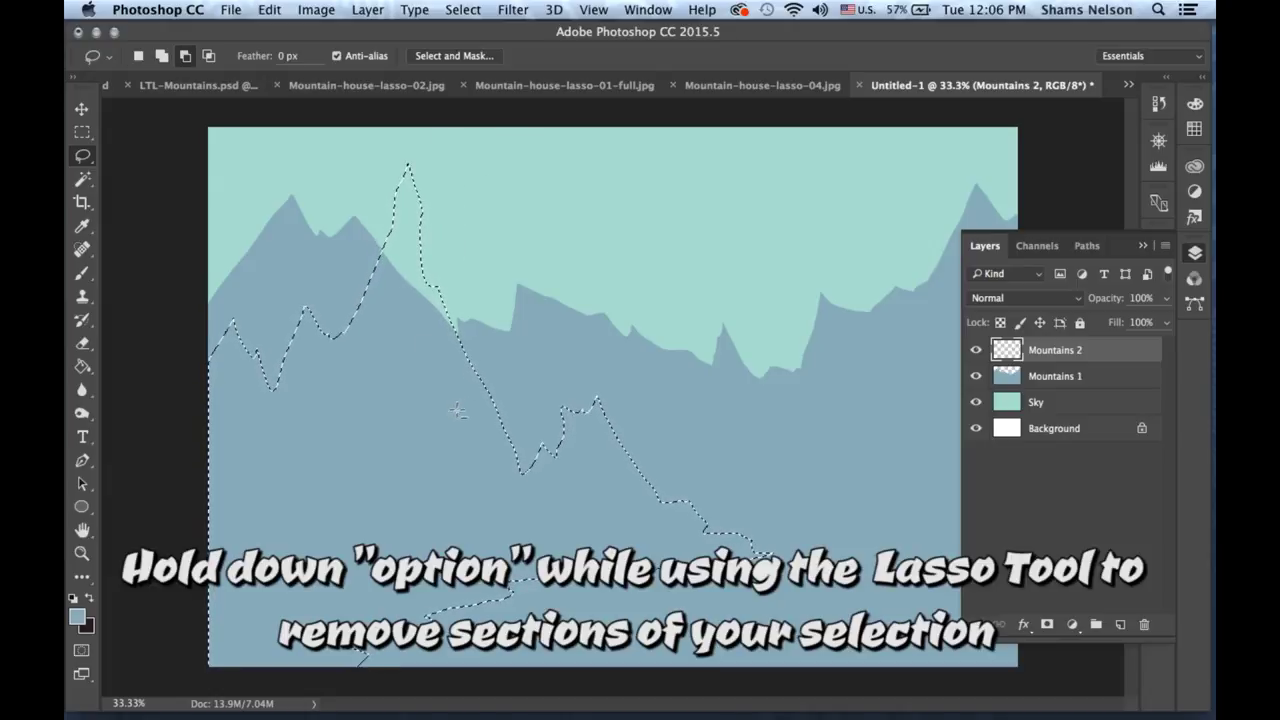
key(shift)
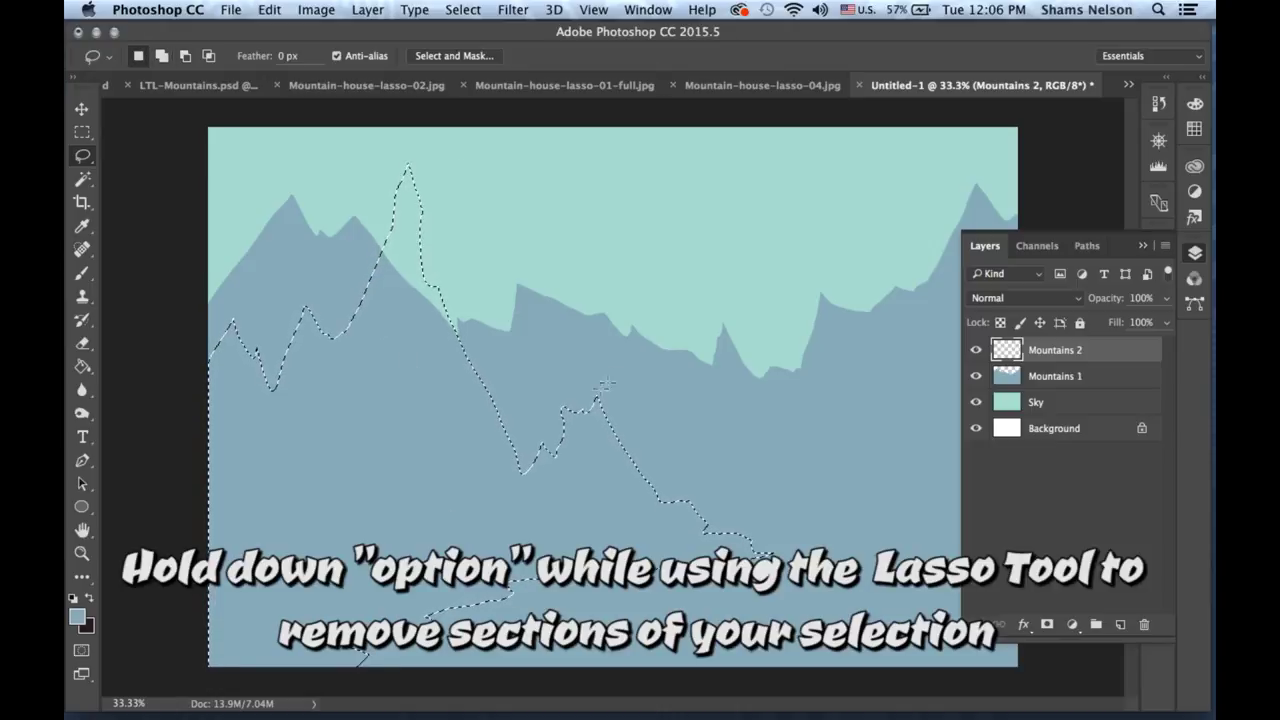
key(shift)
key(alt)
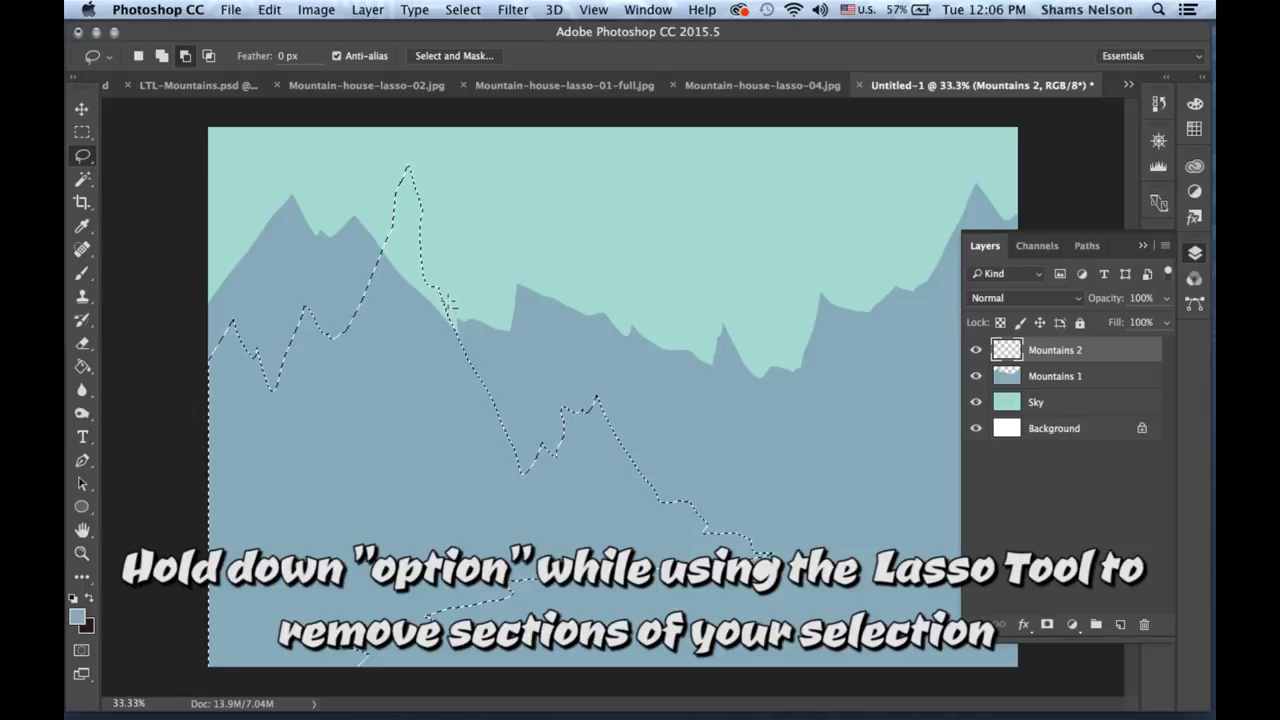
mouse_move(448, 347)
mouse_down()
mouse_move(458, 396)
mouse_move(478, 362)
mouse_up()
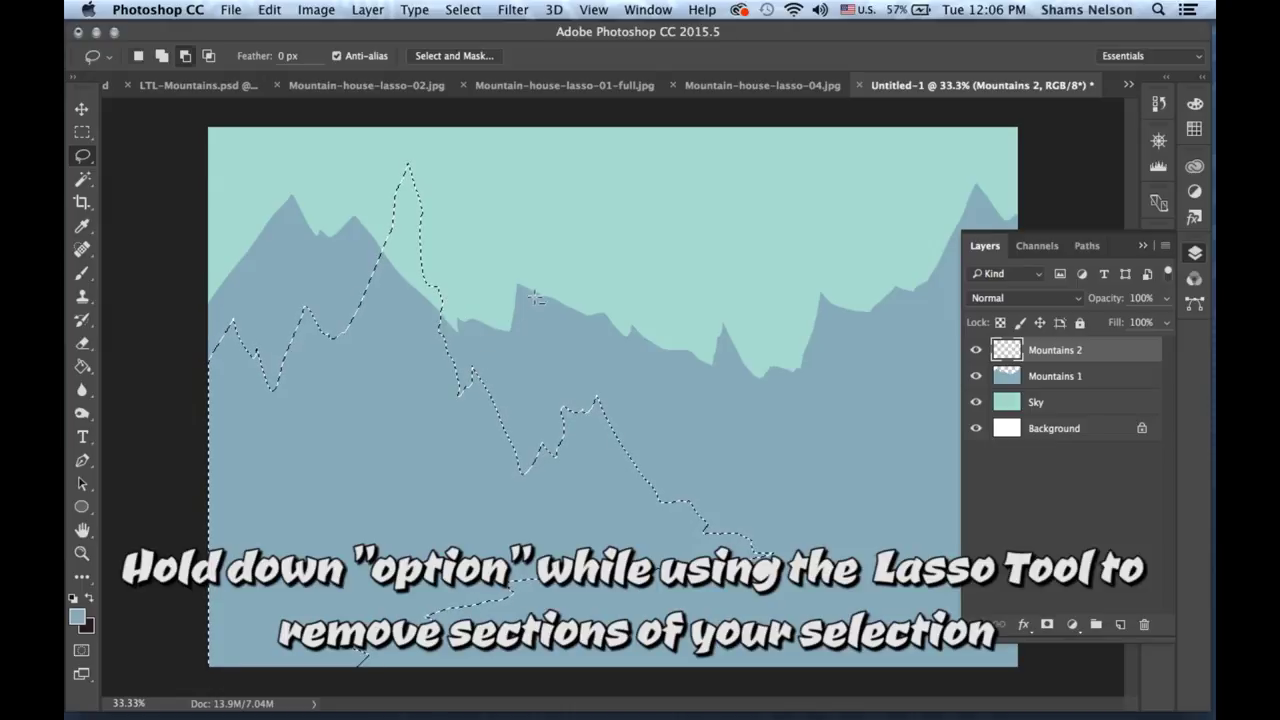
Activate the Paint Bucket tool and darken the foreground color to a deep slate blue.
click(82, 366)
click(143, 380)
click(78, 615)
drag(795, 401, 794, 463)
click(1140, 335)
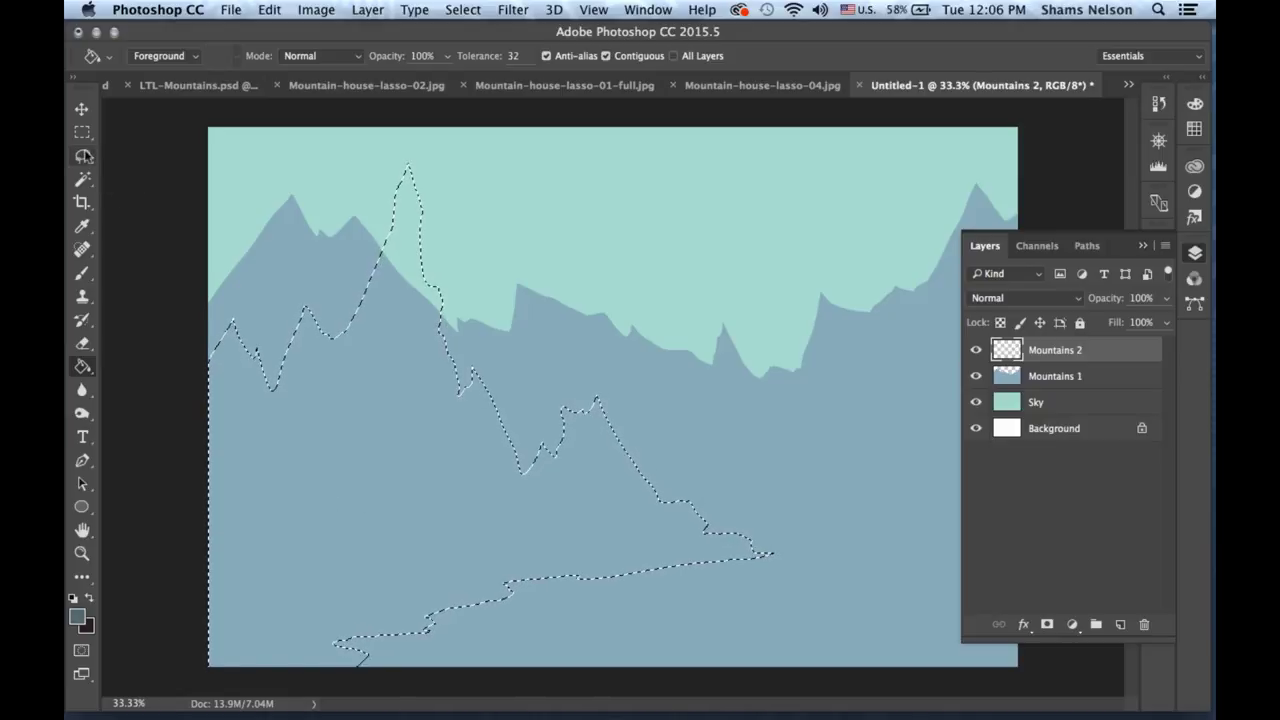
Sample the Mountains 1 blue from the canvas as the foreground color, trying the Eyedropper tool and returning to the Paint Bucket.
alt+click(546, 347)
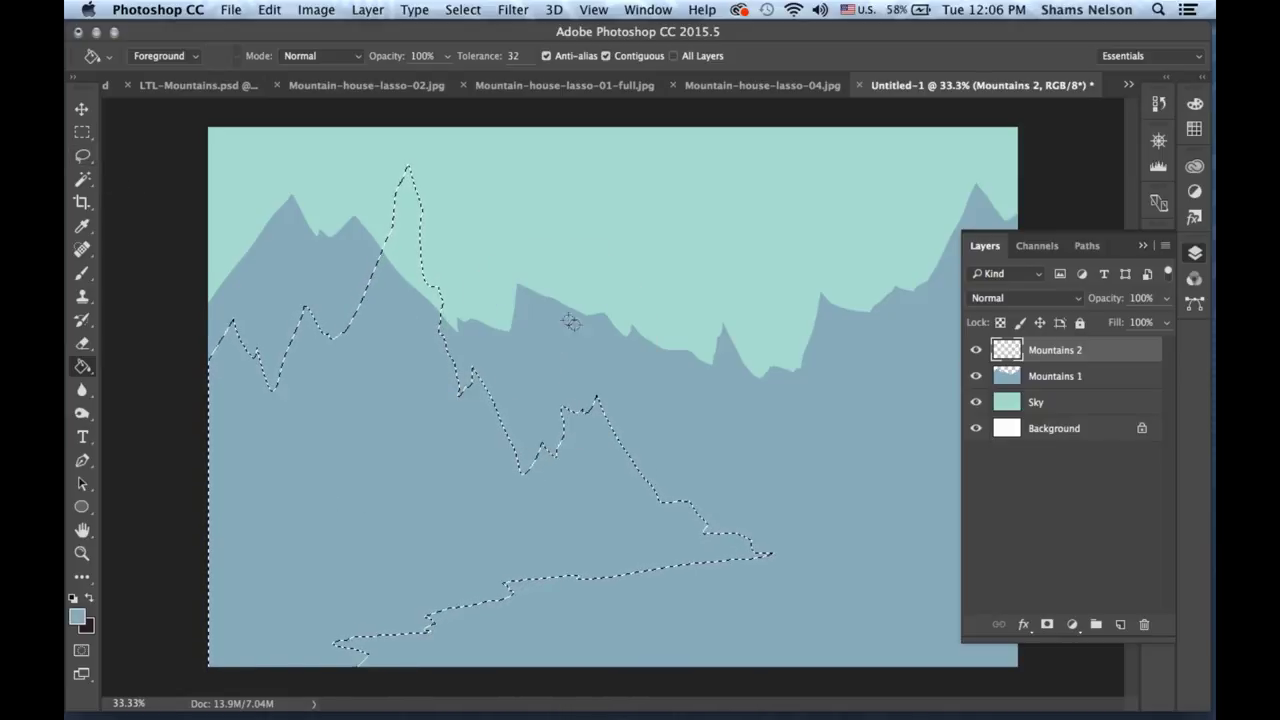
click(84, 228)
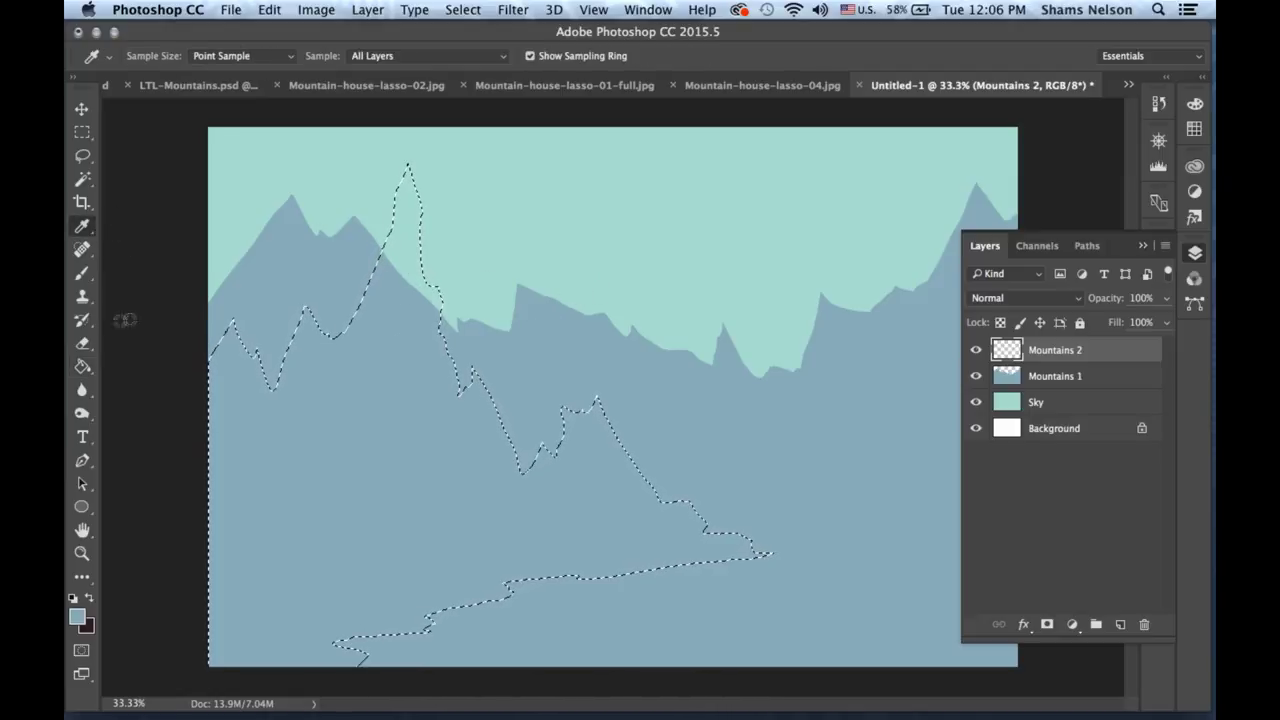
click(82, 366)
click(545, 336)
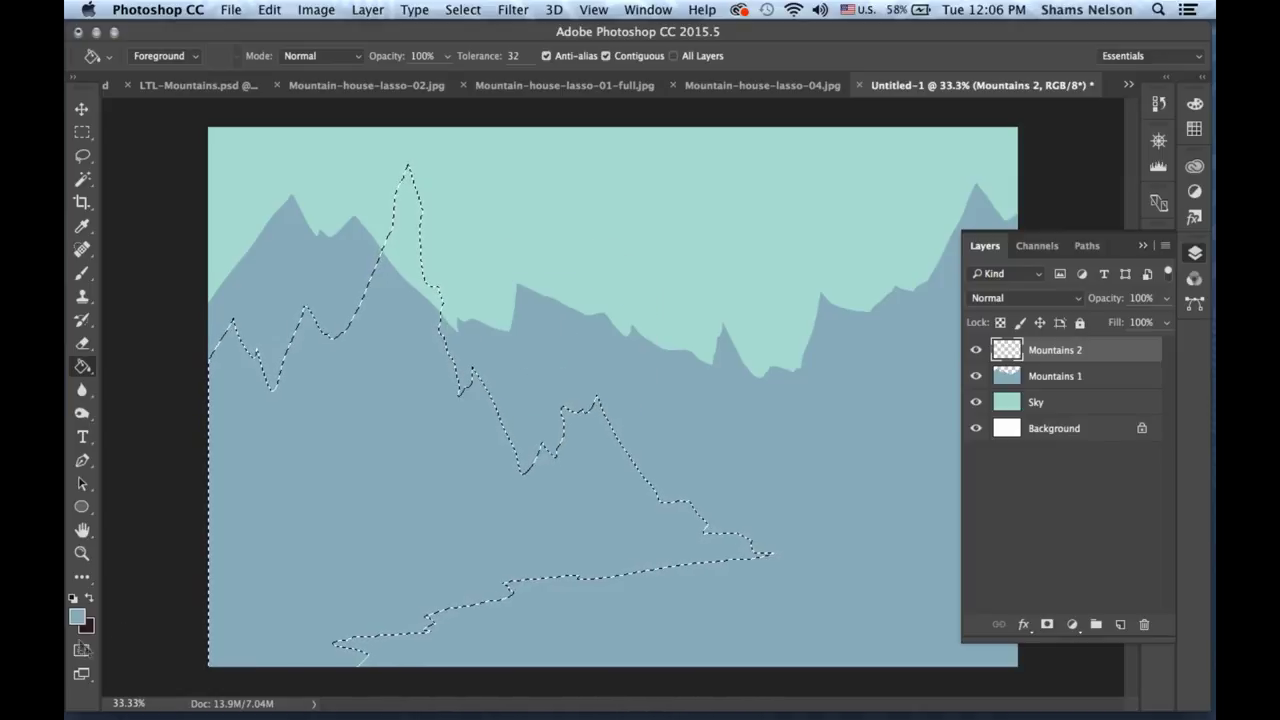
Darken the foreground color to 72919b and show the Color panel.
click(77, 617)
drag(795, 428, 796, 435)
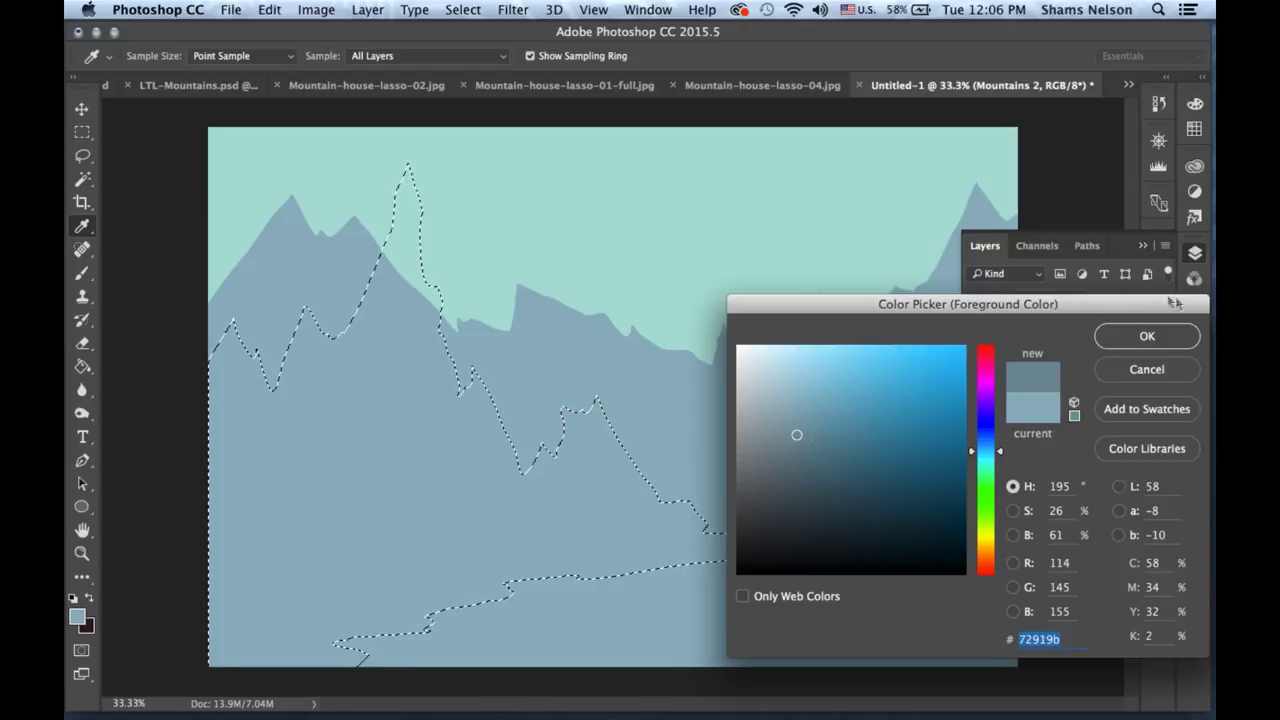
click(1194, 104)
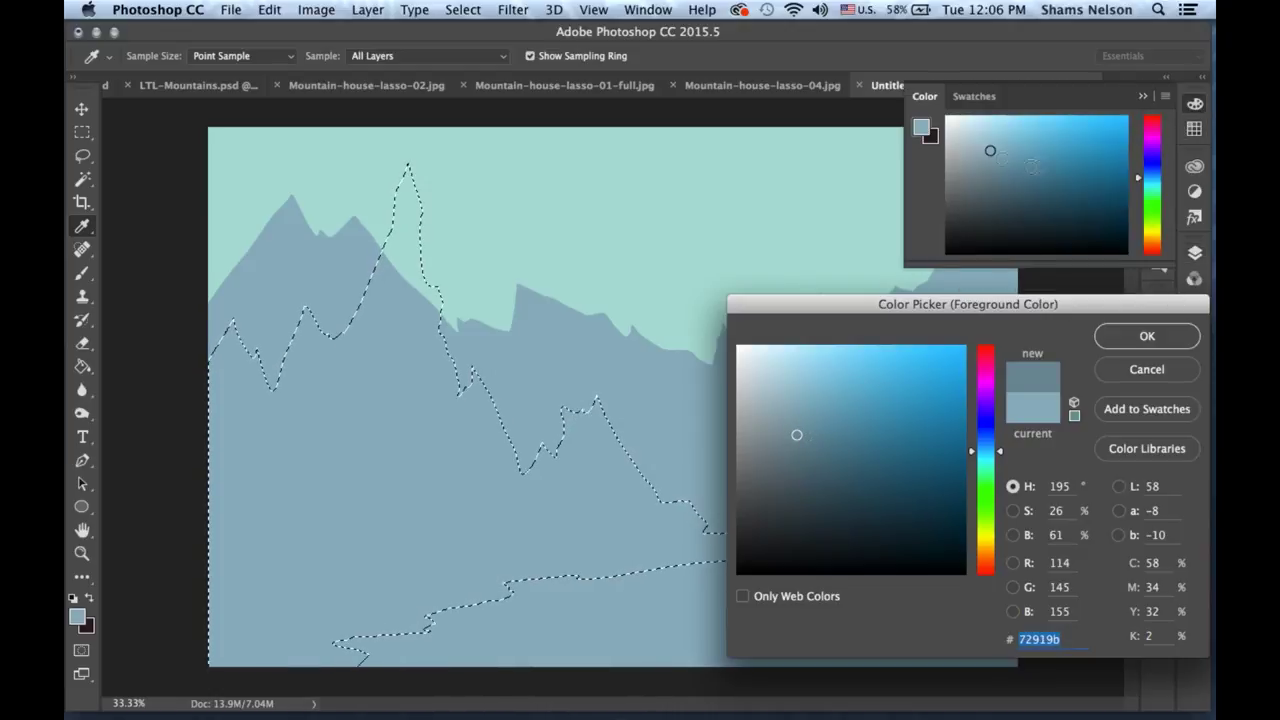
click(1147, 336)
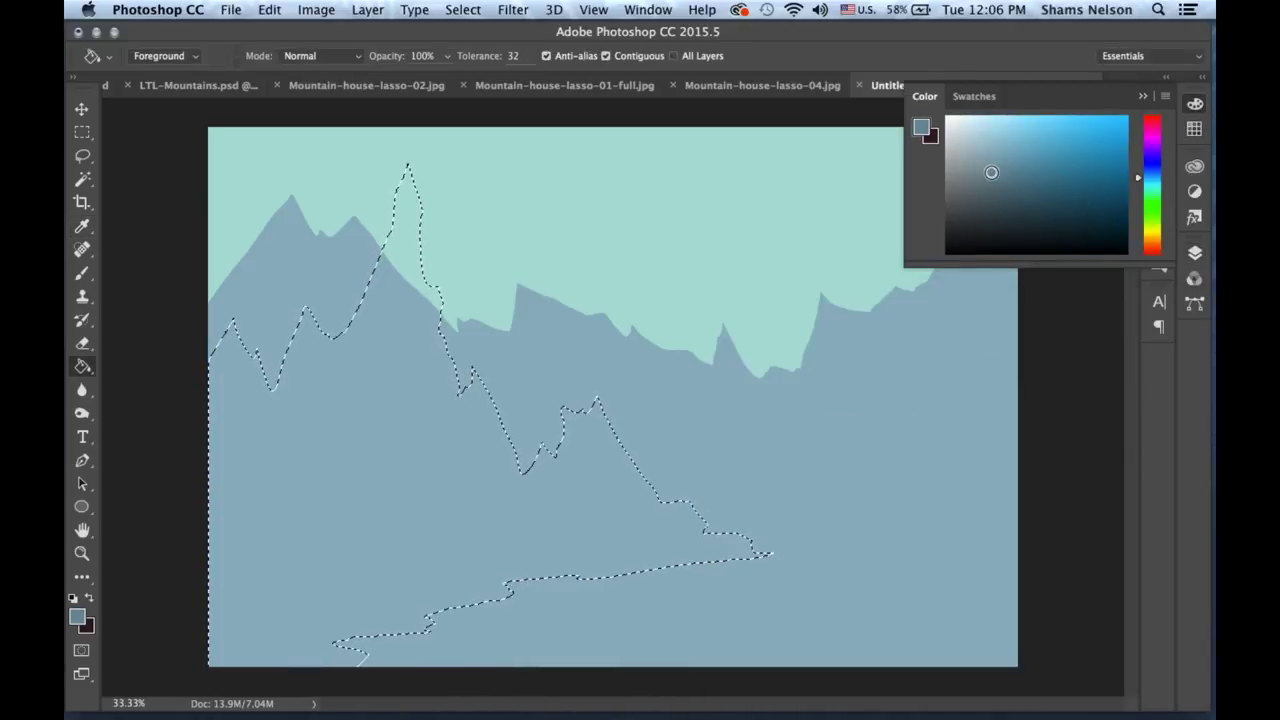
Adjust the foreground color in the Color panel to a darker muted blue, shifting its hue from cyan-blue toward pure blue.
drag(989, 169, 1002, 152)
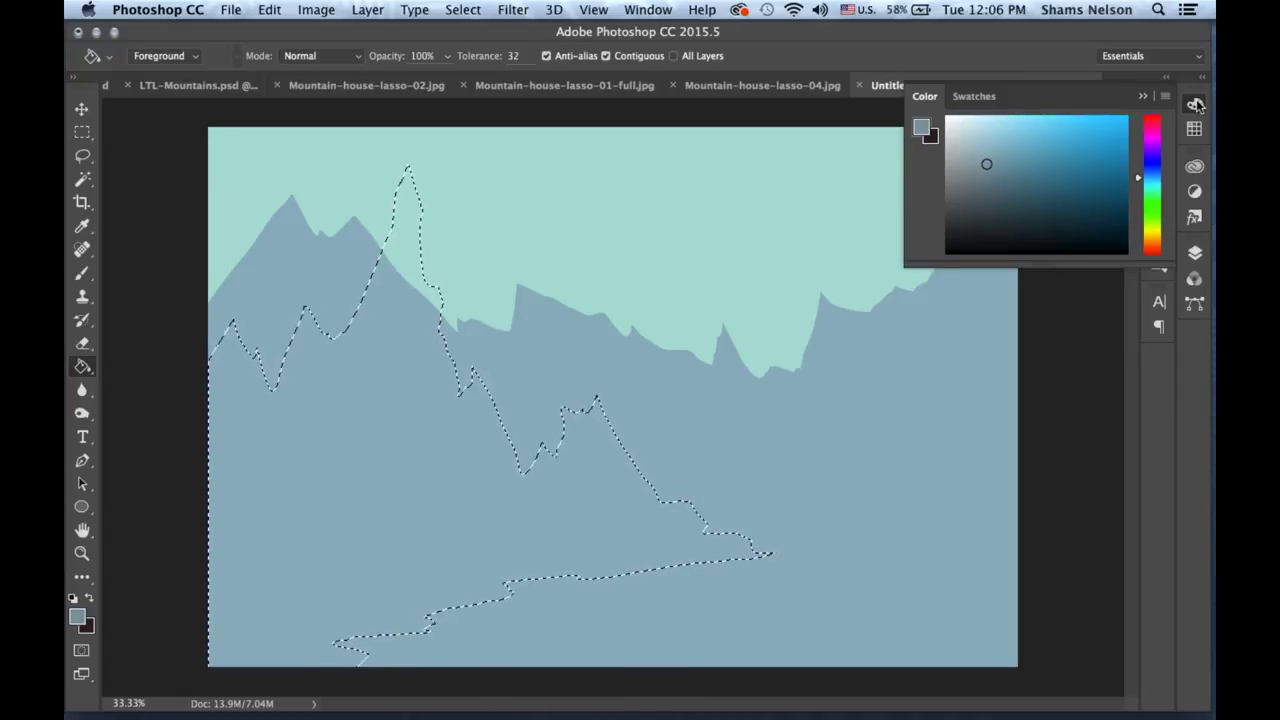
click(592, 10)
mouse_move(646, 8)
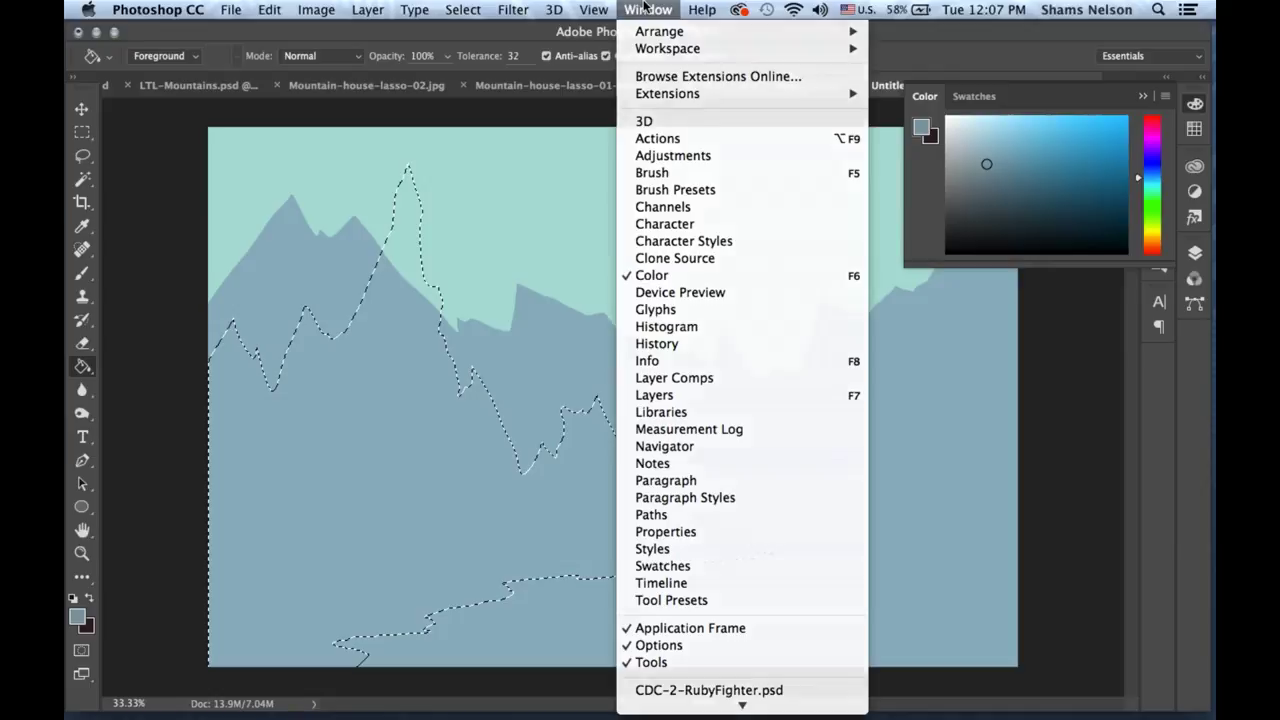
click(642, 9)
alt+click(600, 366)
click(992, 173)
drag(1157, 177, 1141, 173)
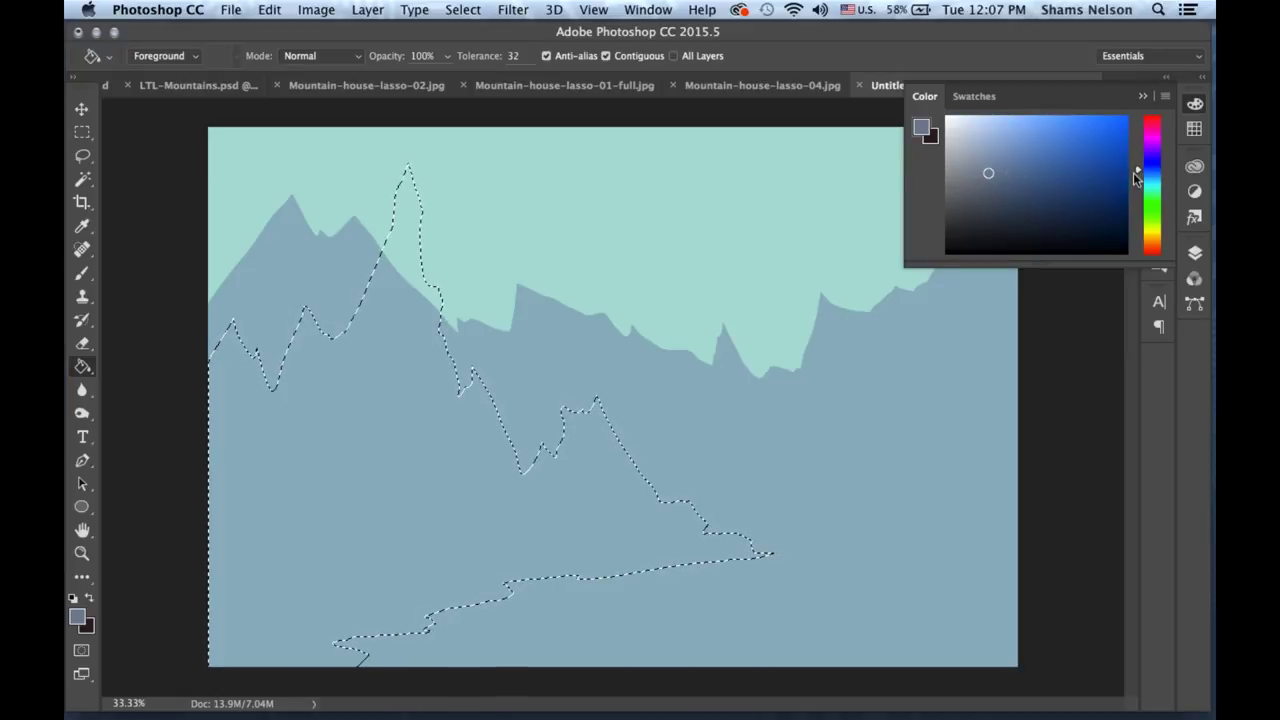
Darken the foreground color to a slate blue, fill the second mountain range selection with it and hide the selection edges.
click(990, 182)
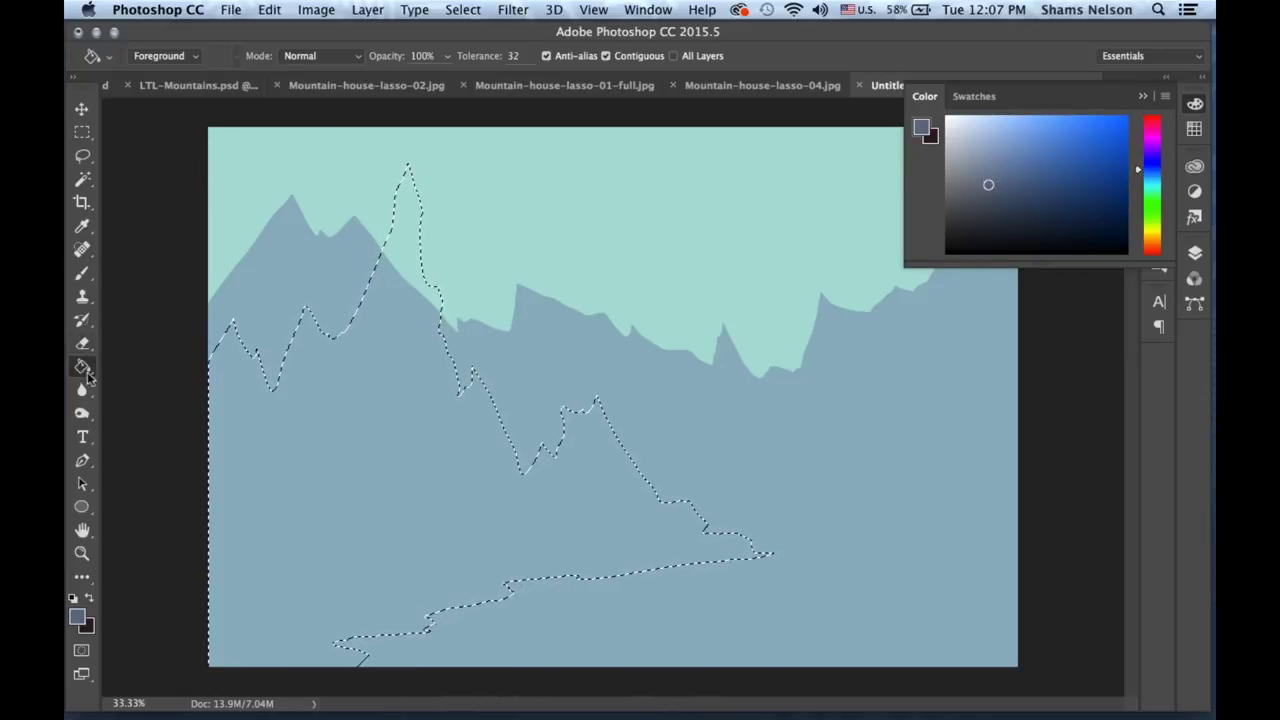
click(404, 425)
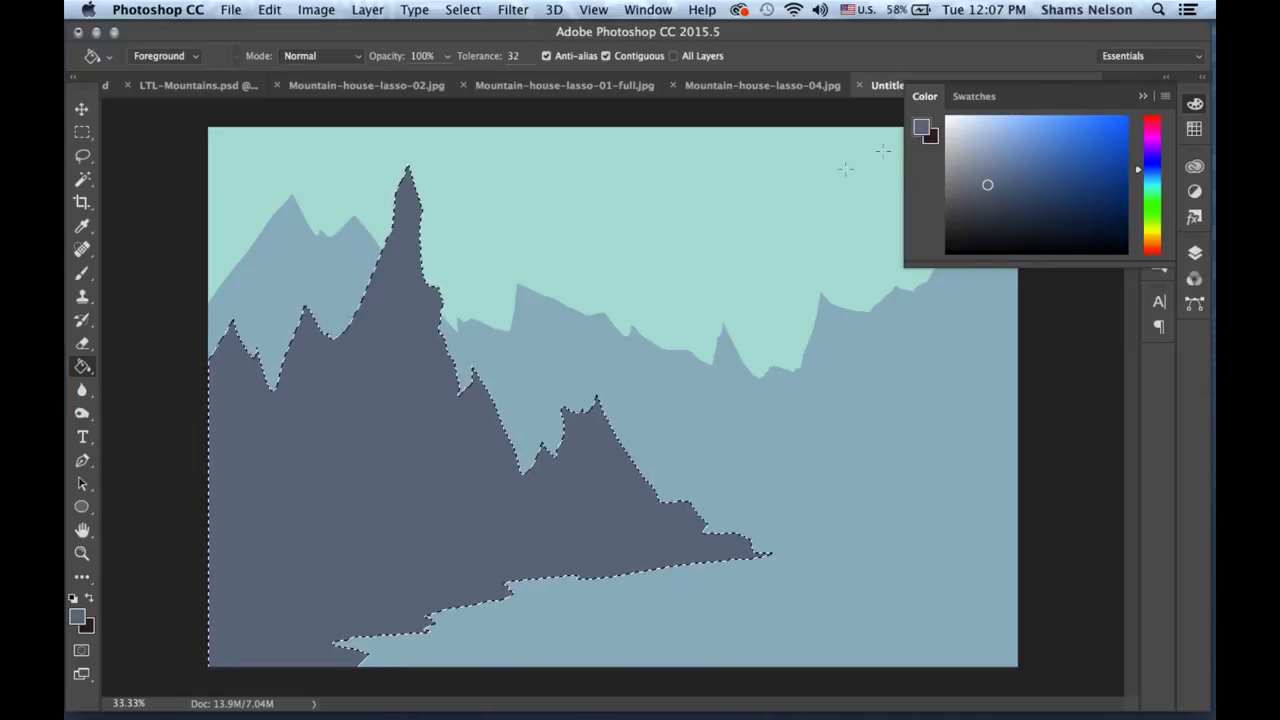
key(super+h)
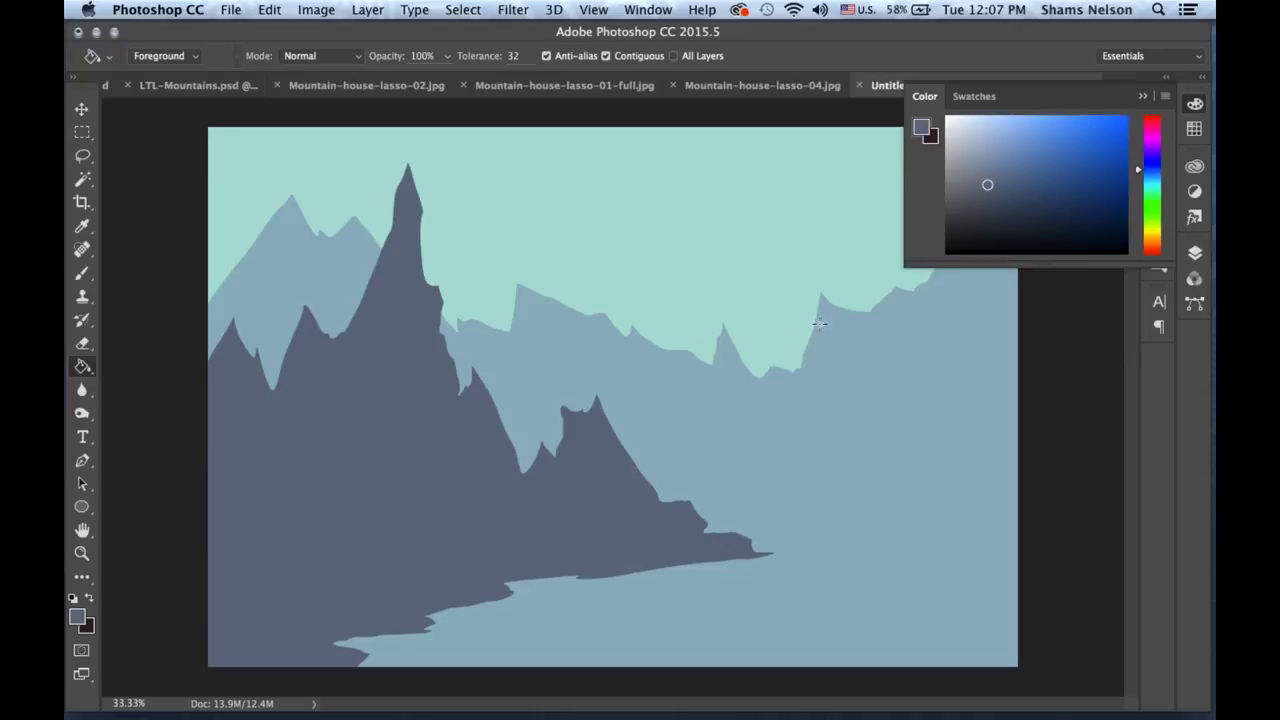
Outline jagged foreground terrain along the bottom of the canvas with the Lasso, adding a small bump on its upper-left ridge to the selection.
click(82, 156)
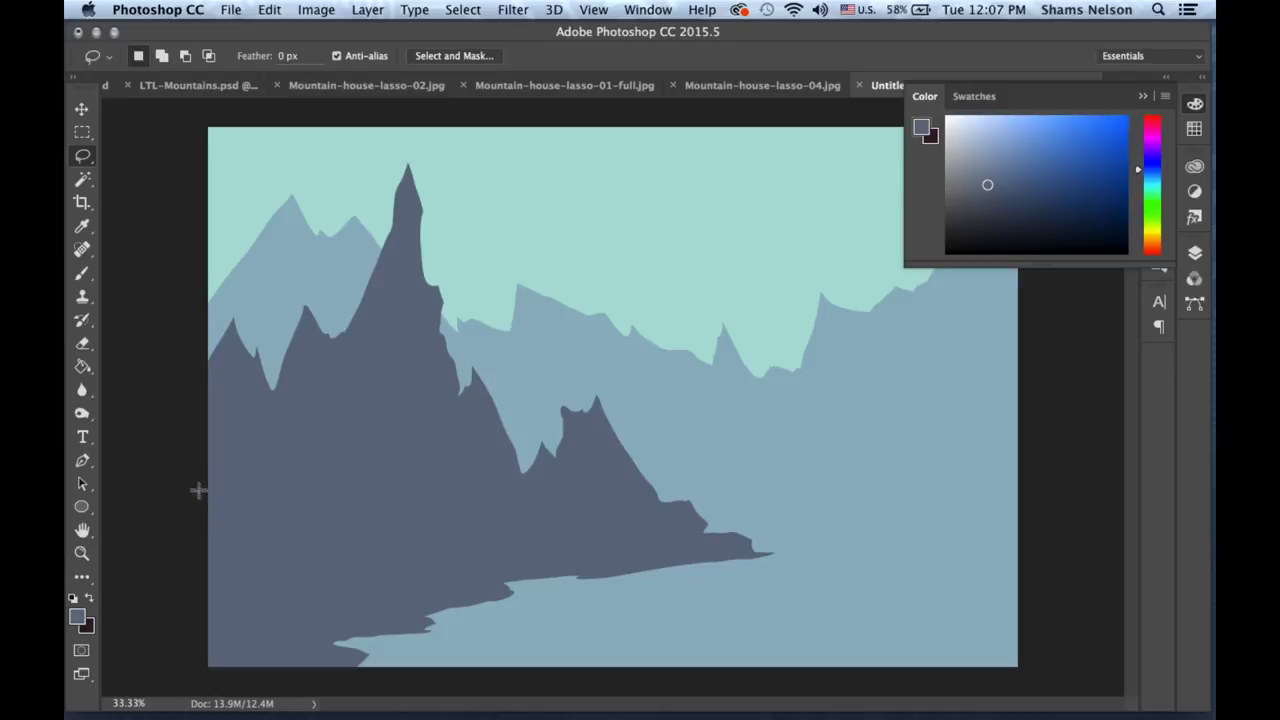
mouse_move(201, 467)
mouse_down()
mouse_move(241, 471)
mouse_move(250, 499)
mouse_move(310, 521)
mouse_move(407, 523)
mouse_move(458, 604)
mouse_move(534, 619)
mouse_move(542, 644)
mouse_move(610, 621)
mouse_move(623, 647)
mouse_move(692, 630)
mouse_move(717, 652)
mouse_move(761, 611)
mouse_move(835, 578)
mouse_up()
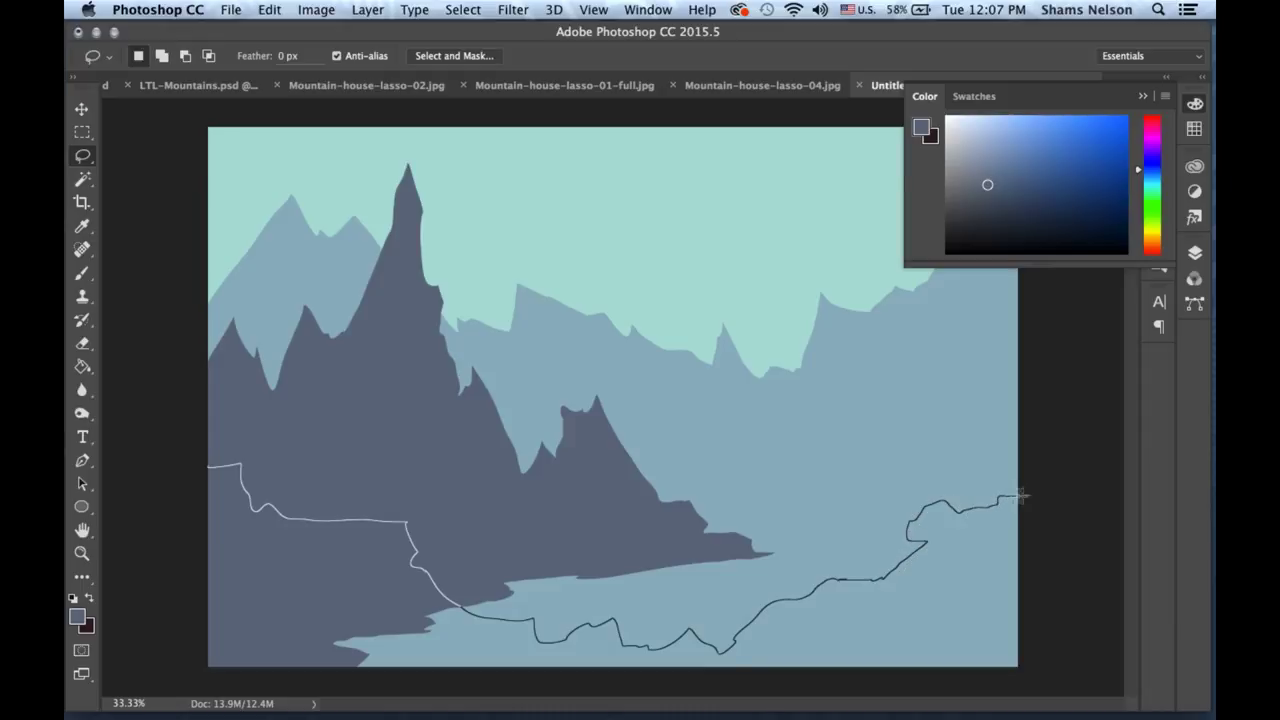
drag(1029, 494, 1152, 715)
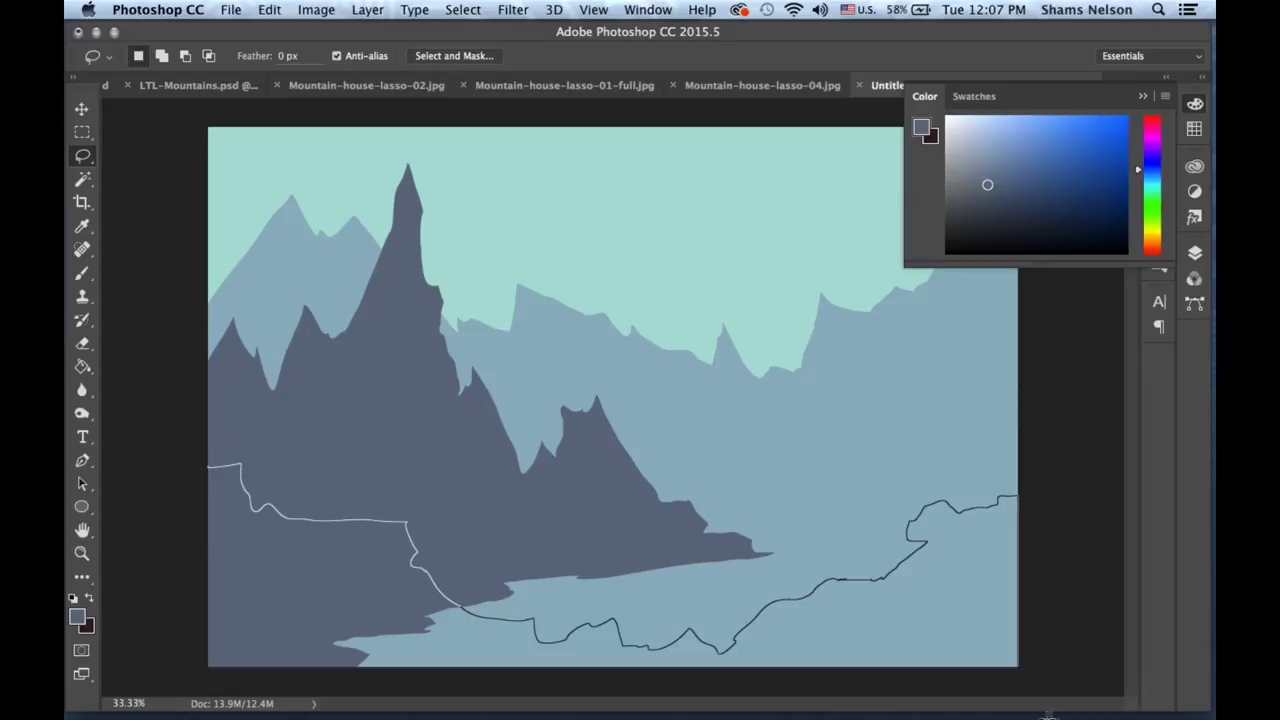
mouse_move(344, 714)
mouse_down()
mouse_move(188, 714)
mouse_move(172, 690)
mouse_move(220, 688)
mouse_move(195, 681)
mouse_move(165, 636)
mouse_move(151, 562)
mouse_move(104, 464)
mouse_up()
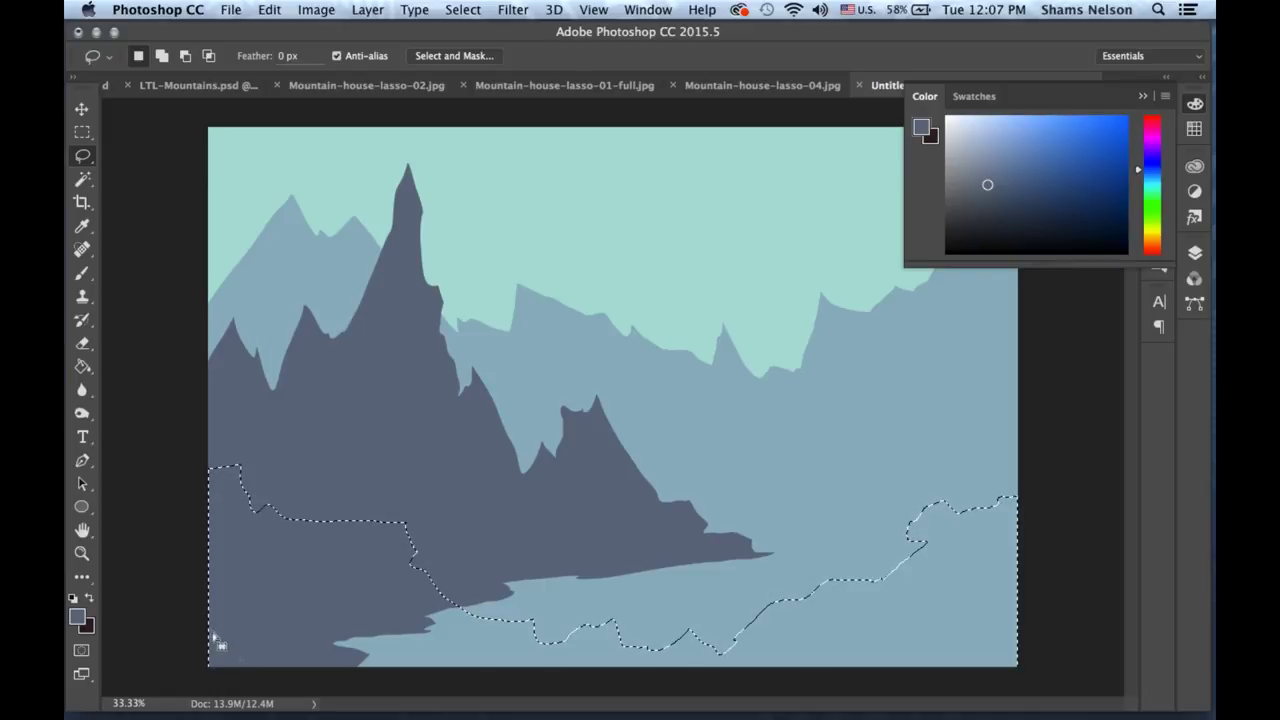
key(shift)
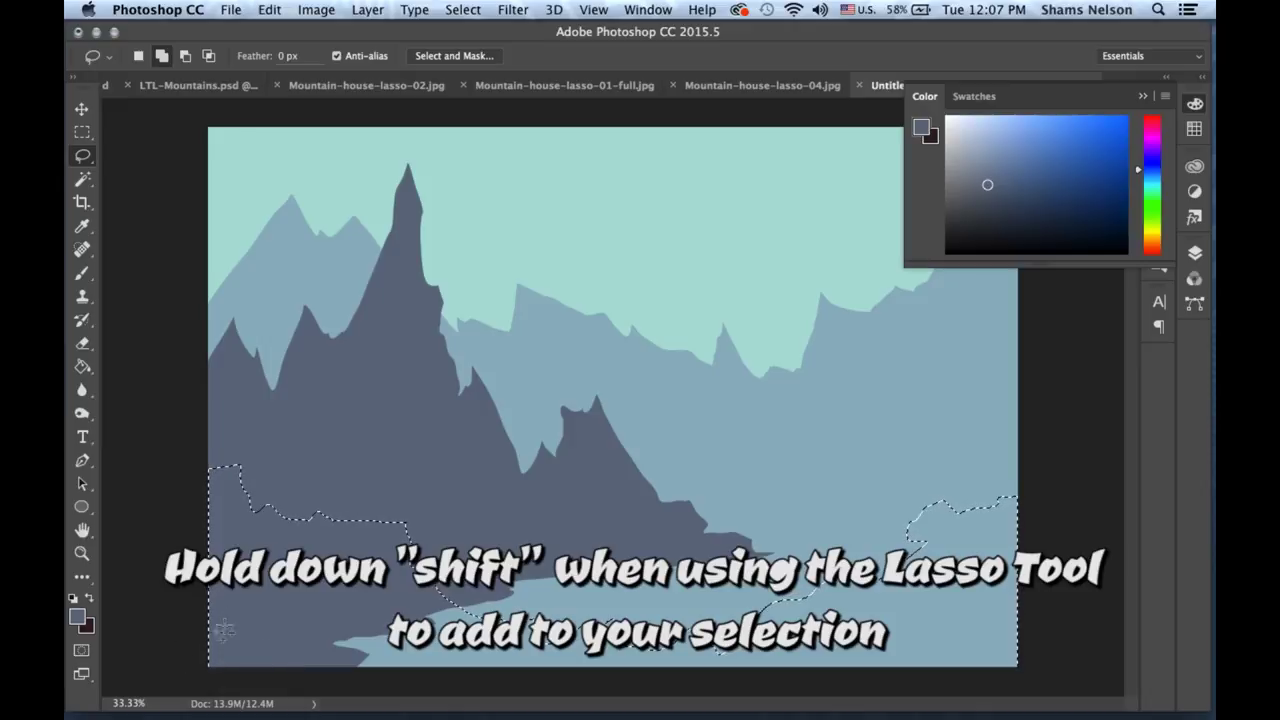
Darken the foreground color to a near-black purple for the Paint Bucket, undoing the trial fill on the Mountains 2 layer.
click(84, 367)
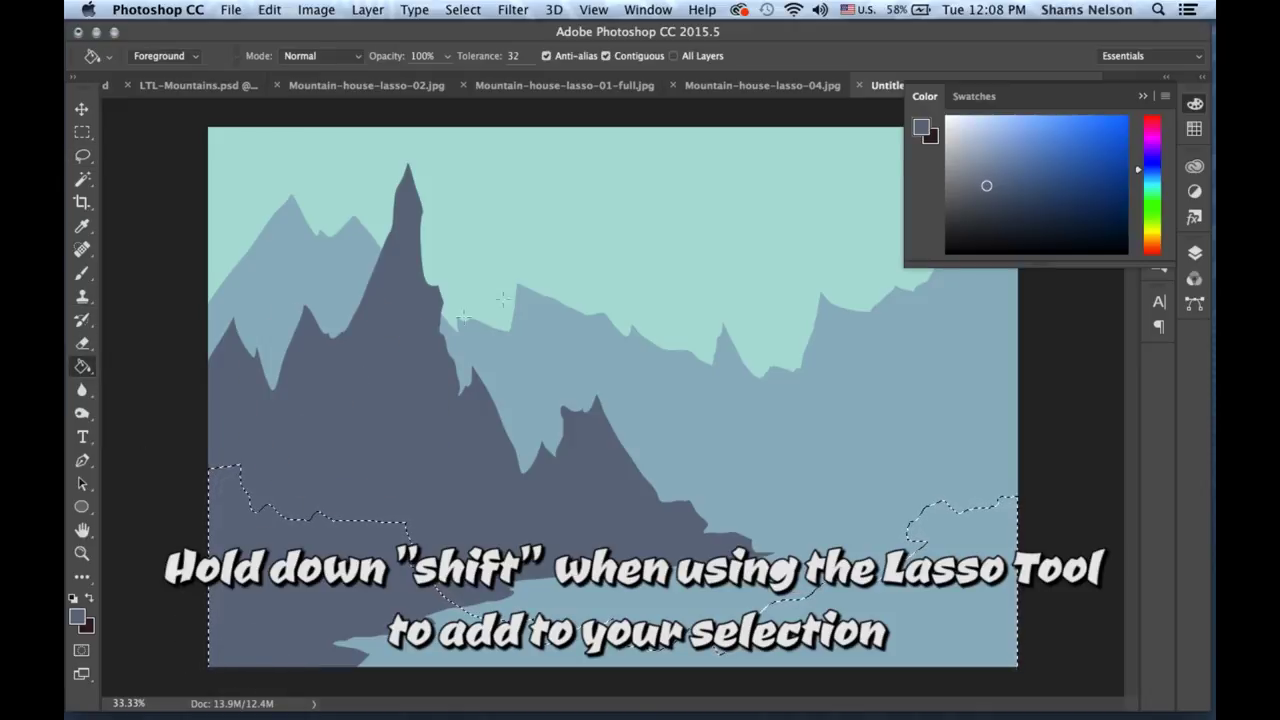
drag(986, 186, 984, 214)
drag(1140, 172, 1142, 160)
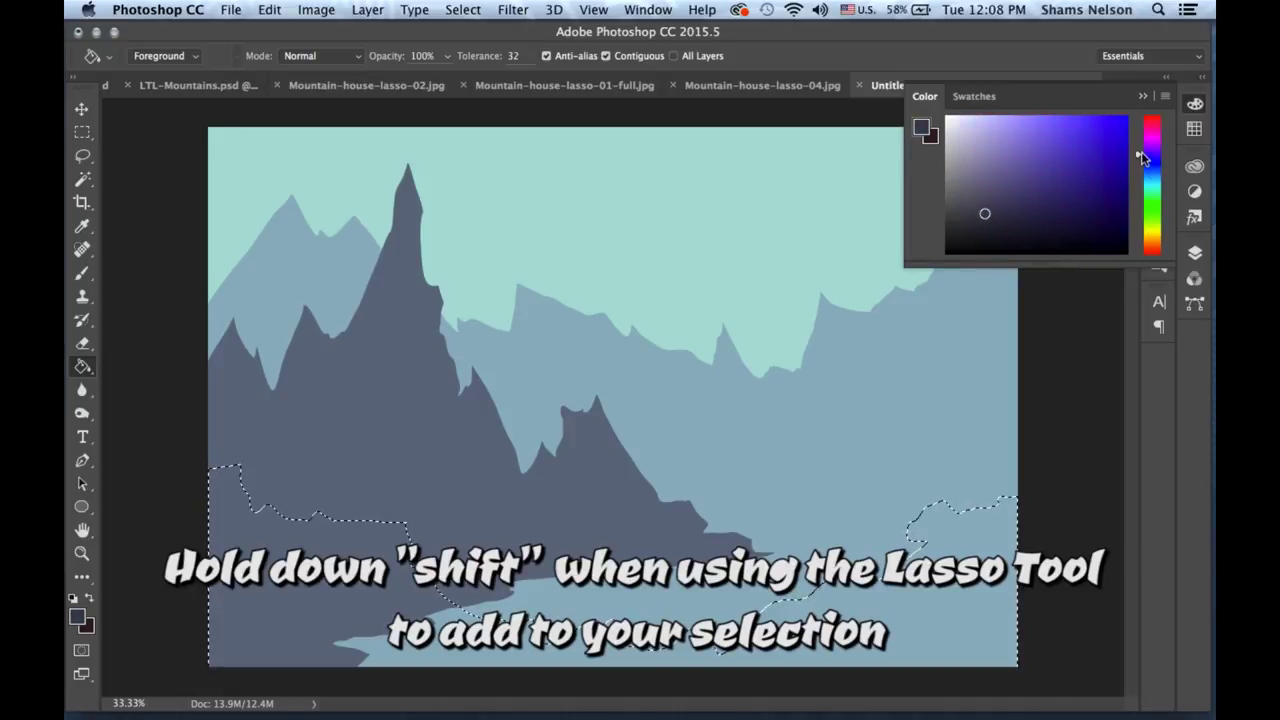
drag(984, 214, 984, 224)
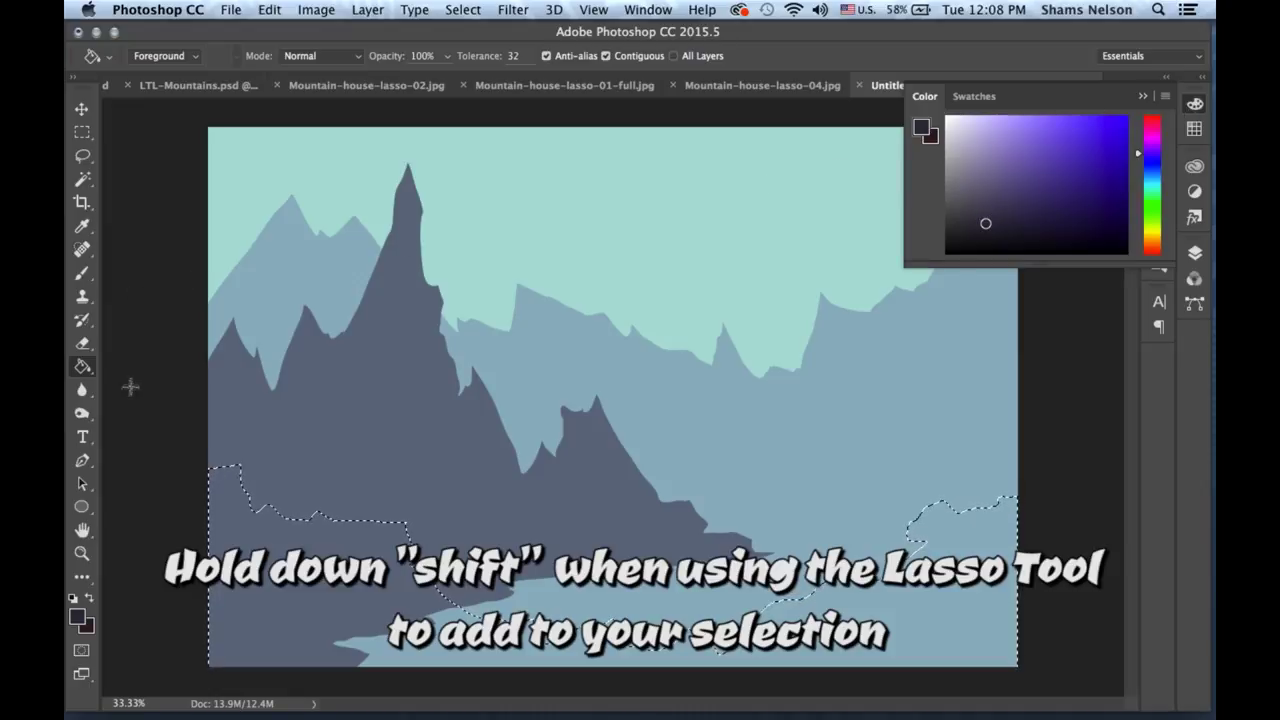
click(437, 603)
key(ctrl+z)
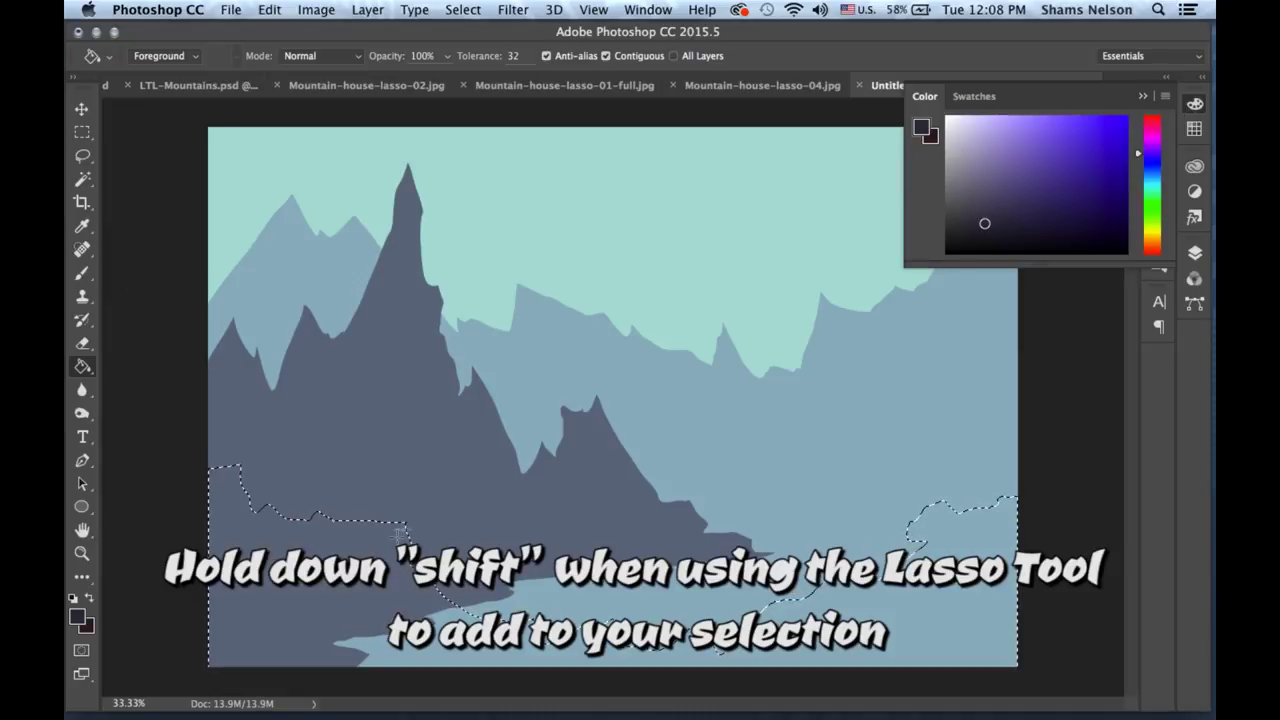
Create a new layer above Mountains 2 and name it Foreground.
click(1196, 254)
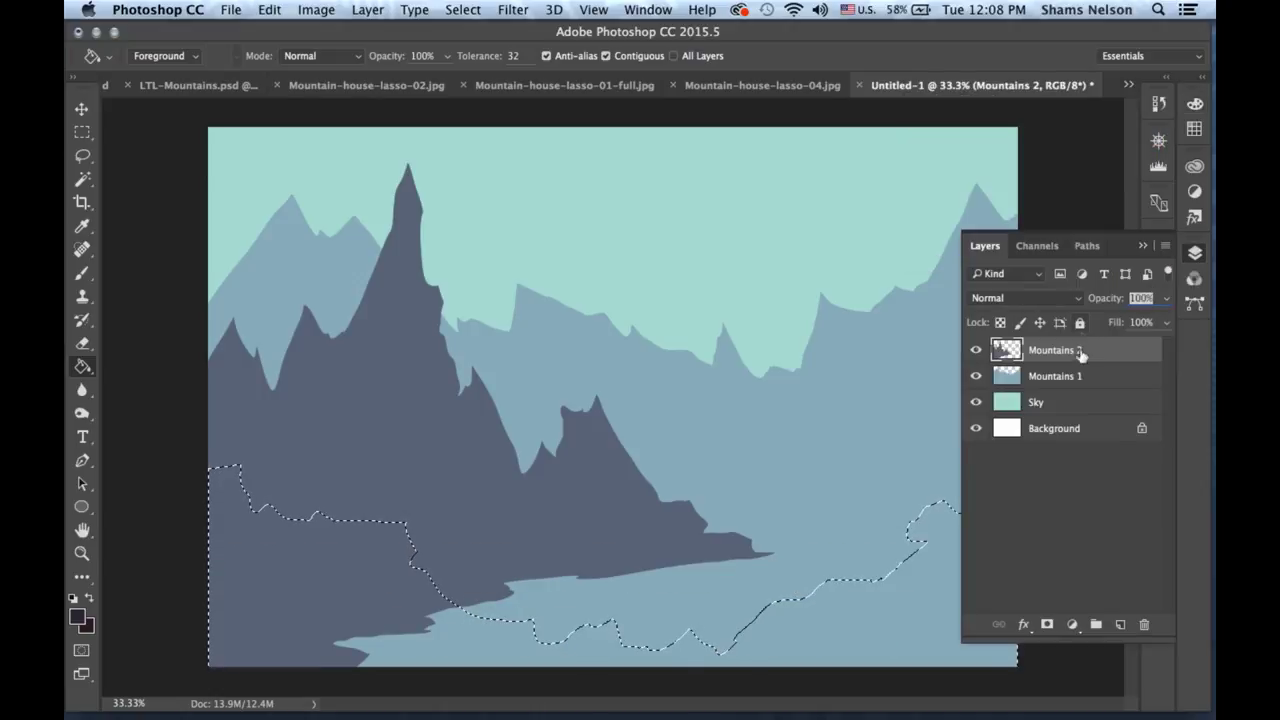
click(1120, 624)
double_click(1046, 351)
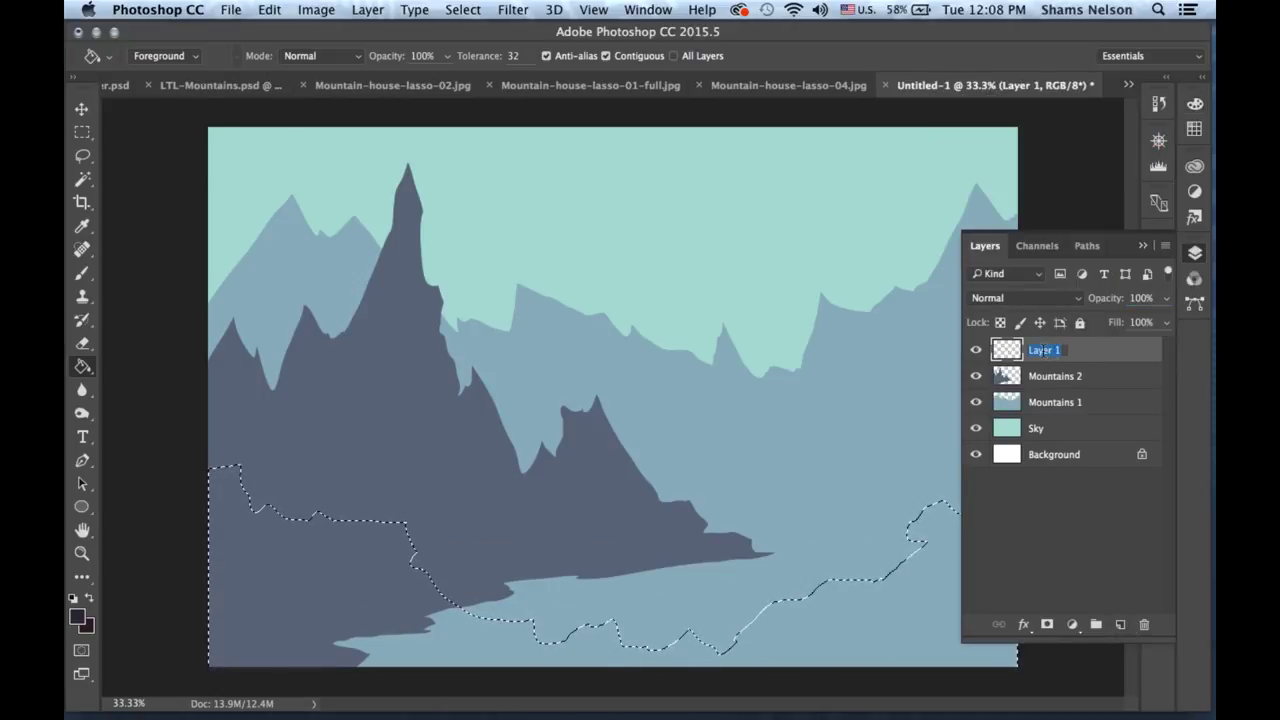
text(Mou)
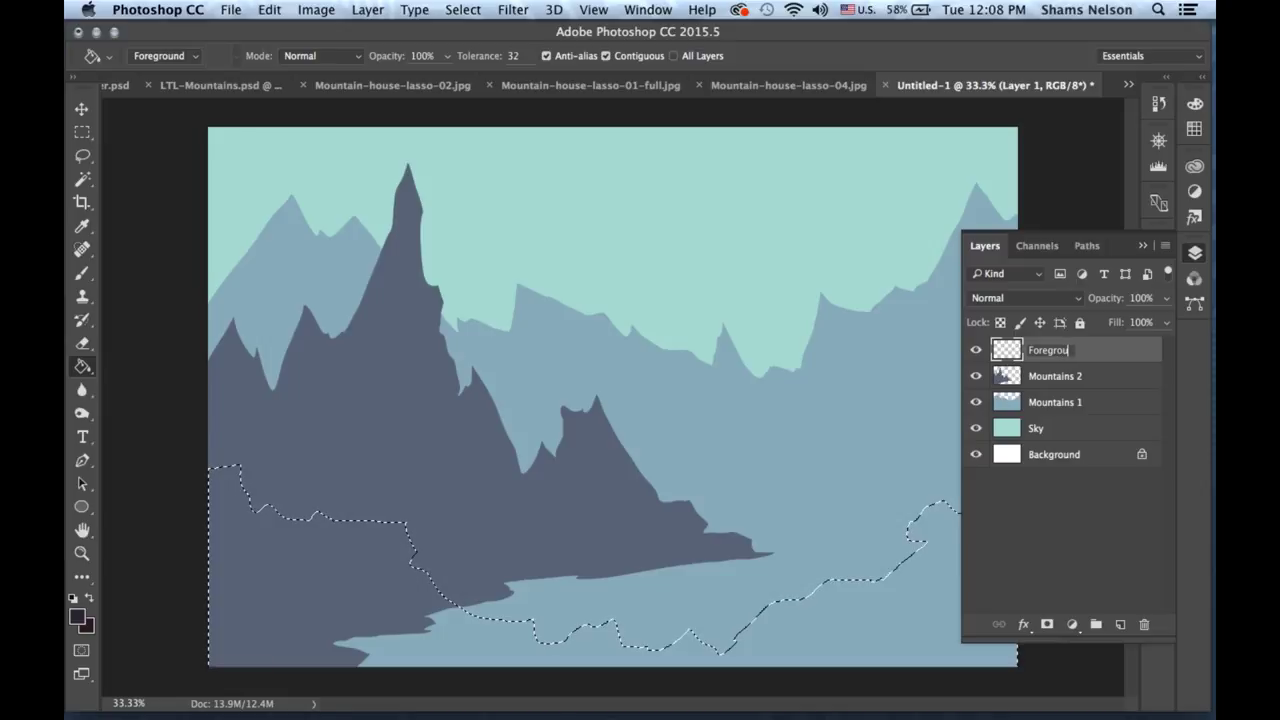
key(BackSpace)
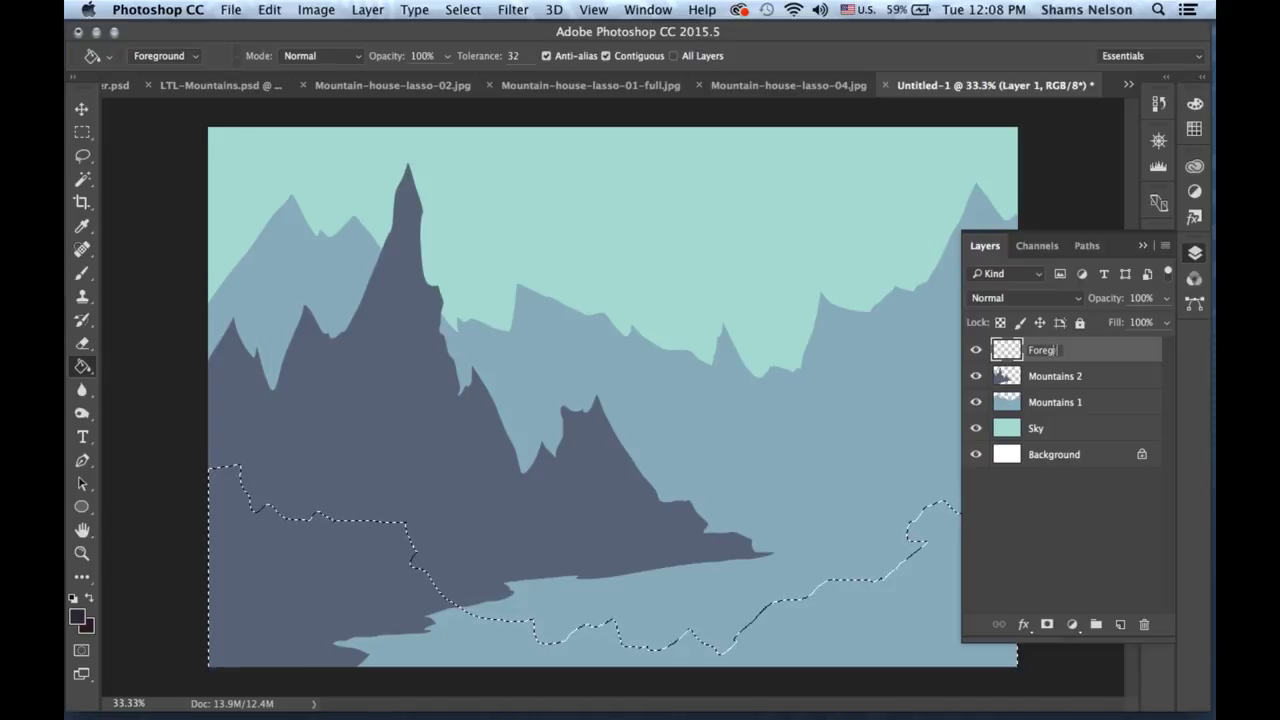
key(Return)
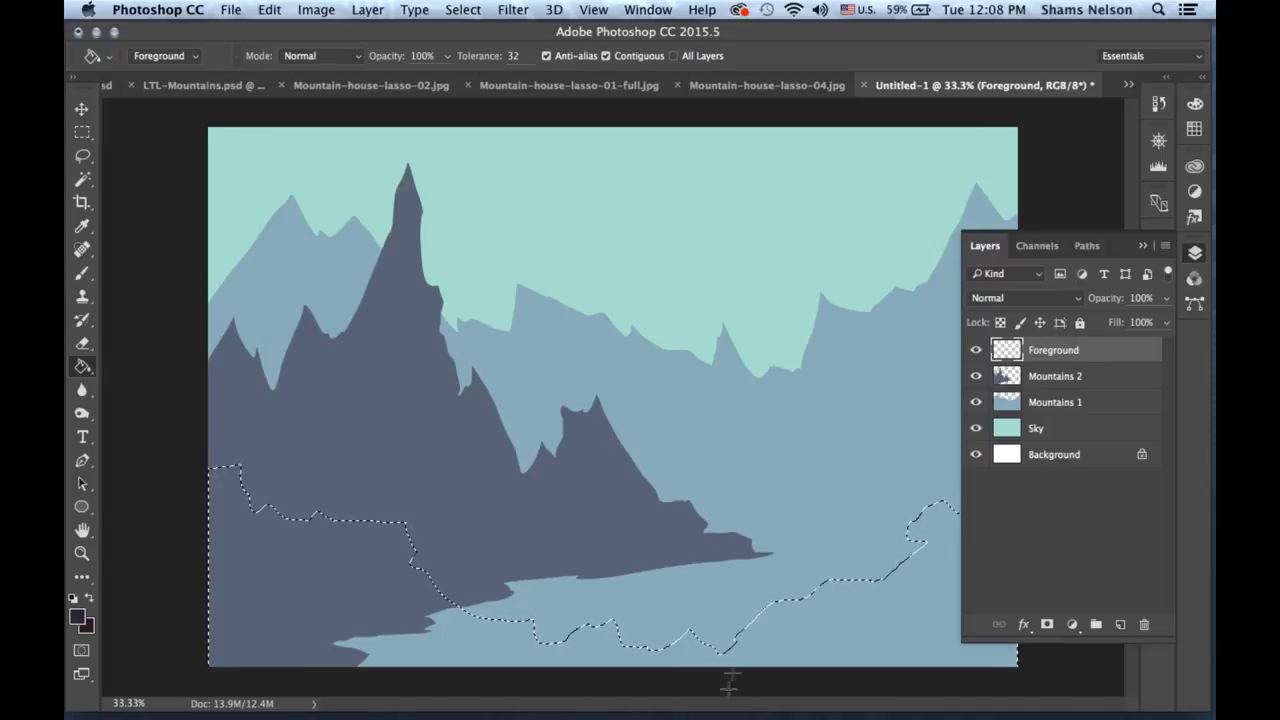
Fill the terrain selection with the dark purple on the Foreground layer and hide the selection edges.
click(398, 556)
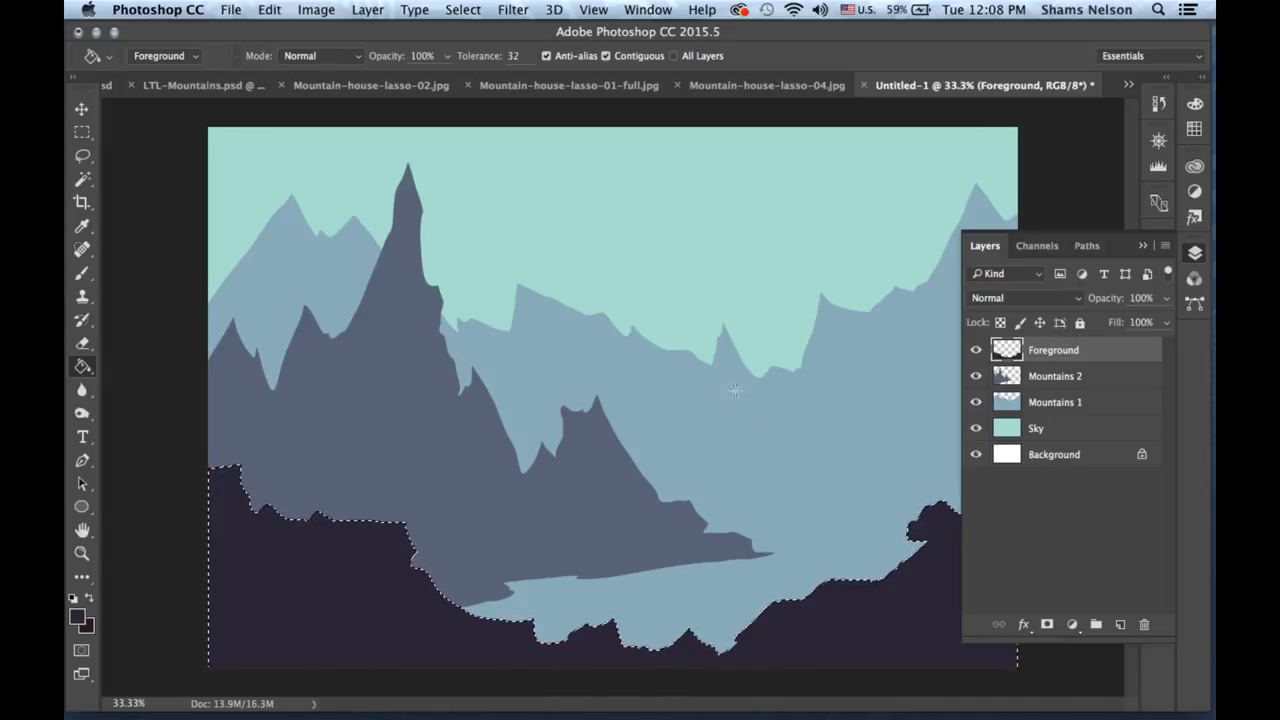
click(1143, 245)
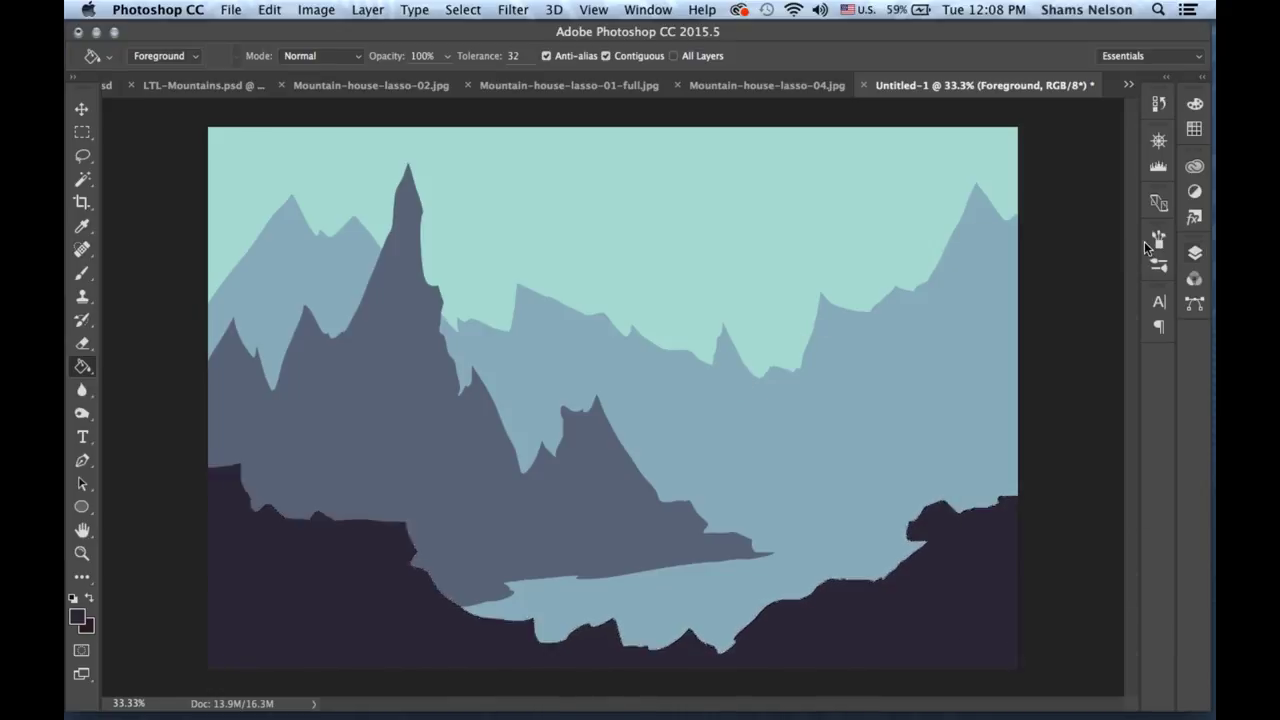
key(super+h)
Outline a leaning pine tree on the right-hand ledge with the Lasso, keeping the Foreground layer active.
click(82, 155)
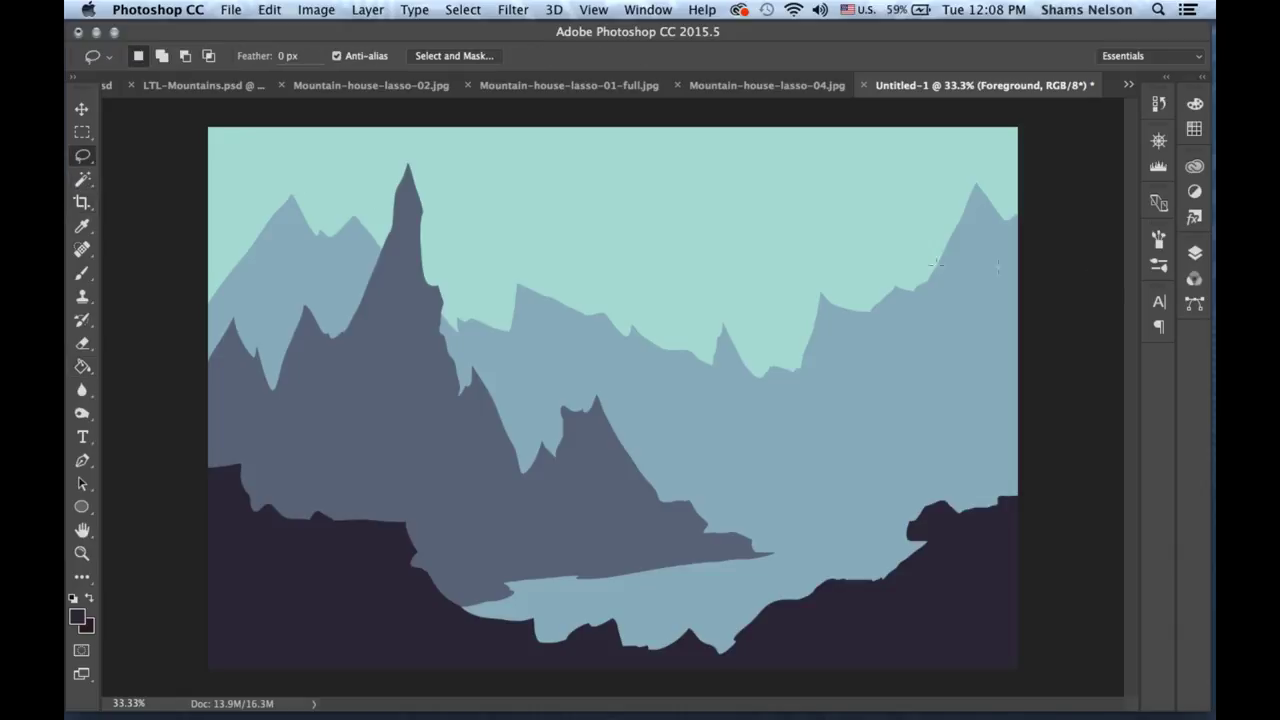
click(1195, 253)
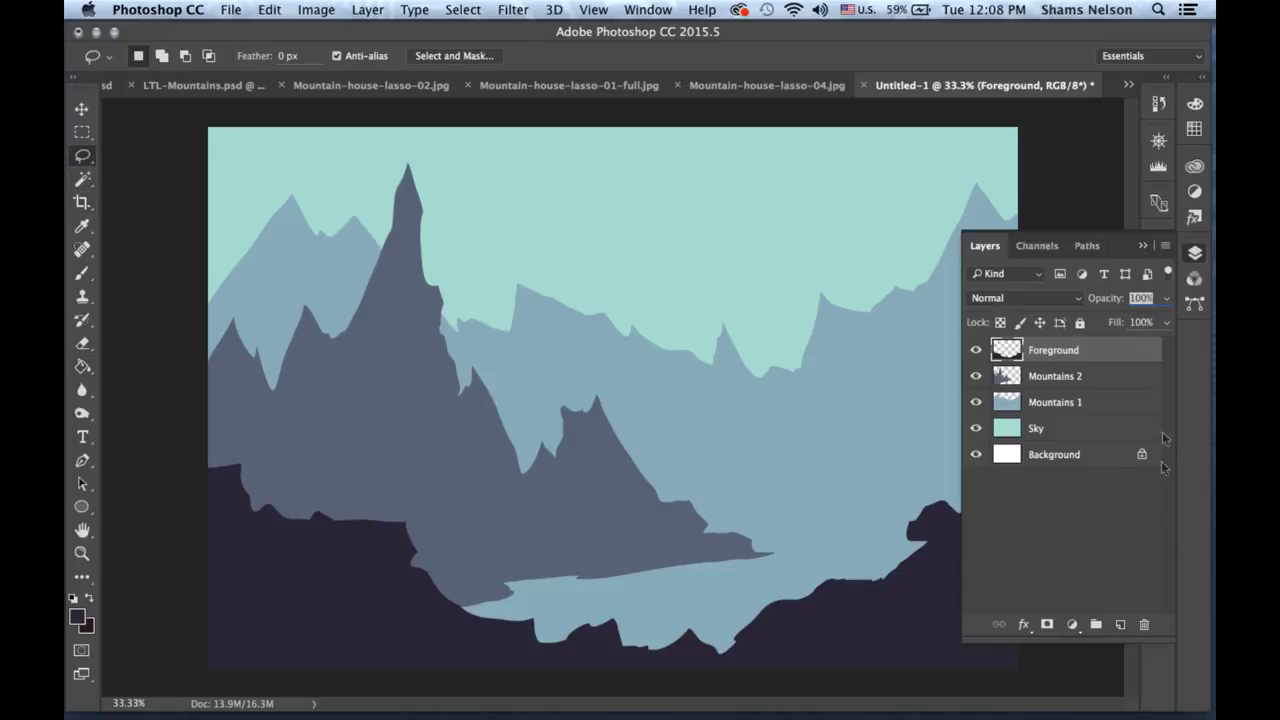
click(1195, 254)
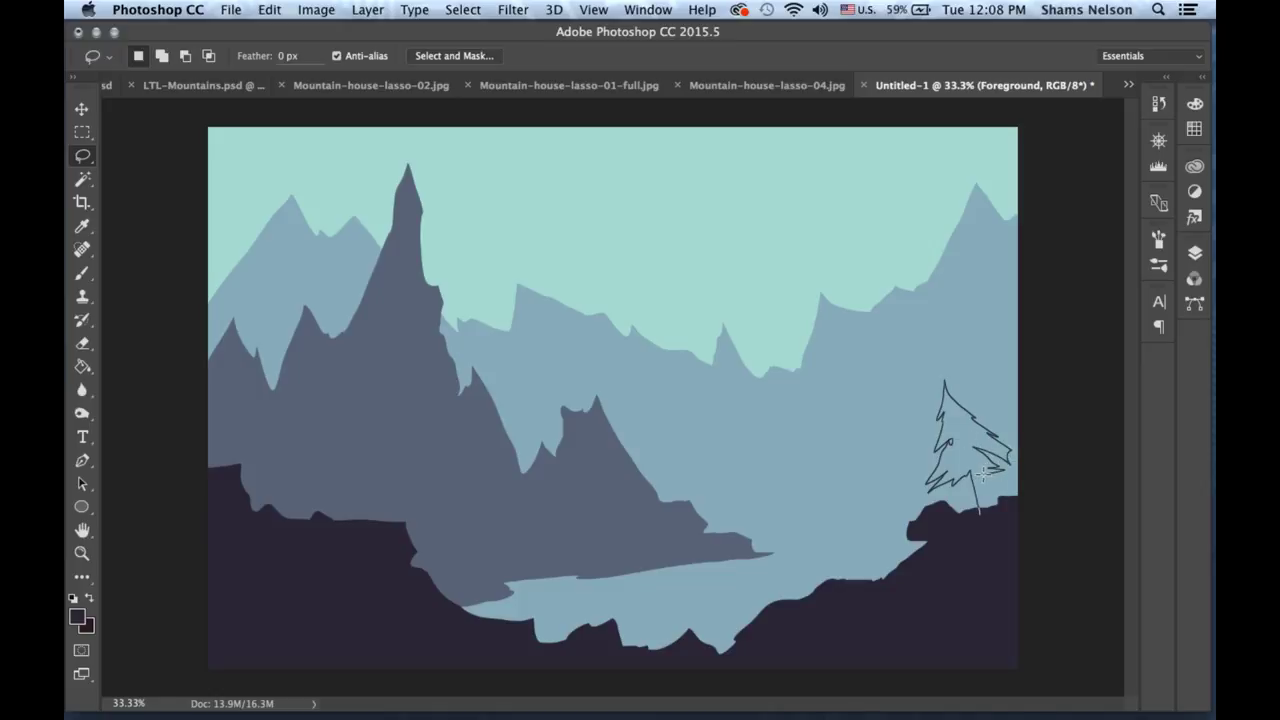
drag(988, 522, 986, 520)
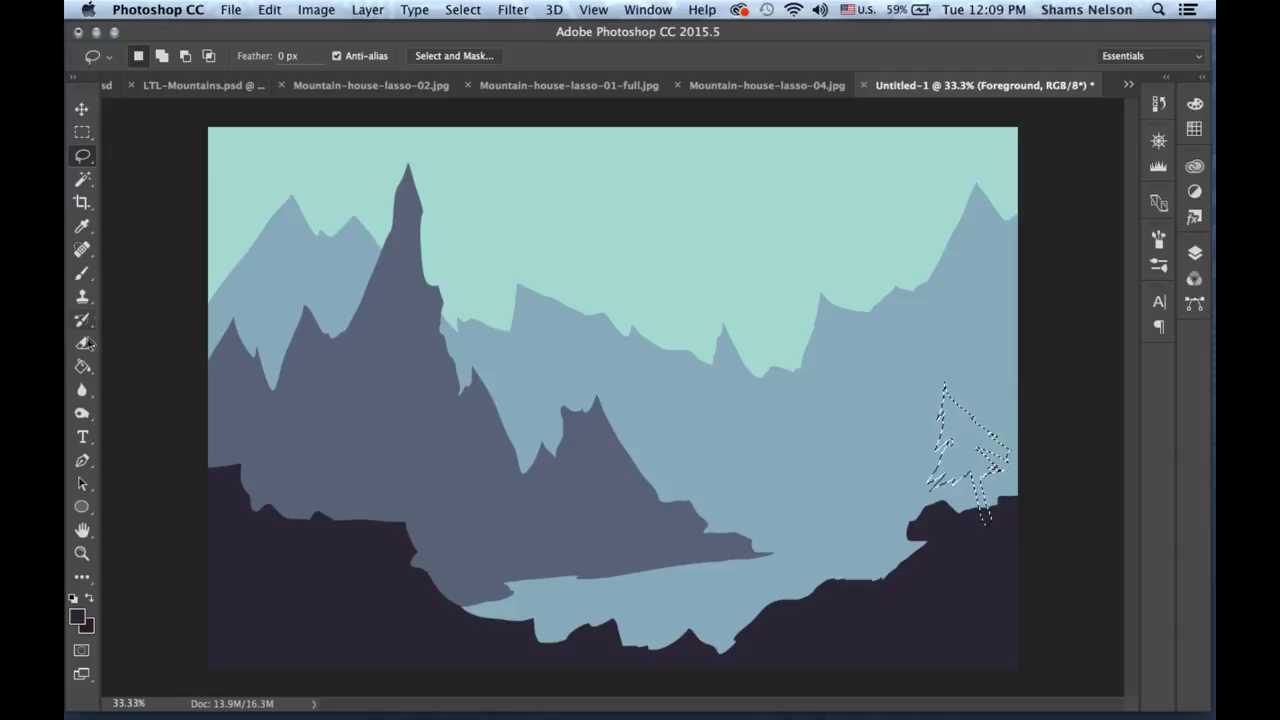
Fill the pine tree selection with the dark purple on the Foreground layer and hide the selection edges.
click(82, 366)
click(957, 440)
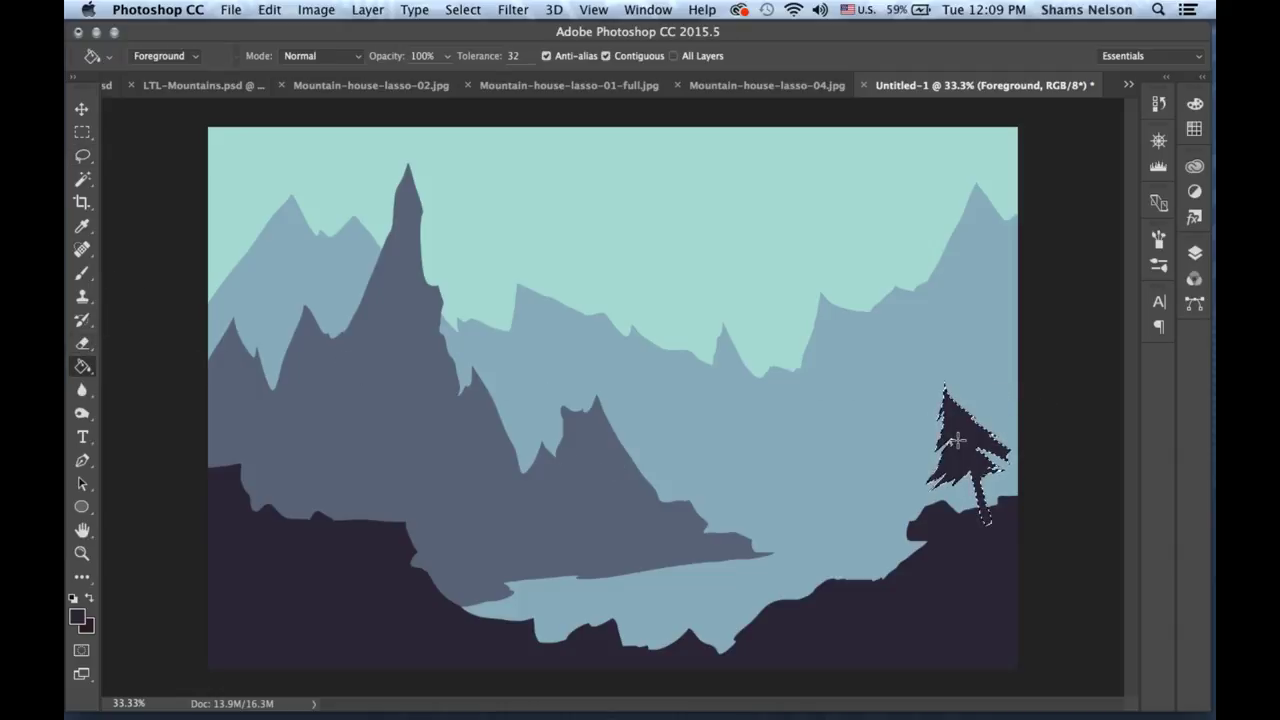
key(super+d)
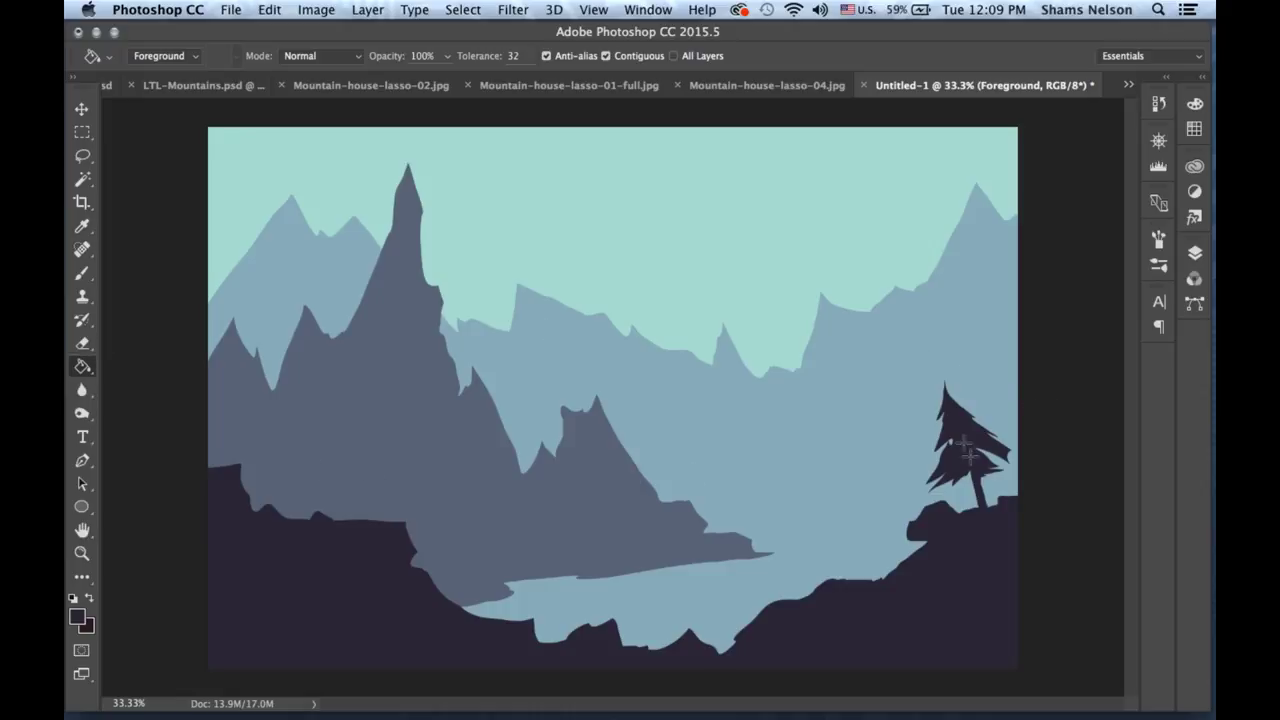
click(1194, 253)
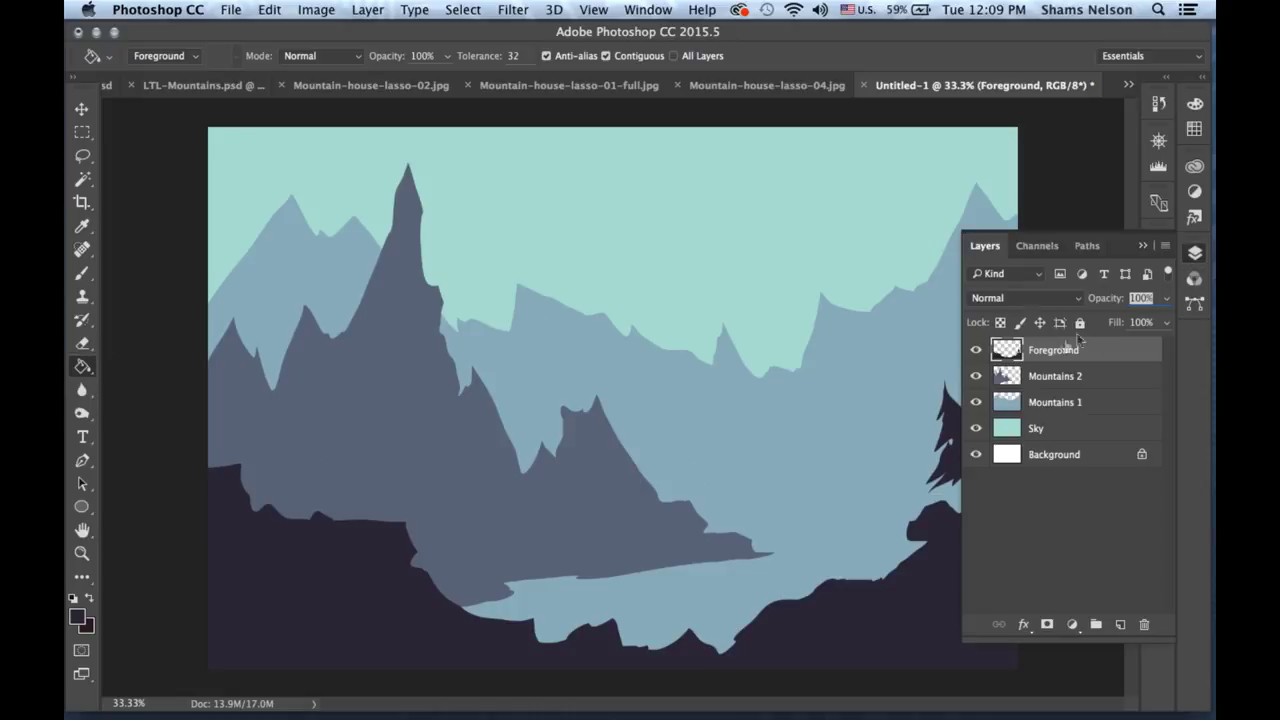
click(1194, 253)
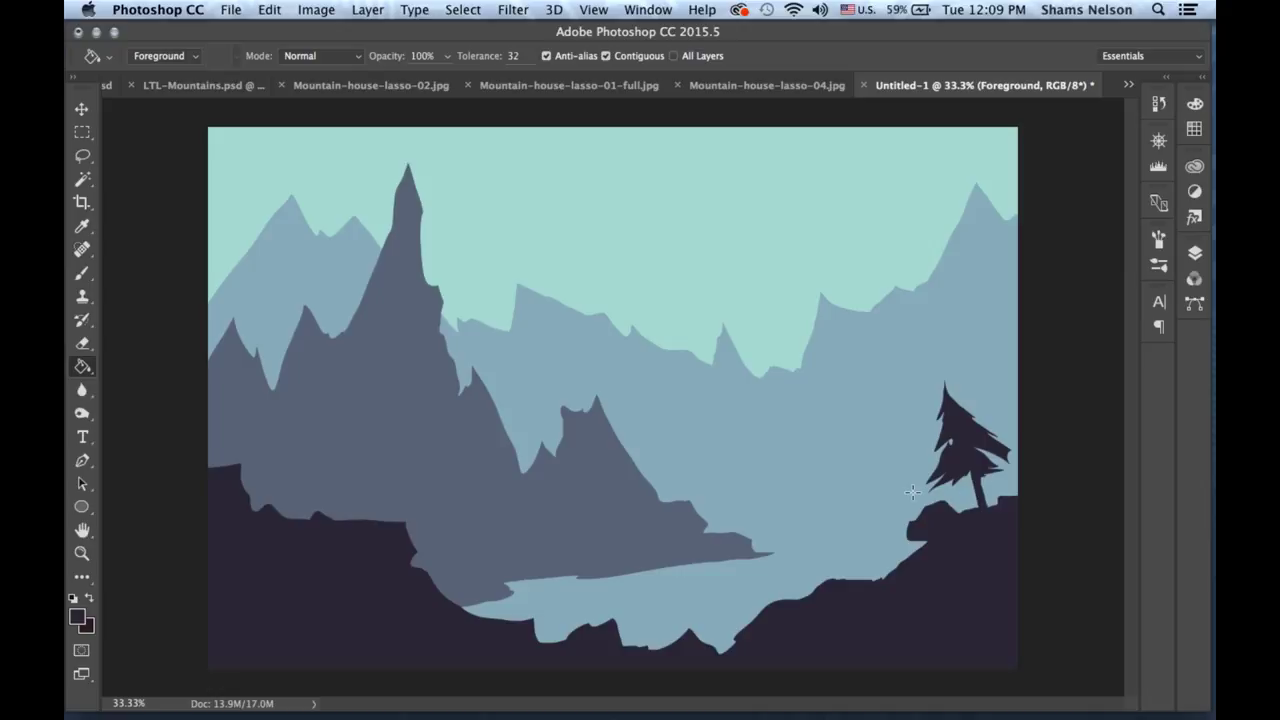
Switch to the Brush tool with a 70 px Hard Round tip for touching up the tree.
key(super+plus)
key(super+plus)
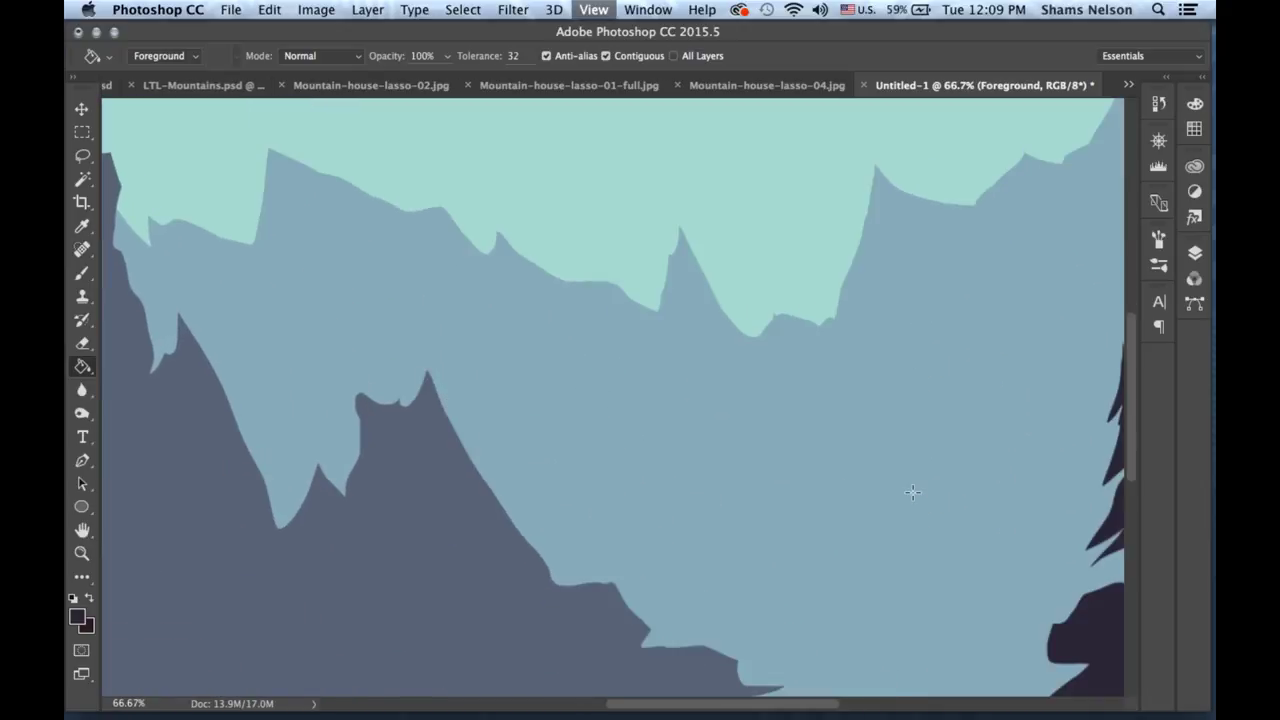
scroll(912, 491, right, 8)
scroll(912, 491, down, 3)
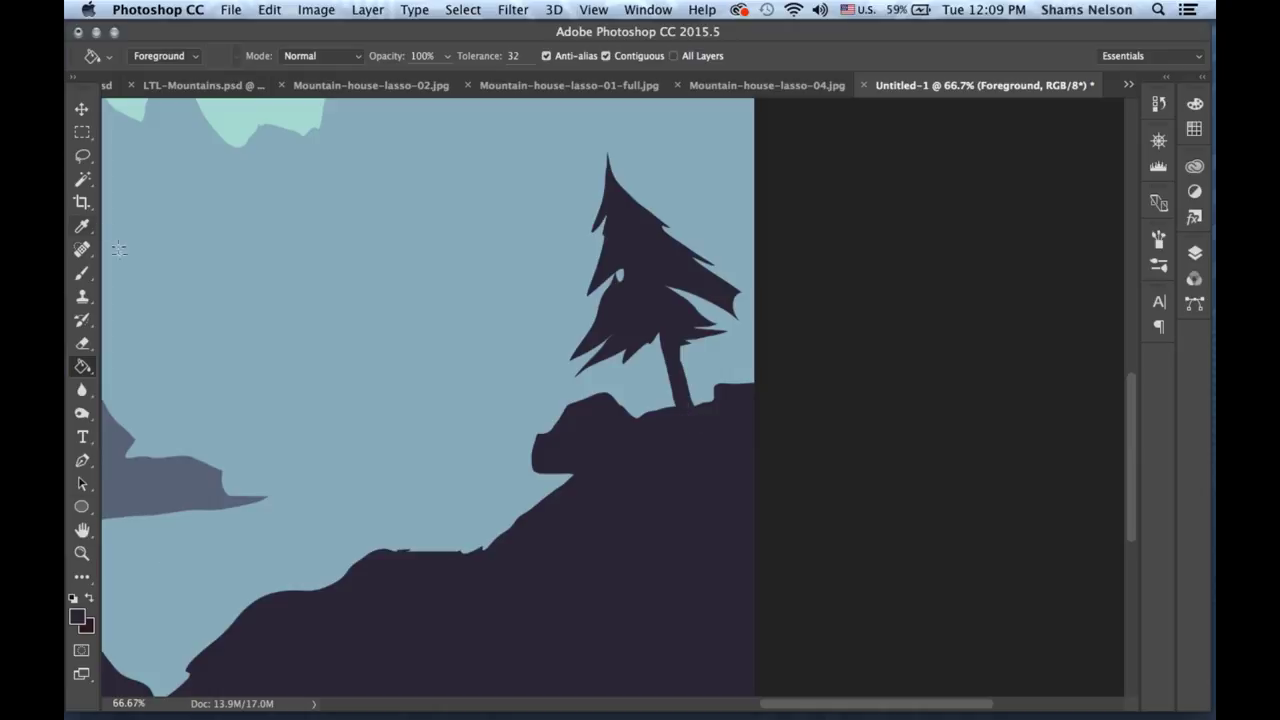
key(b)
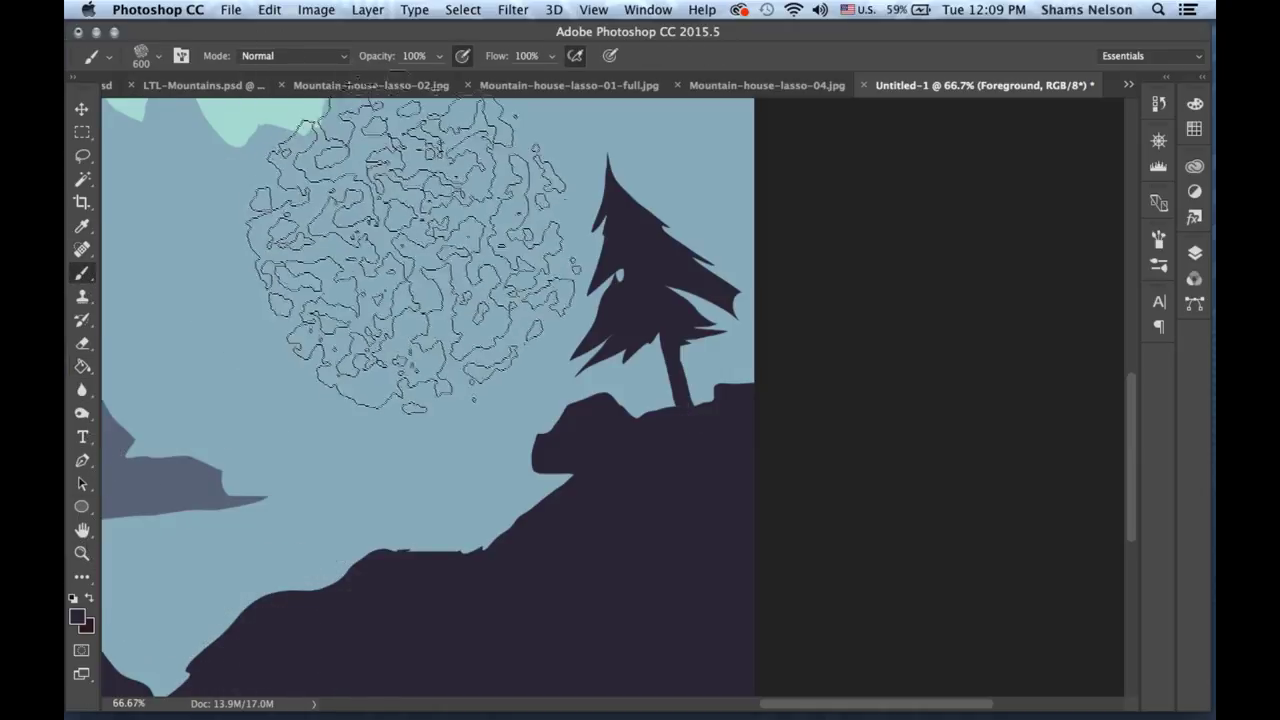
key(bracketleft)
key(bracketleft)
key(bracketleft)
key(bracketleft)
key(bracketleft)
key(bracketleft)
key(bracketleft)
key(bracketleft)
key(bracketleft)
key(bracketleft)
key(bracketleft)
key(bracketleft)
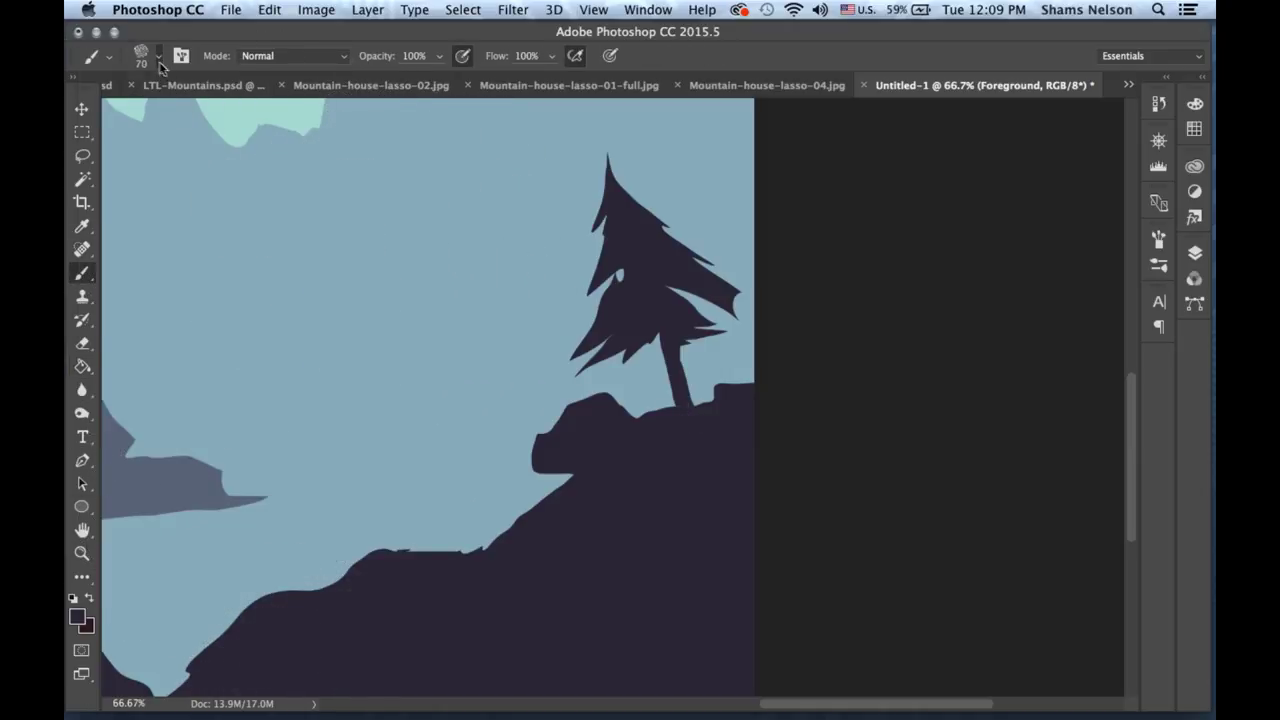
click(159, 60)
click(115, 244)
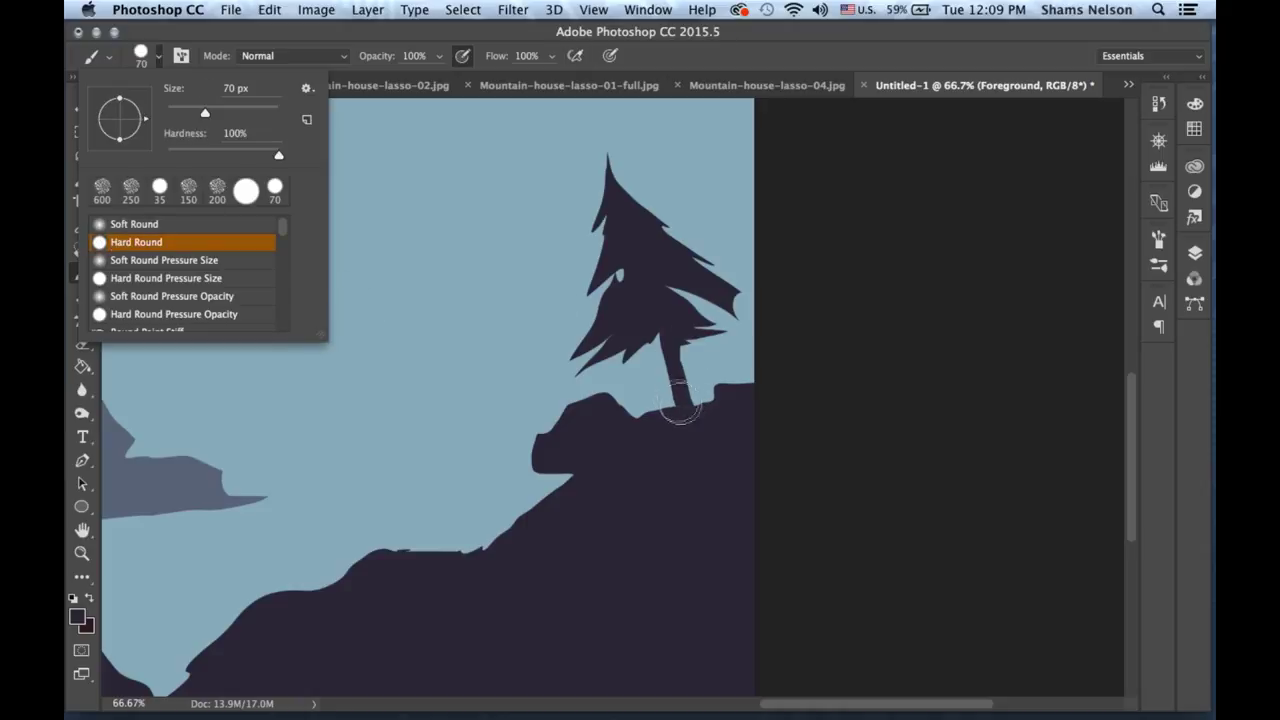
click(874, 326)
Reduce the Hard Round brush size to 15 px for work at the base of the tree trunk.
key(bracketleft)
key(bracketleft)
key(bracketleft)
key(bracketleft)
key(bracketleft)
key(bracketleft)
key(bracketleft)
key(bracketleft)
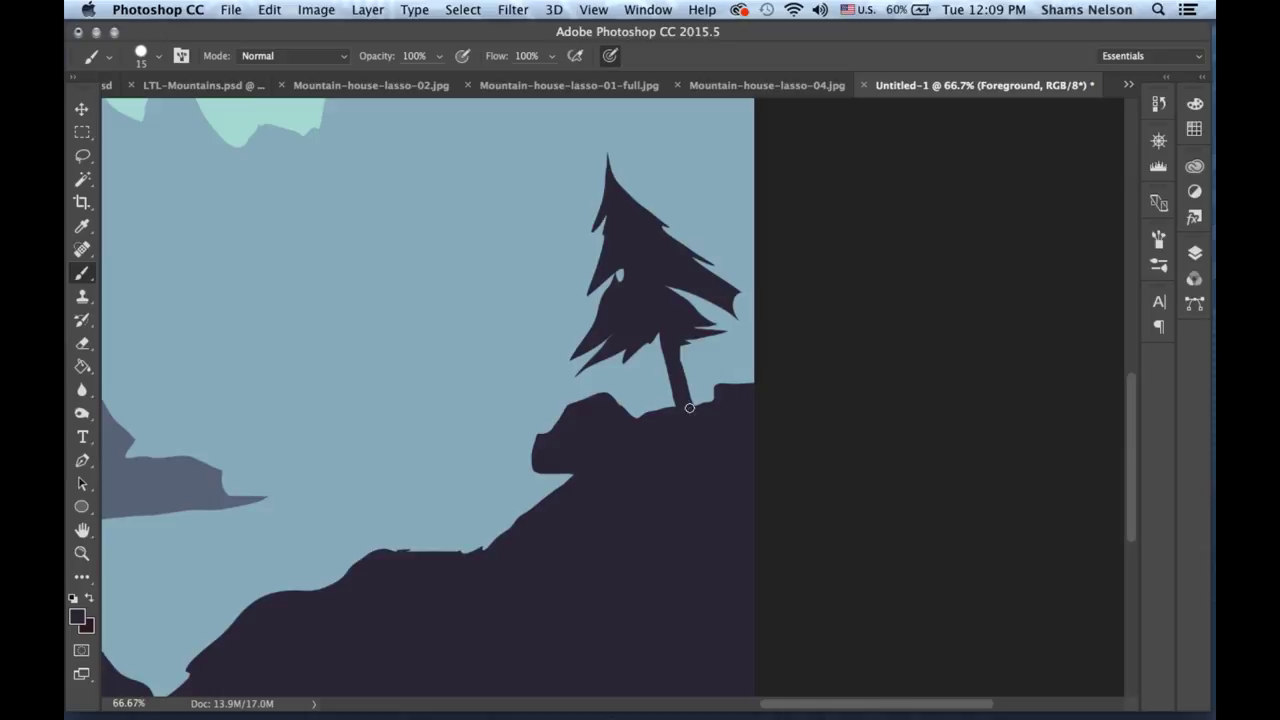
Show the hidden selection edges around the pine tree with the whole canvas in view.
key(super+minus)
key(super+minus)
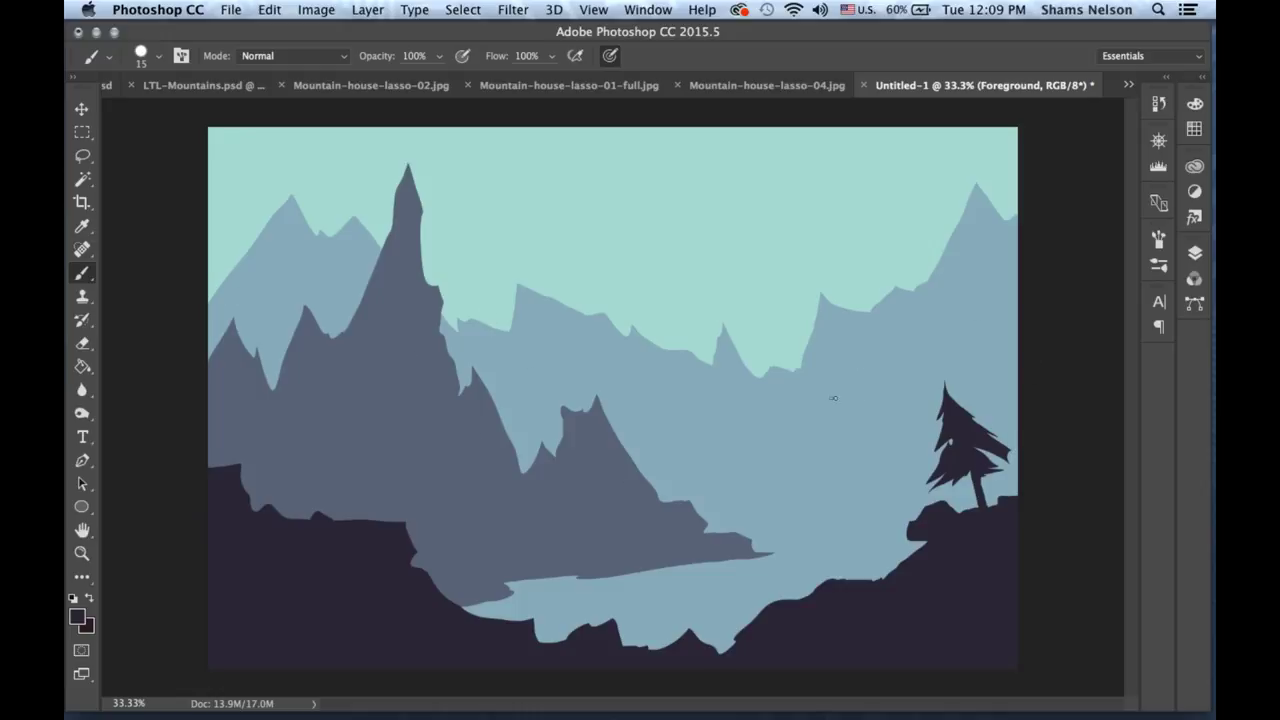
key(super+h)
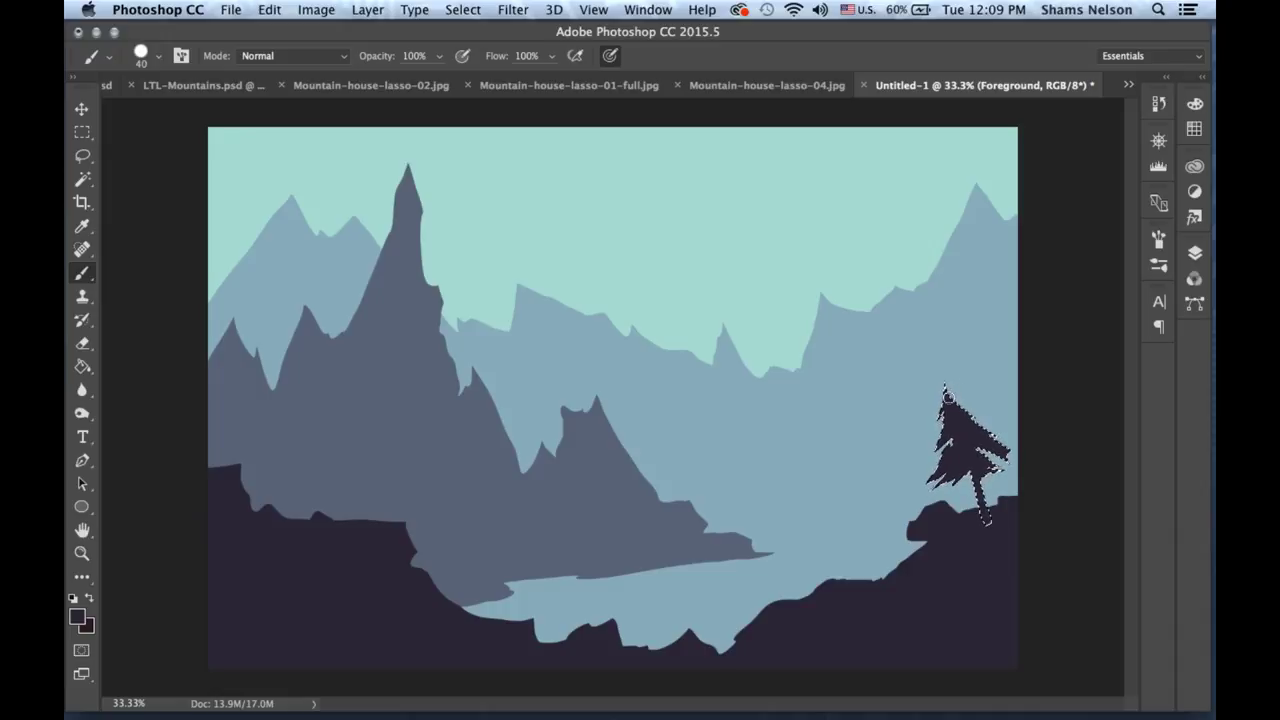
Deselect the pine tree on the Foreground layer.
key(super+d)
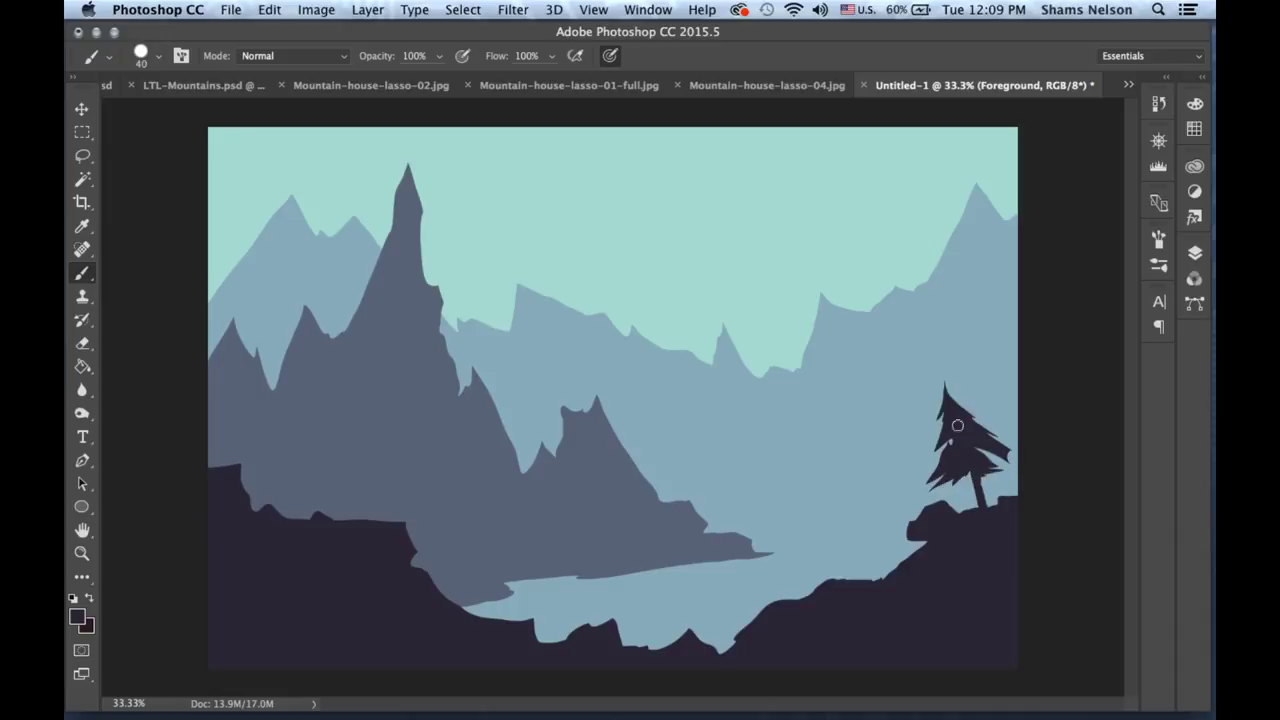
key(super+d)
Try adding a small pointed spike to the rock beside the pine tree with a Lasso selection and a dark purple fill.
key(l)
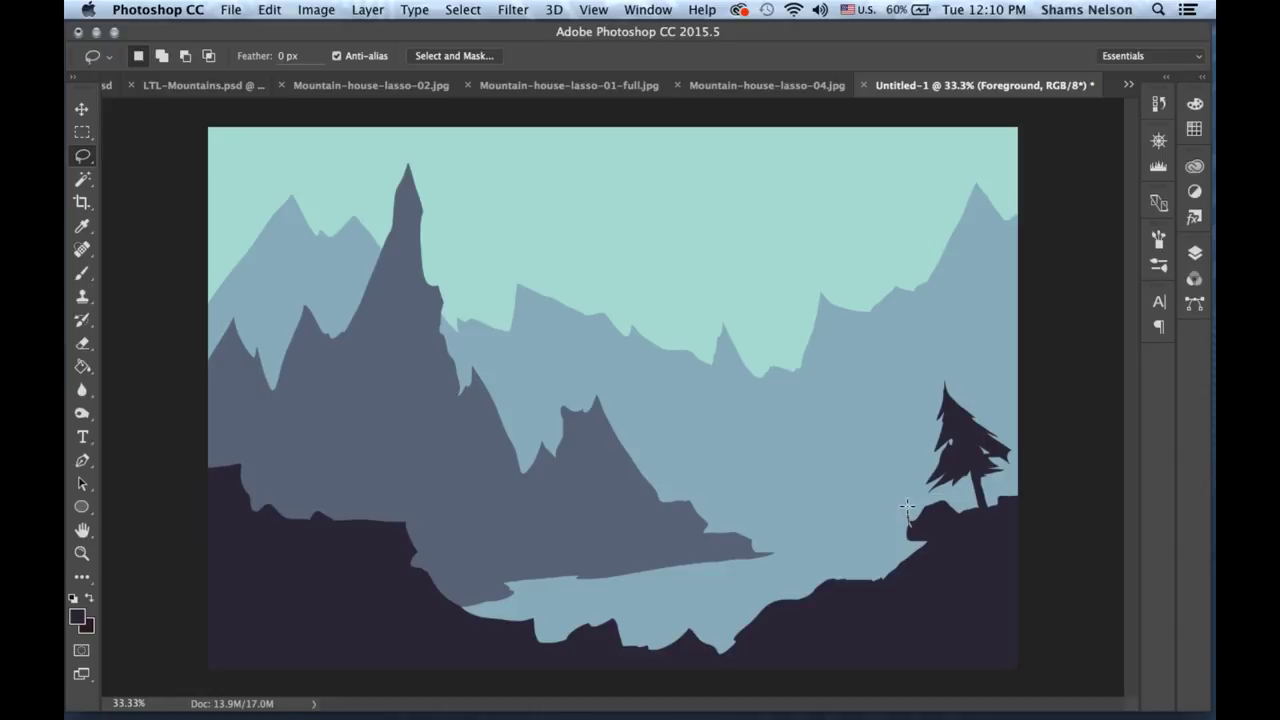
drag(916, 520, 912, 522)
key(g)
click(912, 516)
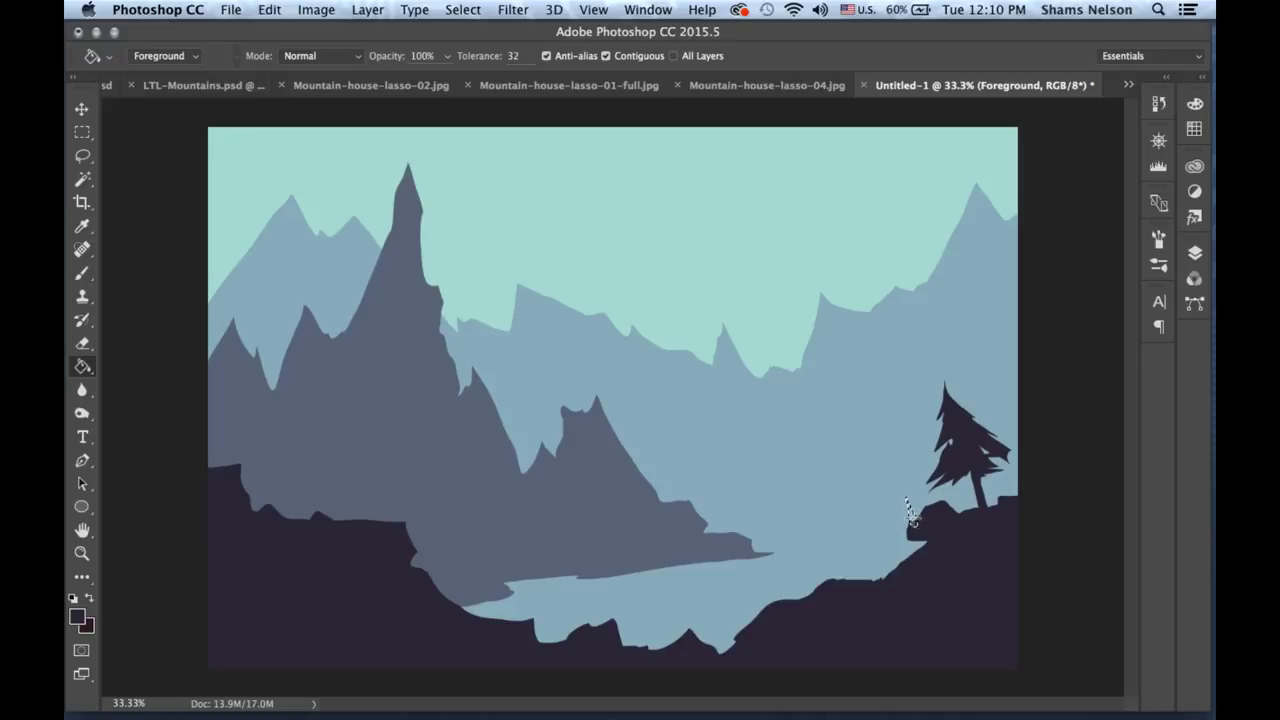
key(super+d)
key(super+z)
click(1194, 253)
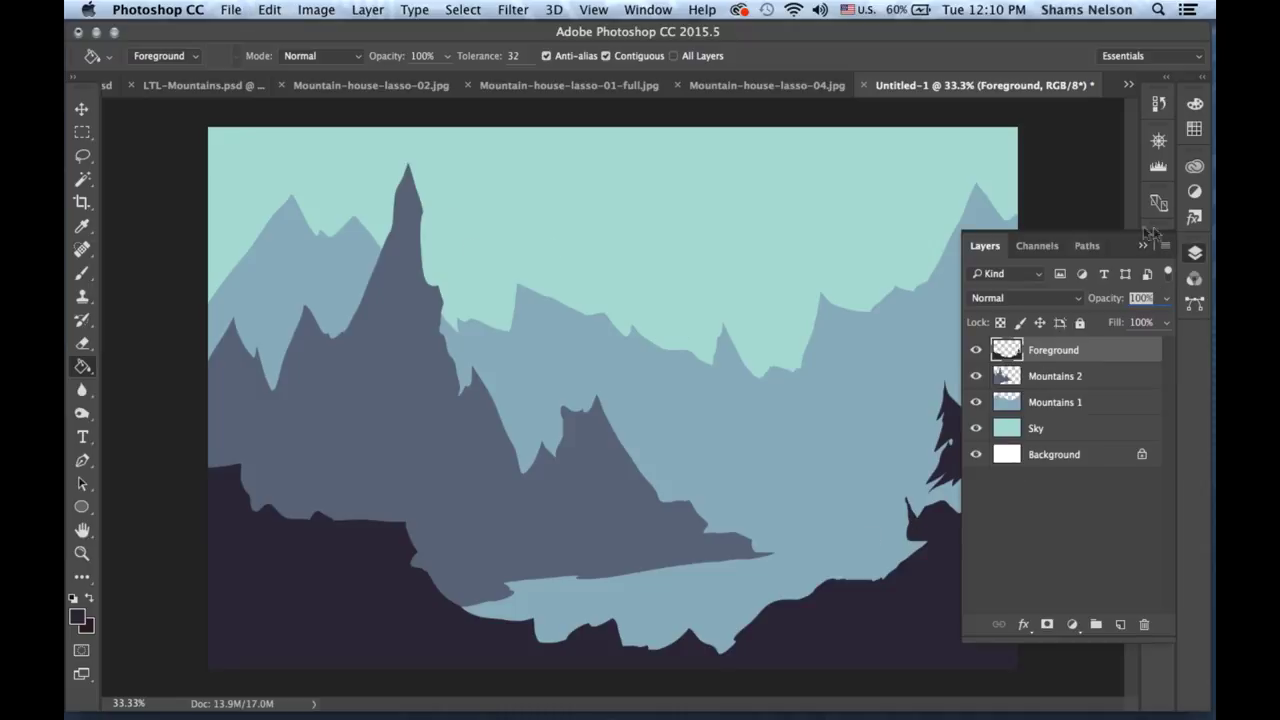
click(1194, 253)
click(83, 157)
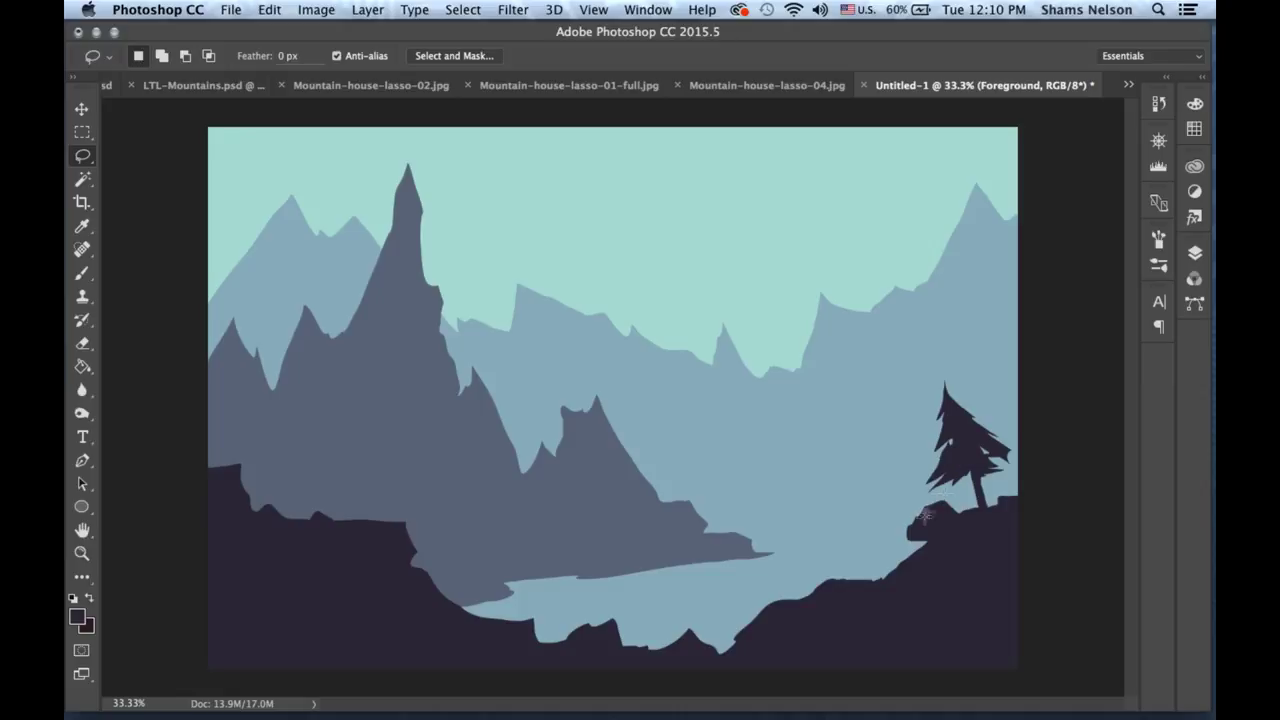
drag(913, 518, 945, 450)
Create a new layer directly above Mountains 1 and name it Lake.
click(1194, 252)
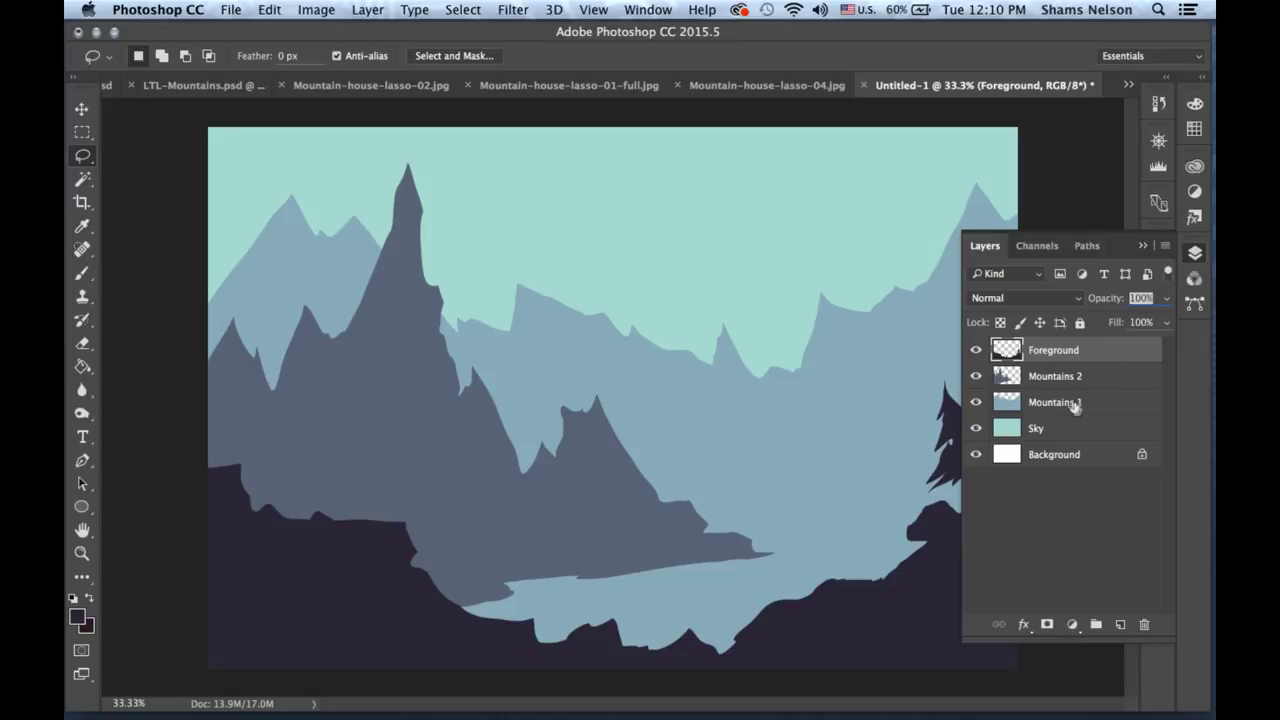
click(1073, 402)
click(1120, 624)
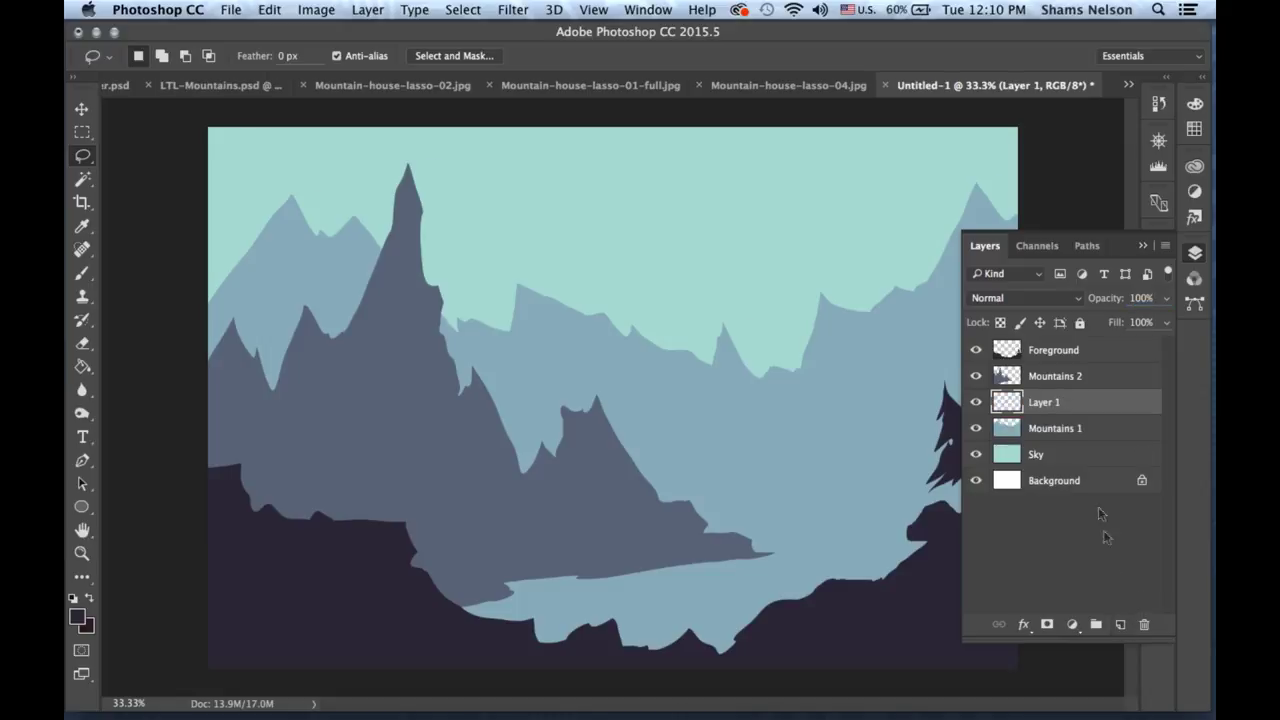
double_click(1042, 402)
text(Lake)
key(Return)
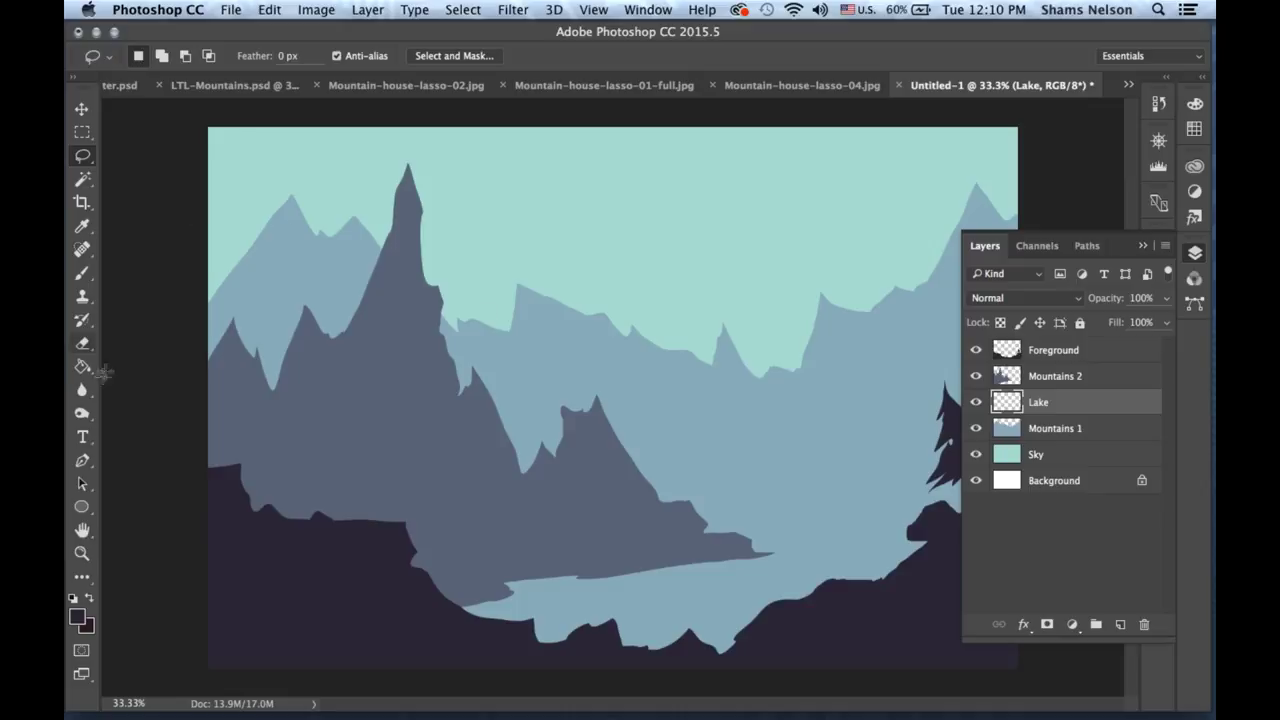
Marquee-select the lower part of the canvas at full width, trying several horizon heights and settling level with the pine tree's lowest branches.
click(82, 132)
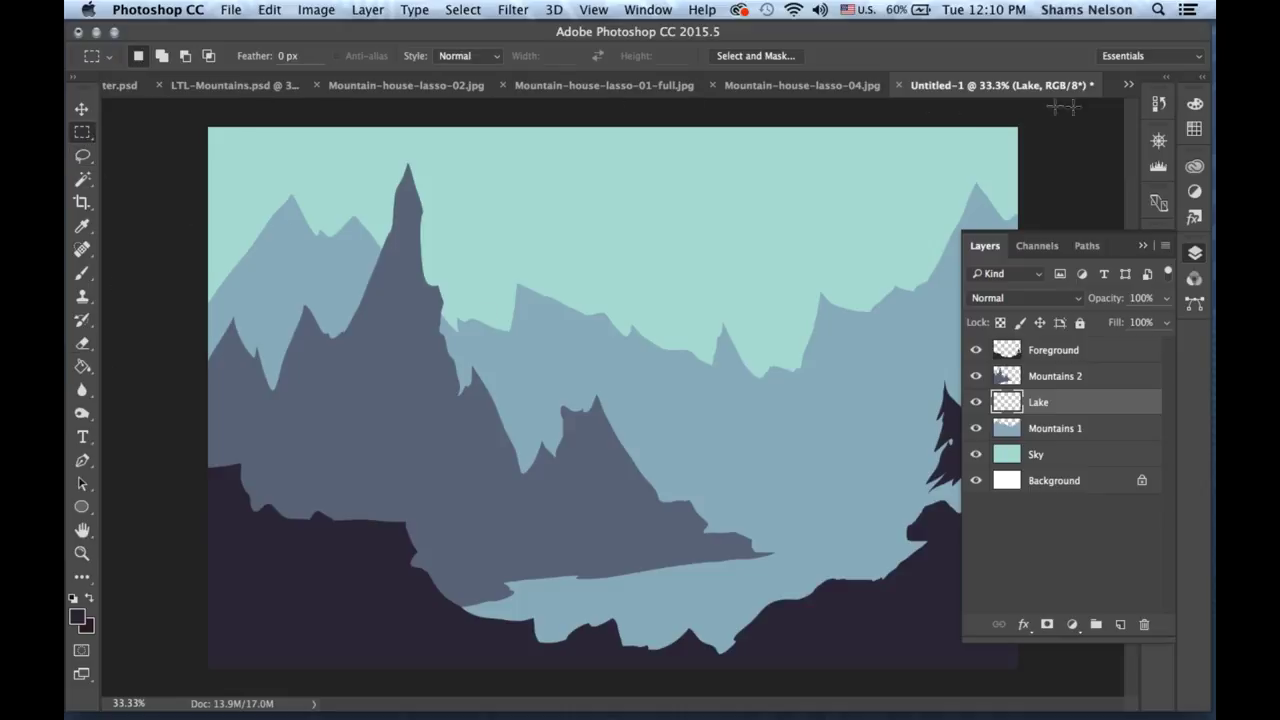
click(1143, 245)
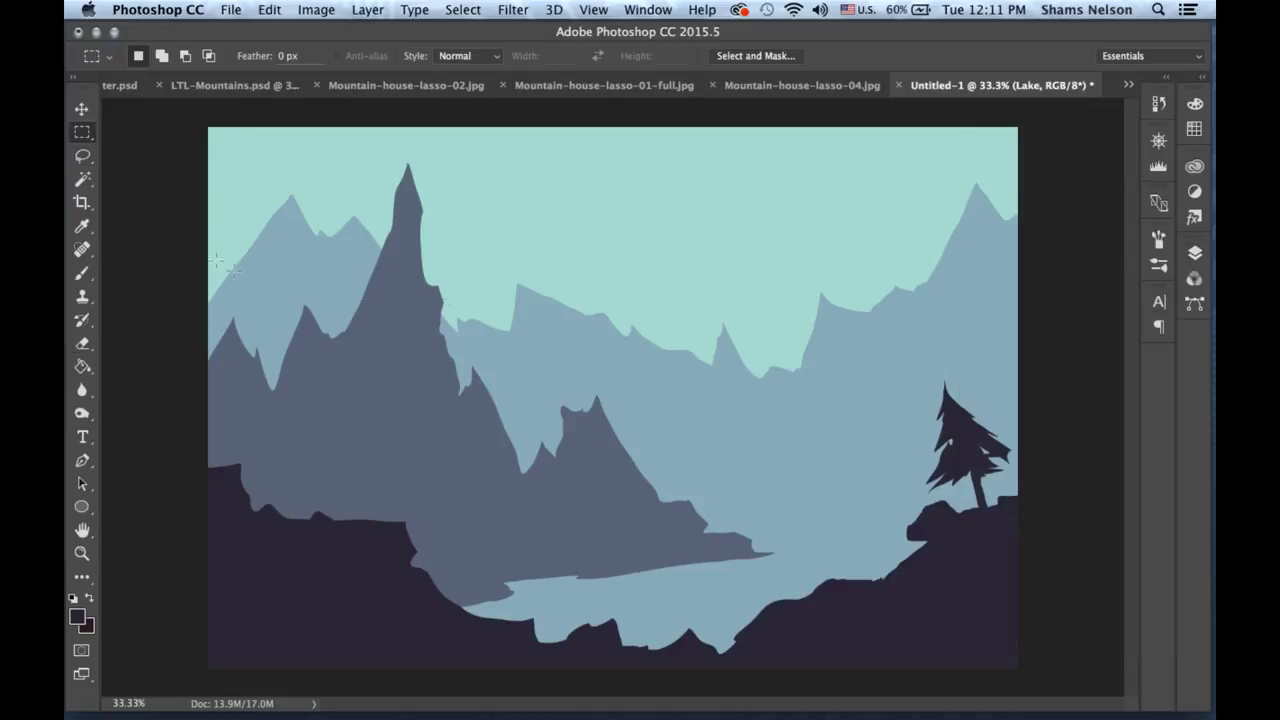
click(82, 132)
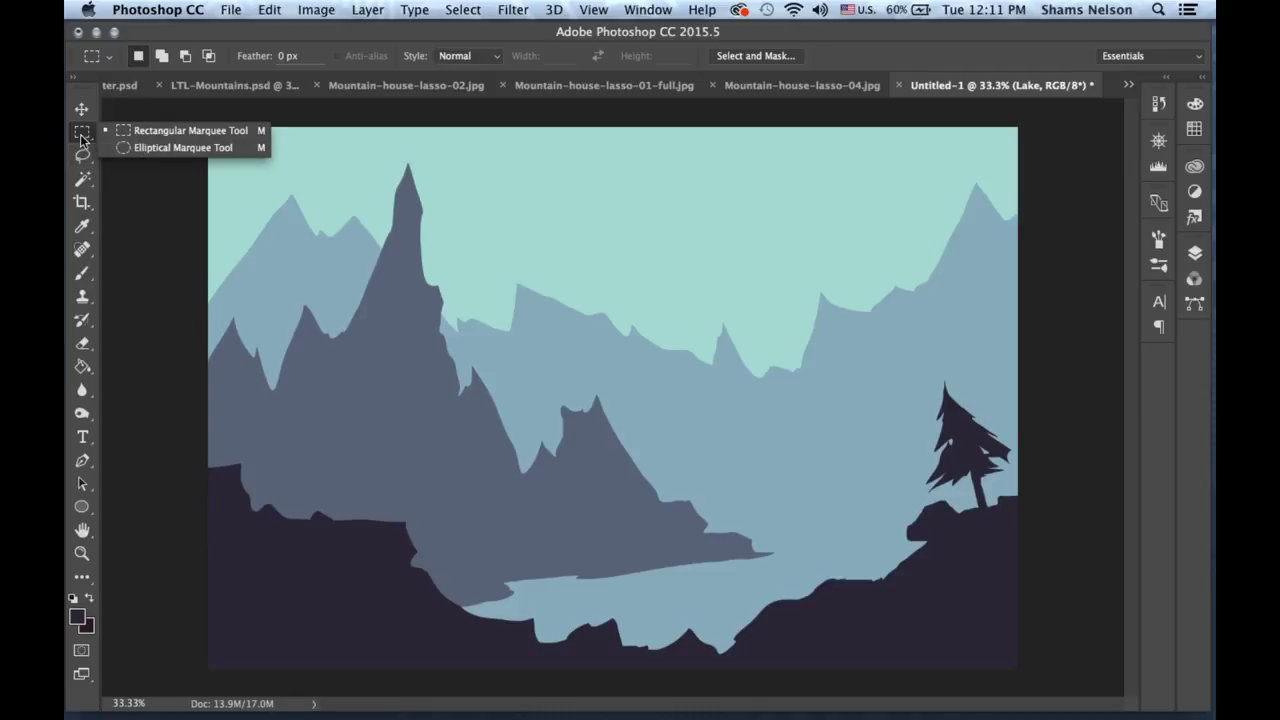
drag(209, 497, 1170, 690)
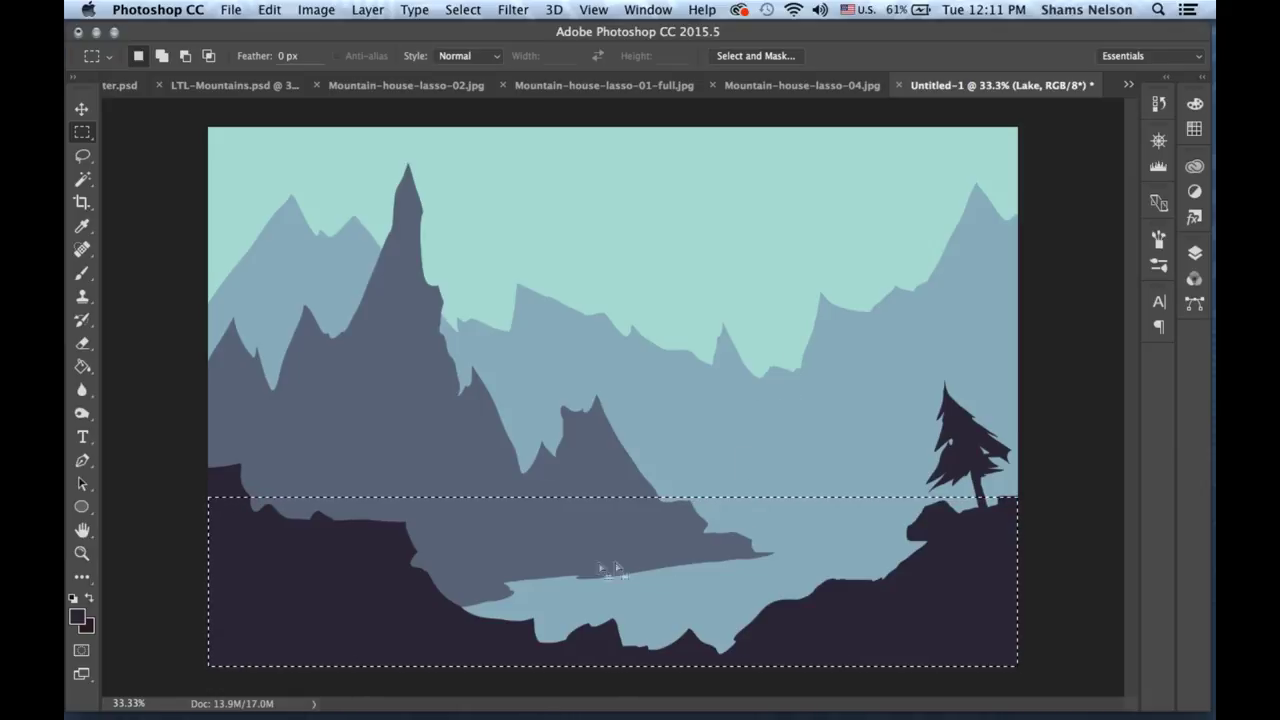
key(super+d)
drag(209, 526, 1068, 692)
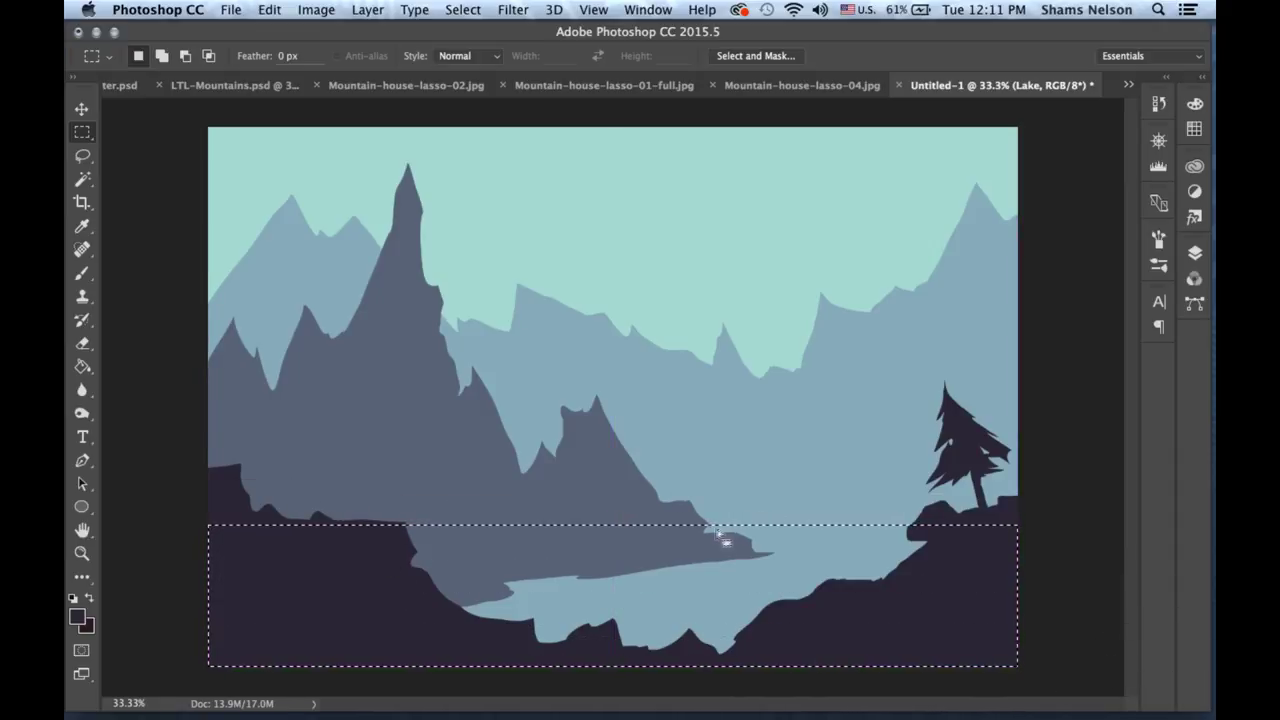
drag(205, 518, 870, 651)
click(201, 515)
drag(201, 515, 1090, 708)
drag(180, 523, 1160, 712)
drag(206, 508, 1214, 710)
drag(203, 490, 1135, 668)
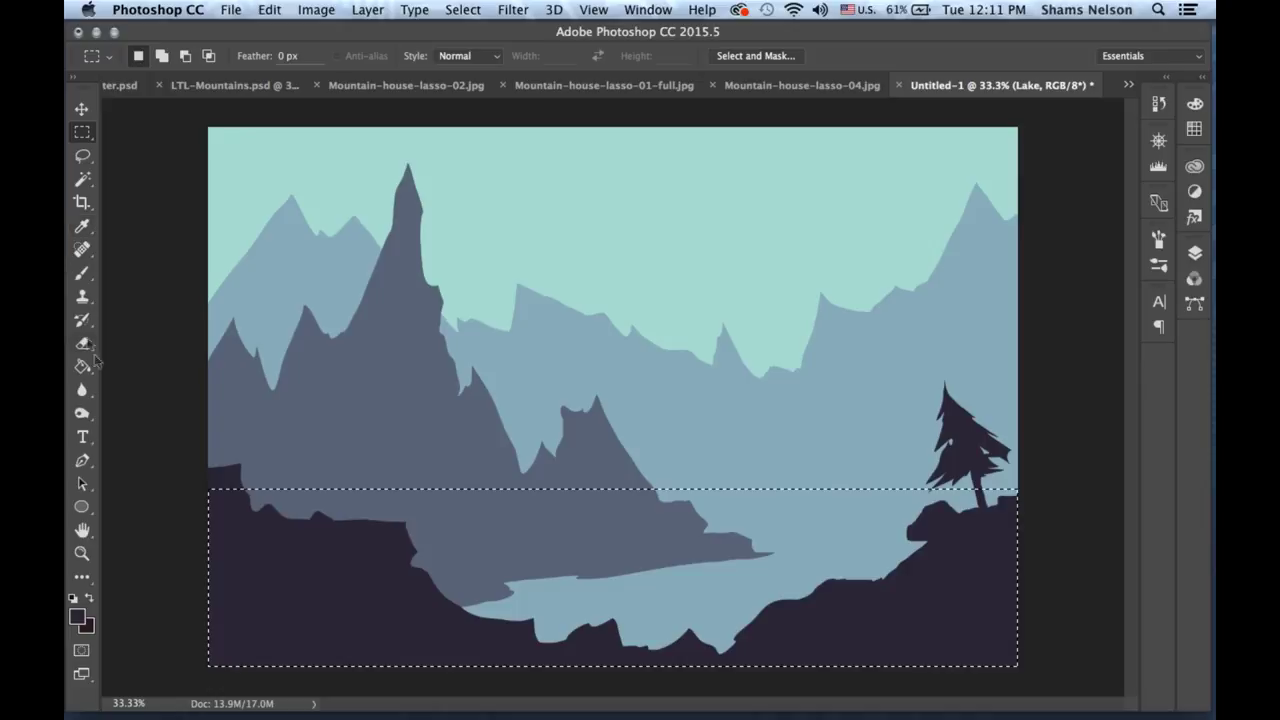
Fill the rectangular selection on the Lake layer with the light teal sampled from the sky, and deselect it.
click(83, 366)
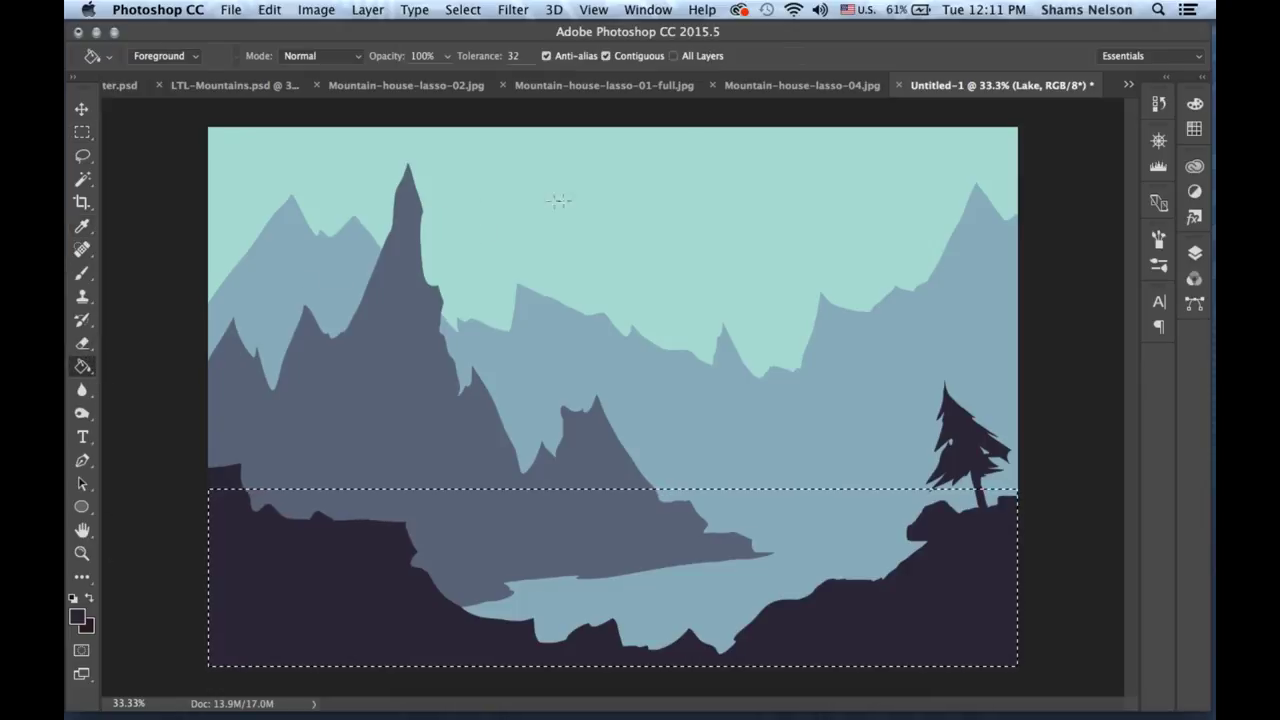
alt+click(705, 188)
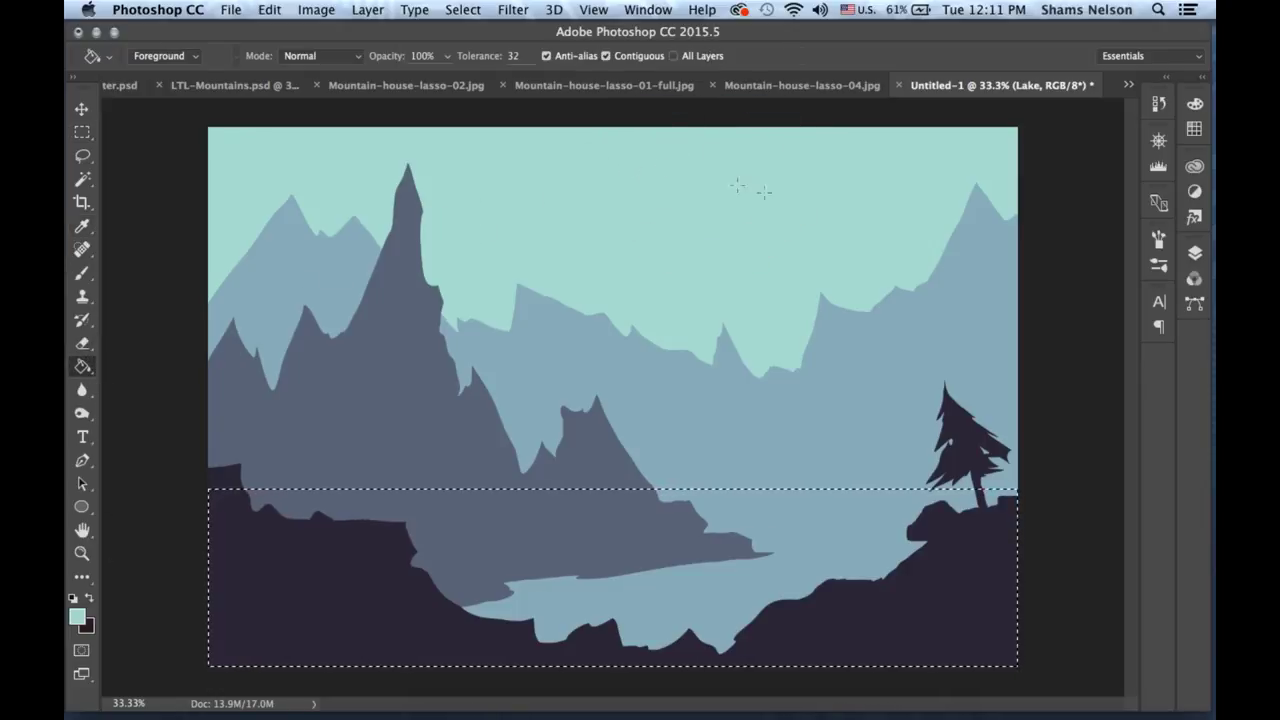
click(1195, 249)
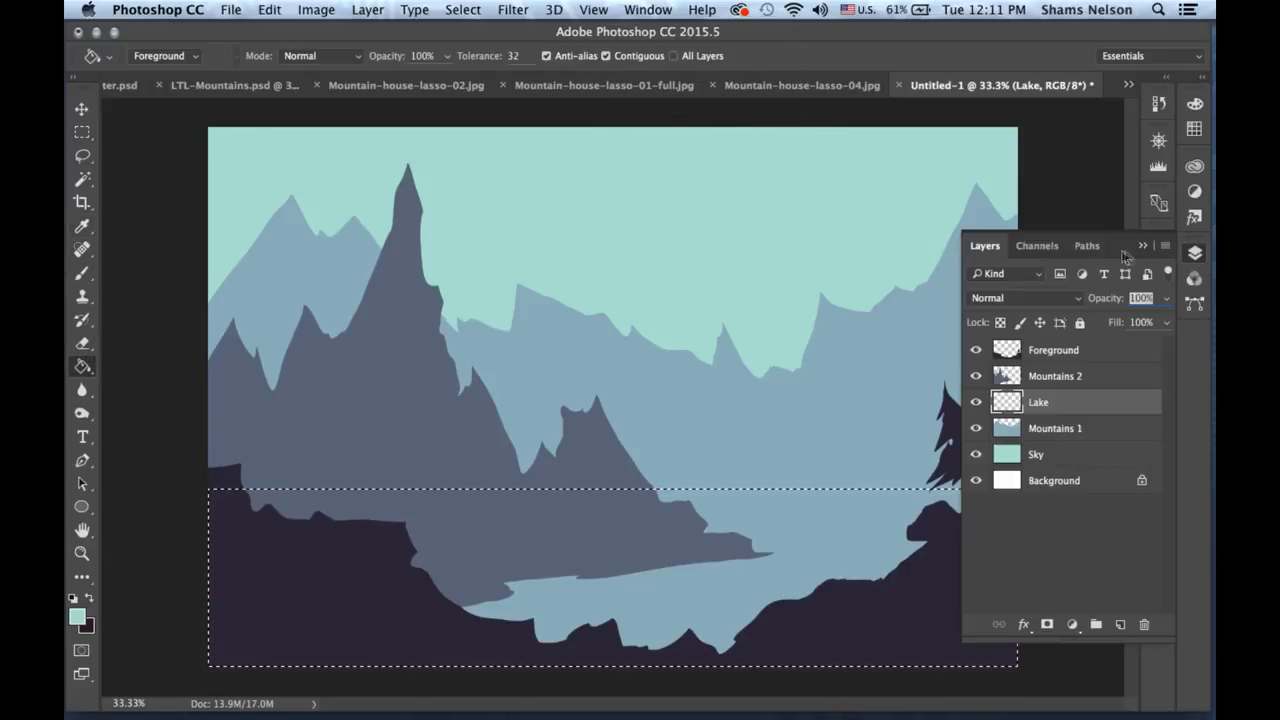
click(769, 614)
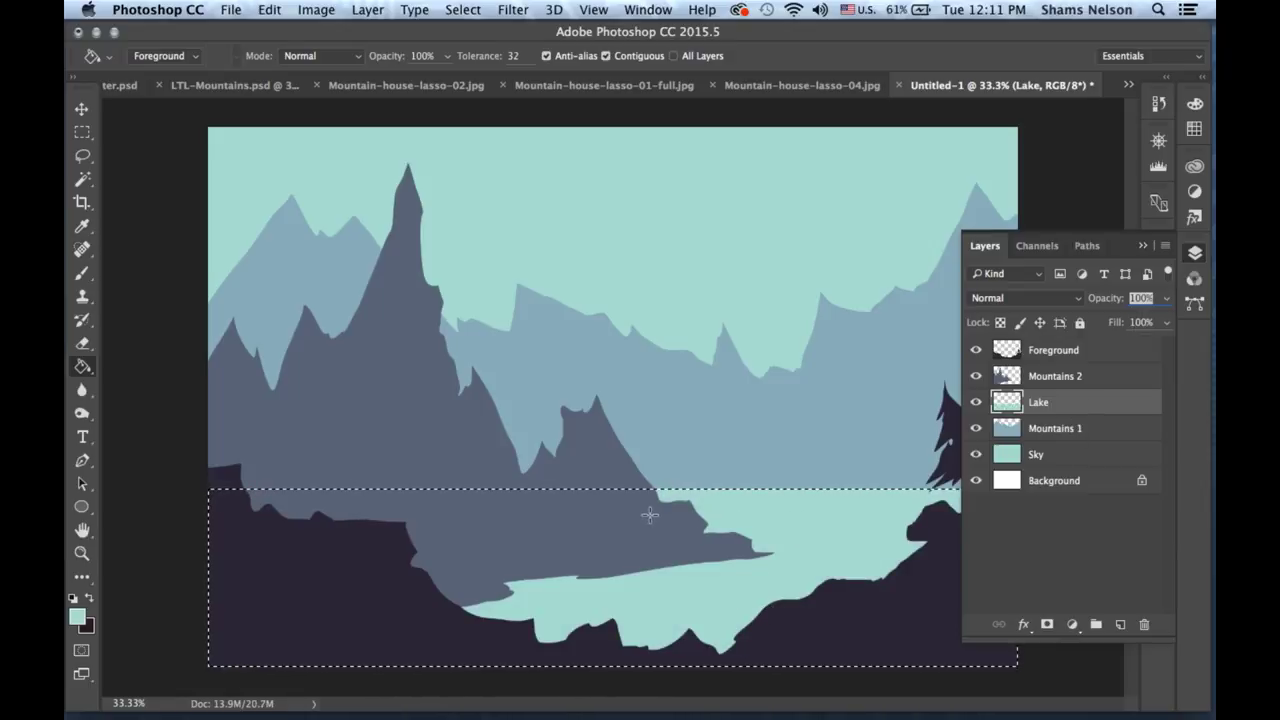
key(super+d)
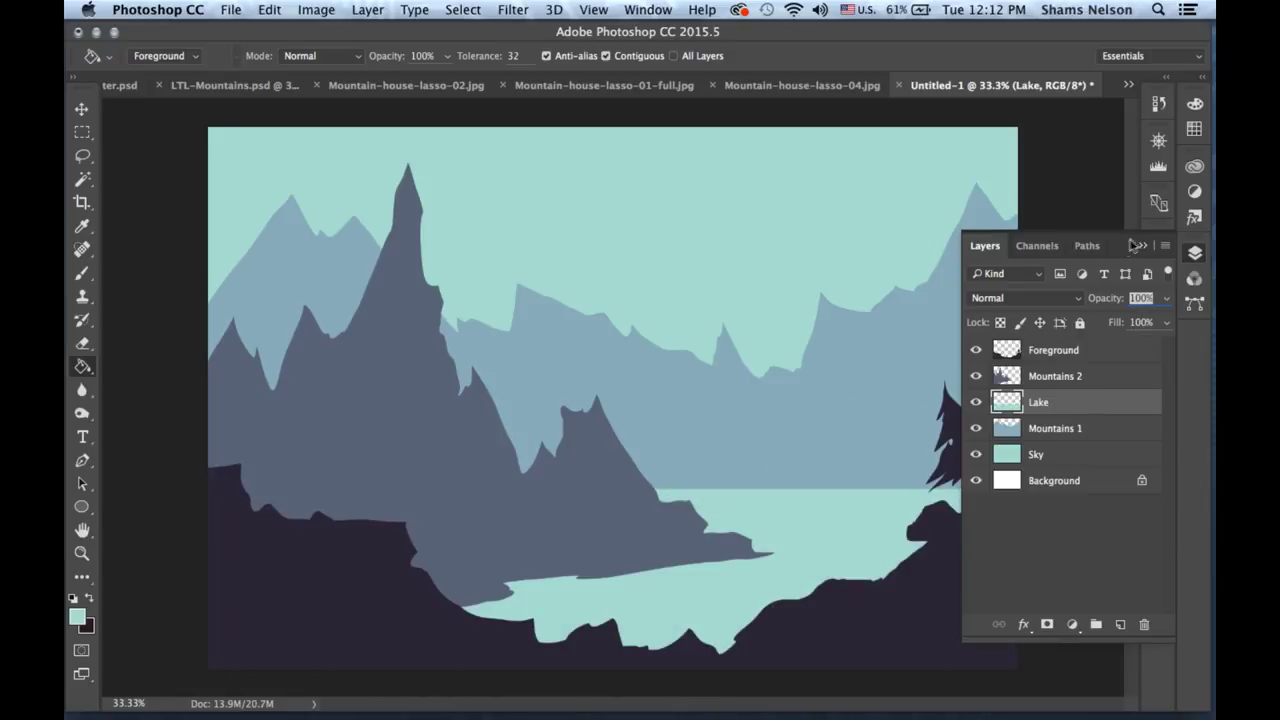
click(1143, 245)
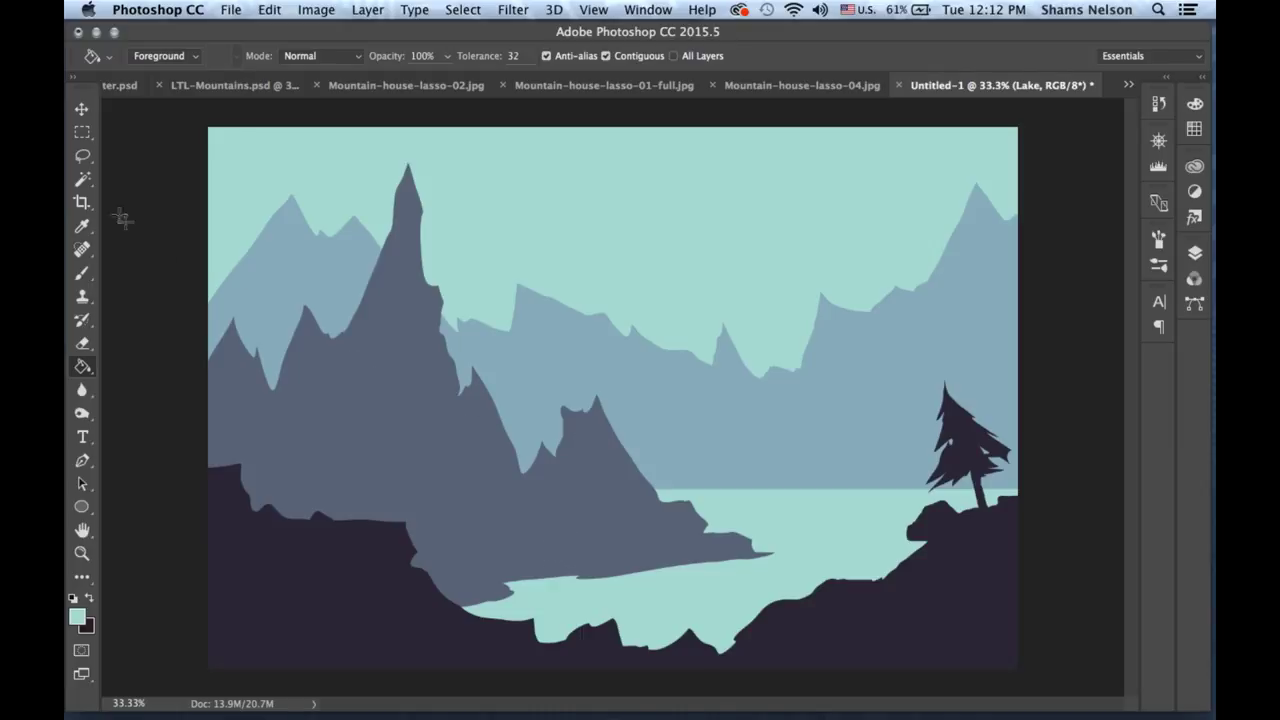
Cut a deep V-shaped valley notch into the Mountains 1 layer, between the middle peak and the right-hand range, using a Lasso selection.
click(83, 156)
click(1194, 253)
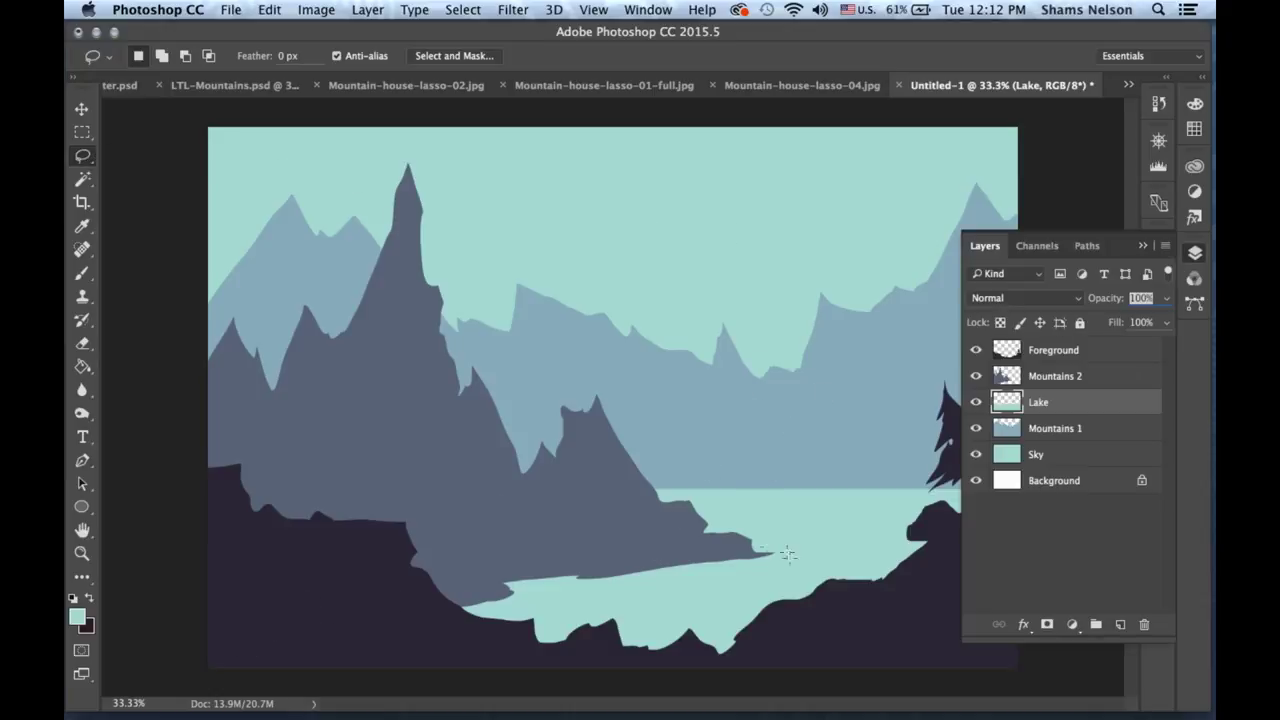
click(1100, 380)
click(1078, 430)
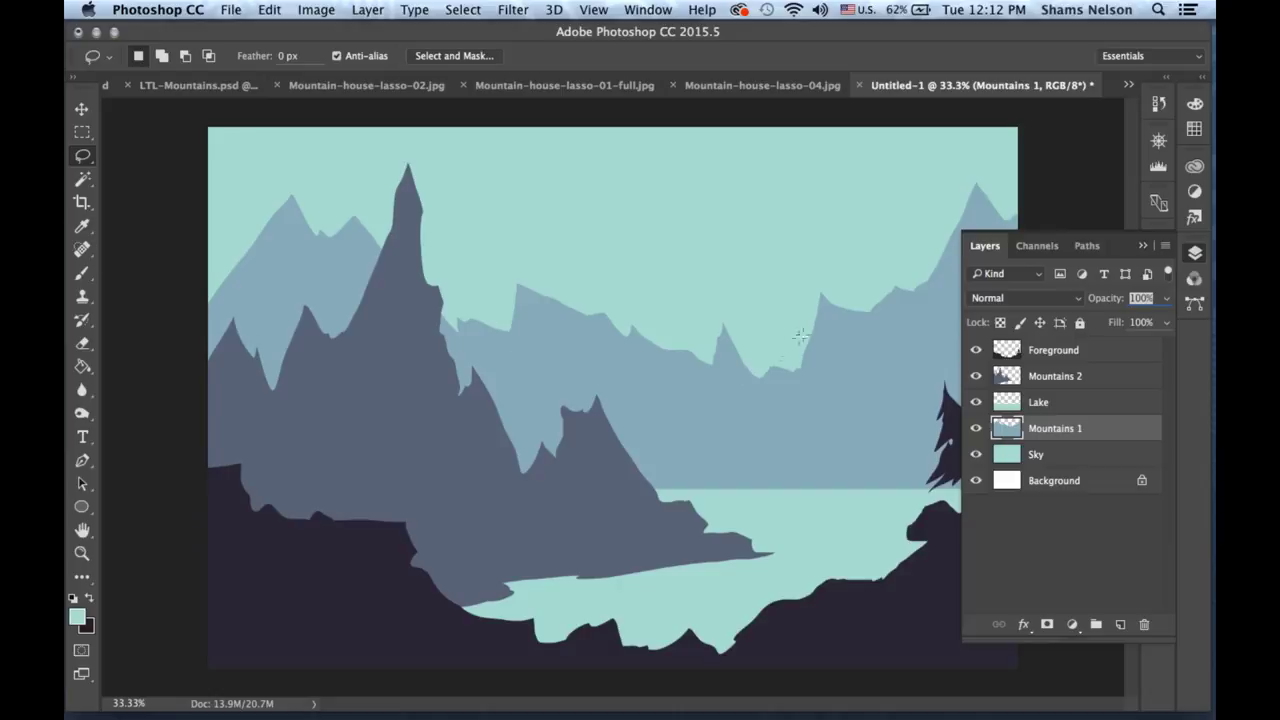
mouse_move(751, 360)
mouse_down()
mouse_move(785, 422)
mouse_move(783, 340)
mouse_up()
key(Delete)
key(super+d)
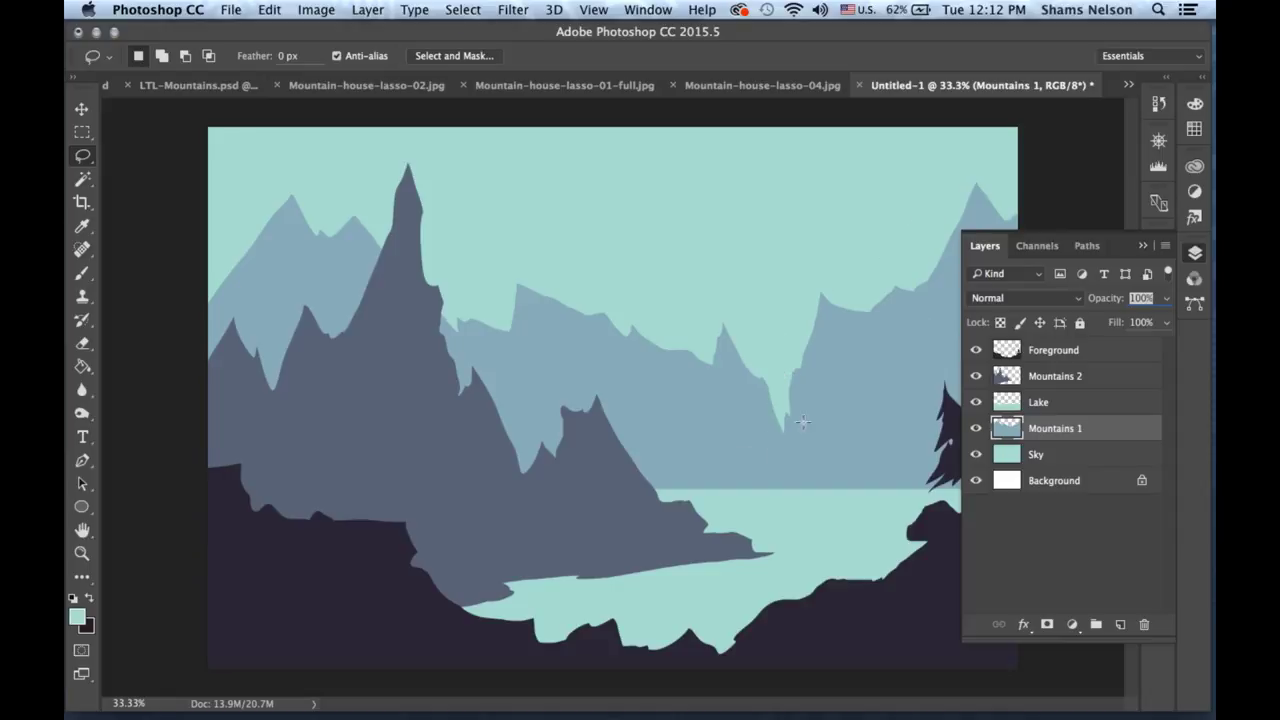
Trim the right-hand slope and the bottom of the valley notch on Mountains 1 with small Lasso selections, deleting the excess.
drag(789, 375, 785, 429)
key(super+d)
mouse_move(786, 427)
mouse_down()
mouse_move(849, 293)
mouse_move(792, 360)
mouse_move(786, 427)
mouse_up()
key(super+d)
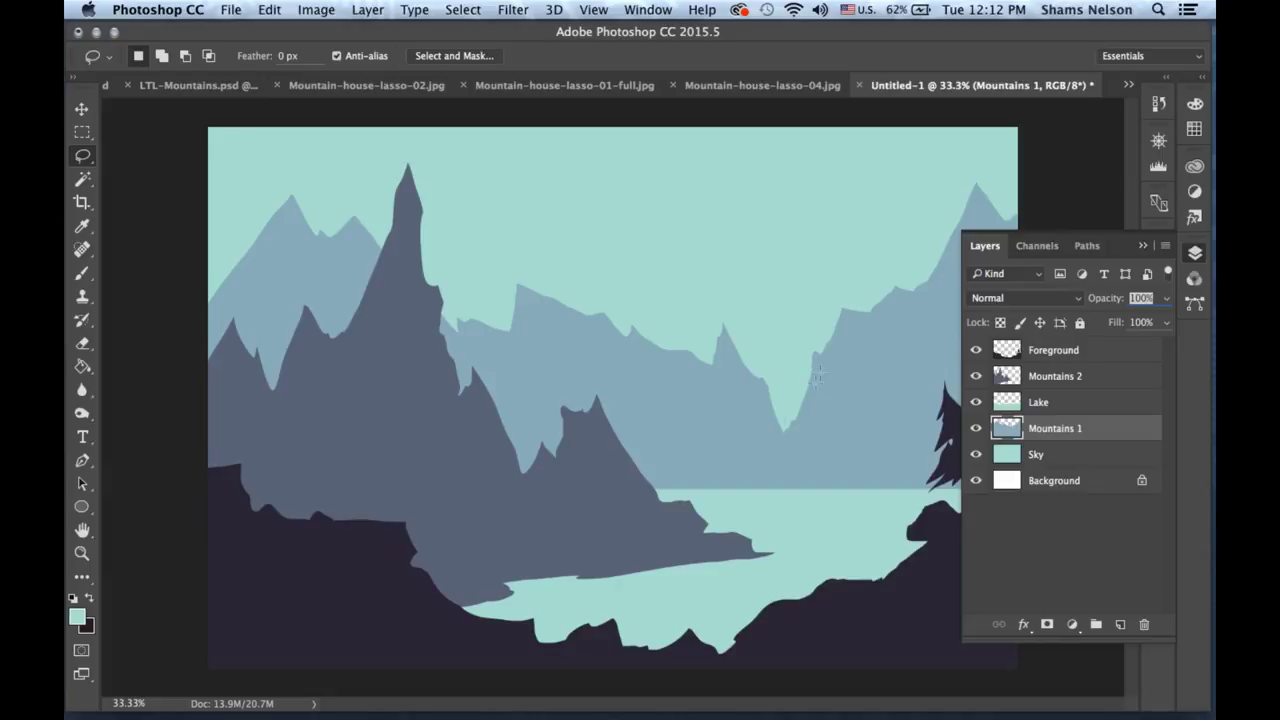
mouse_move(797, 397)
mouse_down()
mouse_move(791, 434)
mouse_move(782, 396)
mouse_up()
key(Delete)
key(super+d)
drag(781, 436, 789, 430)
key(super+d)
mouse_move(800, 407)
mouse_down()
mouse_move(810, 382)
mouse_move(793, 390)
mouse_move(805, 410)
mouse_up()
key(super+d)
Add a new layer above Mountains 1 and name it River with a capital R.
click(1121, 624)
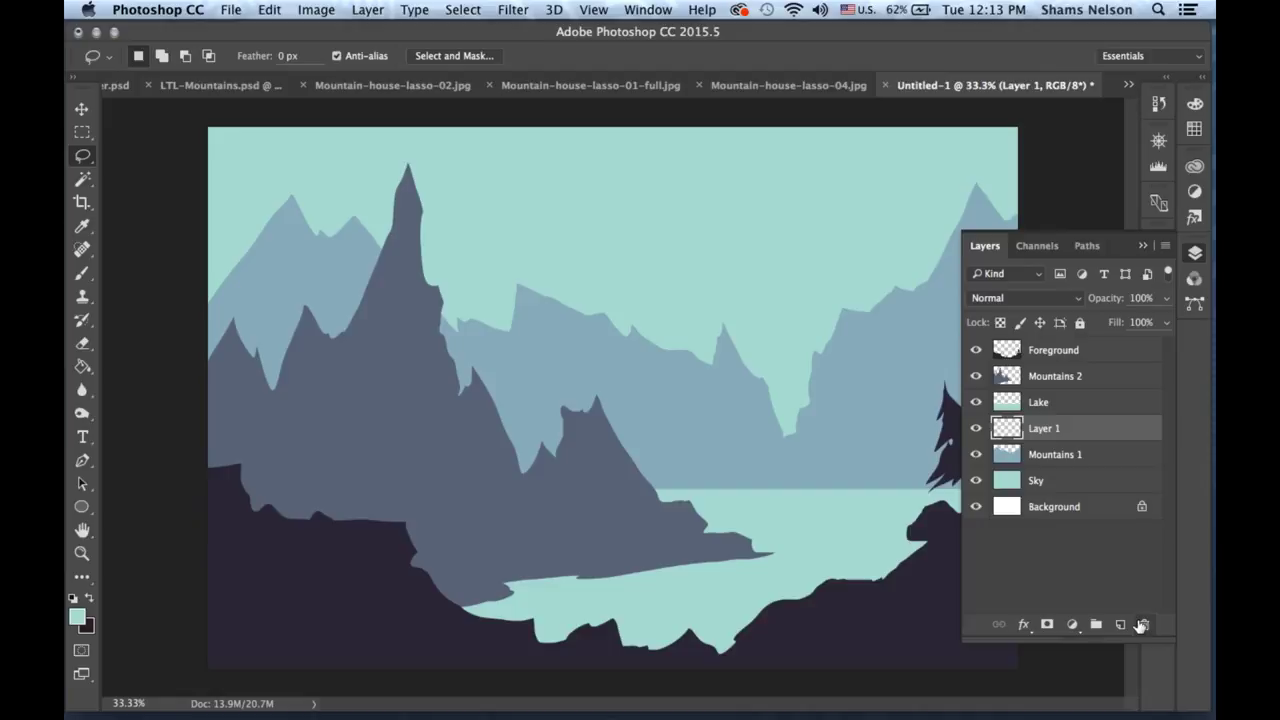
double_click(1044, 428)
text(river)
key(Return)
double_click(1038, 428)
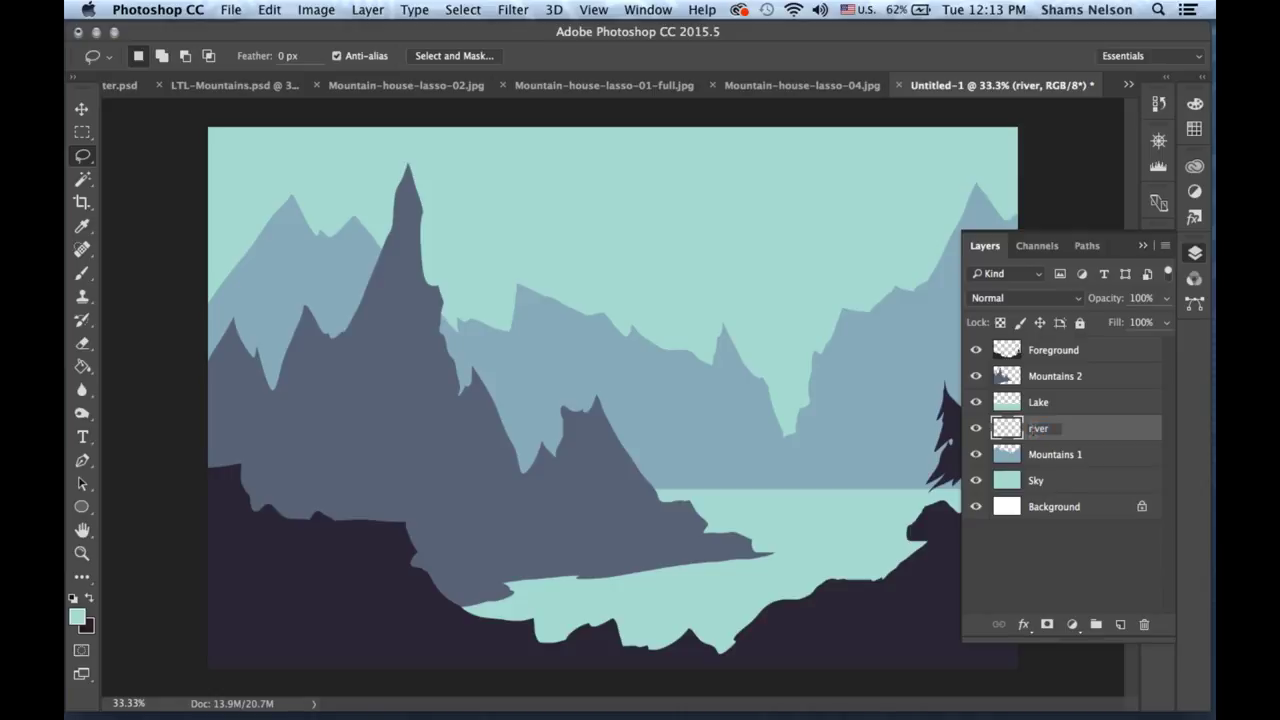
click(1033, 428)
key(BackSpace)
key(BackSpace)
text(Ri)
click(1113, 457)
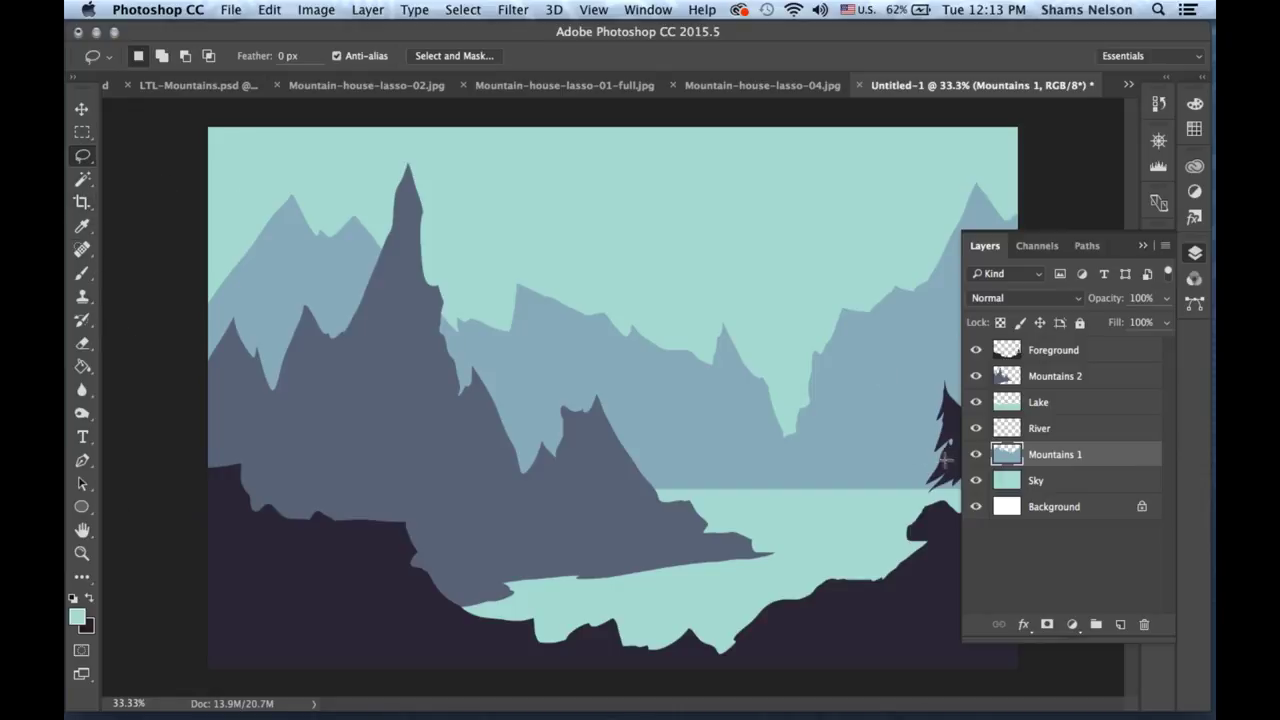
Clip the River layer to Mountains 1 with a clipping mask.
click(1038, 429)
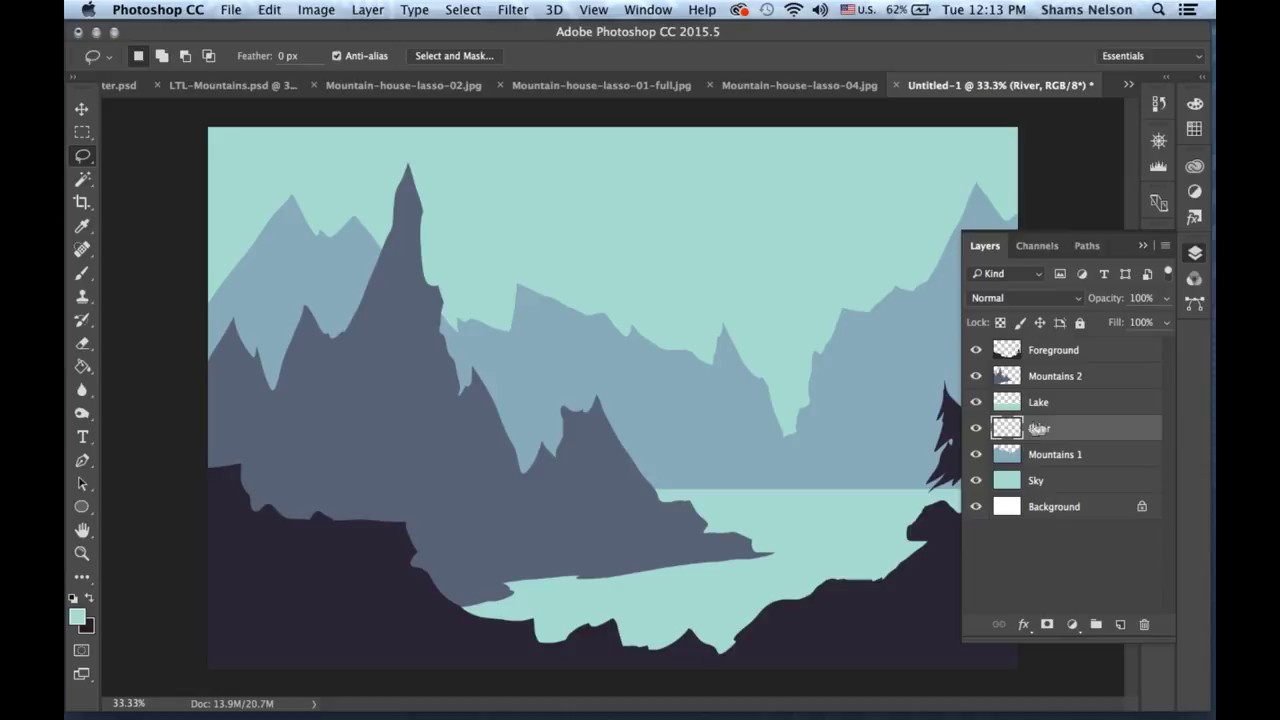
right_click(1042, 428)
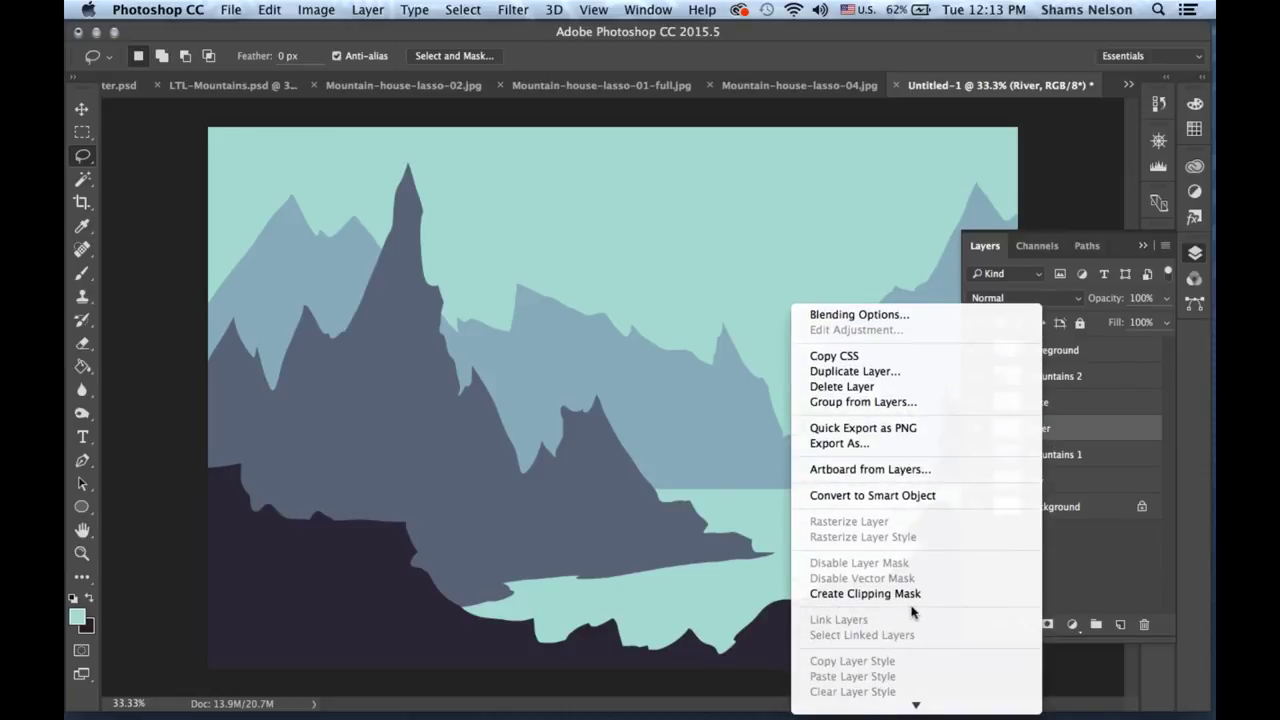
click(912, 594)
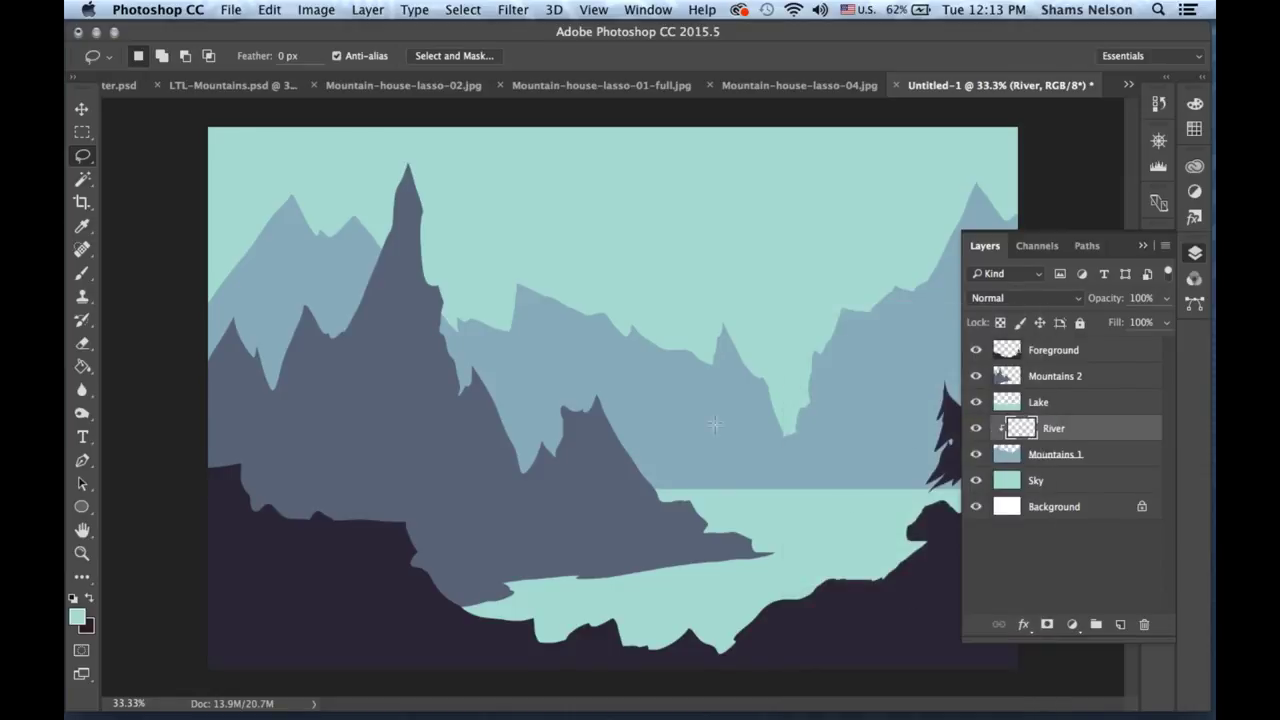
Lasso a winding river from the valley notch down to the lake on the River layer, refine its outline, and switch to the Brush tool.
mouse_move(787, 430)
mouse_down()
mouse_move(842, 432)
mouse_move(820, 458)
mouse_move(791, 463)
mouse_up()
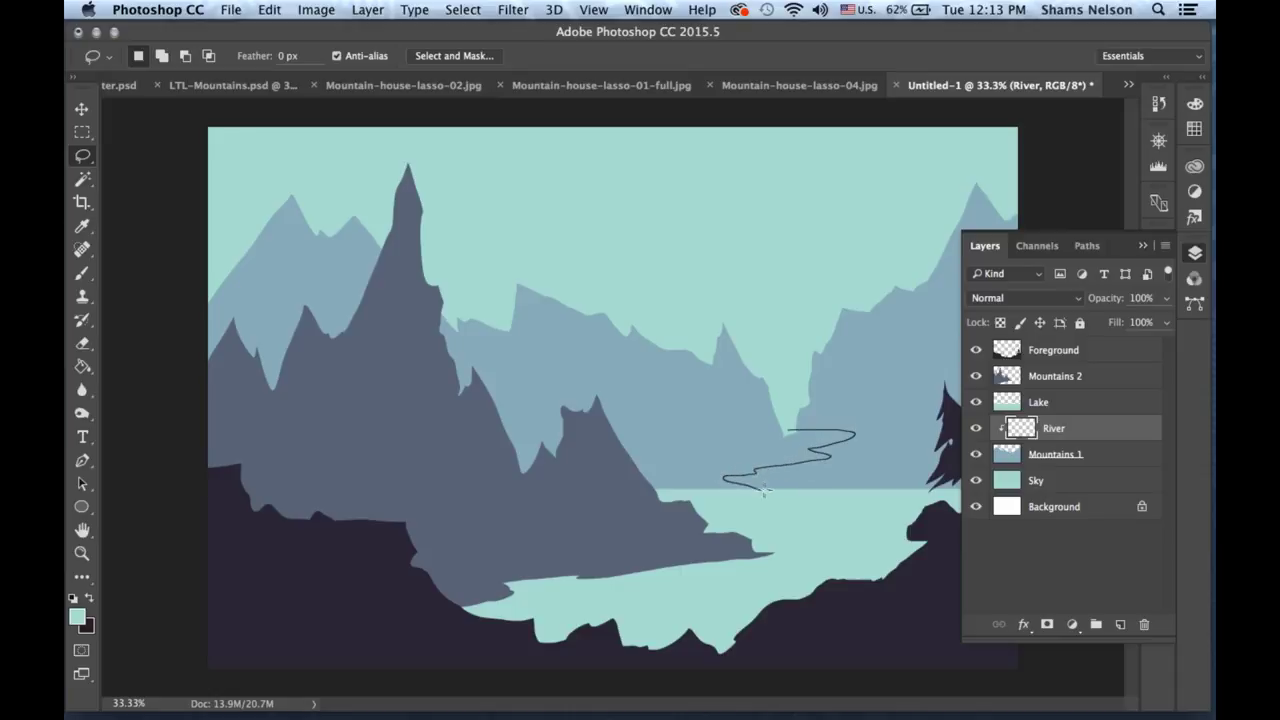
mouse_move(760, 492)
mouse_down()
mouse_move(682, 489)
mouse_move(817, 444)
mouse_up()
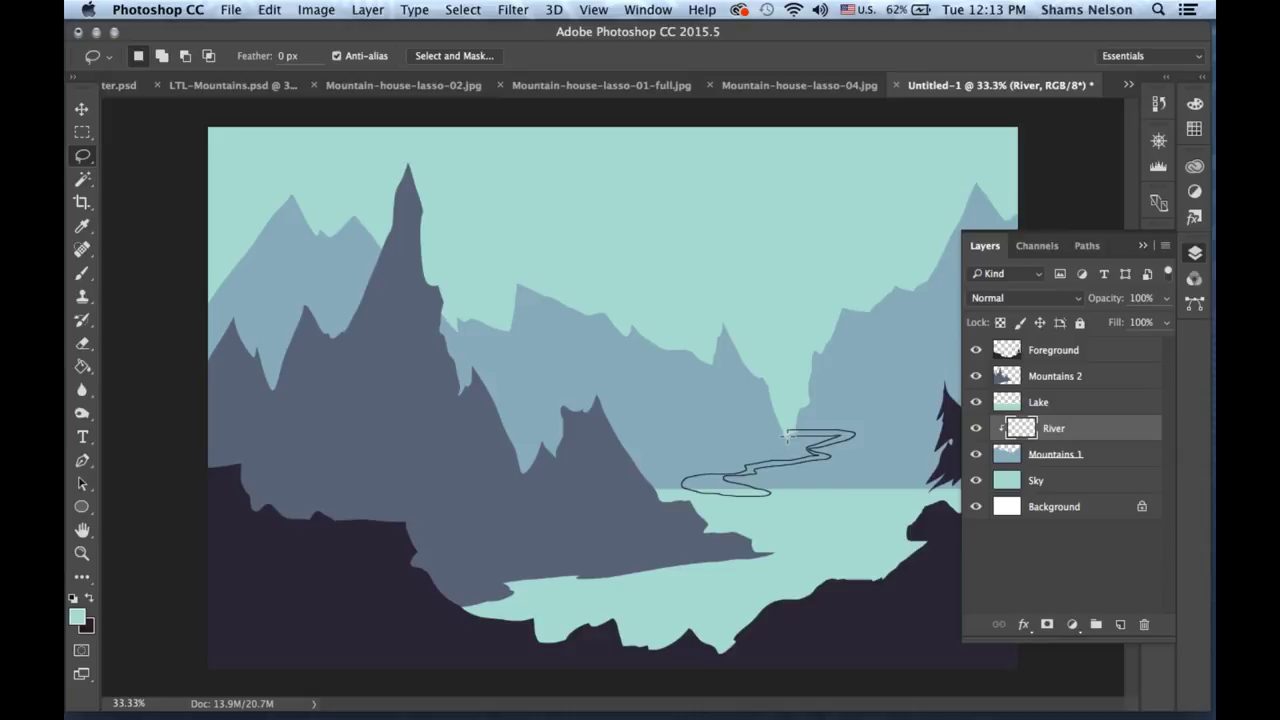
drag(785, 432, 785, 432)
key(shift)
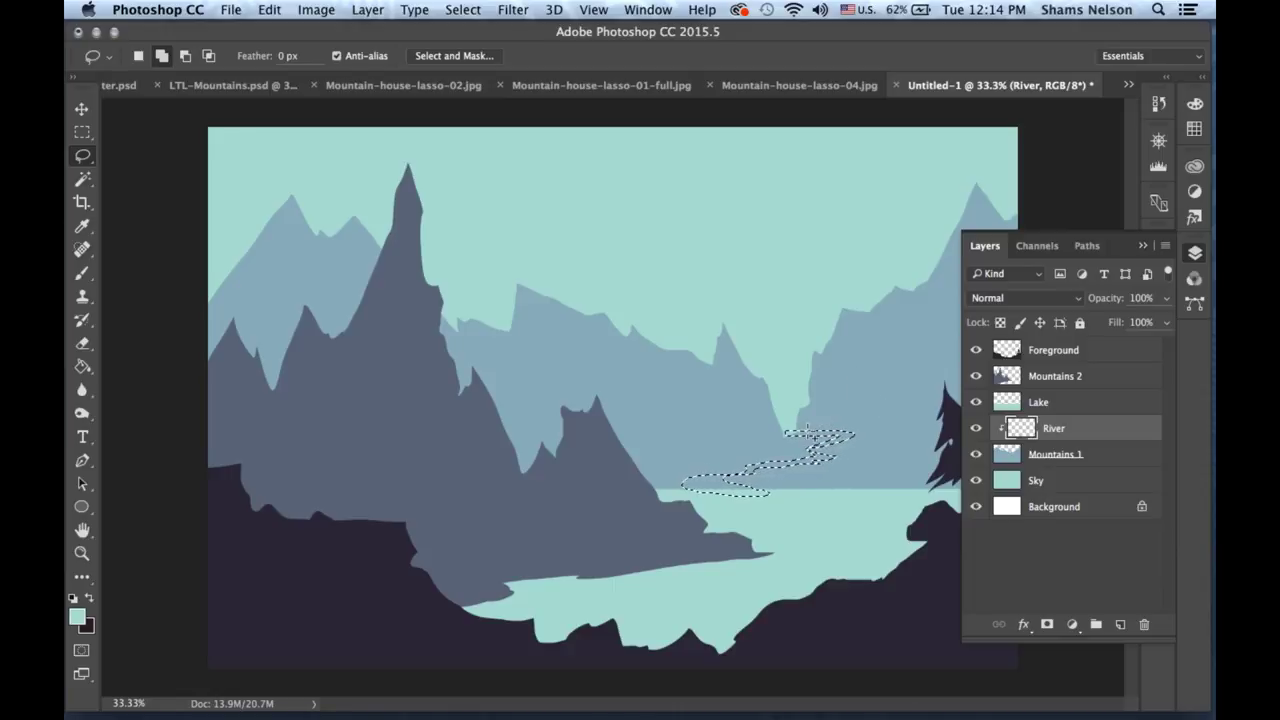
key(alt)
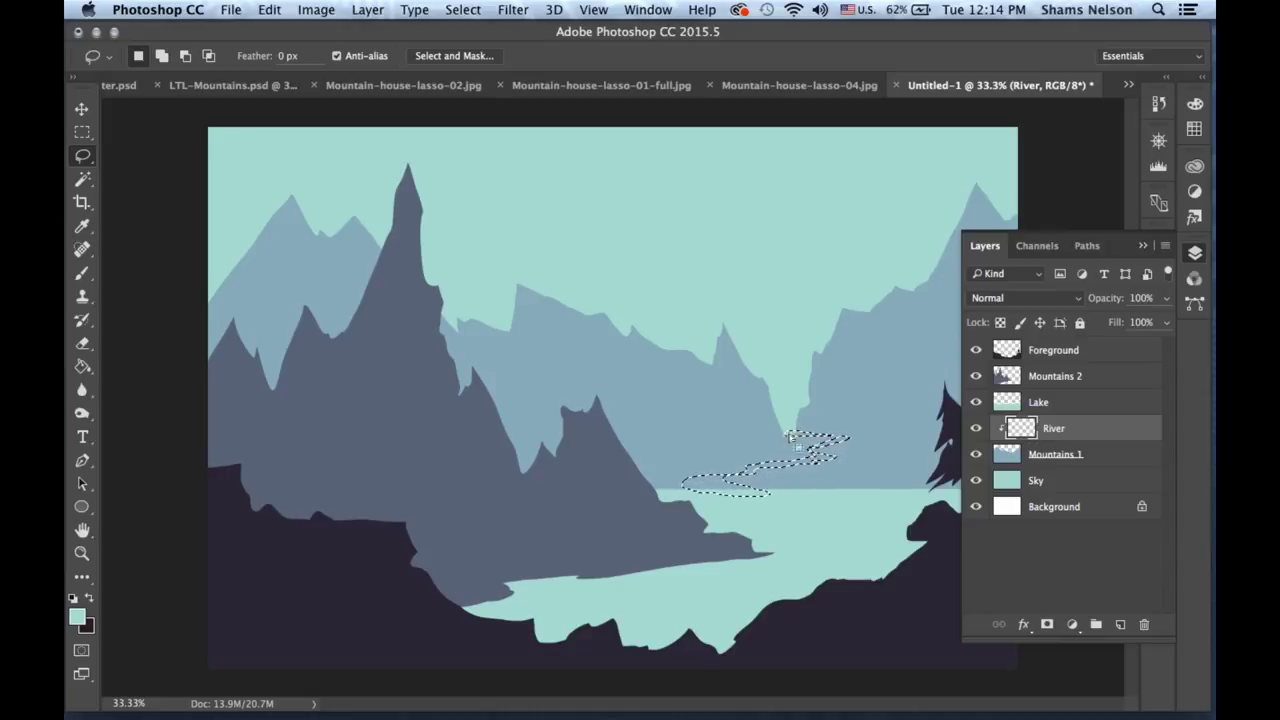
click(84, 272)
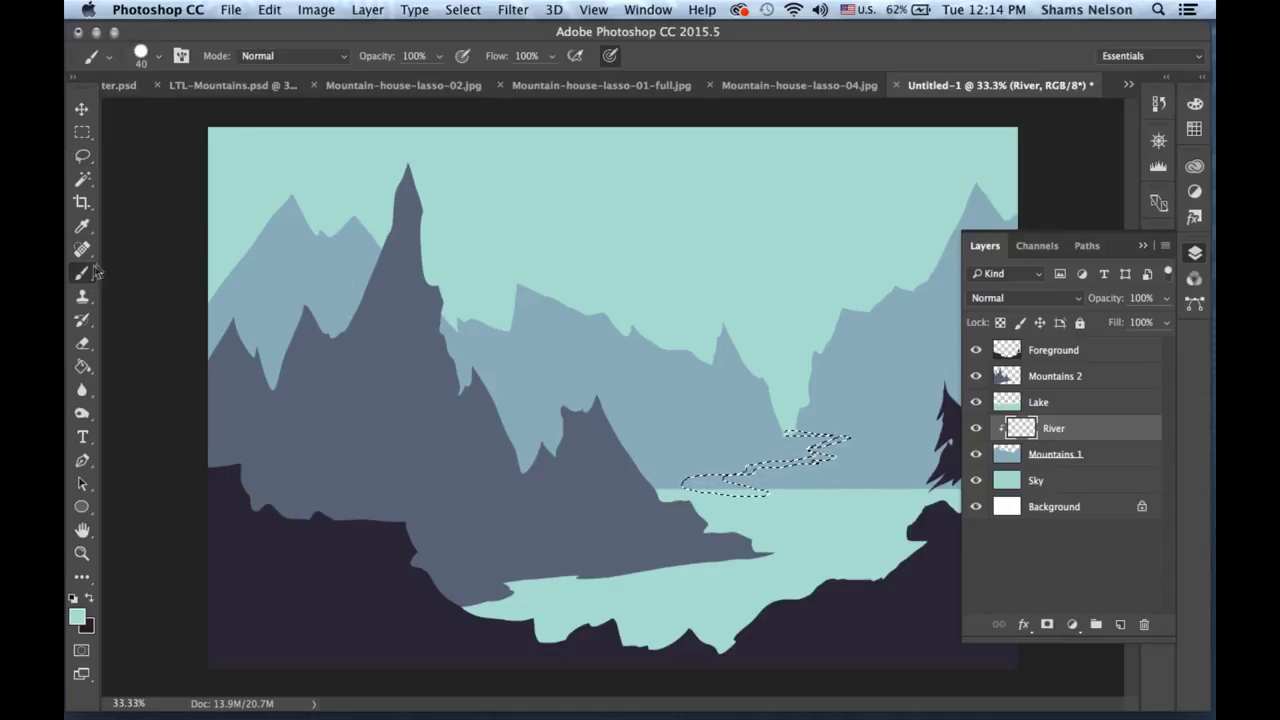
Fill the winding river selection on the River layer with the light teal foreground colour #aadfd6 and deselect.
click(156, 58)
click(157, 60)
click(82, 367)
click(77, 617)
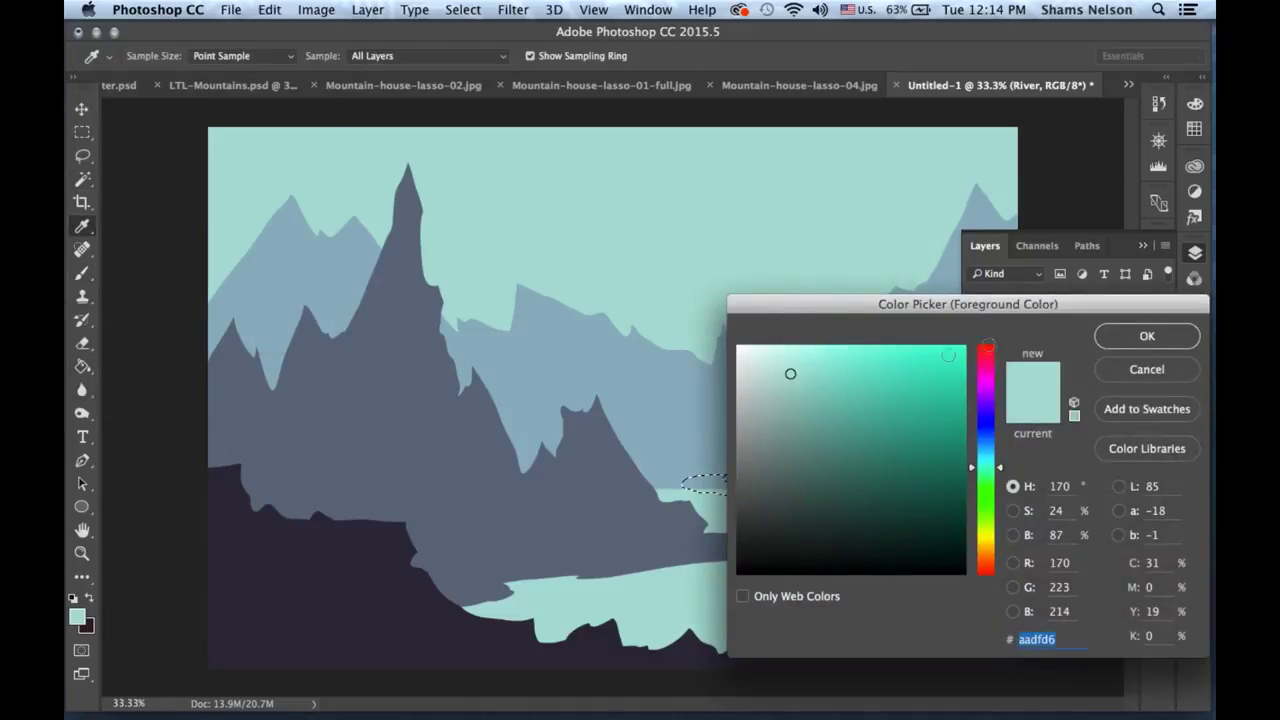
click(1115, 338)
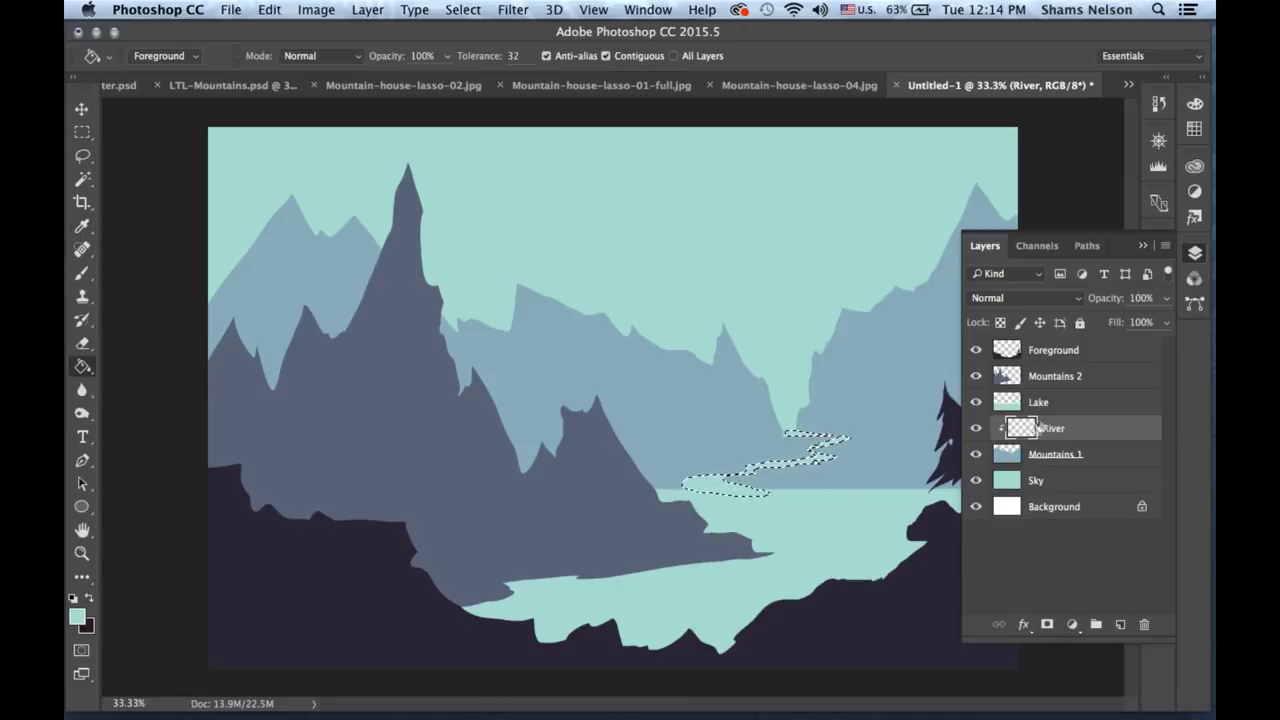
key(alt+BackSpace)
key(super+d)
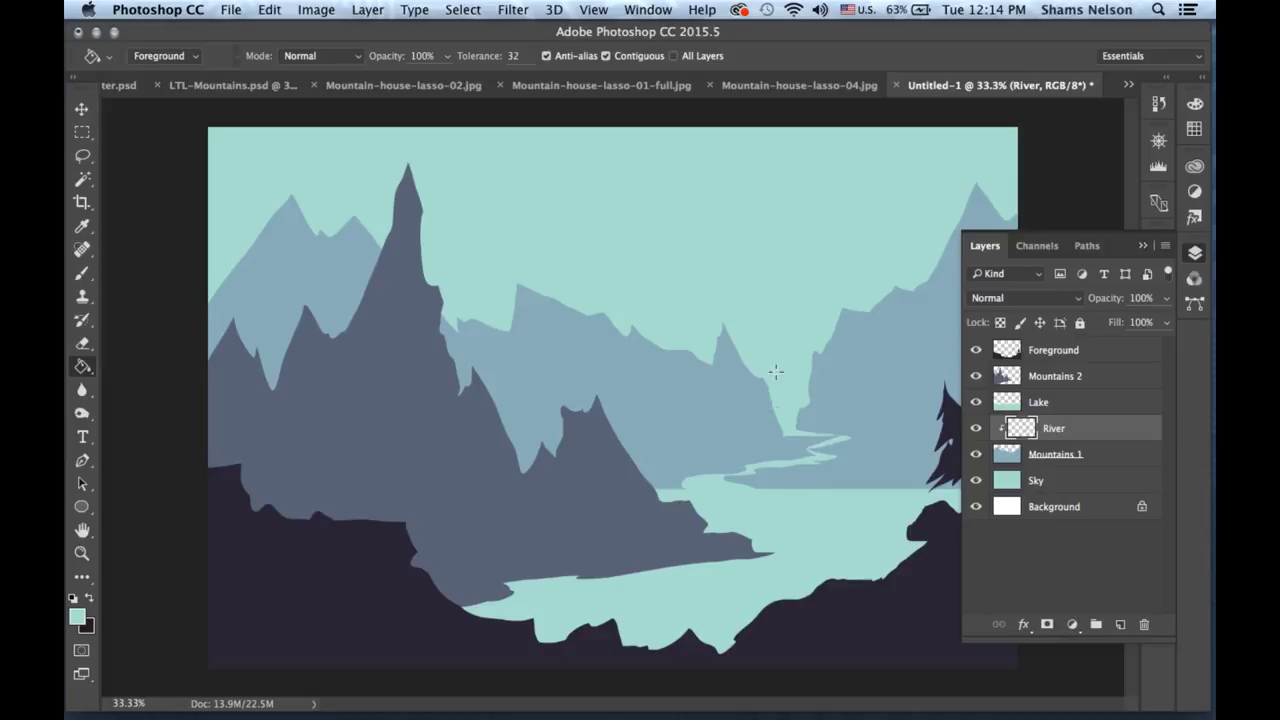
click(1090, 456)
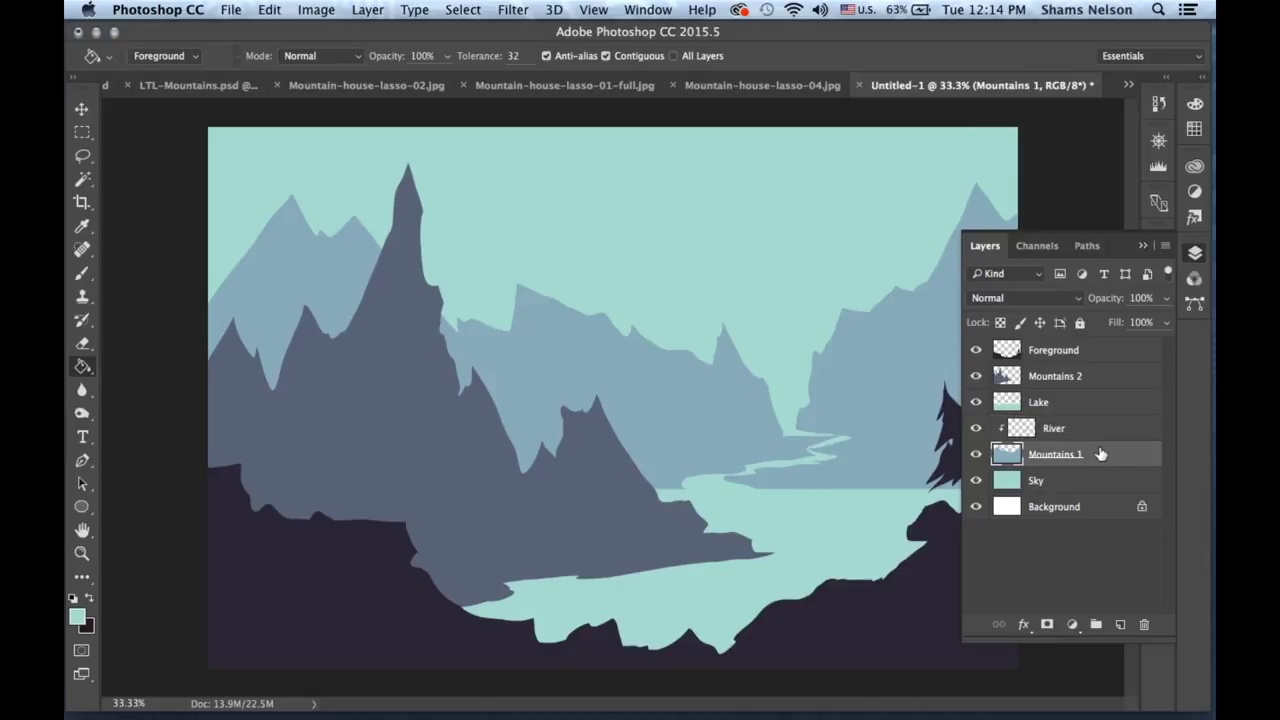
click(1080, 402)
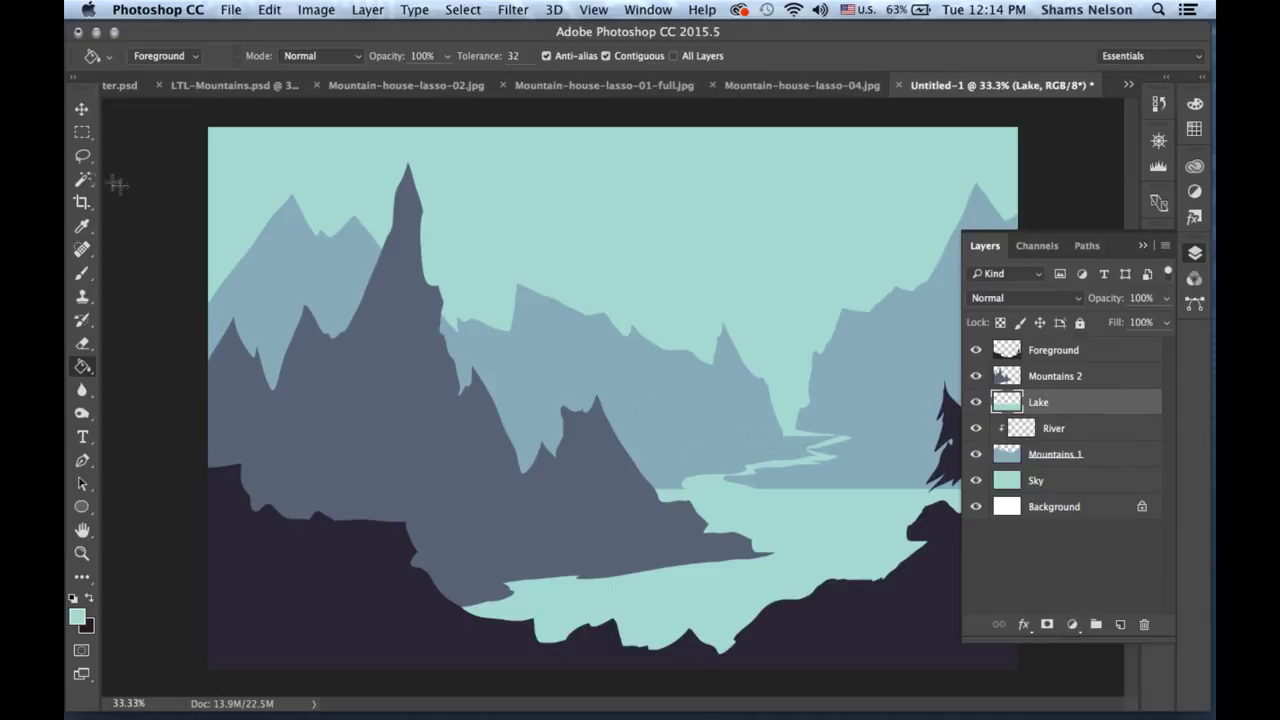
click(83, 156)
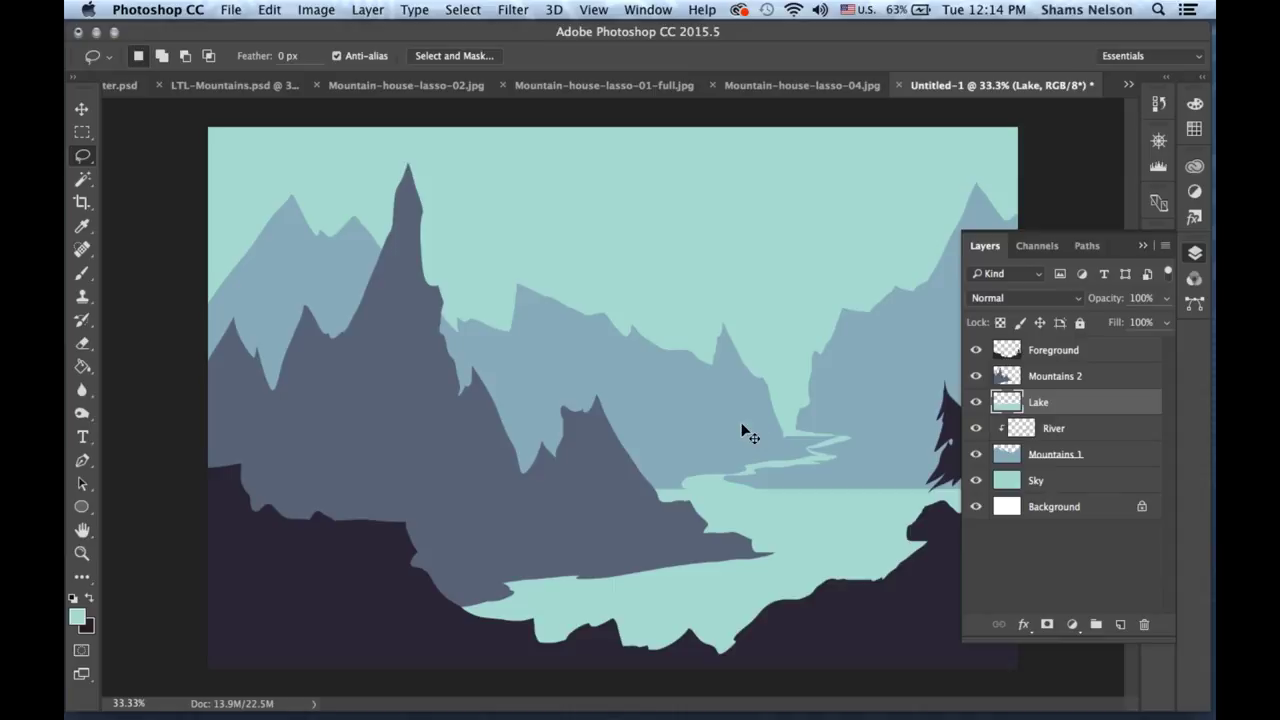
mouse_move(770, 411)
mouse_down()
mouse_move(808, 440)
mouse_move(762, 424)
mouse_move(768, 412)
mouse_up()
click(1076, 432)
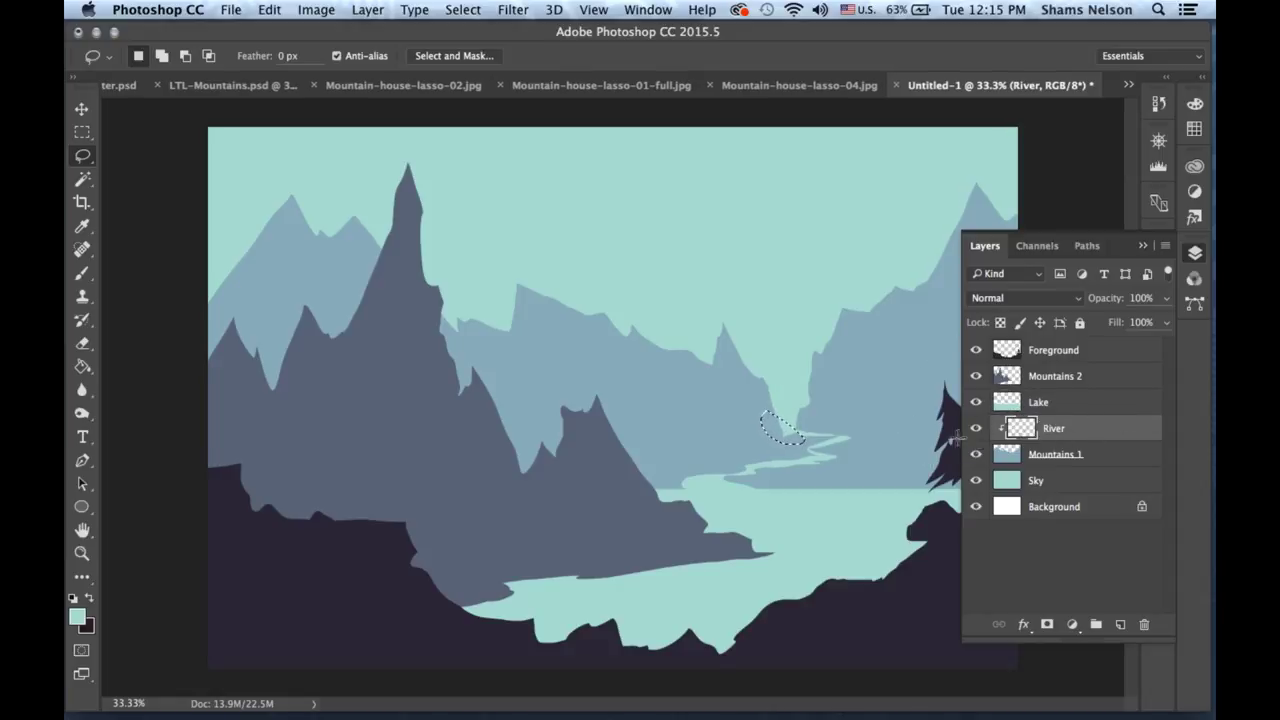
click(846, 420)
Lasso a small branching stream between the river's lower bend and the lake on the River layer and paint it light teal.
click(1194, 252)
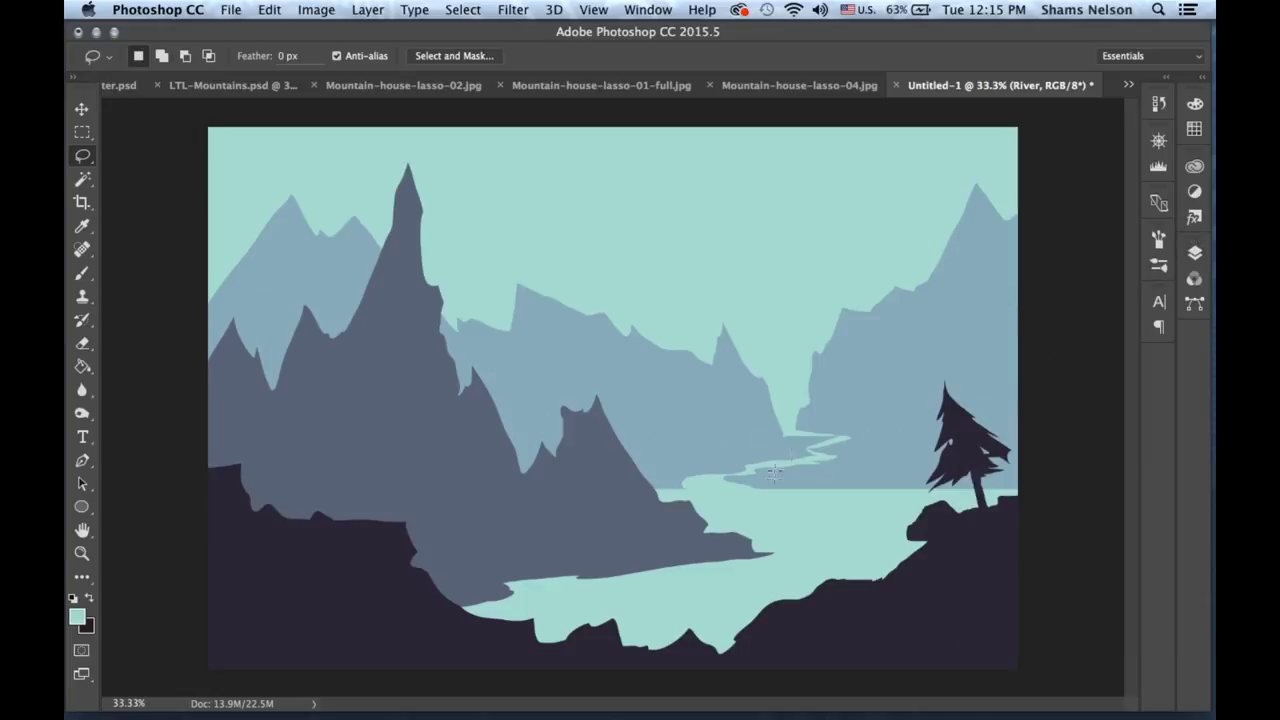
mouse_move(793, 488)
mouse_down()
mouse_move(778, 463)
mouse_move(786, 486)
mouse_up()
key(shift)
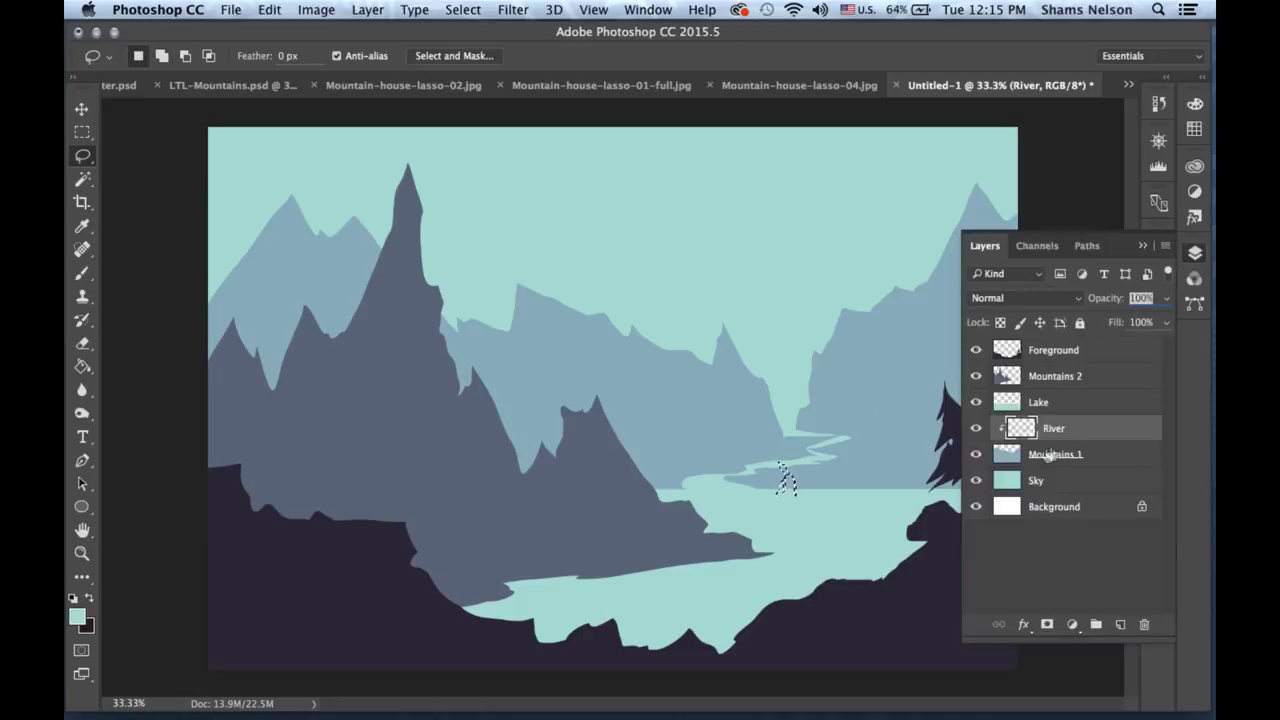
click(82, 273)
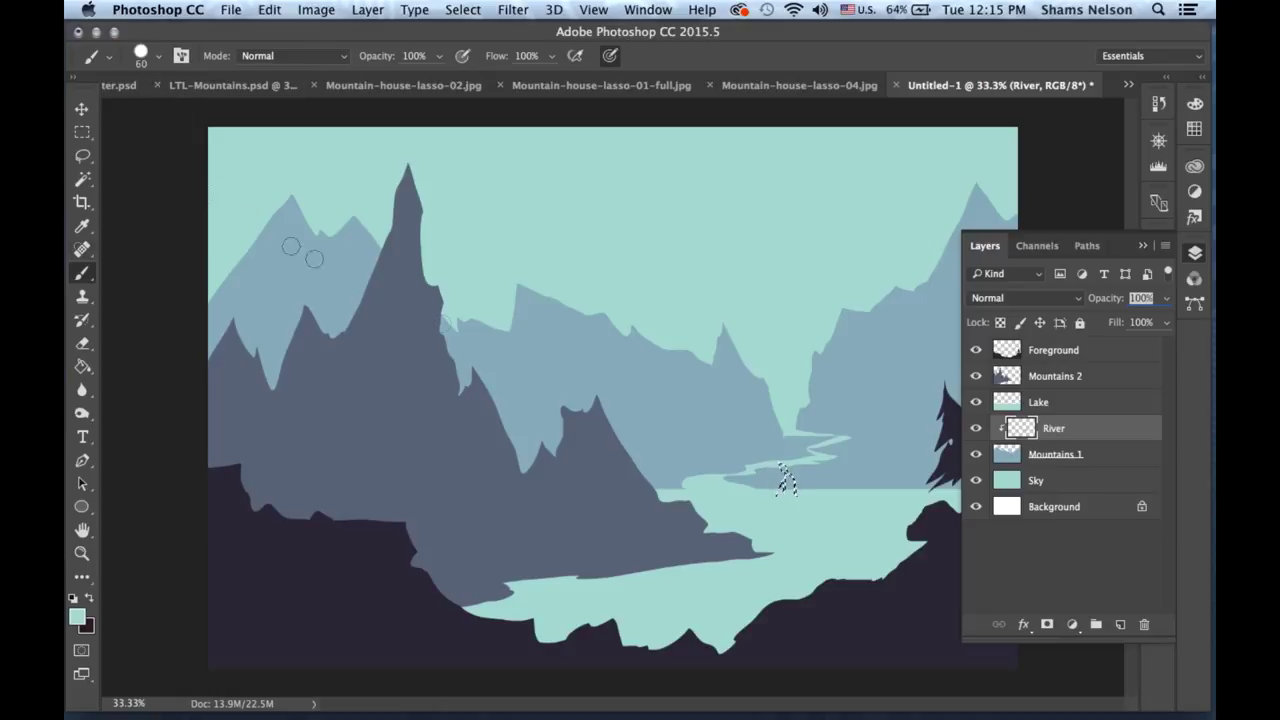
key(super+h)
click(82, 155)
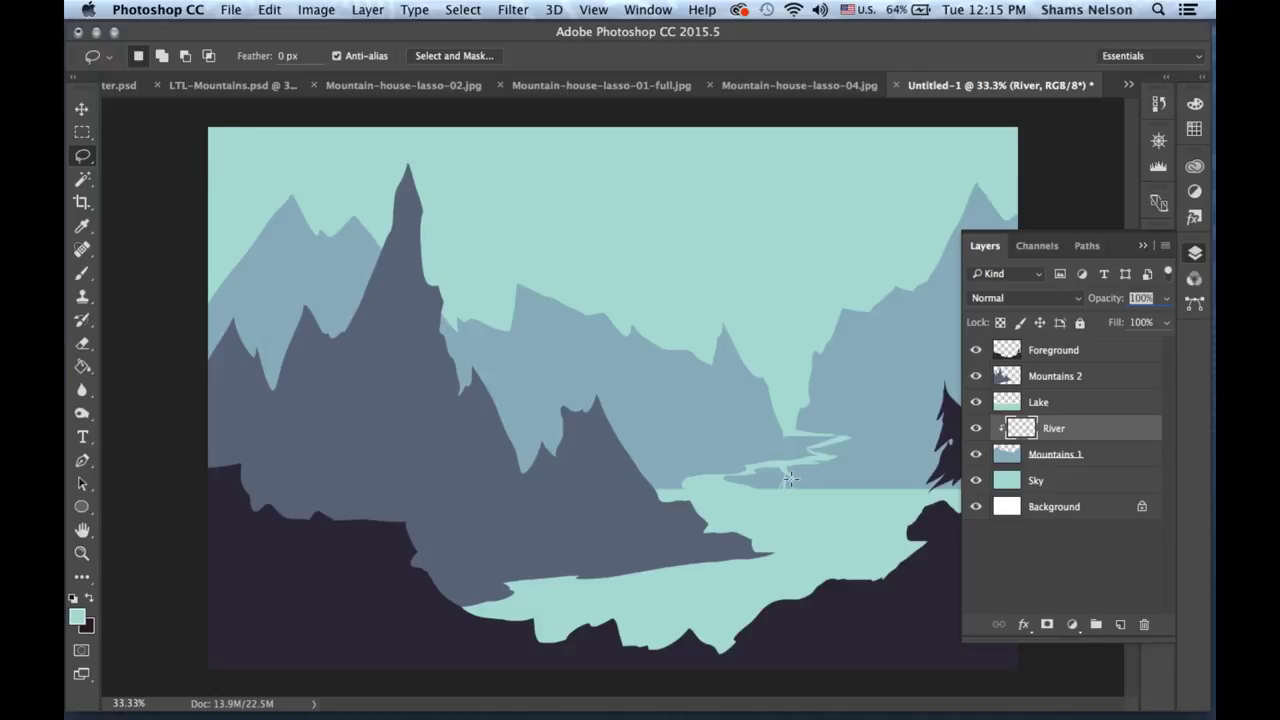
key(shift)
click(83, 272)
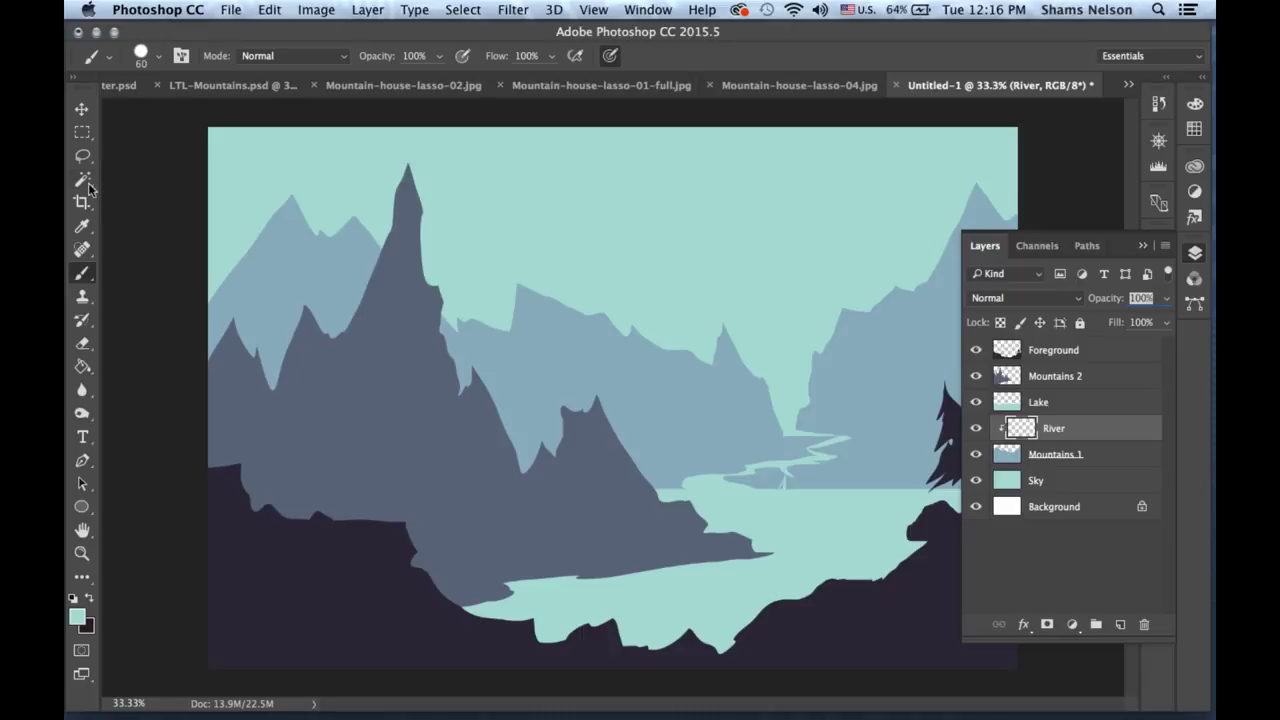
Reduce the brush size and cut the branching stream back to a short stub at the river's lower bend.
key(bracketleft)
key(bracketleft)
key(bracketleft)
key(bracketleft)
key(bracketleft)
Add a clipped layer between Mountains 1 and River and name it Snow.
click(82, 155)
click(1110, 386)
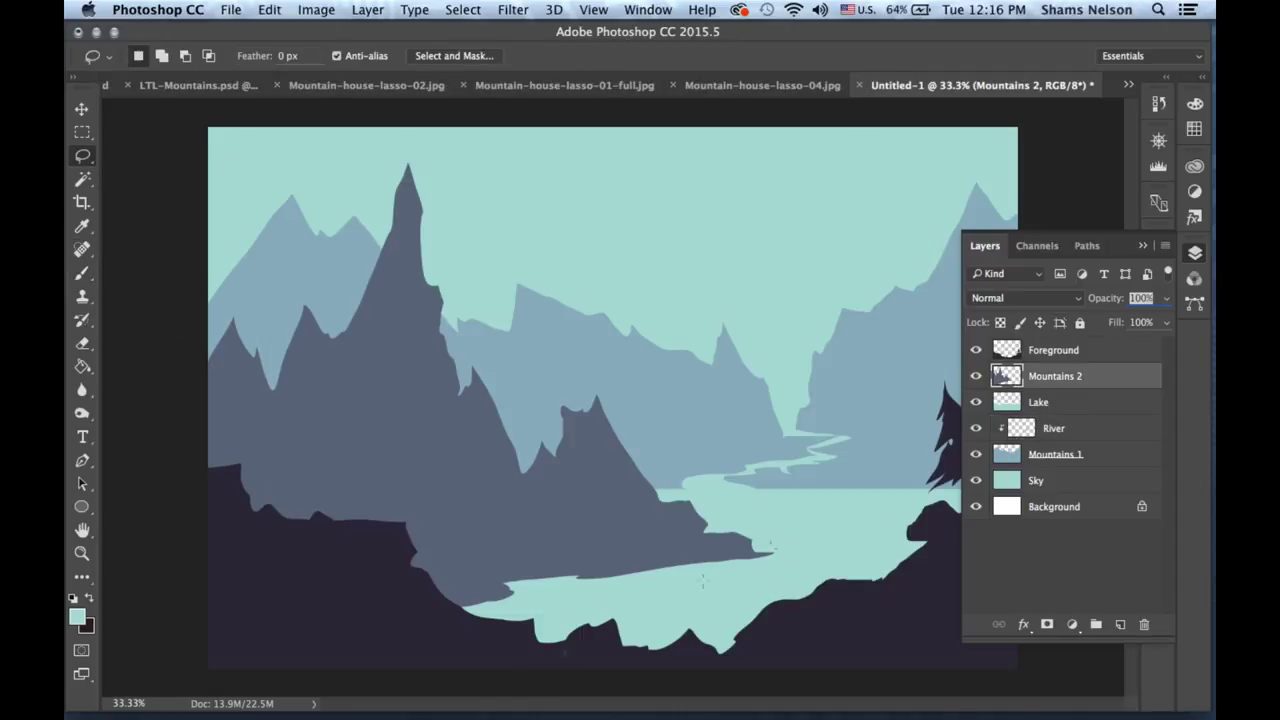
click(1120, 461)
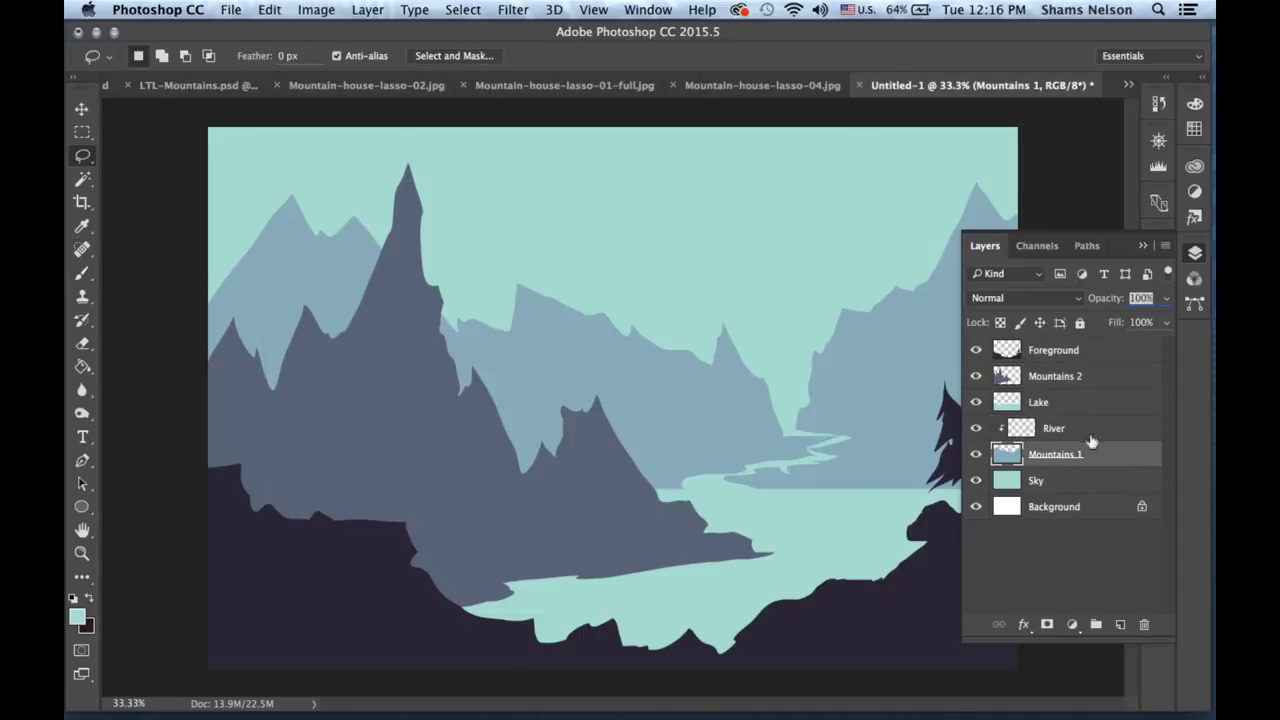
click(1121, 626)
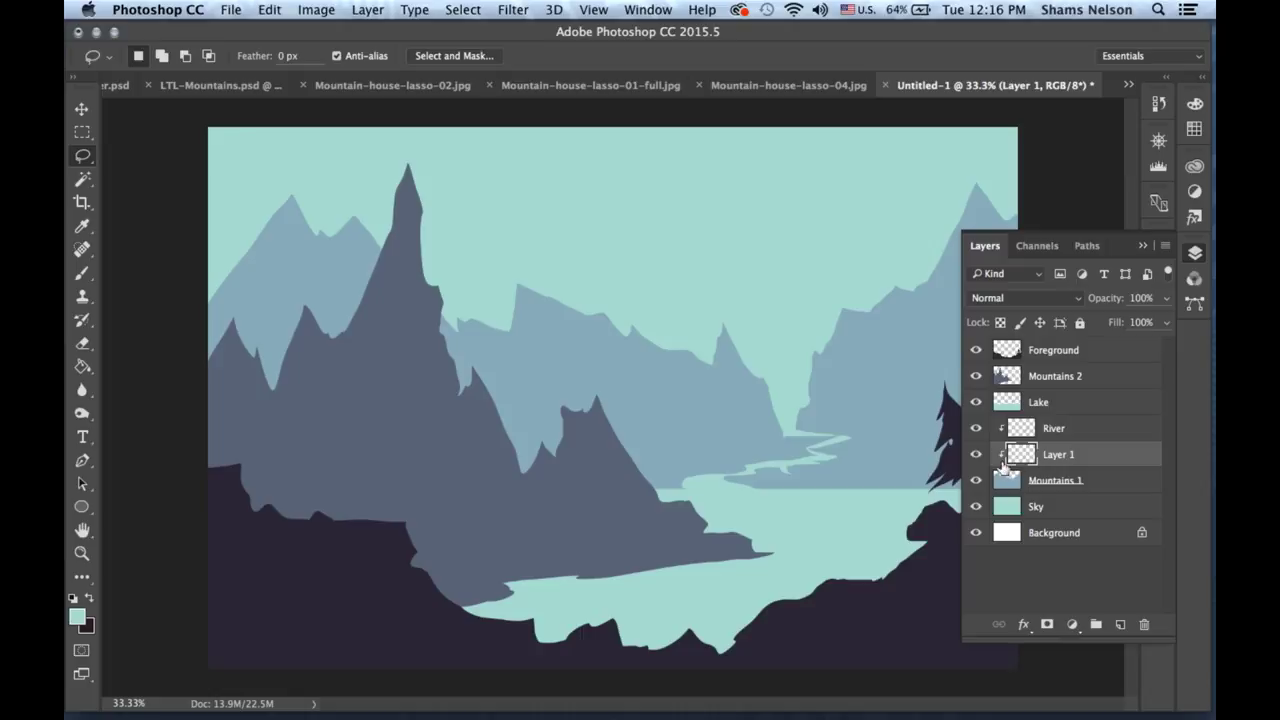
double_click(1060, 456)
text(Snow)
key(Return)
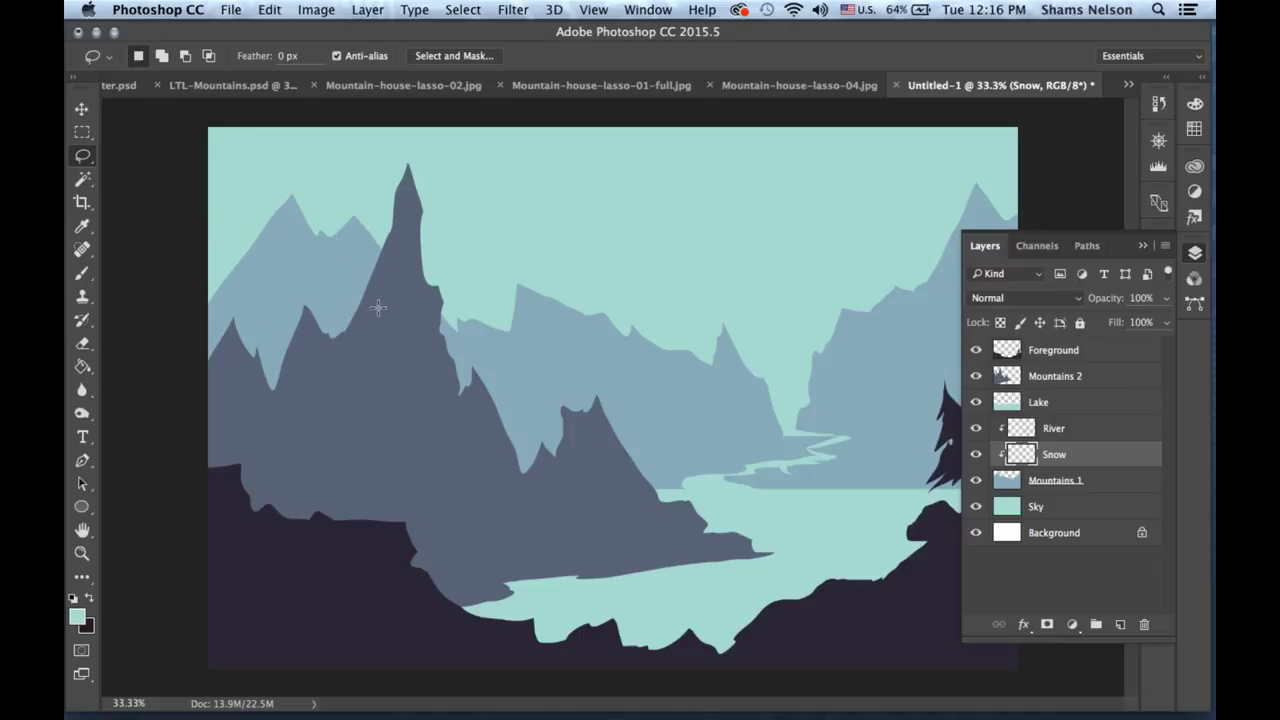
Lasso a jagged snow cap around the leftmost distant peak and hide the Mountains 2 and Foreground layers.
mouse_move(254, 221)
mouse_down()
mouse_move(243, 281)
mouse_move(268, 248)
mouse_move(258, 284)
mouse_move(280, 254)
mouse_move(292, 278)
mouse_move(310, 272)
mouse_move(296, 237)
mouse_move(333, 265)
mouse_move(290, 185)
mouse_move(263, 203)
mouse_up()
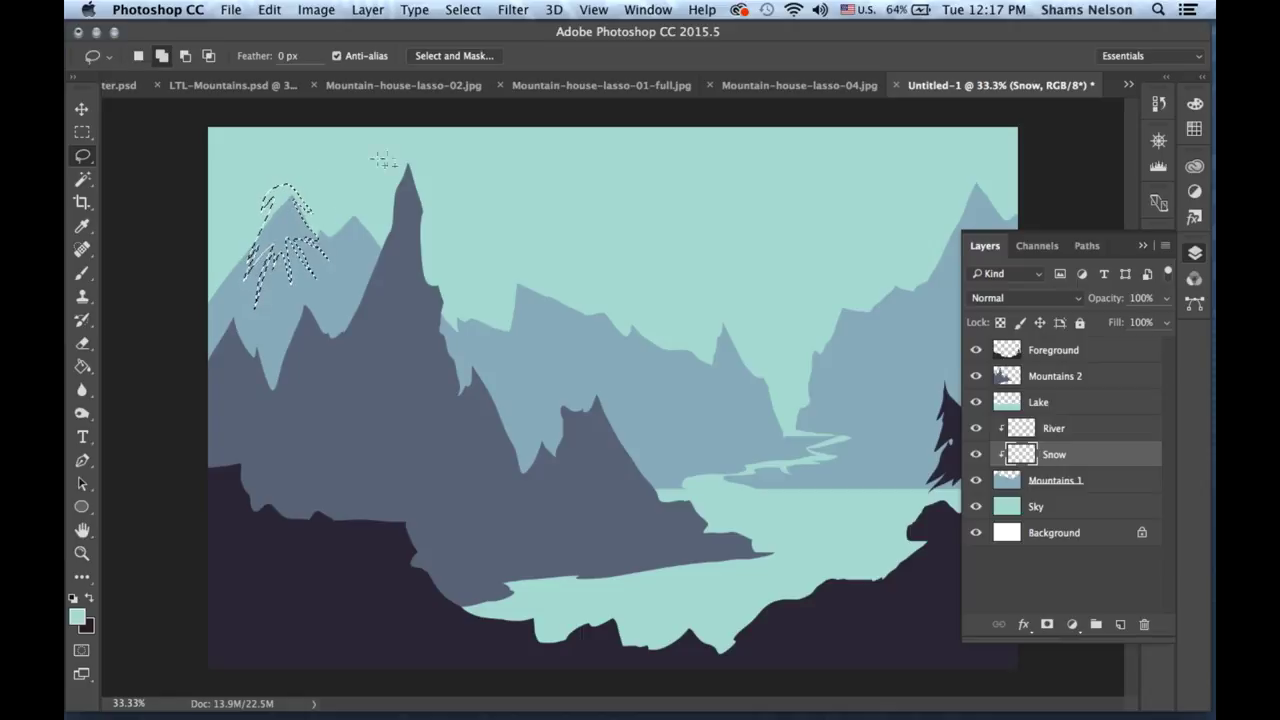
click(1006, 376)
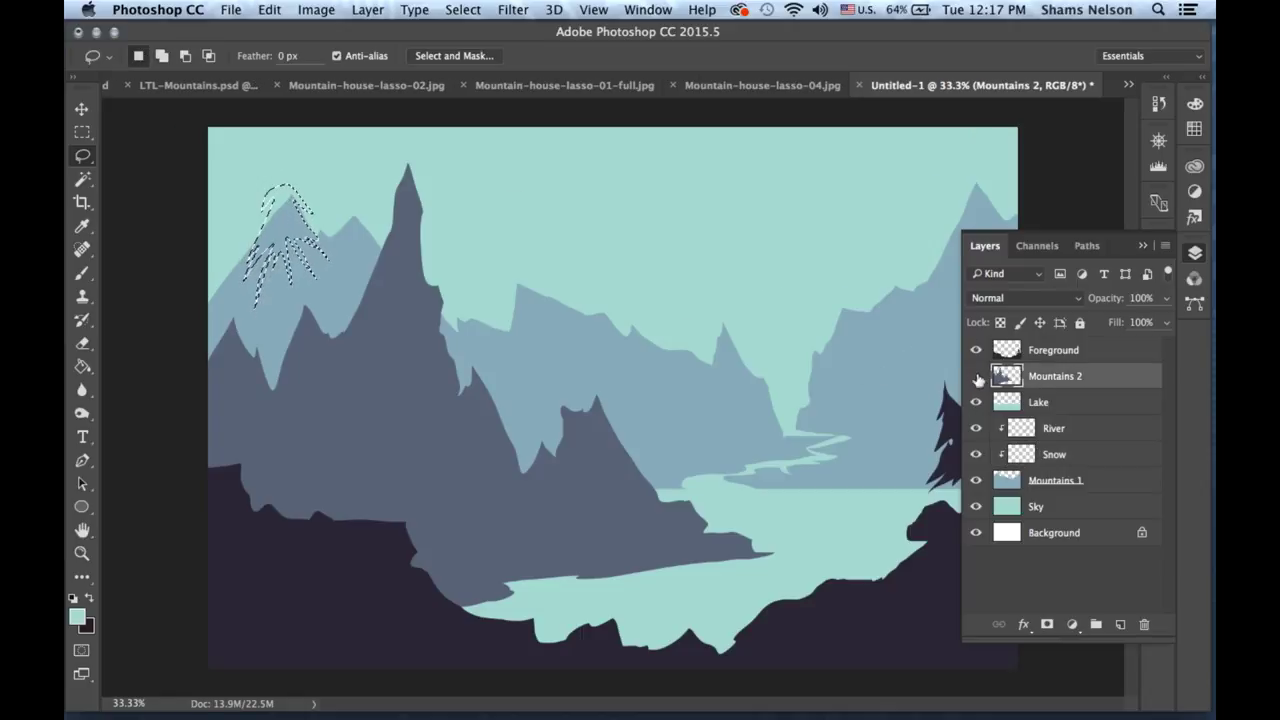
click(976, 376)
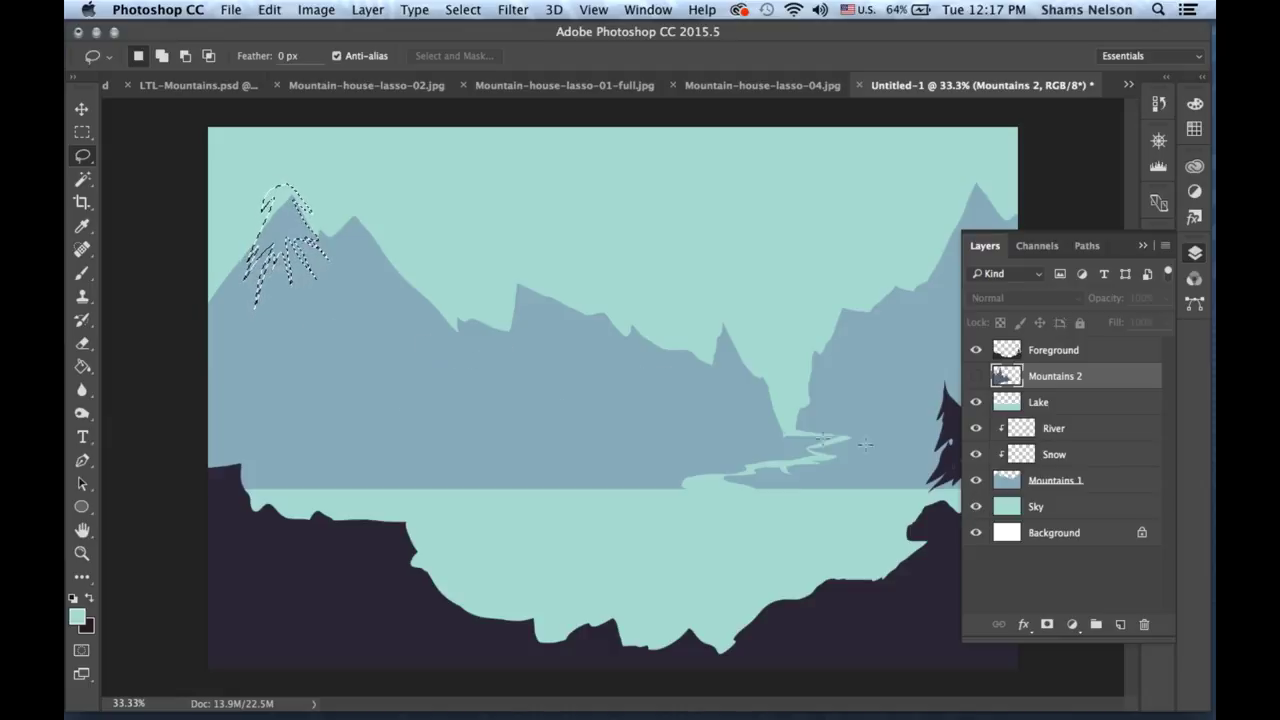
click(975, 355)
Add jagged snow patches to the selection on the left mountain's outer edge, middle slope and second peak.
key(shift)
mouse_move(228, 318)
mouse_down()
mouse_move(213, 348)
mouse_move(222, 375)
mouse_up()
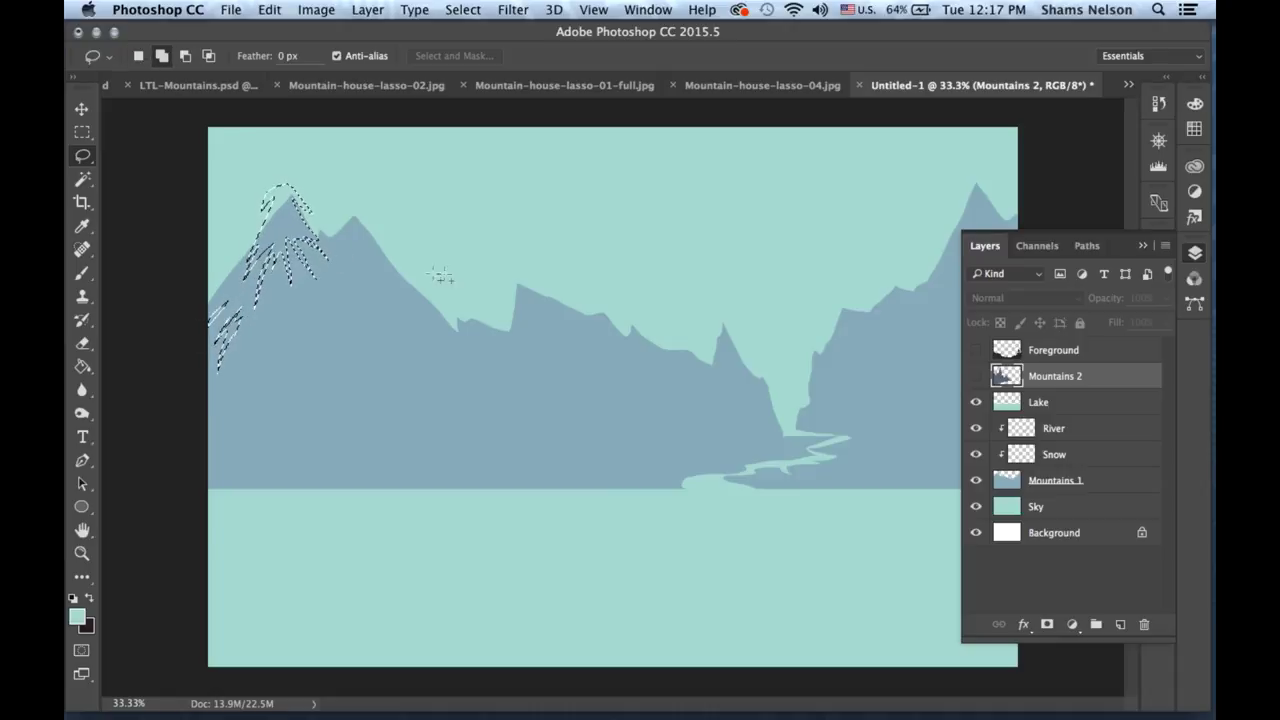
mouse_move(340, 328)
mouse_down()
mouse_move(372, 359)
mouse_move(314, 322)
mouse_up()
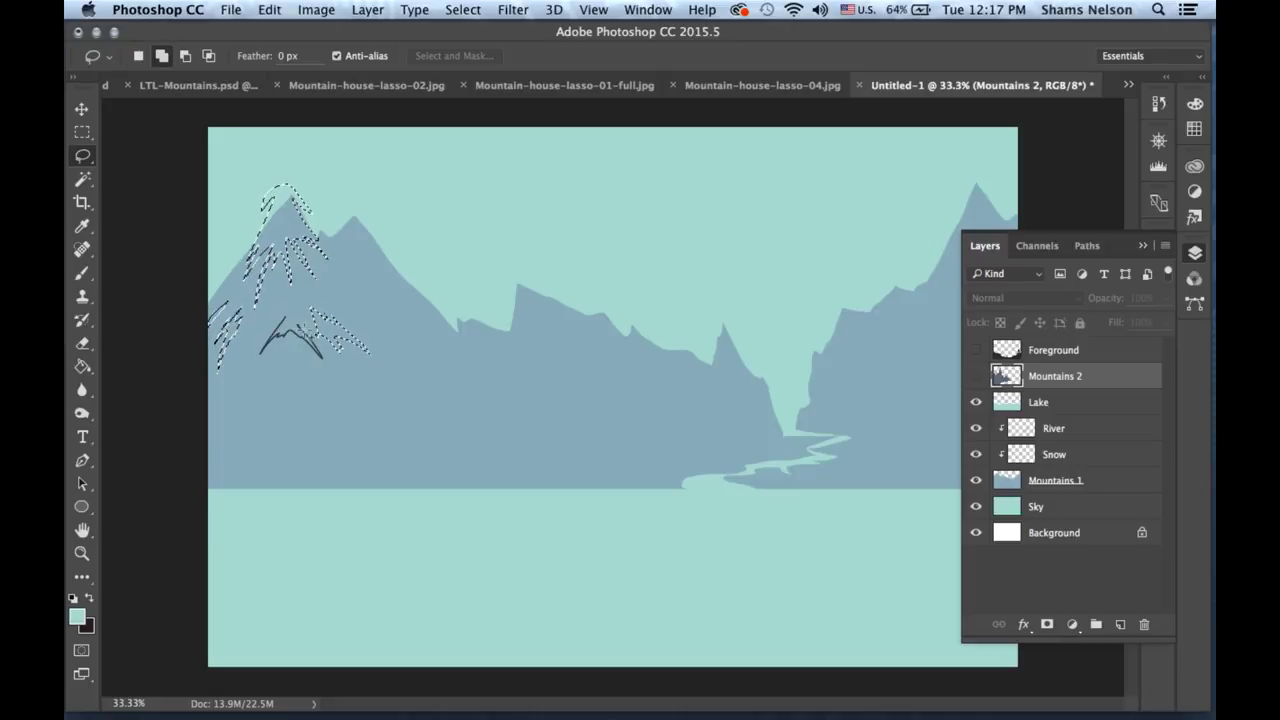
drag(285, 316, 287, 318)
mouse_move(336, 225)
mouse_down()
mouse_move(394, 293)
mouse_move(373, 258)
mouse_move(412, 288)
mouse_move(353, 207)
mouse_move(340, 244)
mouse_up()
mouse_move(397, 283)
mouse_down()
mouse_move(425, 317)
mouse_move(340, 298)
mouse_move(352, 290)
mouse_move(386, 314)
mouse_up()
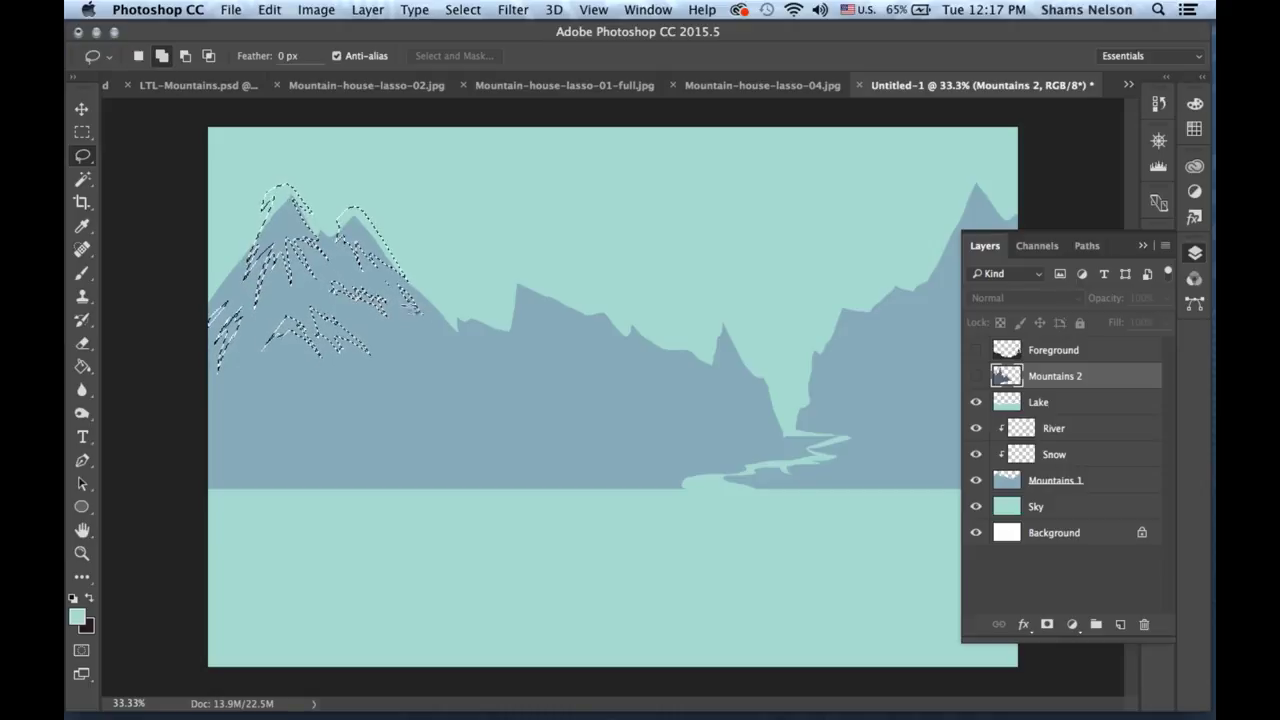
Extend the snow selection with streaks on the left mountain's lower slopes and on the steep-sided middle peak beside it.
mouse_move(407, 362)
mouse_down()
mouse_move(474, 382)
mouse_move(411, 348)
mouse_move(381, 388)
mouse_move(409, 370)
mouse_move(358, 396)
mouse_move(418, 323)
mouse_up()
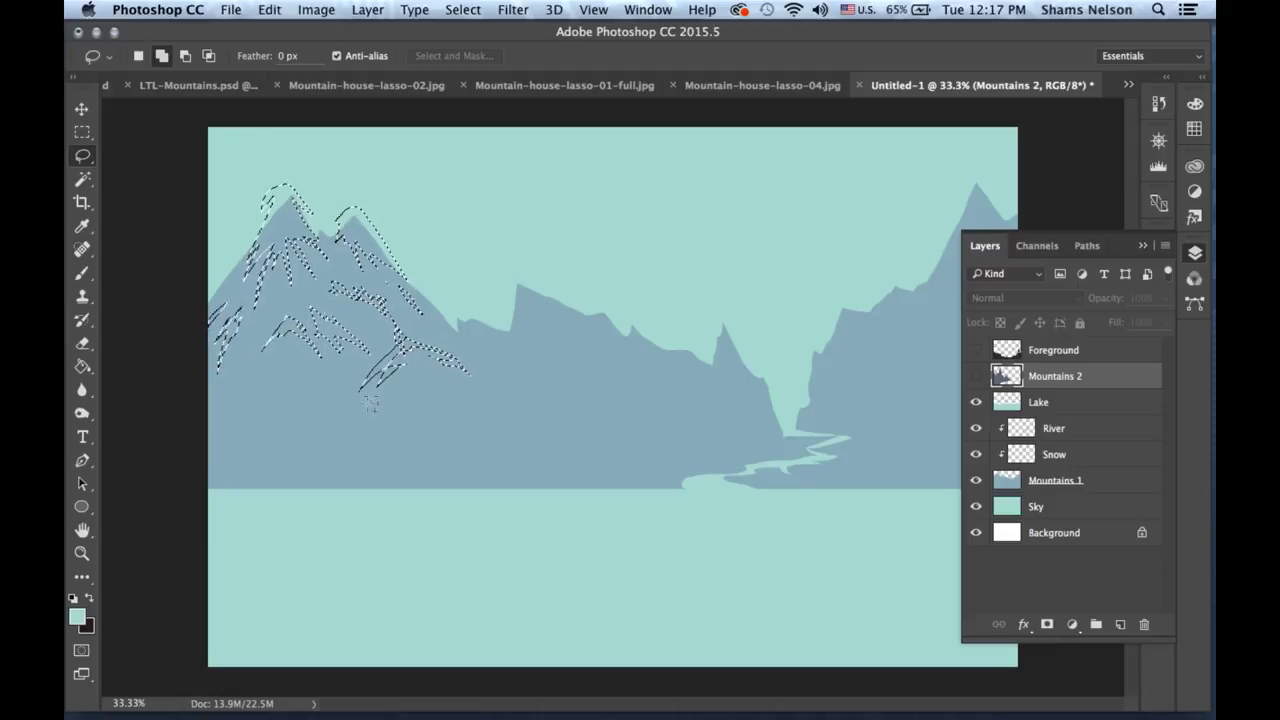
mouse_move(391, 407)
mouse_down()
mouse_move(432, 382)
mouse_move(481, 416)
mouse_up()
drag(434, 373, 397, 408)
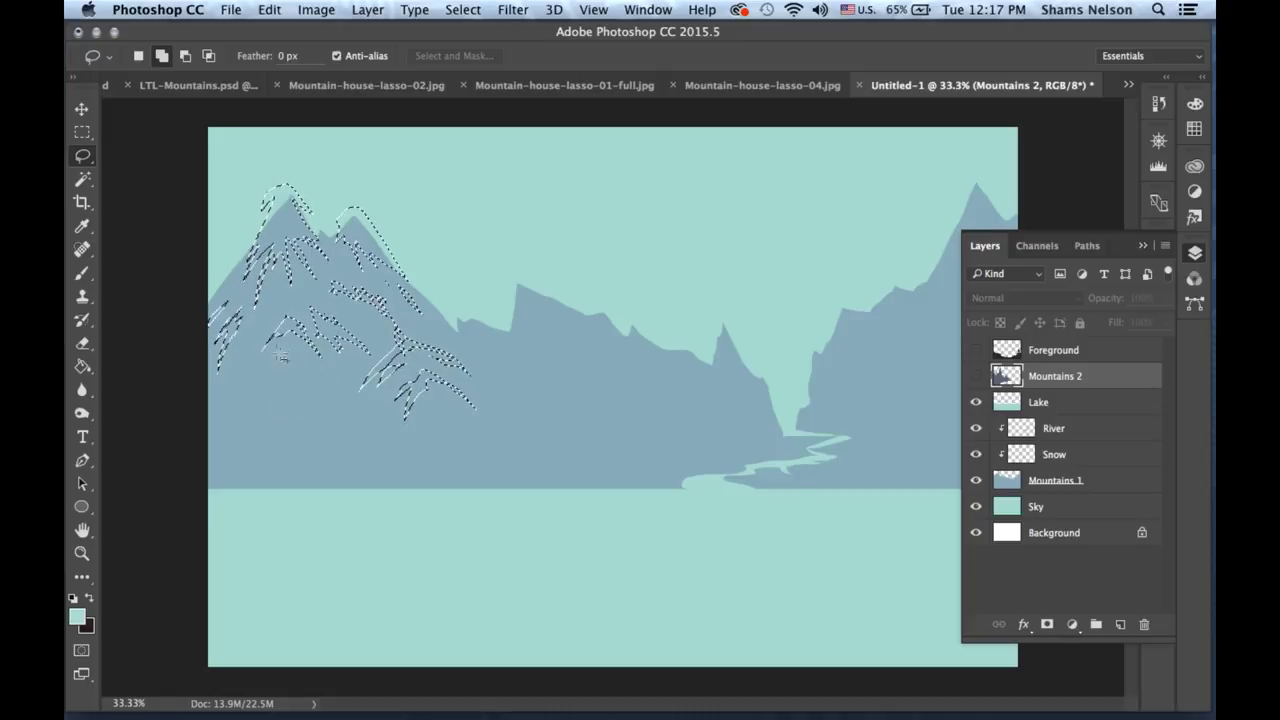
mouse_move(243, 377)
mouse_down()
mouse_move(220, 400)
mouse_move(256, 366)
mouse_move(243, 378)
mouse_up()
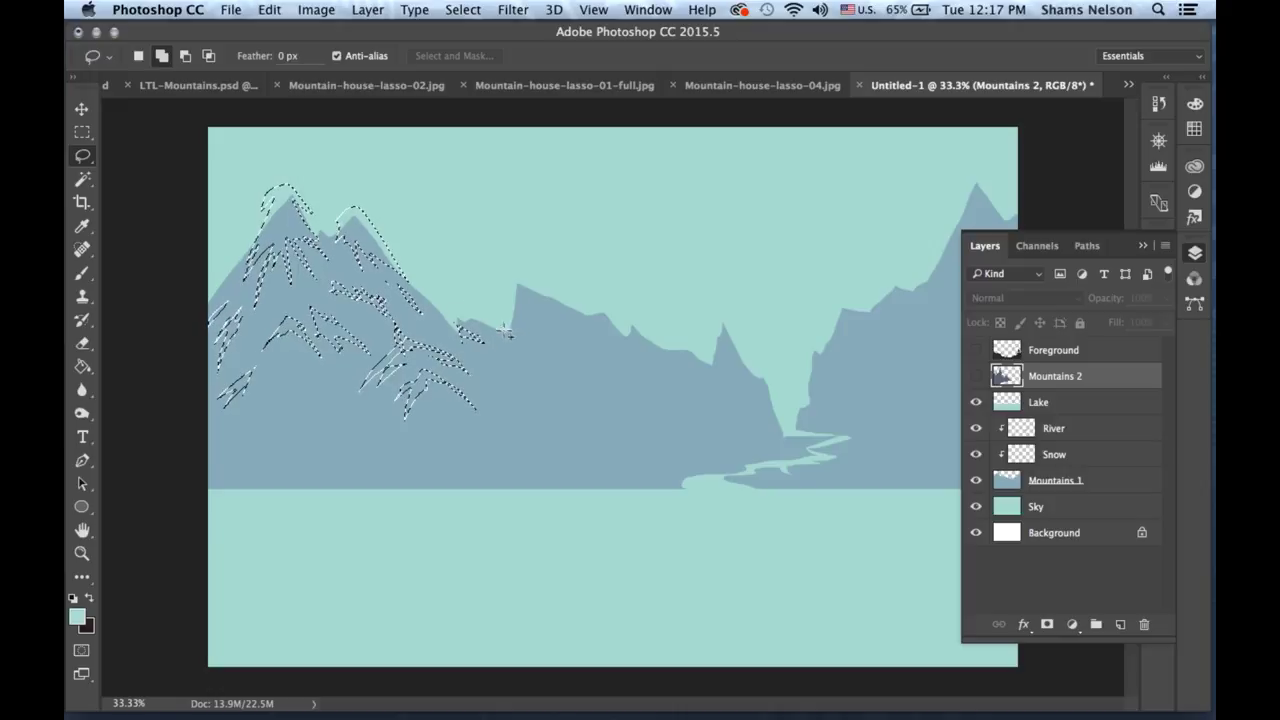
mouse_move(517, 354)
mouse_down()
mouse_move(566, 350)
mouse_move(547, 333)
mouse_move(516, 352)
mouse_up()
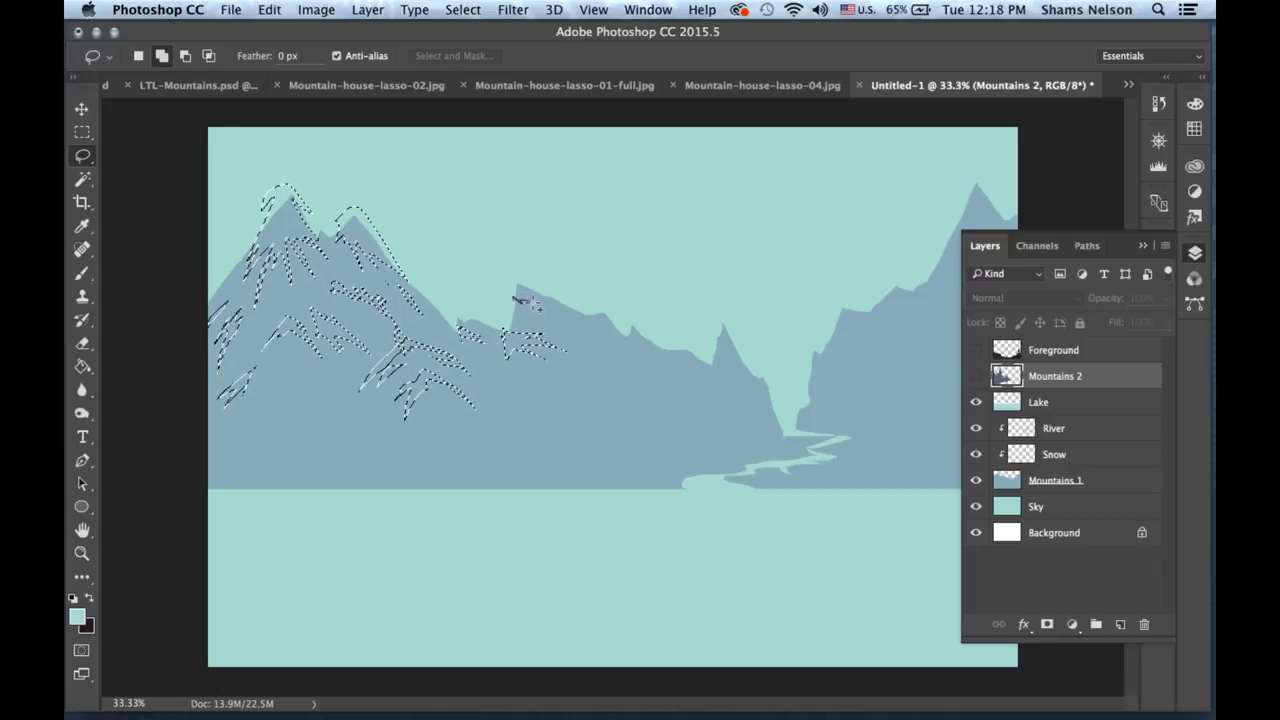
drag(511, 295, 513, 297)
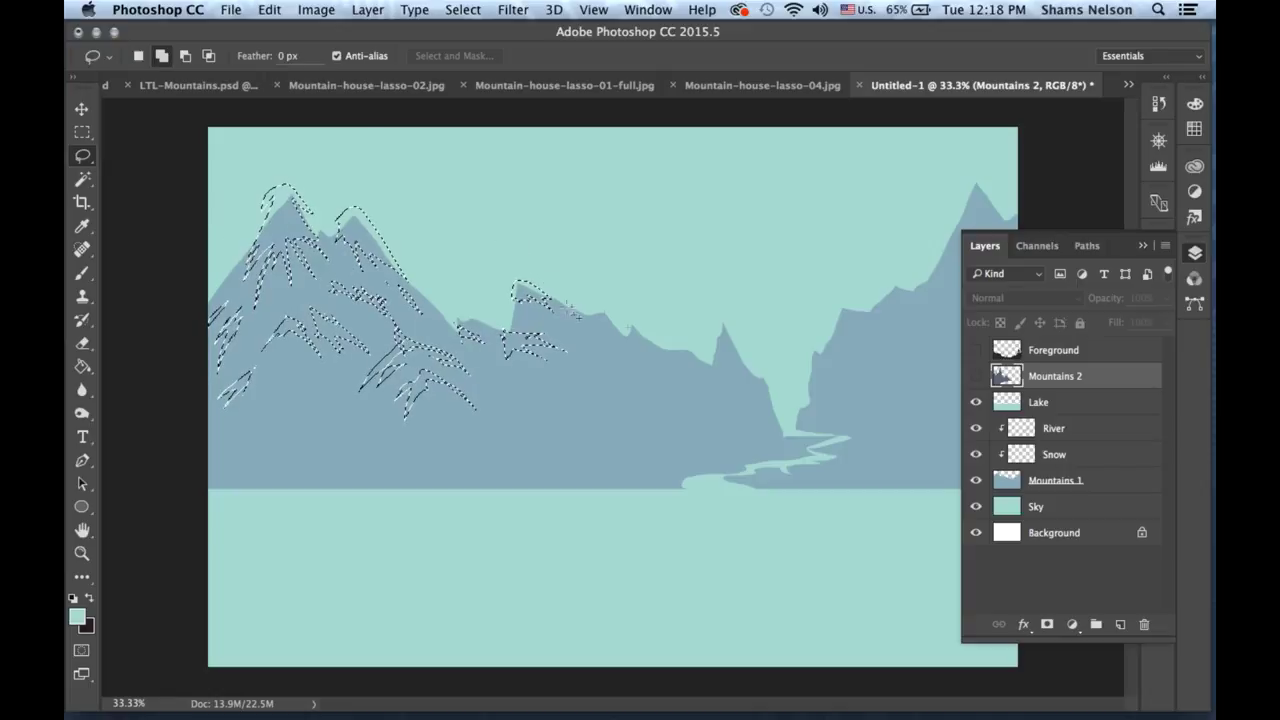
Activate the Snow layer and add snow patches to the selection along the middle ridge up to the pointed peak beside the notch.
click(1080, 456)
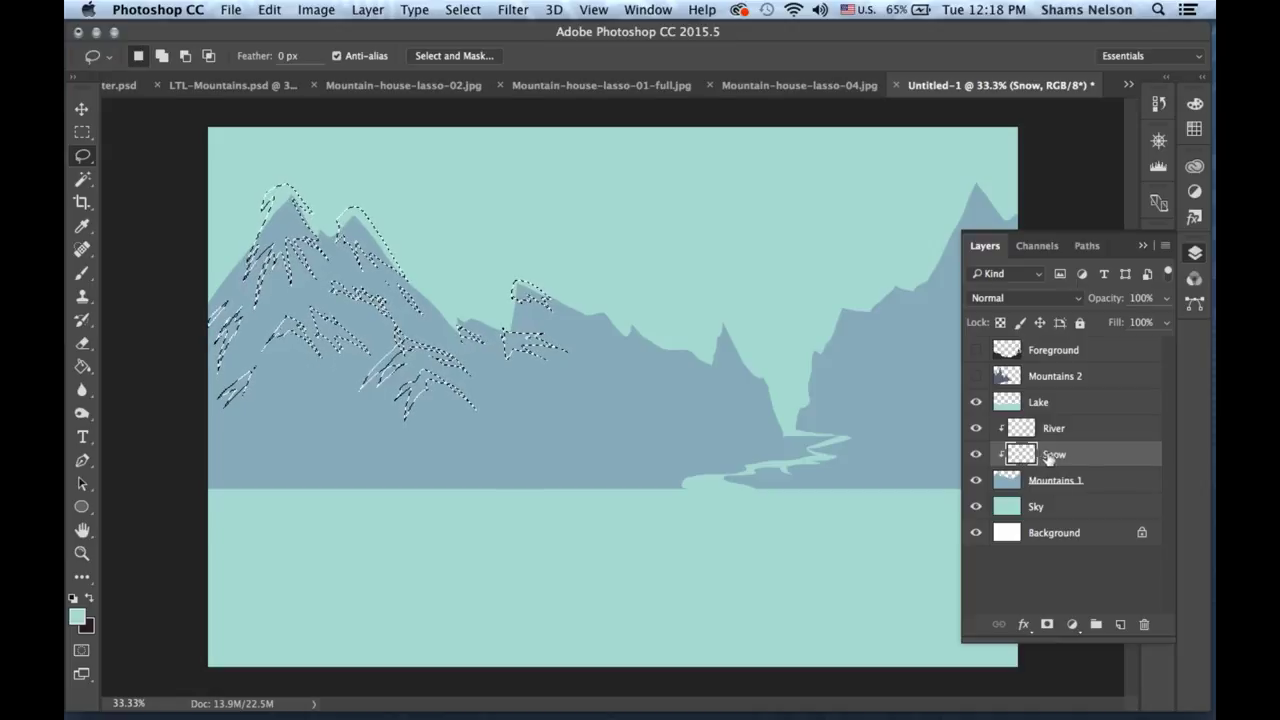
key(shift)
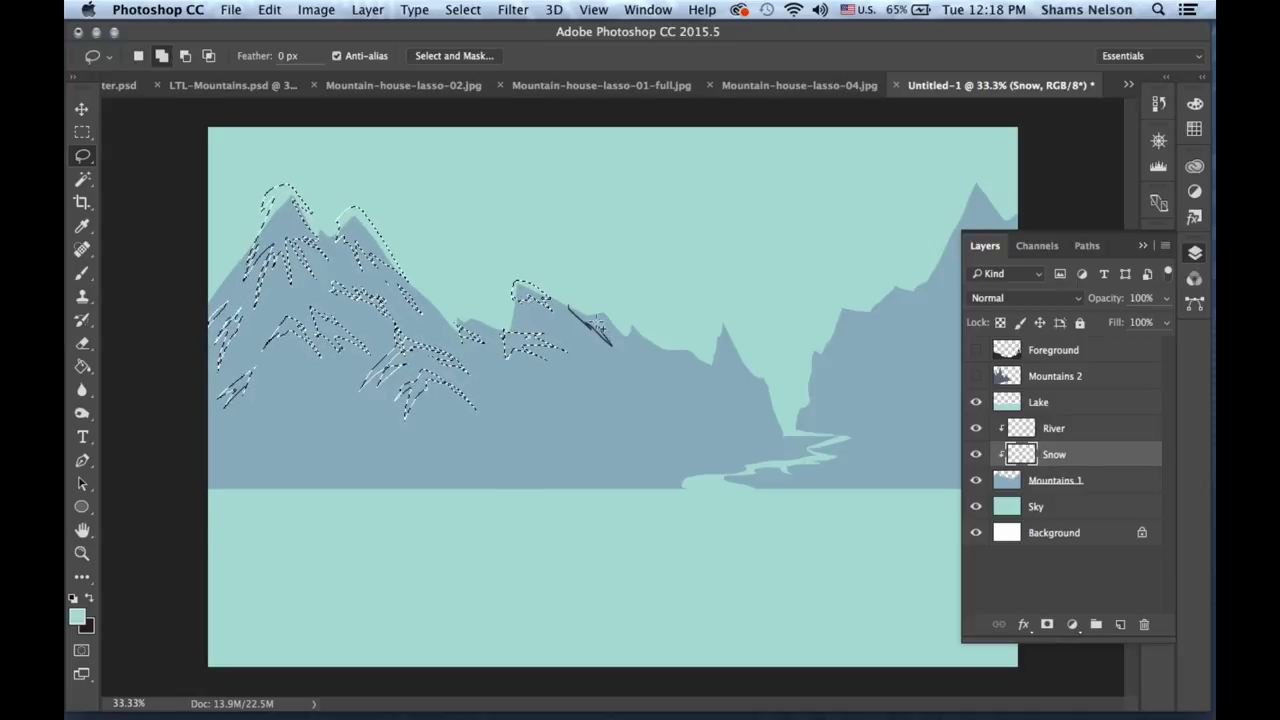
drag(580, 303, 580, 305)
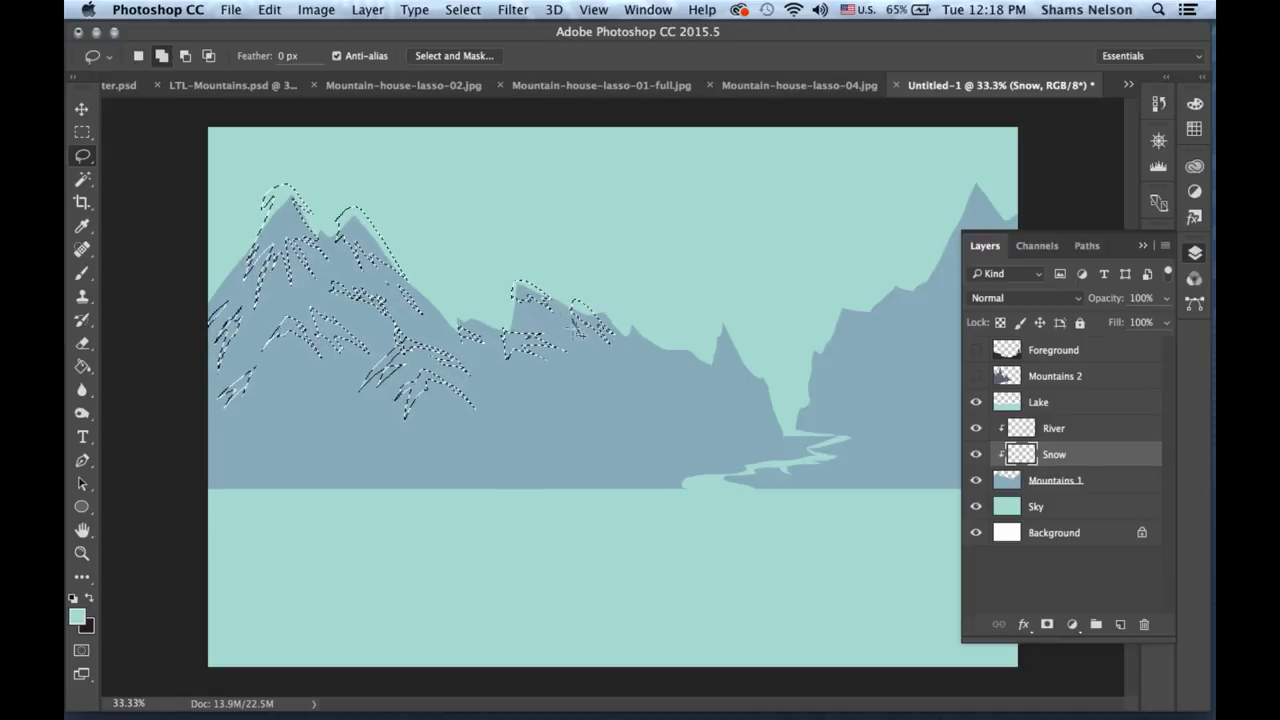
mouse_move(625, 328)
mouse_down()
mouse_move(664, 370)
mouse_move(624, 365)
mouse_move(628, 353)
mouse_move(572, 378)
mouse_up()
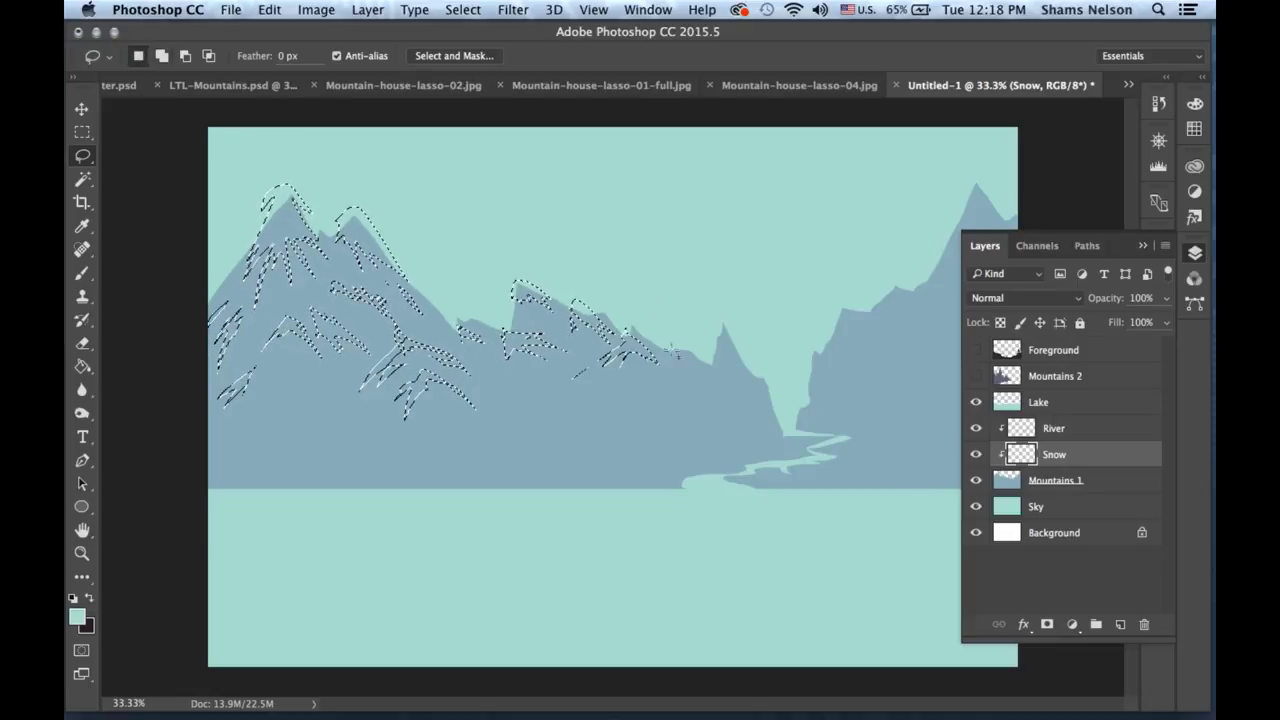
mouse_move(702, 354)
mouse_down()
mouse_move(754, 400)
mouse_move(701, 358)
mouse_move(741, 348)
mouse_move(727, 316)
mouse_move(712, 352)
mouse_up()
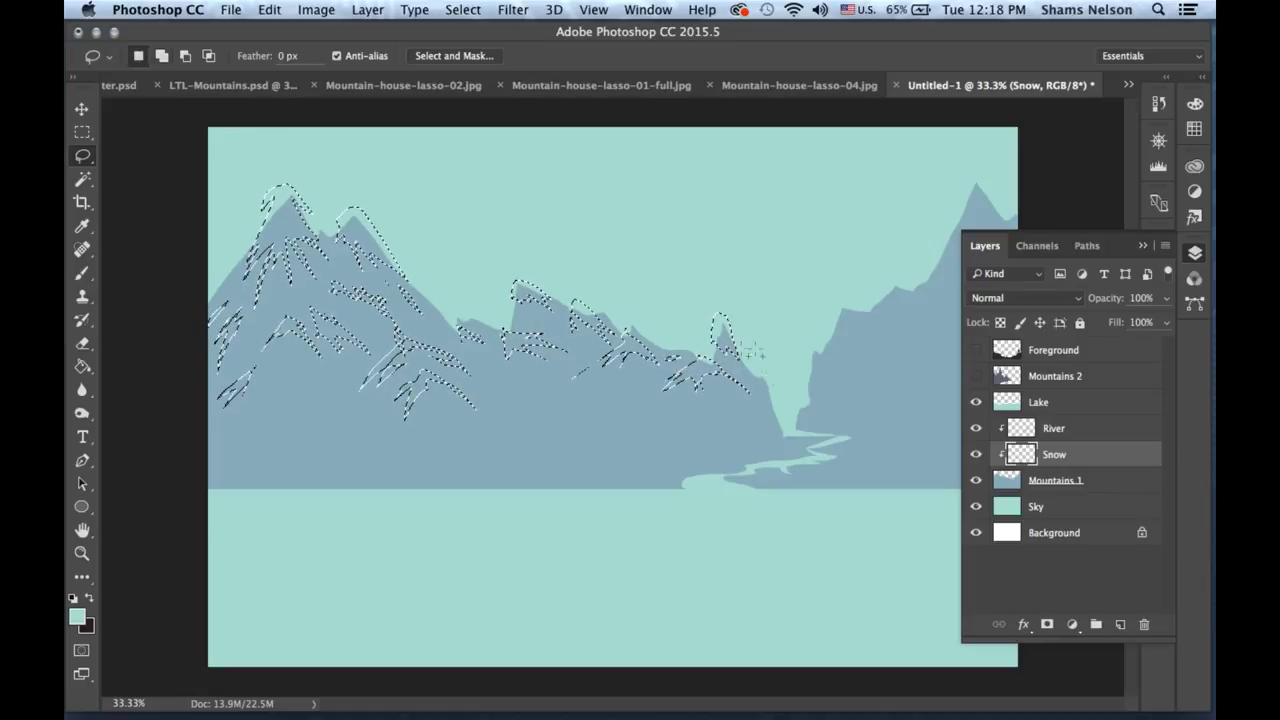
mouse_move(637, 391)
mouse_down()
mouse_move(602, 402)
mouse_move(625, 402)
mouse_move(598, 391)
mouse_up()
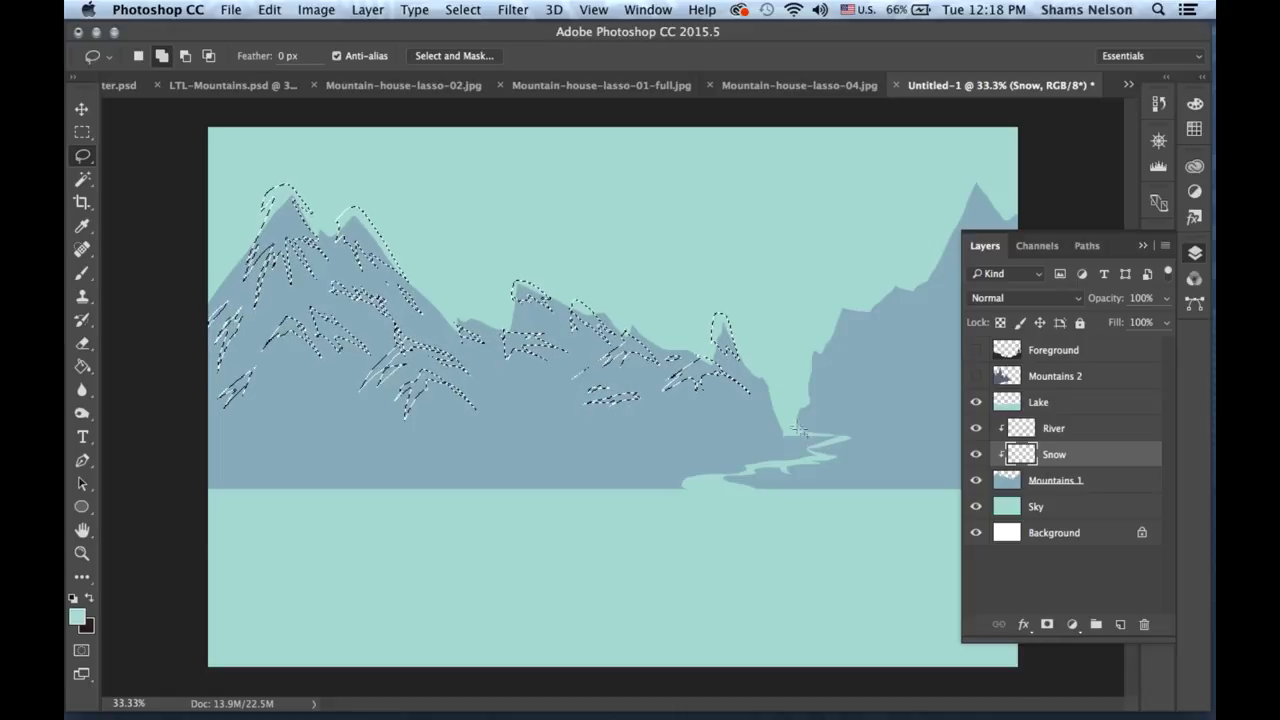
Add jagged snow patches to the selection along the right-hand mountain's ridge, slope and summit.
mouse_move(820, 347)
mouse_down()
mouse_move(839, 390)
mouse_move(838, 360)
mouse_move(866, 352)
mouse_move(826, 347)
mouse_up()
mouse_move(850, 303)
mouse_down()
mouse_move(885, 320)
mouse_move(930, 305)
mouse_move(905, 277)
mouse_move(945, 290)
mouse_up()
click(1143, 246)
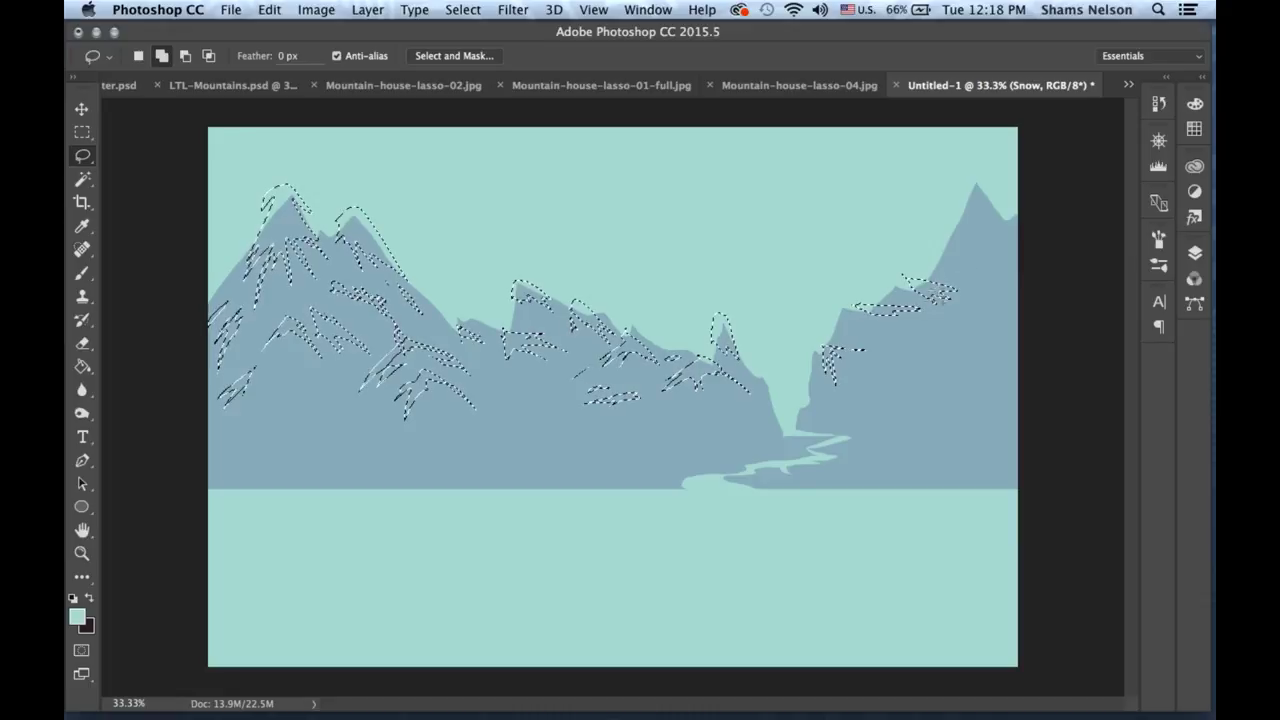
drag(983, 303, 990, 300)
mouse_move(962, 198)
mouse_down()
mouse_move(952, 240)
mouse_move(1000, 210)
mouse_move(975, 180)
mouse_move(957, 262)
mouse_up()
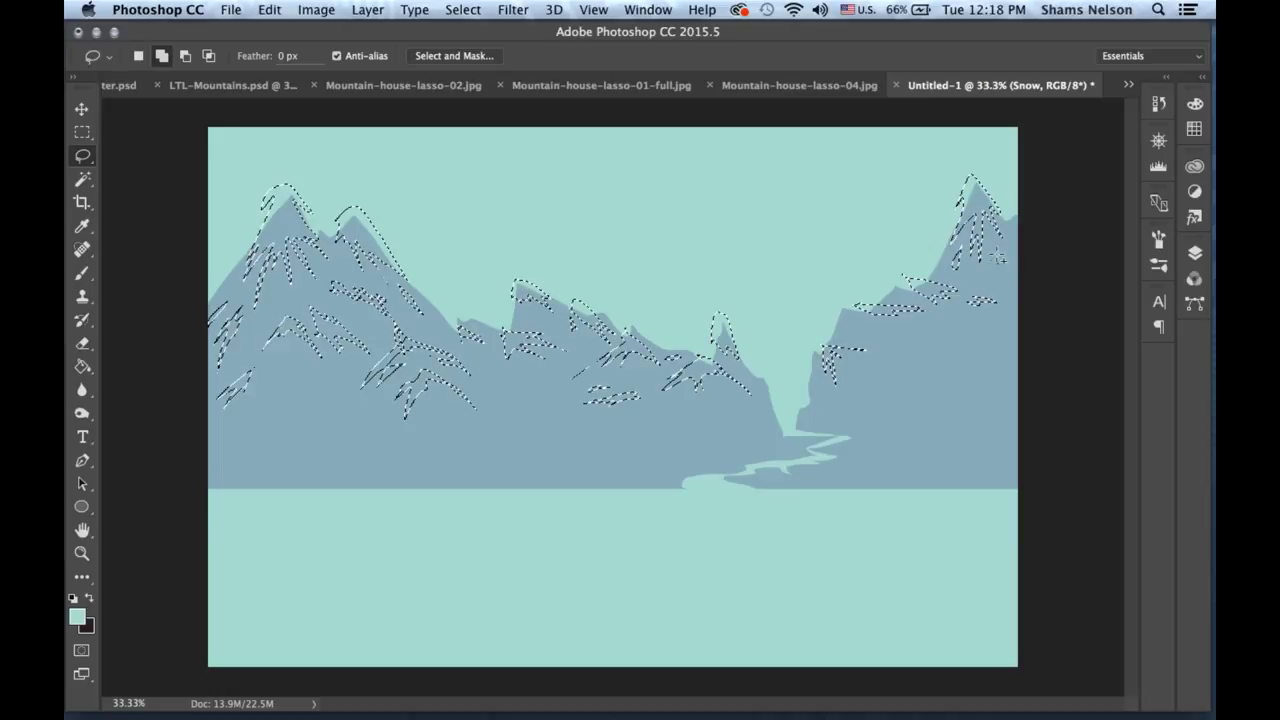
Add jagged snow patches to the selection at the right-hand mountain's outer edge, middle slope, inner ridge and foot beside the river.
mouse_move(1012, 244)
mouse_down()
mouse_move(1014, 214)
mouse_move(1016, 232)
mouse_up()
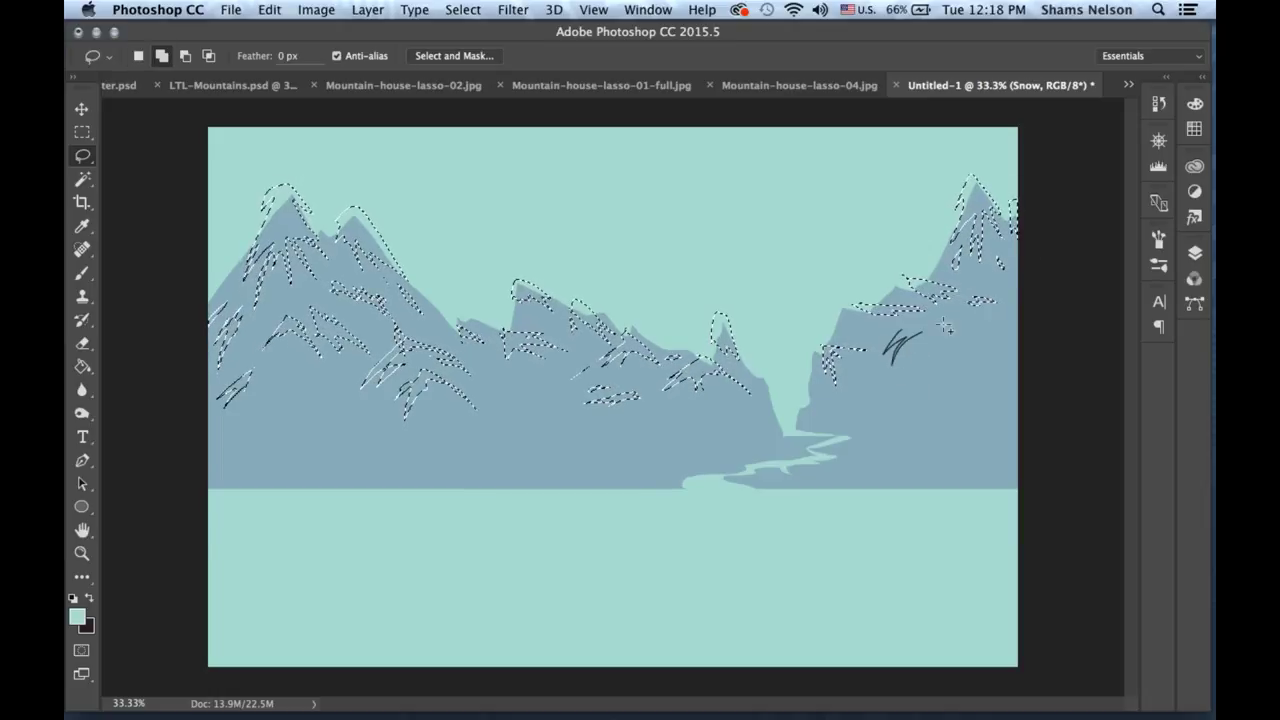
drag(846, 320, 836, 330)
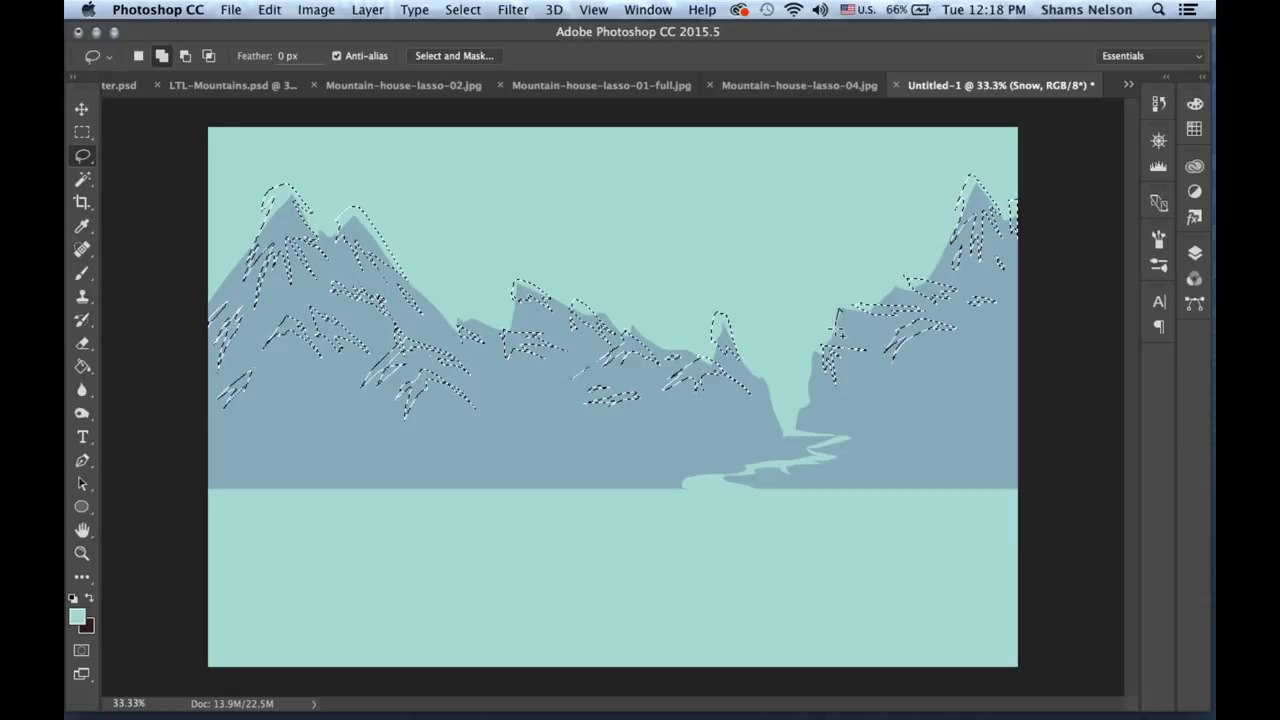
drag(836, 322, 836, 332)
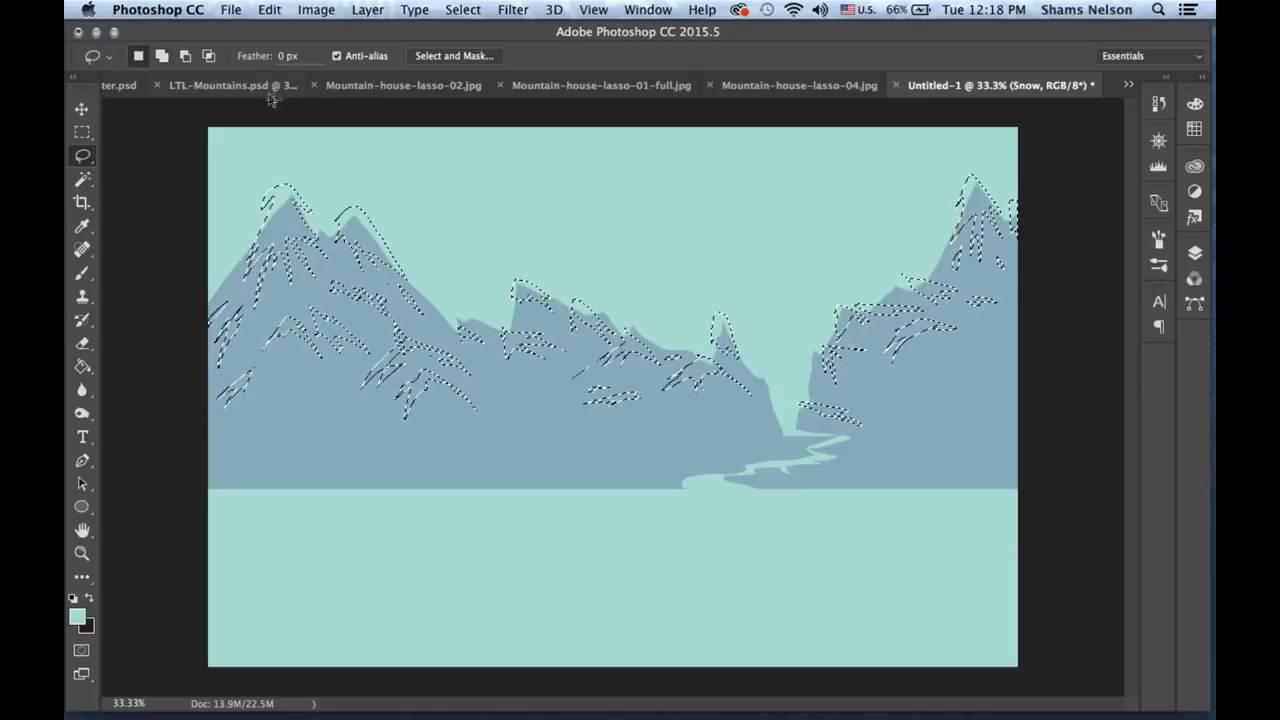
Choose the KYLE Ultimate Charcoal Pencil 25 px Med 2 brush preset and enlarge the brush to 200 px.
click(83, 273)
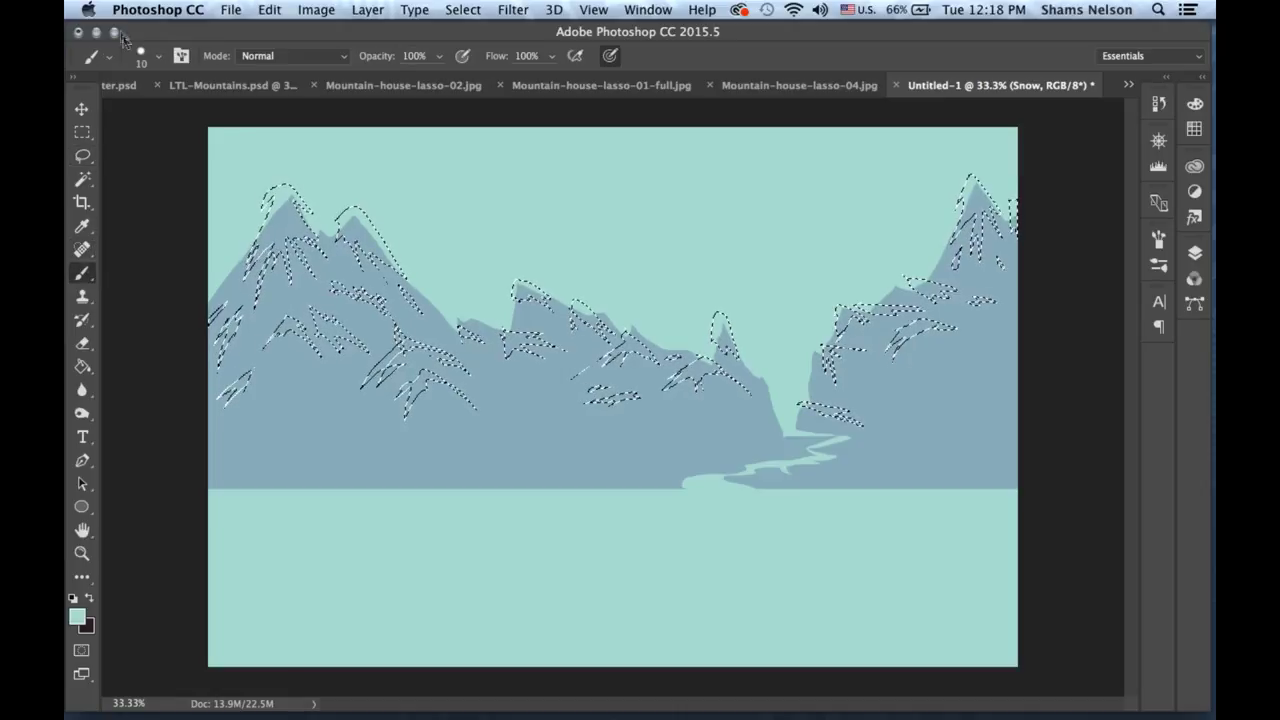
click(112, 57)
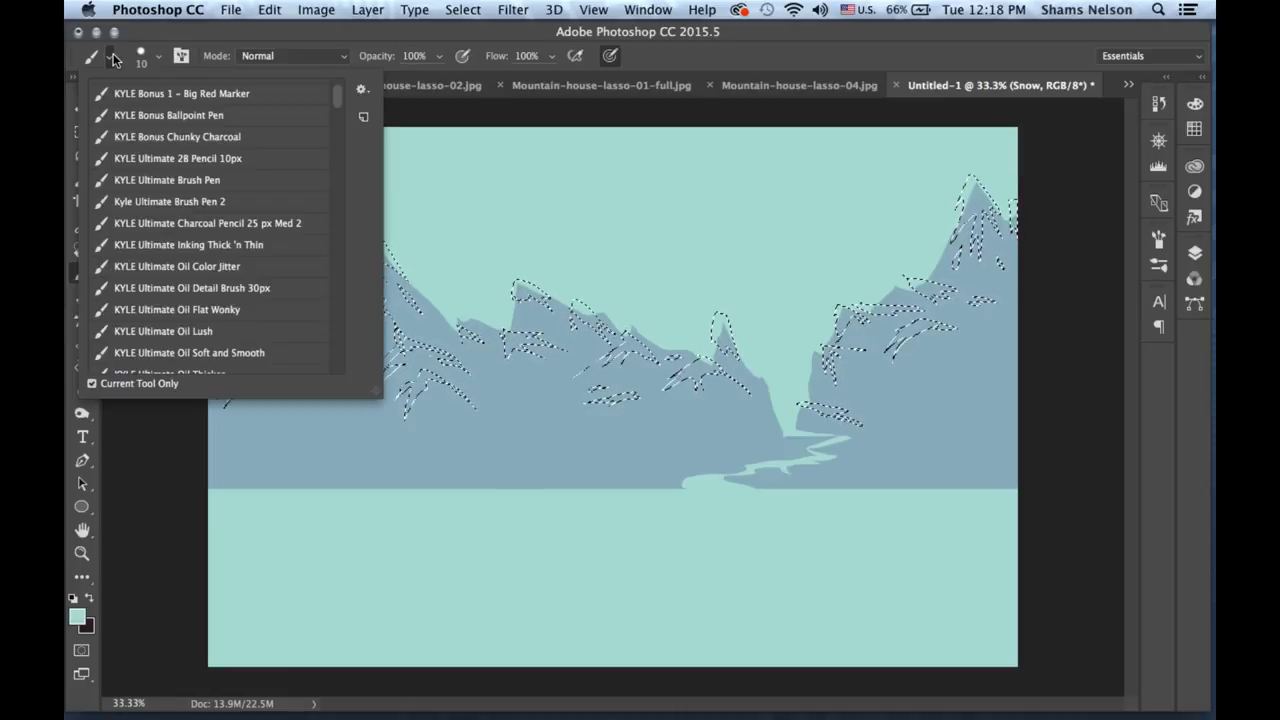
click(230, 224)
click(469, 115)
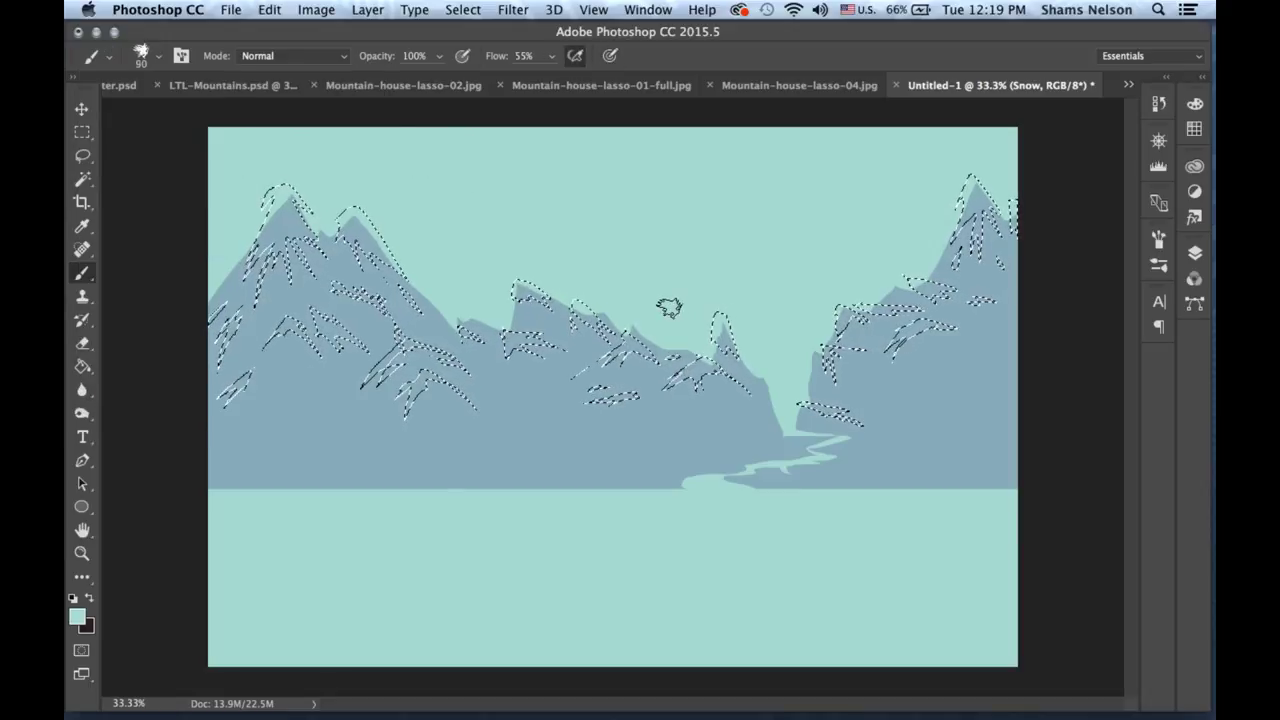
key(bracketleft)
key(bracketleft)
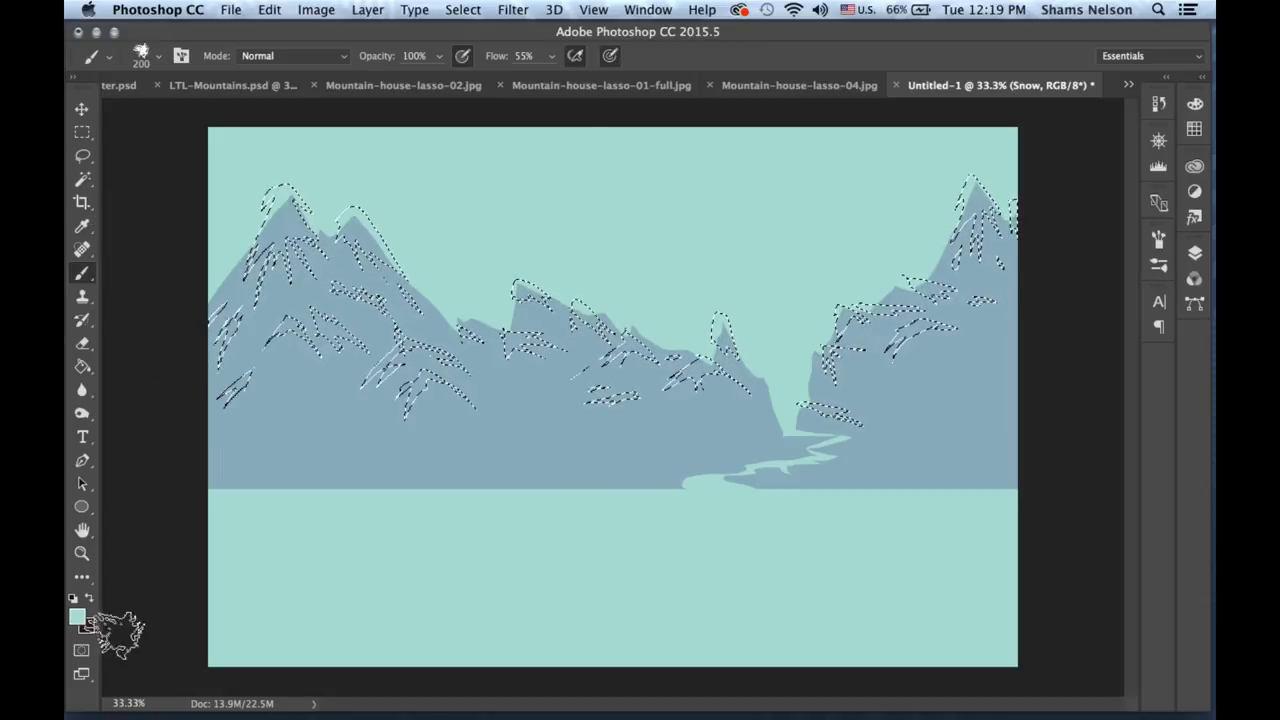
Set the foreground colour to the pale teal d3f2ed.
click(77, 617)
drag(790, 373, 767, 357)
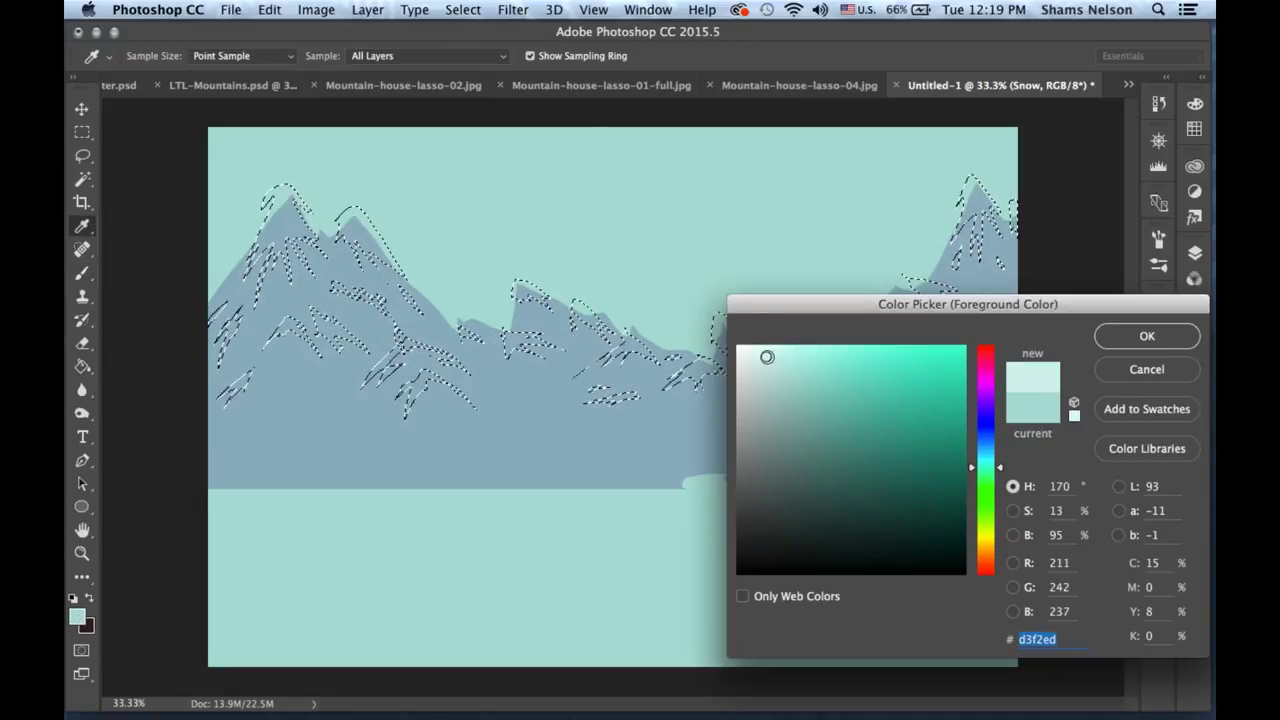
click(1140, 338)
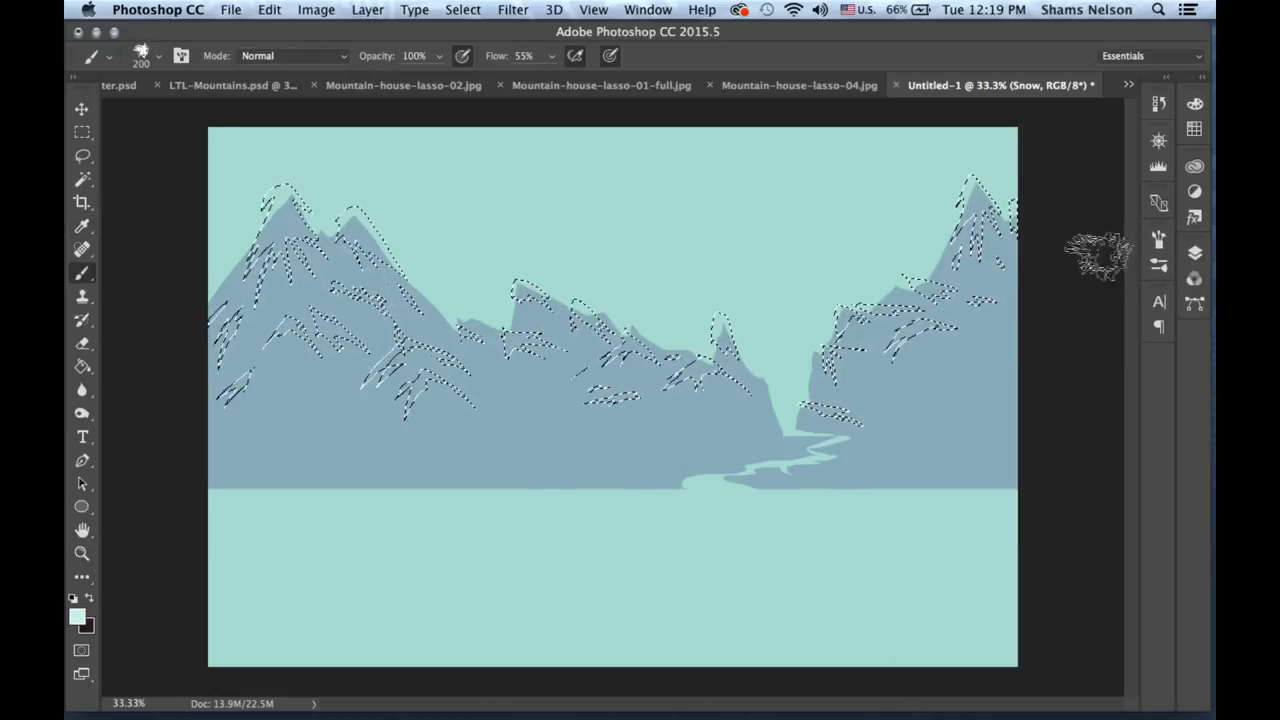
Hide the selection edges and brush speckled pale teal snow over the left and middle mountains, varying the brush size between 200 and 400 px.
key(ctrl+d)
mouse_move(290, 238)
mouse_down()
mouse_move(183, 345)
mouse_move(368, 195)
mouse_move(200, 528)
mouse_up()
key(bracketright)
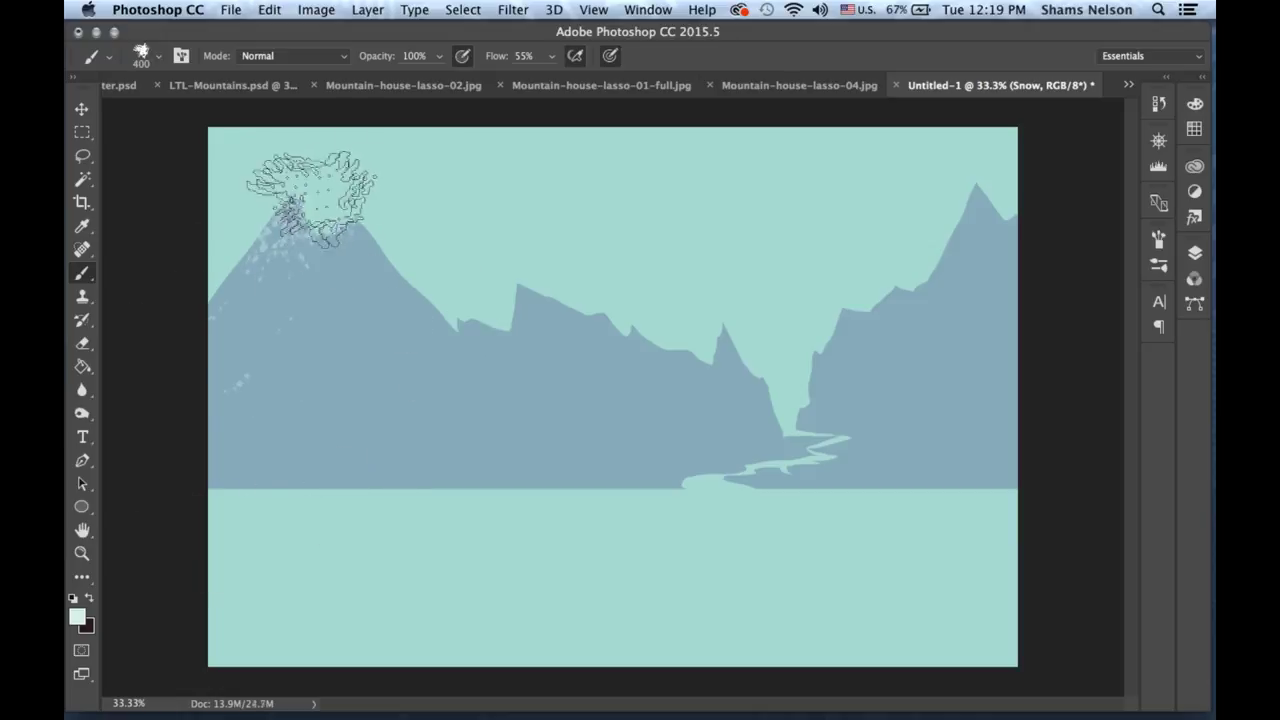
mouse_move(275, 255)
mouse_down()
mouse_move(453, 265)
mouse_move(387, 240)
mouse_move(480, 310)
mouse_move(343, 352)
mouse_move(303, 345)
mouse_move(205, 430)
mouse_move(375, 345)
mouse_move(270, 285)
mouse_move(390, 320)
mouse_move(568, 295)
mouse_move(420, 340)
mouse_move(443, 370)
mouse_move(385, 385)
mouse_move(633, 275)
mouse_move(517, 268)
mouse_move(606, 340)
mouse_move(690, 363)
mouse_move(523, 378)
mouse_move(528, 290)
mouse_move(500, 270)
mouse_move(382, 403)
mouse_move(459, 348)
mouse_move(348, 200)
mouse_up()
key(bracketright)
key(bracketleft)
key(bracketleft)
key(bracketleft)
Switch to the KYLE Bonus Chunky Charcoal brush preset and set its size to 250 px.
click(109, 57)
click(153, 55)
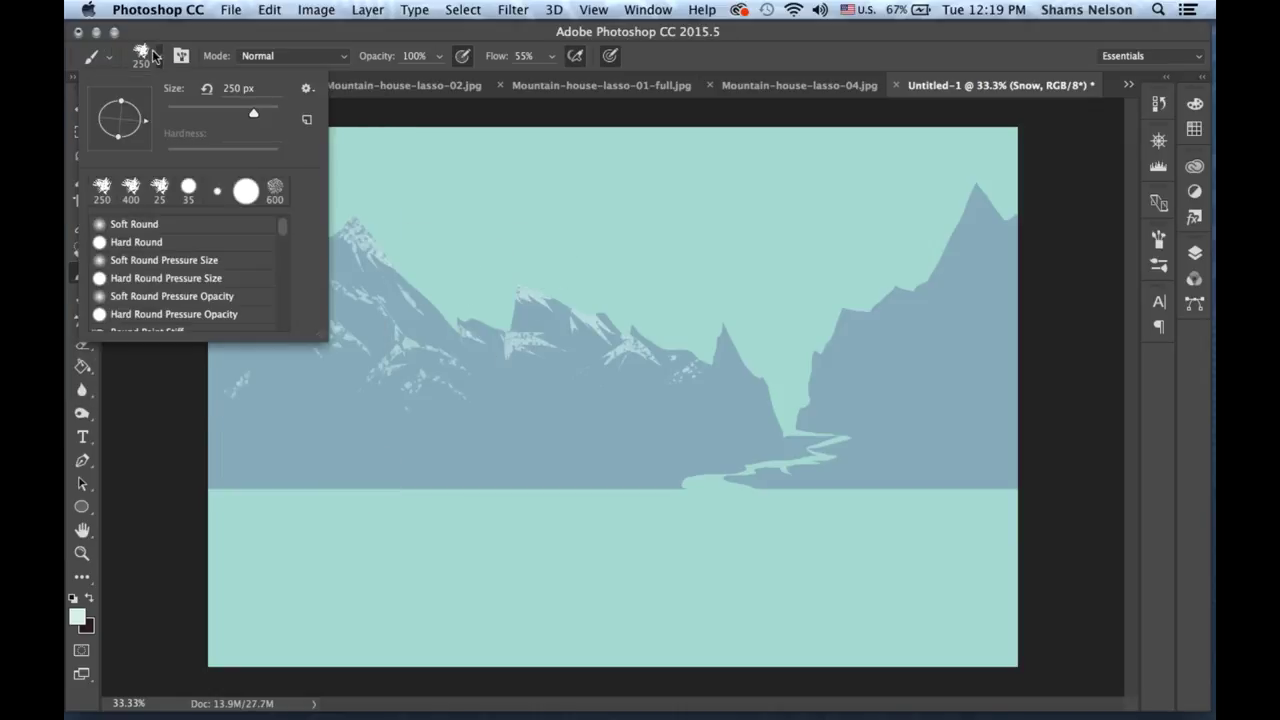
click(276, 192)
click(112, 57)
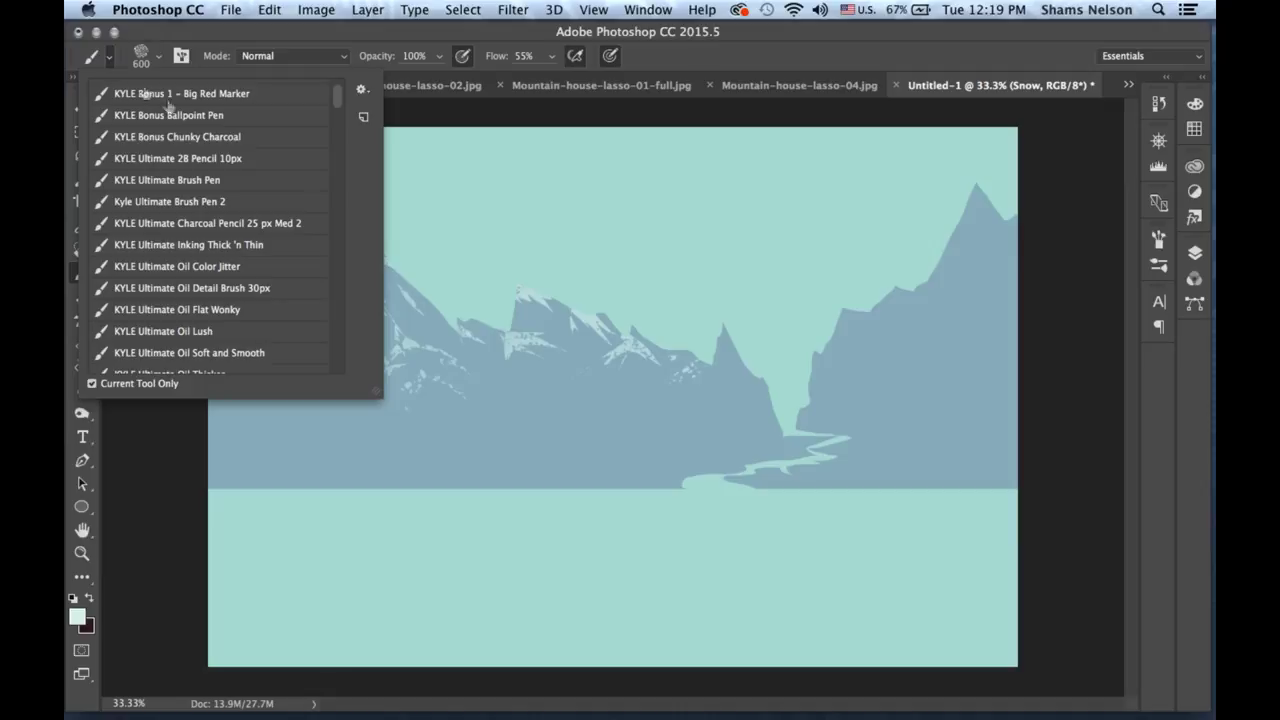
click(259, 139)
click(443, 114)
key(bracketright)
key(bracketright)
key(bracketright)
key(bracketright)
key(bracketright)
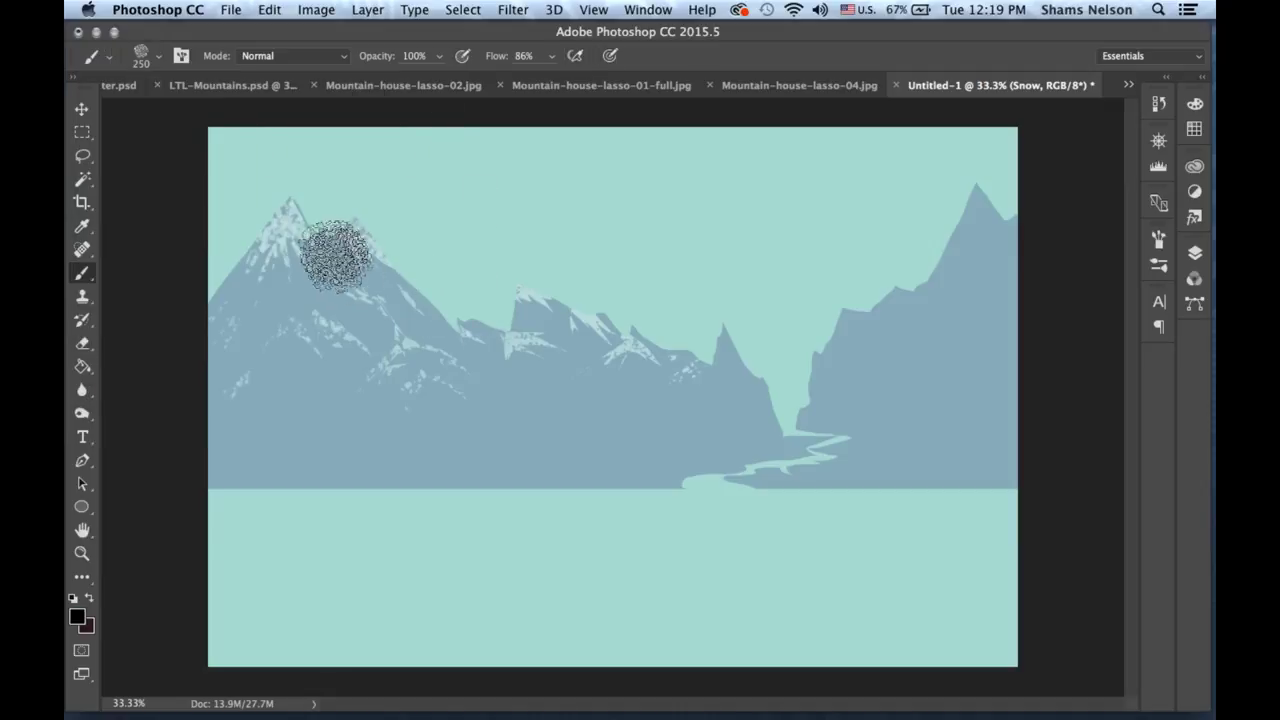
Try a black stroke over the left peaks, undo it and sample the mountain's grey-blue as the foreground colour.
drag(329, 251, 463, 300)
key(super+z)
alt+click(342, 185)
alt+click(323, 389)
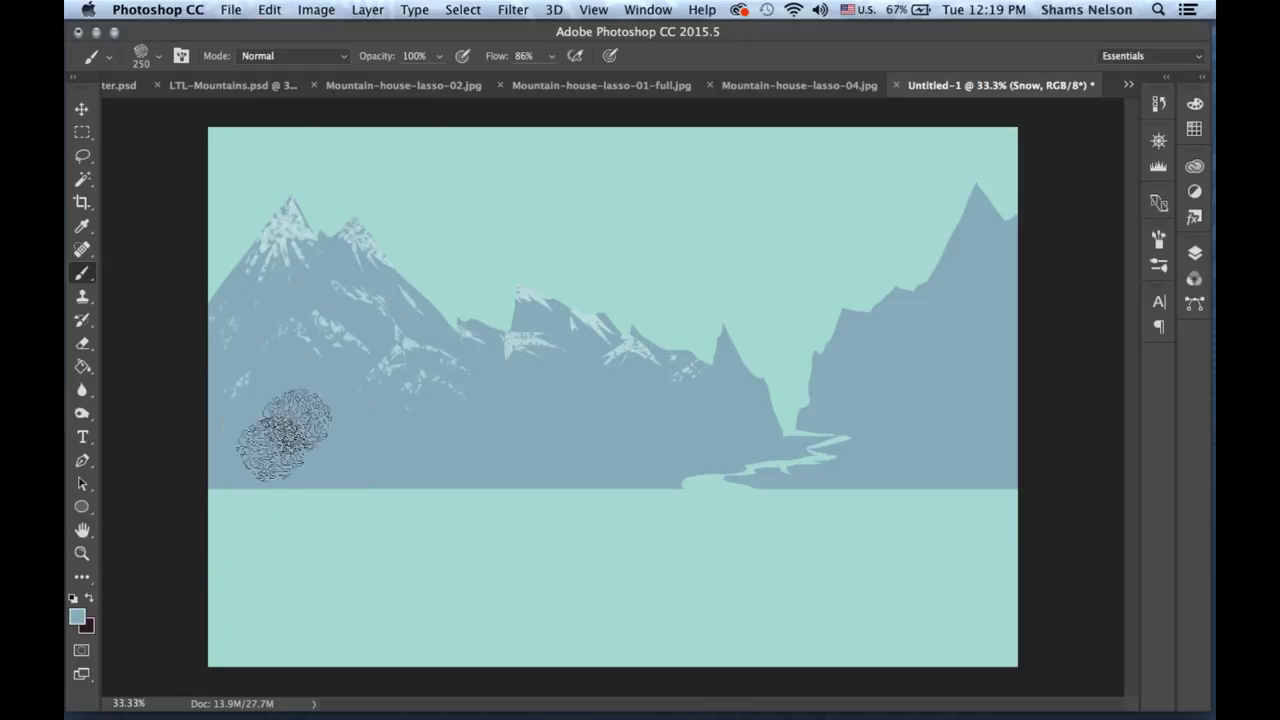
Try painting the left peaks' snow with the light blue bad8f1.
click(77, 616)
click(786, 359)
mouse_move(993, 451)
mouse_down()
mouse_move(993, 425)
mouse_move(993, 447)
mouse_up()
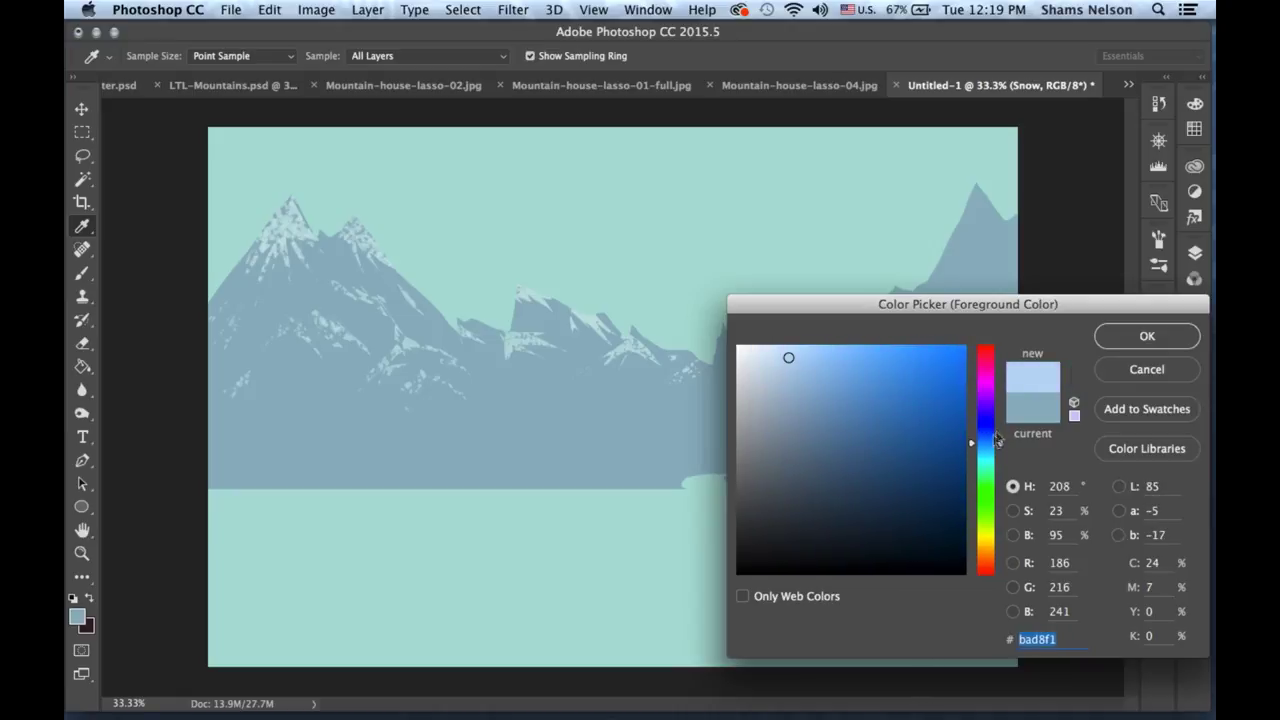
click(1147, 336)
key(b)
drag(251, 243, 365, 235)
Try pink f5bbf4 snow across the peaks and undo the stroke.
click(77, 616)
drag(986, 422, 988, 381)
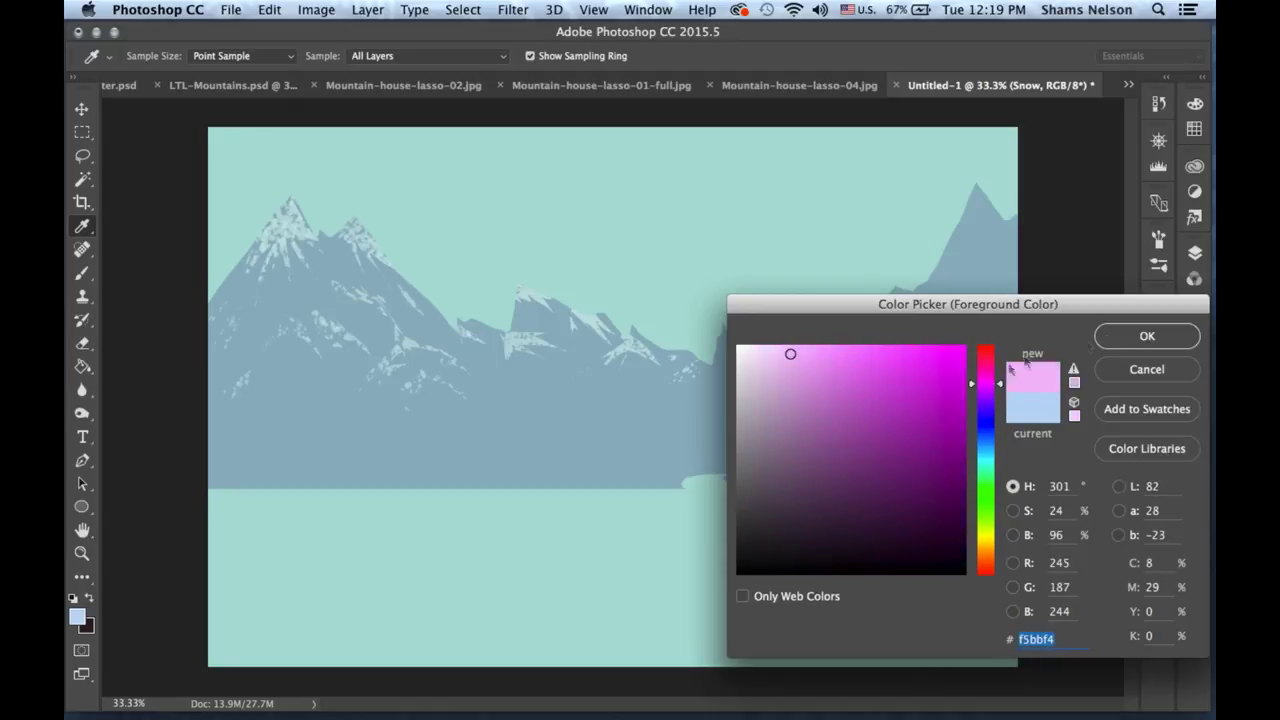
click(1147, 336)
mouse_move(250, 260)
mouse_down()
mouse_move(323, 177)
mouse_move(543, 366)
mouse_move(628, 308)
mouse_move(774, 365)
mouse_move(1030, 352)
mouse_move(782, 380)
mouse_up()
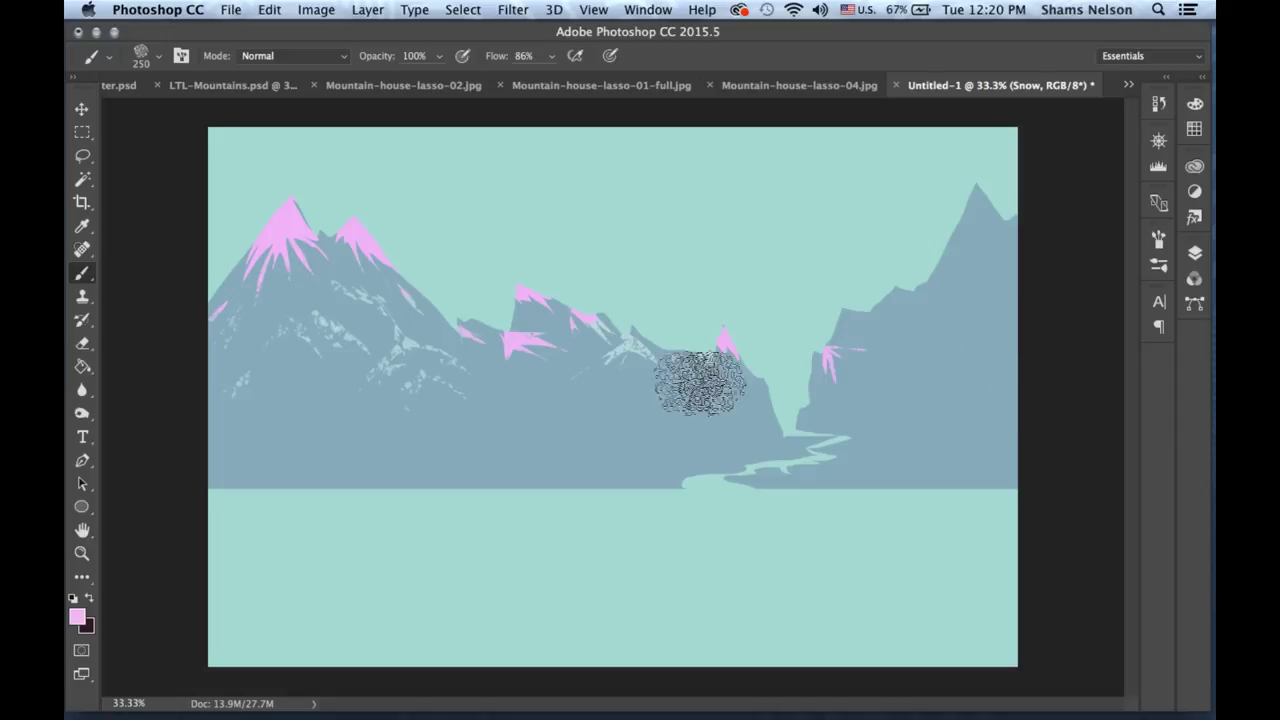
key(ctrl+z)
Set the foreground colour to the icy blue cdeaf3 and paint snow on the left mountain's two summits.
click(77, 617)
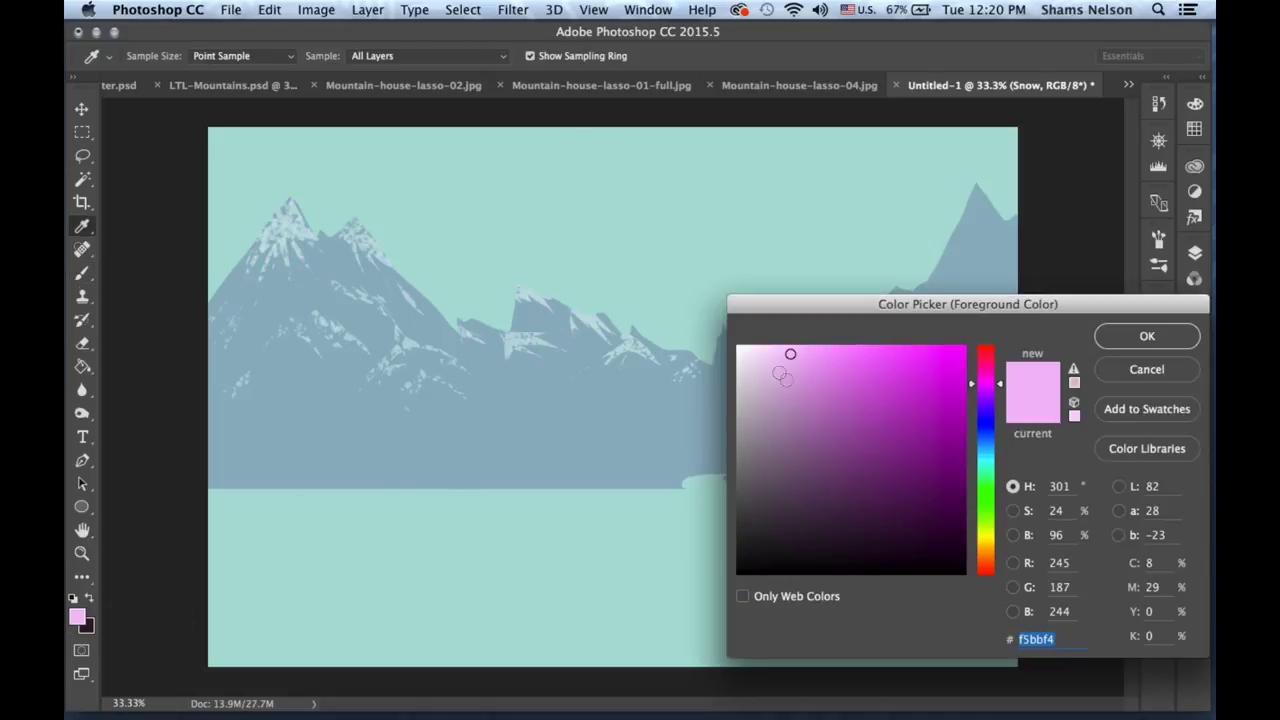
click(314, 363)
mouse_move(790, 380)
mouse_down()
mouse_move(760, 349)
mouse_move(773, 353)
mouse_up()
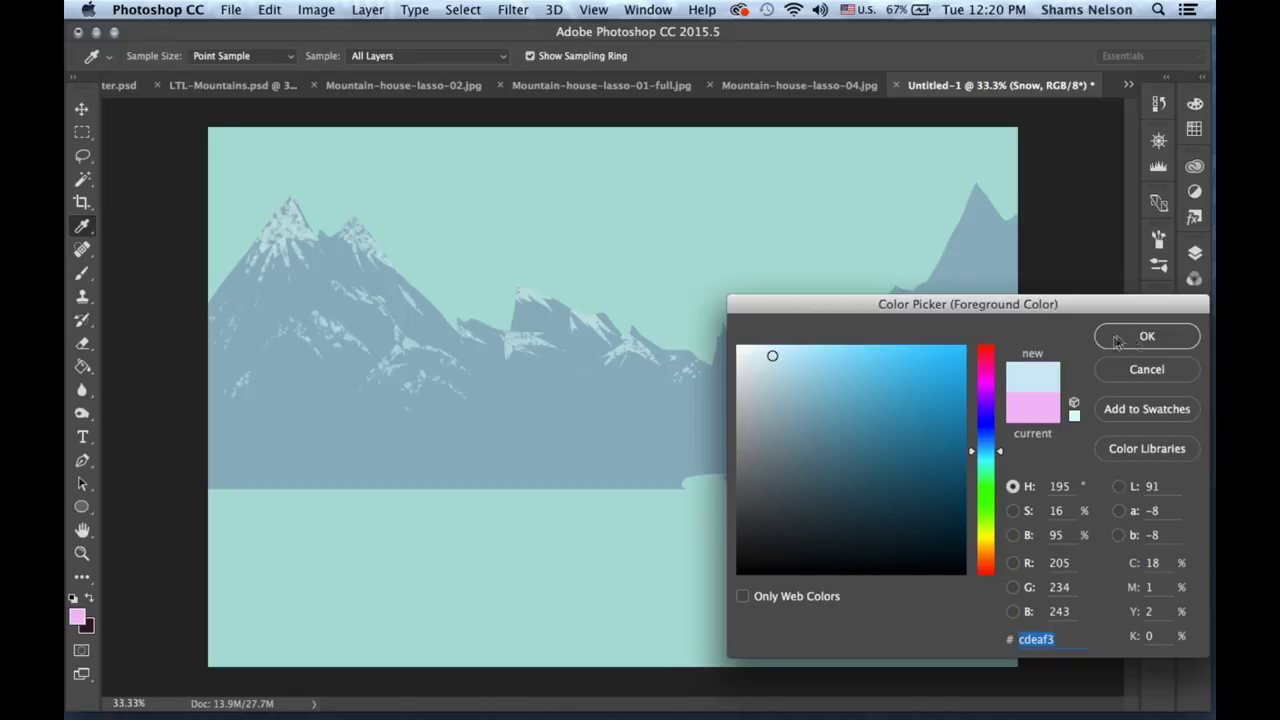
click(1148, 338)
key(b)
mouse_move(273, 206)
mouse_down()
mouse_move(329, 241)
mouse_move(337, 211)
mouse_move(381, 235)
mouse_move(443, 217)
mouse_up()
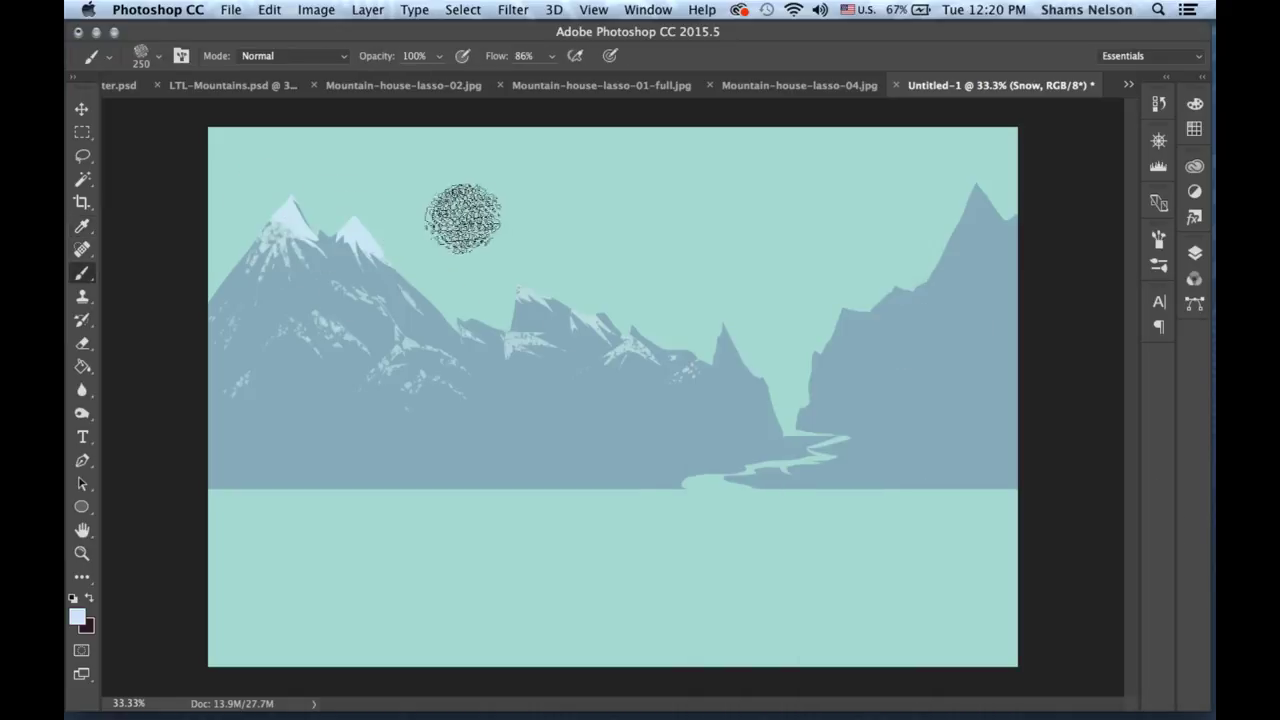
Enlarge the brush to 500 px and paint icy blue snow on the middle ridge, right-hand mountain and left mountain's outer and lower slopes.
key(bracketright)
key(bracketright)
key(bracketright)
click(671, 309)
click(1023, 200)
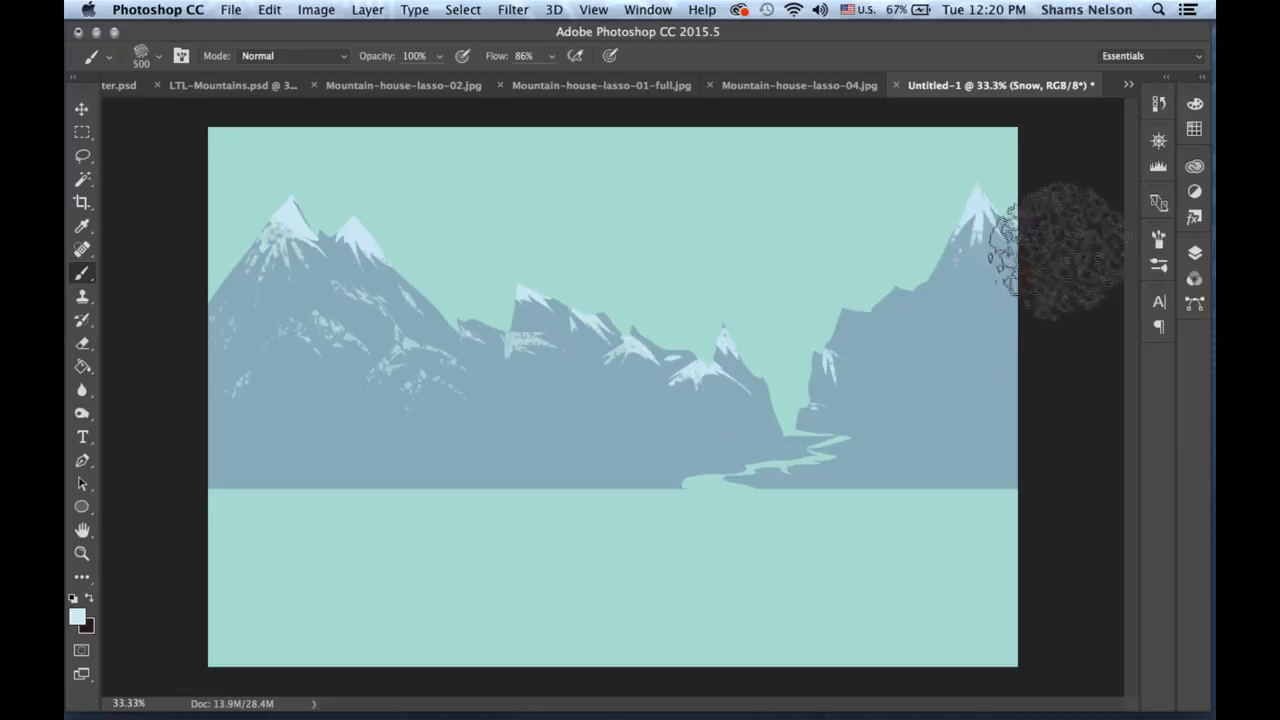
click(857, 337)
click(790, 414)
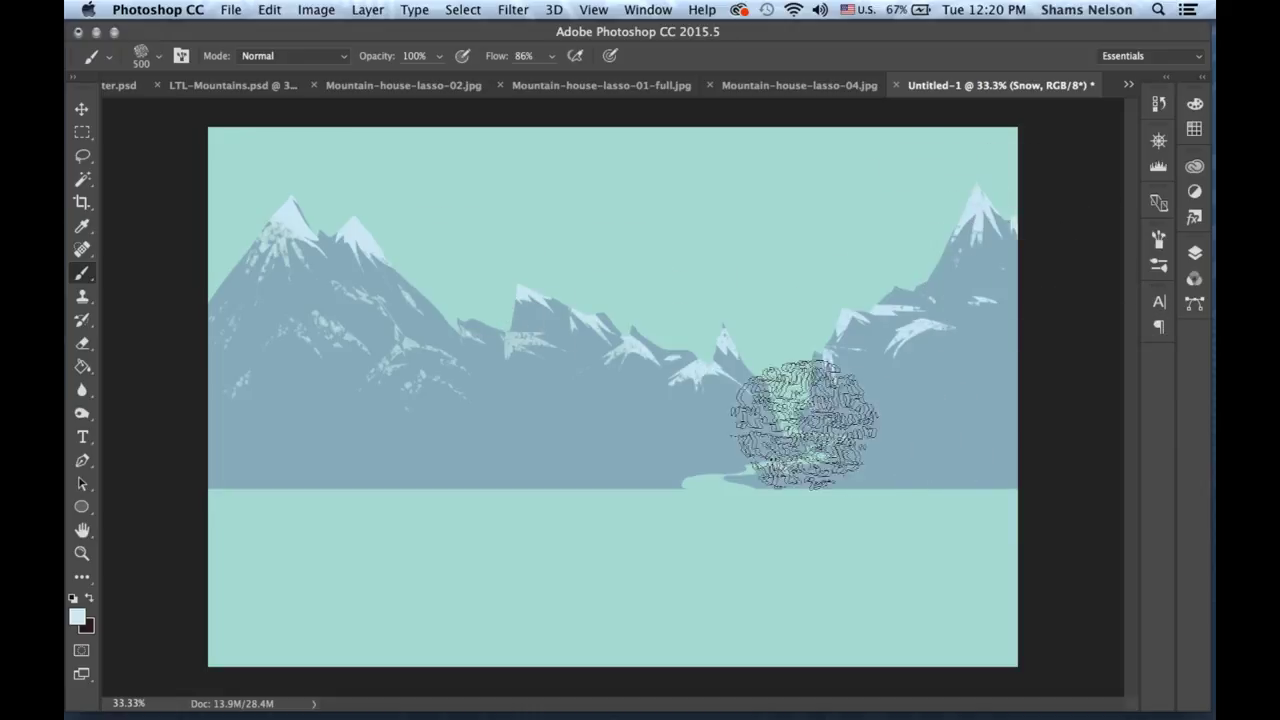
click(190, 345)
click(285, 390)
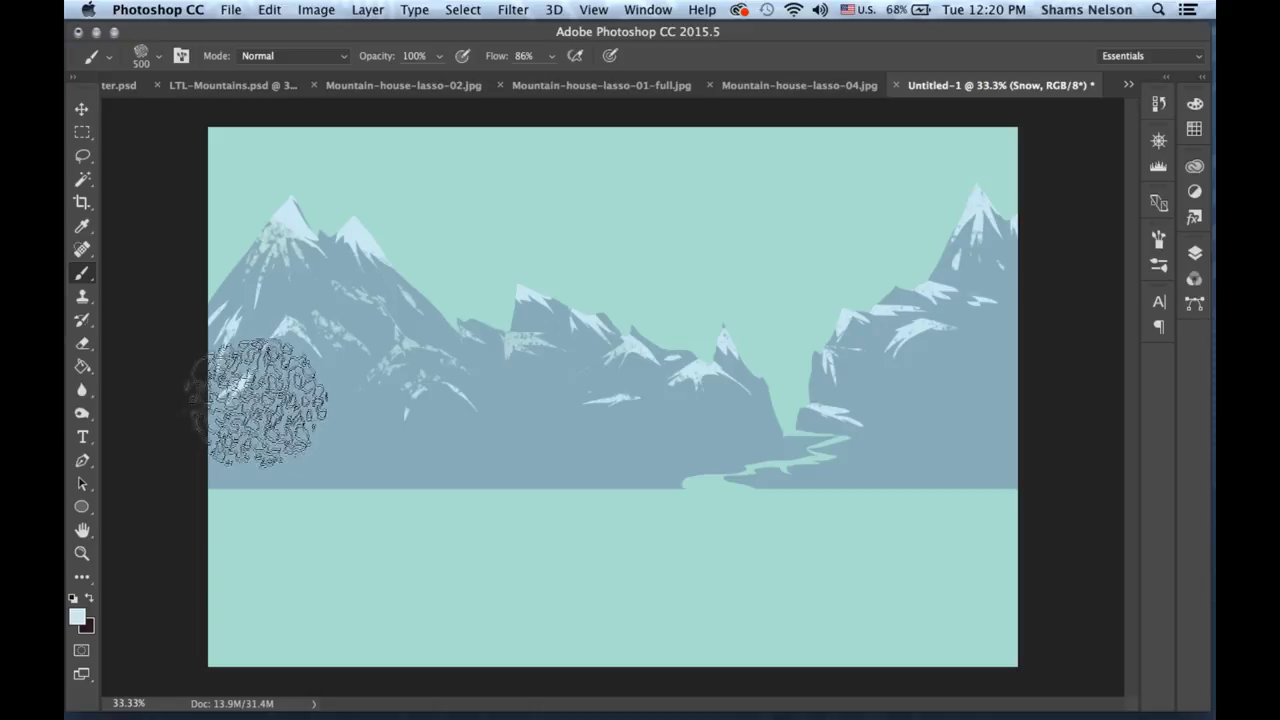
Switch to the Lasso tool and make the Mountains 2 layer visible.
click(1194, 252)
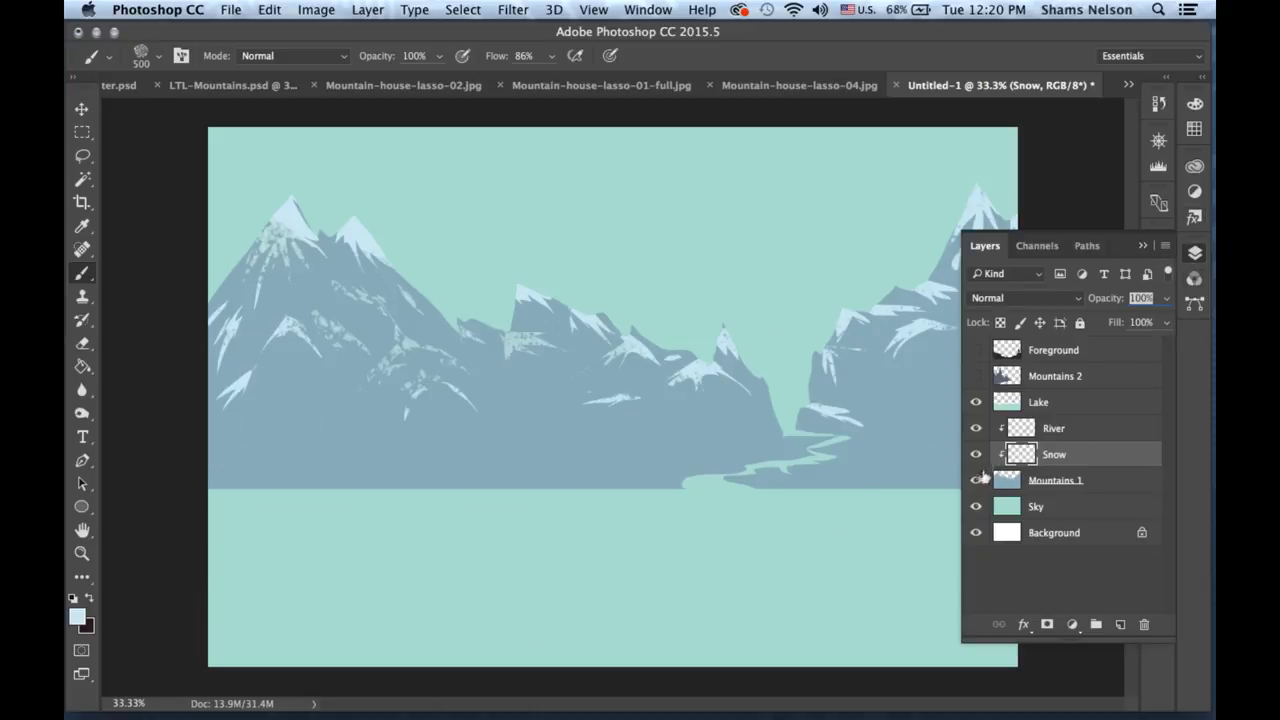
click(82, 155)
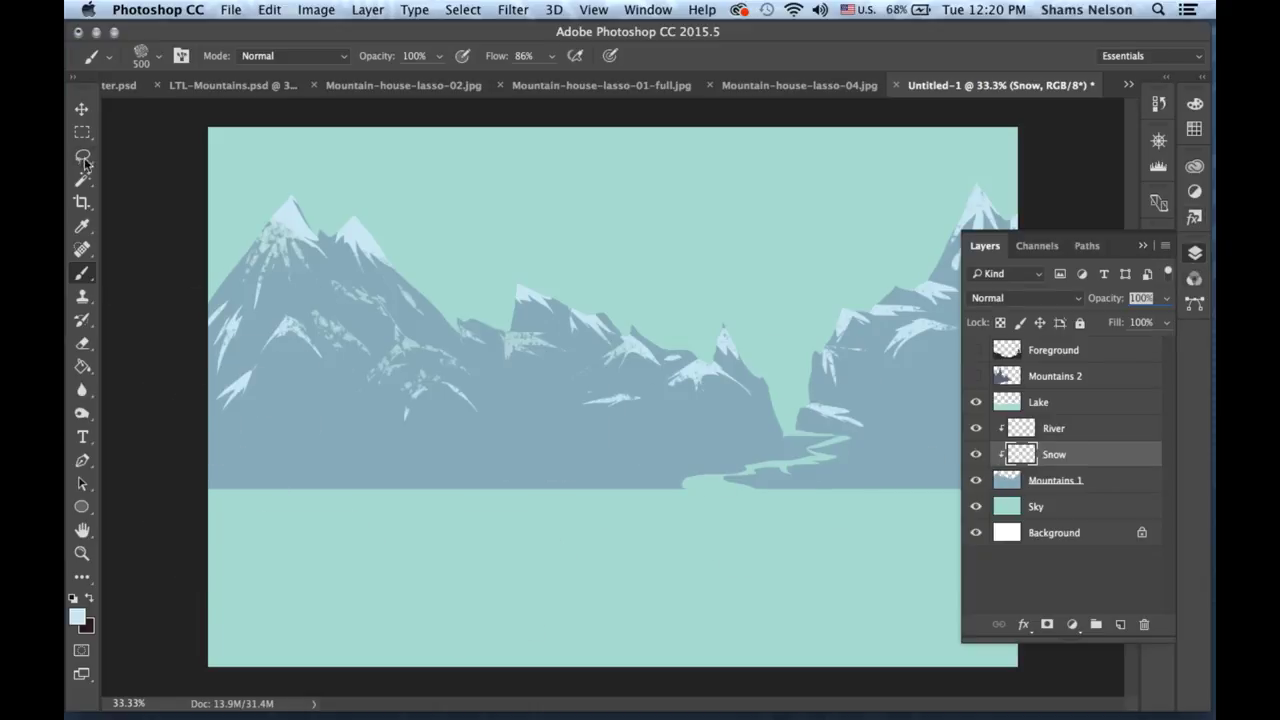
click(1096, 483)
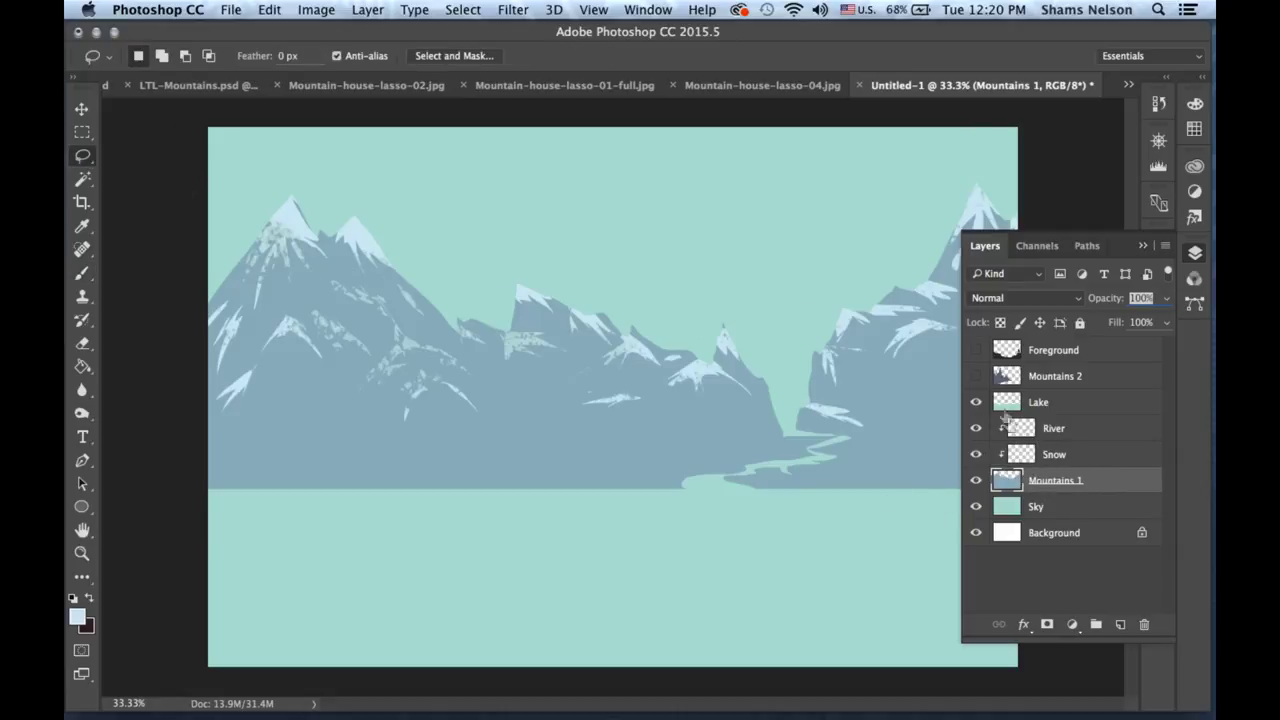
click(975, 377)
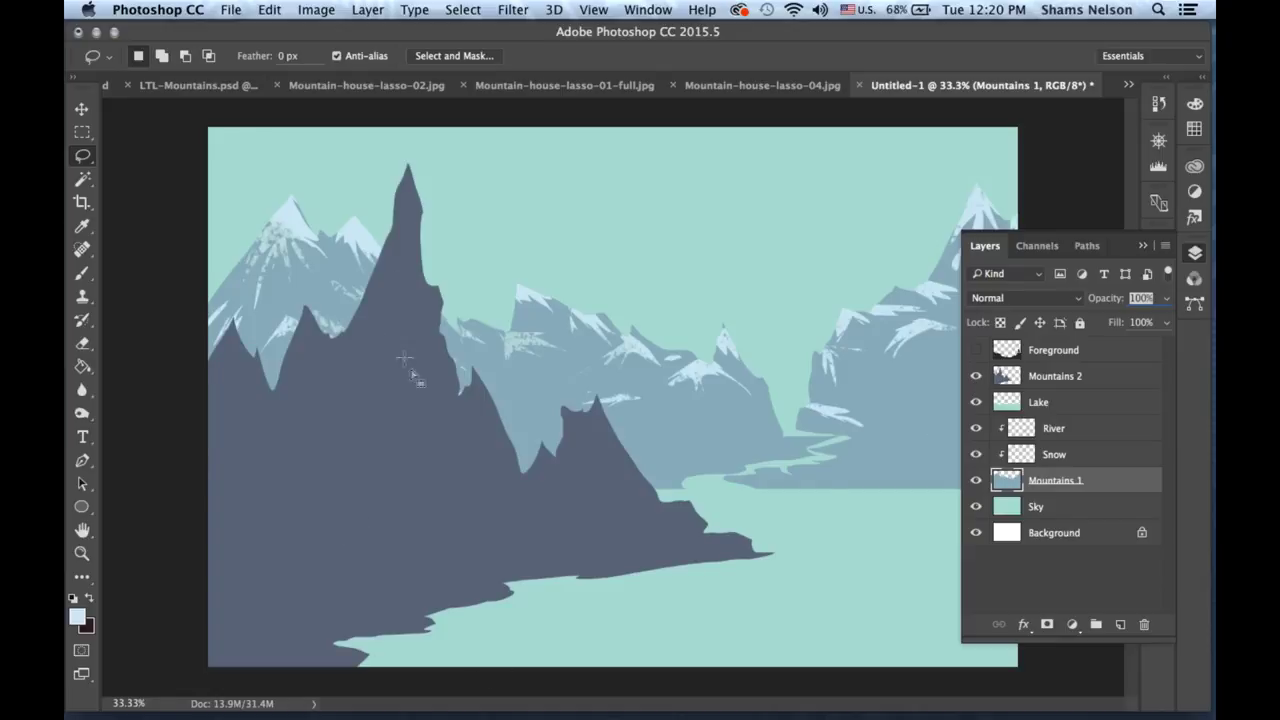
Create a layer above Mountains 2, name it Shadow and clip it to Mountains 2.
click(1070, 380)
click(1121, 625)
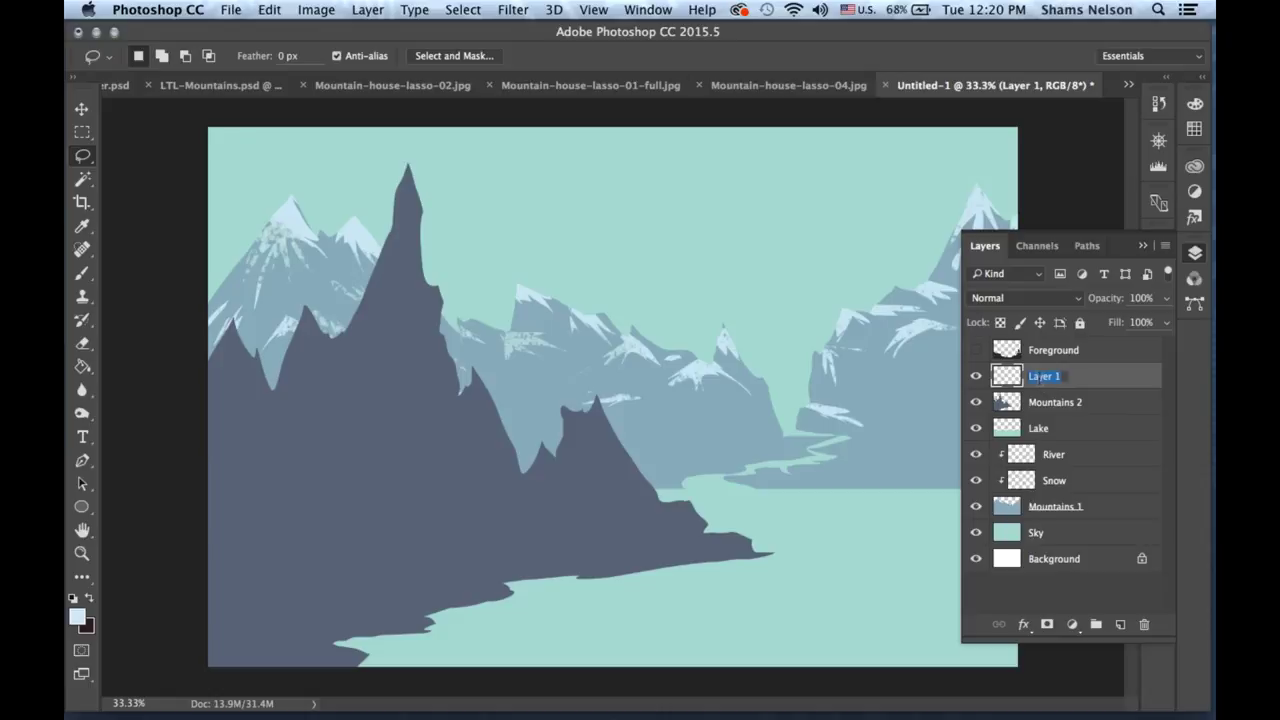
key(Return)
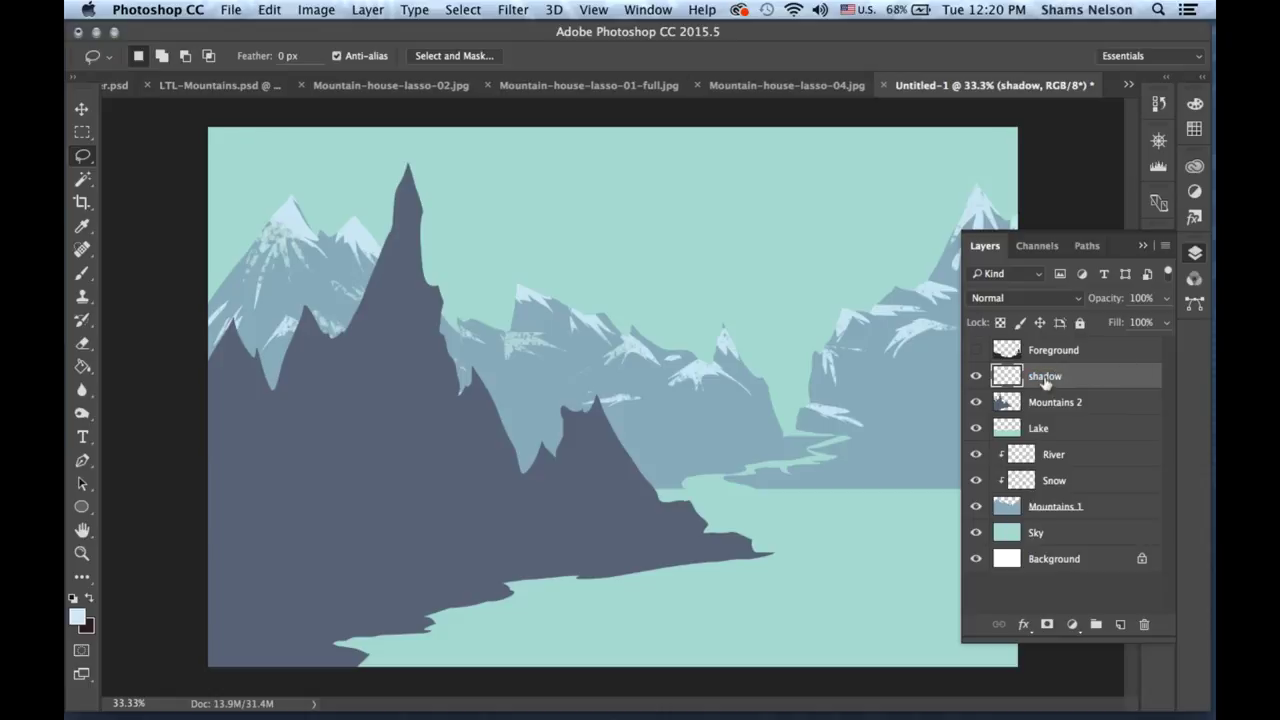
text(S)
key(Return)
right_click(1097, 377)
click(958, 592)
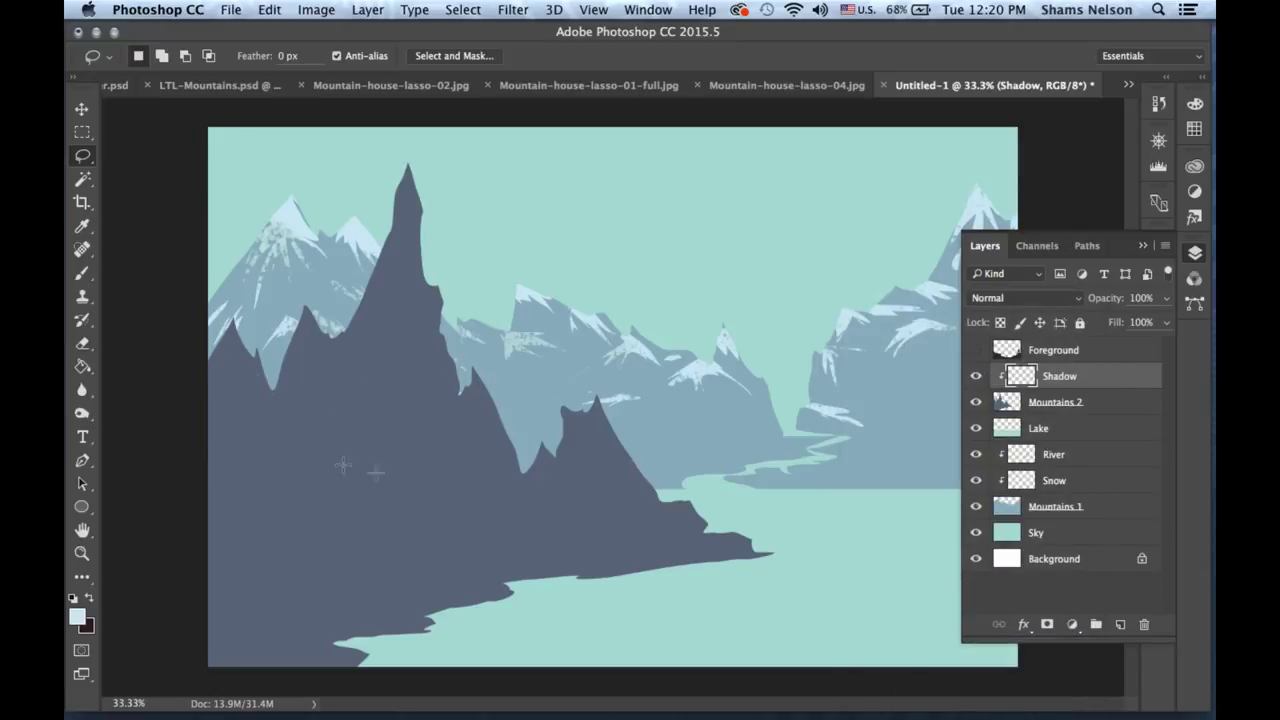
Lasso jagged shadow areas on the tallest dark peak: its left face, right shoulder and central slope down to the shore.
click(407, 245)
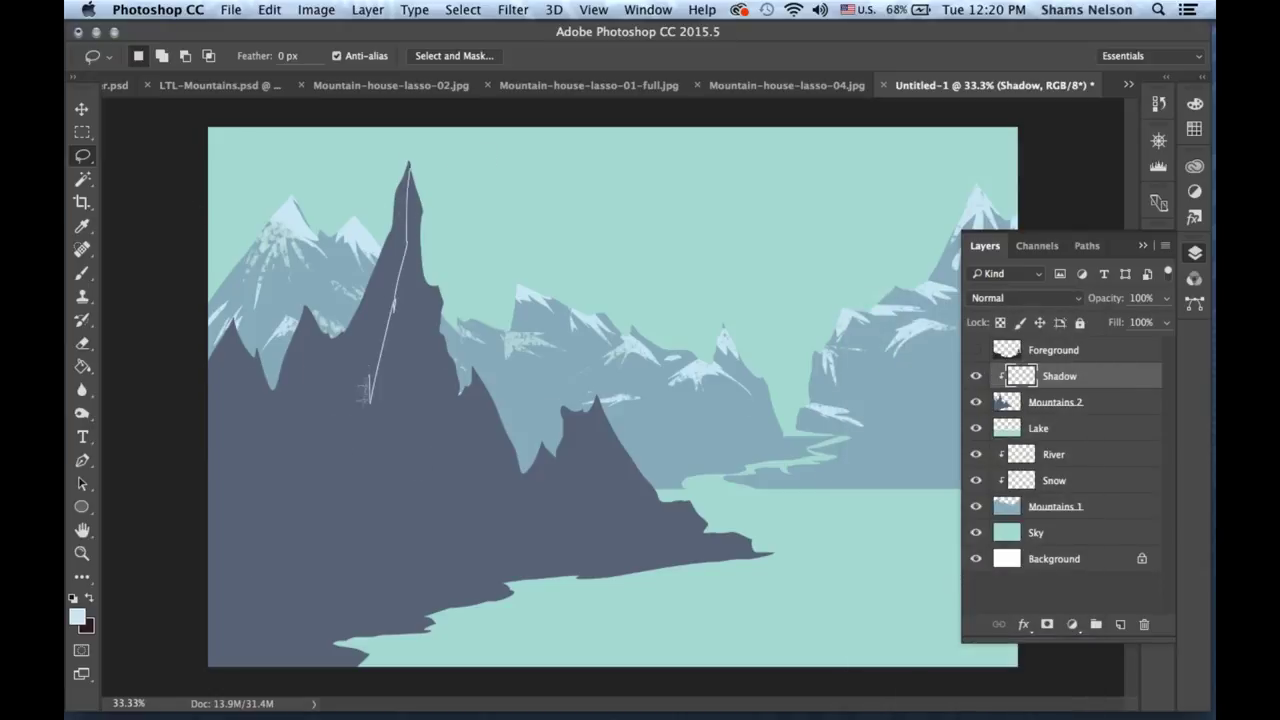
mouse_move(332, 353)
mouse_down()
mouse_move(375, 186)
mouse_move(404, 157)
mouse_up()
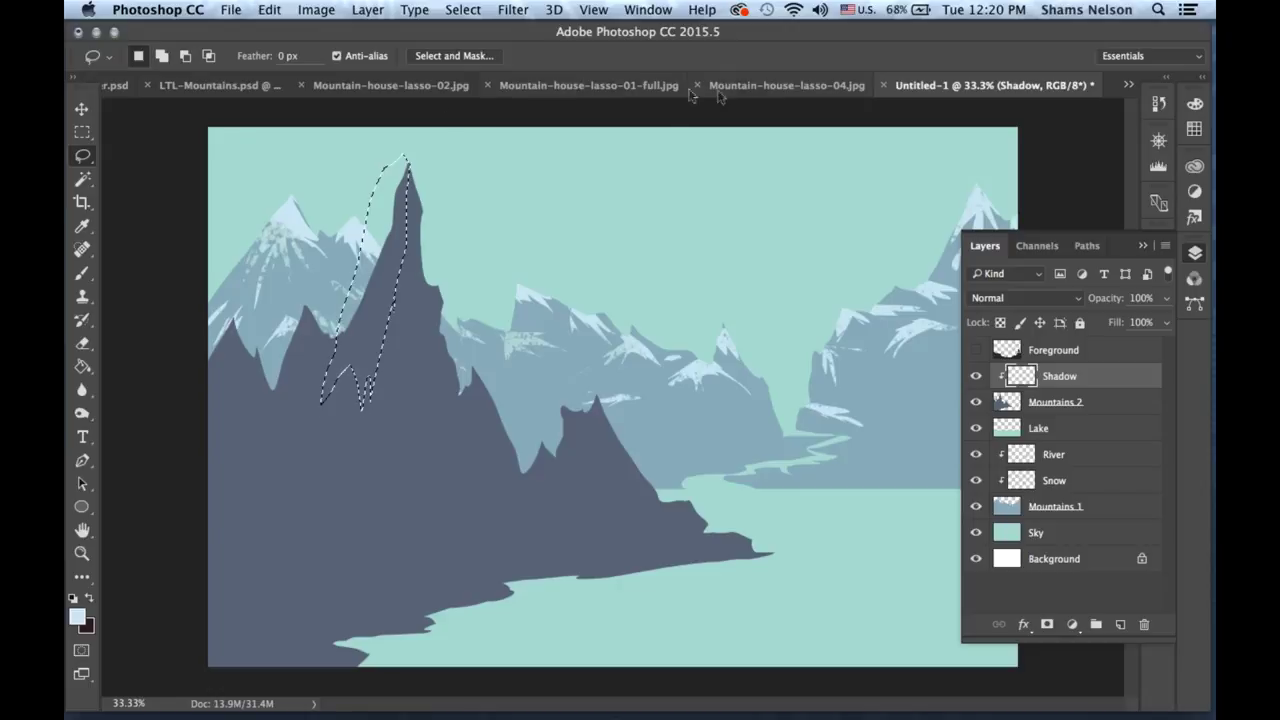
drag(436, 285, 420, 330)
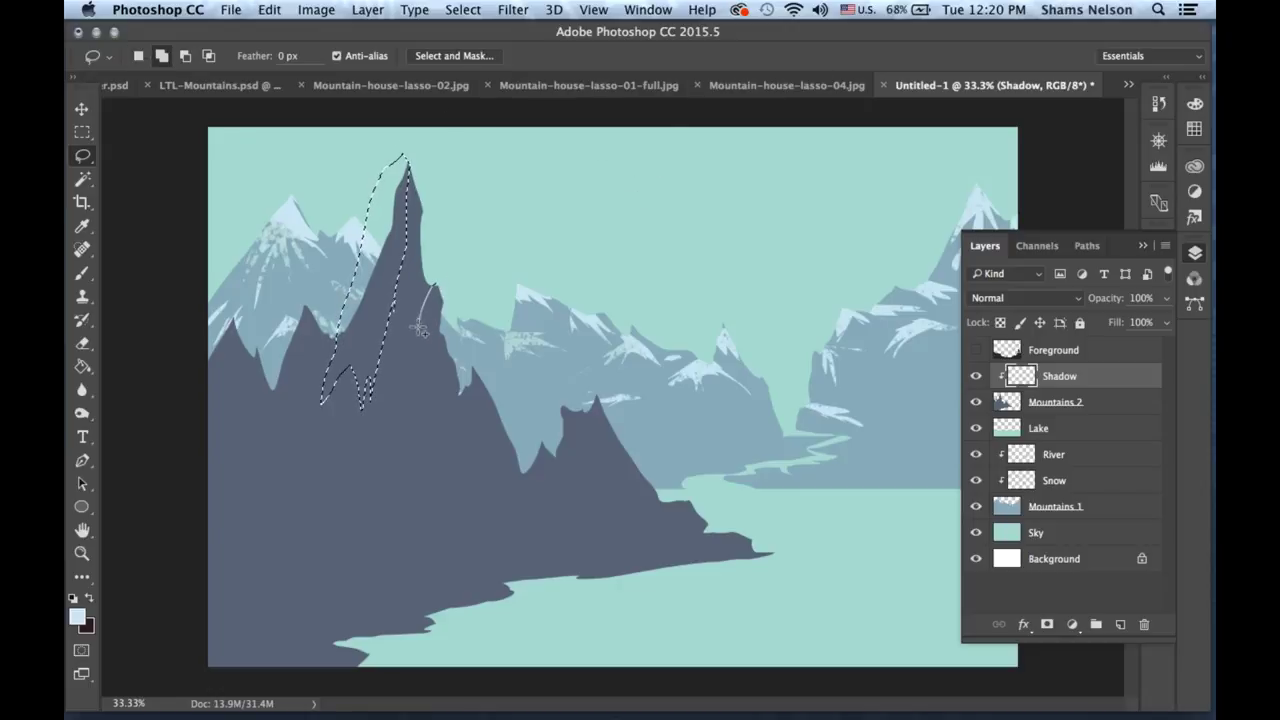
drag(431, 283, 435, 280)
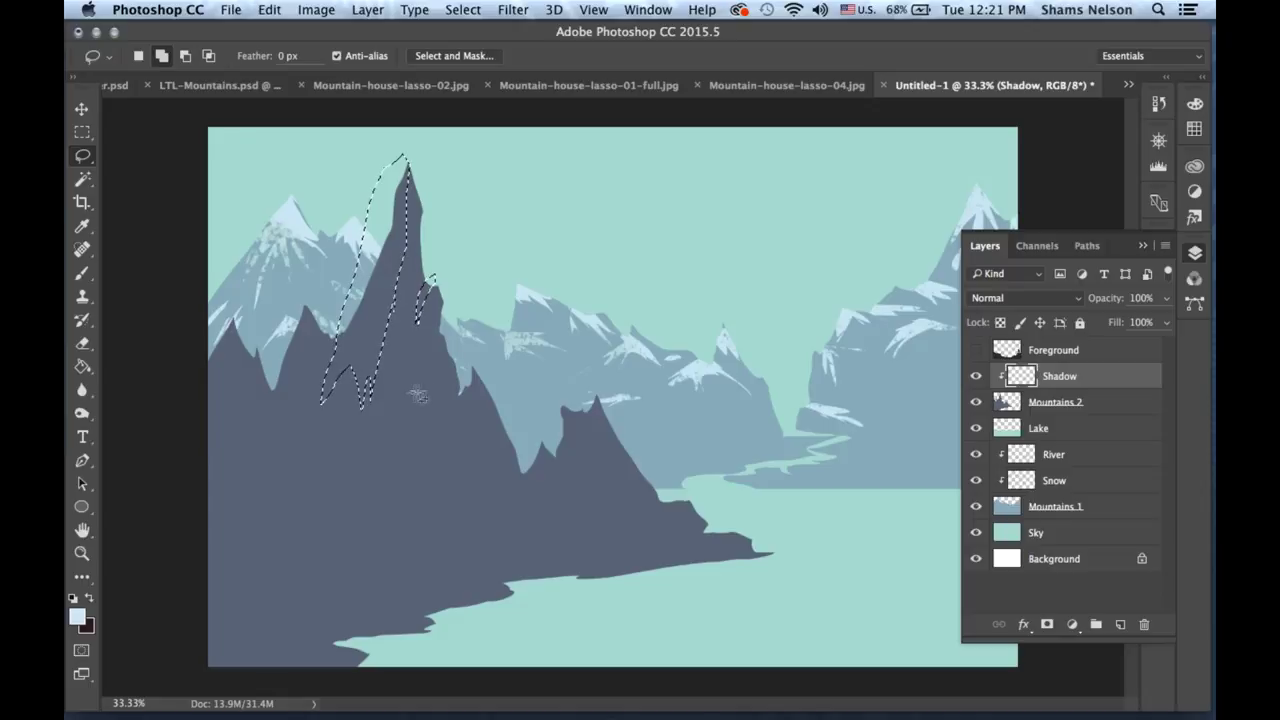
mouse_move(378, 428)
mouse_down()
mouse_move(402, 366)
mouse_move(415, 532)
mouse_move(452, 483)
mouse_move(447, 557)
mouse_up()
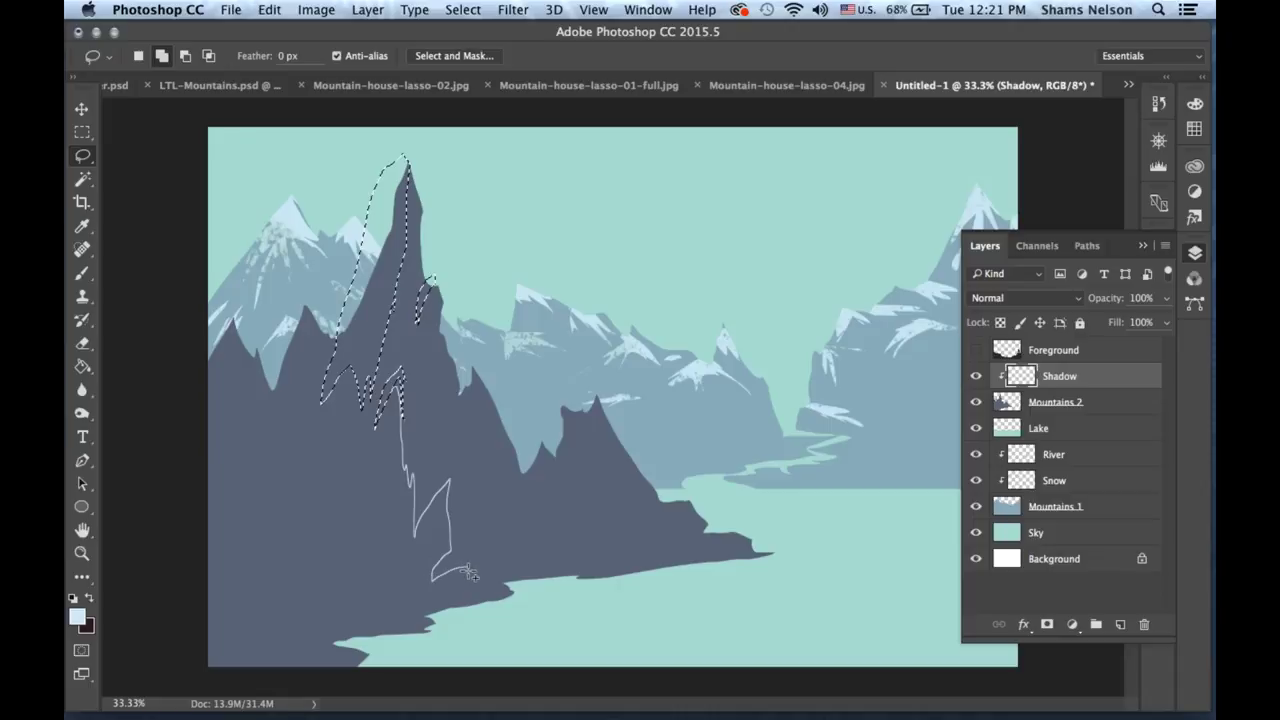
mouse_move(486, 592)
mouse_down()
mouse_move(392, 618)
mouse_move(380, 604)
mouse_move(342, 608)
mouse_move(392, 396)
mouse_up()
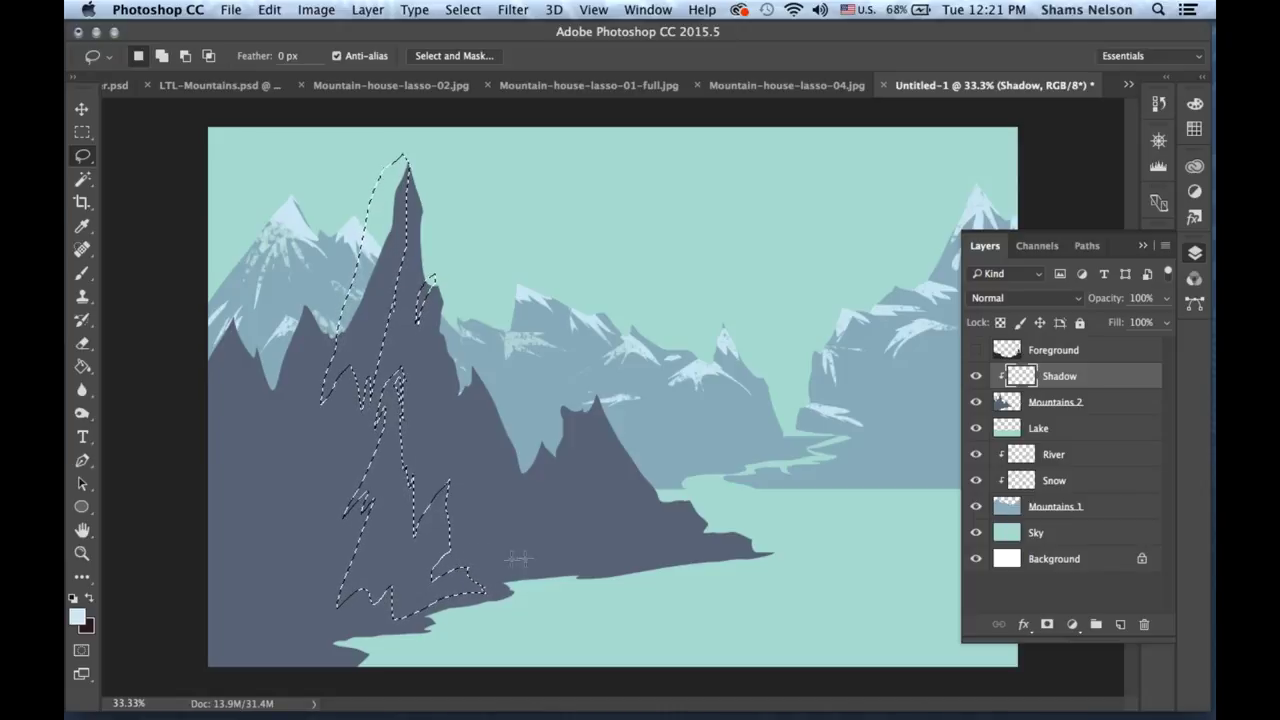
Add jagged shadow shapes to the selection along the shoreline base, on the right-hand peaks and on the tall peak's lower right spur.
key(shift)
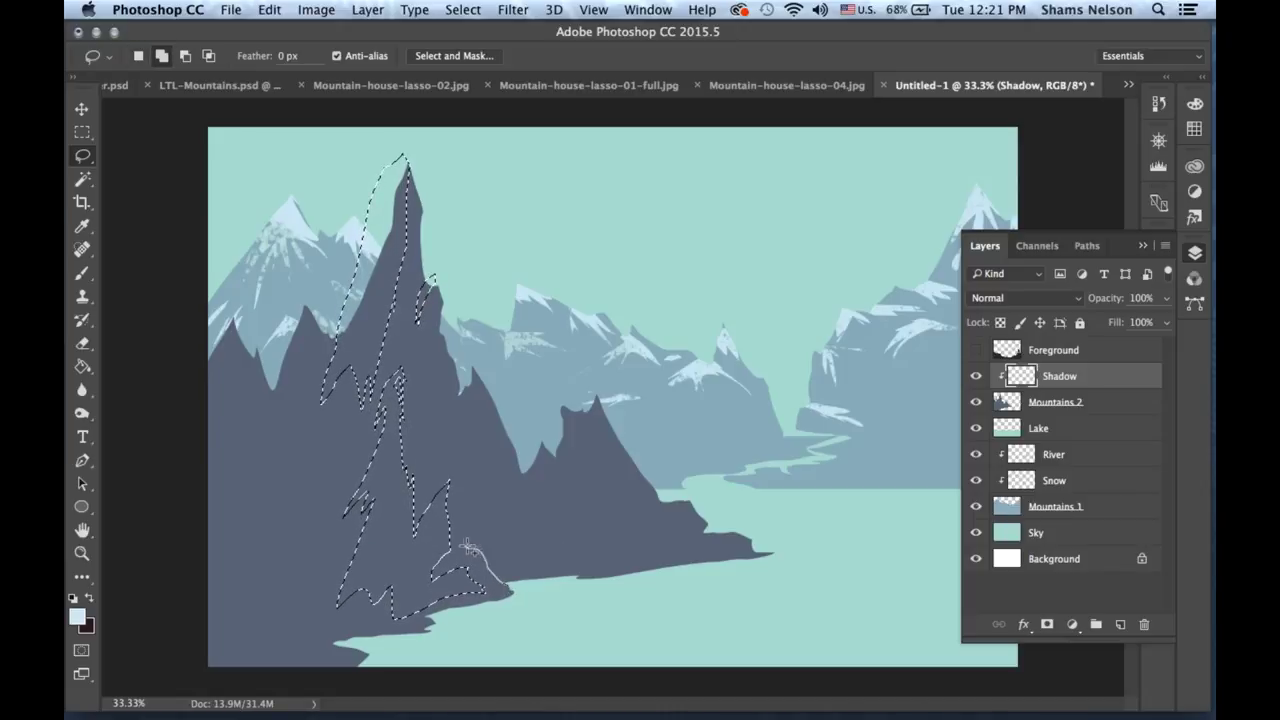
drag(481, 522, 550, 542)
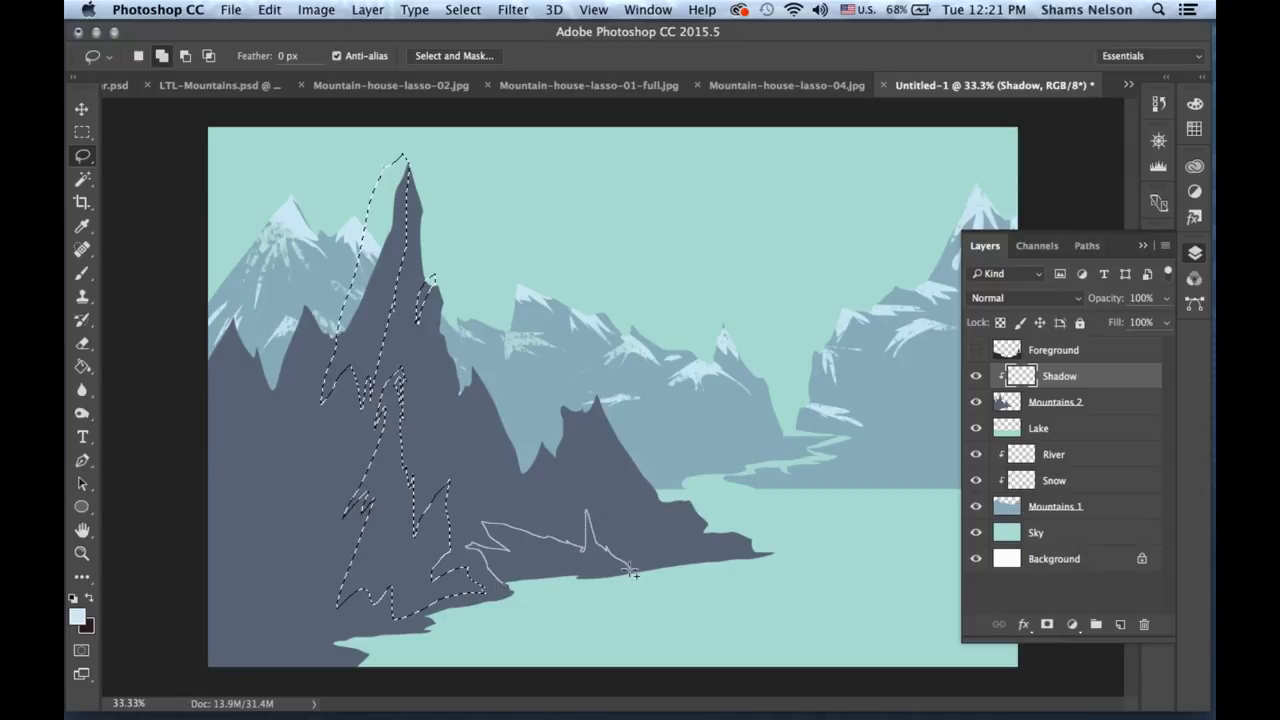
drag(556, 601, 515, 590)
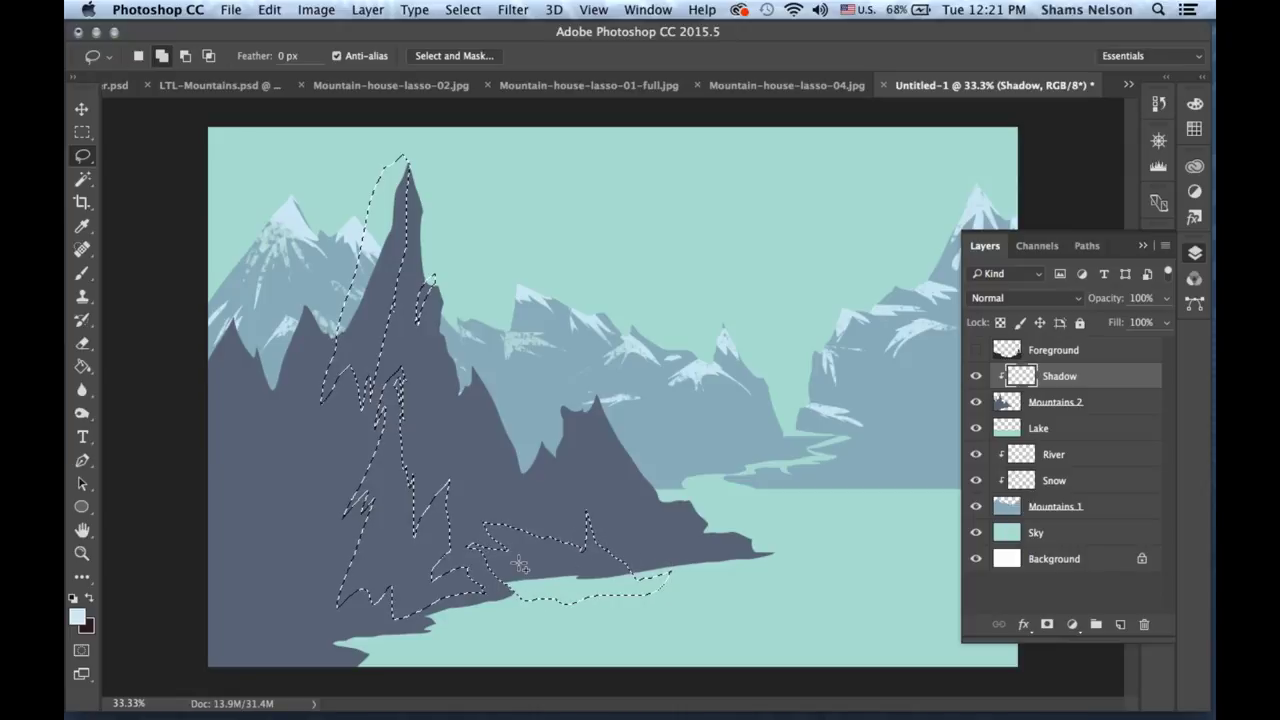
mouse_move(589, 402)
mouse_down()
mouse_move(587, 478)
mouse_move(556, 499)
mouse_move(551, 442)
mouse_move(519, 508)
mouse_move(543, 435)
mouse_move(518, 506)
mouse_up()
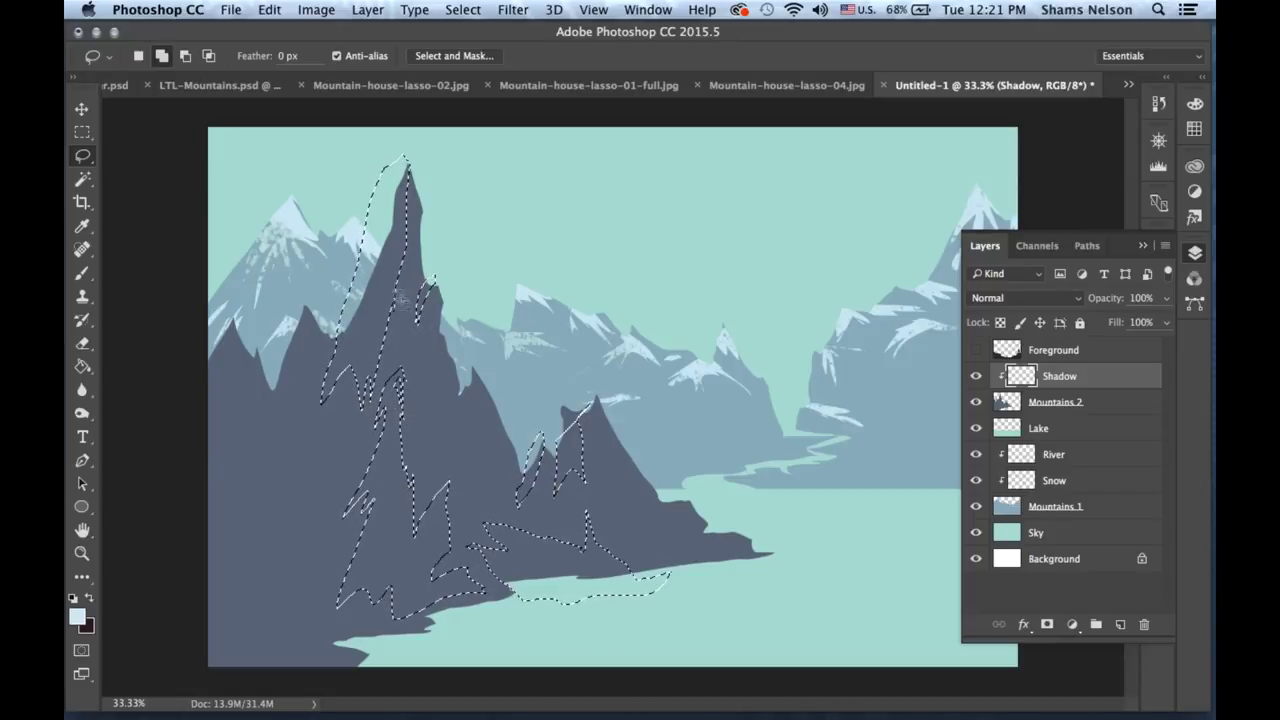
mouse_move(463, 357)
mouse_down()
mouse_move(461, 434)
mouse_move(470, 342)
mouse_up()
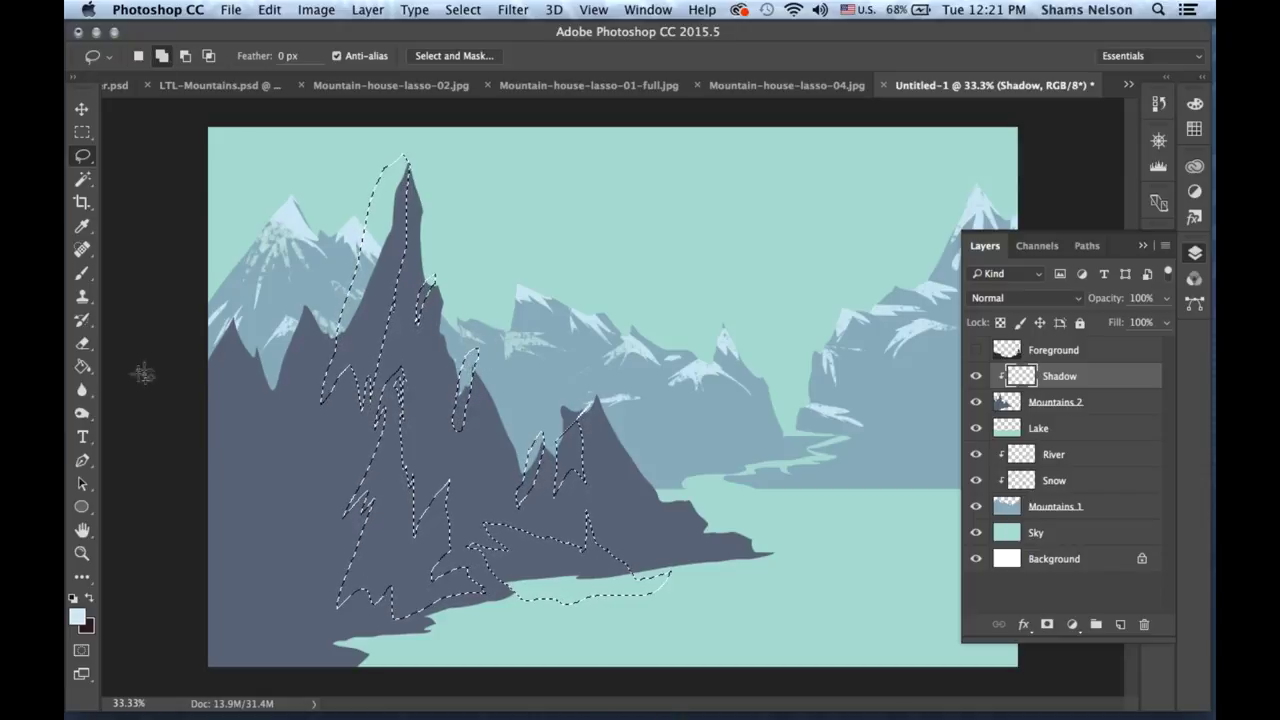
Add the shaded sides of the two small left peaks and the large lower-left slope to the shadow selection.
mouse_move(306, 297)
mouse_down()
mouse_move(300, 385)
mouse_move(282, 410)
mouse_up()
mouse_move(300, 308)
mouse_down()
mouse_move(232, 378)
mouse_move(240, 405)
mouse_move(216, 451)
mouse_move(189, 409)
mouse_move(205, 312)
mouse_up()
drag(203, 512, 268, 444)
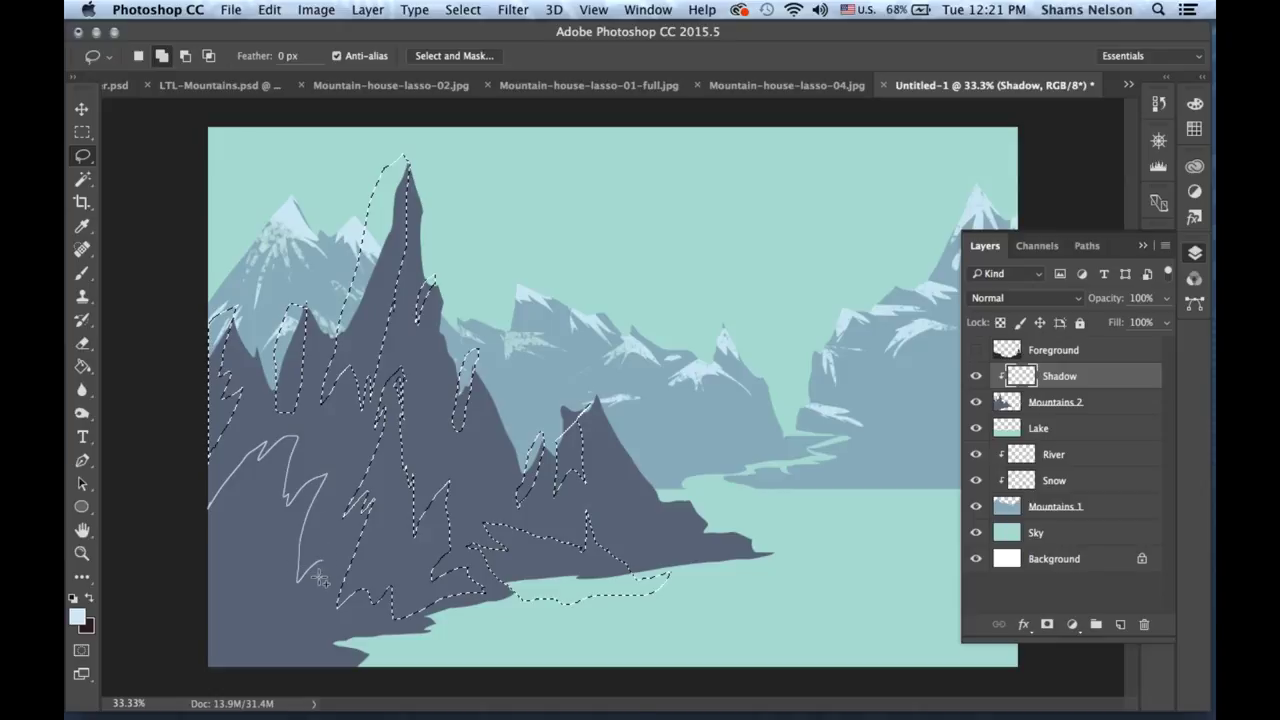
mouse_move(288, 648)
mouse_down()
mouse_move(330, 675)
mouse_move(200, 685)
mouse_move(150, 608)
mouse_up()
Subtract a small irregular gap from the shadow selection on the lower-left slope.
key(alt)
drag(239, 562, 237, 530)
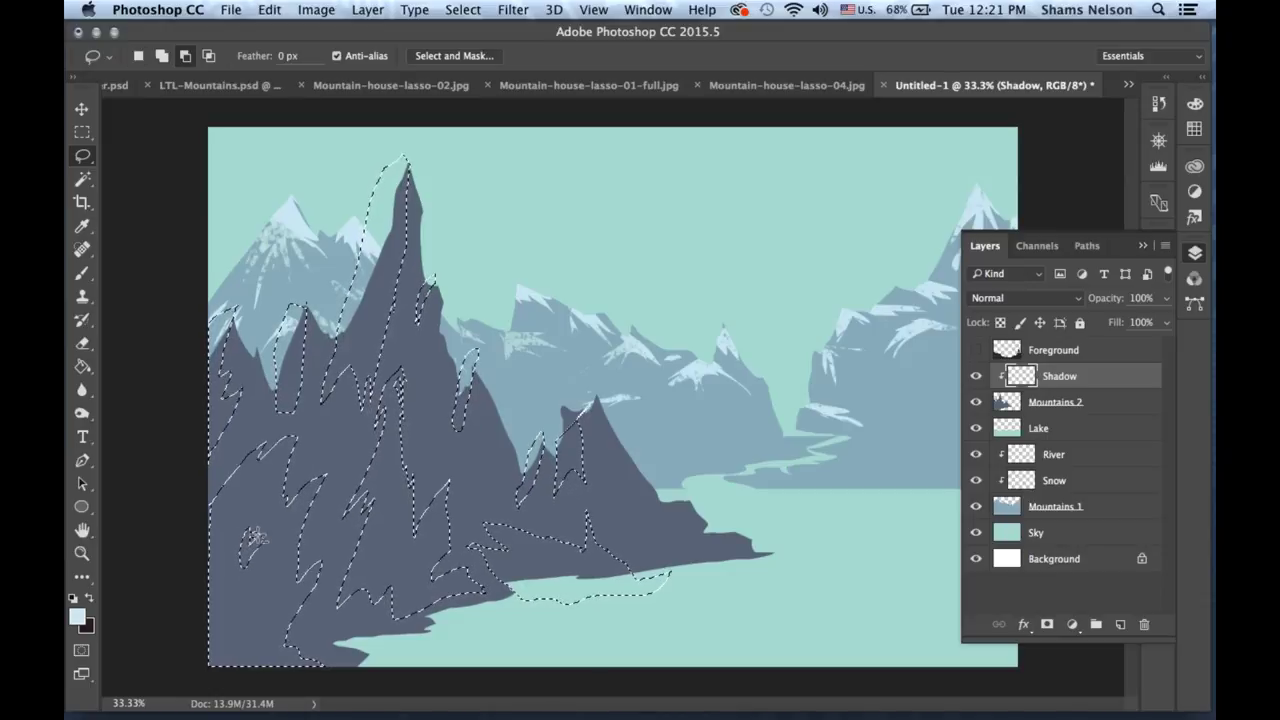
key(alt)
key(shift)
key(alt)
key(alt)
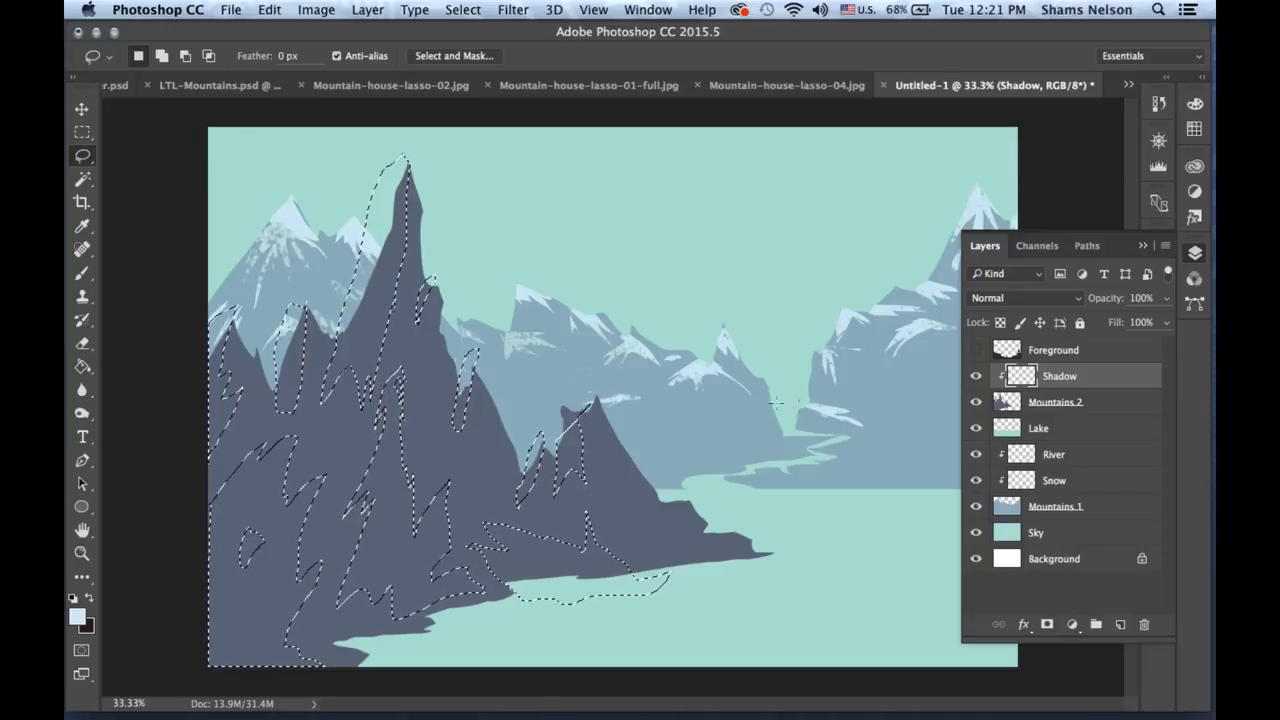
Add small shadow patches to the selection at the shoreline tip, on the right-hand peak's slope and beside the tall peak's right spur.
key(shift)
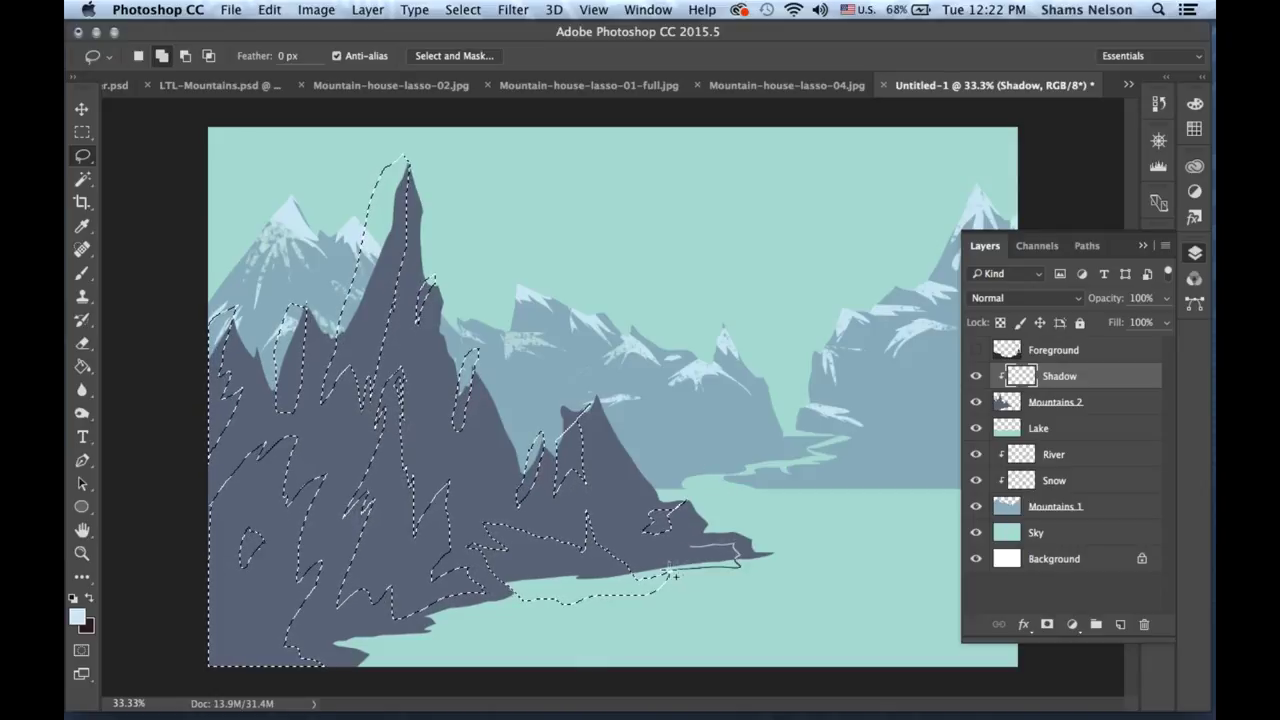
drag(715, 553, 740, 562)
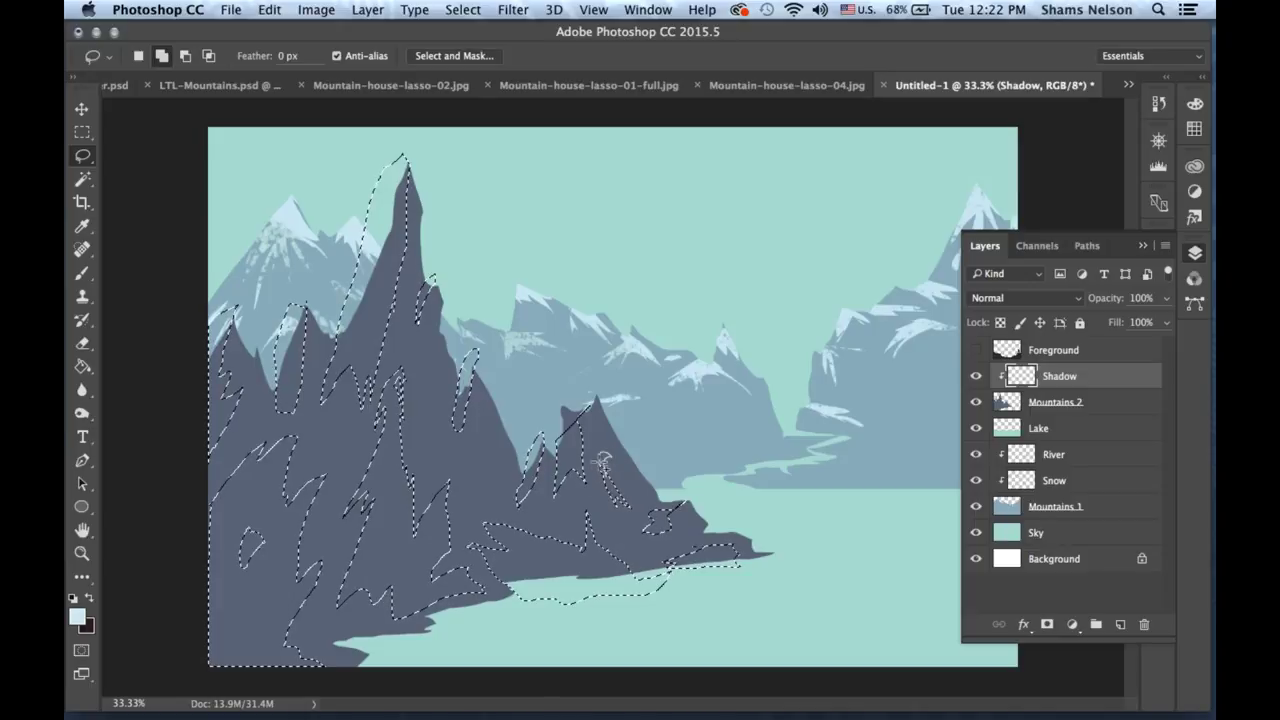
drag(617, 487, 645, 470)
key(shift)
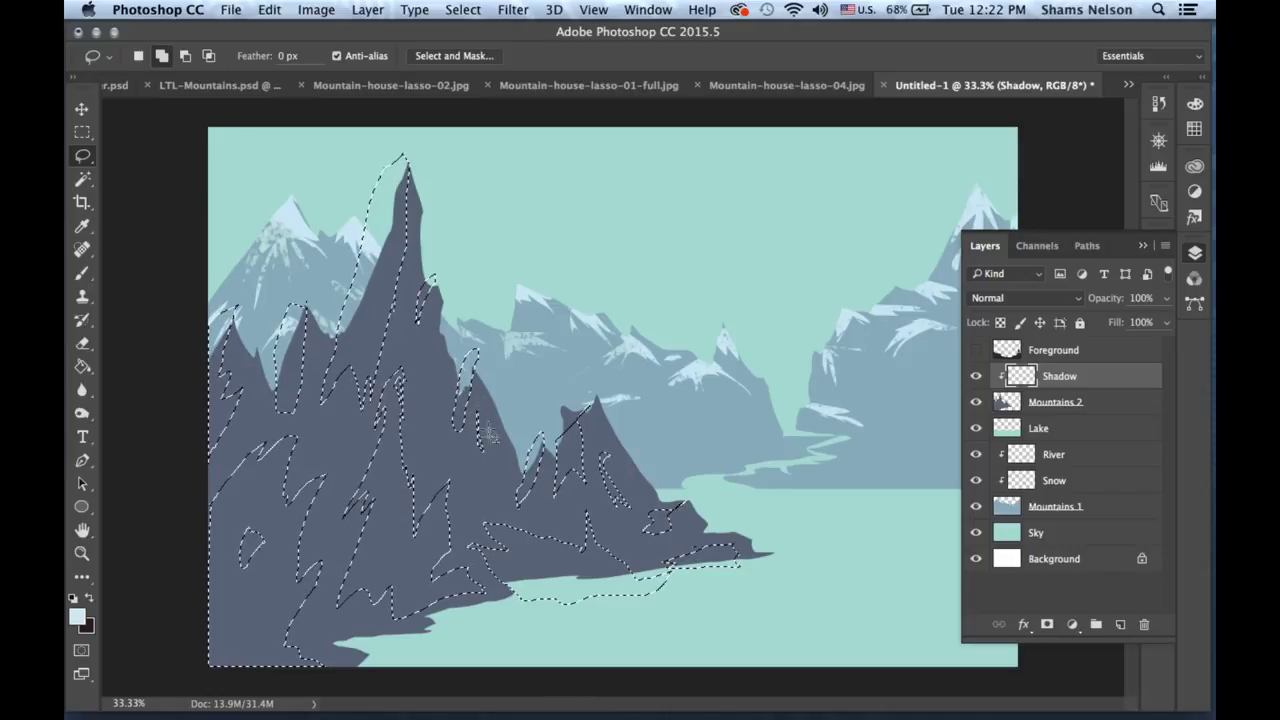
Fill the selected mountain areas on the Shadow layer with icy blue and keep the selection active.
click(84, 365)
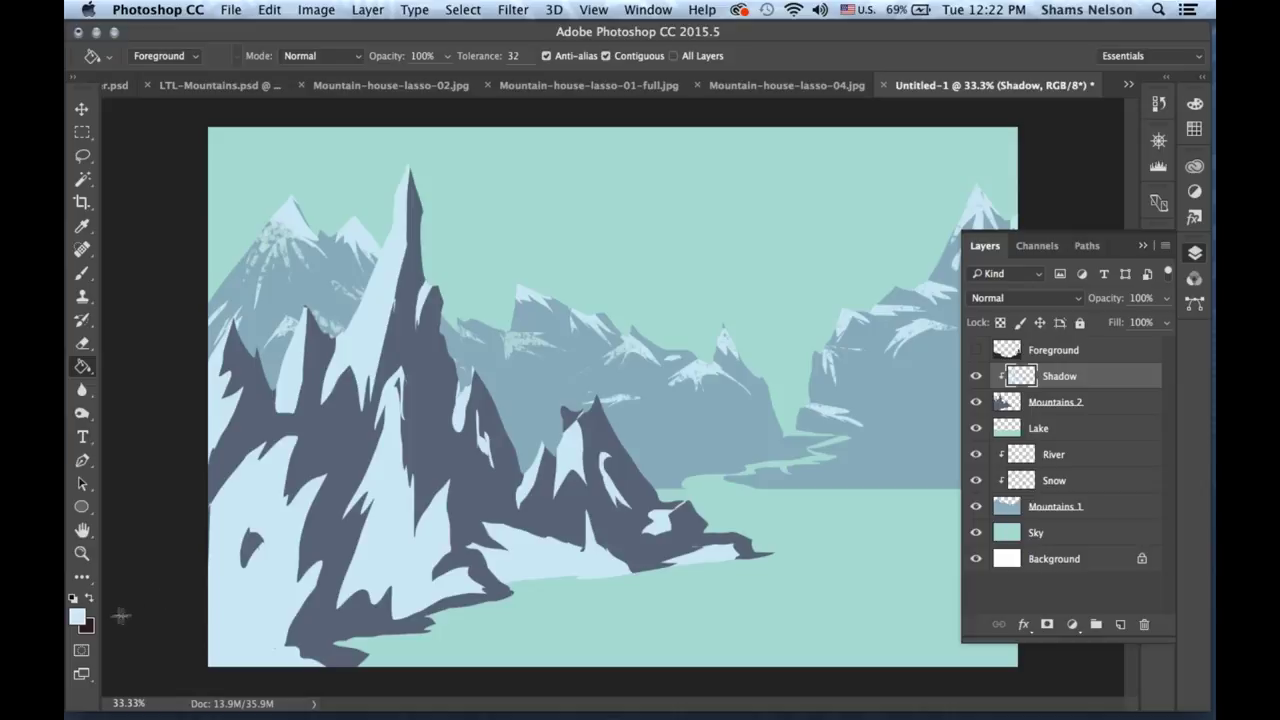
key(super+z)
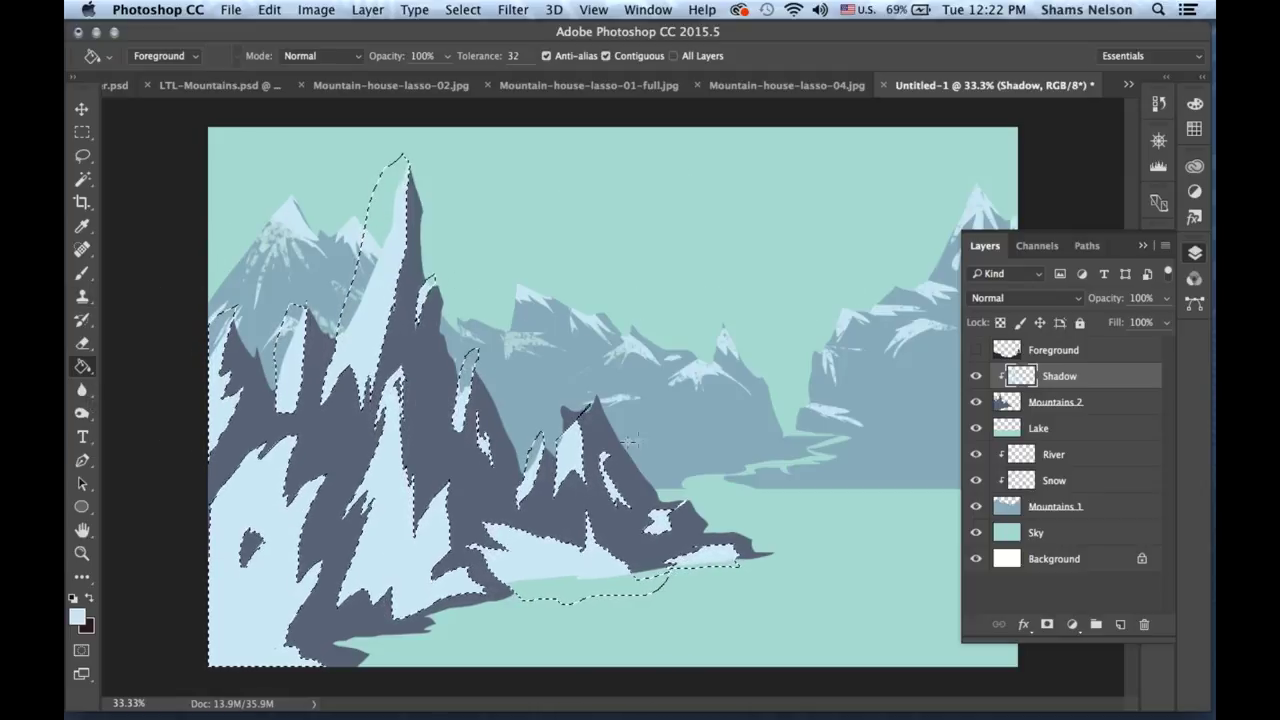
Set the foreground colour to the dark green 2b3633 and return to the Paint Bucket tool.
click(77, 617)
click(772, 450)
mouse_move(772, 450)
mouse_down()
mouse_move(780, 526)
mouse_move(789, 457)
mouse_move(789, 511)
mouse_up()
mouse_move(998, 438)
mouse_down()
mouse_move(998, 410)
mouse_move(998, 470)
mouse_up()
drag(789, 519, 782, 527)
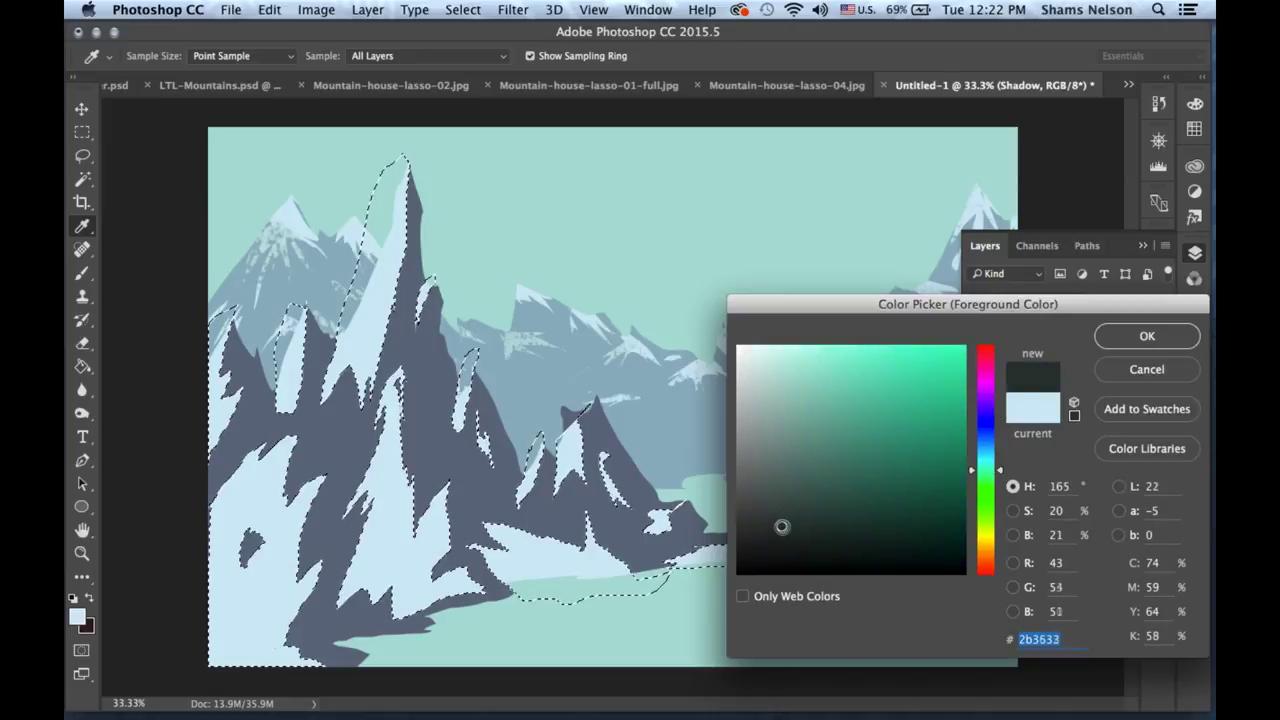
click(1147, 336)
key(g)
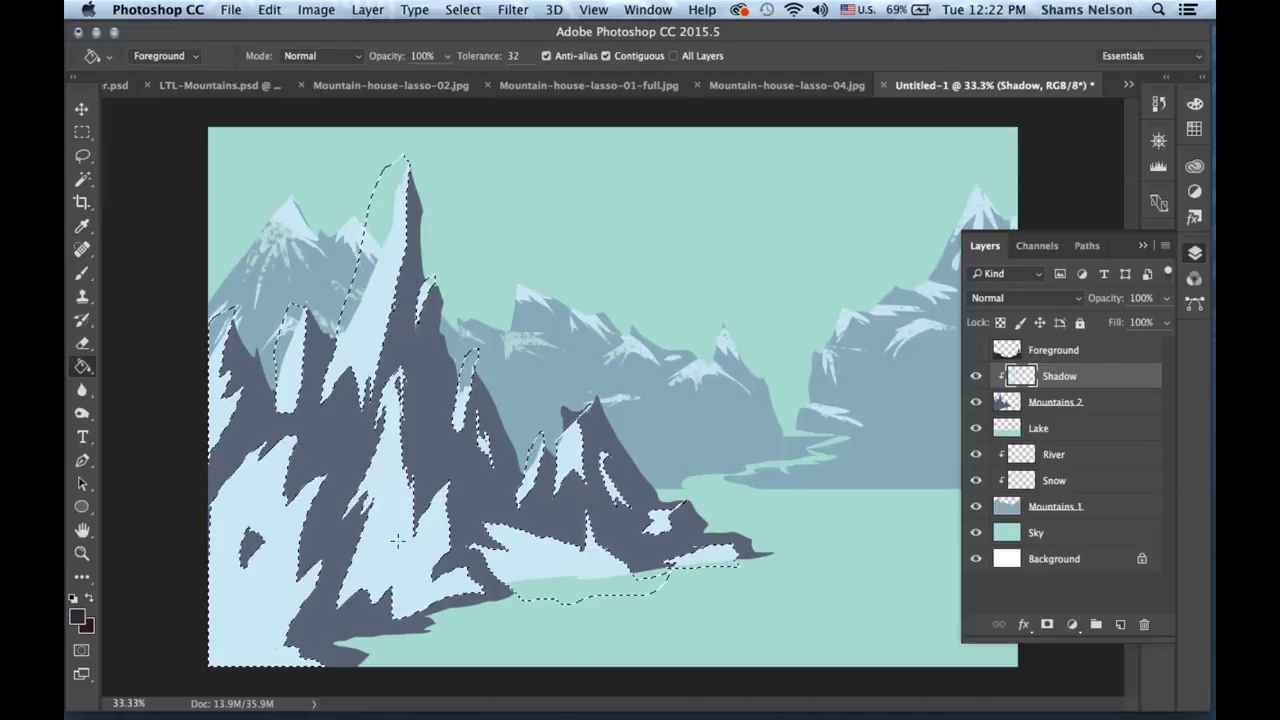
Fill the selected areas on the Shadow layer with the dark green and hide the selection outline.
key(super+z)
key(super+z)
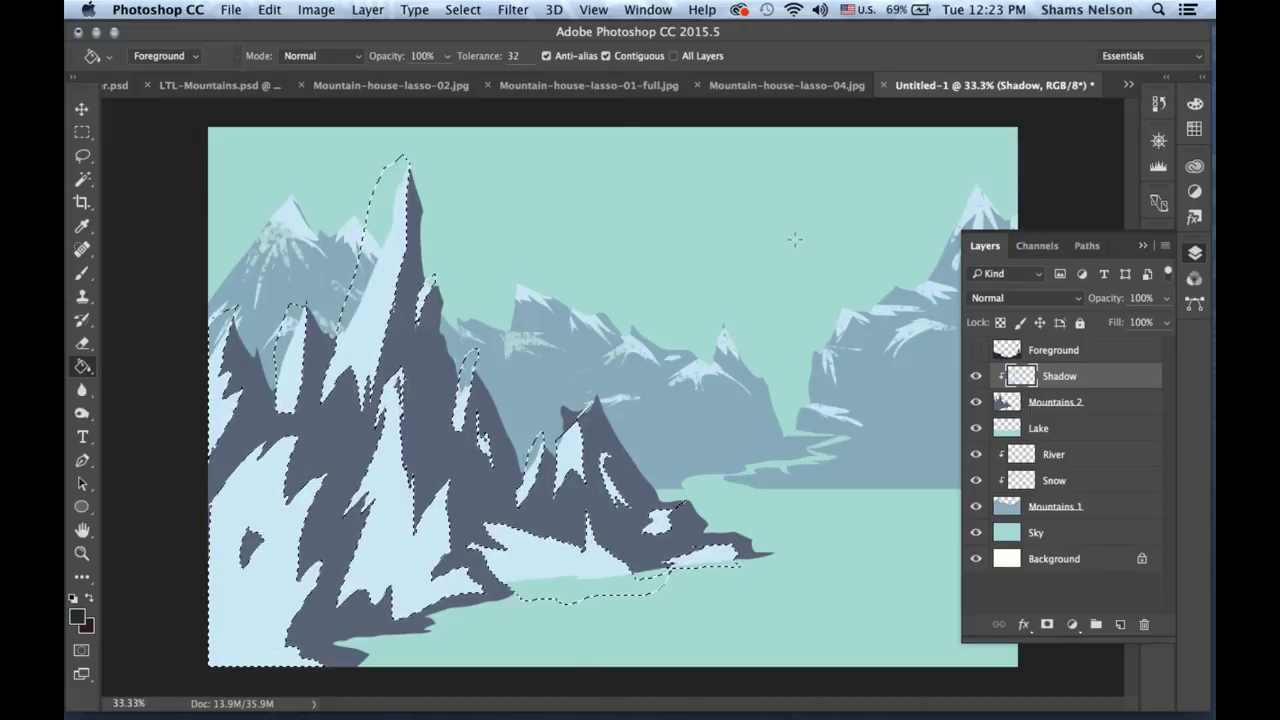
click(405, 377)
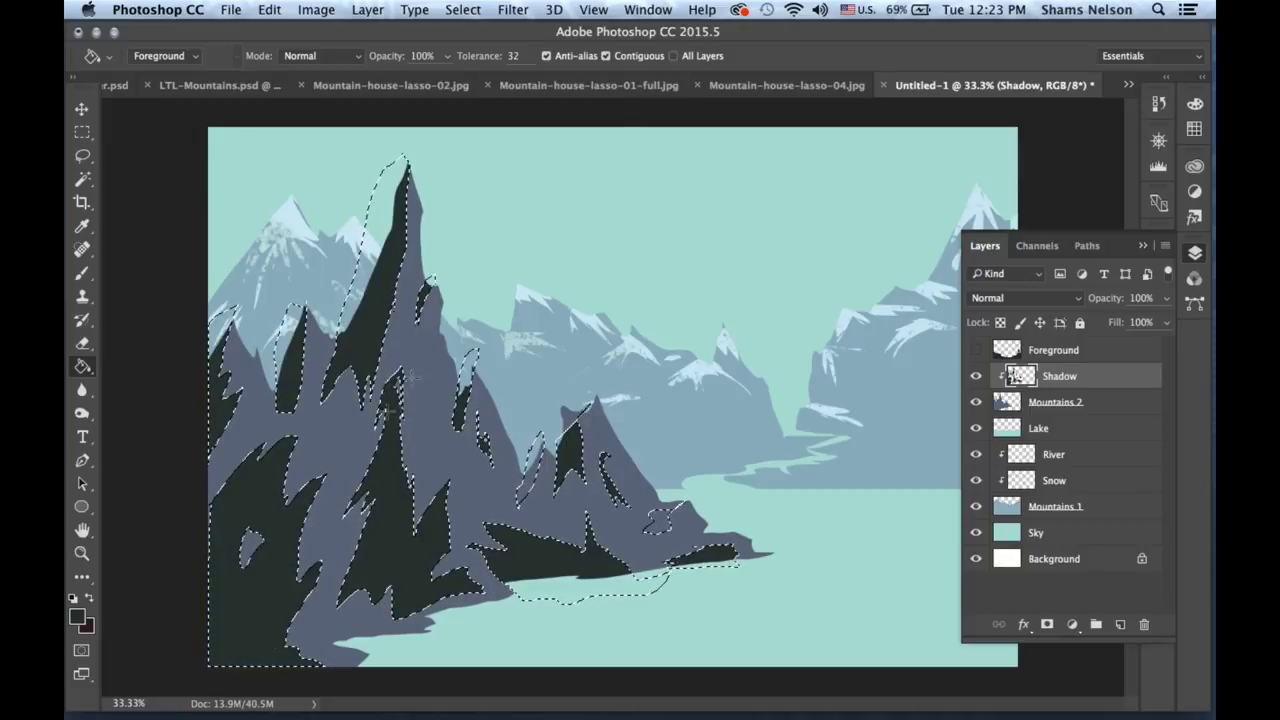
key(super+h)
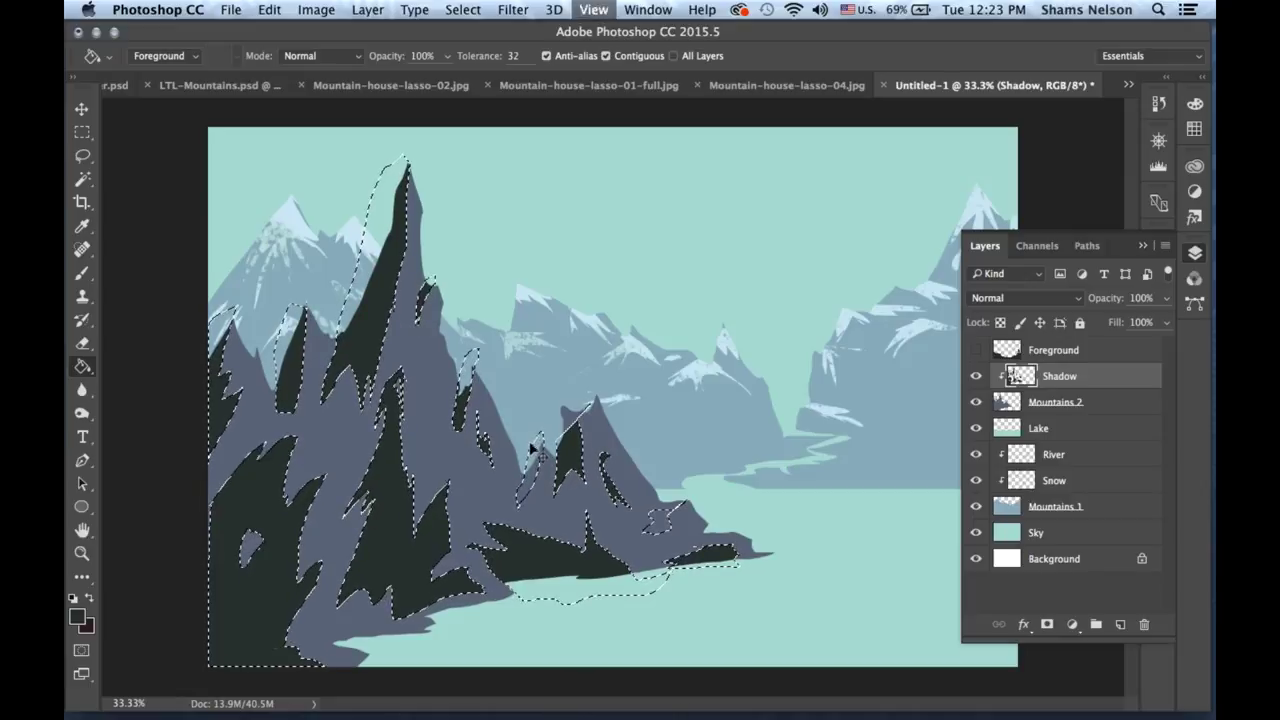
Set the Shadow layer's blend mode to Multiply and its opacity to 41%.
drag(1166, 299, 1105, 321)
click(1037, 298)
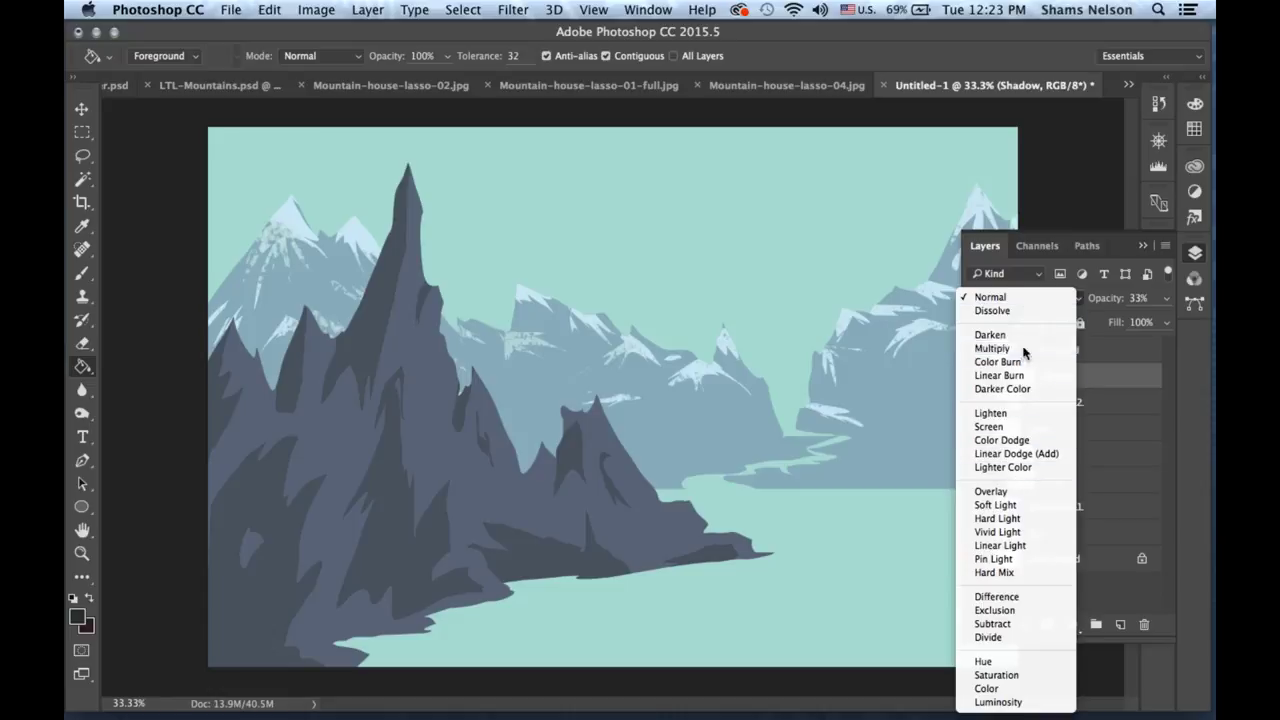
click(992, 348)
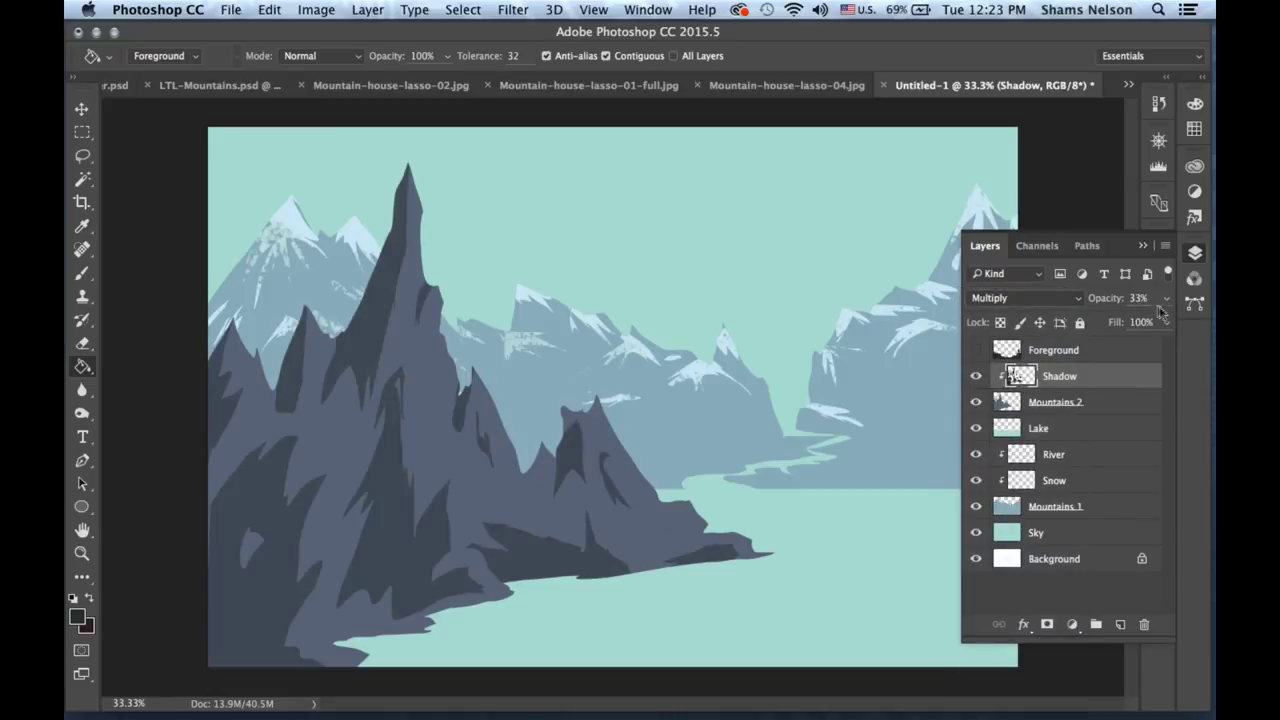
drag(1166, 299, 1117, 321)
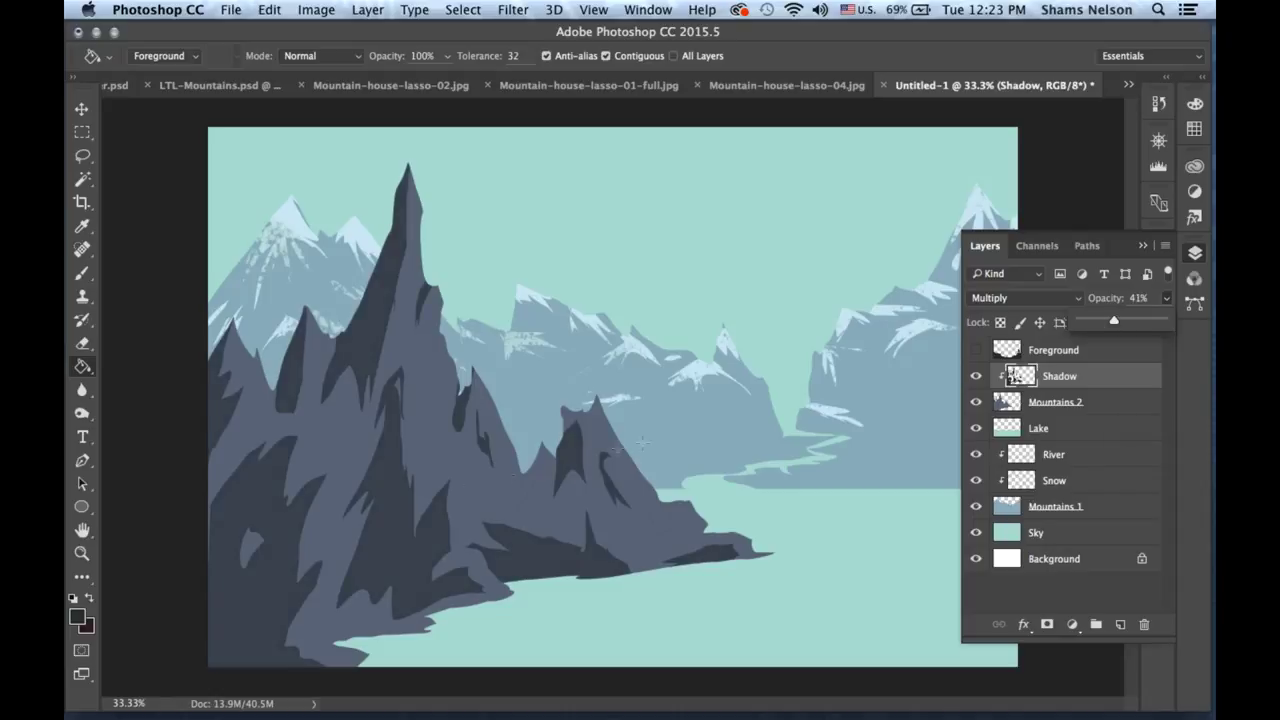
Lower the Shadow layer's opacity to 26%.
drag(1114, 321, 1121, 321)
drag(1121, 321, 1101, 322)
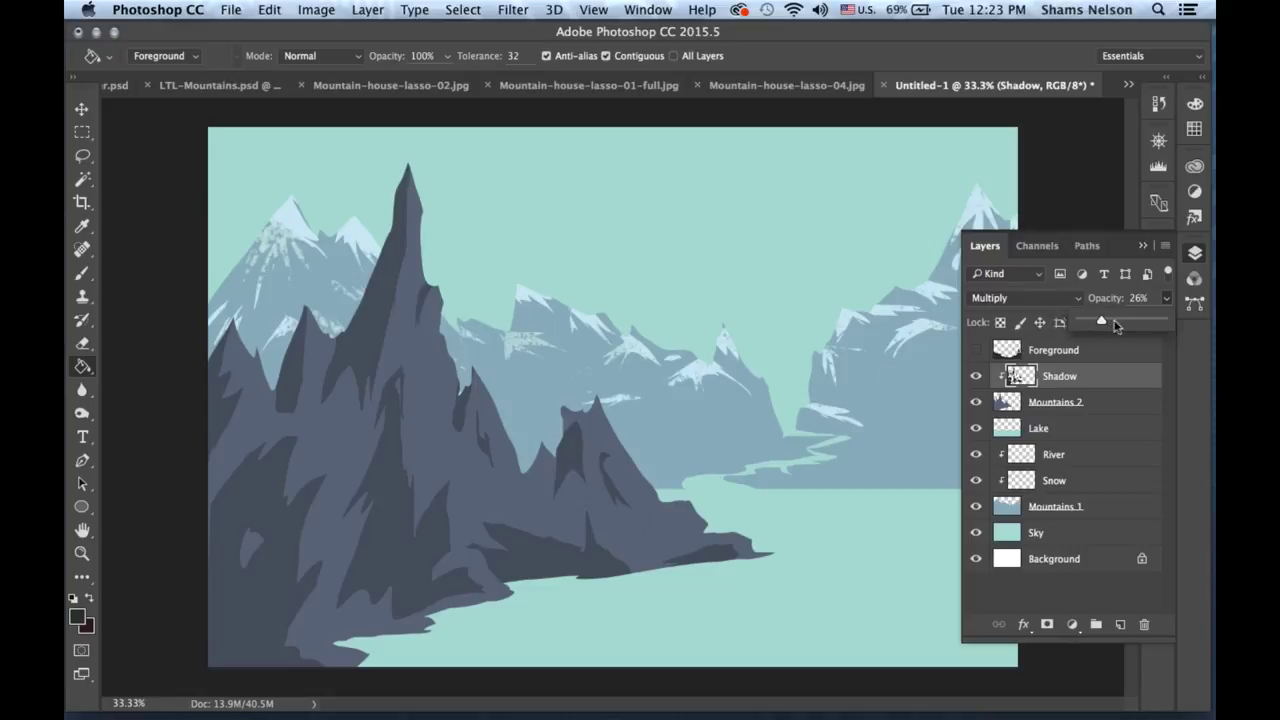
Add a new clipped layer directly above Mountains 2 and name it Snow.
click(1106, 405)
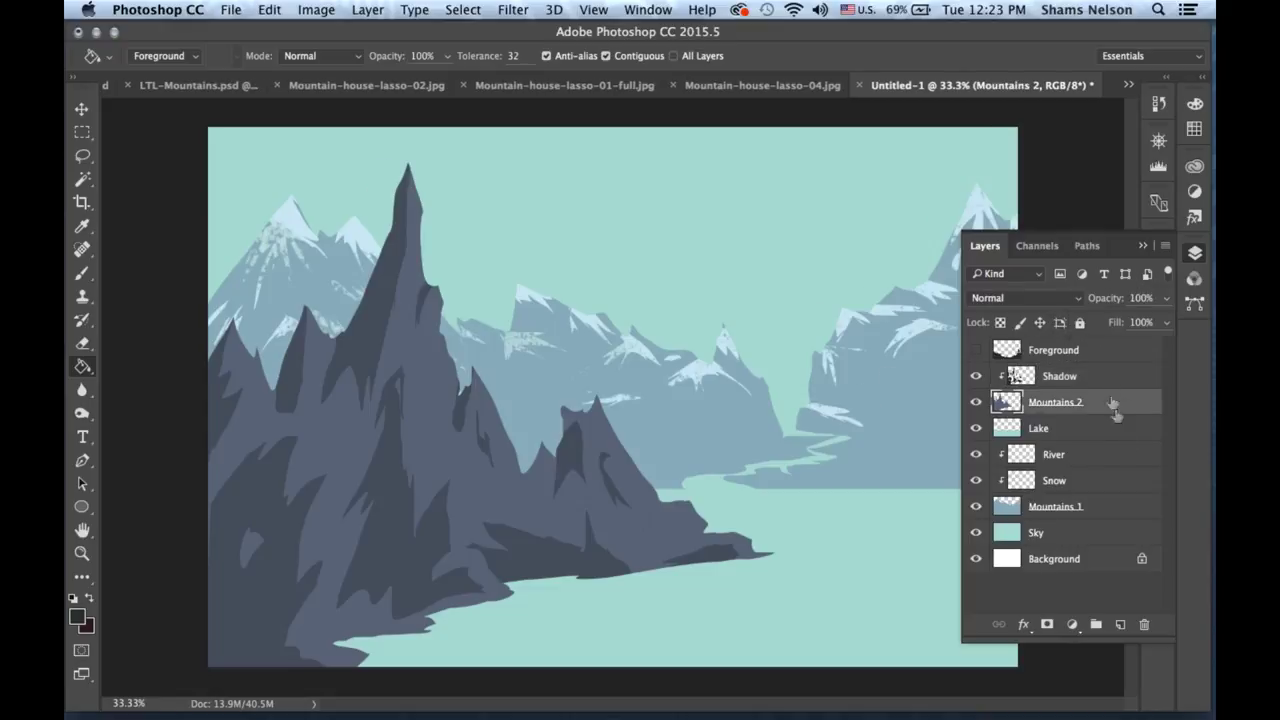
click(1120, 624)
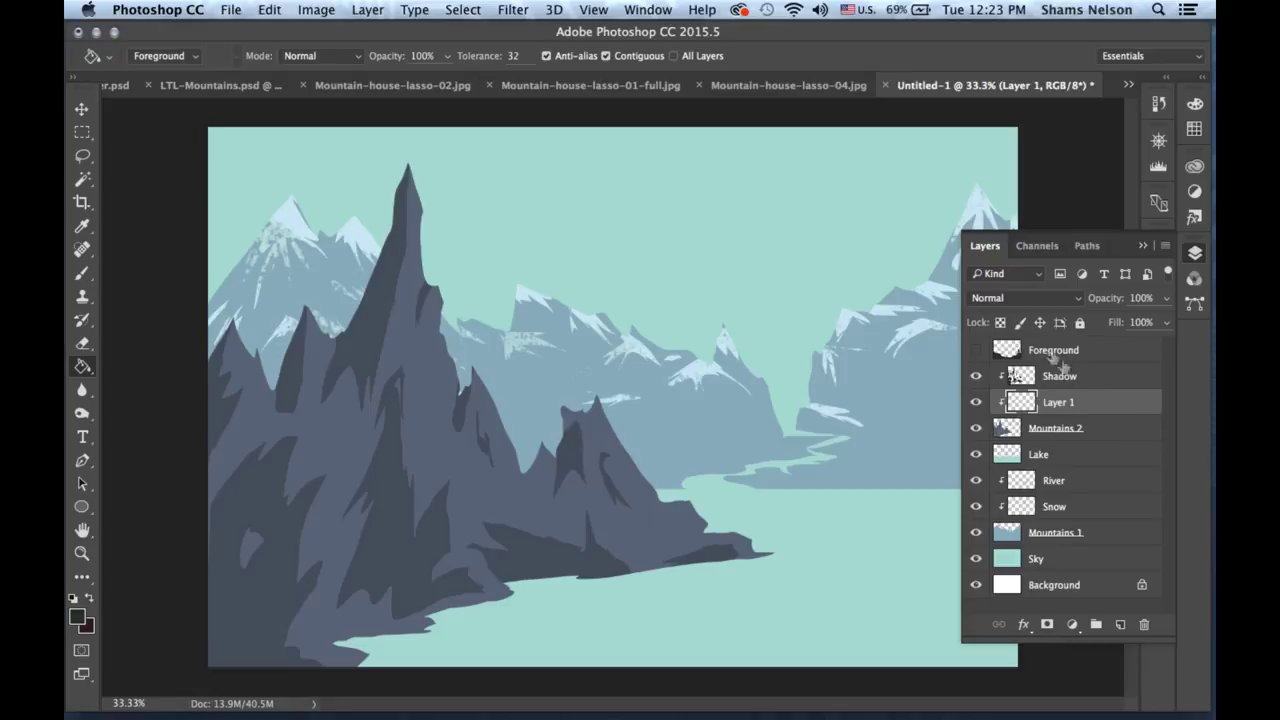
double_click(1057, 402)
text(Snow)
key(Return)
Lasso jagged snow patches on both flanks of the tallest peak and on the smaller peaks to its left, combined in one selection.
click(84, 155)
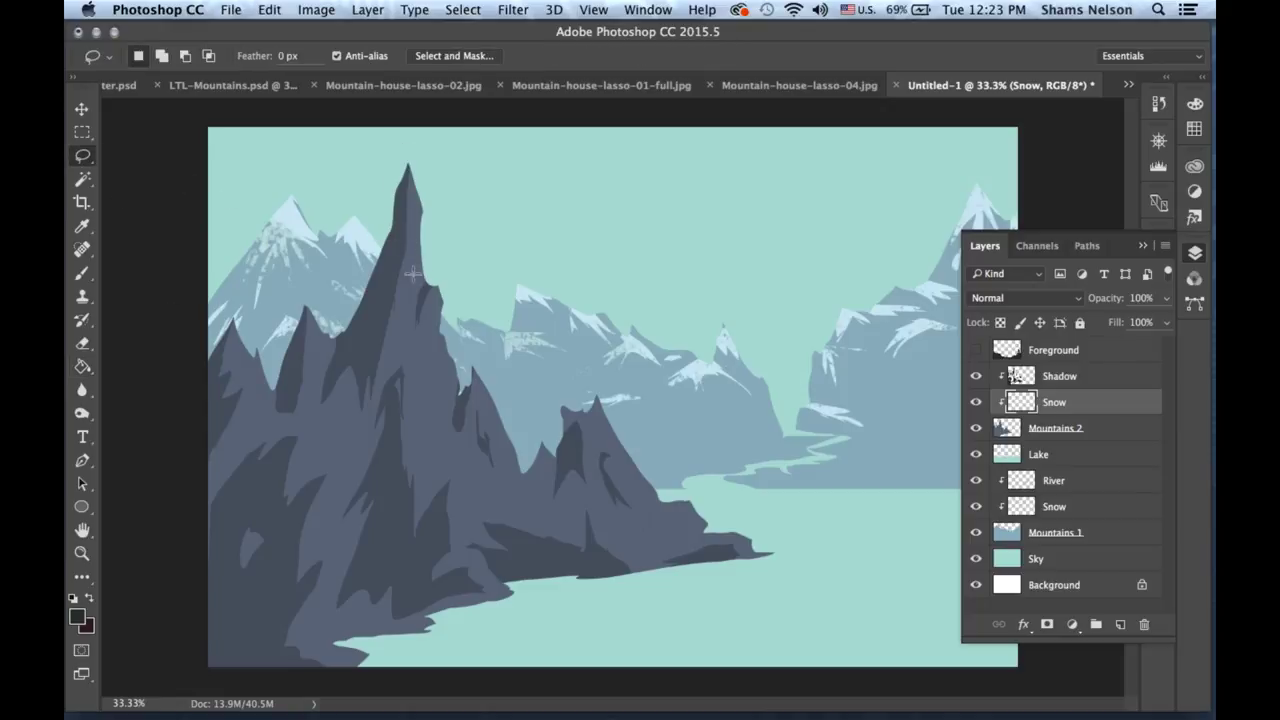
drag(413, 340, 427, 272)
key(shift)
mouse_move(444, 338)
mouse_down()
mouse_move(428, 350)
mouse_move(442, 338)
mouse_up()
drag(428, 396, 444, 364)
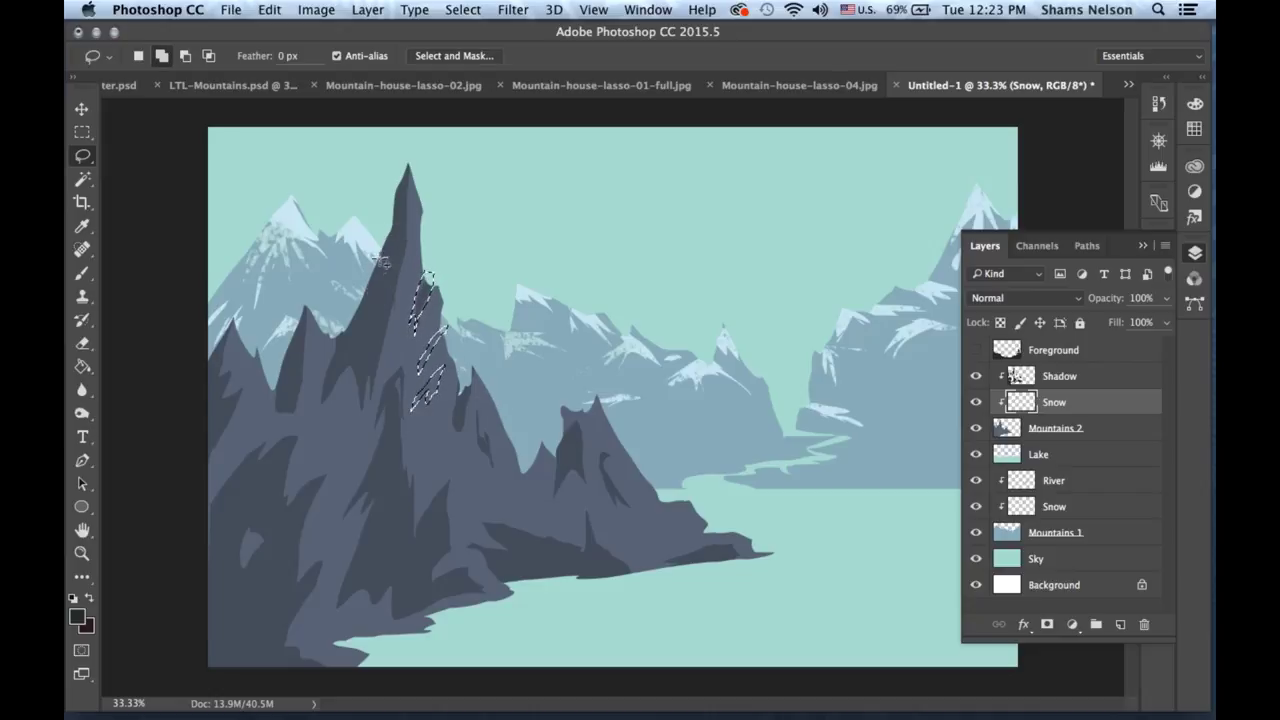
mouse_move(388, 234)
mouse_down()
mouse_move(364, 340)
mouse_move(365, 268)
mouse_move(389, 232)
mouse_up()
mouse_move(342, 332)
mouse_down()
mouse_move(339, 400)
mouse_move(311, 422)
mouse_move(343, 331)
mouse_up()
mouse_move(281, 365)
mouse_down()
mouse_move(296, 432)
mouse_move(268, 416)
mouse_move(231, 443)
mouse_move(281, 365)
mouse_move(248, 356)
mouse_move(228, 388)
mouse_move(220, 374)
mouse_move(256, 353)
mouse_move(262, 364)
mouse_up()
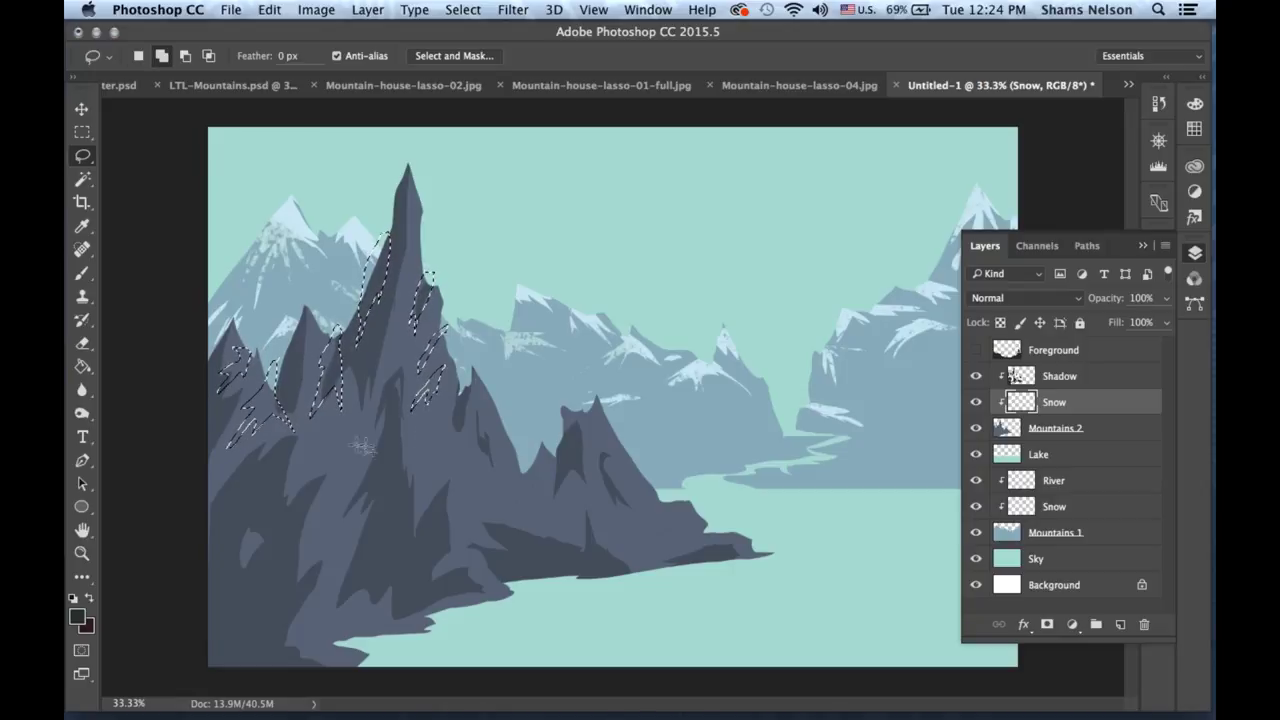
Add jagged snow patches below the tallest peak, on the smaller right-hand peaks and along the low ridge by the lake to the selection.
mouse_move(314, 451)
mouse_down()
mouse_move(366, 407)
mouse_move(376, 447)
mouse_move(296, 466)
mouse_up()
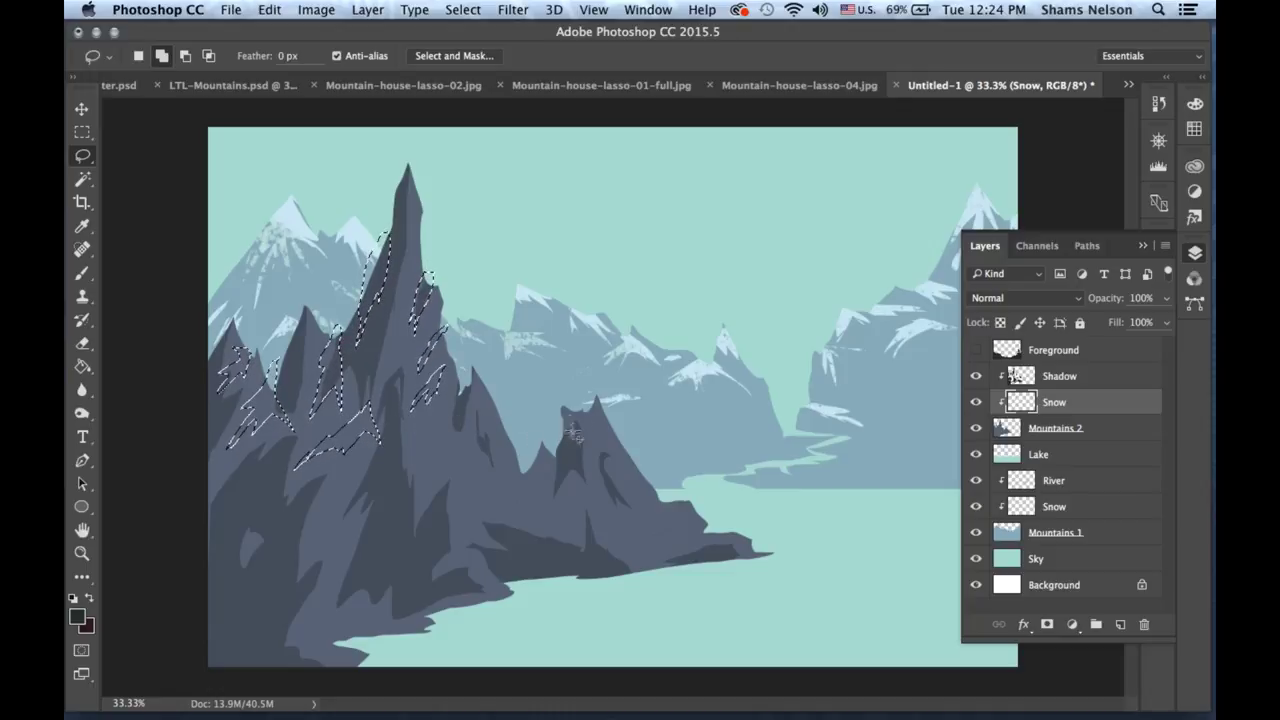
mouse_move(597, 414)
mouse_down()
mouse_move(608, 440)
mouse_move(580, 420)
mouse_move(625, 462)
mouse_move(600, 425)
mouse_up()
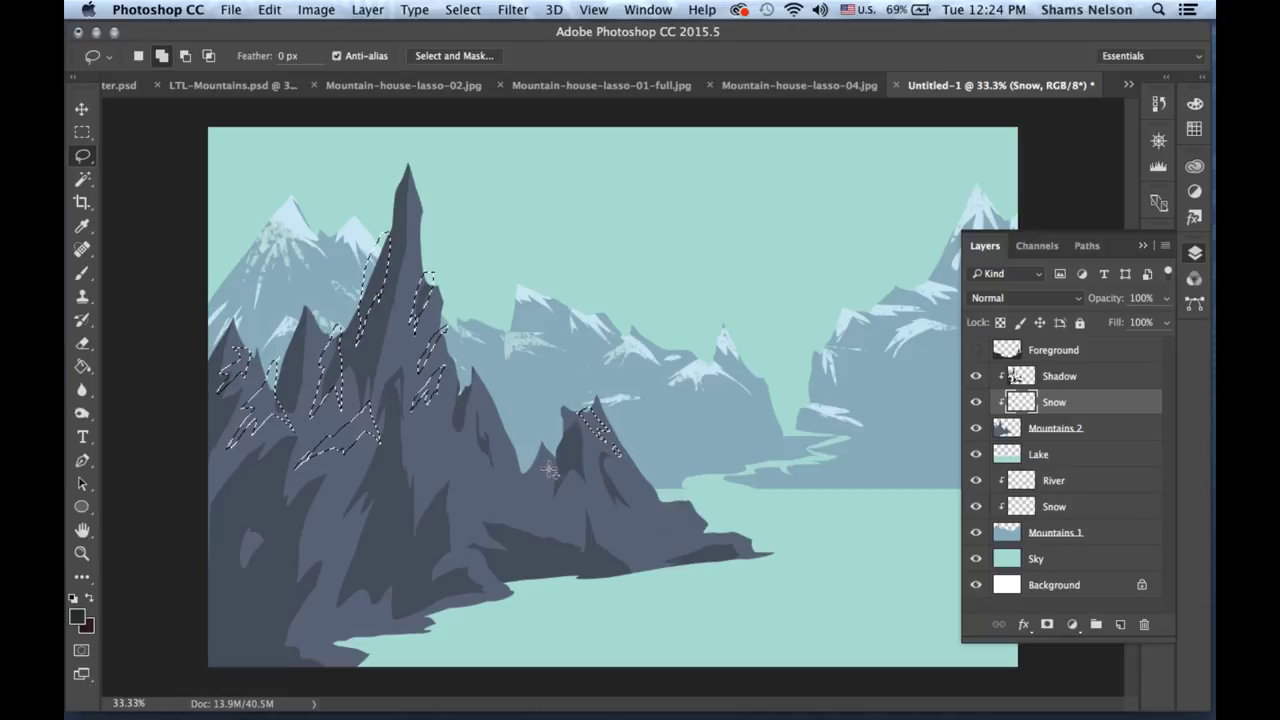
mouse_move(534, 467)
mouse_down()
mouse_move(487, 501)
mouse_move(531, 462)
mouse_up()
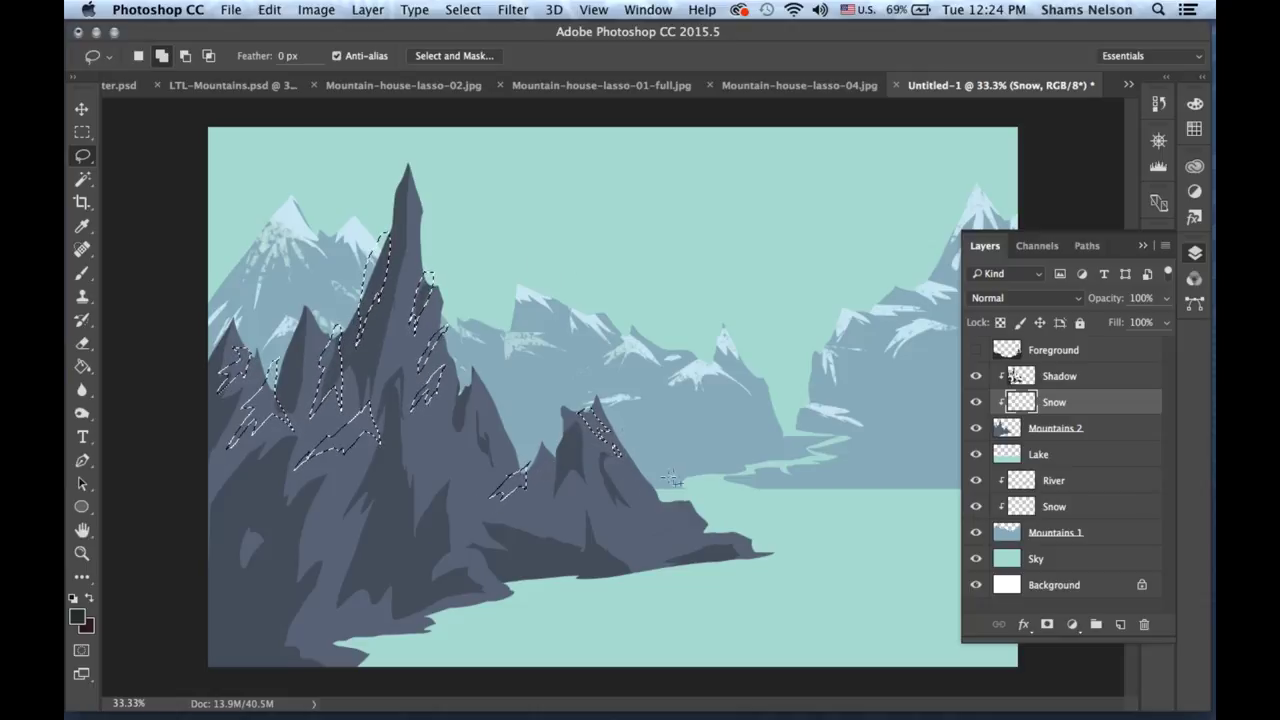
drag(686, 503, 637, 535)
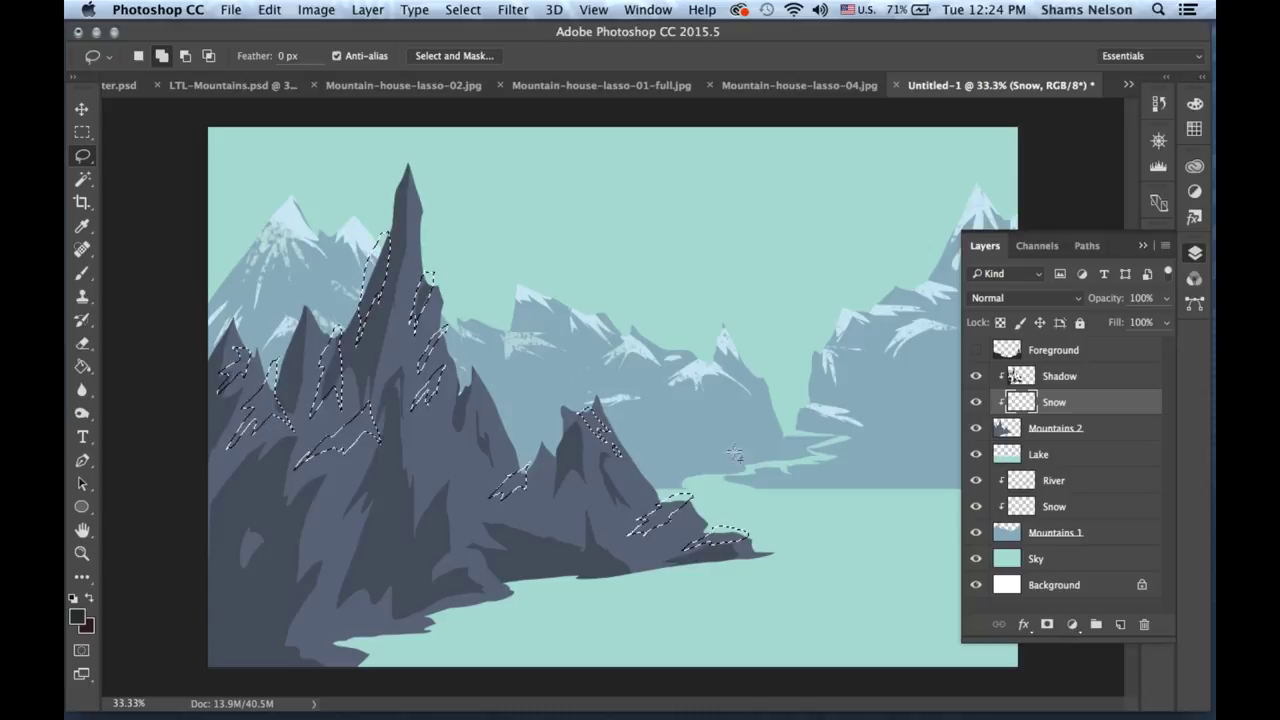
drag(517, 489, 508, 493)
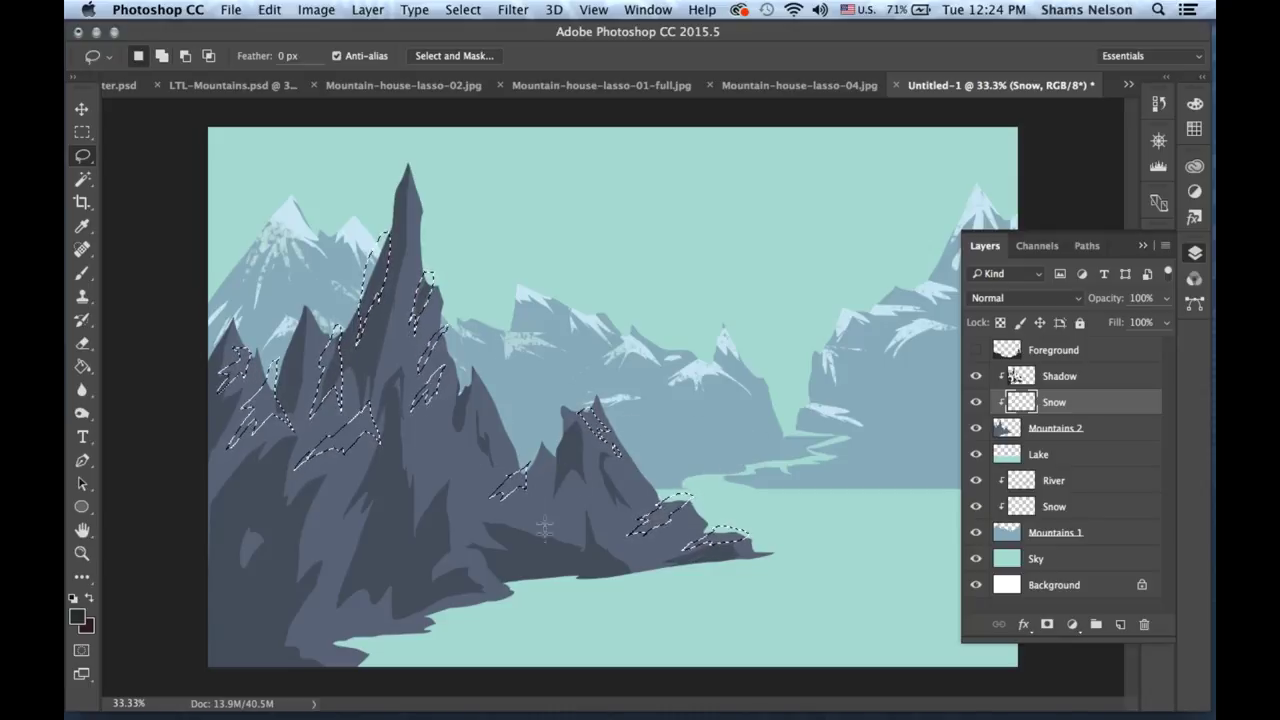
Switch to the Brush tool and set the foreground to a very pale lavender-blue, shifting the hue of e3f8ff slightly towards blue.
click(82, 272)
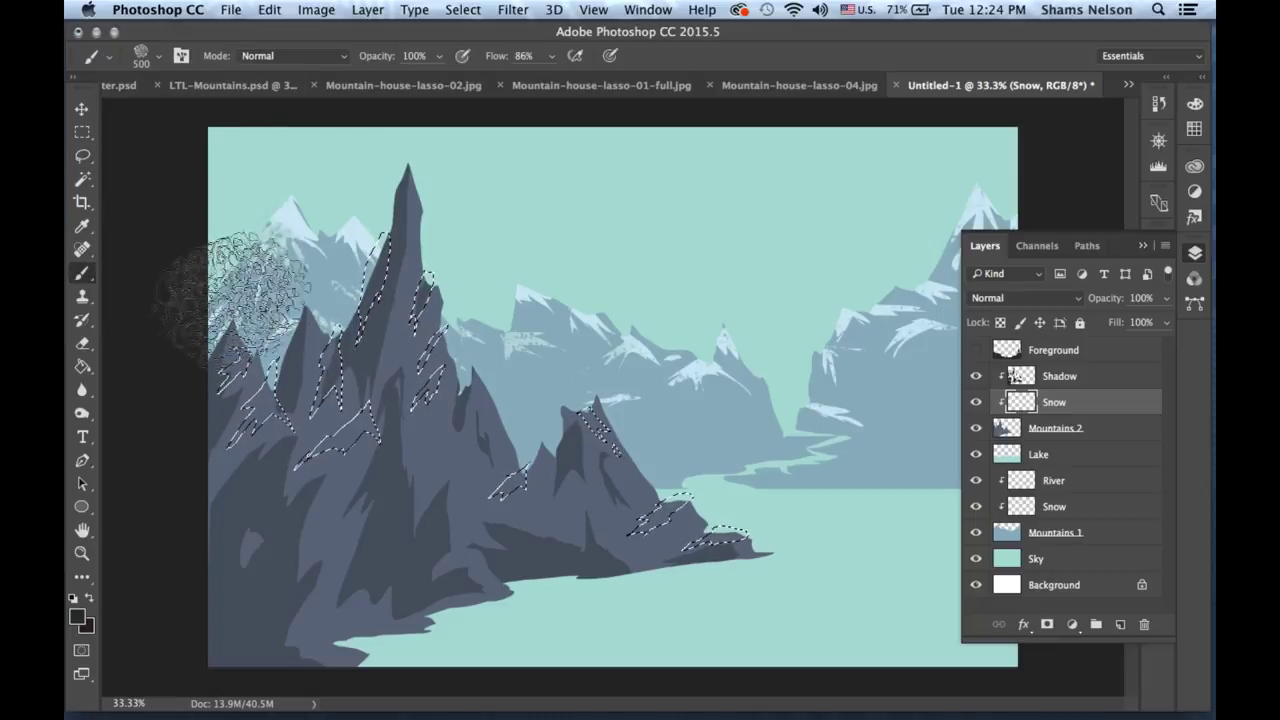
click(109, 60)
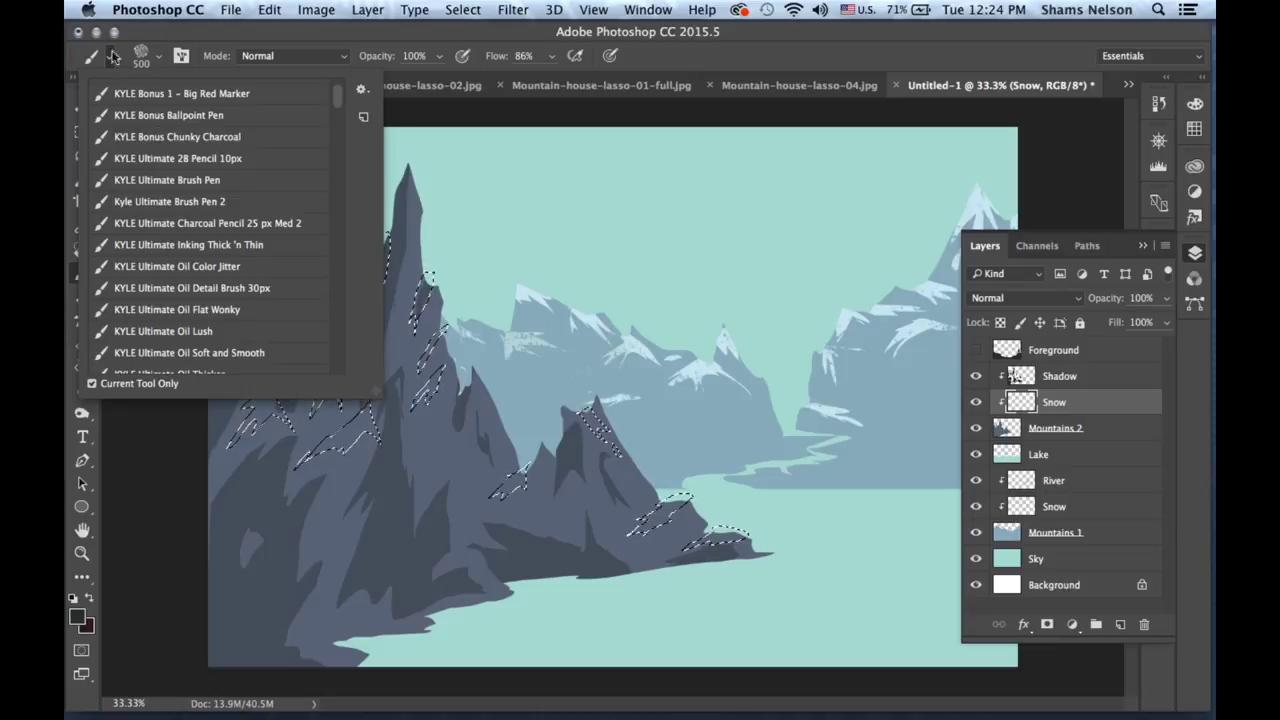
click(113, 57)
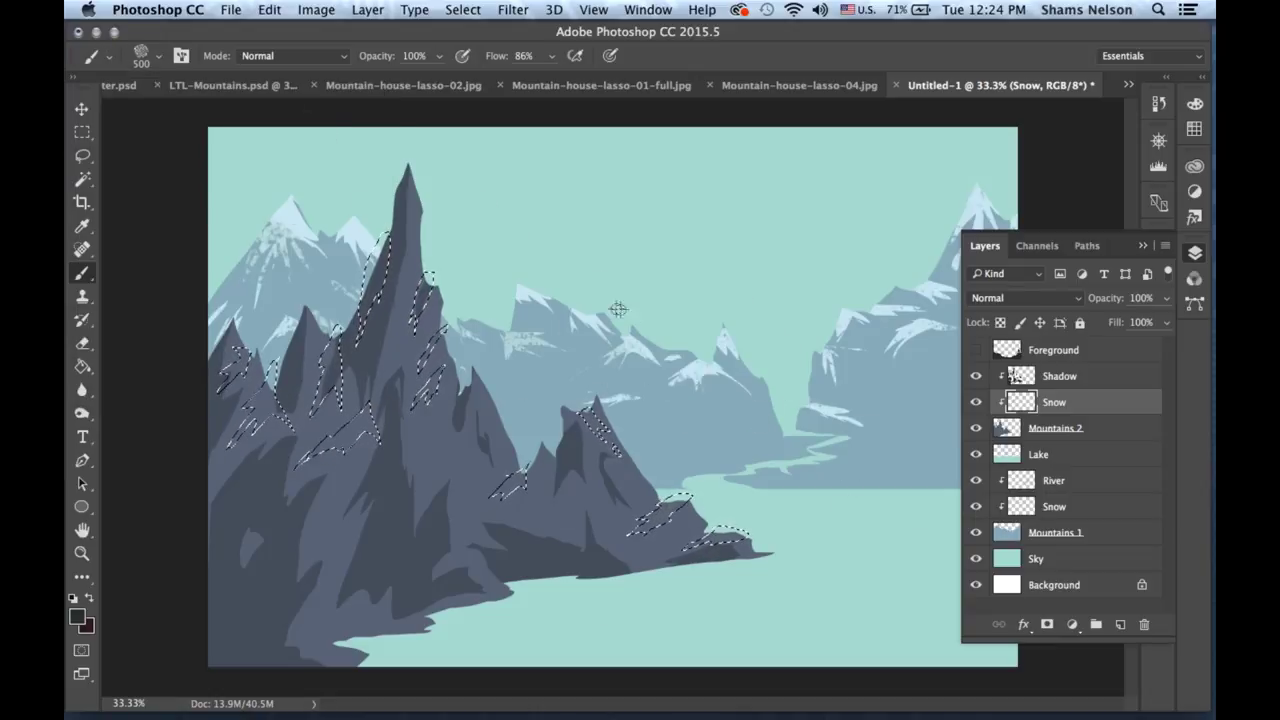
click(77, 615)
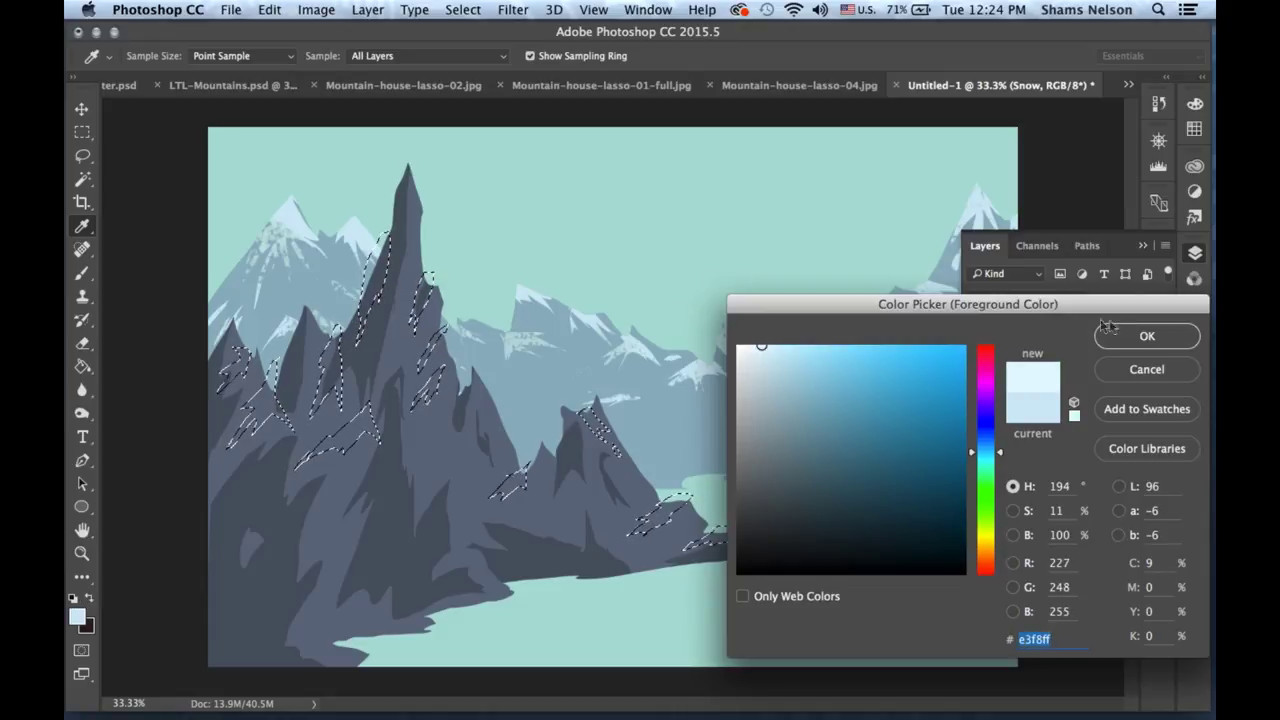
click(1138, 338)
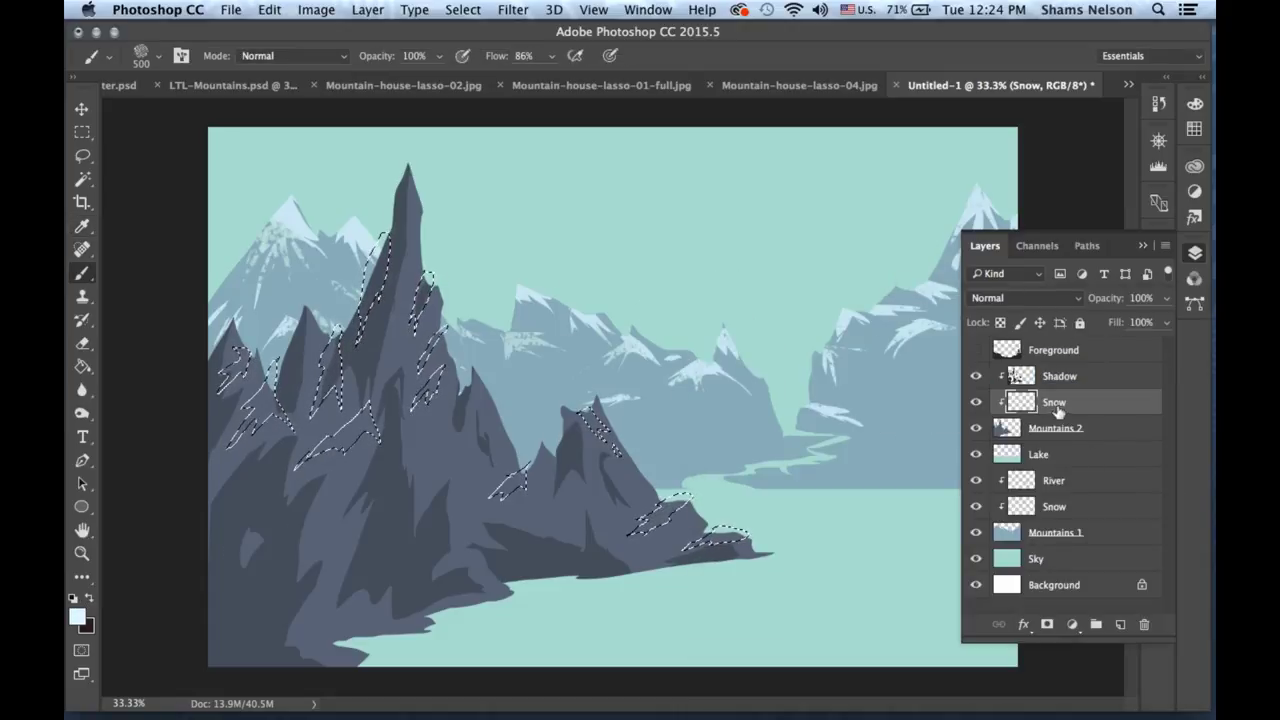
click(79, 617)
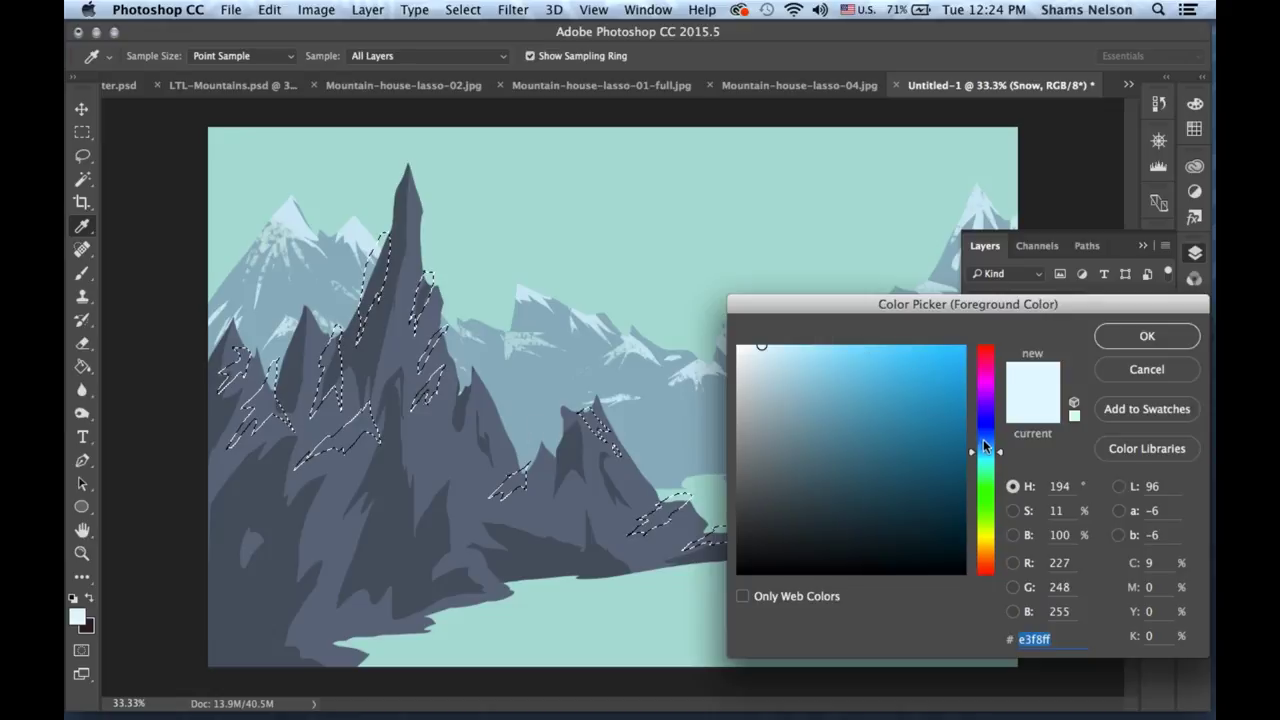
drag(986, 447, 989, 437)
click(1146, 337)
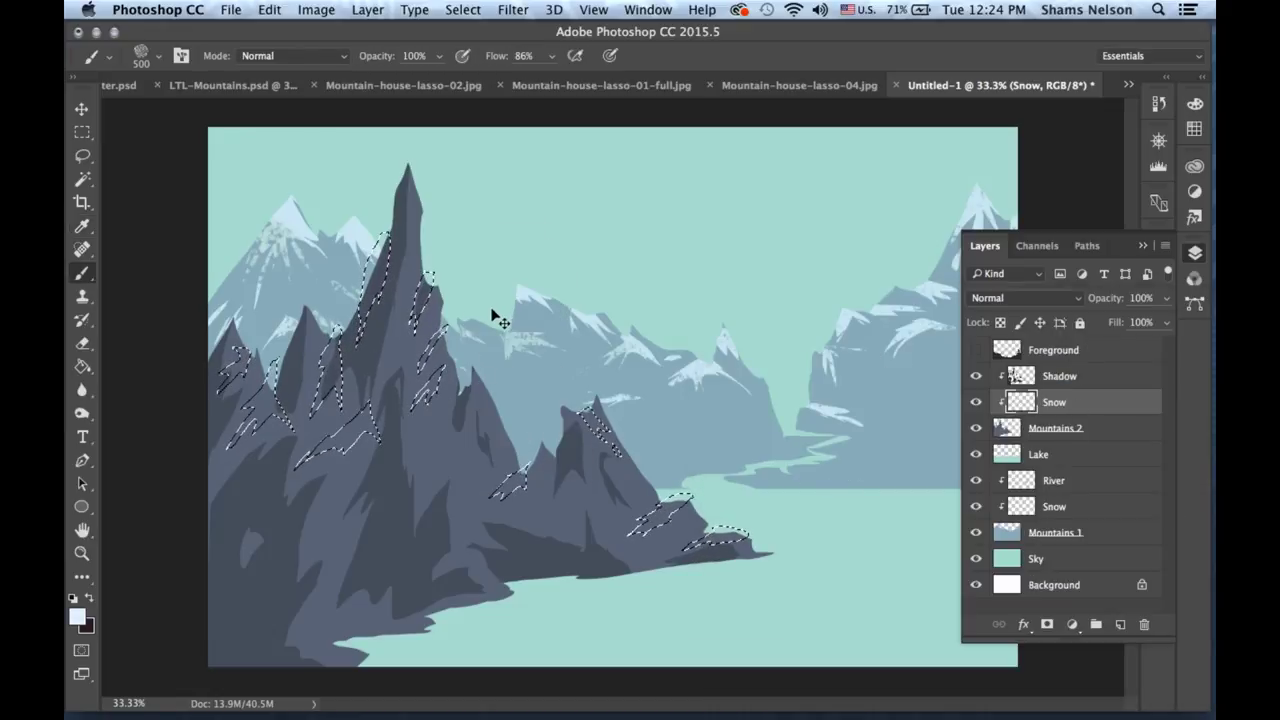
Hide the selection outline and paint pale textured snow into the selected patches across the Mountains 2 peaks and ridge.
key(ctrl+h)
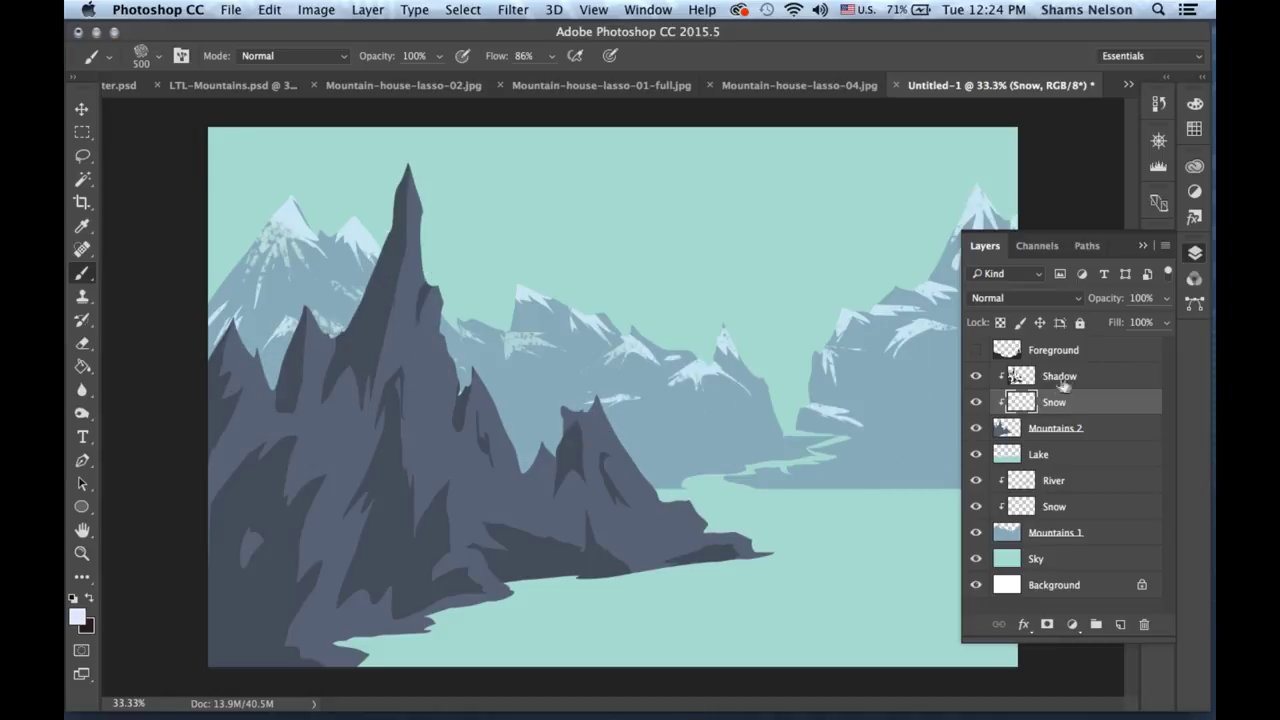
mouse_move(480, 186)
mouse_down()
mouse_move(287, 404)
mouse_move(138, 420)
mouse_move(240, 394)
mouse_move(351, 420)
mouse_move(559, 410)
mouse_move(655, 436)
mouse_move(500, 346)
mouse_move(575, 370)
mouse_move(484, 357)
mouse_move(764, 509)
mouse_move(687, 500)
mouse_move(562, 532)
mouse_move(615, 509)
mouse_move(782, 534)
mouse_move(850, 470)
mouse_up()
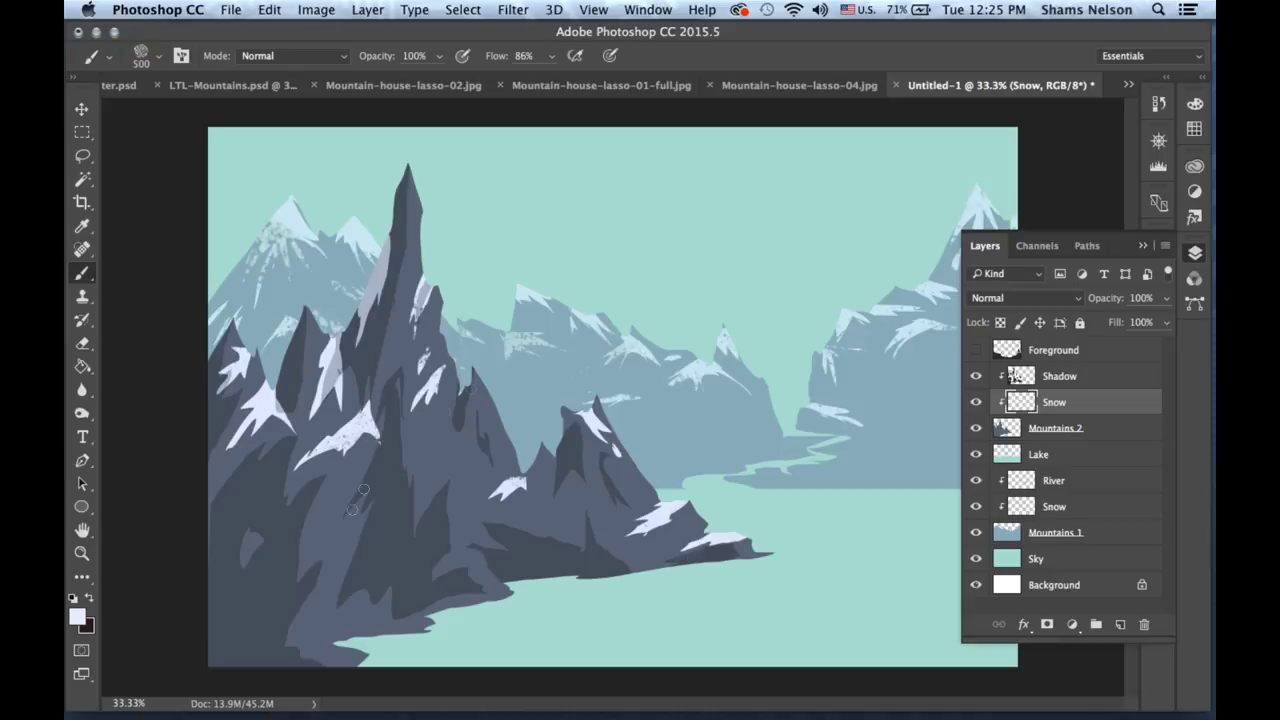
mouse_move(648, 520)
mouse_down()
mouse_move(640, 534)
mouse_move(690, 488)
mouse_up()
drag(640, 550, 762, 521)
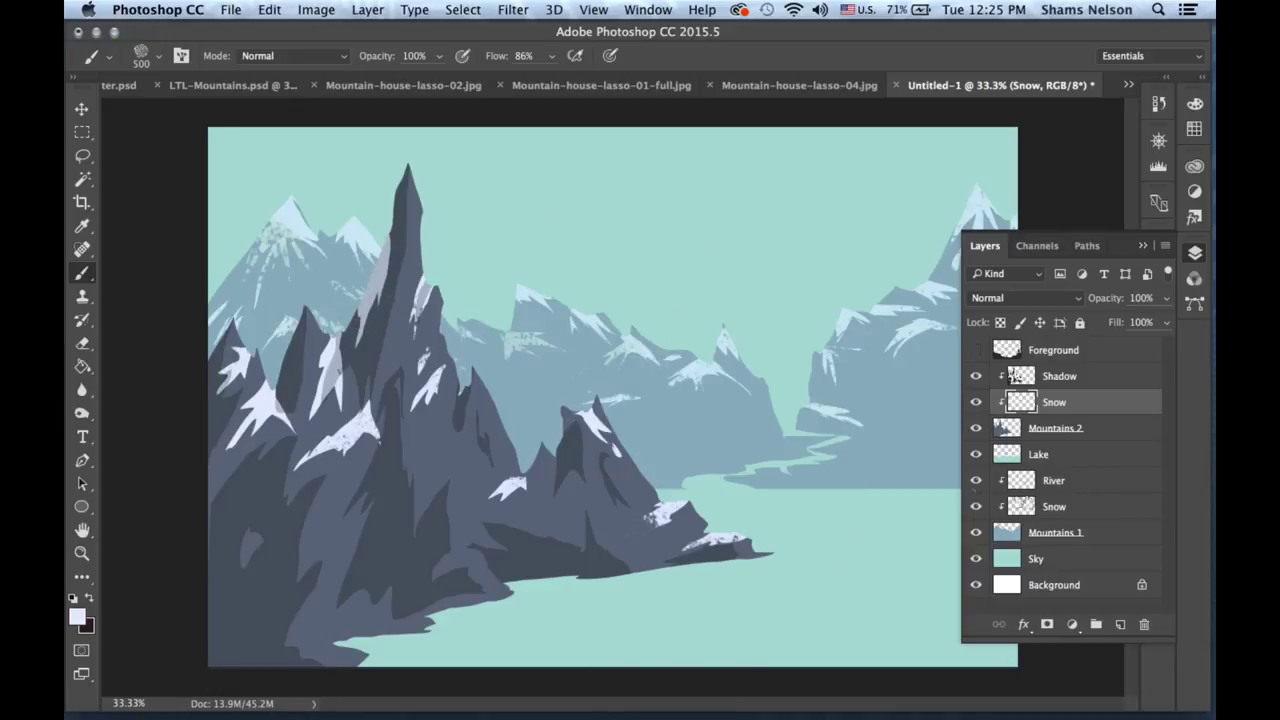
Show the Foreground layer, make it the active layer and switch to the Lasso tool.
click(975, 350)
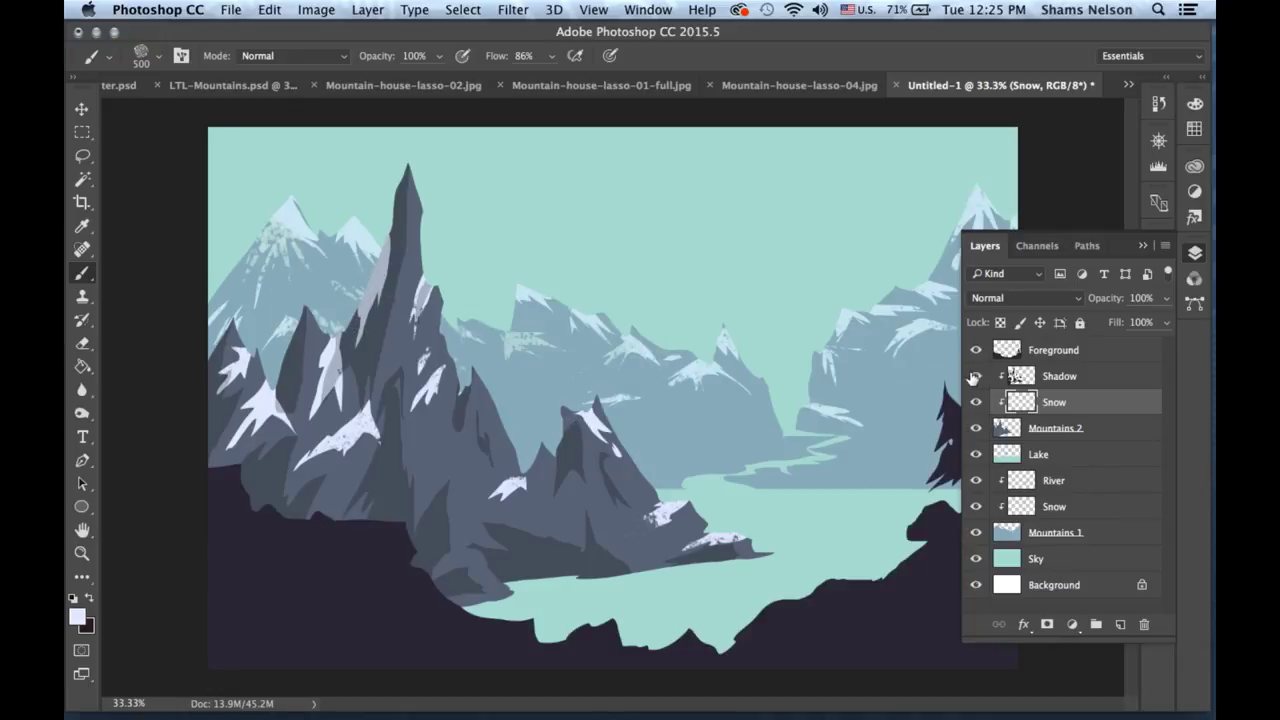
click(1143, 245)
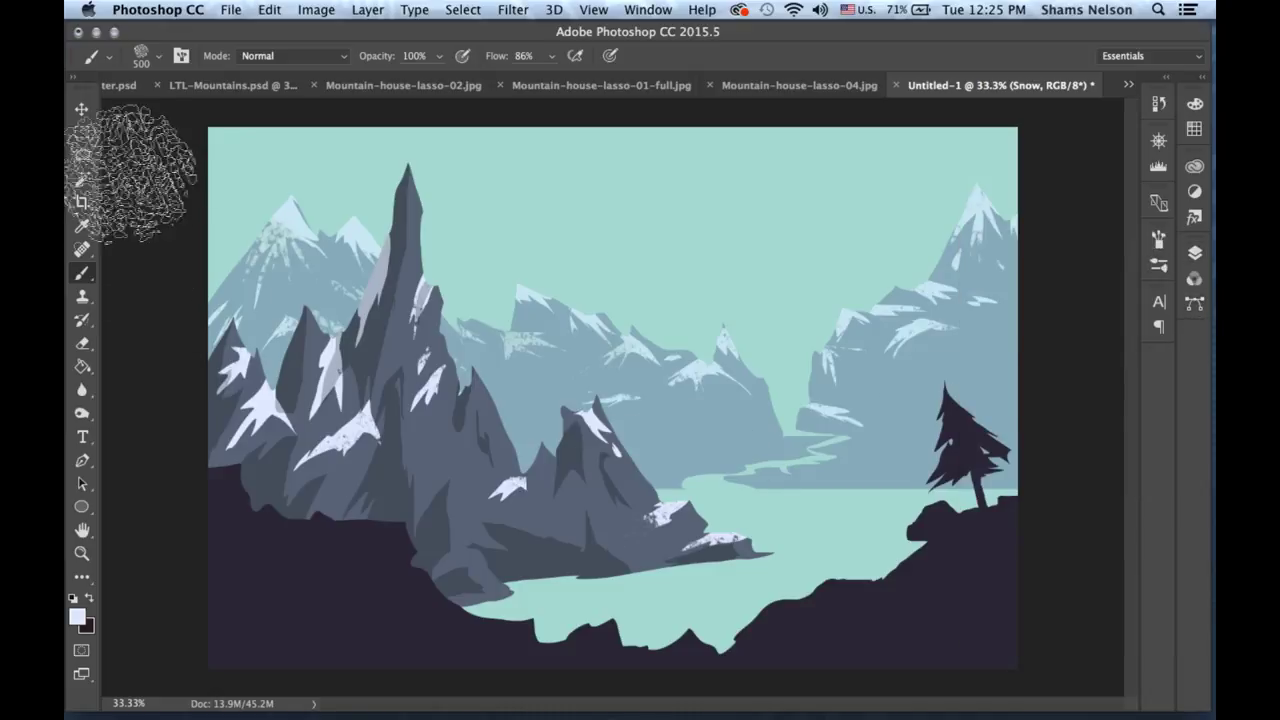
click(82, 156)
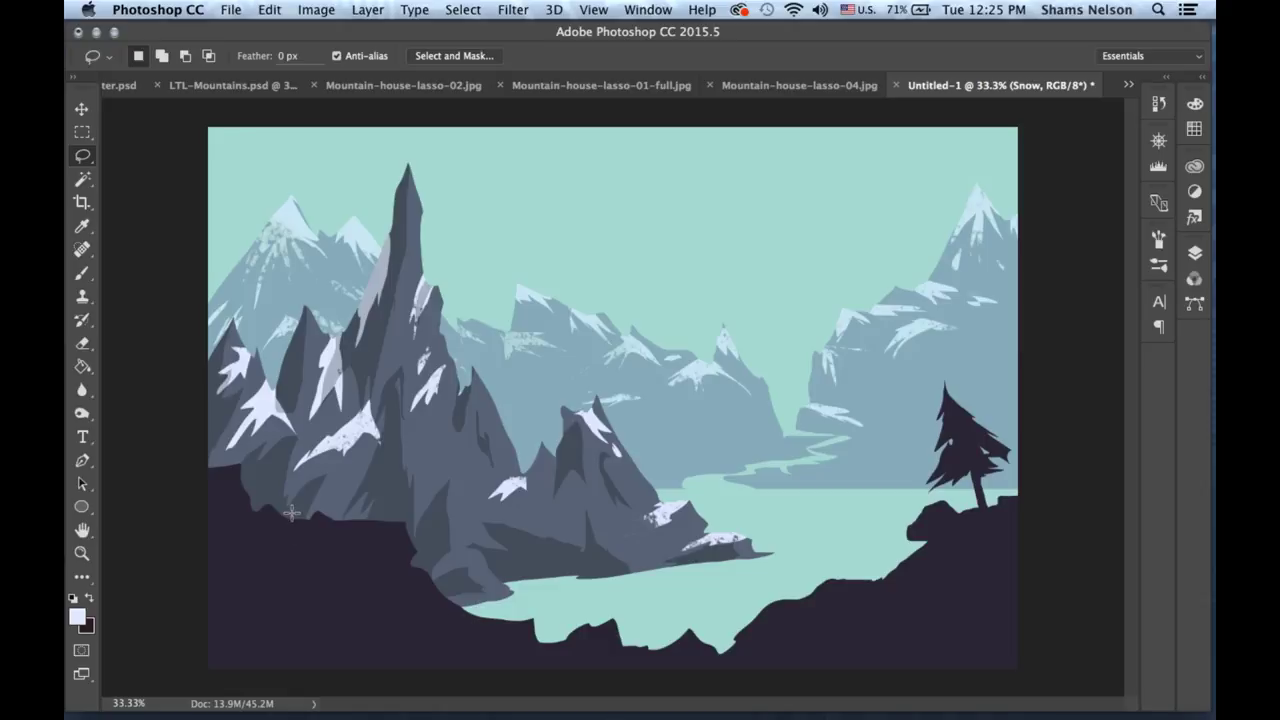
click(1194, 252)
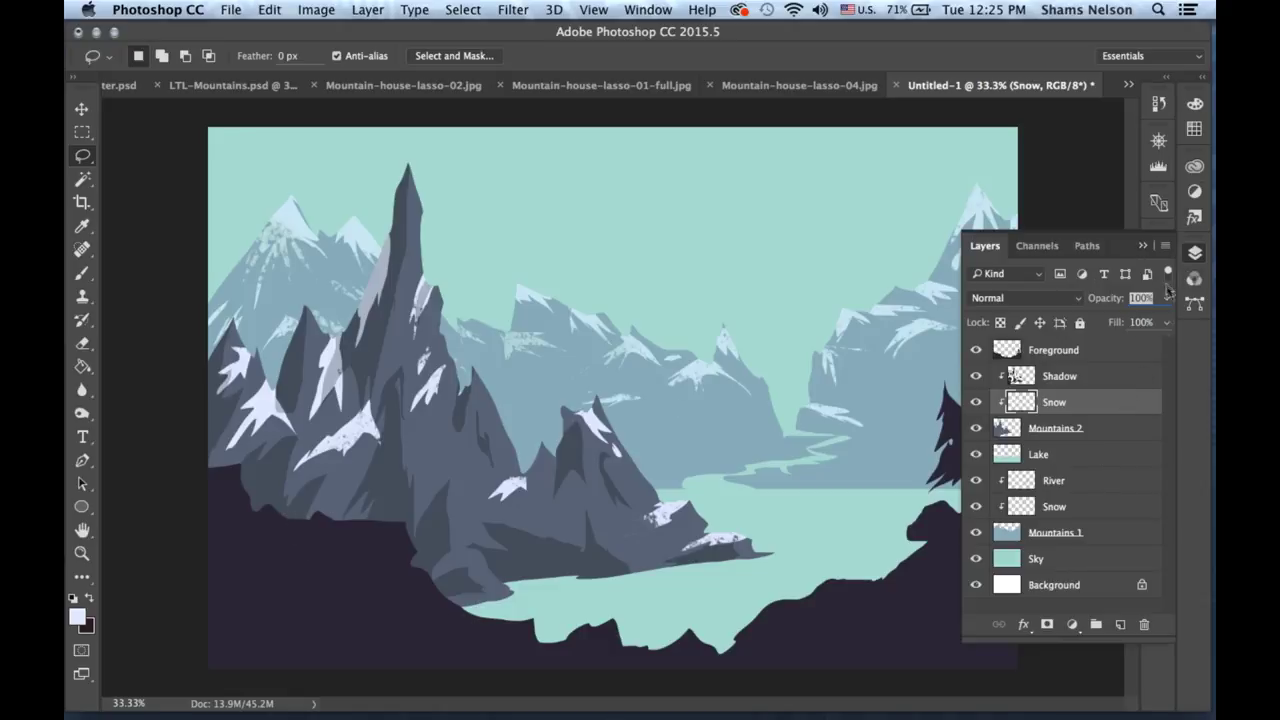
click(1196, 250)
click(1195, 252)
key(alt+period)
click(1195, 254)
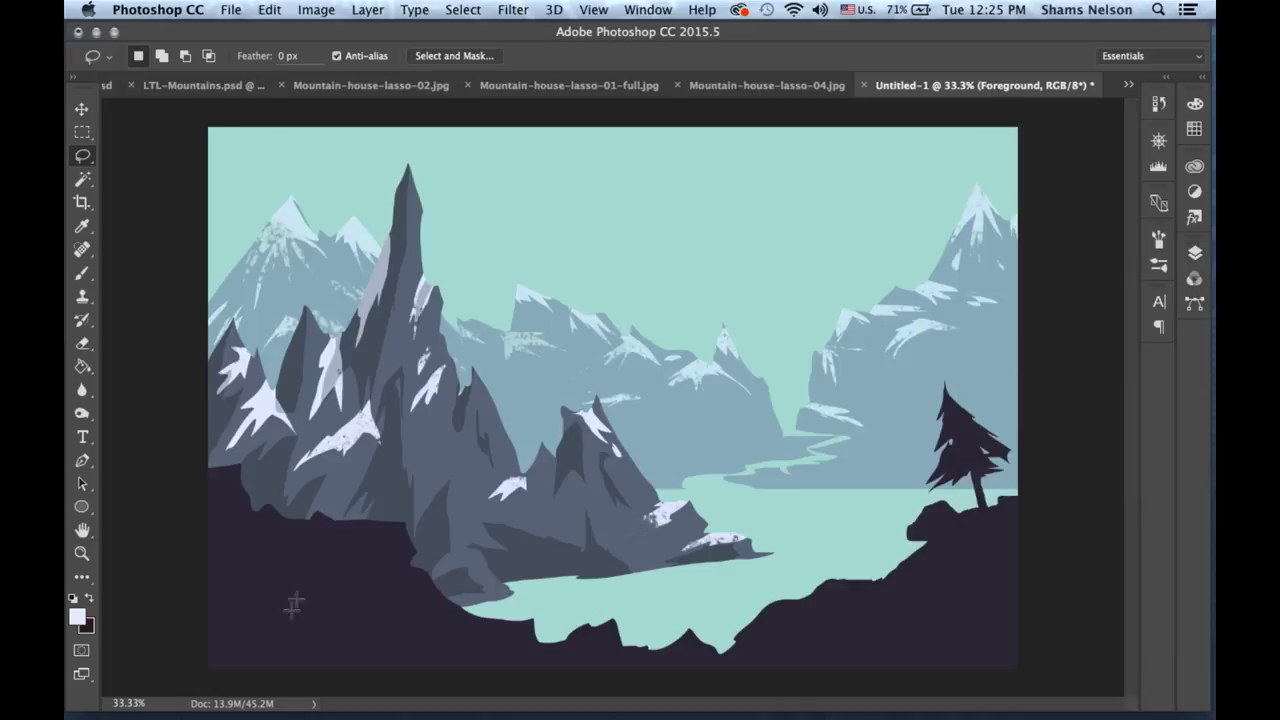
key(shift)
drag(265, 517, 260, 512)
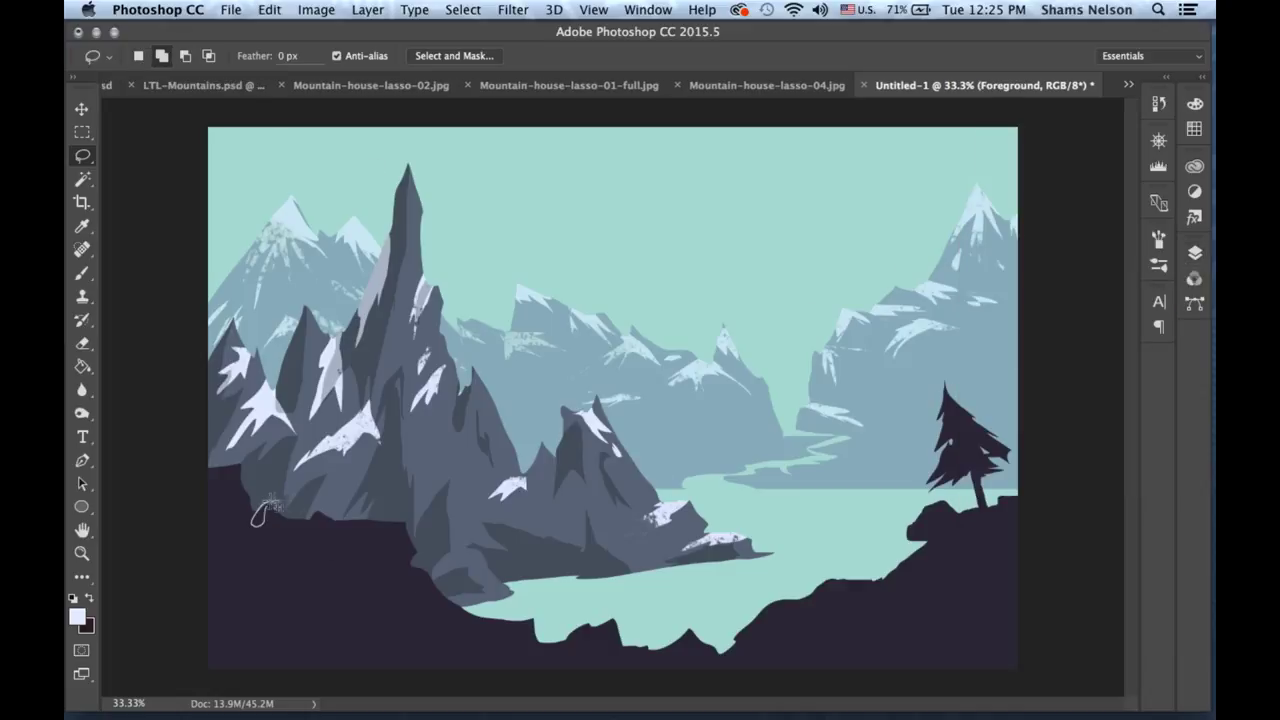
key(super+d)
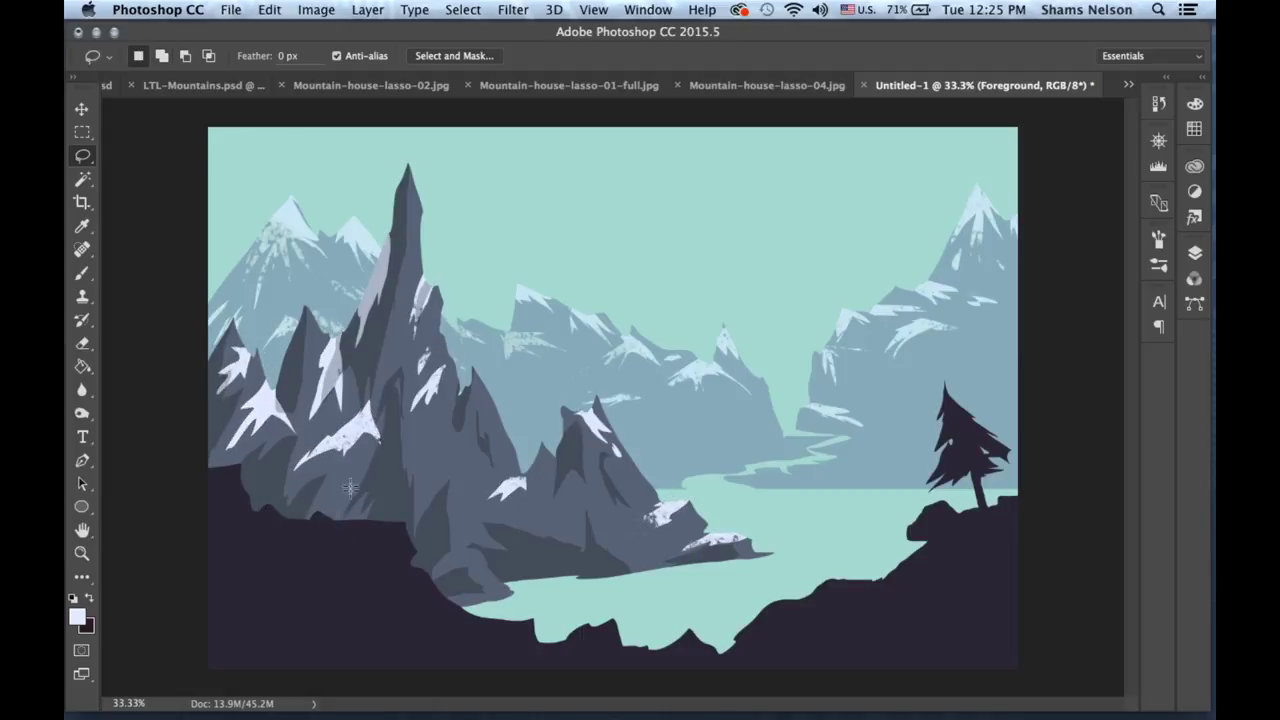
Lasso angular patches along the left foreground's upper edge and a large area at its base, subtracting a small hole from that area.
key(shift)
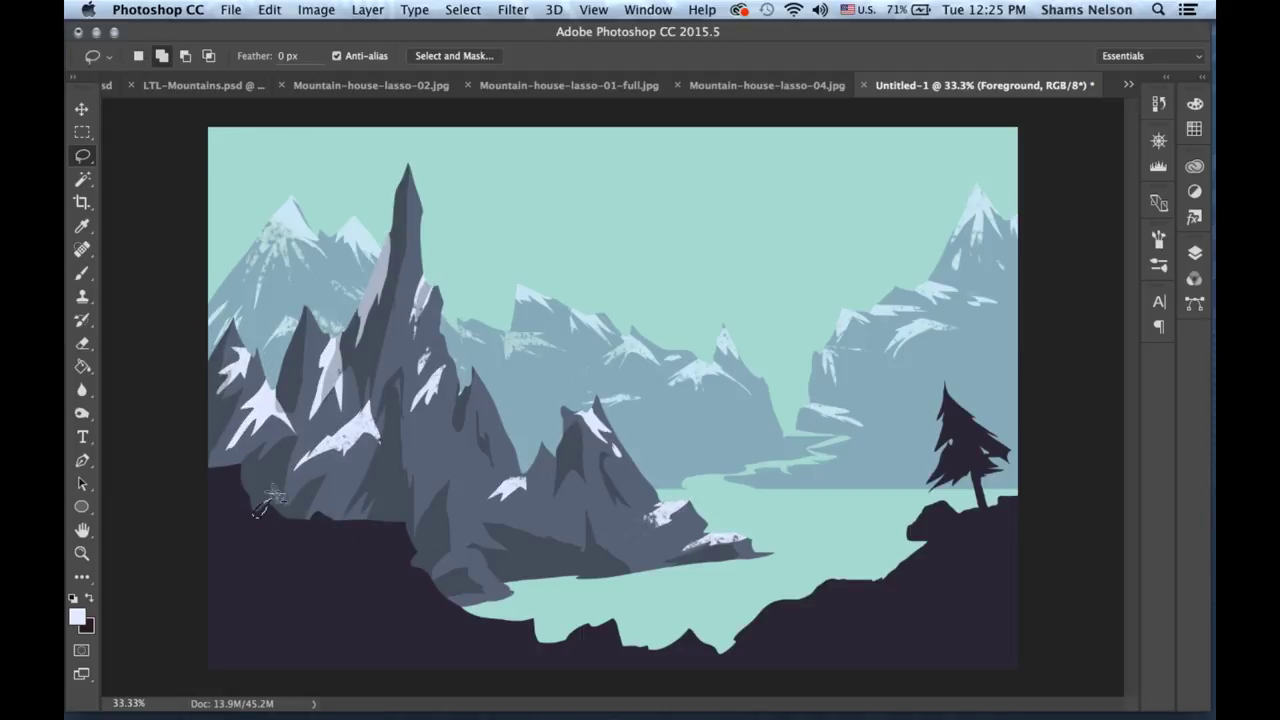
mouse_move(248, 455)
mouse_down()
mouse_move(199, 506)
mouse_move(248, 451)
mouse_move(322, 510)
mouse_move(318, 528)
mouse_move(274, 563)
mouse_move(293, 570)
mouse_move(210, 587)
mouse_move(284, 618)
mouse_move(339, 589)
mouse_move(347, 614)
mouse_move(407, 668)
mouse_move(223, 693)
mouse_move(190, 636)
mouse_up()
key(alt)
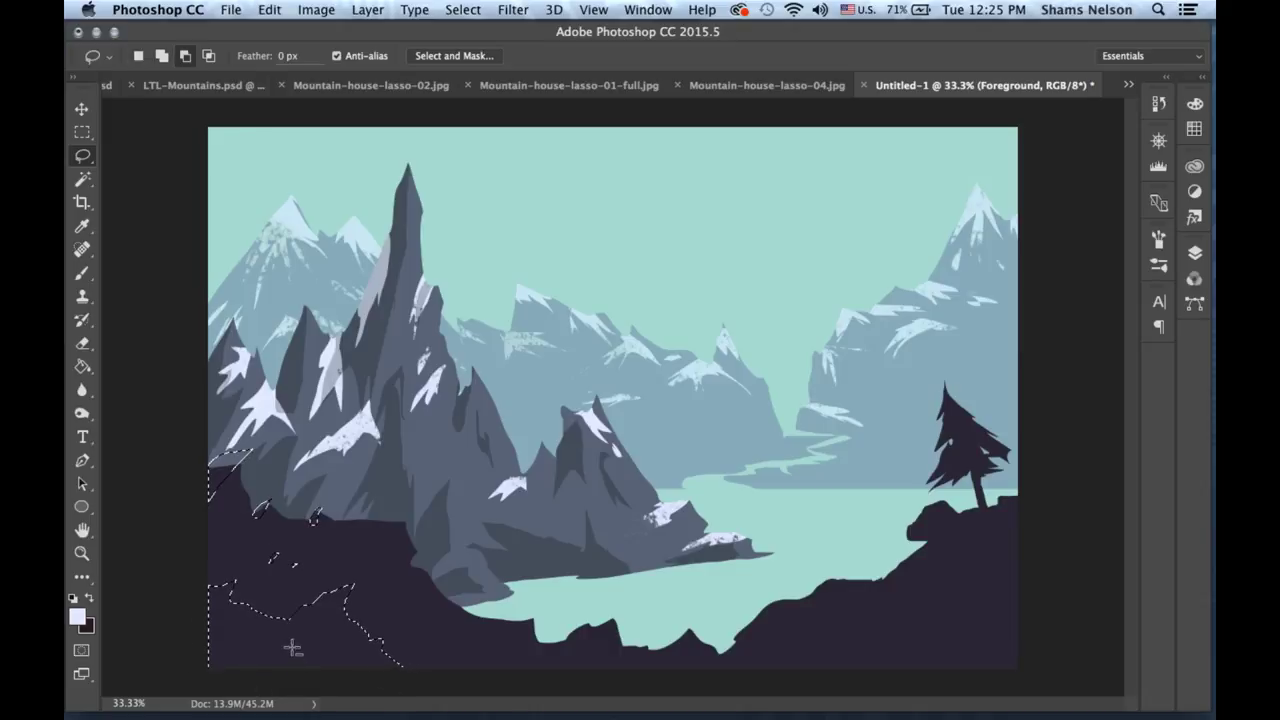
mouse_move(312, 648)
mouse_down()
mouse_move(333, 640)
mouse_move(318, 630)
mouse_up()
key(shift)
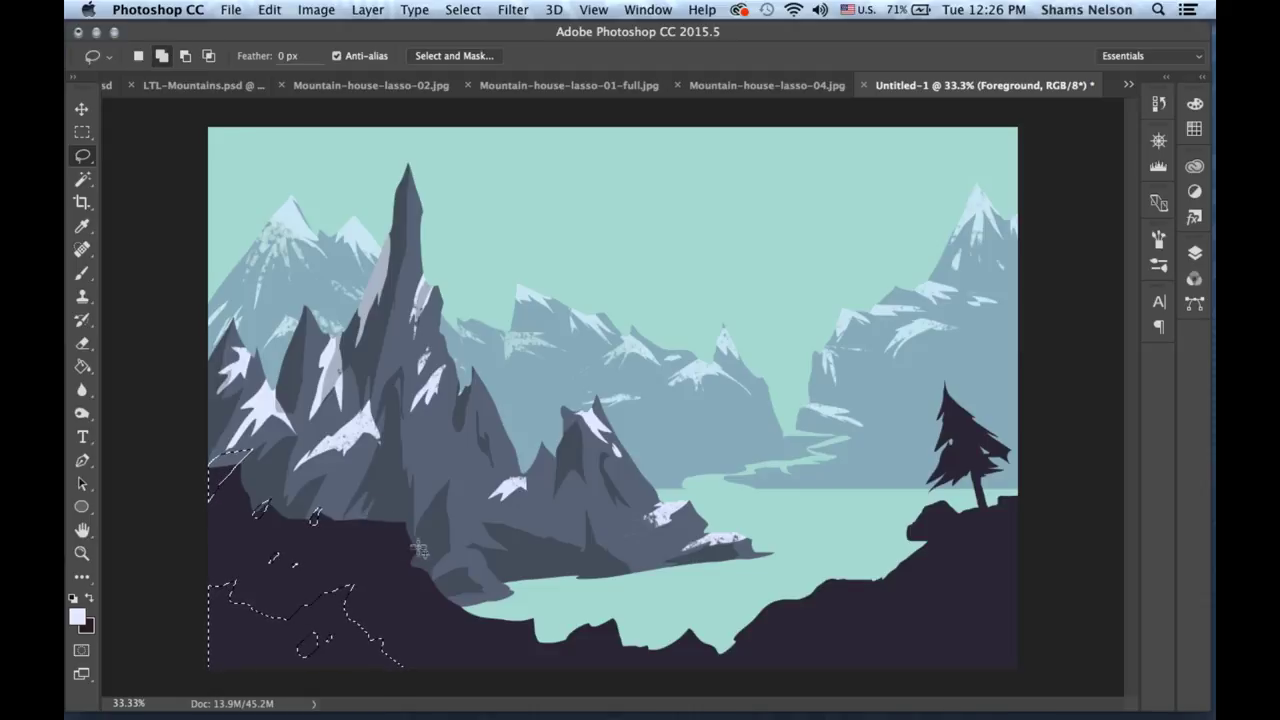
Add angular lasso patches to the selection along the foreground's shoreline, from the left slope across to the overhanging rock near the tree.
drag(422, 548, 383, 588)
mouse_move(537, 619)
mouse_down()
mouse_move(507, 656)
mouse_move(518, 664)
mouse_move(552, 642)
mouse_move(540, 622)
mouse_up()
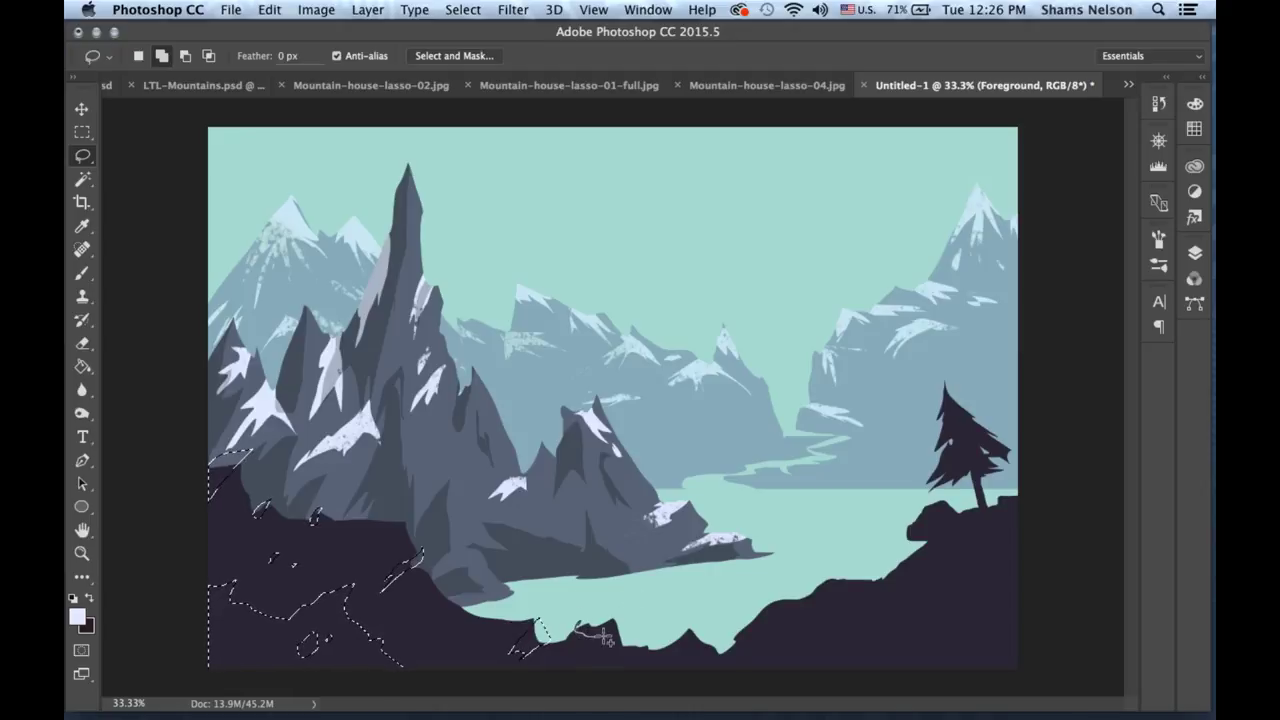
drag(578, 624, 574, 630)
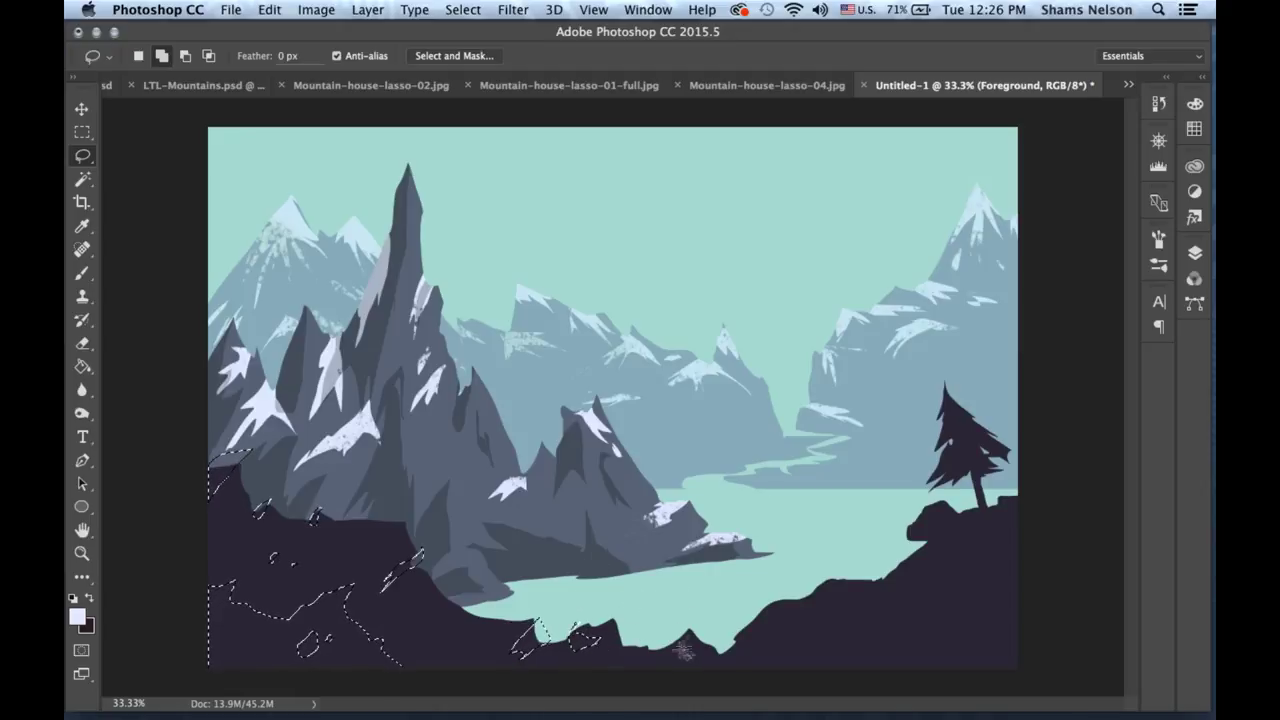
mouse_move(676, 628)
mouse_down()
mouse_move(690, 654)
mouse_move(756, 638)
mouse_up()
mouse_move(806, 604)
mouse_down()
mouse_move(836, 607)
mouse_move(826, 602)
mouse_up()
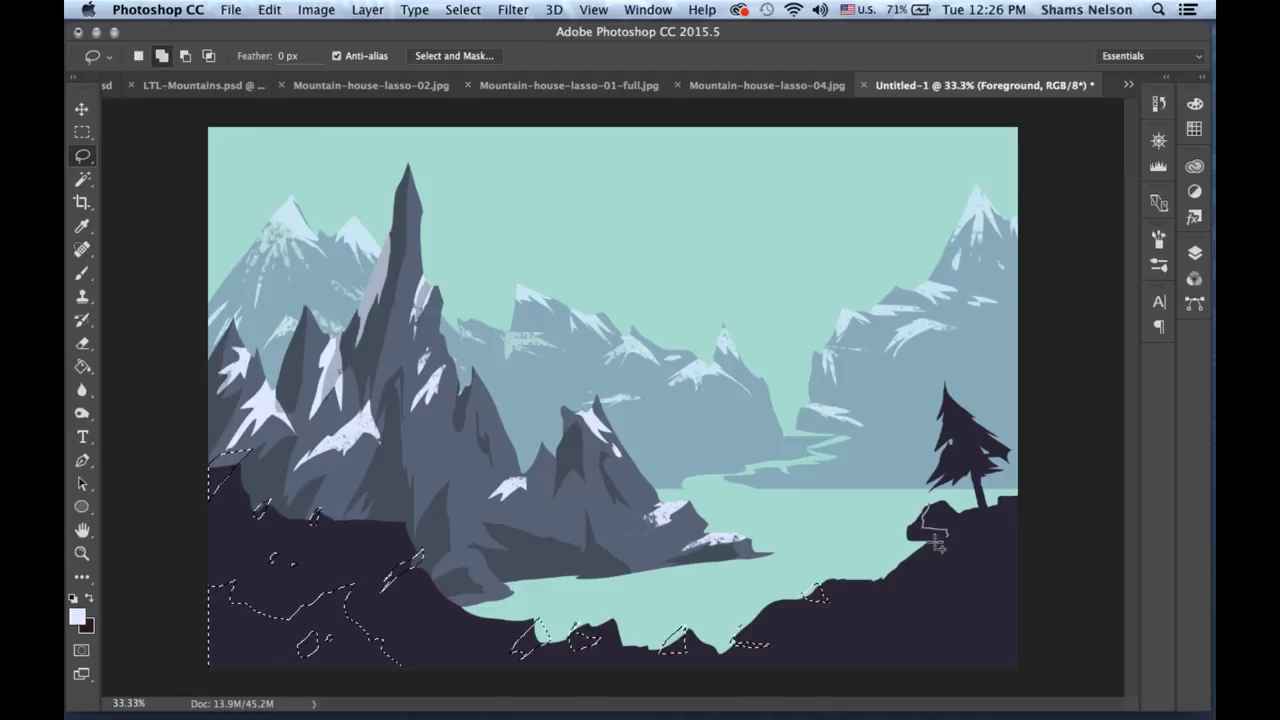
drag(900, 545, 925, 505)
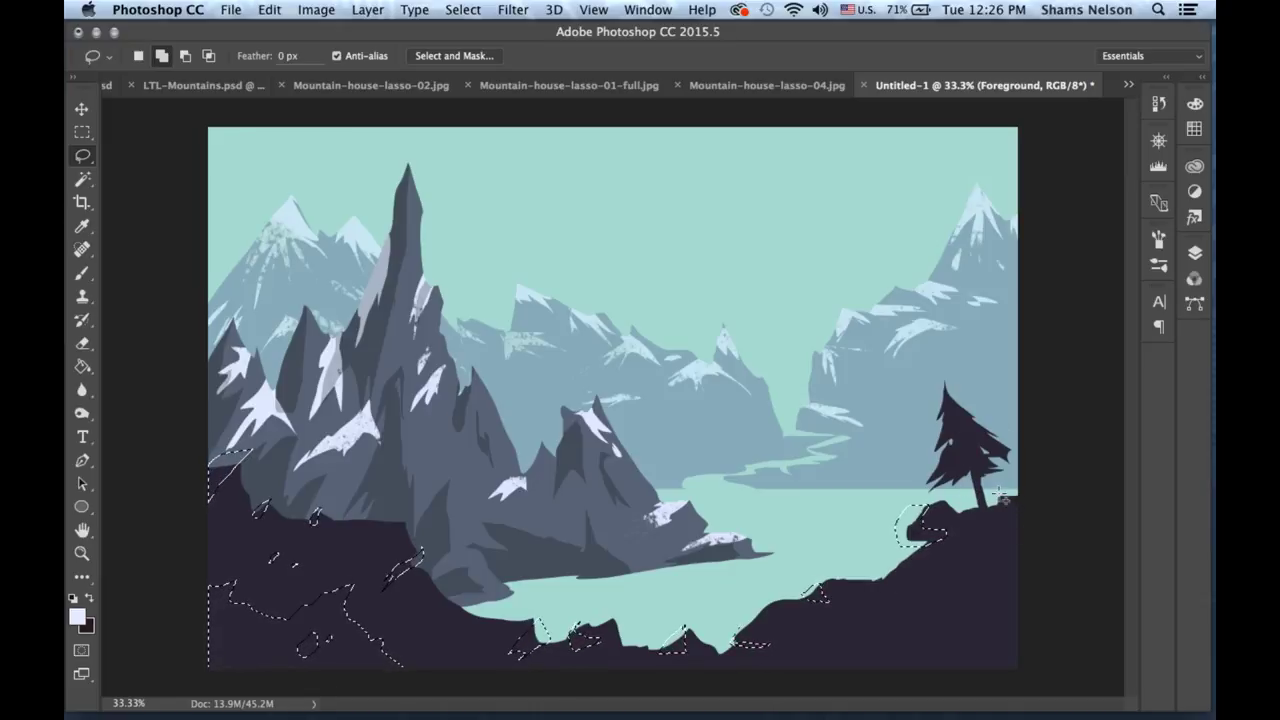
Add jagged lasso patches around the tree's base and a large area along the base of the right foreground to the selection.
drag(1017, 499, 1000, 505)
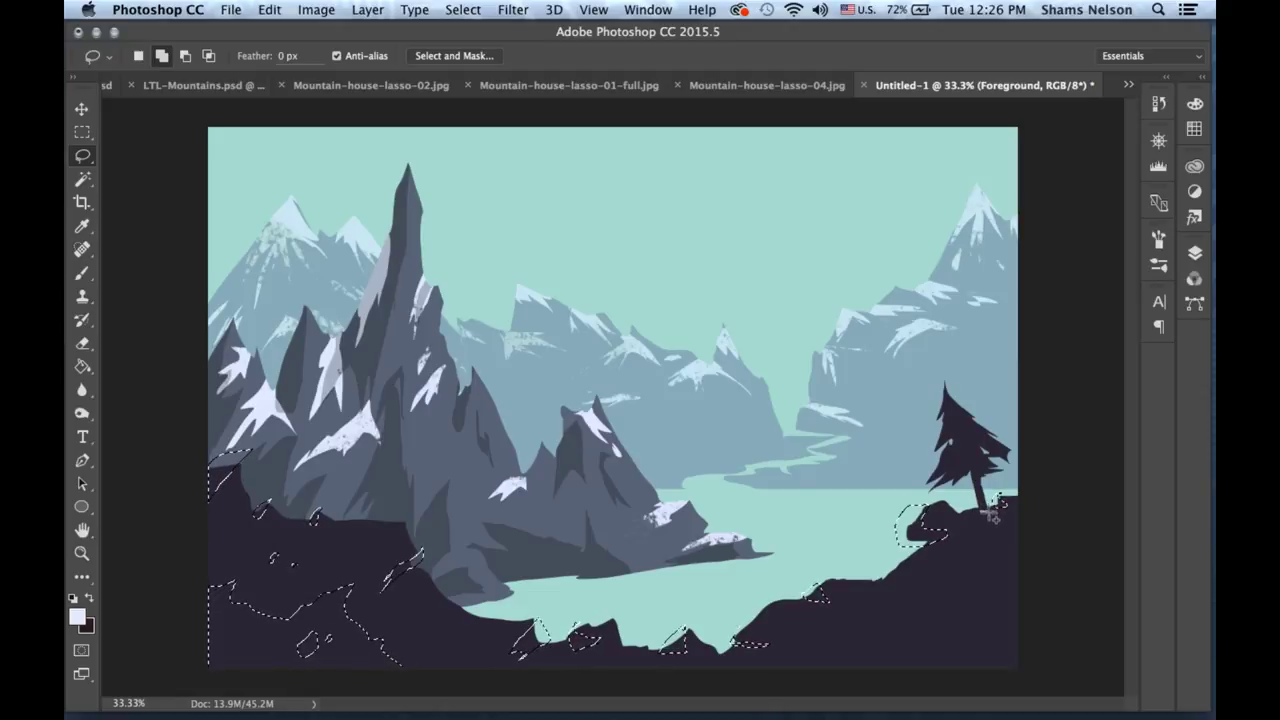
mouse_move(1020, 525)
mouse_down()
mouse_move(1030, 590)
mouse_move(1002, 577)
mouse_move(995, 546)
mouse_up()
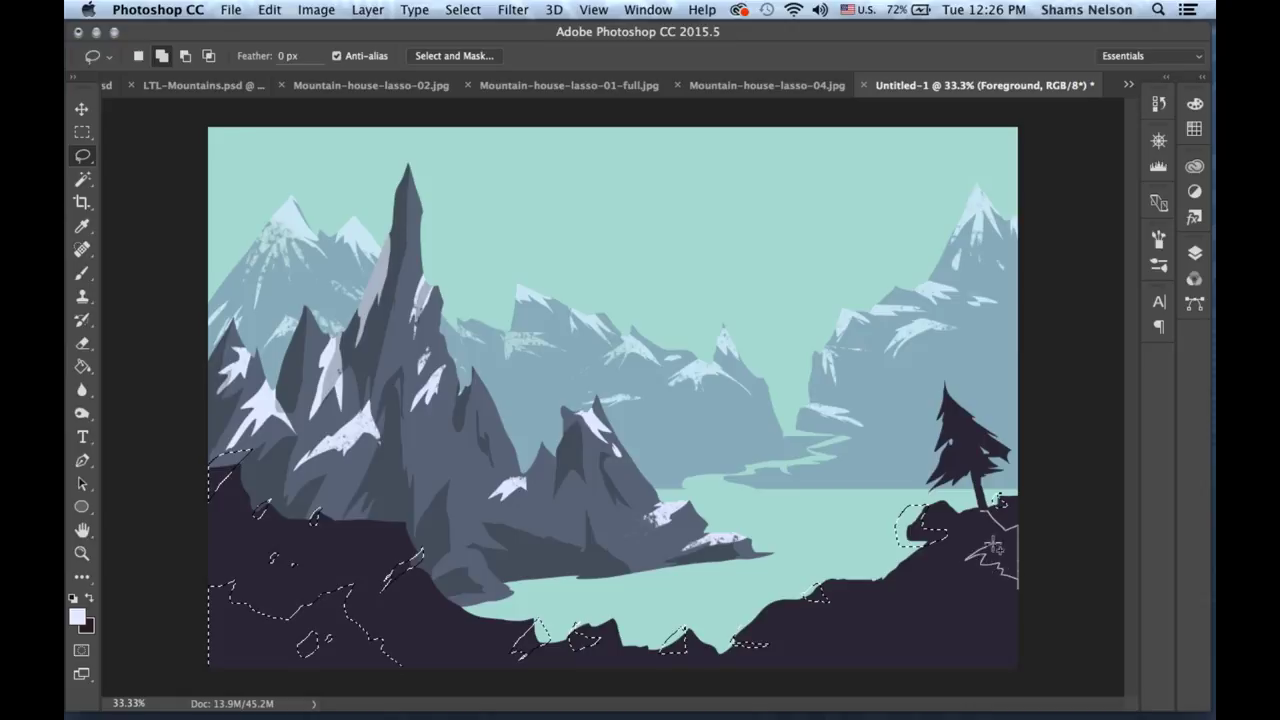
drag(1000, 500, 1003, 497)
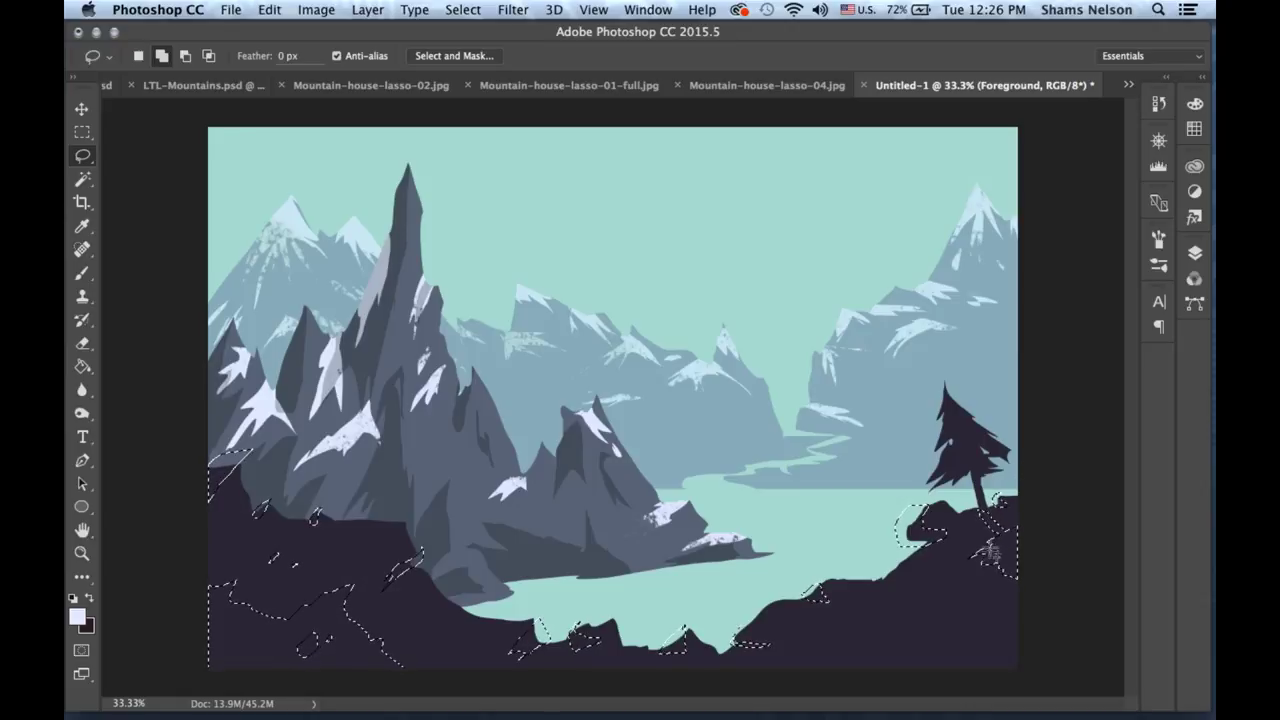
drag(962, 613, 895, 615)
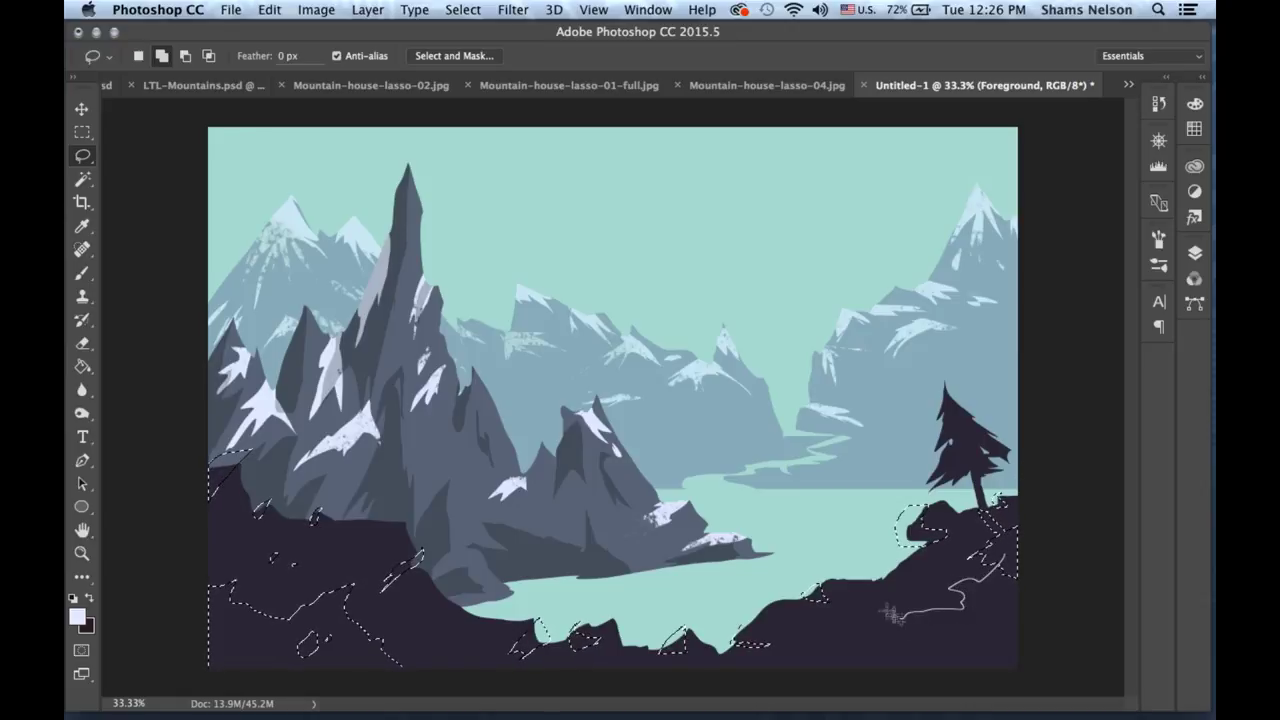
mouse_move(881, 658)
mouse_down()
mouse_move(798, 664)
mouse_move(970, 679)
mouse_move(1029, 657)
mouse_move(1039, 639)
mouse_move(1012, 538)
mouse_up()
key(alt)
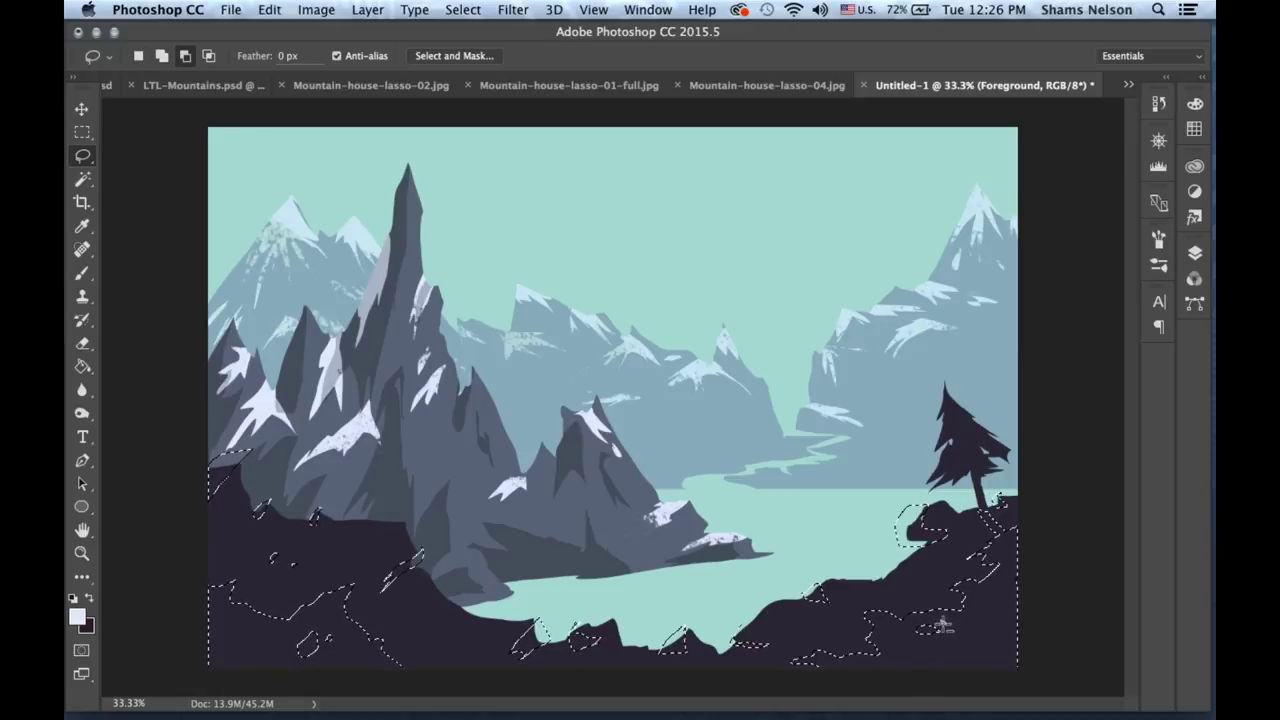
Switch to the Brush tool, hide the selection outline and set the foreground colour to the very dark purple 211c24.
click(82, 272)
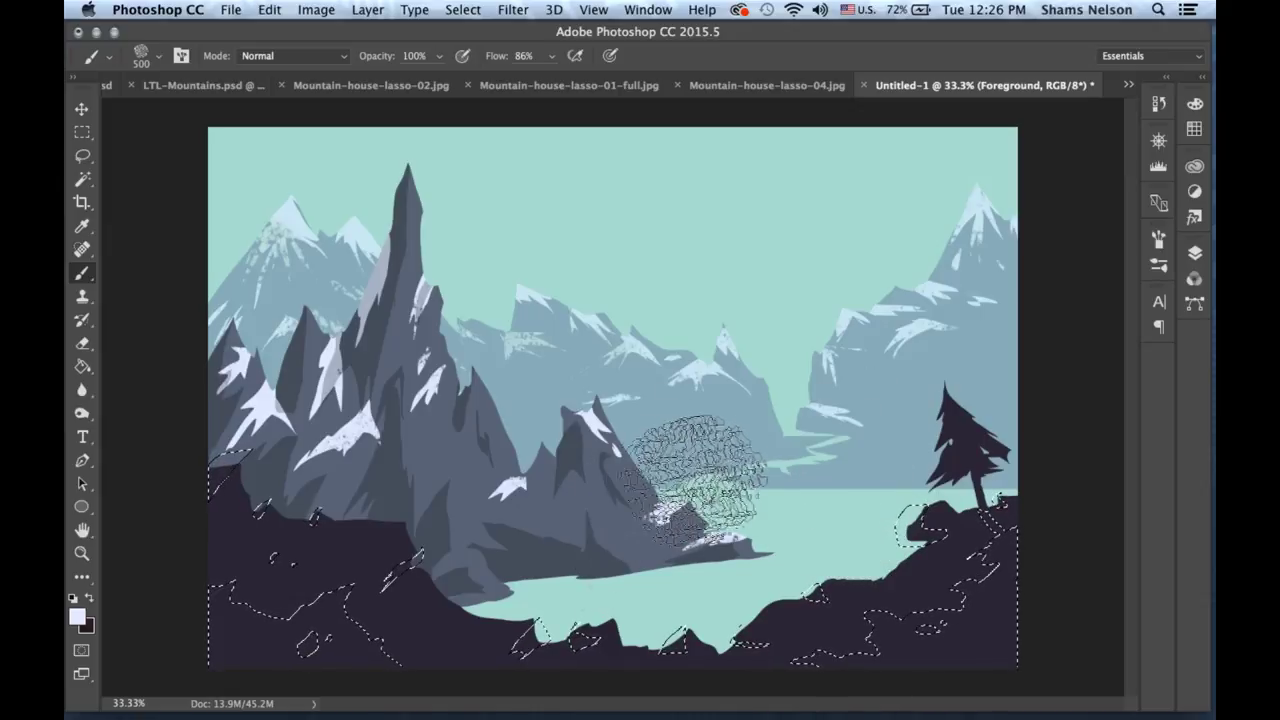
key(super+d)
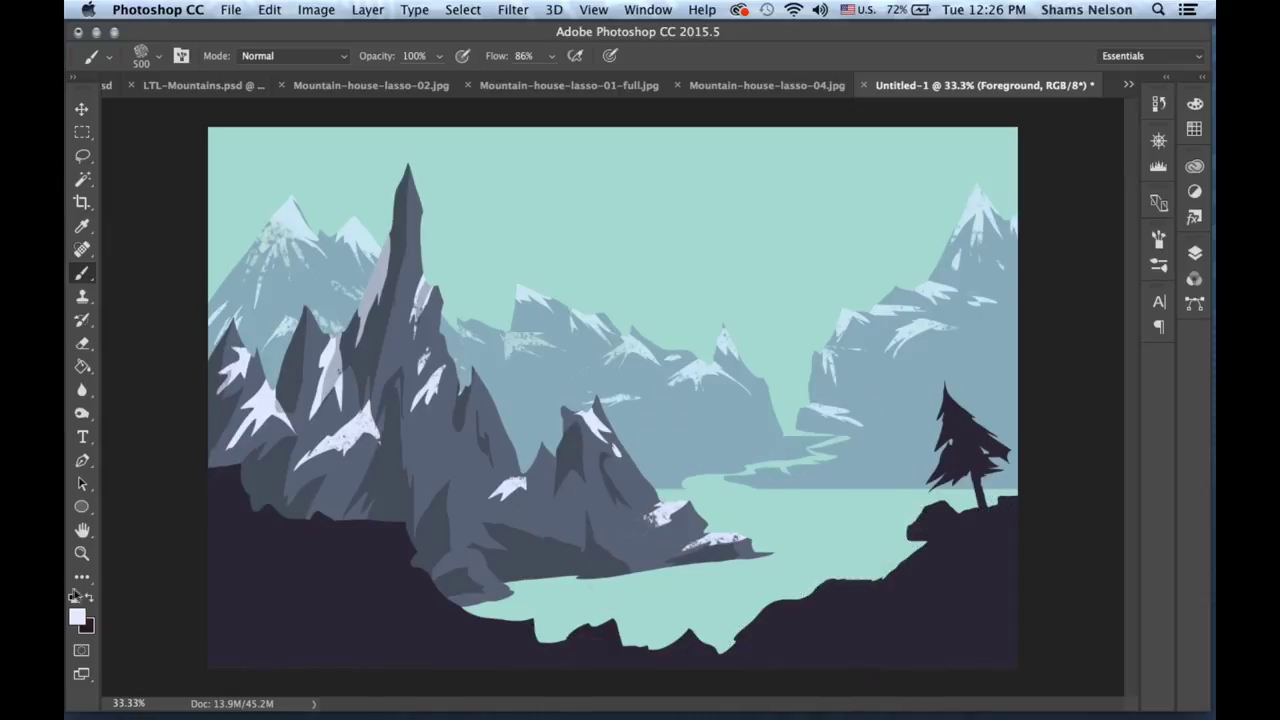
click(77, 617)
drag(768, 516, 768, 534)
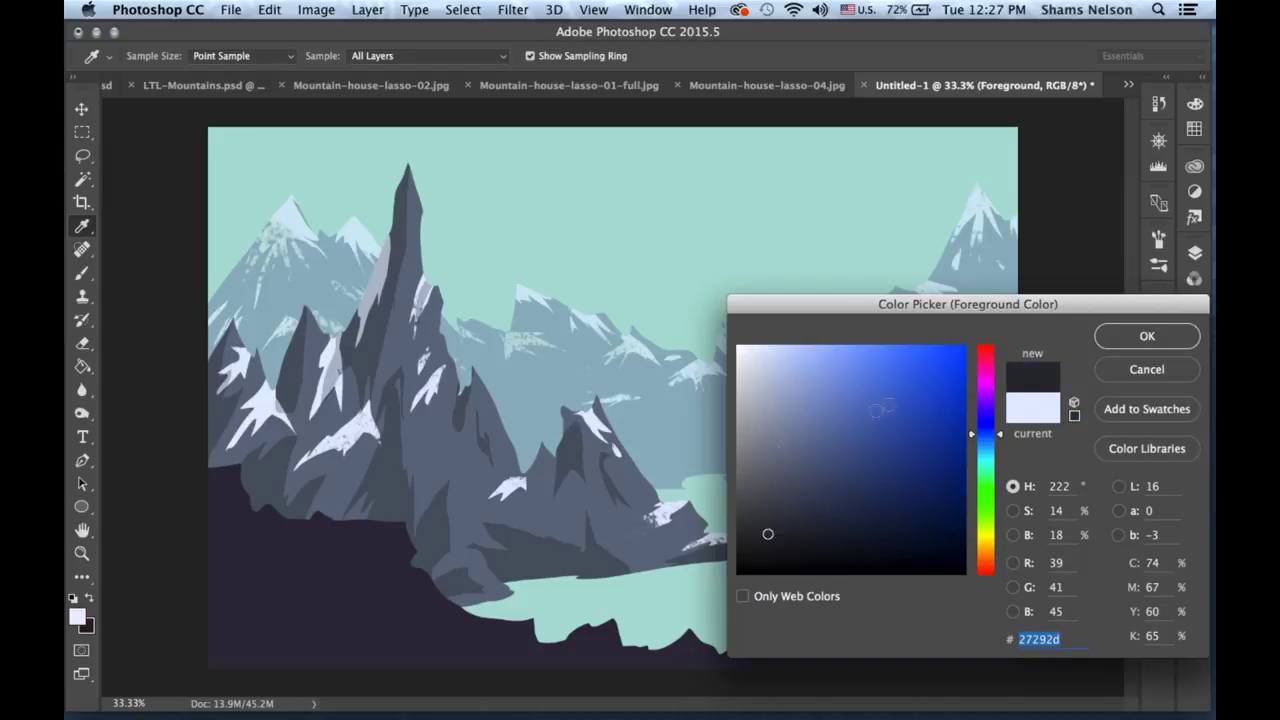
click(254, 643)
drag(791, 523, 780, 548)
click(785, 542)
click(986, 404)
click(1136, 332)
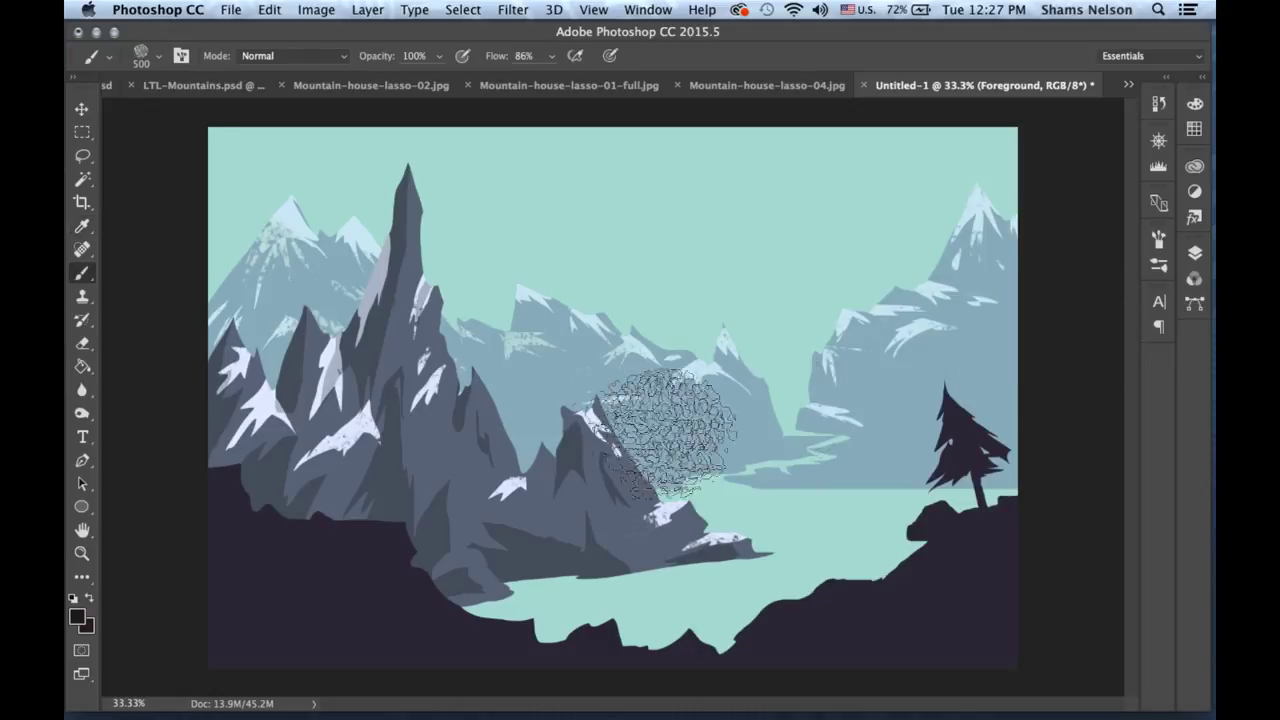
Change the foreground colour to the near-black blue 191a21.
click(77, 616)
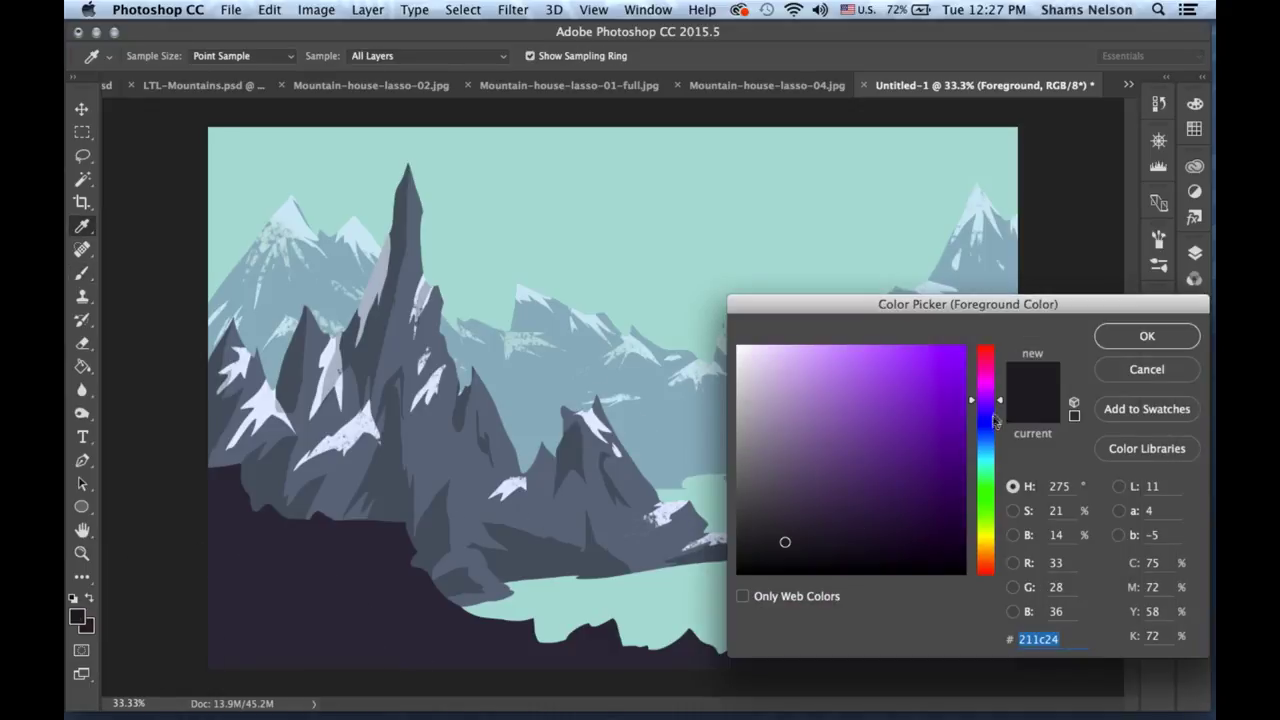
click(357, 624)
click(986, 427)
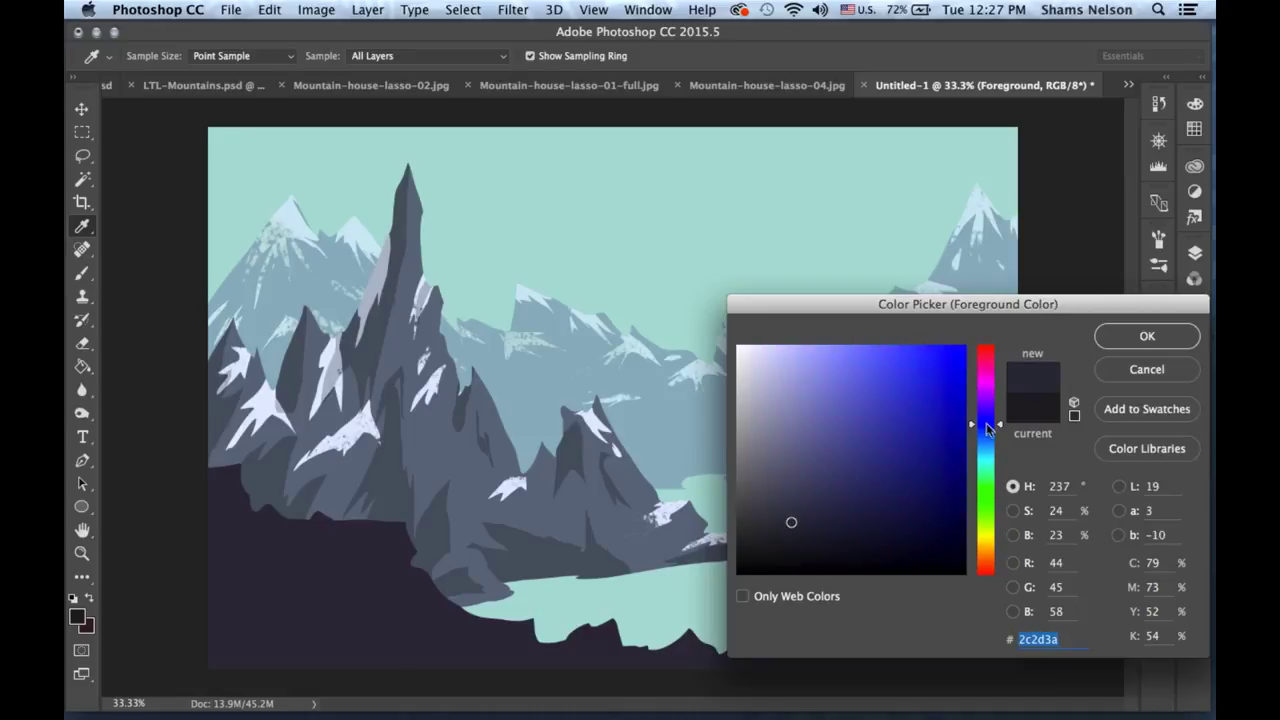
click(788, 545)
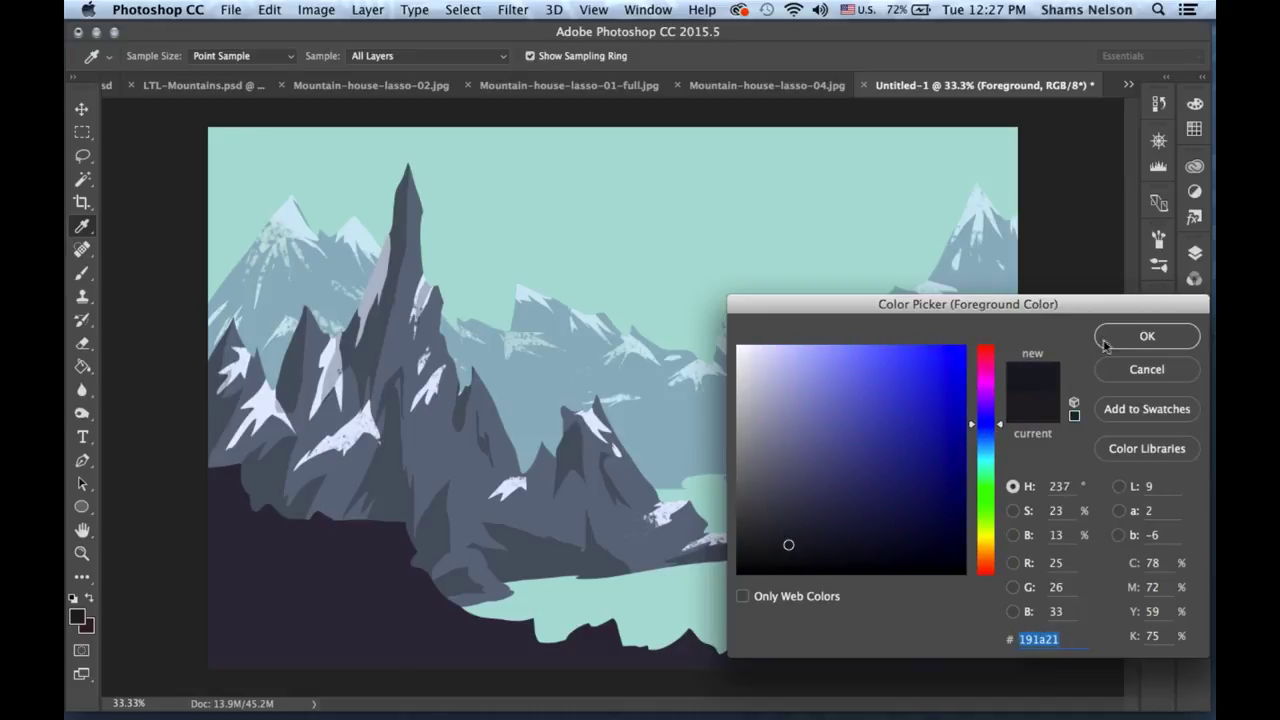
click(1104, 341)
Paint dark textured shadows into the selected areas directly on the Foreground layer and toggle that layer's visibility to check them.
key(b)
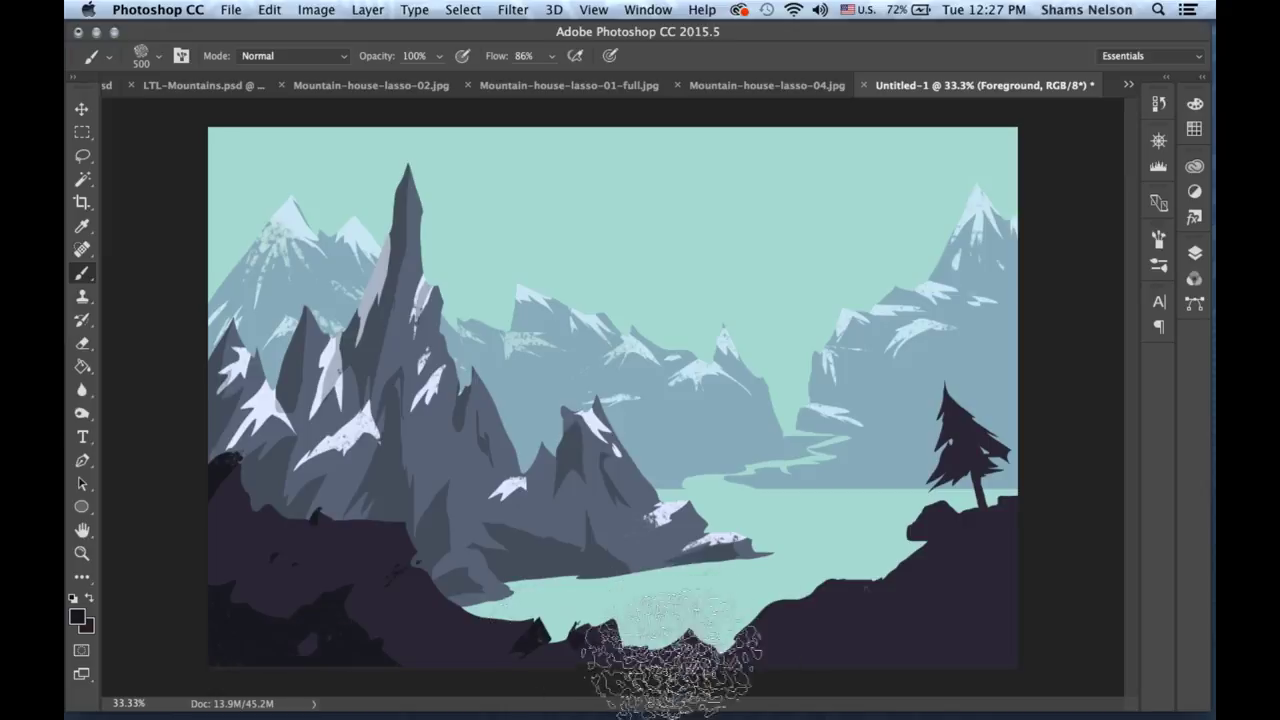
mouse_move(880, 630)
mouse_down()
mouse_move(1014, 528)
mouse_move(1014, 543)
mouse_up()
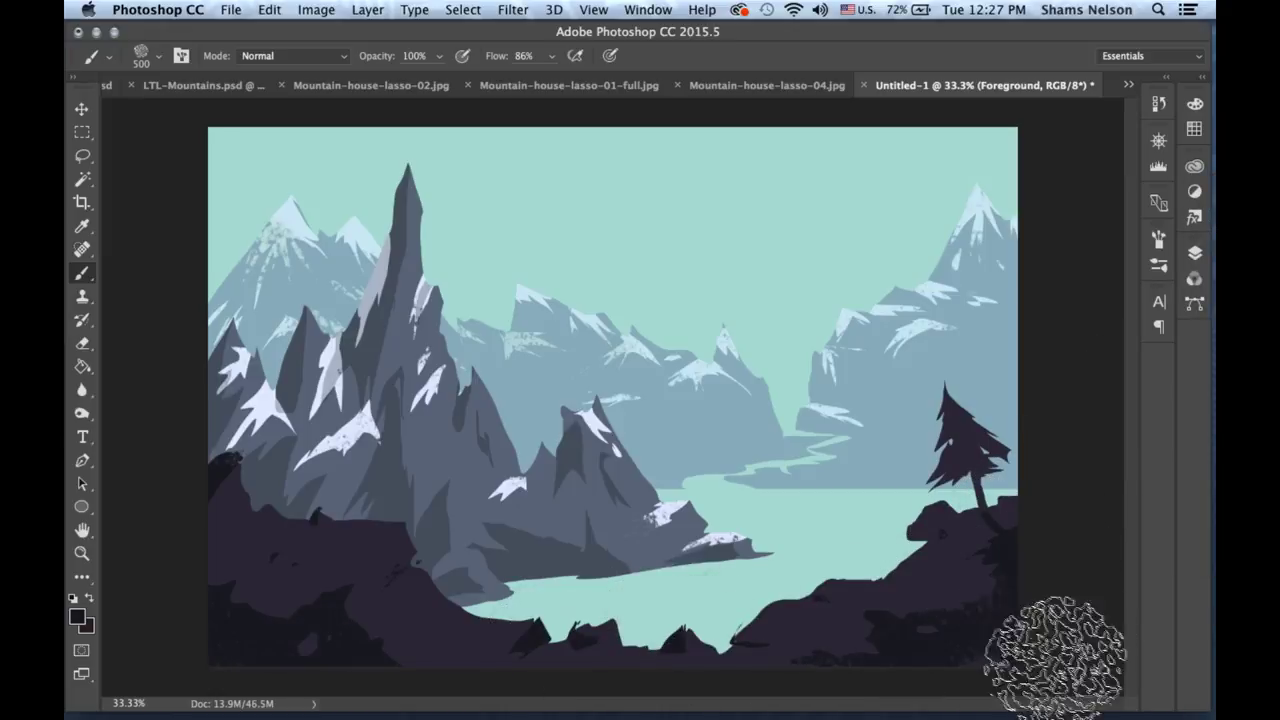
click(1186, 253)
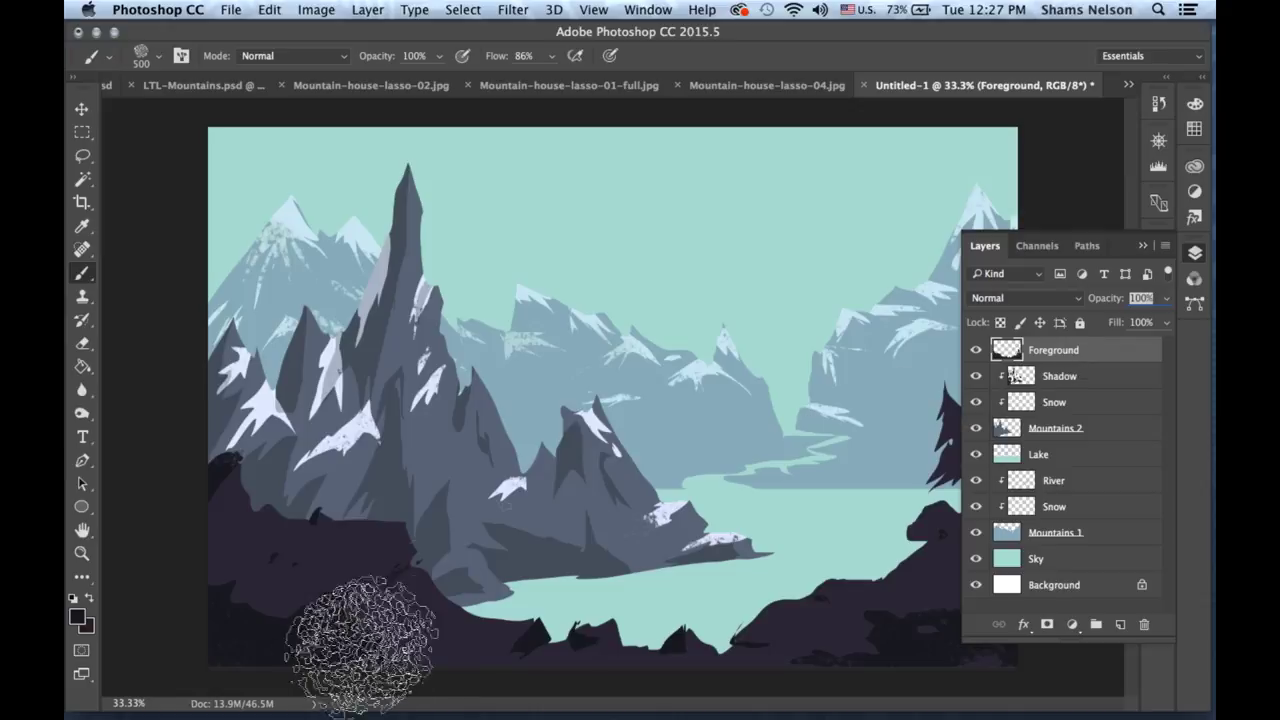
click(976, 350)
click(976, 350)
click(977, 350)
click(977, 350)
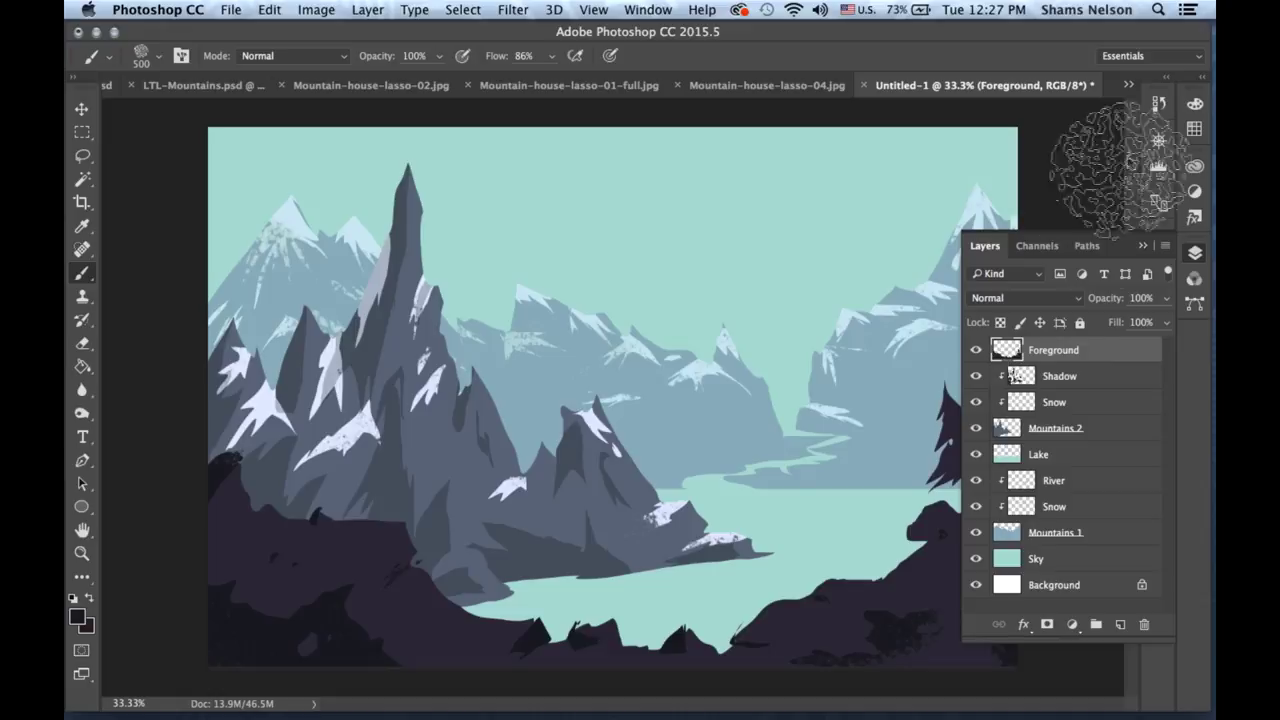
Step back in the history to the last Lasso state, undoing the brush strokes on the Foreground layer.
click(1158, 104)
scroll(1110, 170, up, 2)
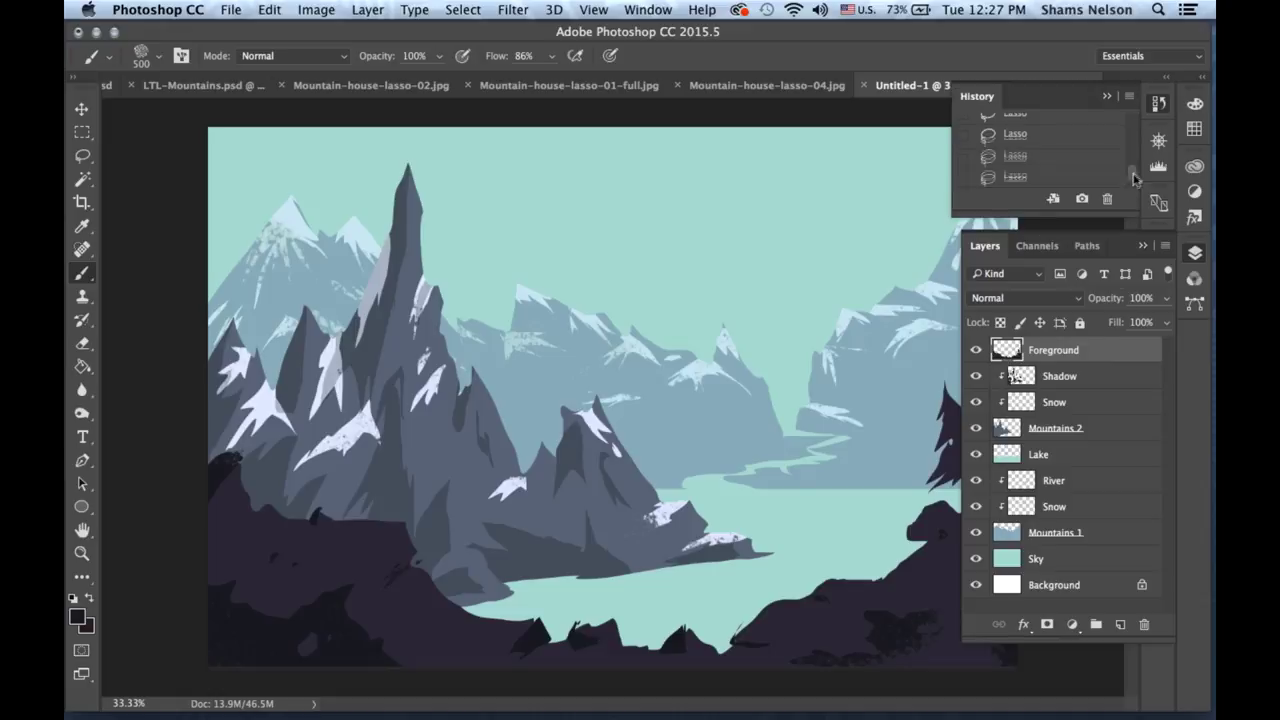
click(1088, 167)
scroll(1064, 170, down, 2)
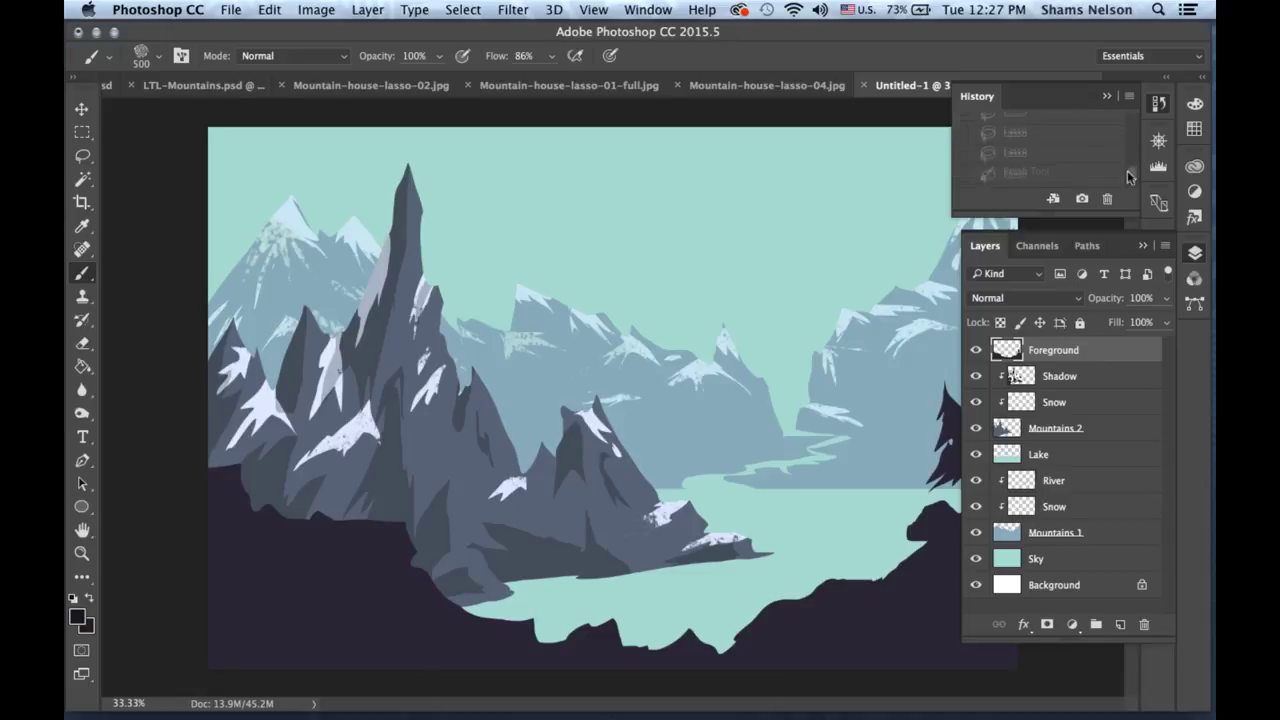
click(1060, 154)
click(1058, 140)
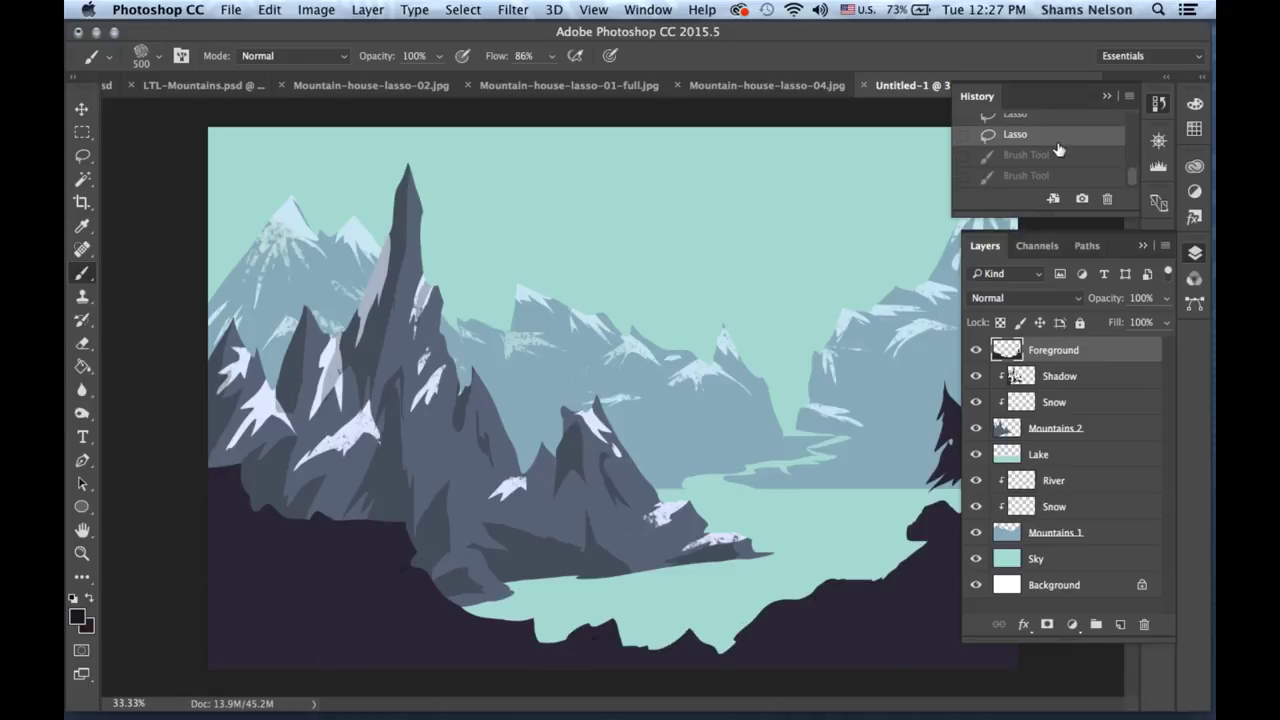
click(1156, 103)
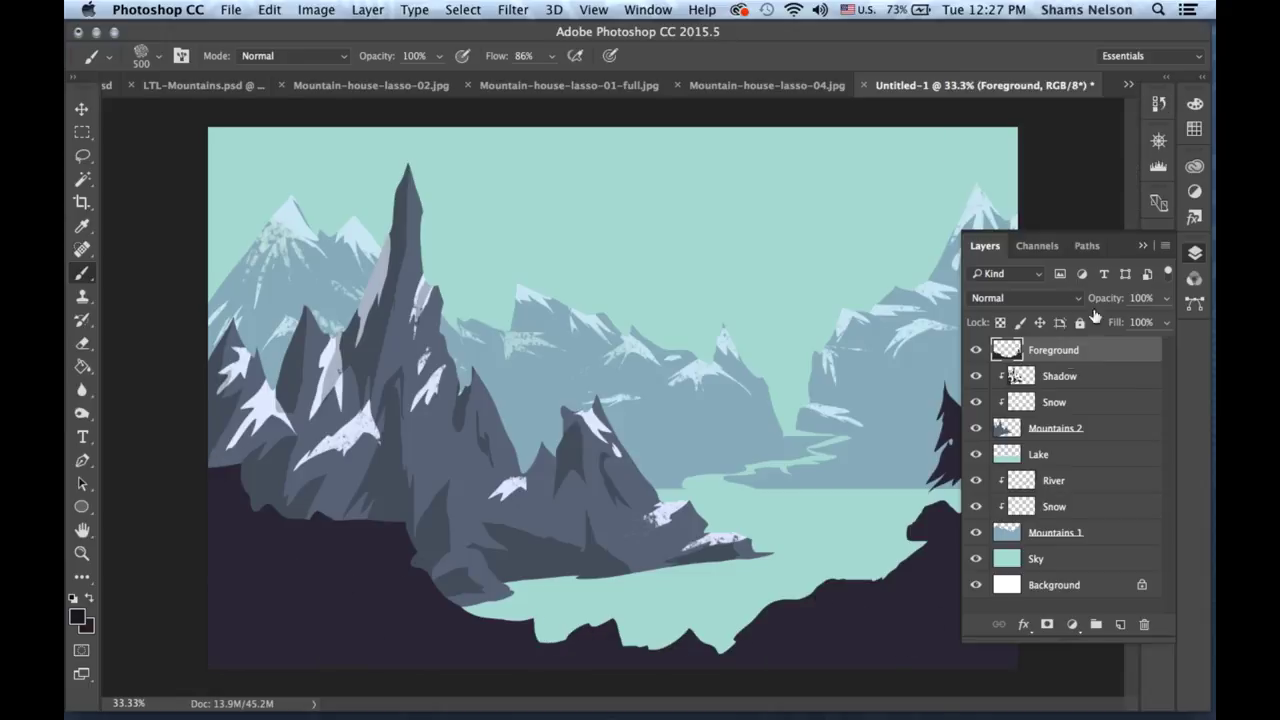
Add a new layer above Foreground, clip it to Foreground with a clipping mask and name it Shadow.
click(1120, 624)
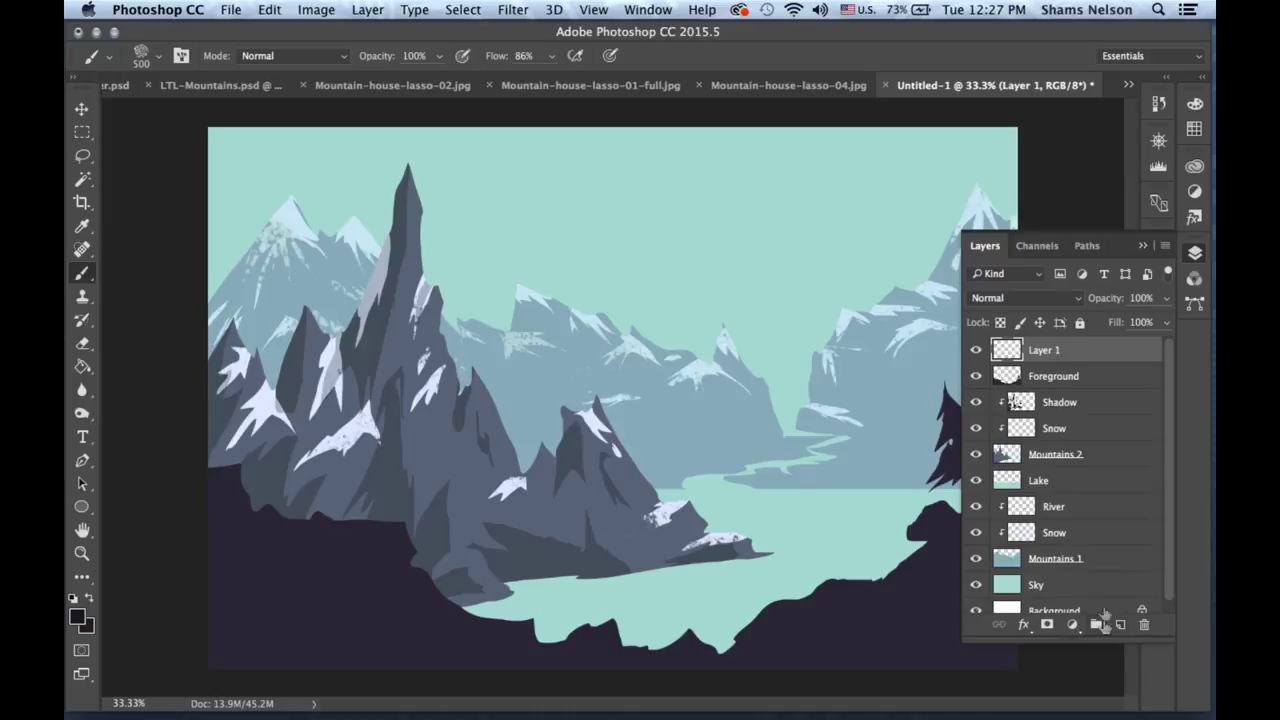
right_click(1070, 356)
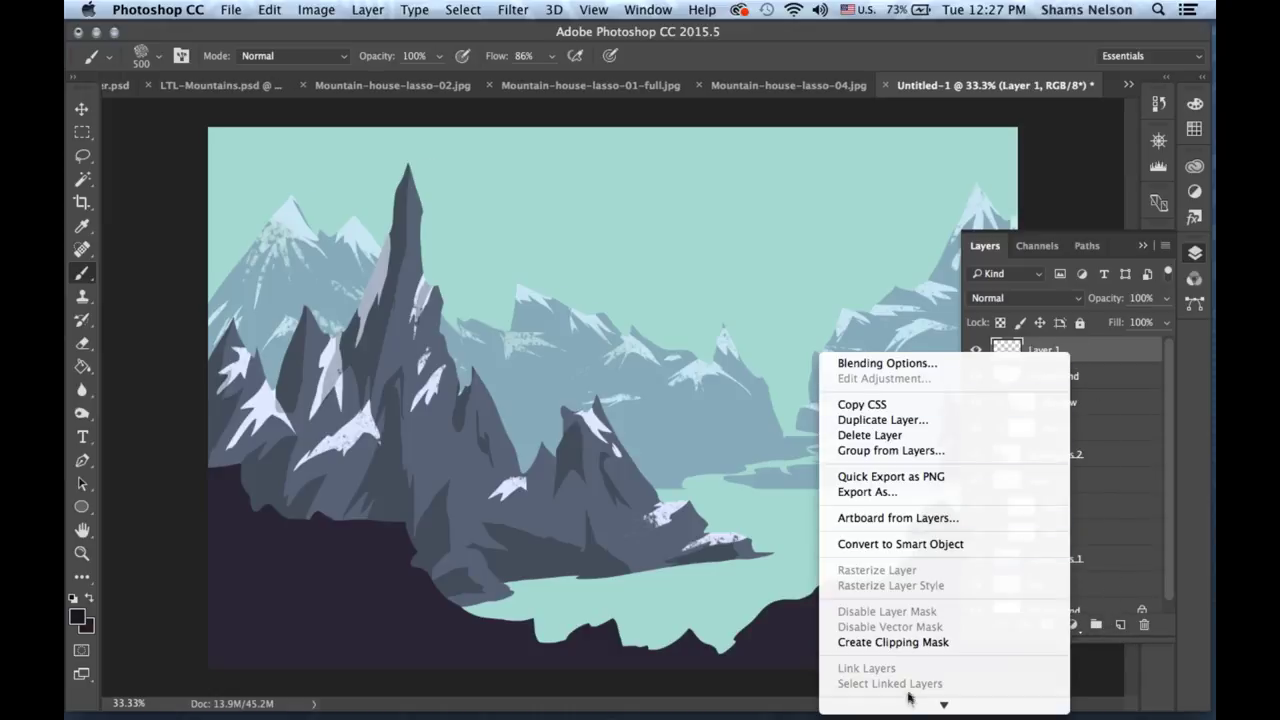
click(920, 642)
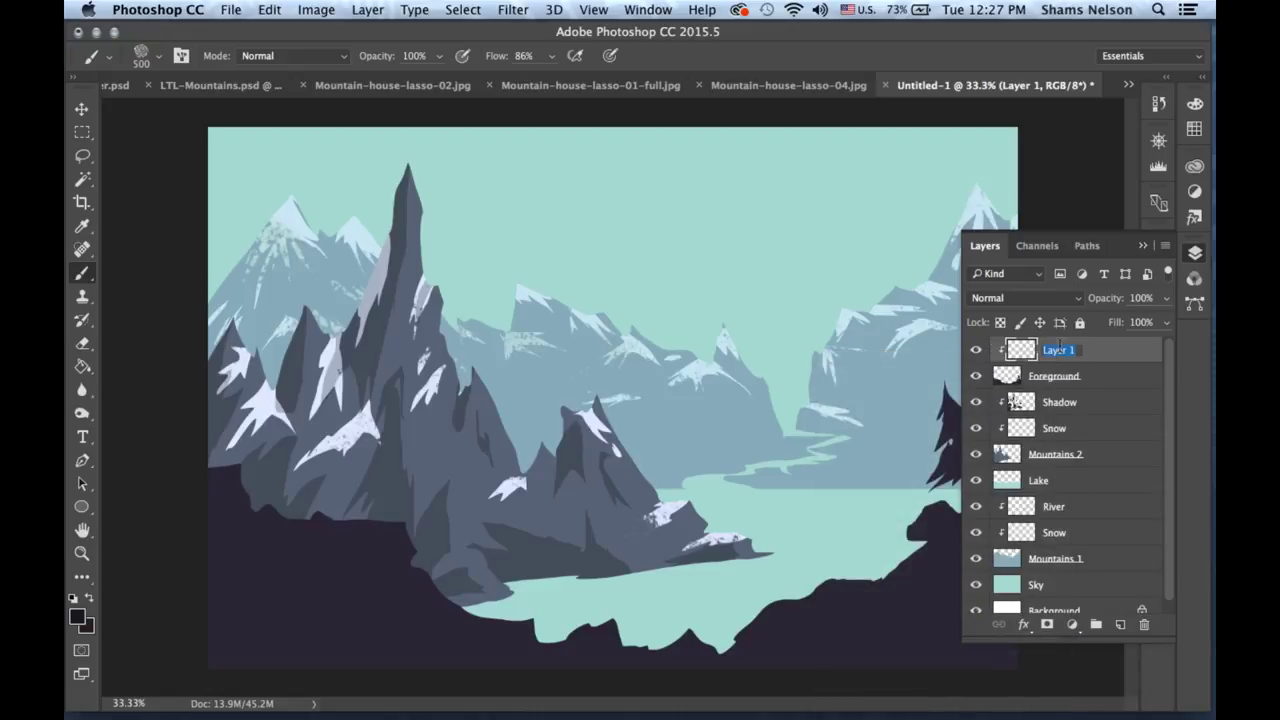
text(dow)
key(Return)
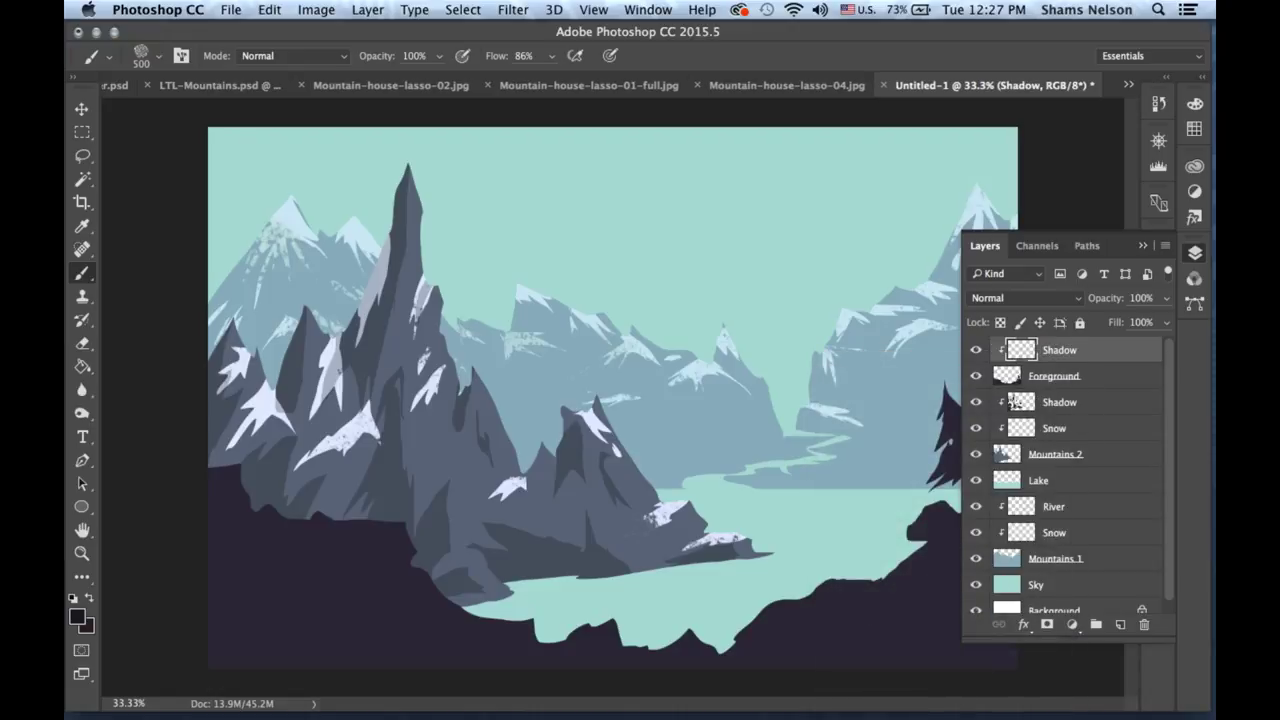
Paint dark textured shadows into the selected patches across the foreground on the new Shadow layer.
drag(214, 529, 460, 620)
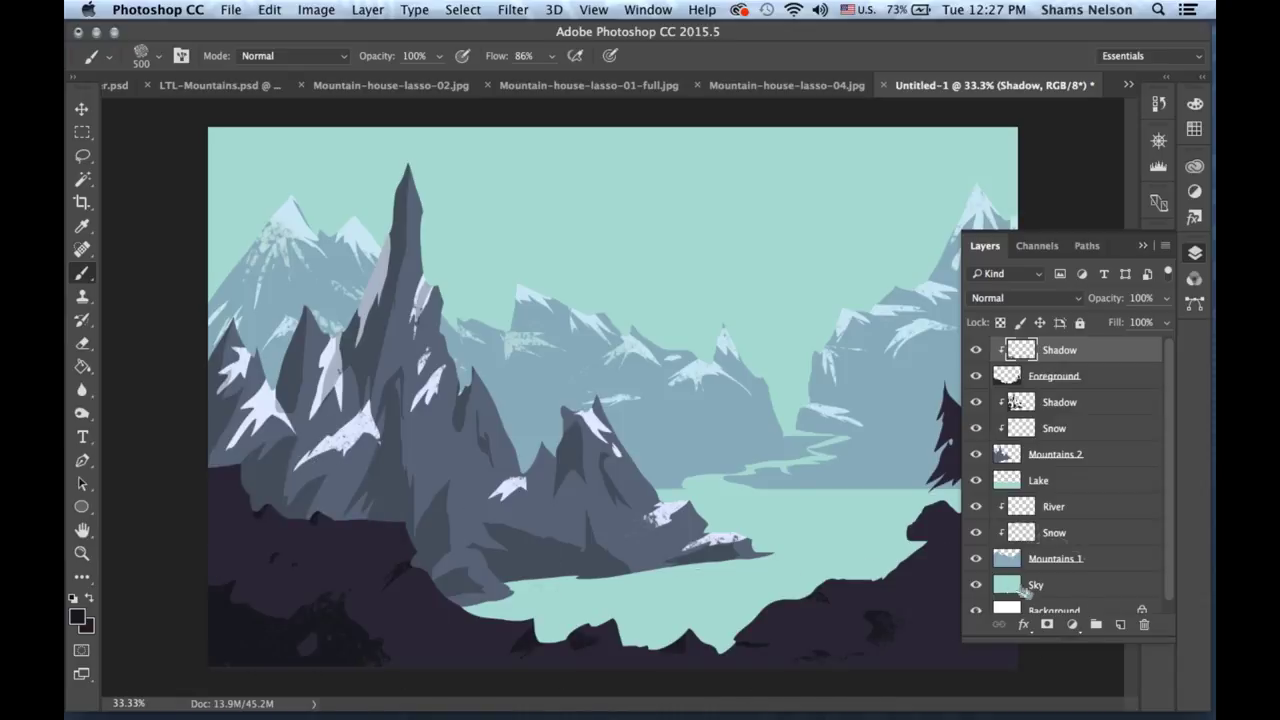
click(1145, 246)
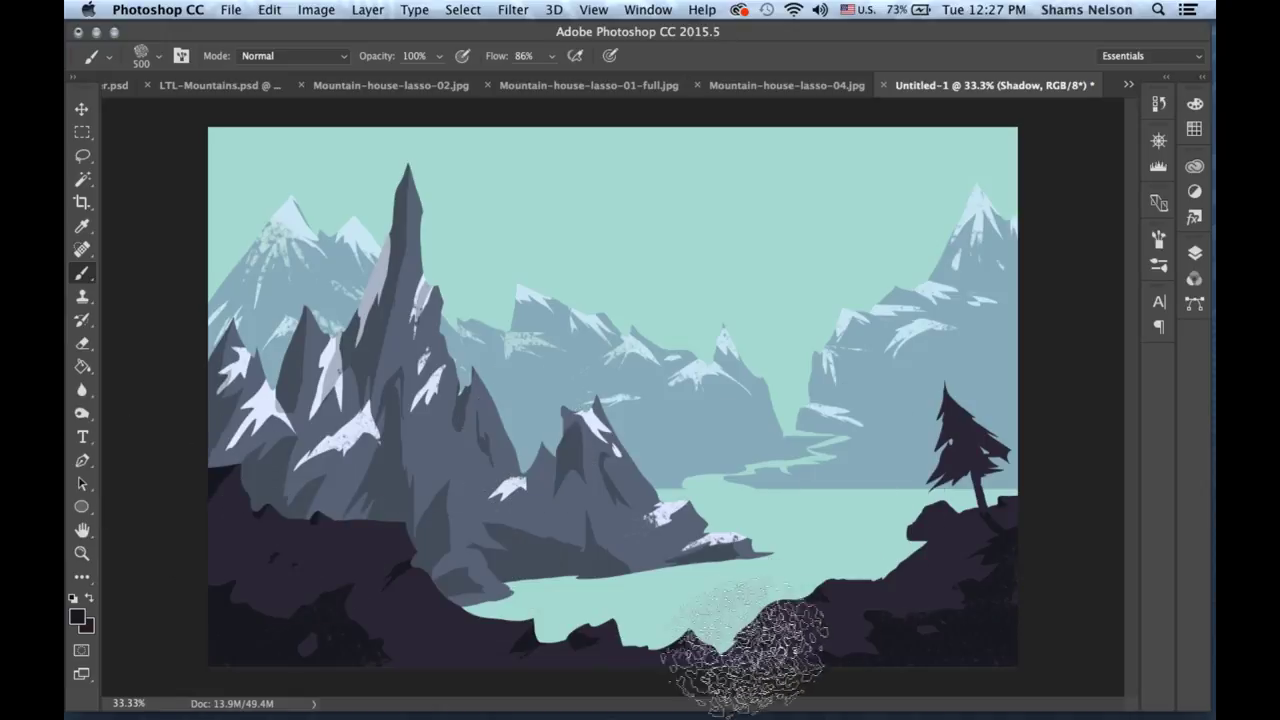
Set the foreground's Shadow layer to Multiply blending with 21% opacity.
click(1194, 252)
click(1166, 298)
drag(1166, 320, 1113, 320)
click(1027, 297)
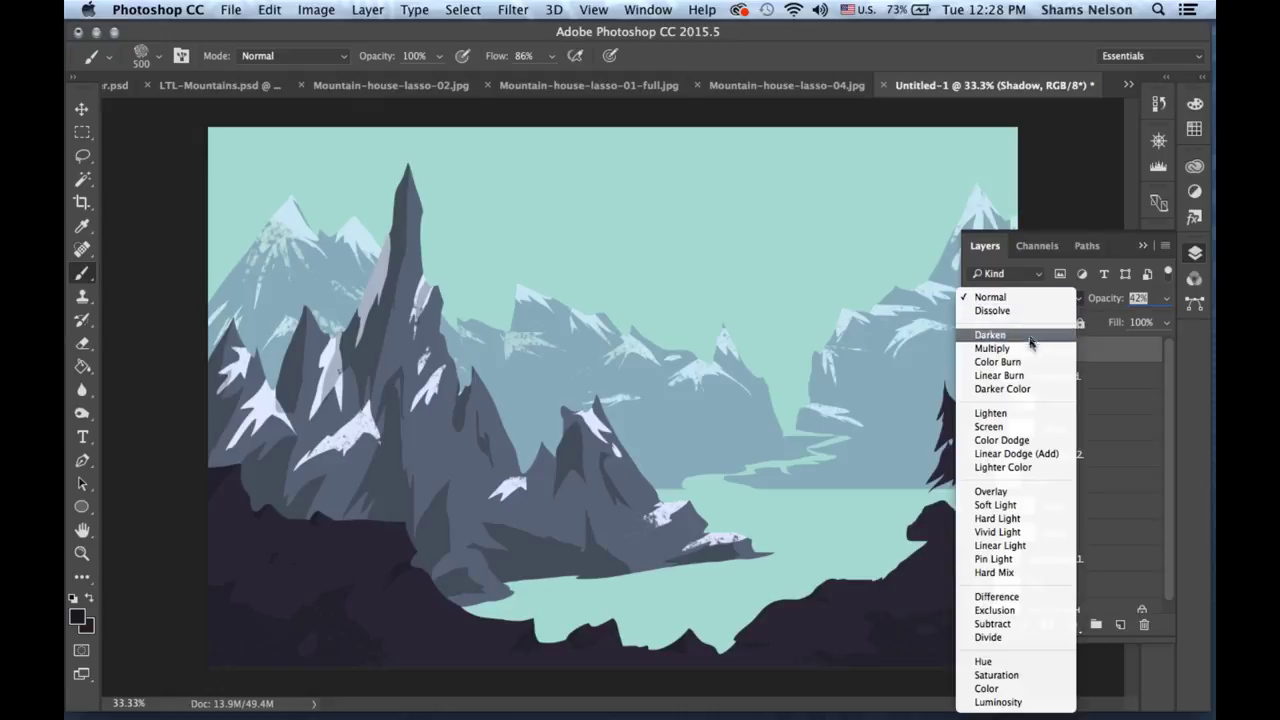
click(1028, 345)
click(1166, 298)
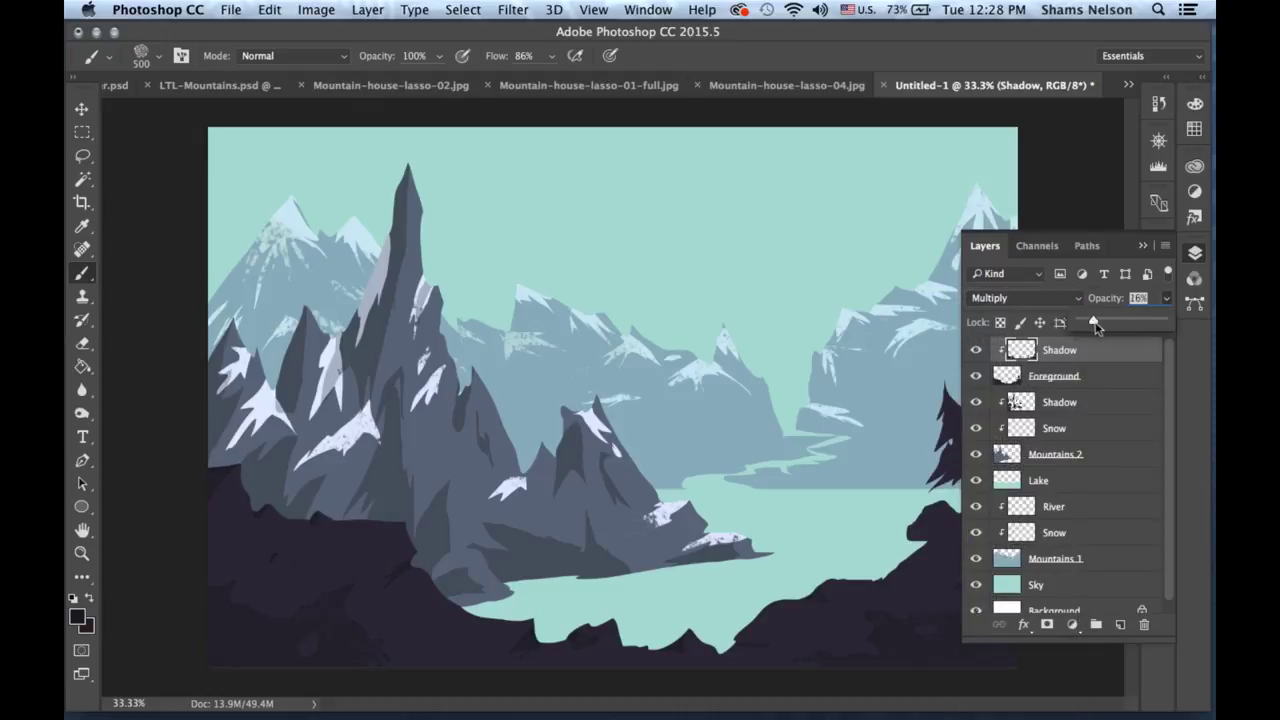
click(1175, 261)
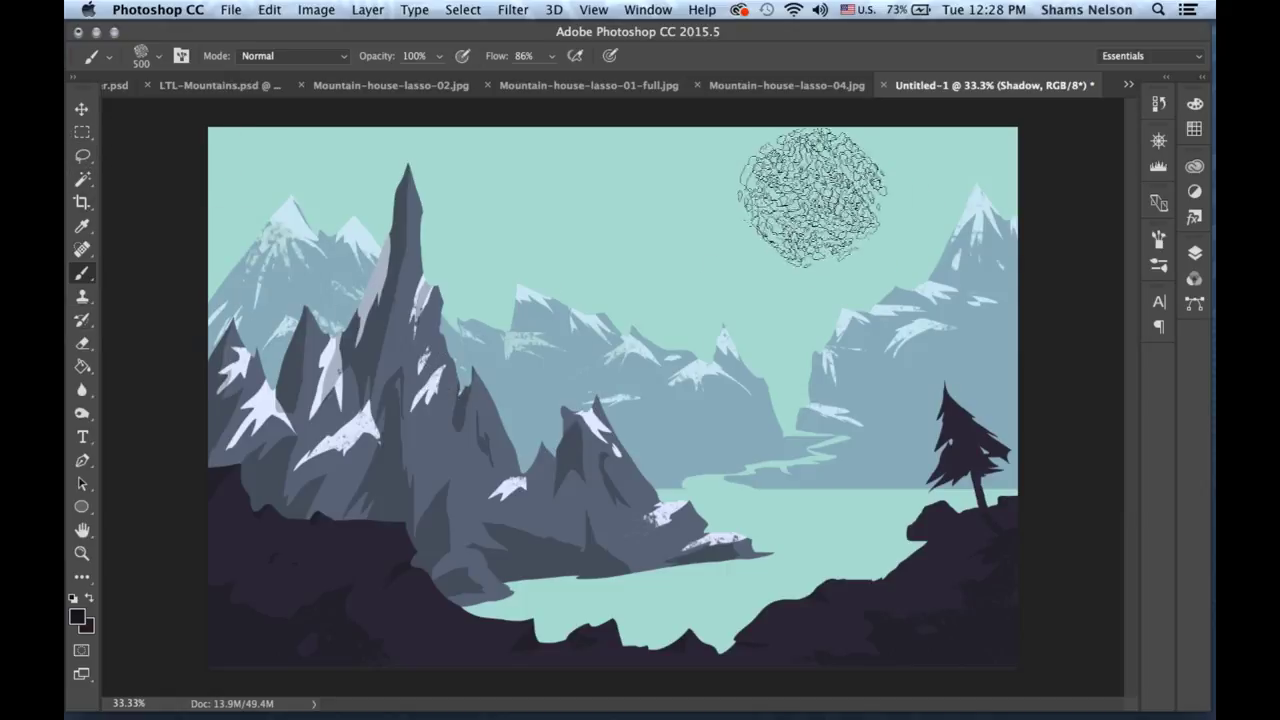
Make the Sky layer the active layer.
click(1195, 254)
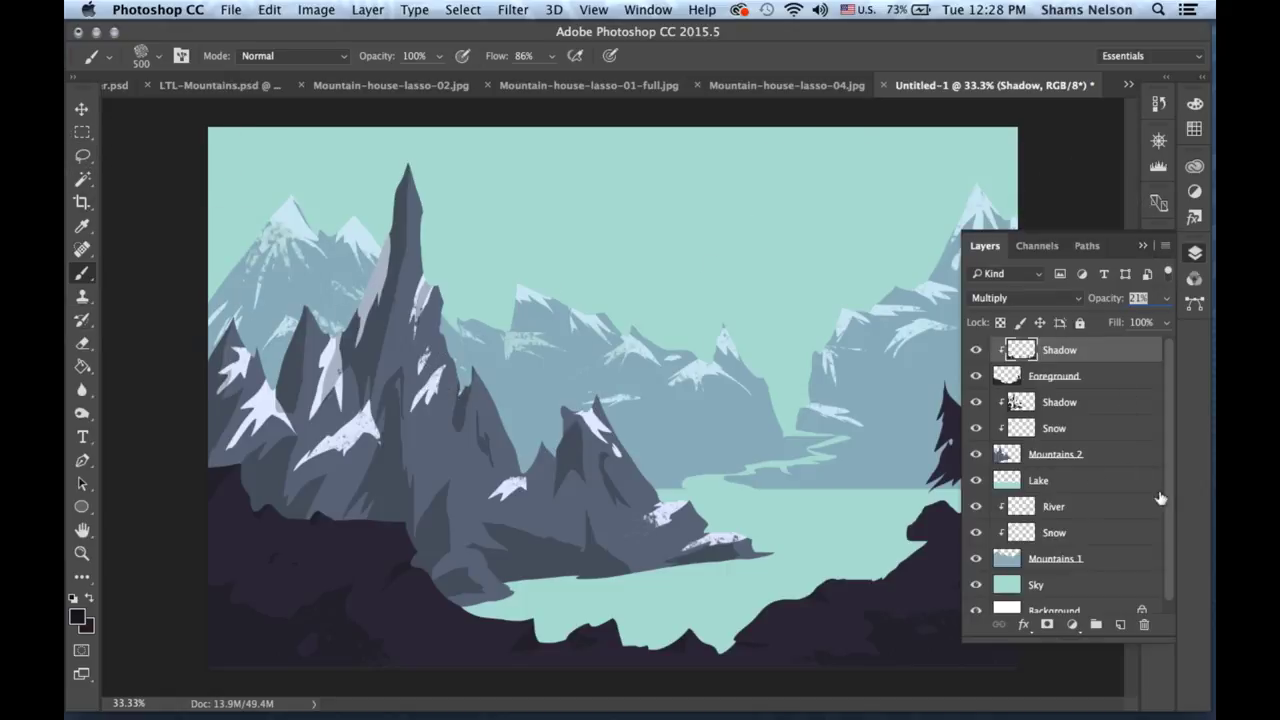
scroll(1160, 500, down, 1)
click(1140, 578)
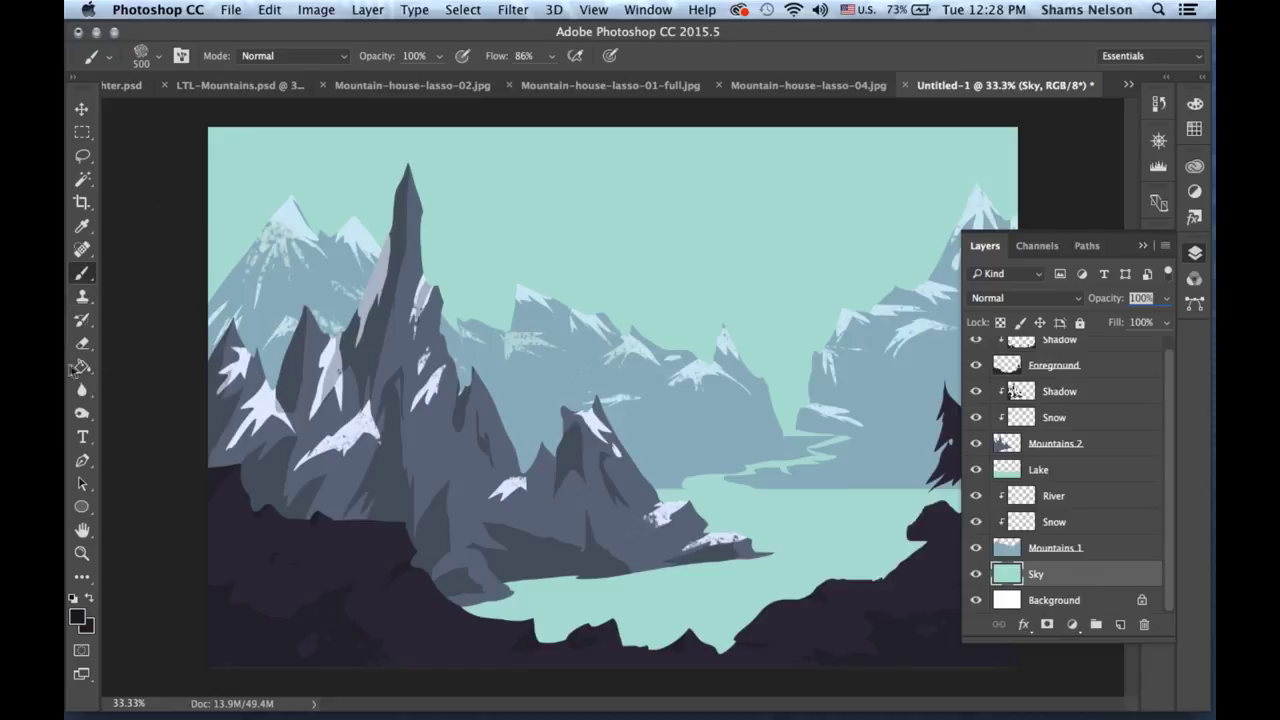
Try filling the Sky layer with the pale grey-teal colour #c1ddd8 using the Paint Bucket, and undo the fill.
click(80, 366)
click(78, 617)
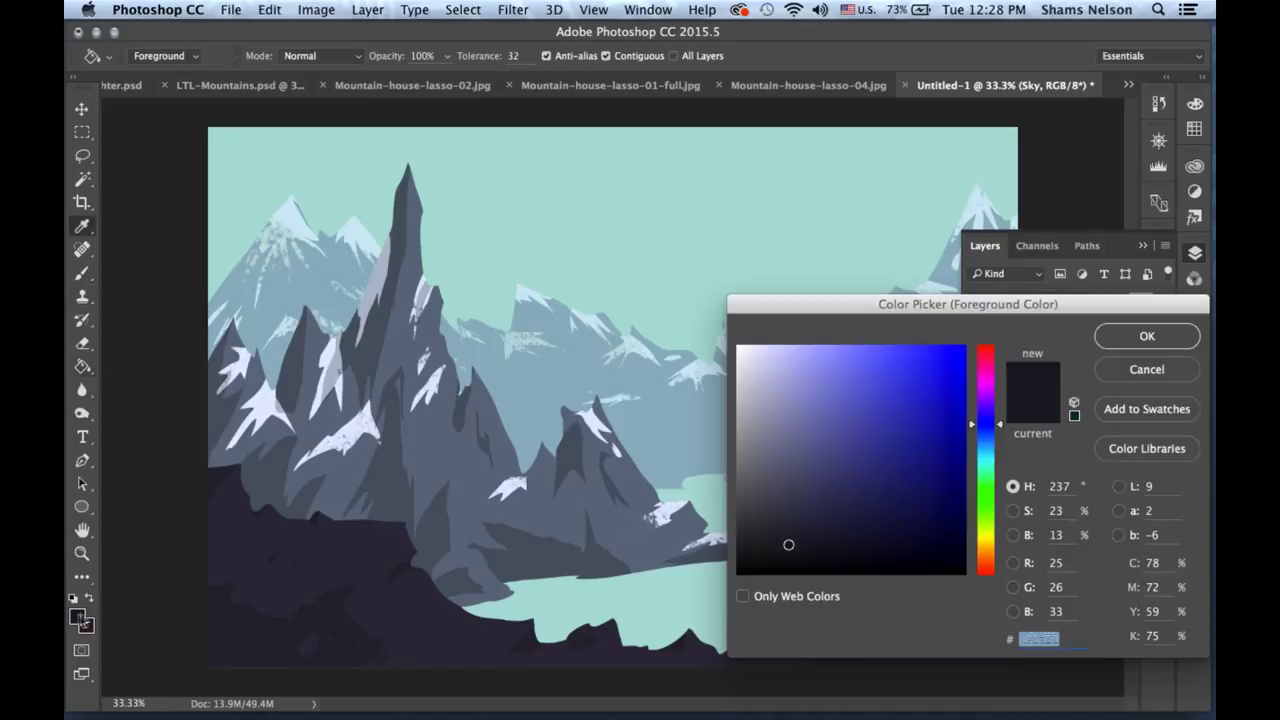
click(560, 255)
drag(748, 366, 766, 376)
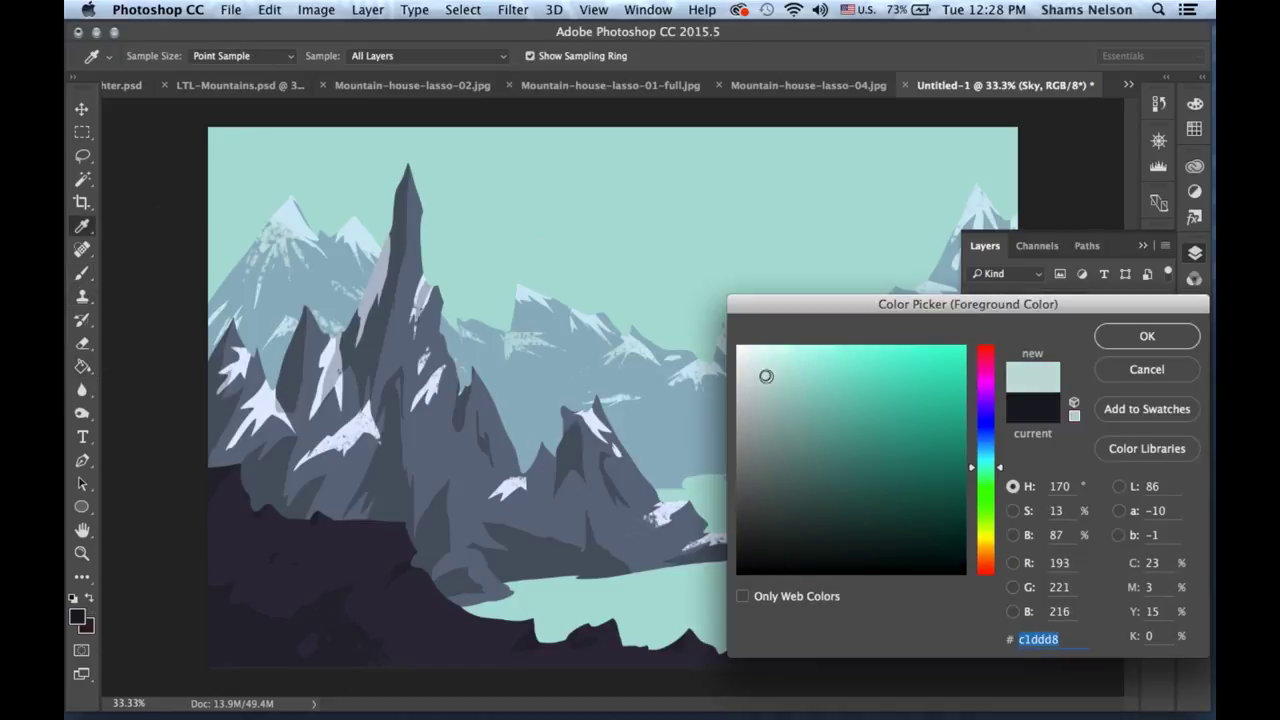
click(1112, 340)
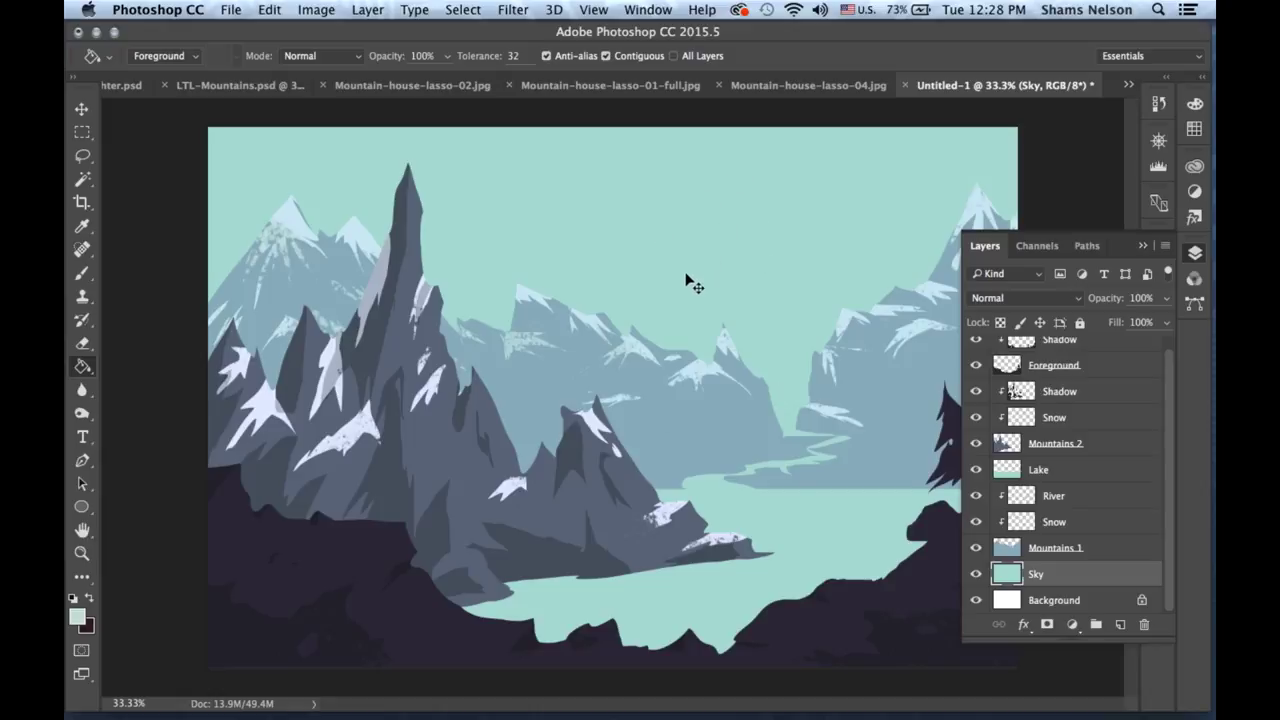
click(736, 208)
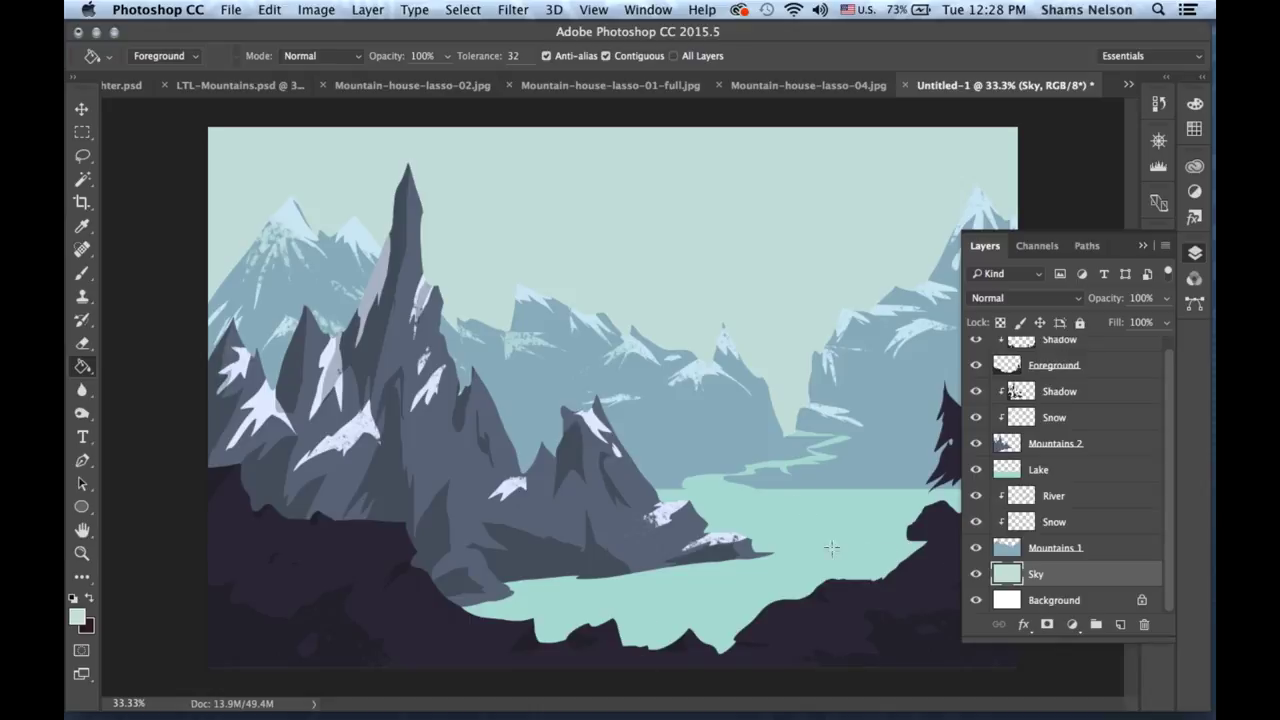
key(super+z)
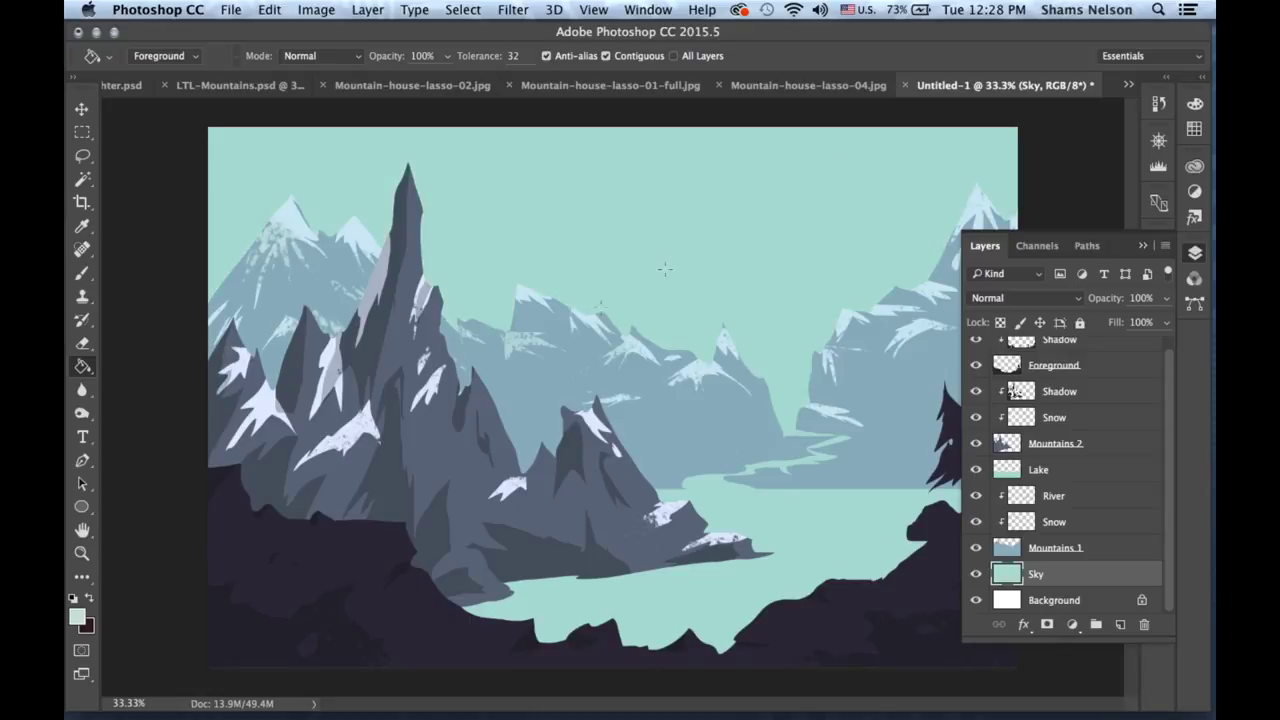
Try filling the Sky layer with the darker grey-teal colour #9fbab5, and undo the fill.
click(77, 617)
drag(769, 405, 769, 407)
click(1128, 338)
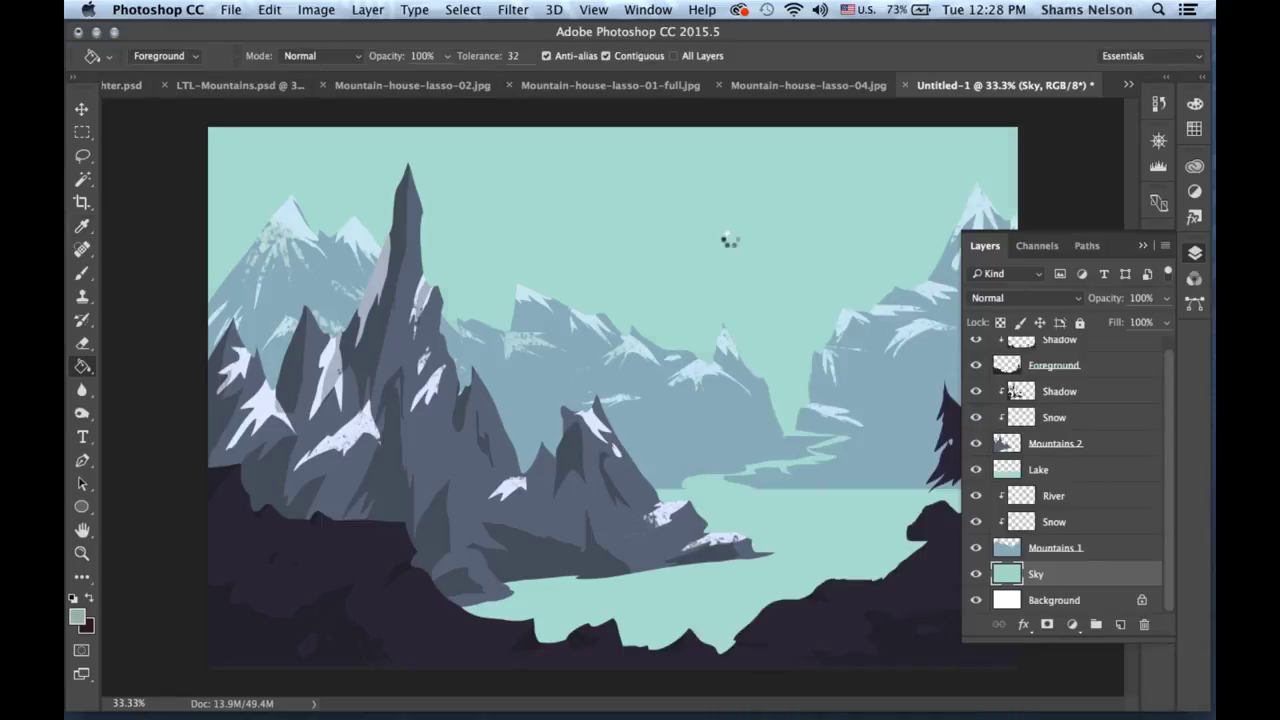
key(super+z)
click(77, 616)
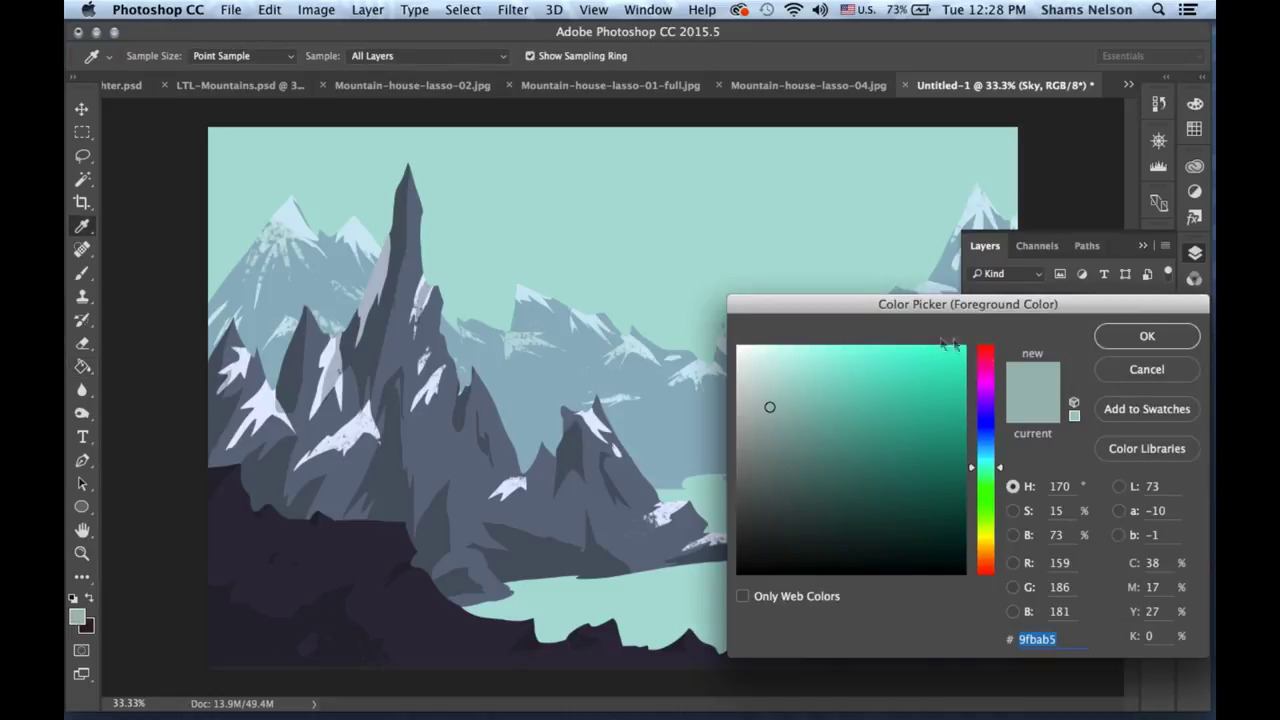
mouse_move(770, 407)
mouse_down()
mouse_move(766, 389)
mouse_move(761, 416)
mouse_up()
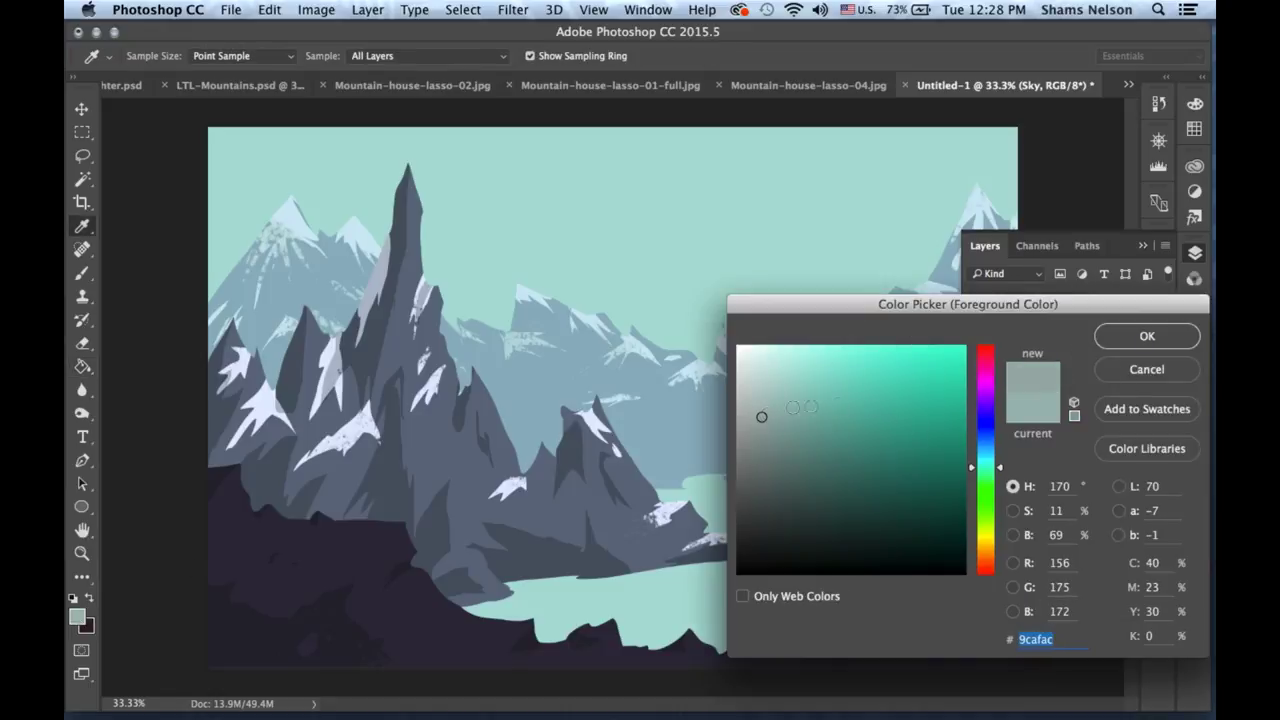
click(1124, 374)
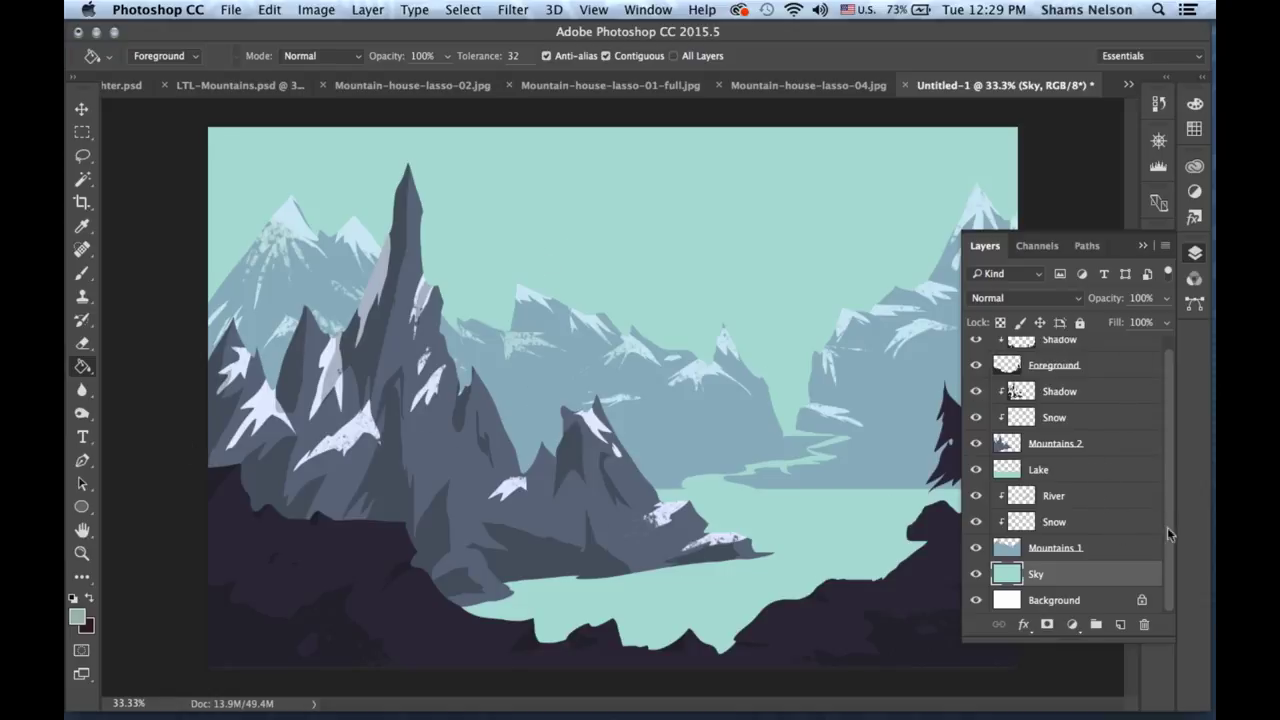
Create a layer group directly above the River layer and name it M1.
click(1125, 548)
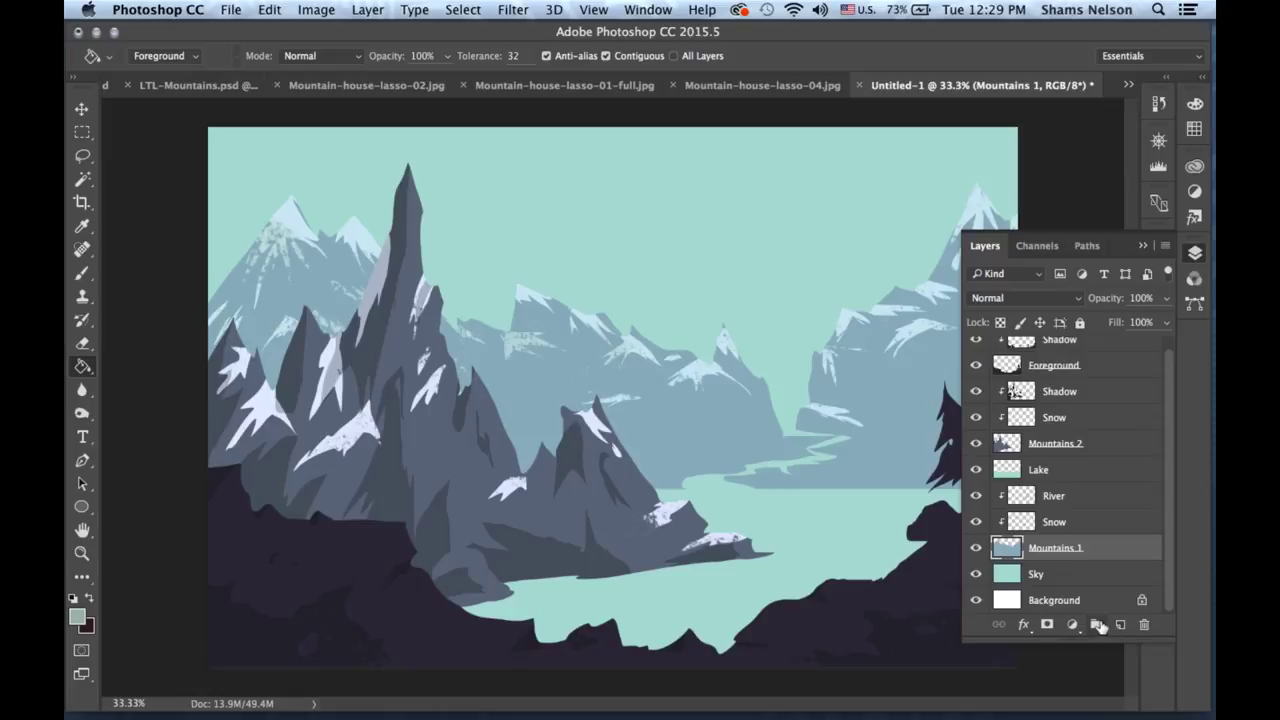
click(1098, 625)
double_click(1030, 495)
text(M)
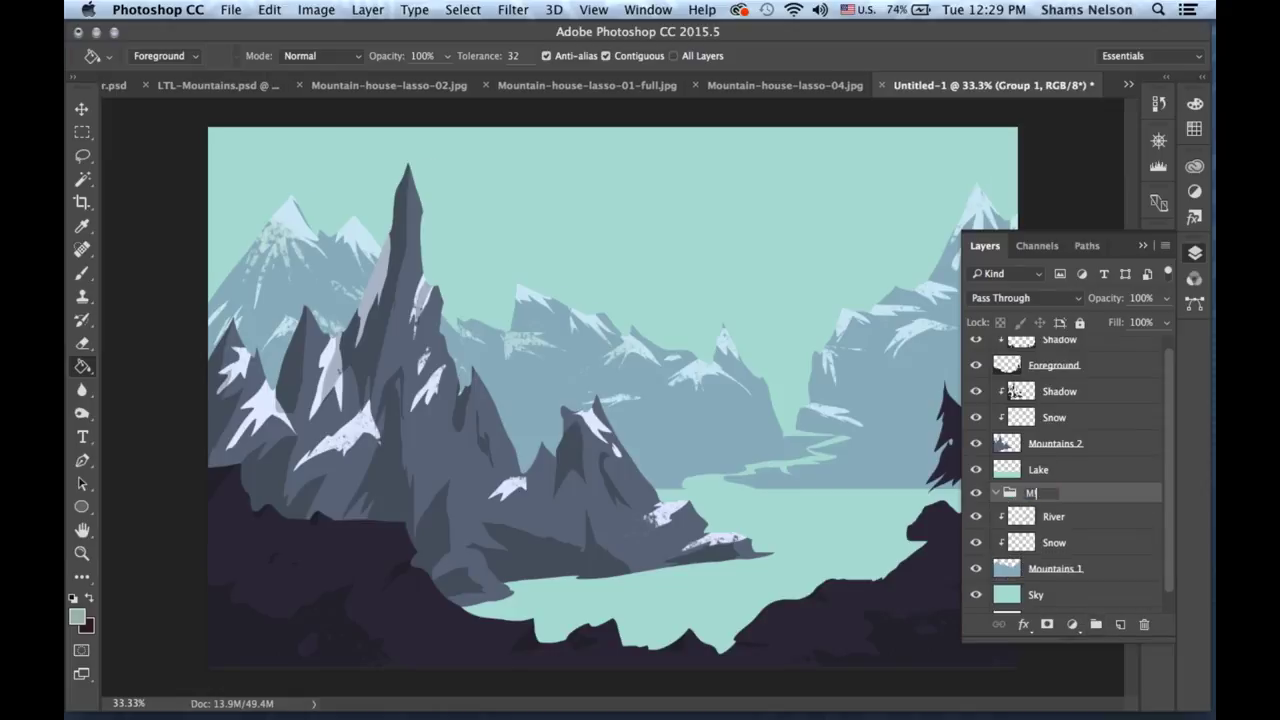
text(1)
key(Return)
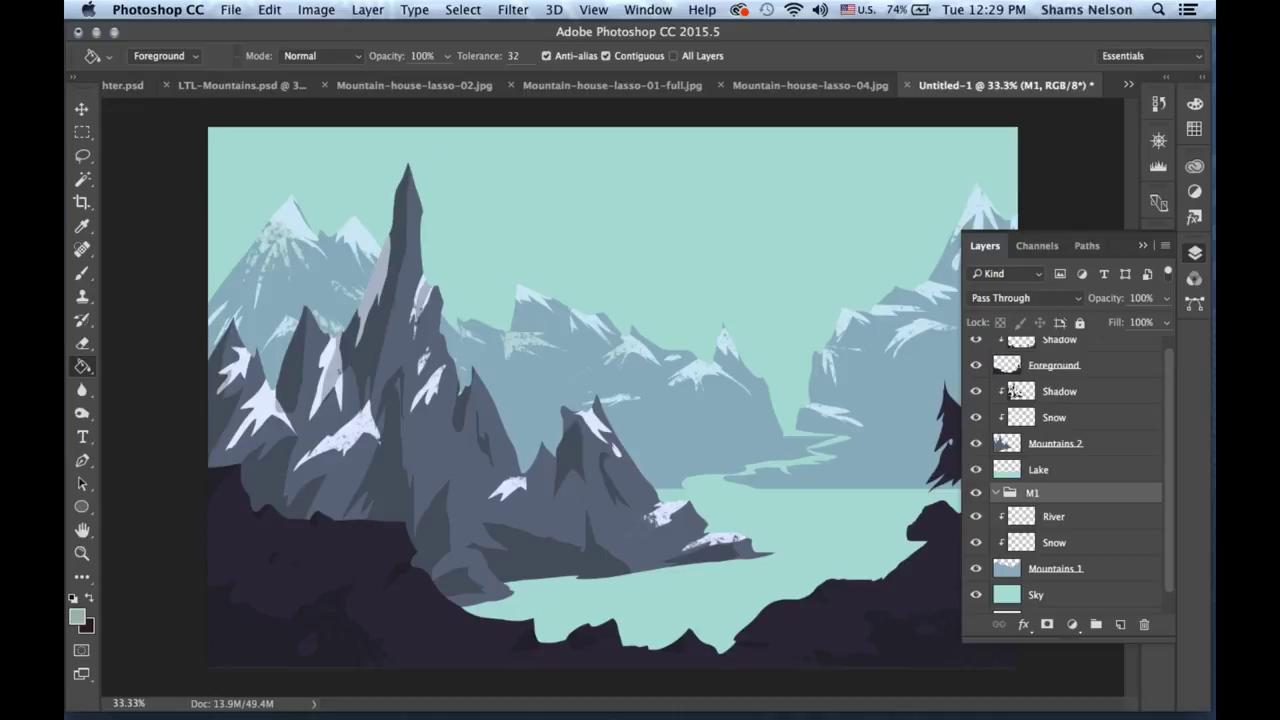
Put the River, Snow and Mountains 1 layers into the M1 group and collapse it.
click(1077, 518)
scroll(1160, 560, down, 1)
shift+click(1103, 548)
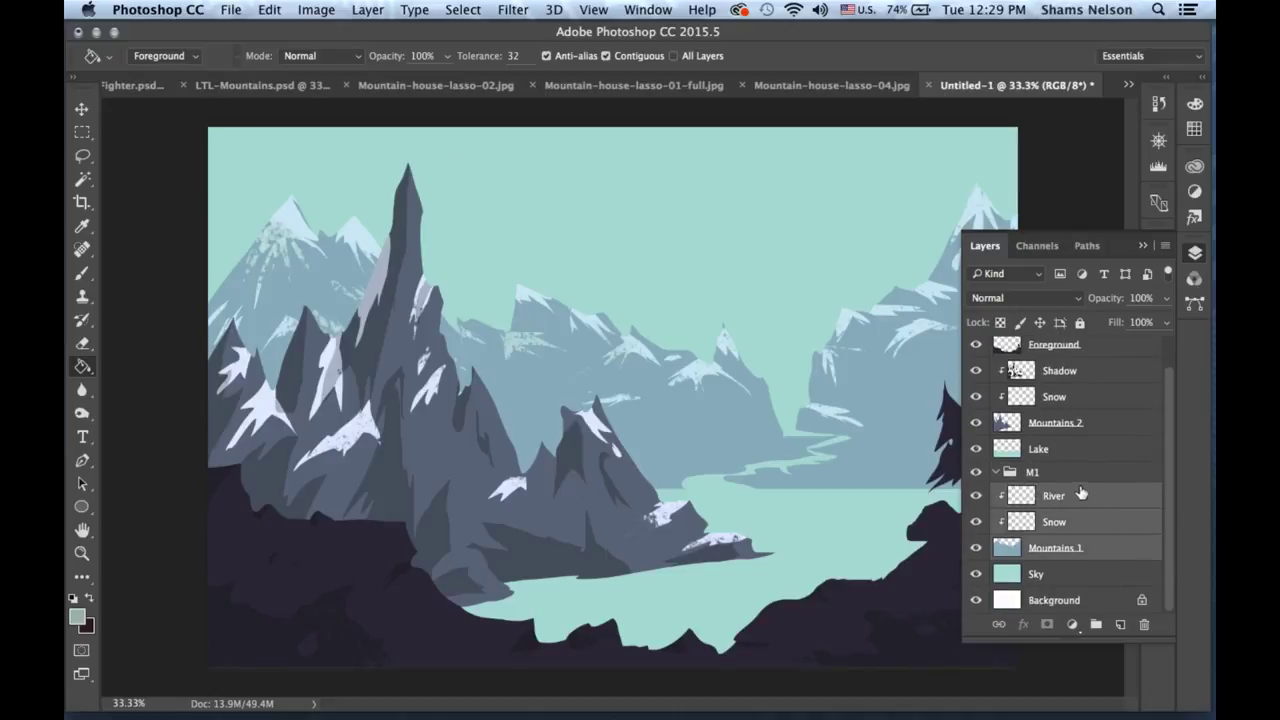
click(1060, 472)
click(995, 472)
Create a layer group named M2 and place it just below the Foreground layer.
click(1096, 624)
double_click(1042, 503)
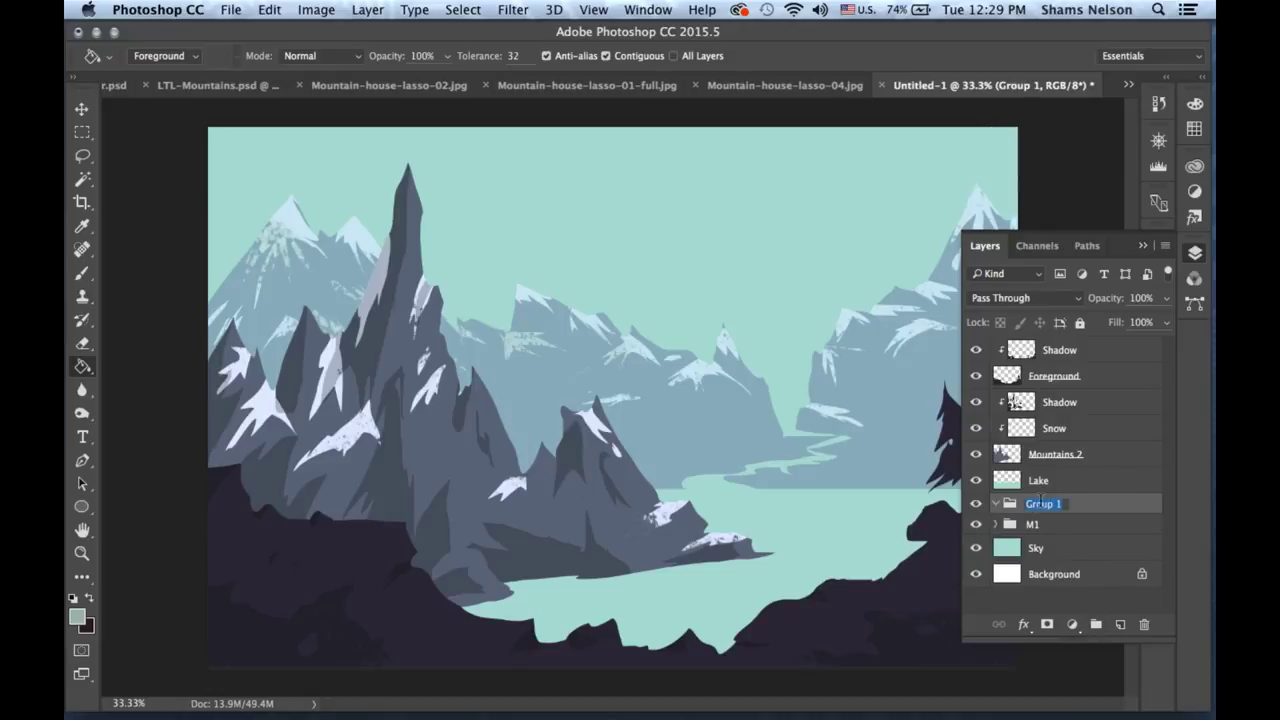
text(M2)
key(Return)
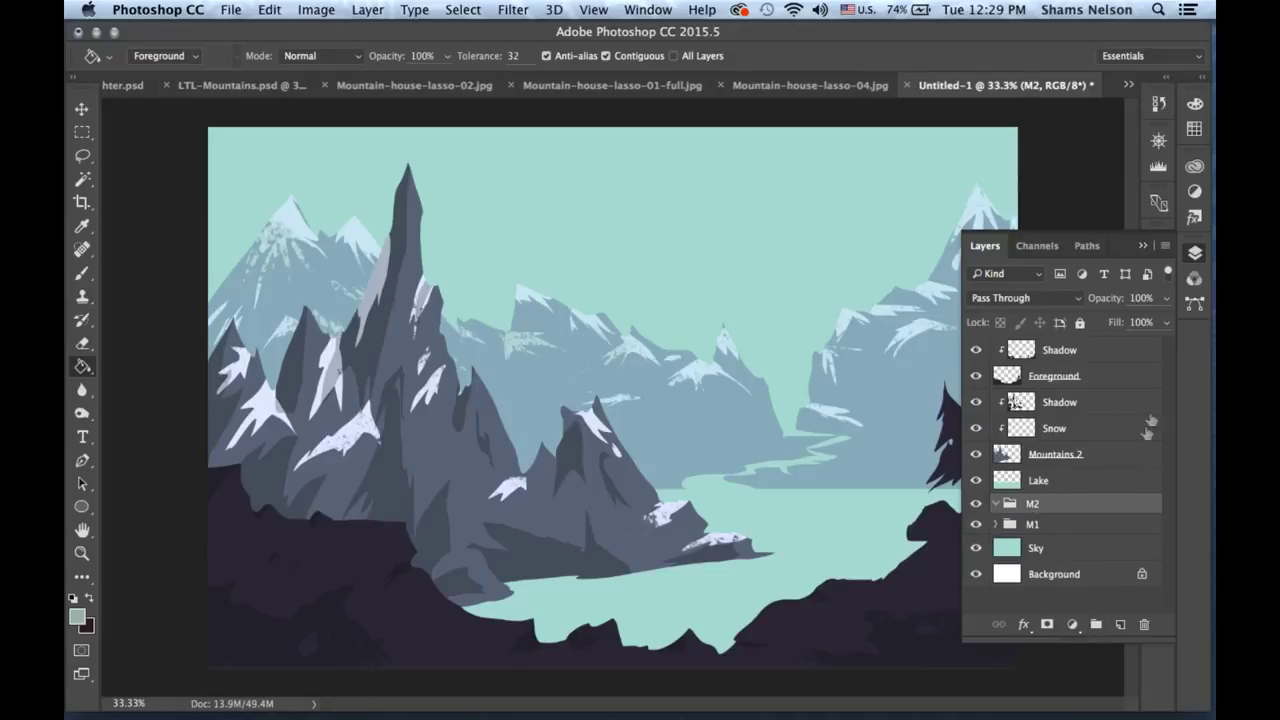
drag(1070, 510, 1075, 396)
Put the Lake layer and Mountains 2 with its clipped Shadow and Snow layers into the M2 group and collapse it.
click(1080, 423)
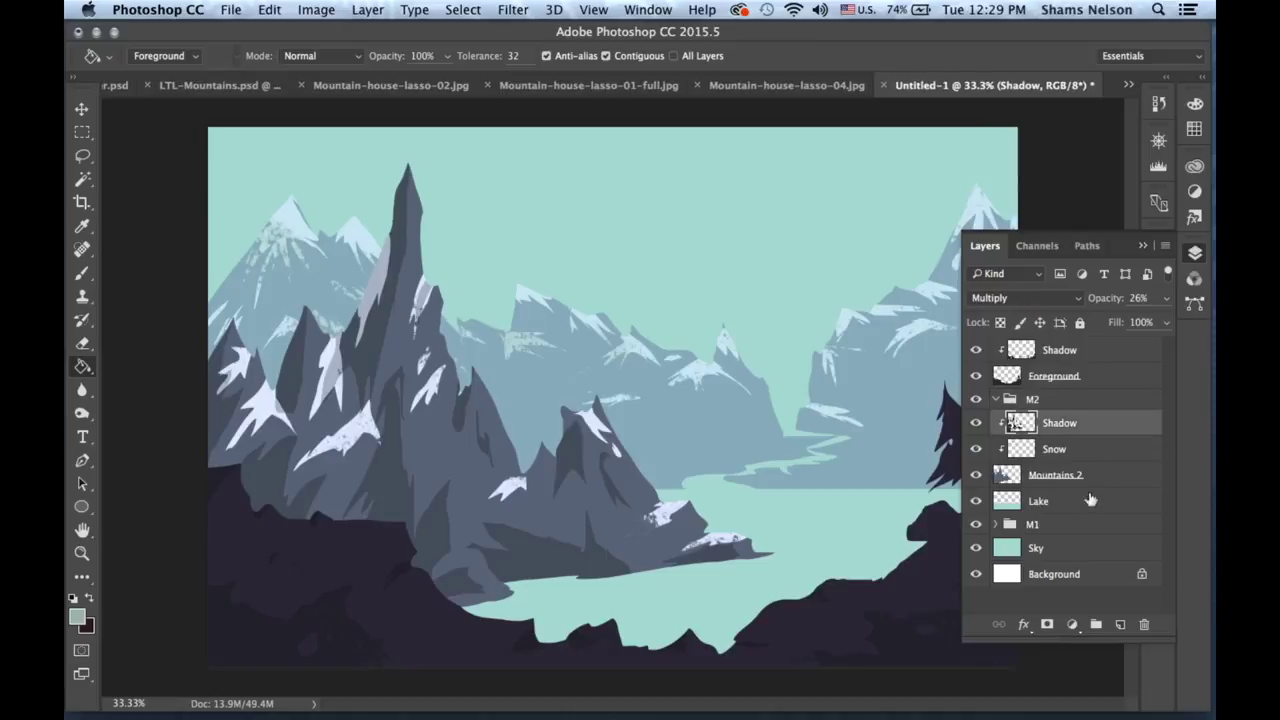
shift+click(1089, 505)
drag(1088, 452, 1040, 402)
click(995, 399)
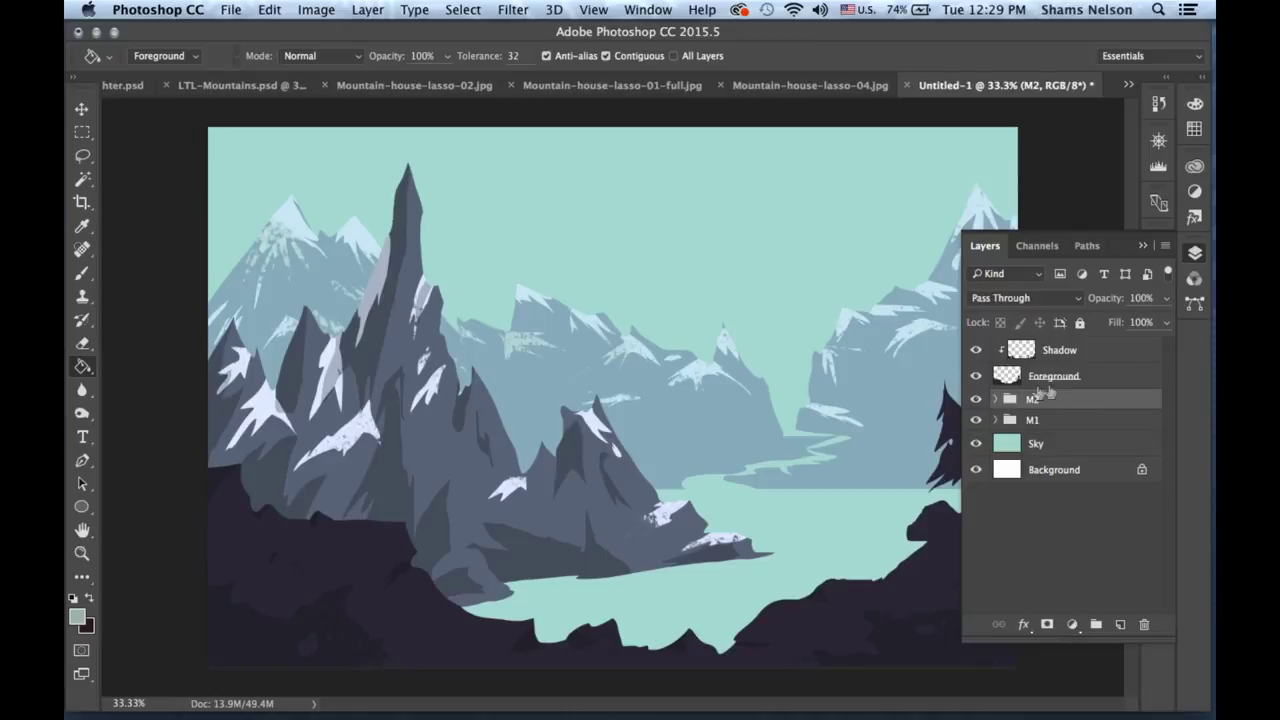
click(1120, 624)
double_click(1043, 402)
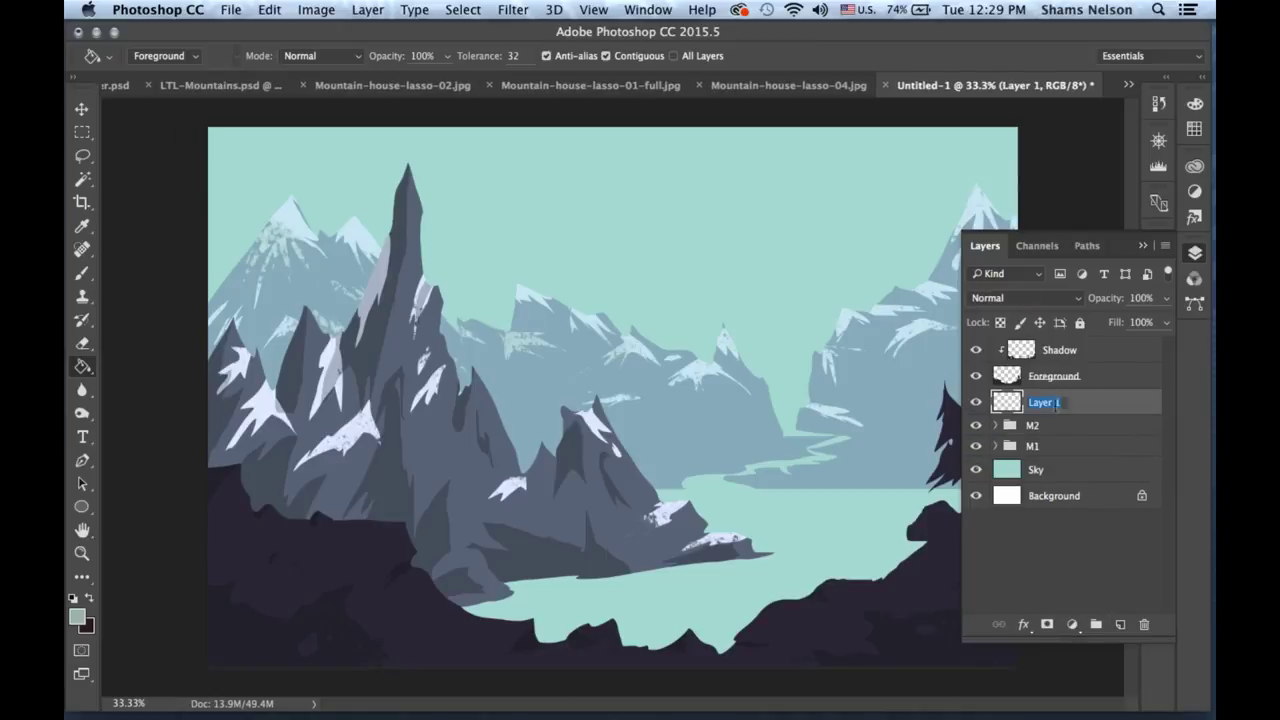
text(FG)
key(Return)
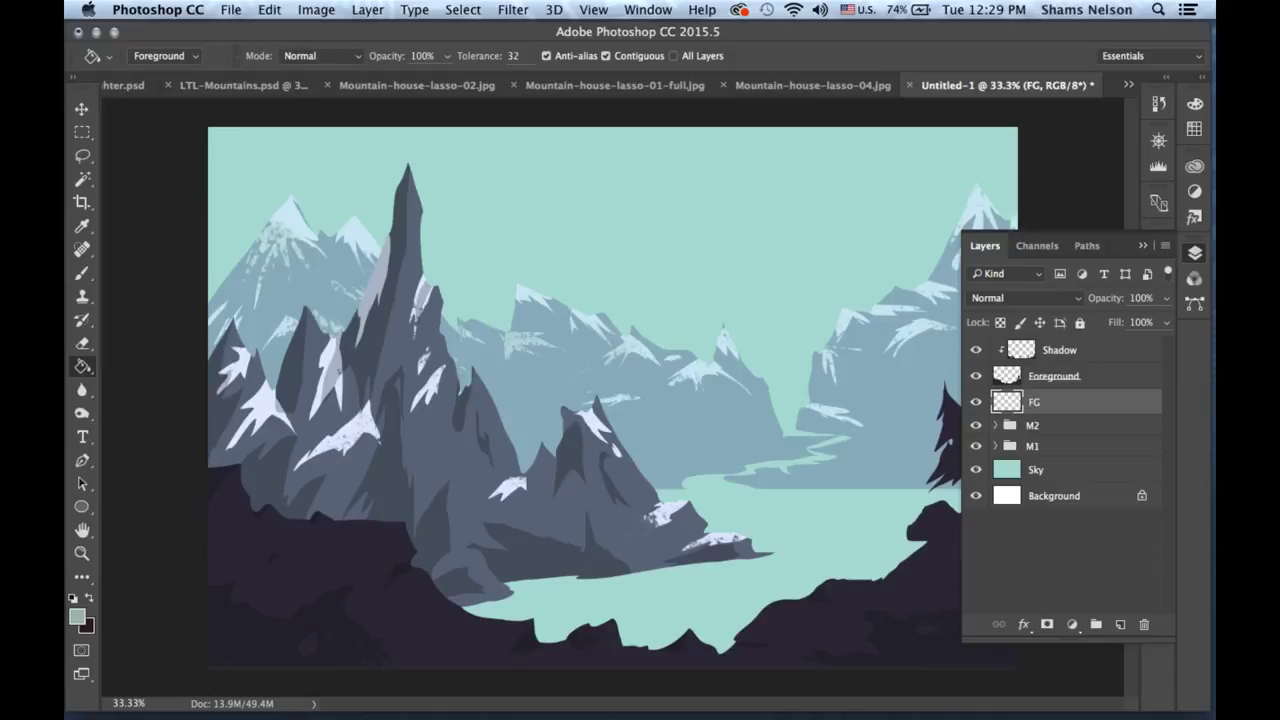
key(super+z)
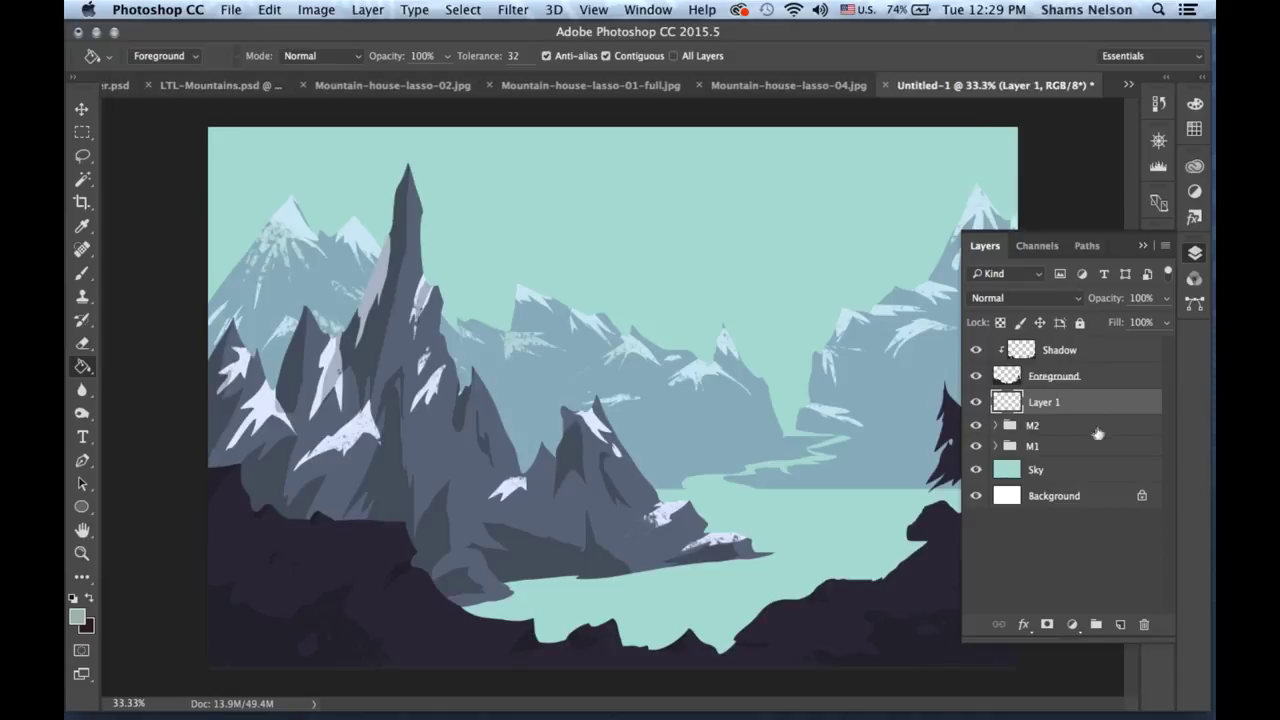
key(BackSpace)
Create a layer group named FG and move it to the top of the layer stack.
click(1096, 624)
double_click(1043, 399)
text(FG)
key(Return)
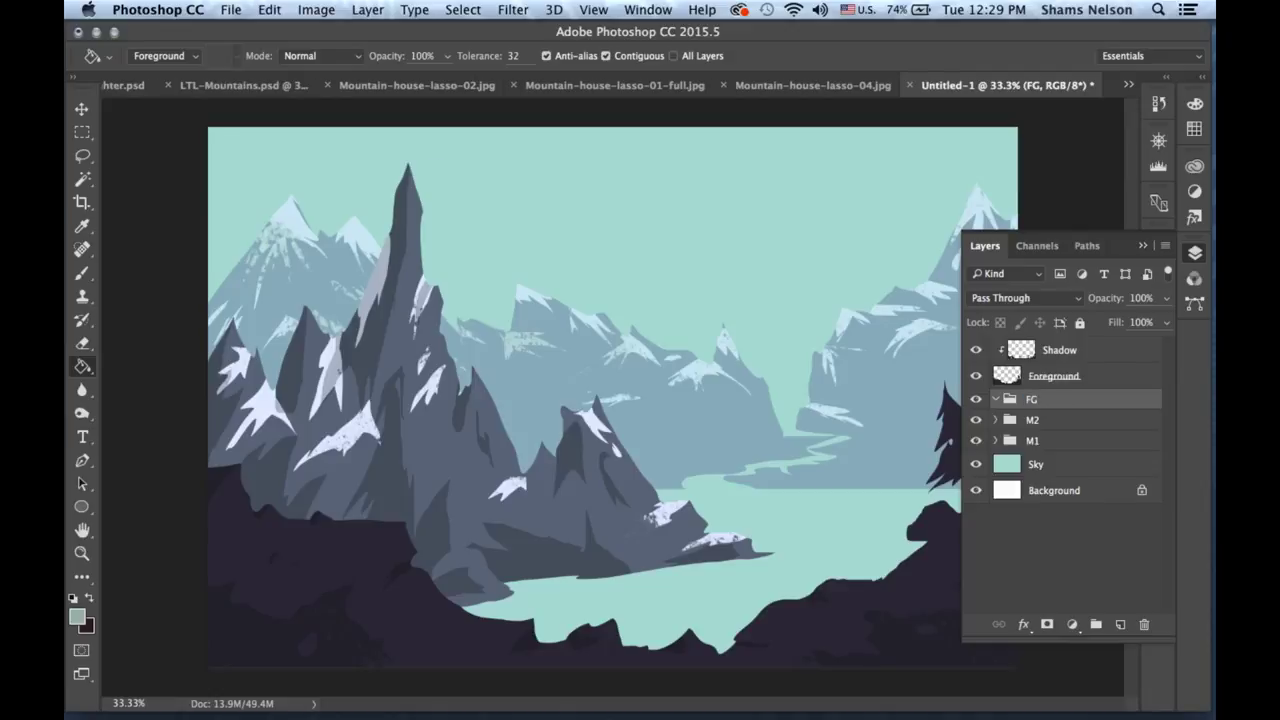
drag(1046, 400, 1051, 358)
Put the Foreground layer and its clipped Shadow layer into the FG group and collapse it.
click(1086, 370)
shift+click(1088, 400)
click(995, 346)
Add a new layer between the M1 and M2 groups and name it Fog.
click(1052, 388)
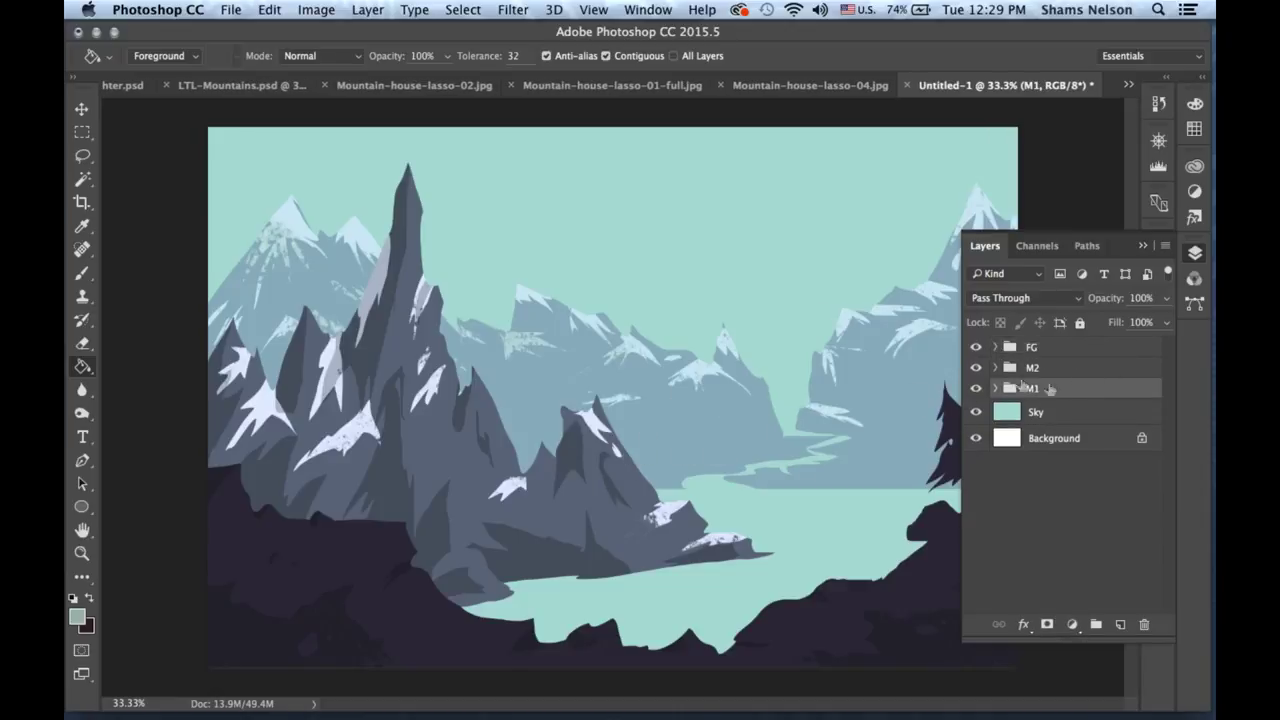
click(1120, 624)
double_click(1045, 392)
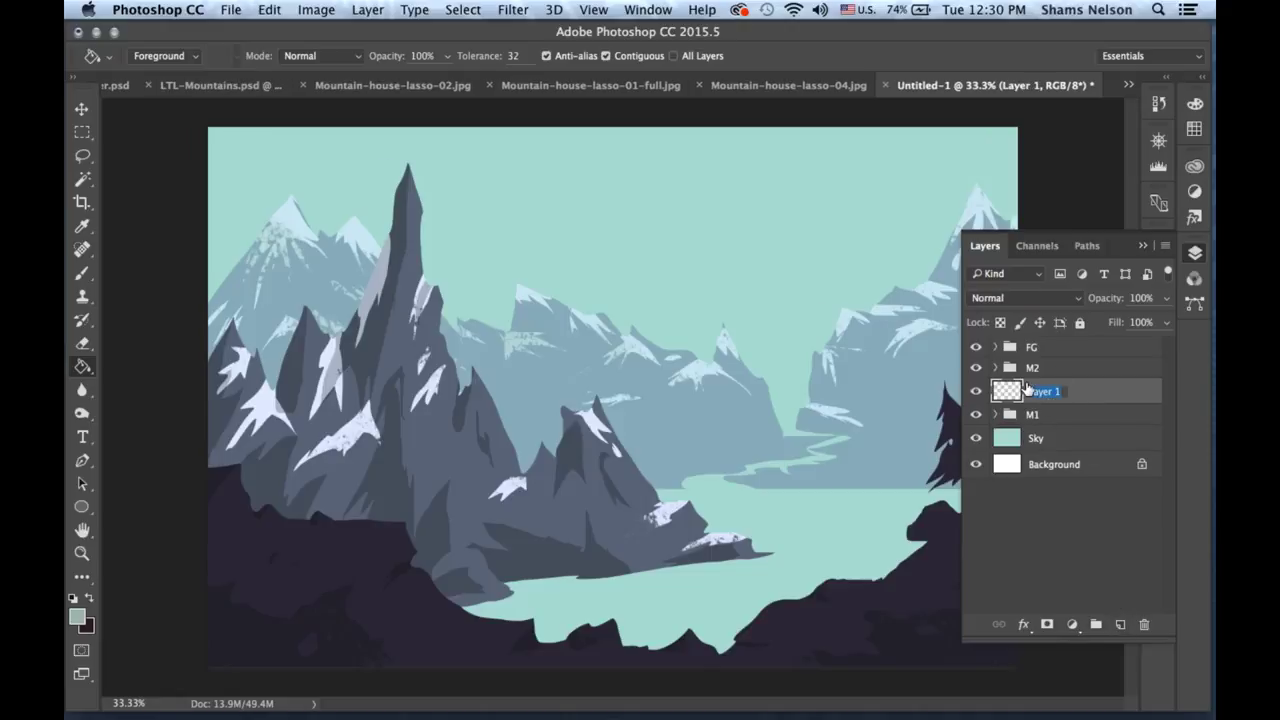
text(Fog)
key(Return)
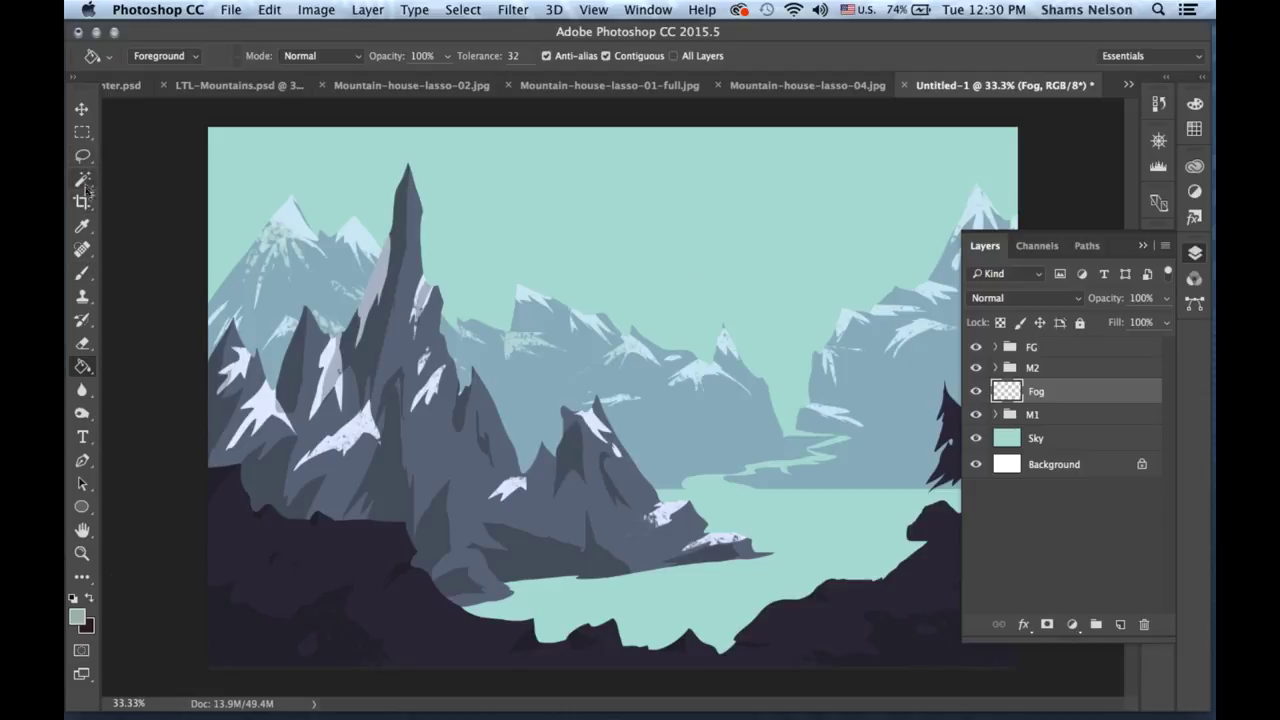
Switch to the Gradient tool with the Foreground to Transparent preset.
click(82, 368)
click(135, 364)
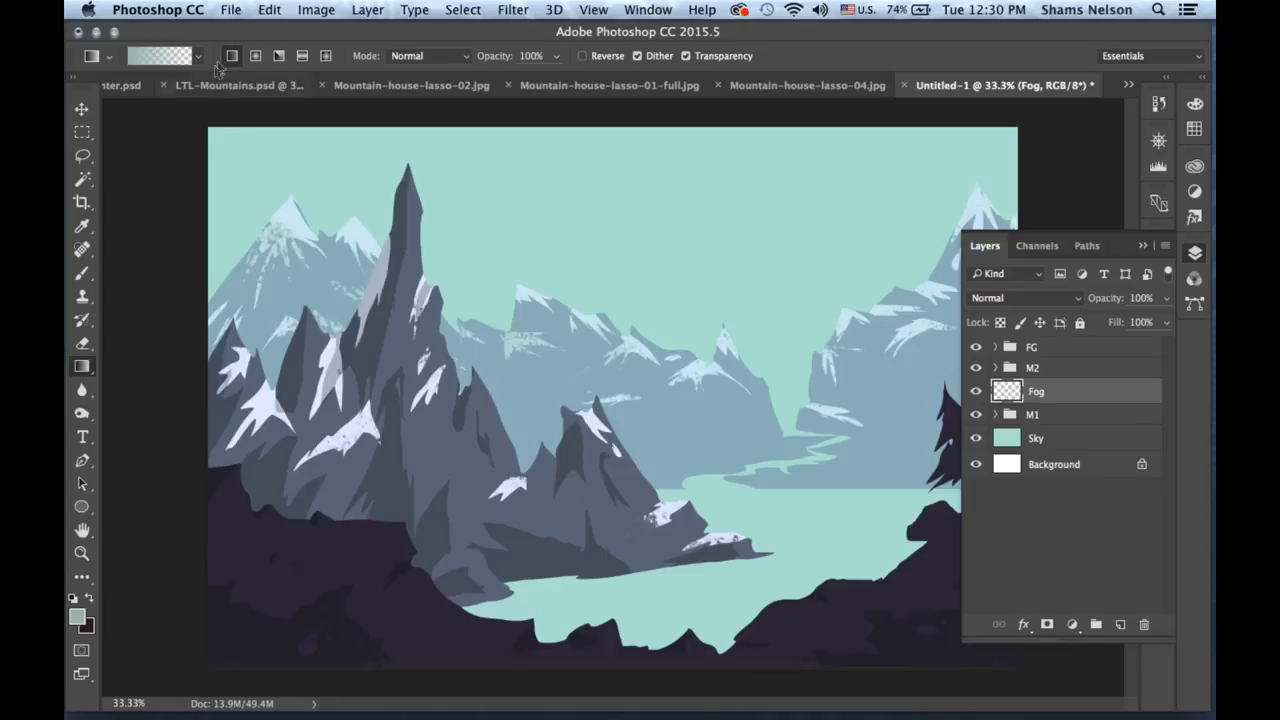
click(152, 58)
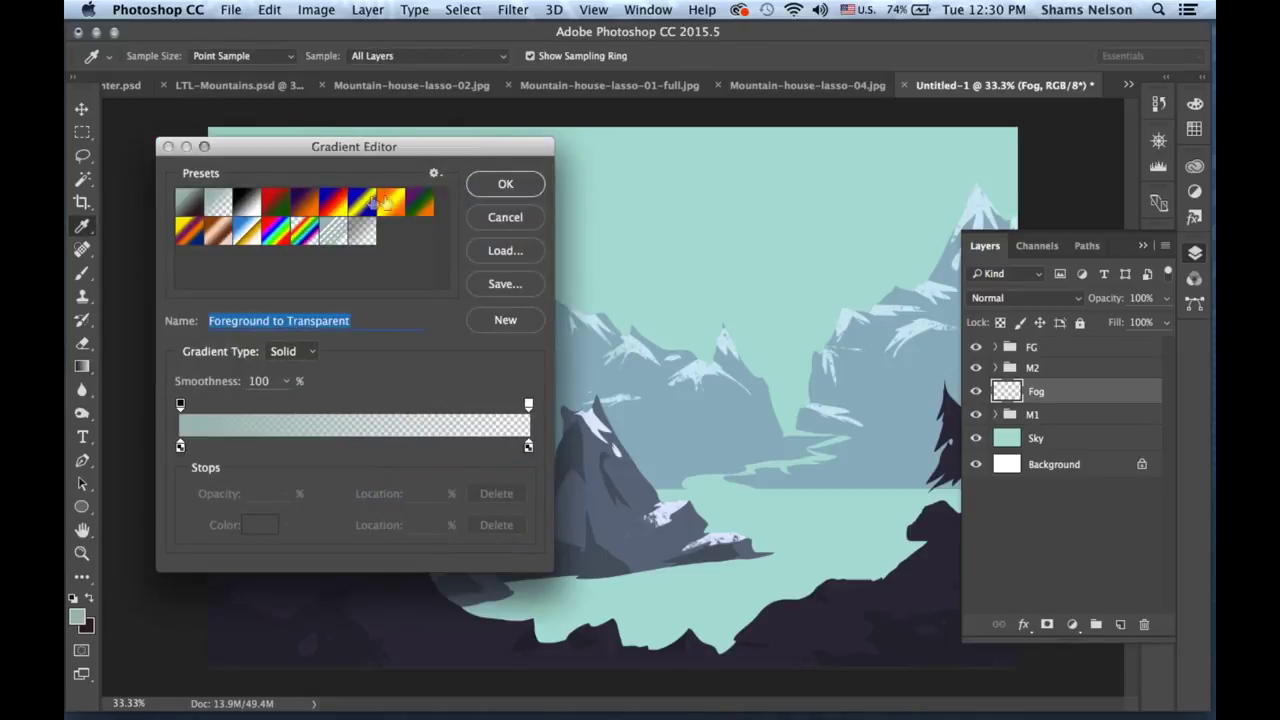
click(505, 184)
Set the foreground colour to the very pale teal #e0efec.
click(84, 620)
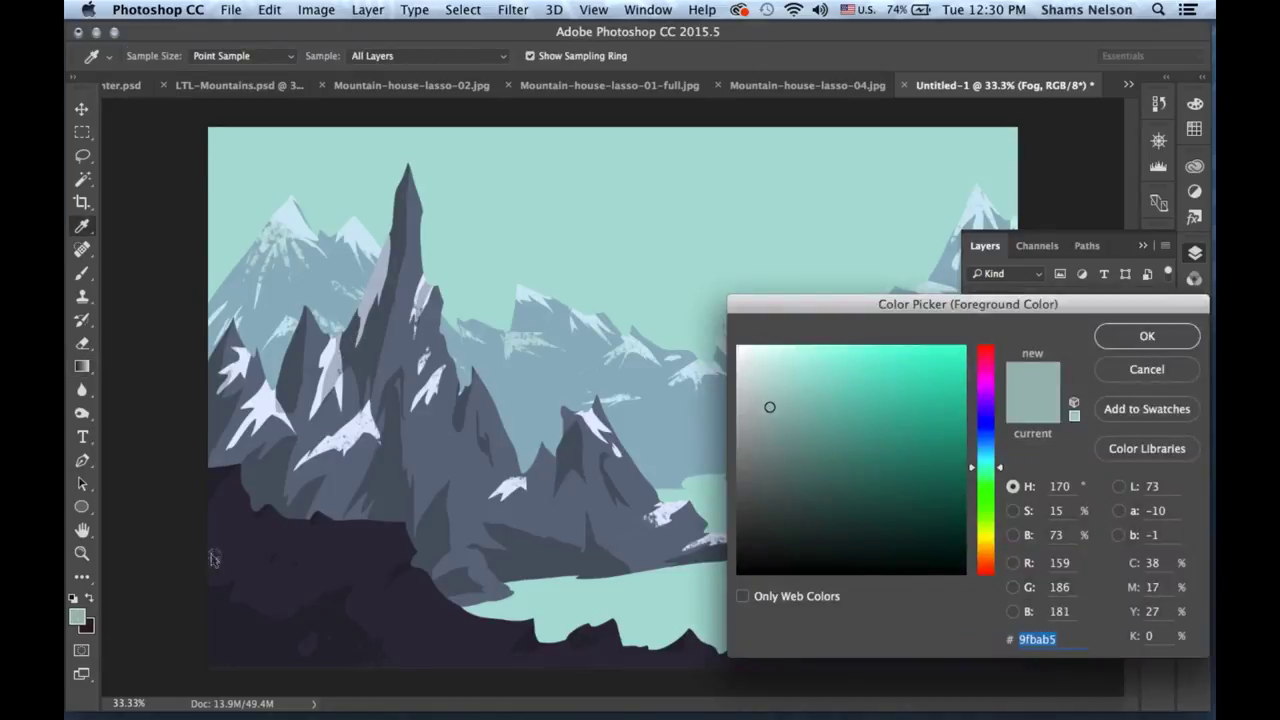
click(760, 366)
click(756, 368)
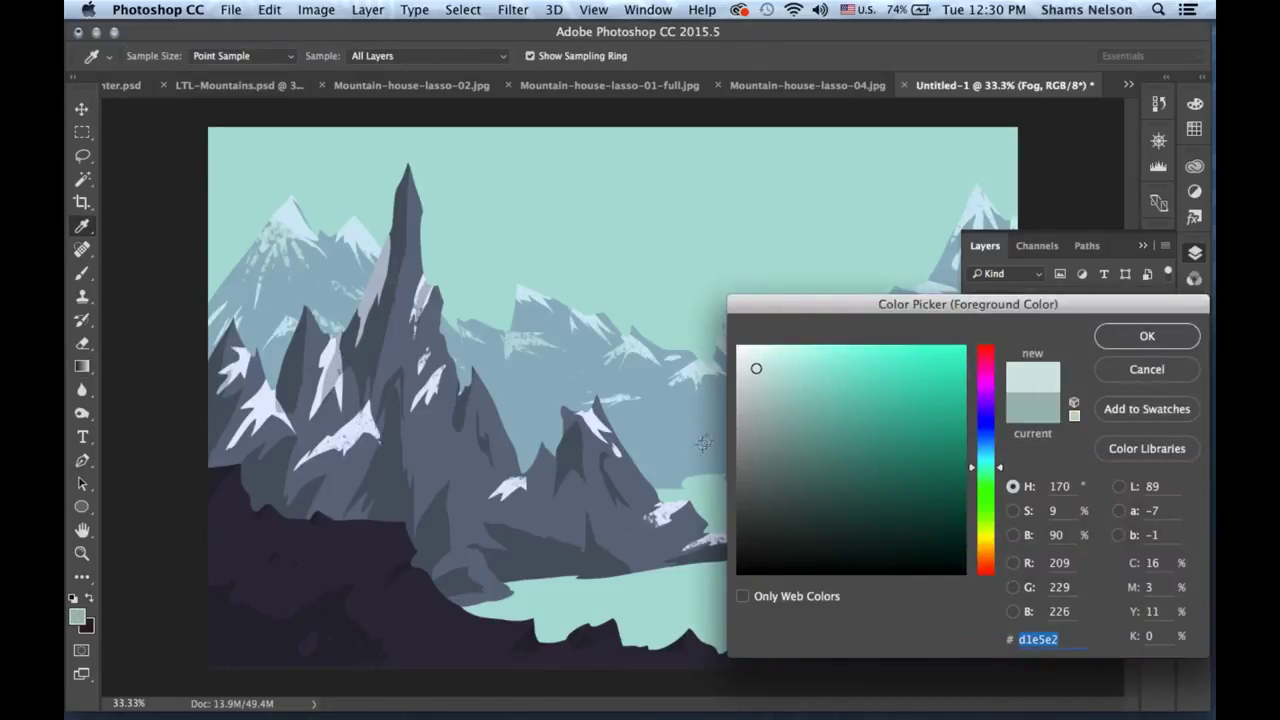
click(750, 359)
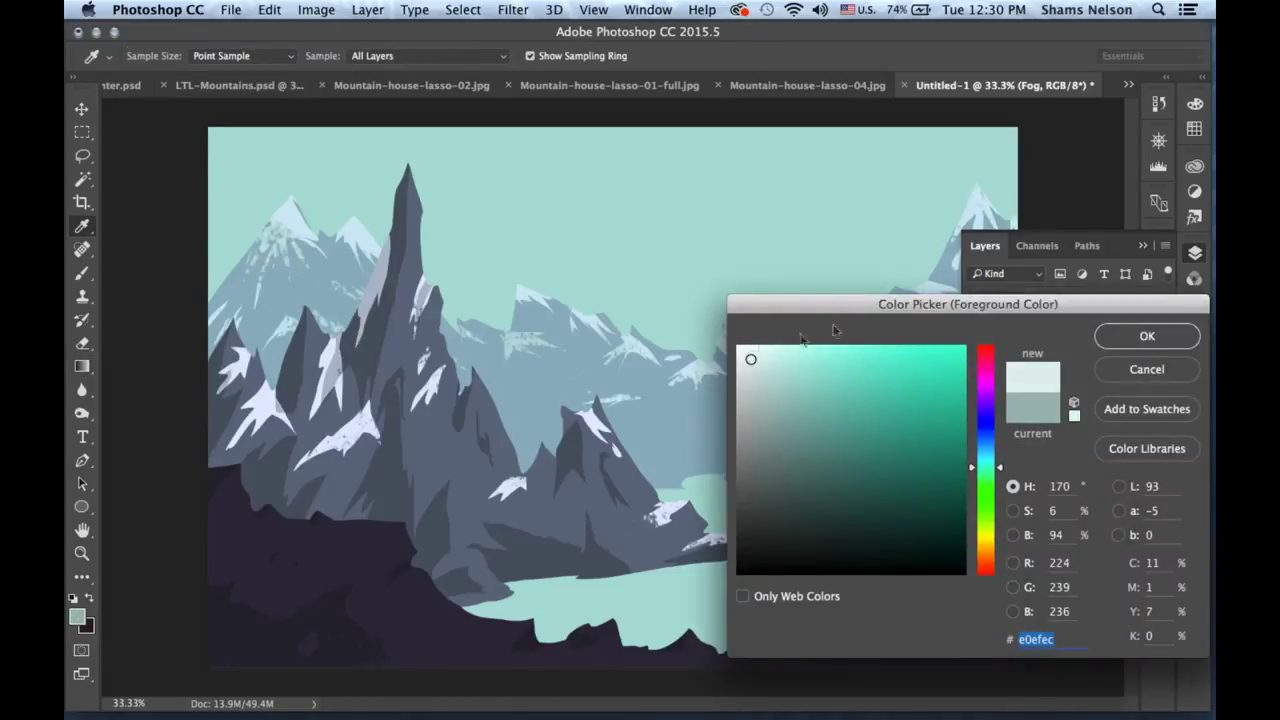
click(1143, 337)
key(g)
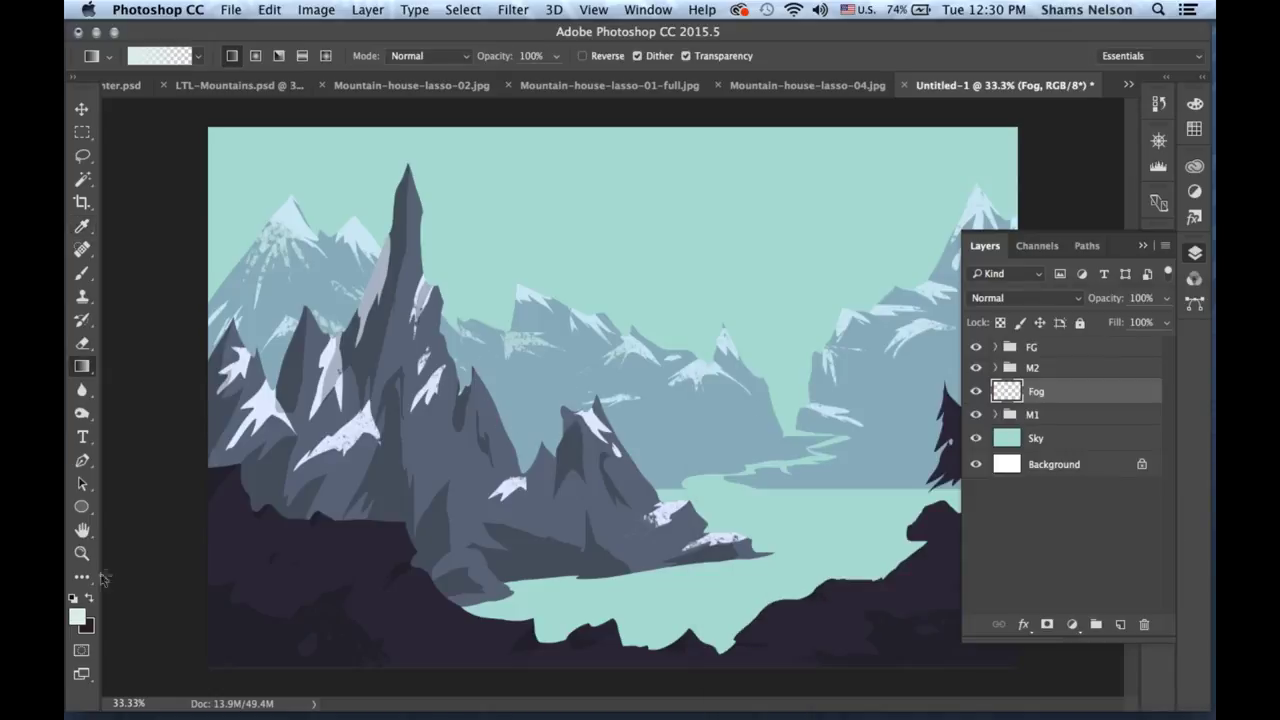
click(77, 616)
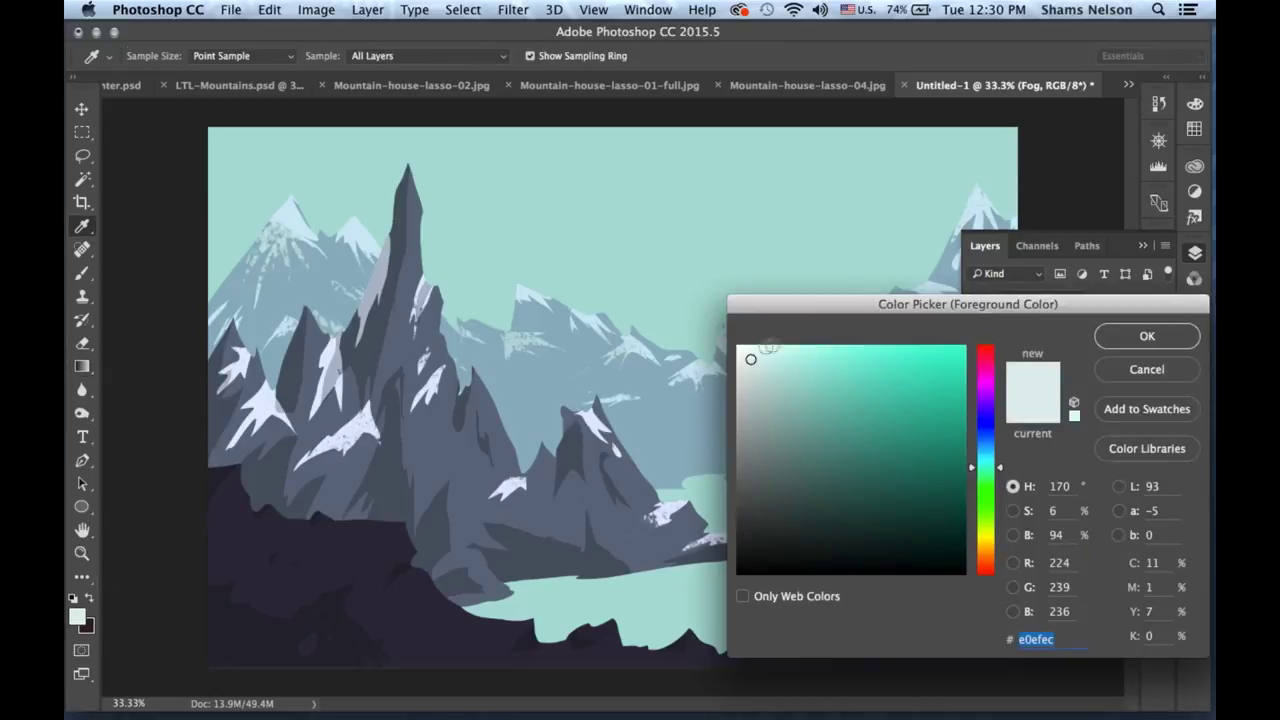
click(1106, 338)
Draw a fog gradient on the Fog layer rising over the base of the distant mountains, and toggle the layer's visibility to compare.
drag(386, 494, 389, 418)
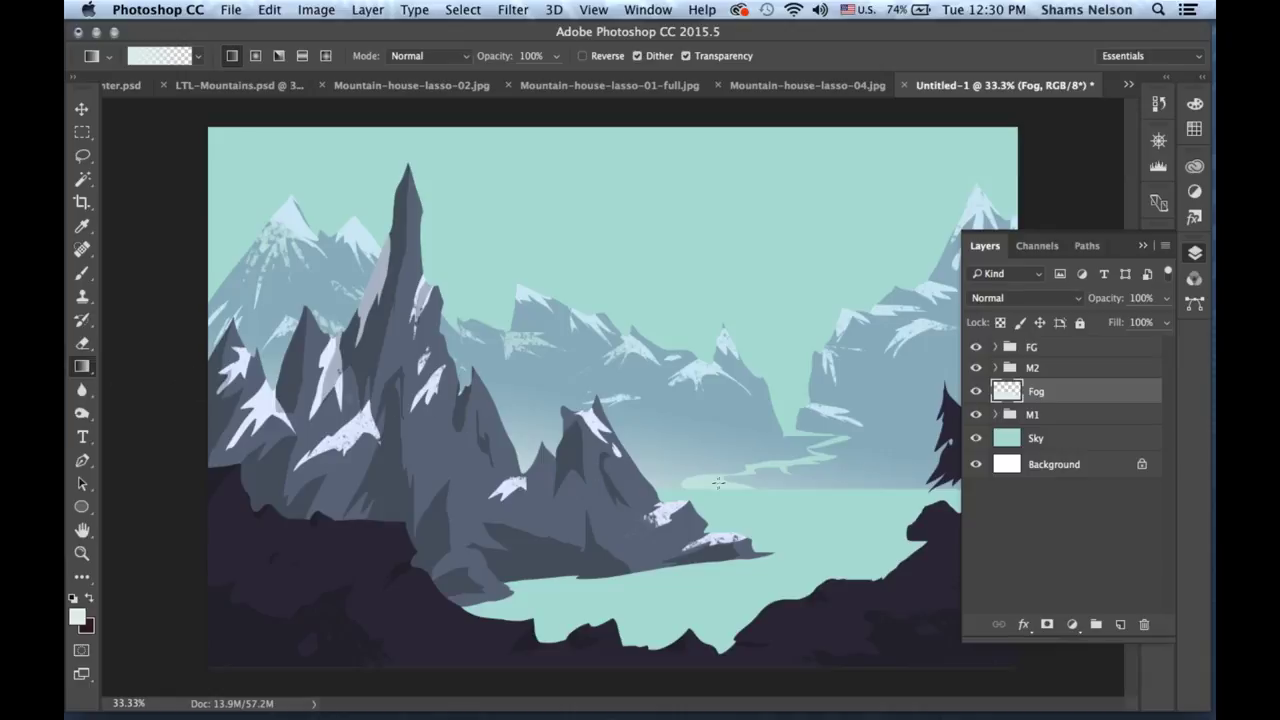
click(977, 391)
click(977, 391)
click(978, 392)
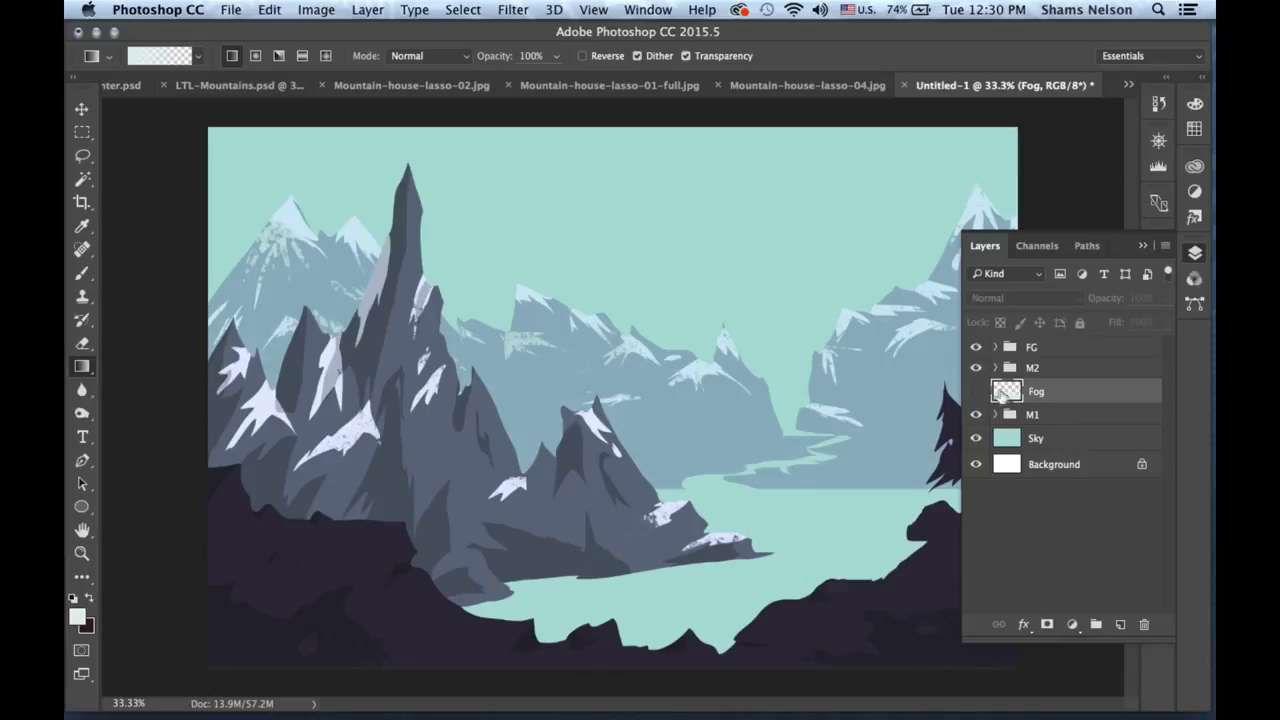
click(977, 396)
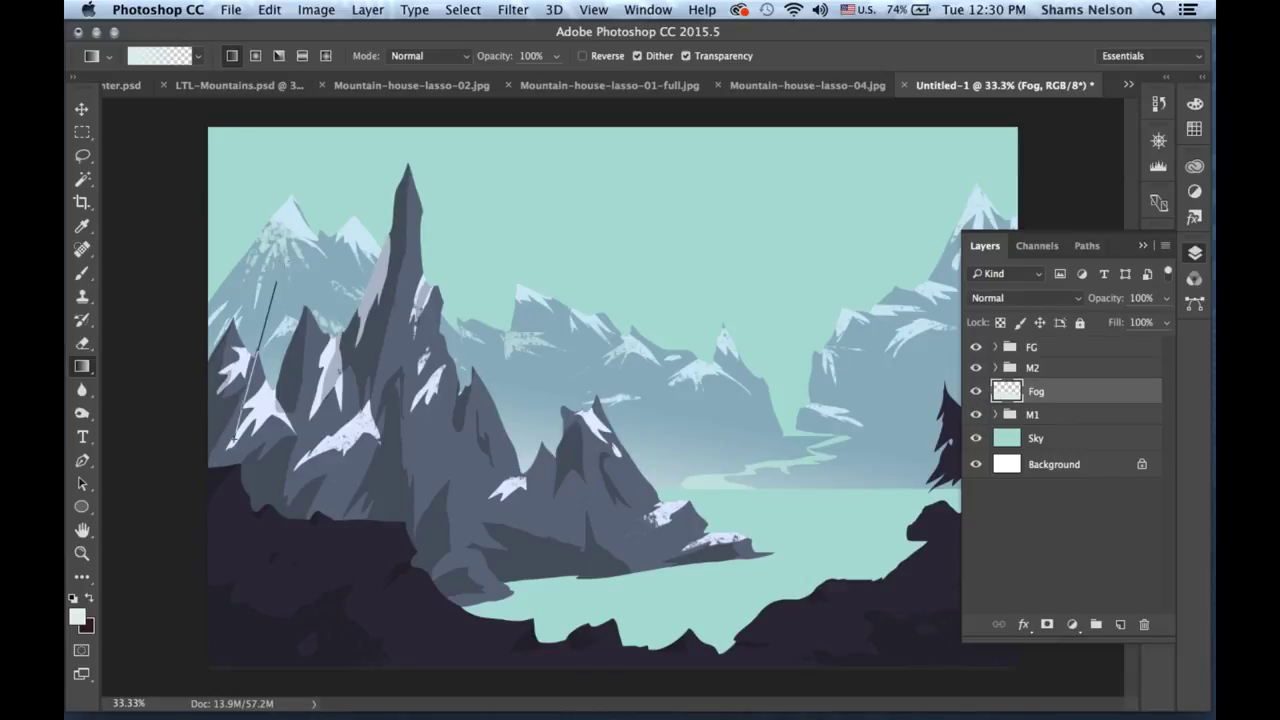
key(super+z)
key(super+z)
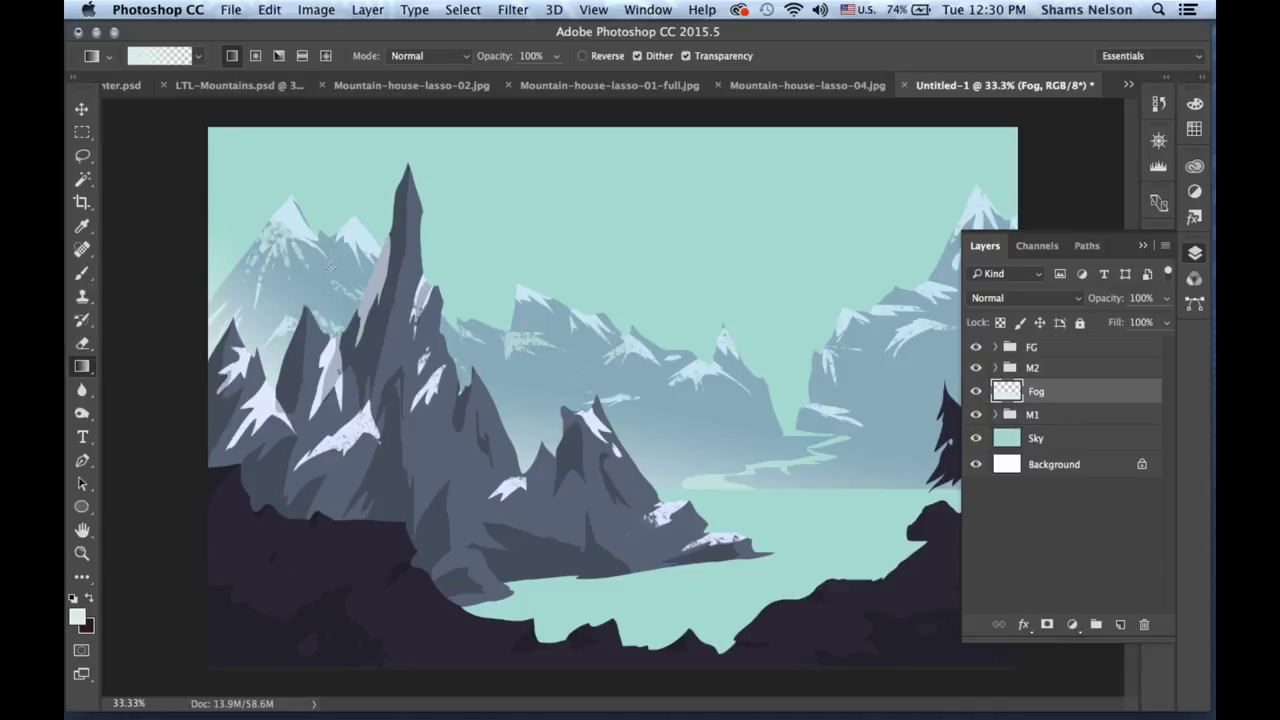
key(super+z)
key(super+z)
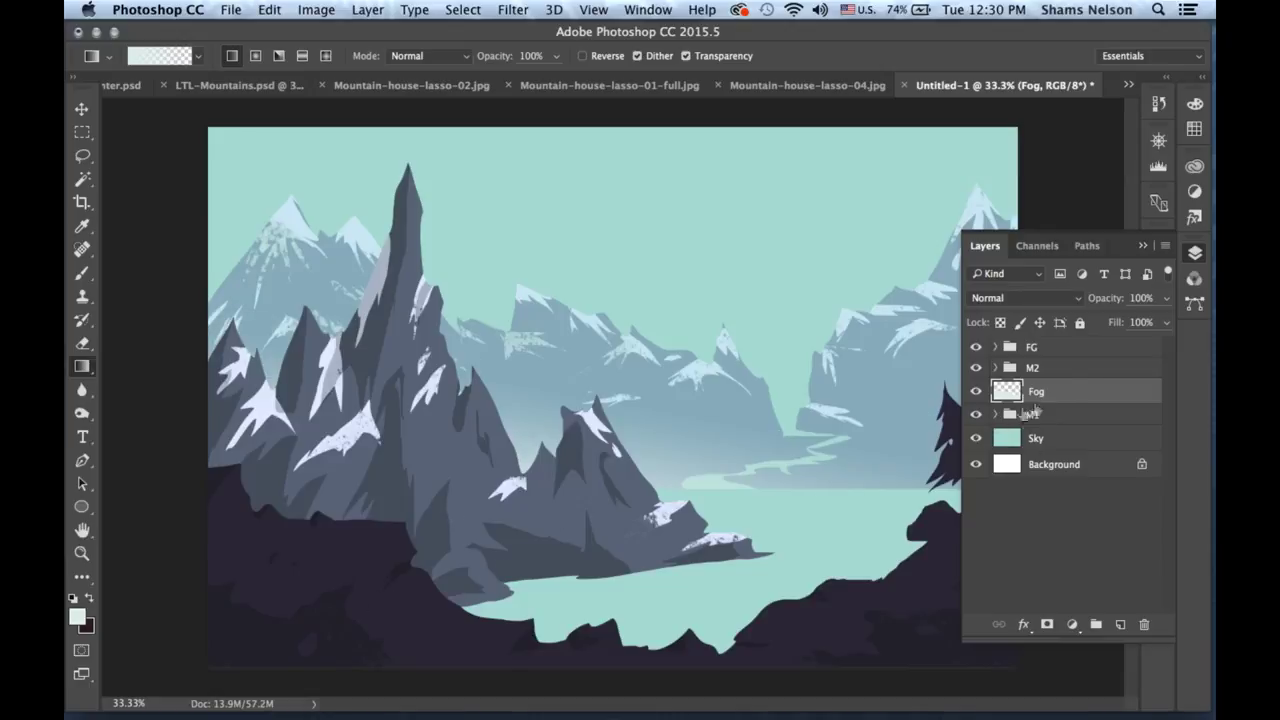
Set the Fog layer's blend mode to Overlay and its opacity to 59%.
click(1166, 298)
drag(1166, 321, 1131, 321)
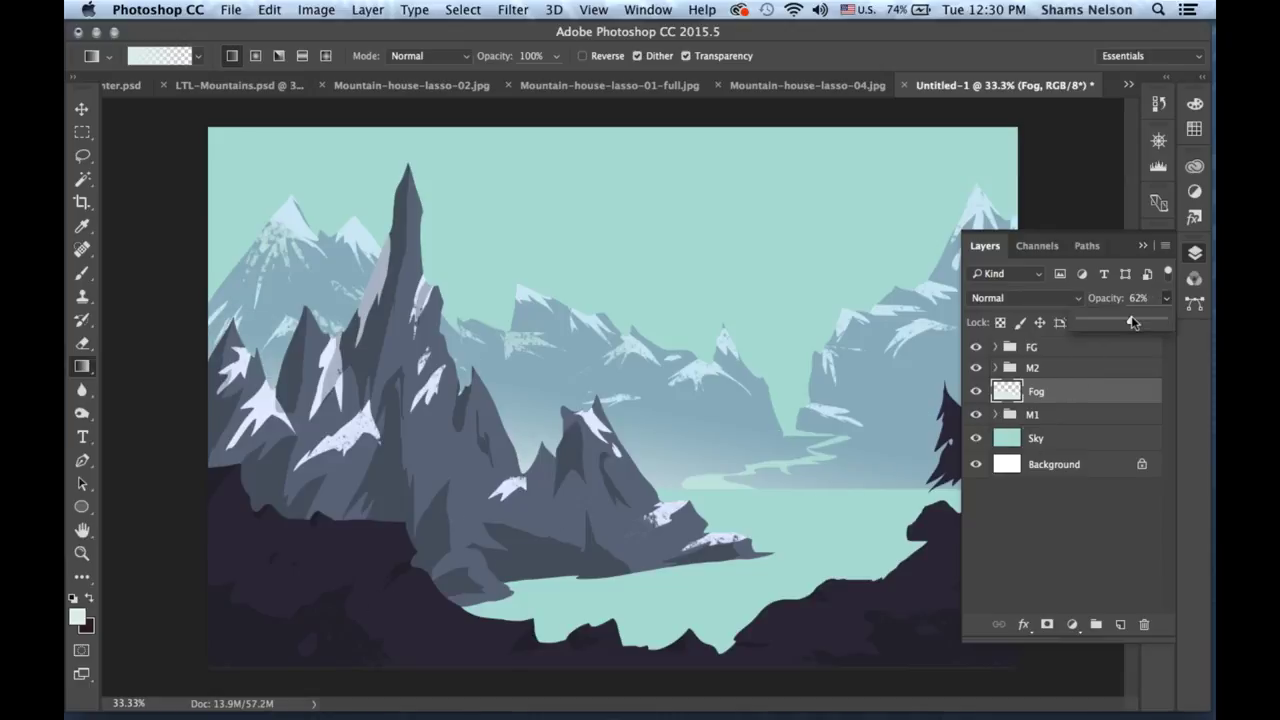
click(1017, 298)
click(1027, 486)
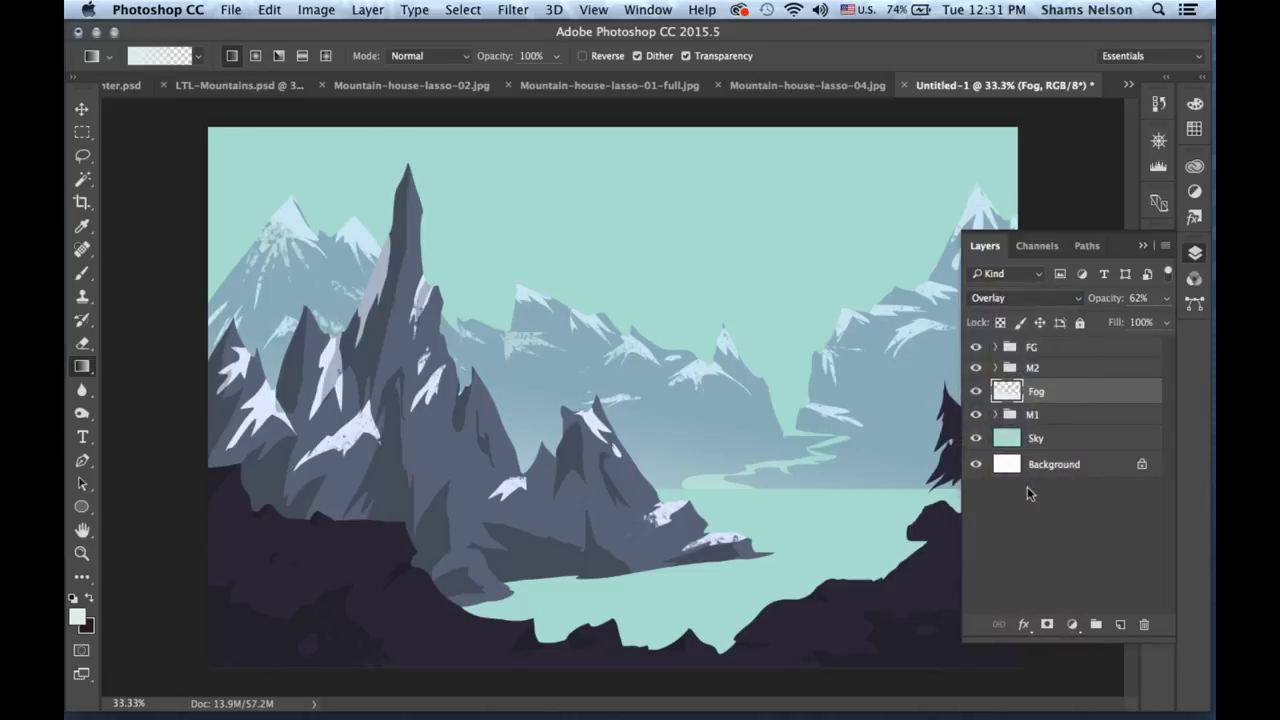
click(1165, 300)
drag(1131, 322, 1128, 324)
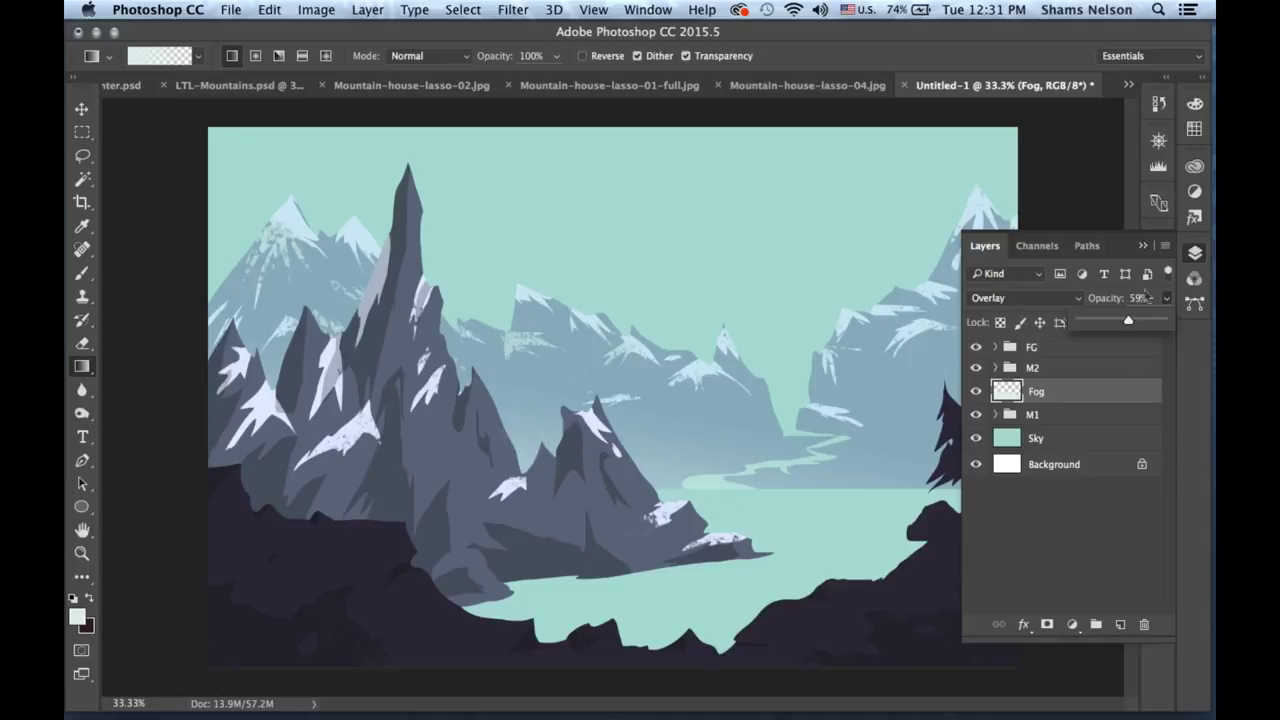
click(1120, 398)
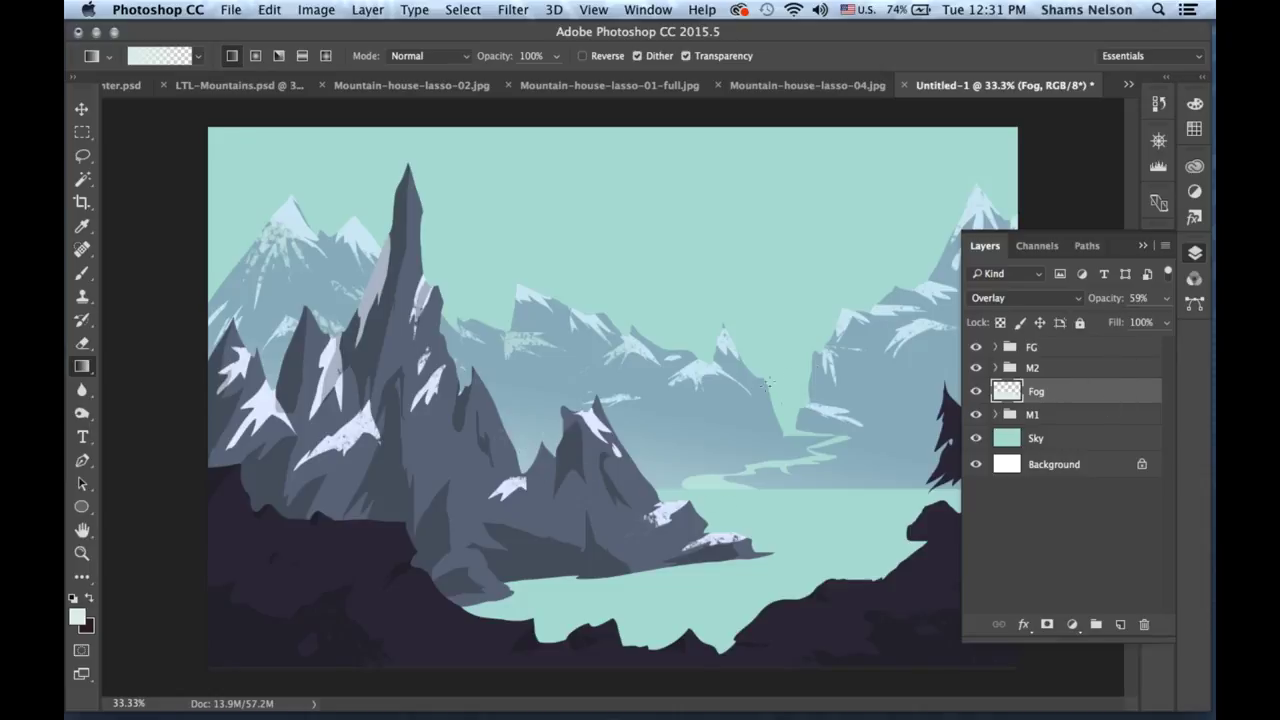
Add a new layer directly above the M2 group, below the FG group.
click(1079, 438)
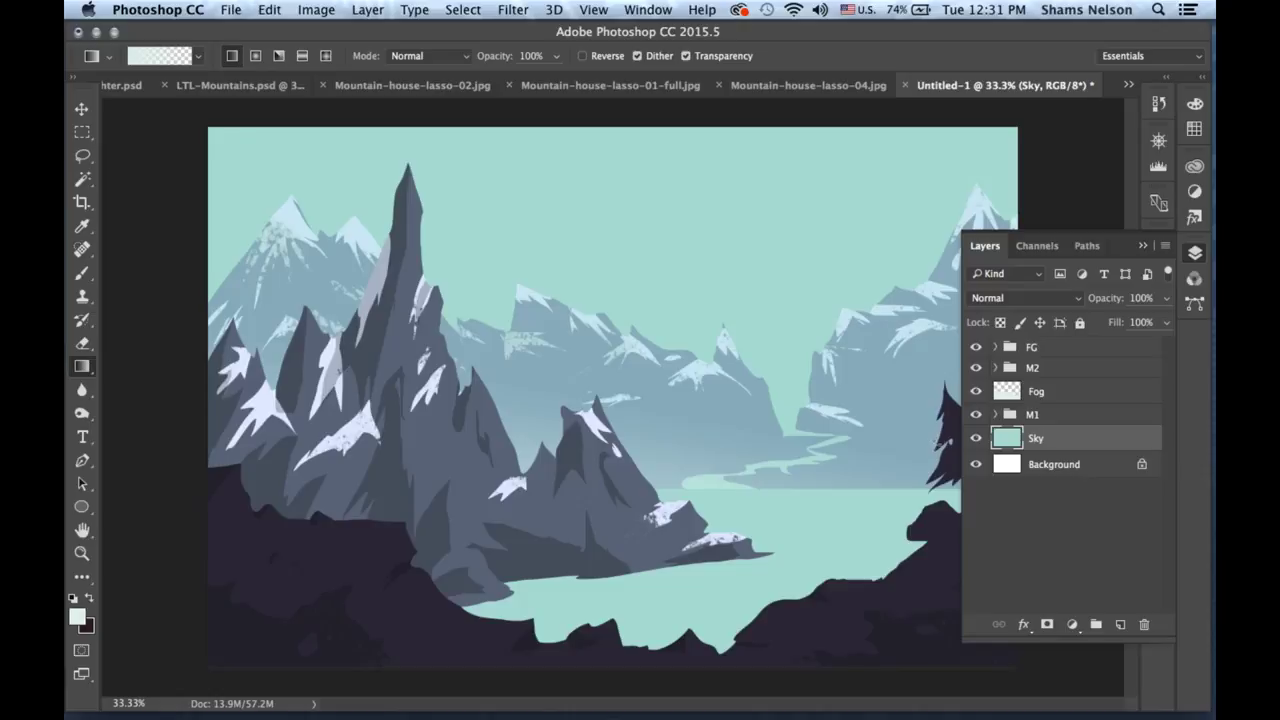
click(1076, 372)
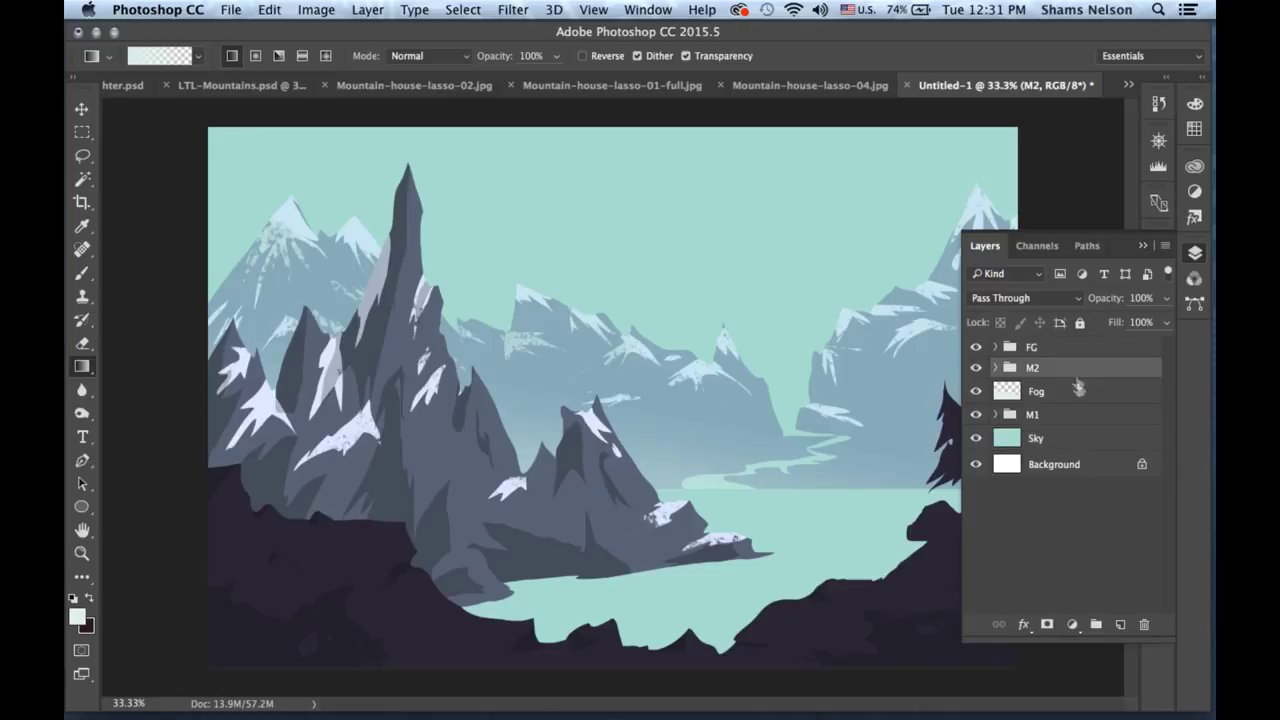
click(1120, 624)
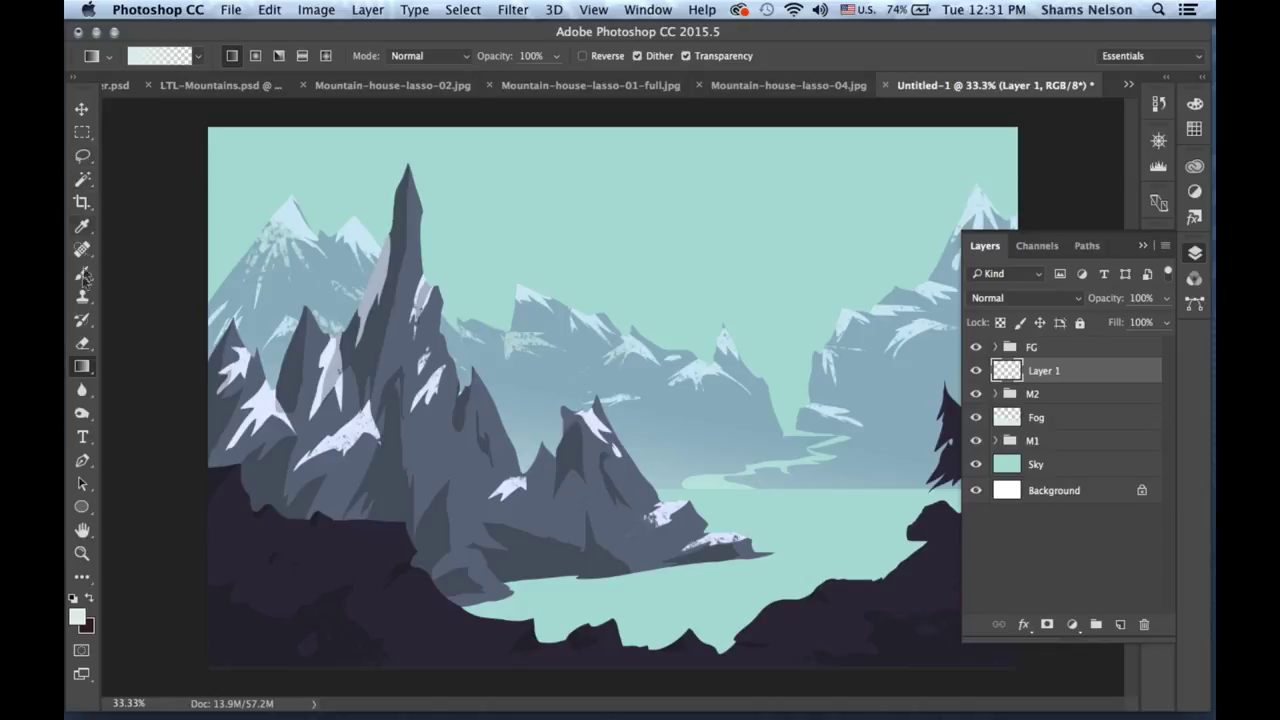
Try stronger fog gradients on the new layer, undo them, and draw a subtler one rising over the base of the middle mountains.
mouse_move(420, 628)
mouse_down()
mouse_move(424, 474)
mouse_move(460, 395)
mouse_up()
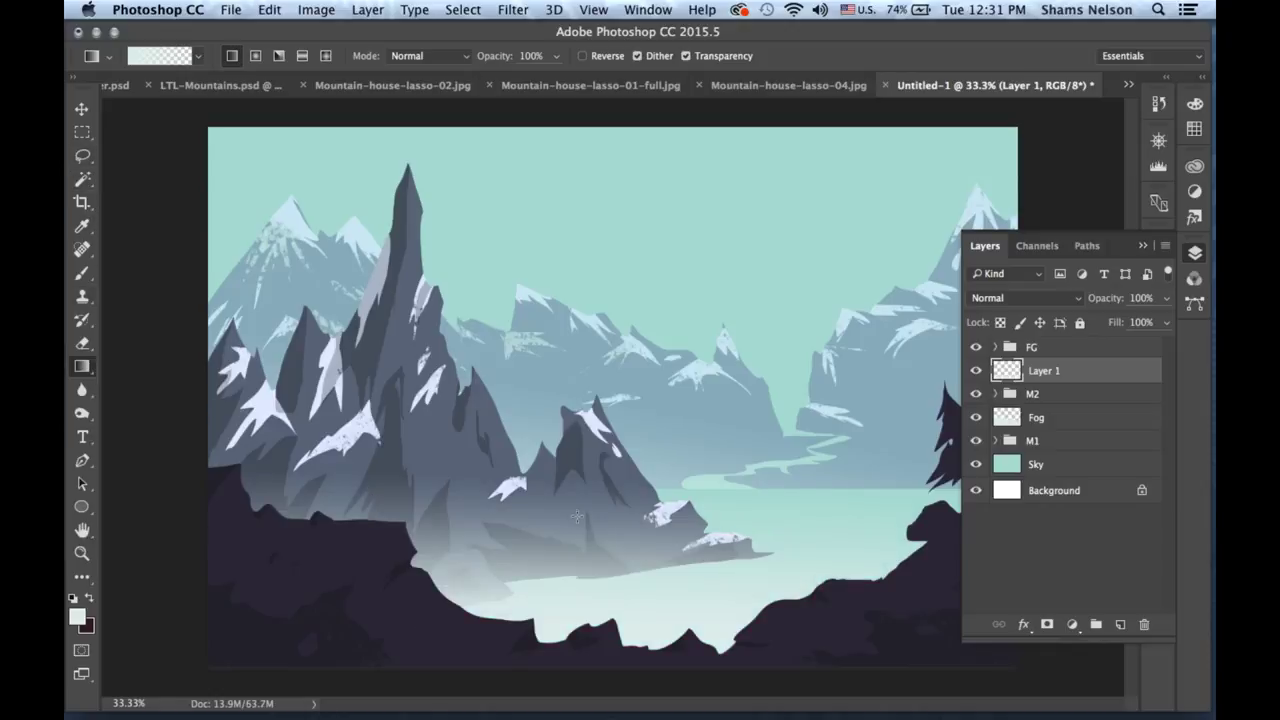
key(ctrl+z)
drag(392, 572, 405, 350)
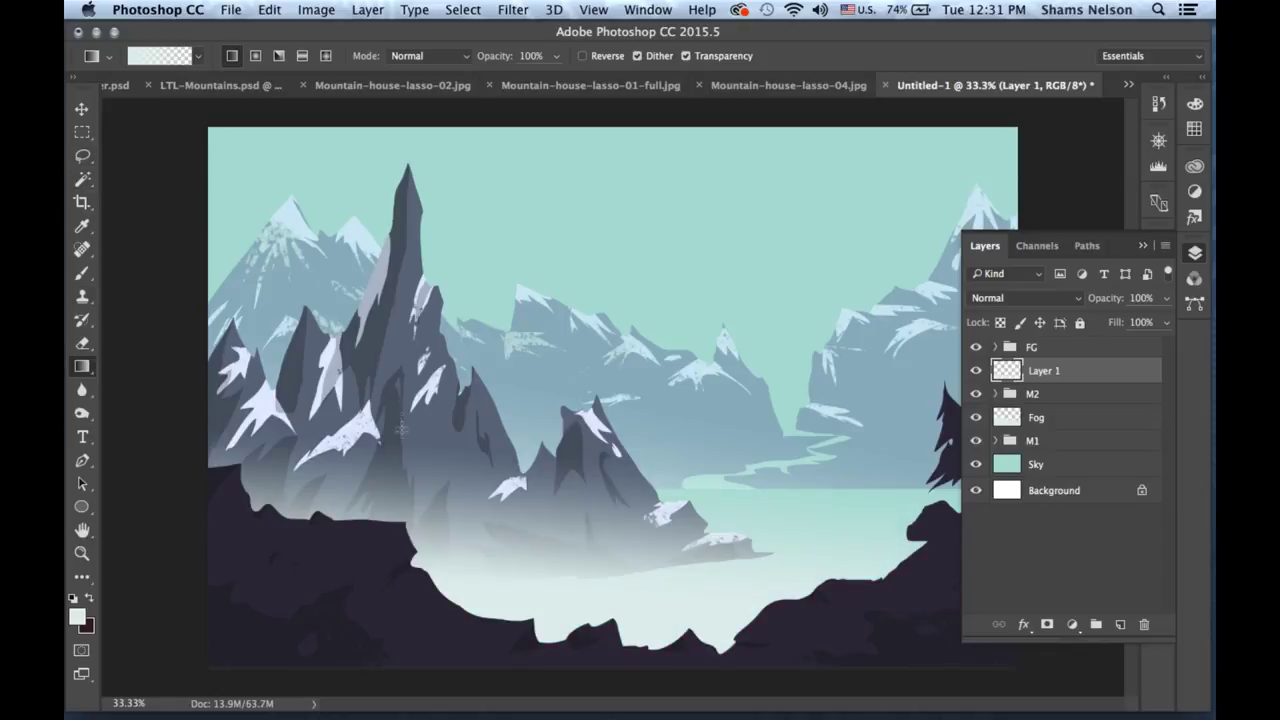
key(ctrl+z)
drag(278, 668, 312, 478)
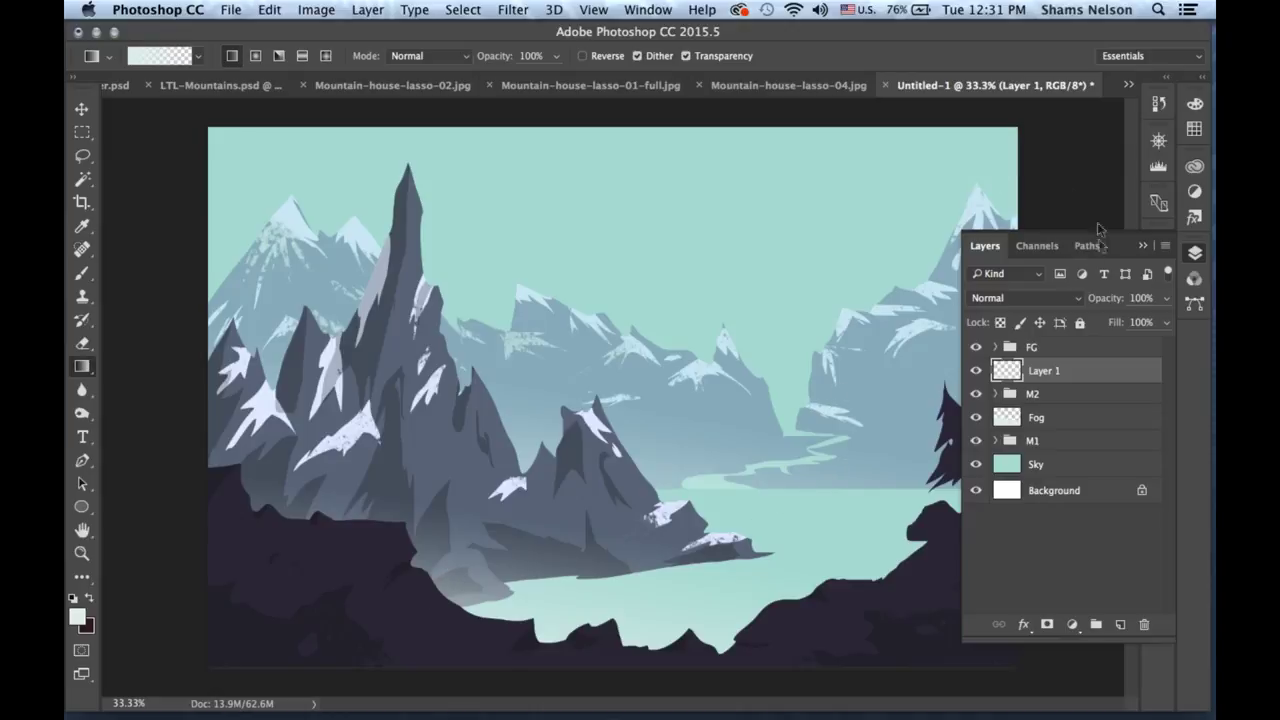
Rename the new fog layer as Fog 2.
double_click(1047, 379)
text(Fog 2)
key(Return)
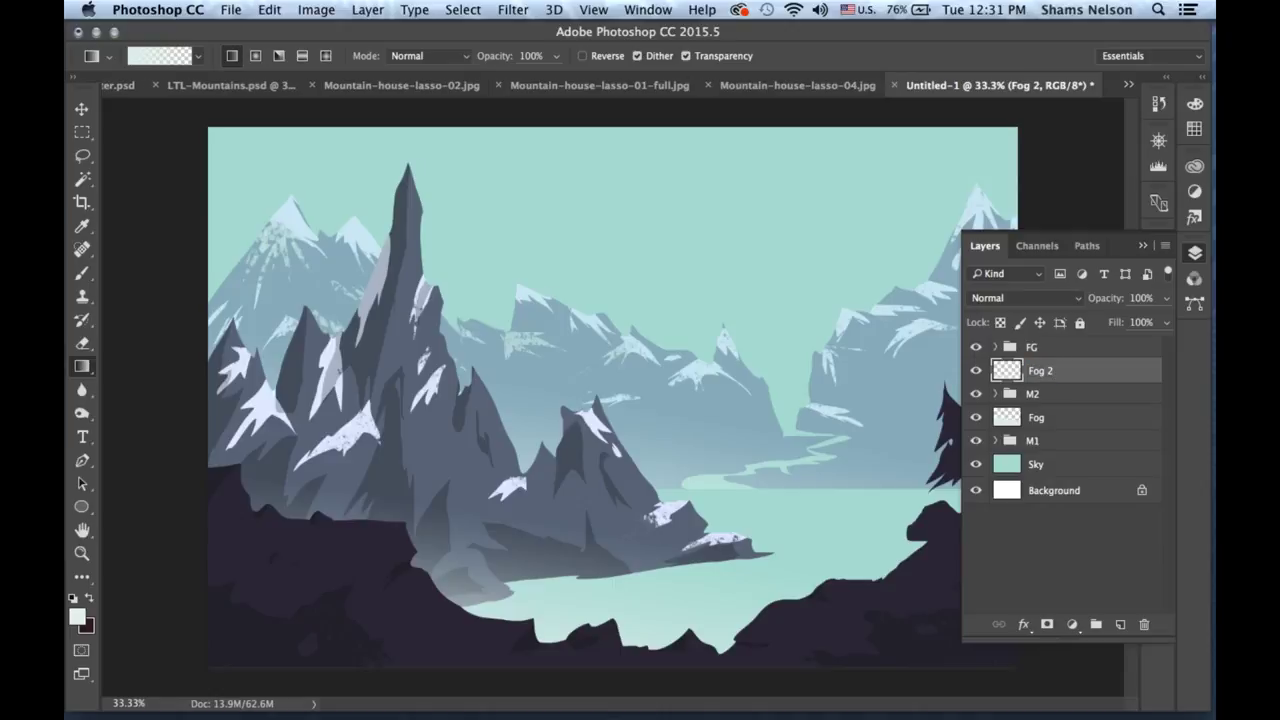
Look through the layer groups, expand the M2 group and select its Lake layer.
click(1080, 349)
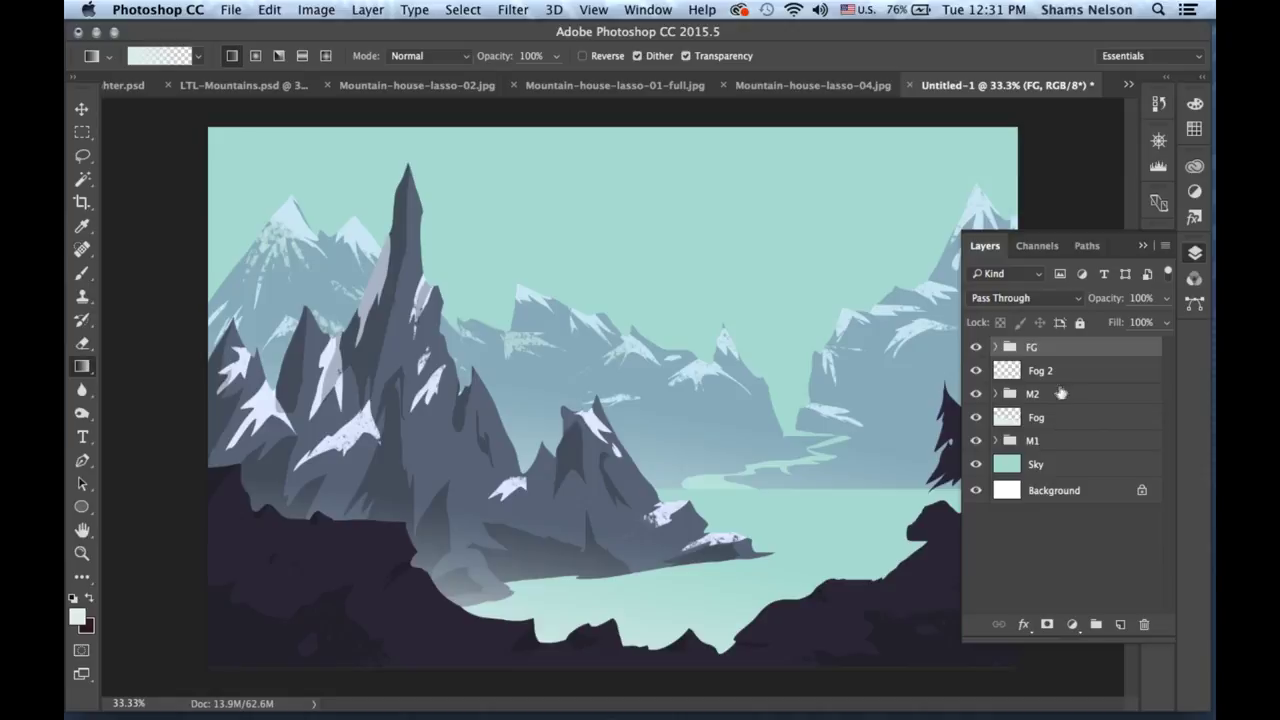
click(1062, 446)
click(996, 441)
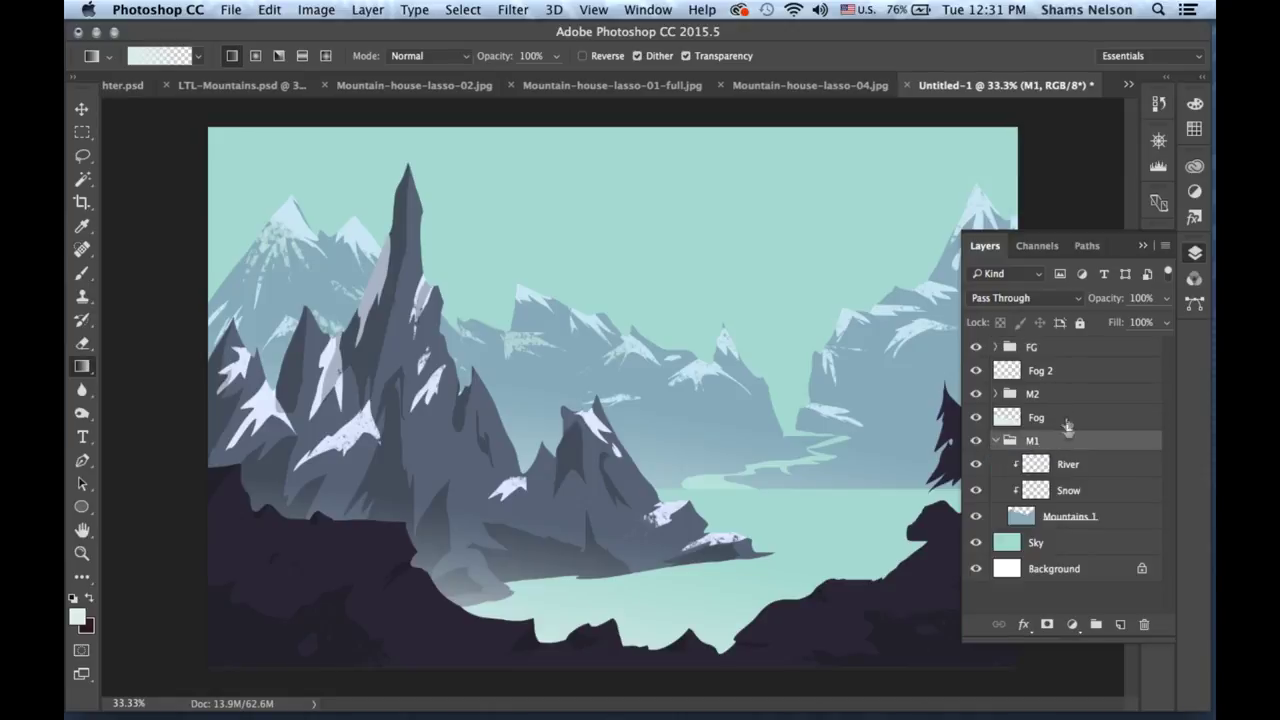
click(1086, 492)
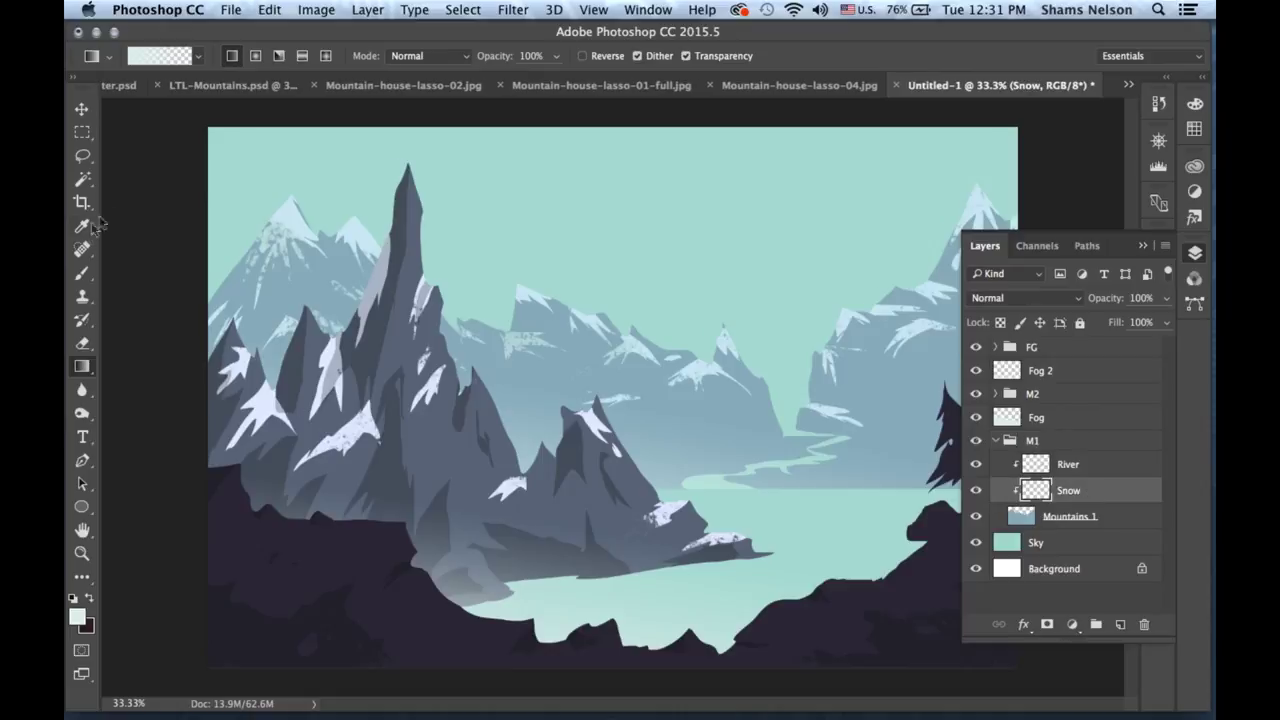
click(996, 441)
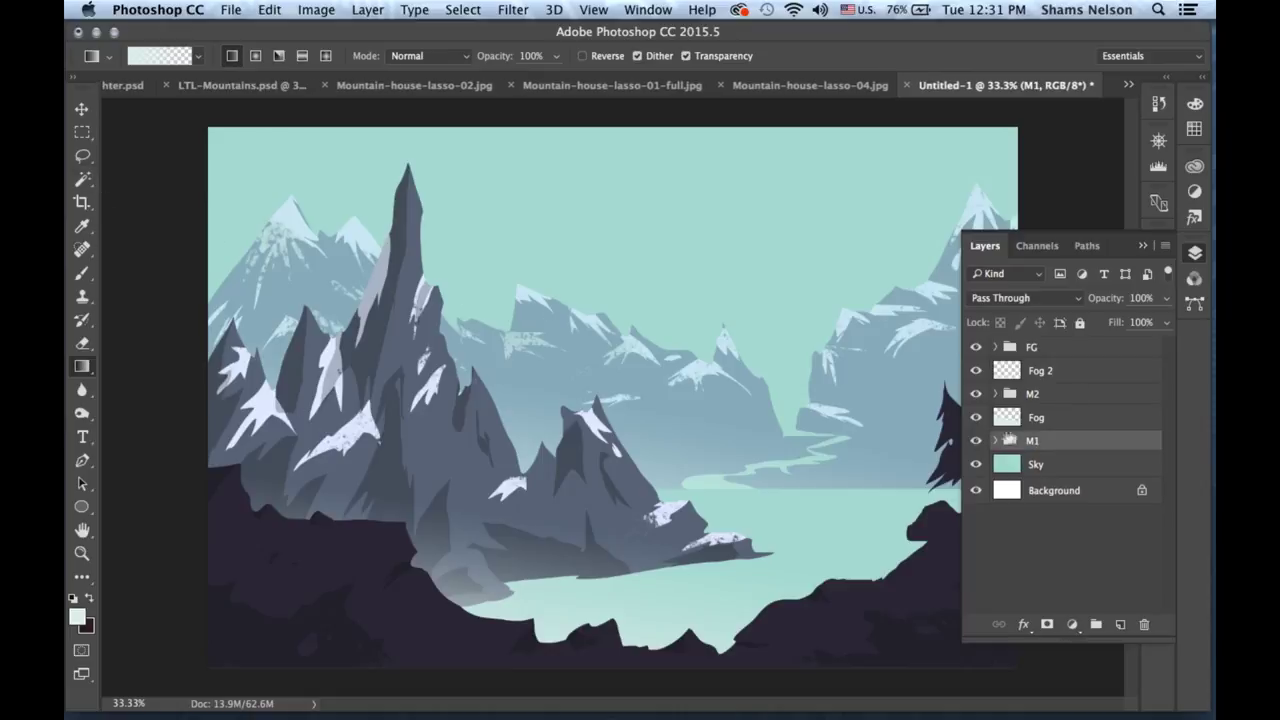
click(996, 347)
click(996, 347)
click(995, 394)
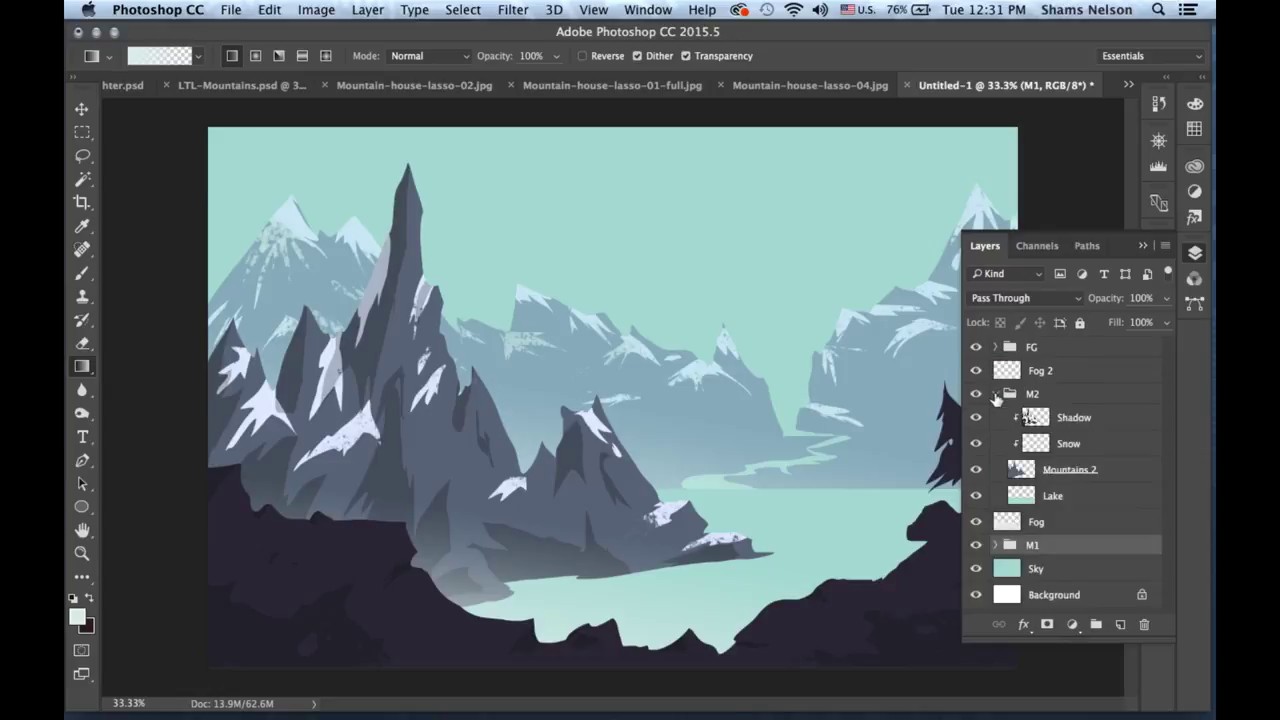
click(1068, 495)
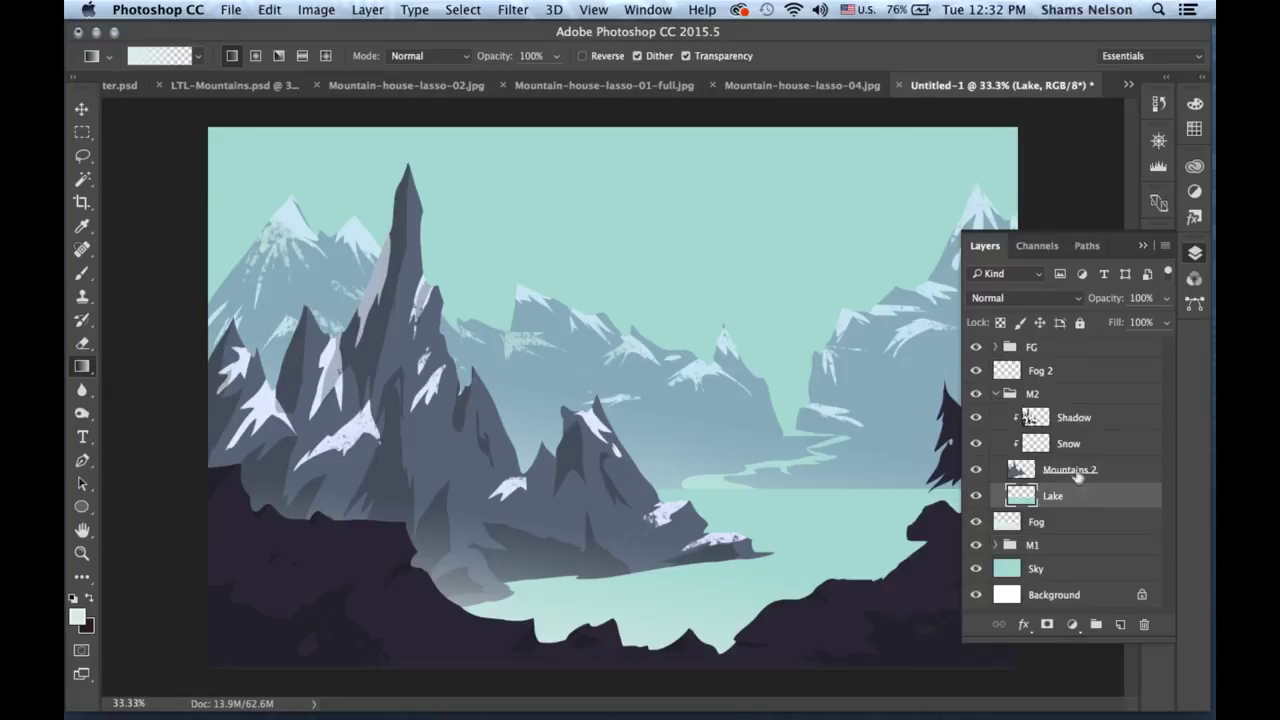
Draw a freehand Lasso selection of horizontal zigzag ripples across the whole lake surface.
click(82, 155)
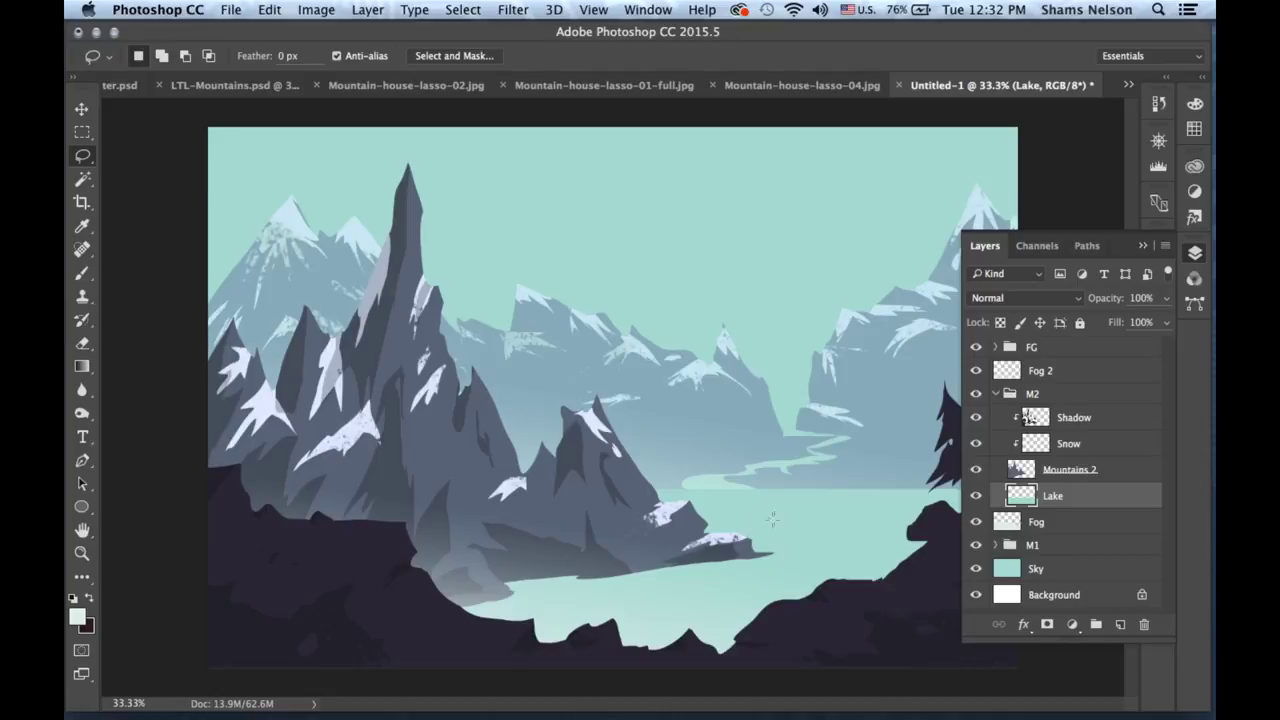
click(1143, 245)
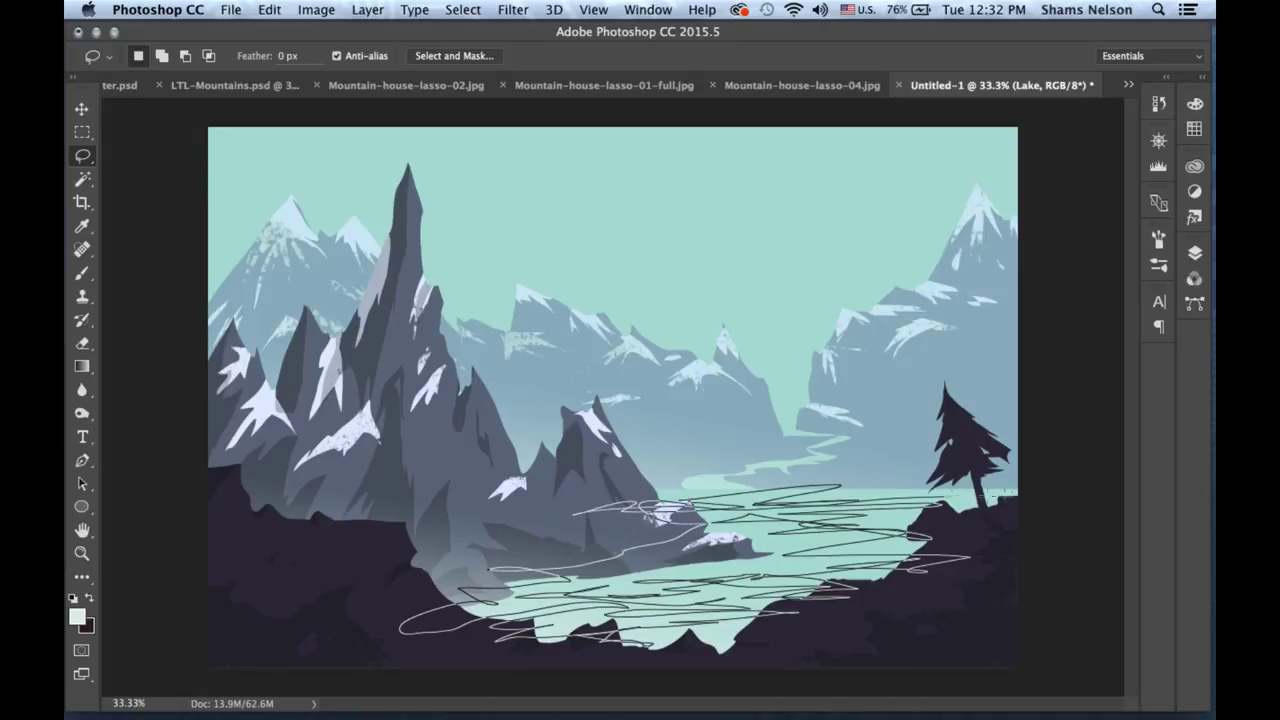
drag(893, 539, 900, 538)
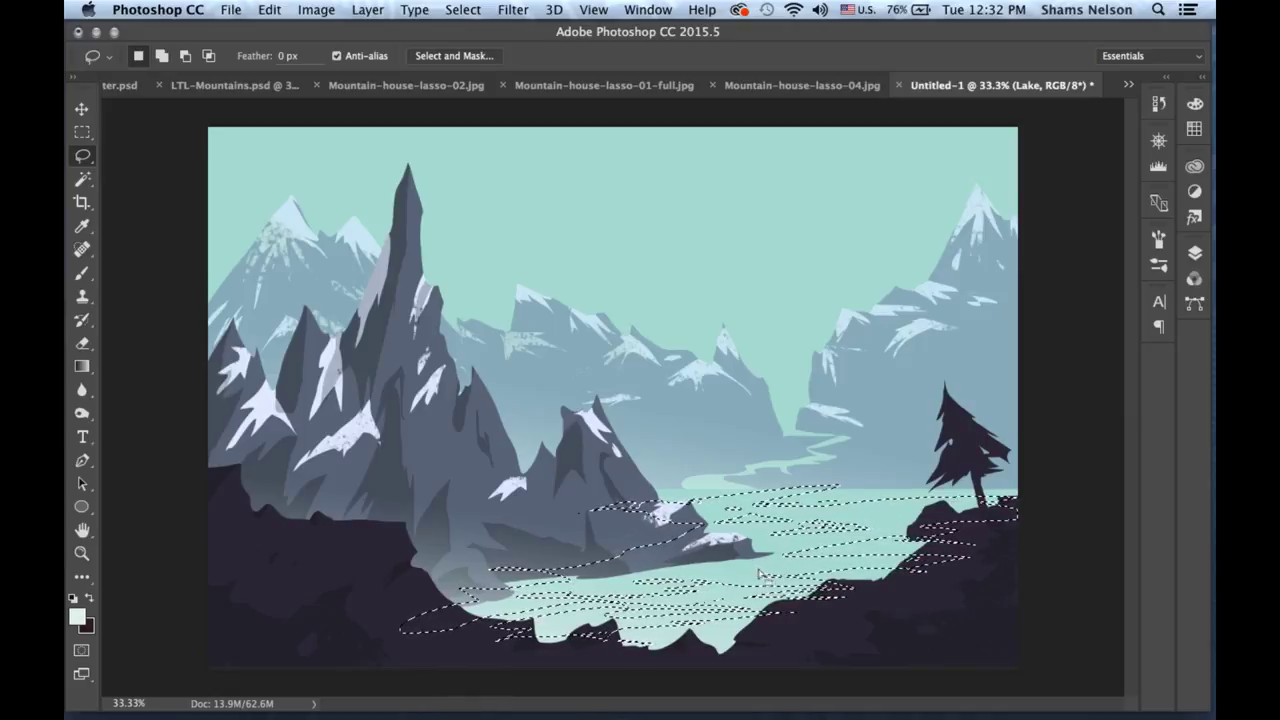
Add a layer above Lake, clip it to the Lake layer with a clipping mask, and name it Shine.
click(1194, 252)
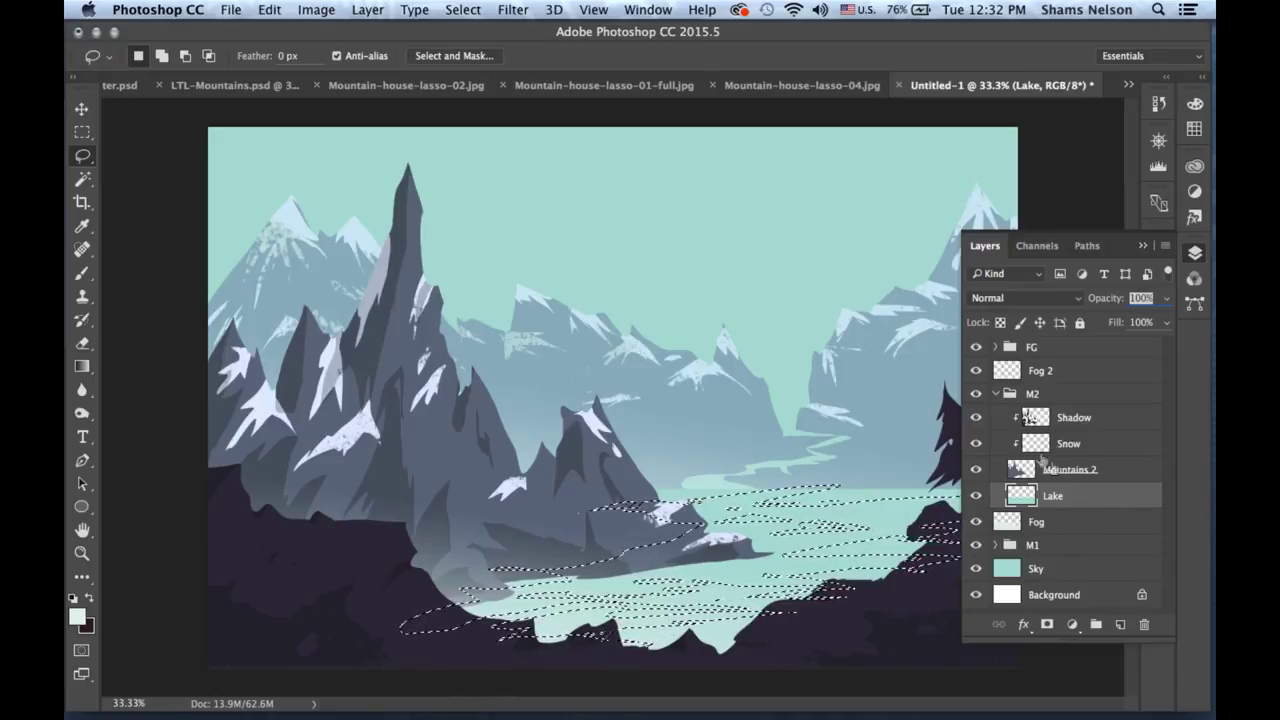
click(1121, 625)
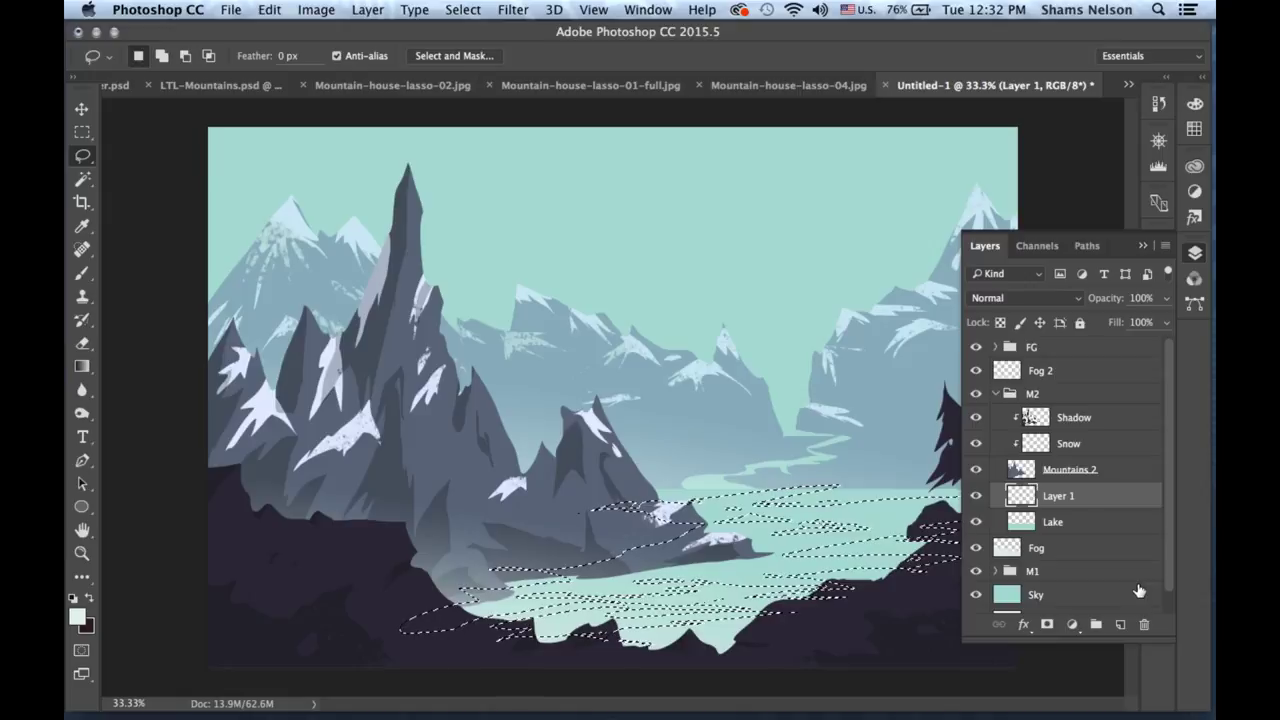
right_click(1082, 495)
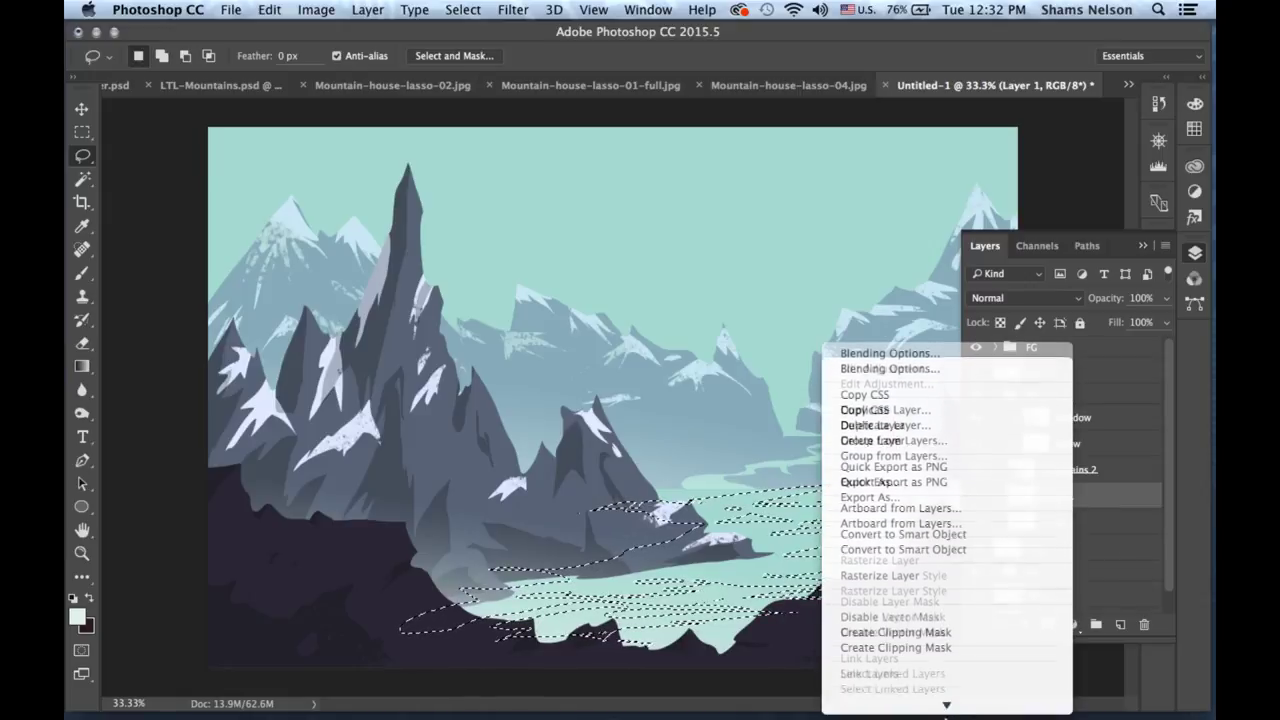
click(953, 598)
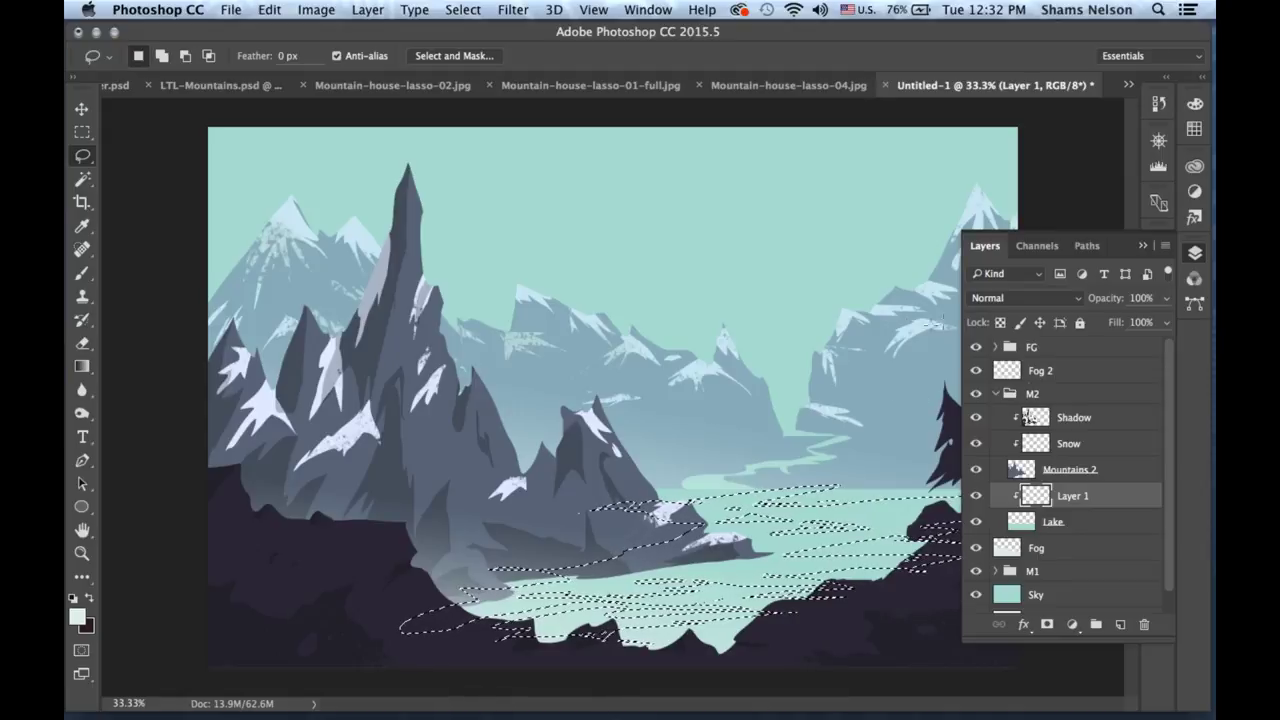
text(sh)
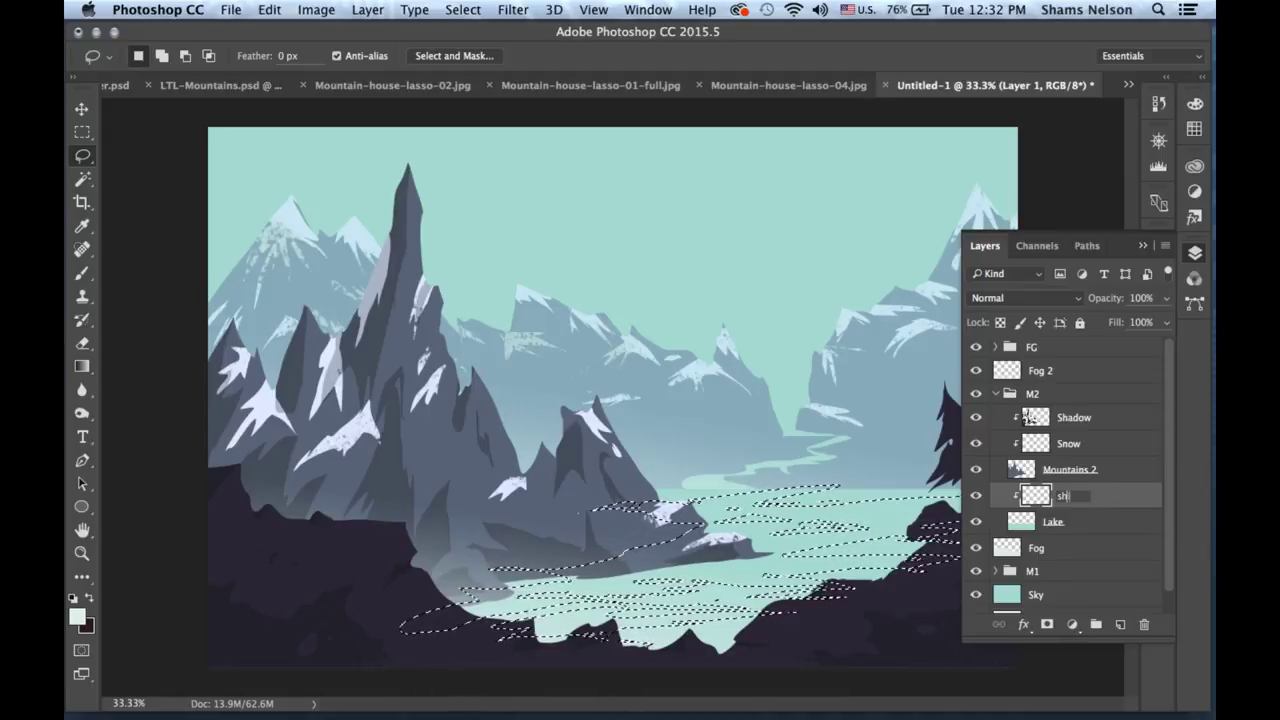
key(Return)
double_click(1069, 495)
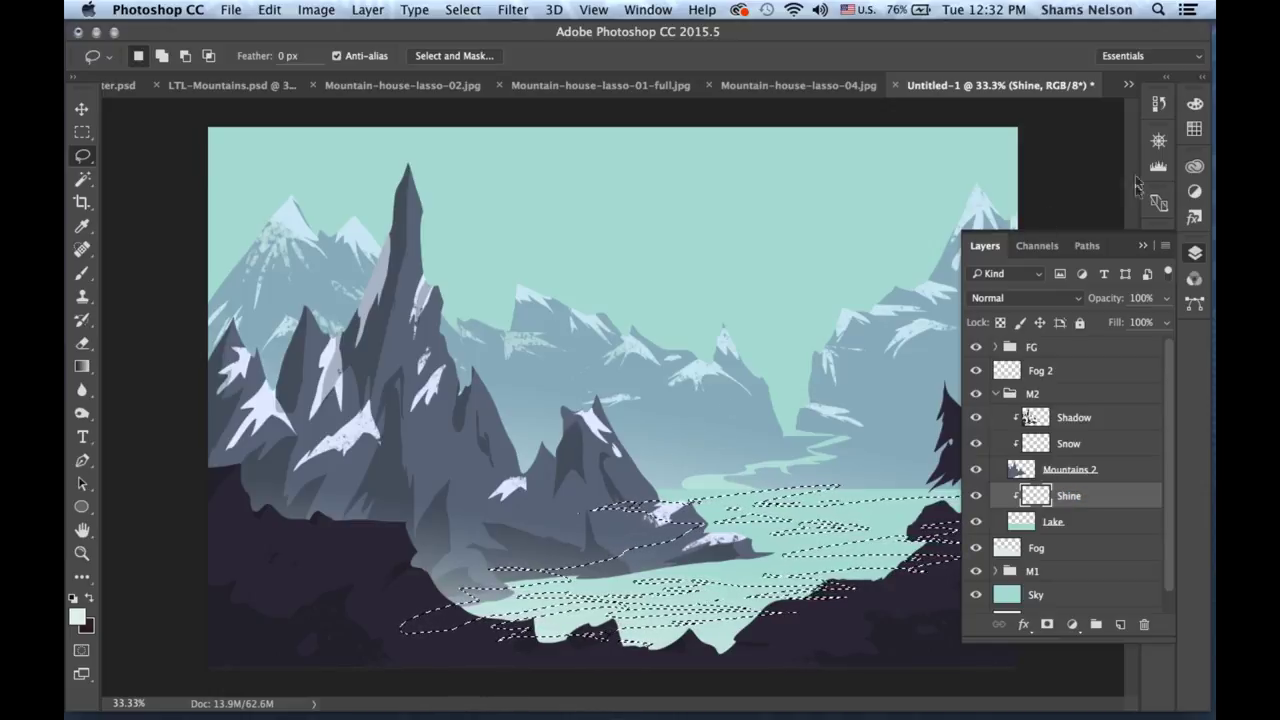
Switch to the Brush tool, hide the selection edges and set the foreground colour to the bright blue #53caef.
key(F7)
key(b)
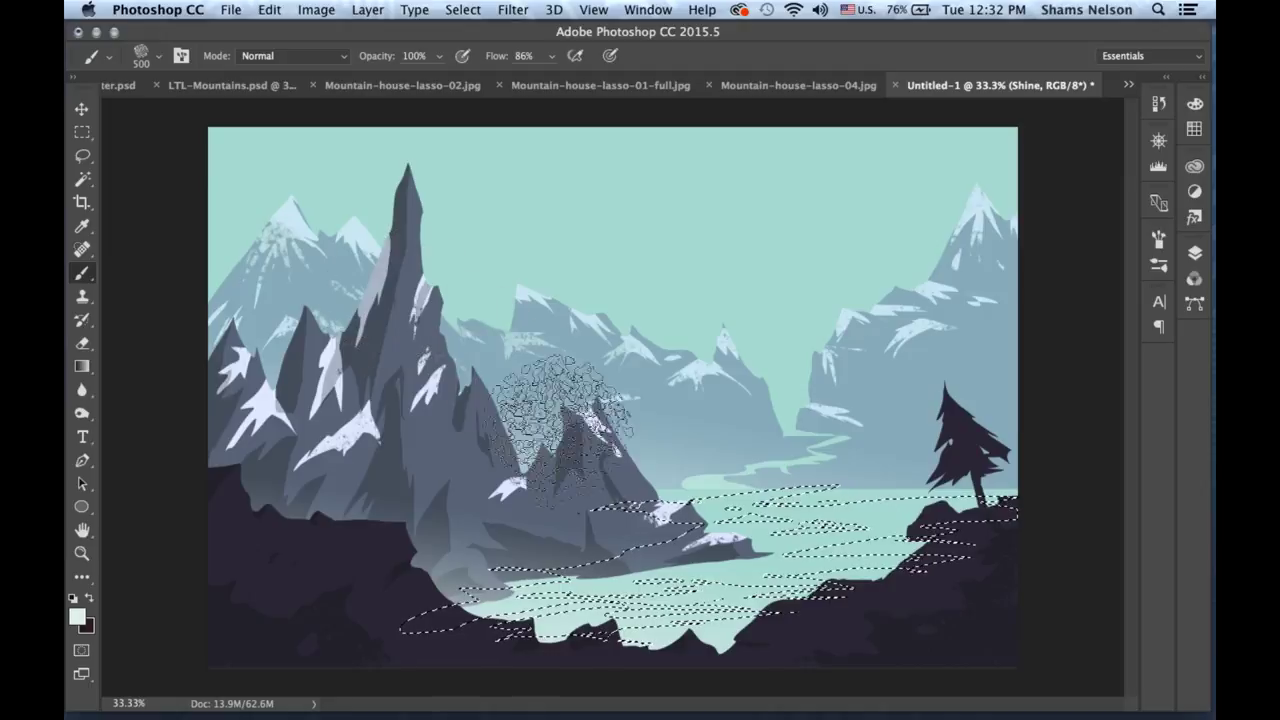
key(super+h)
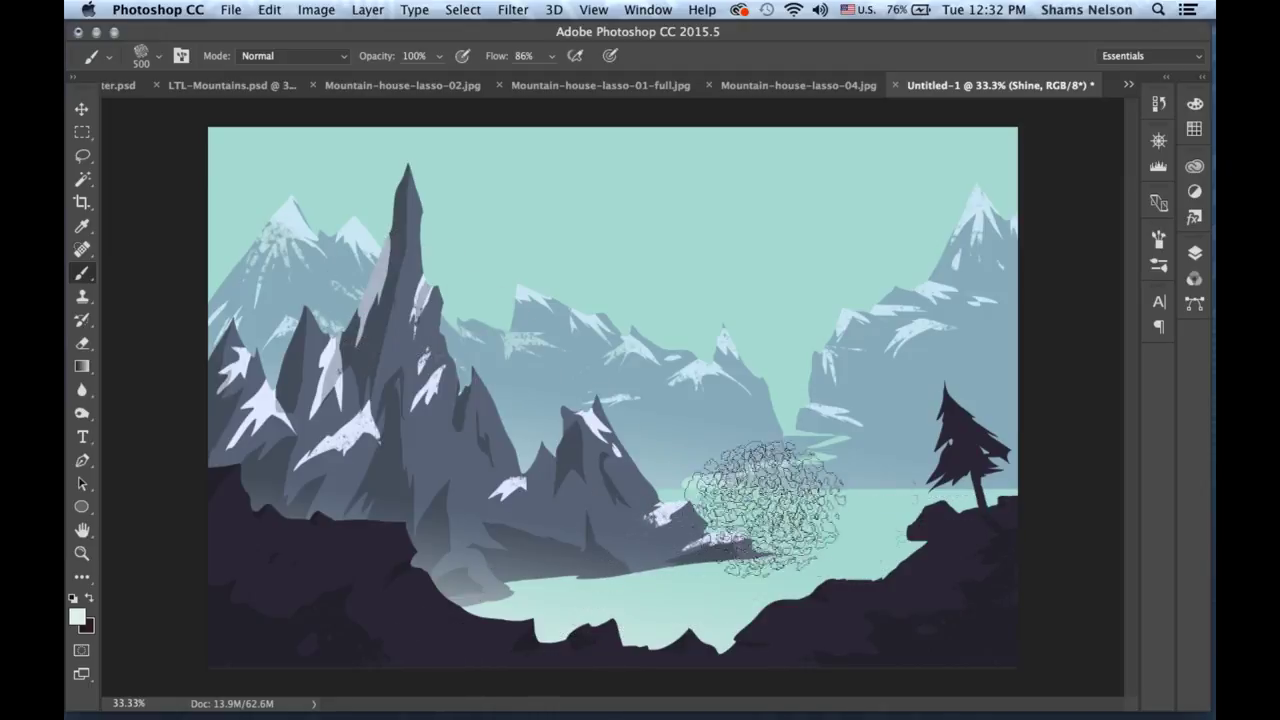
click(75, 617)
click(538, 298)
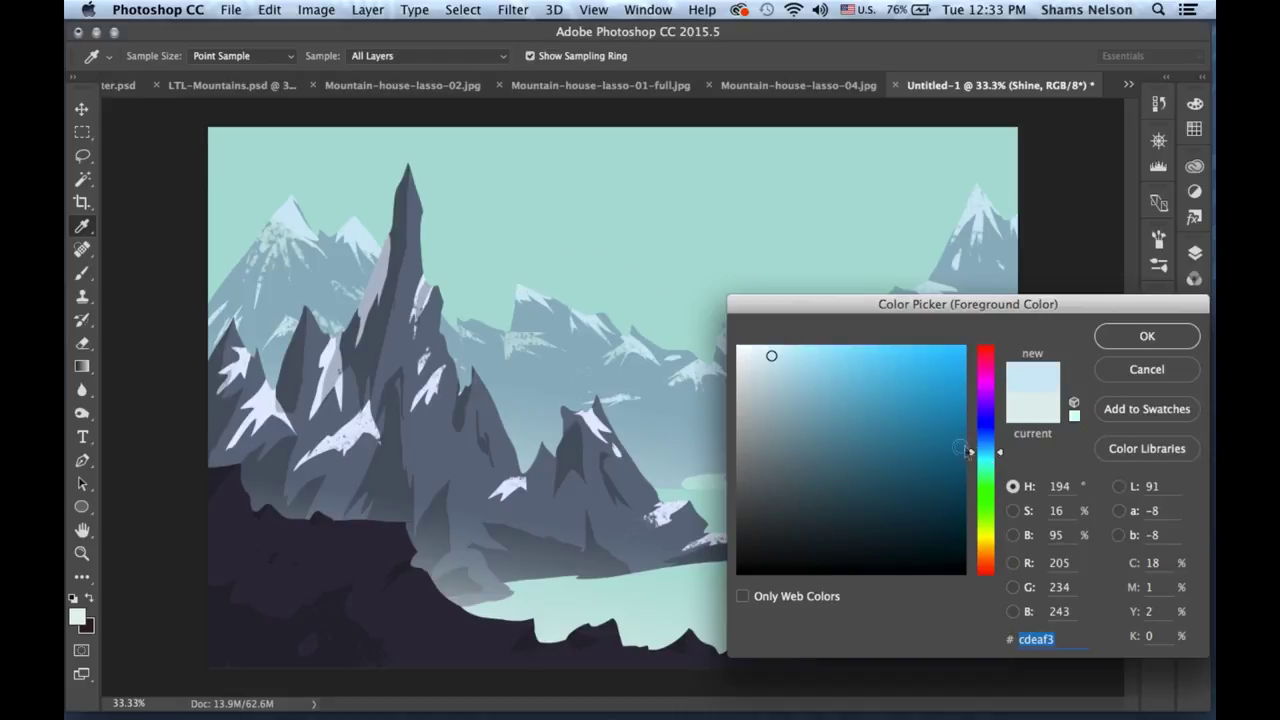
click(845, 366)
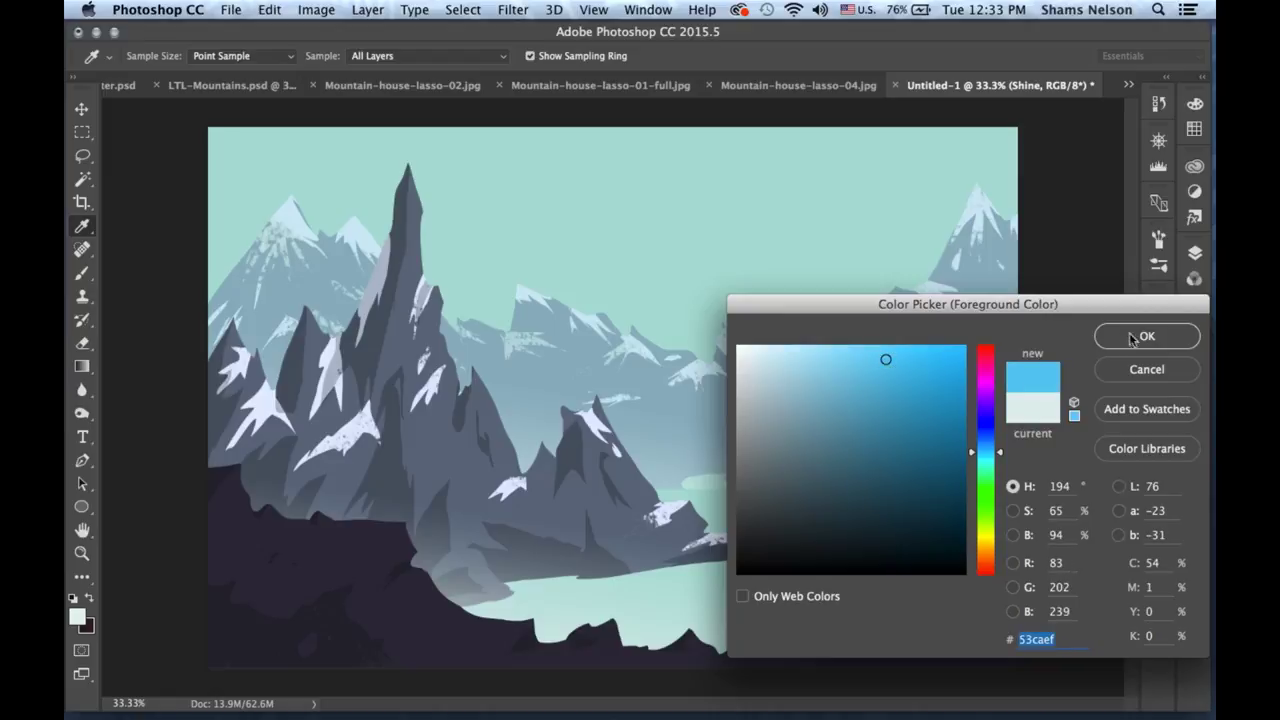
click(1146, 337)
Undo a trial stroke, enlarge the textured brush to 800 px and paint blue shine through the ripple selection across the lake.
mouse_move(651, 586)
mouse_down()
mouse_move(514, 600)
mouse_move(894, 457)
mouse_up()
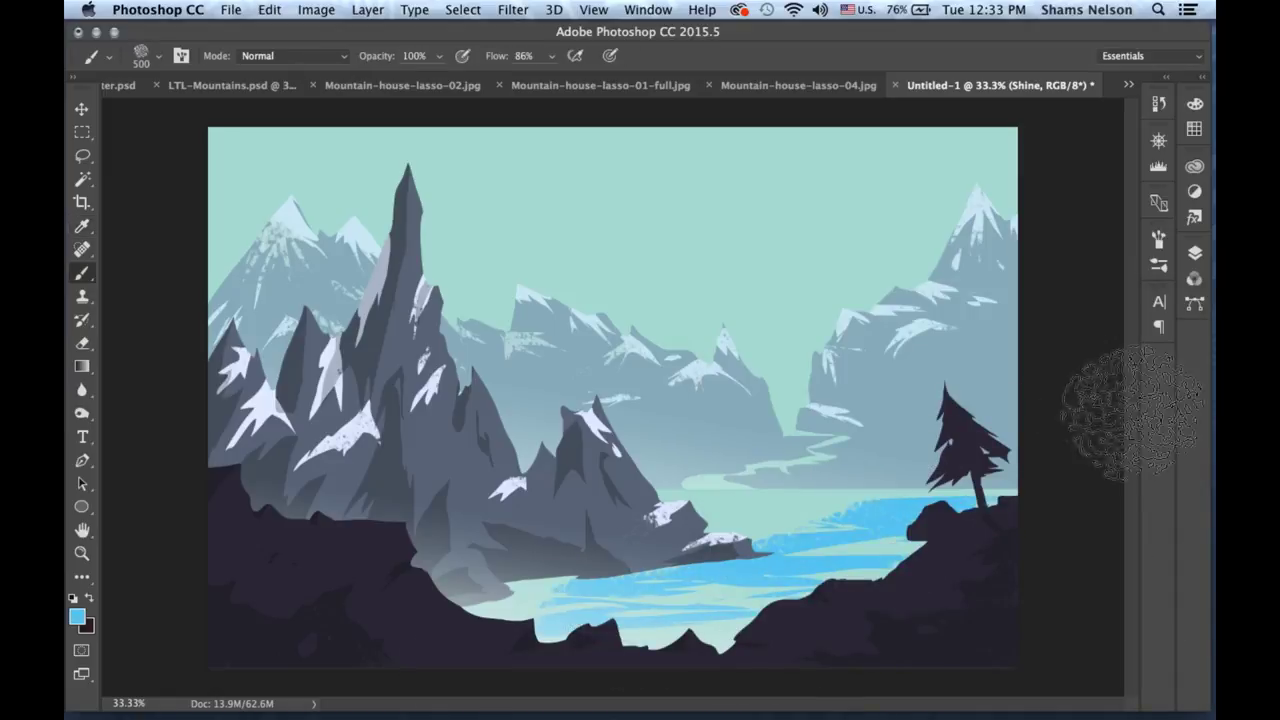
key(ctrl+z)
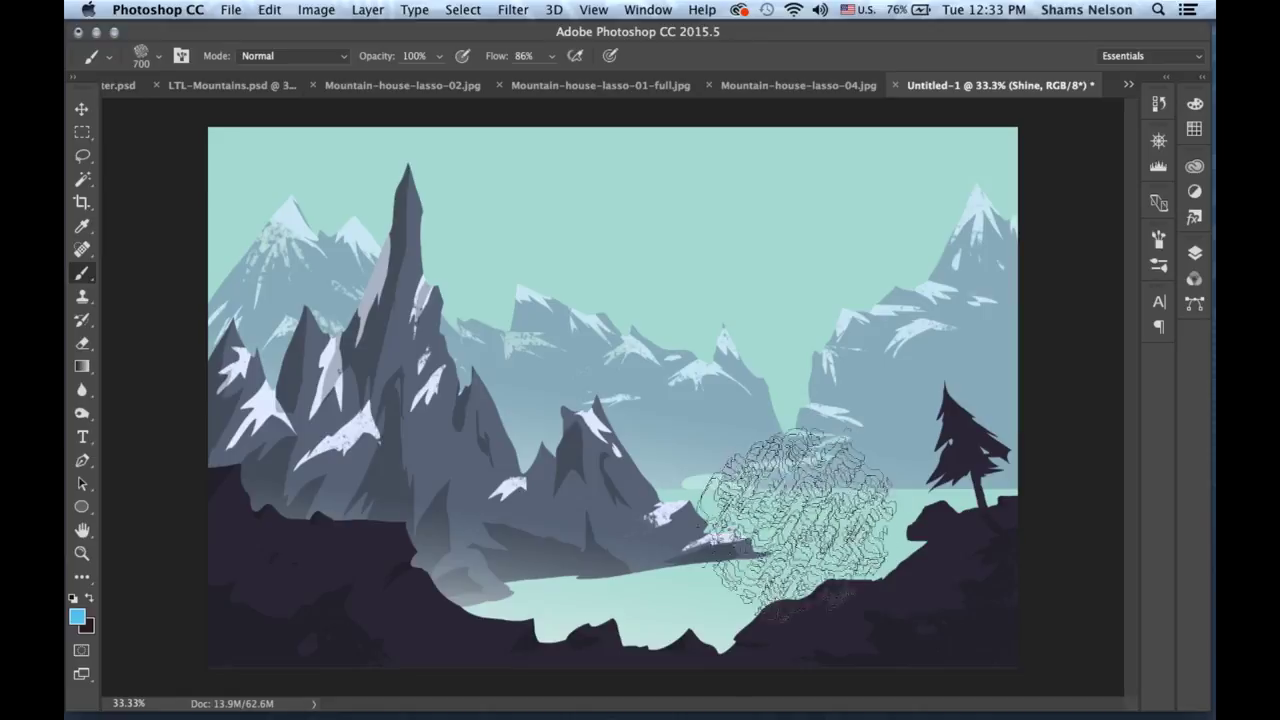
key(bracketright)
key(bracketright)
key(bracketright)
click(1030, 430)
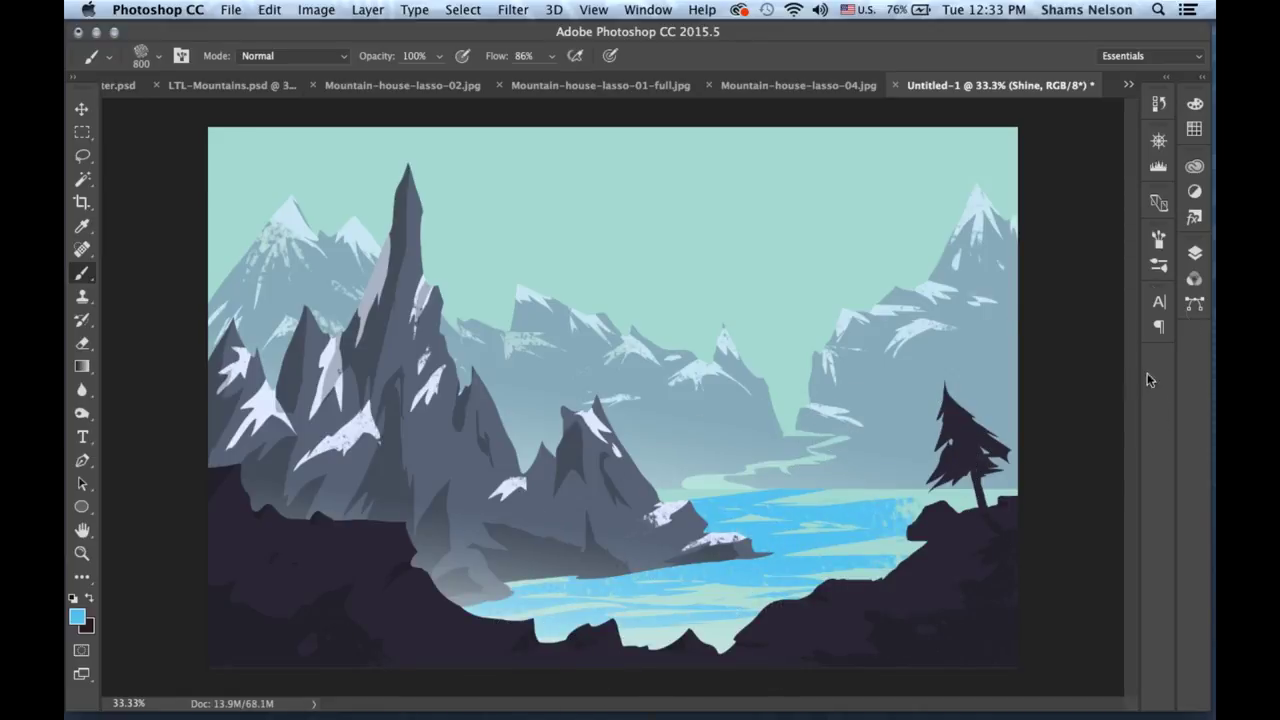
Undo the bright blue shine strokes painted on the lake until its surface is clear.
mouse_move(1205, 260)
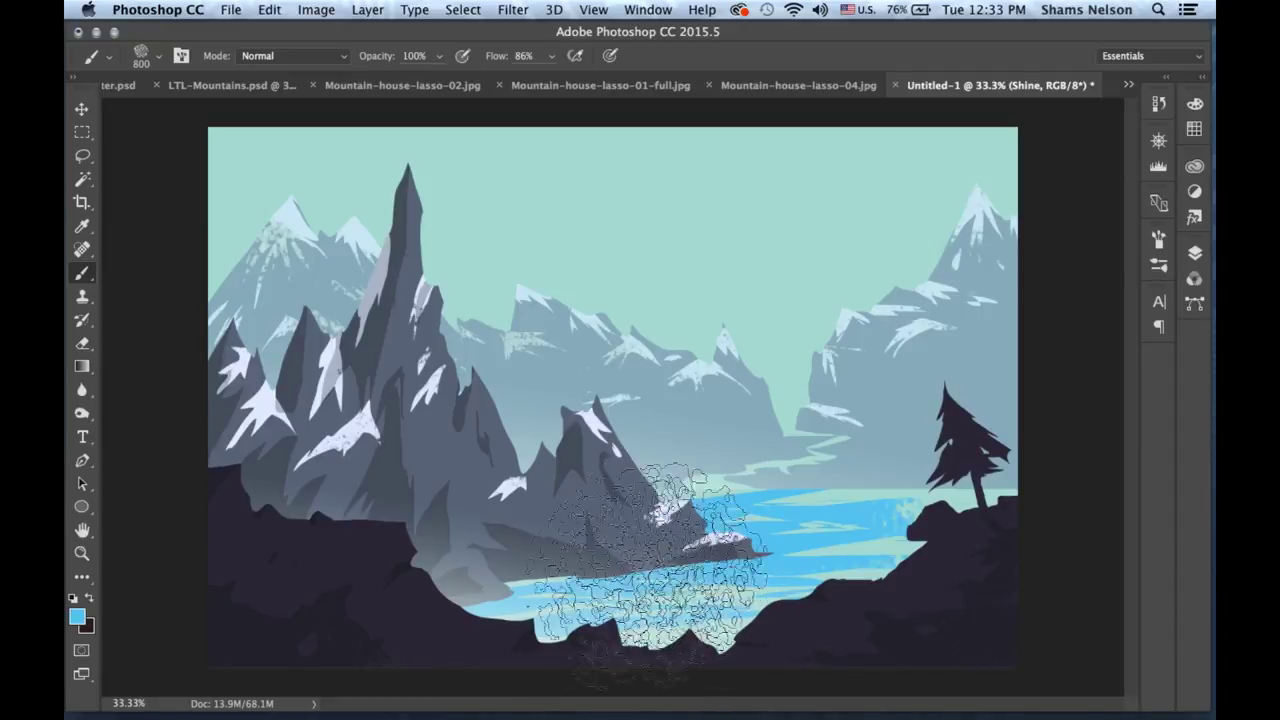
key(ctrl+z)
key(ctrl+z)
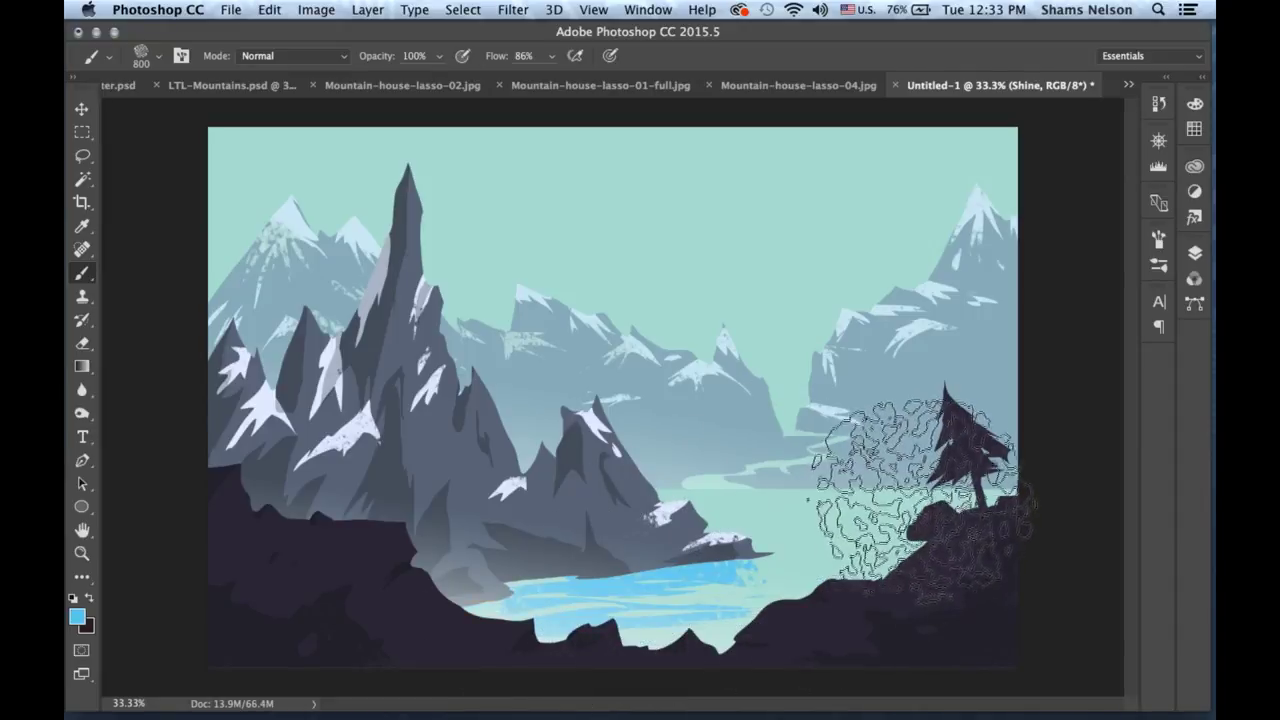
key(ctrl+alt+z)
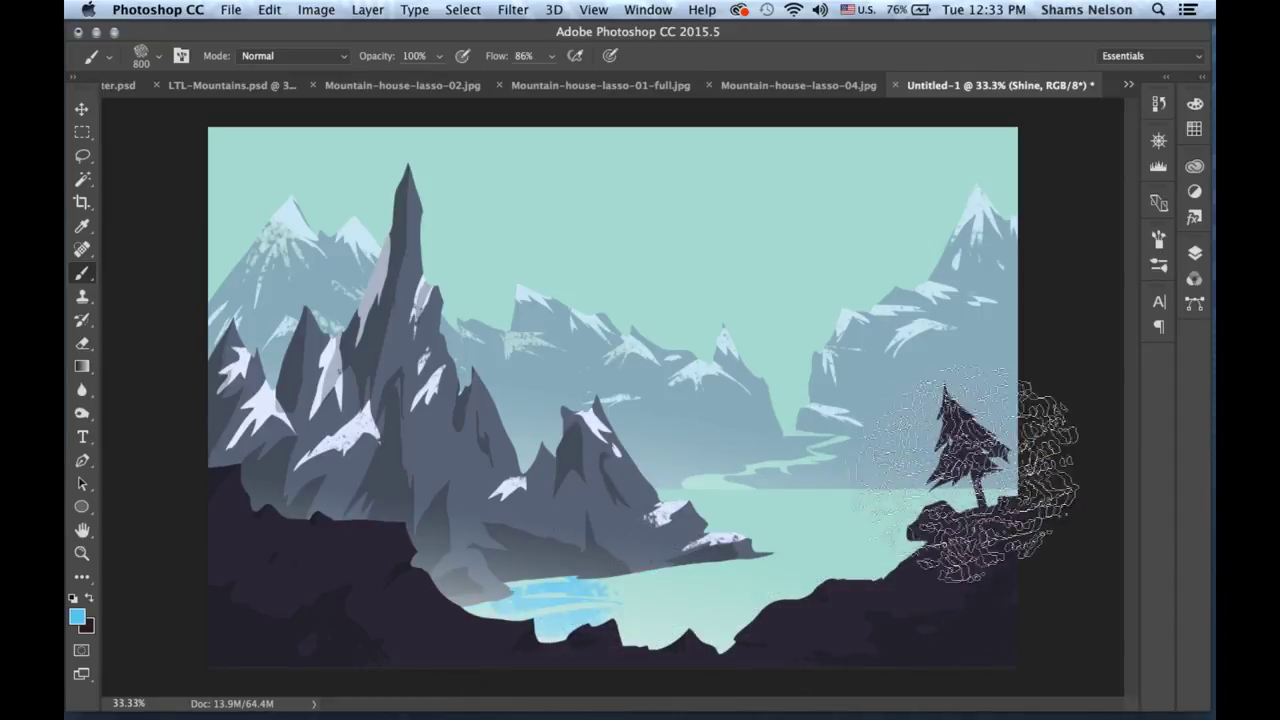
key(ctrl+shift+z)
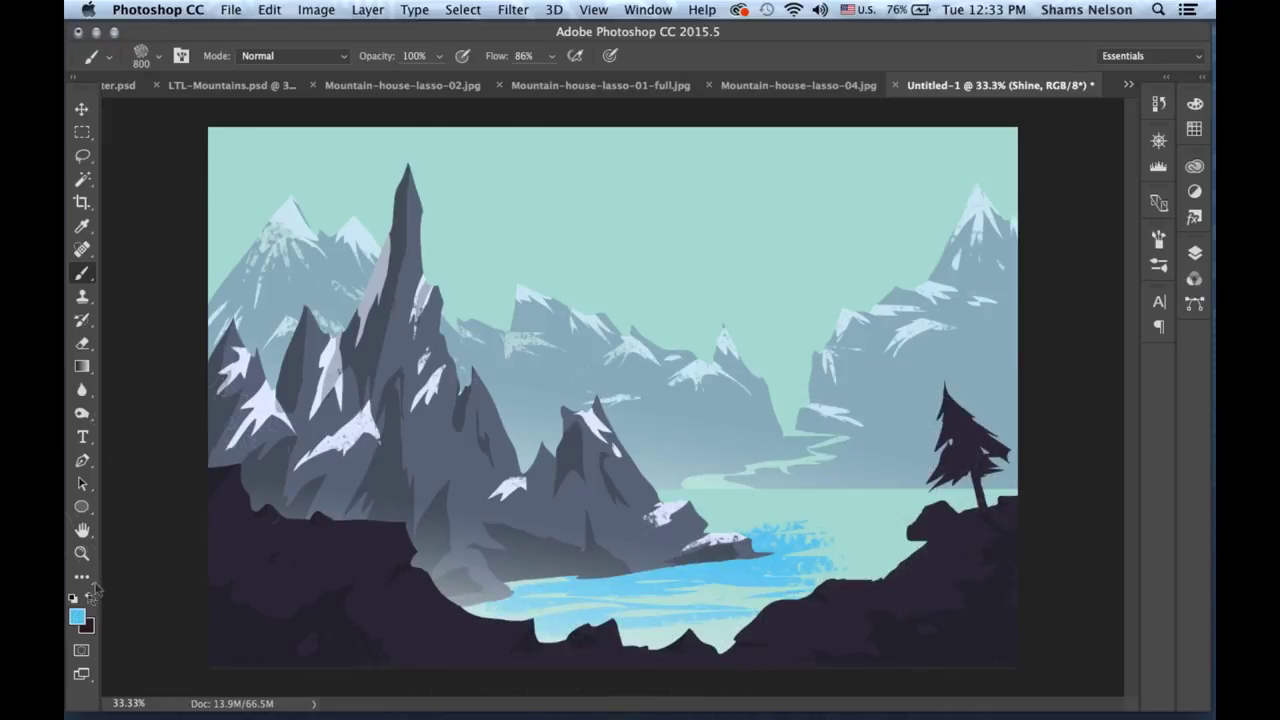
key(ctrl+h)
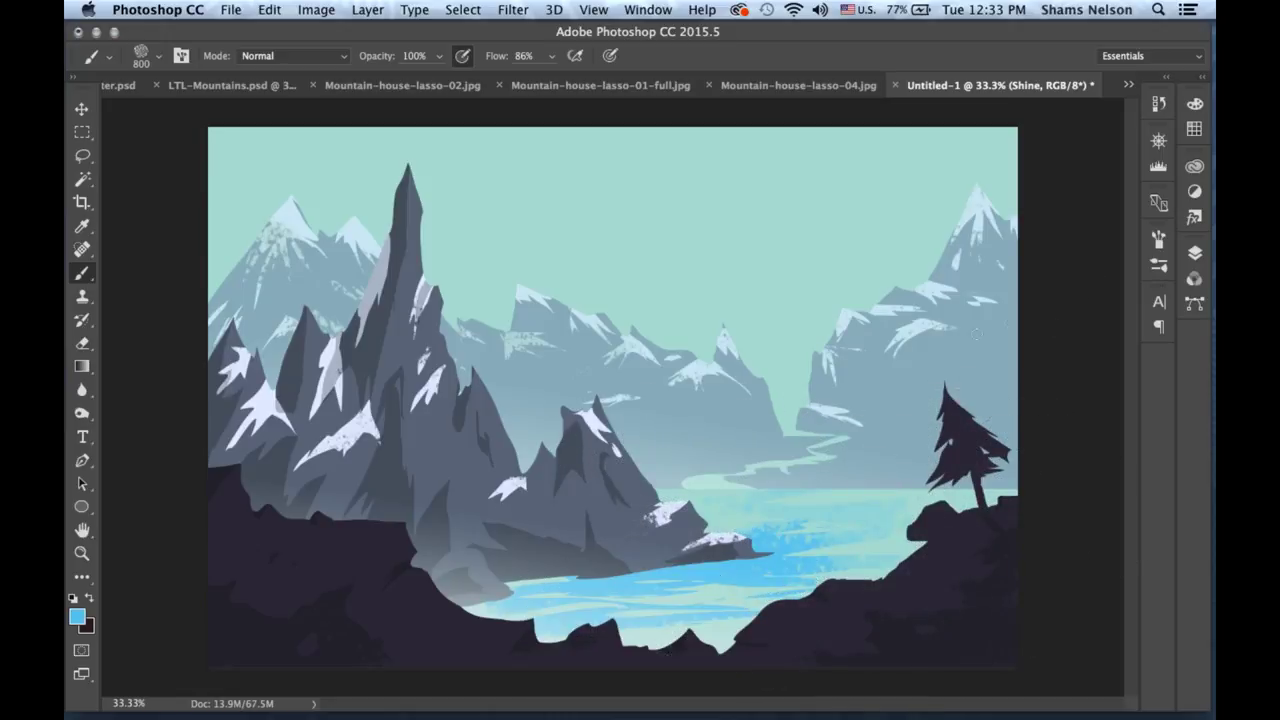
key(ctrl+z)
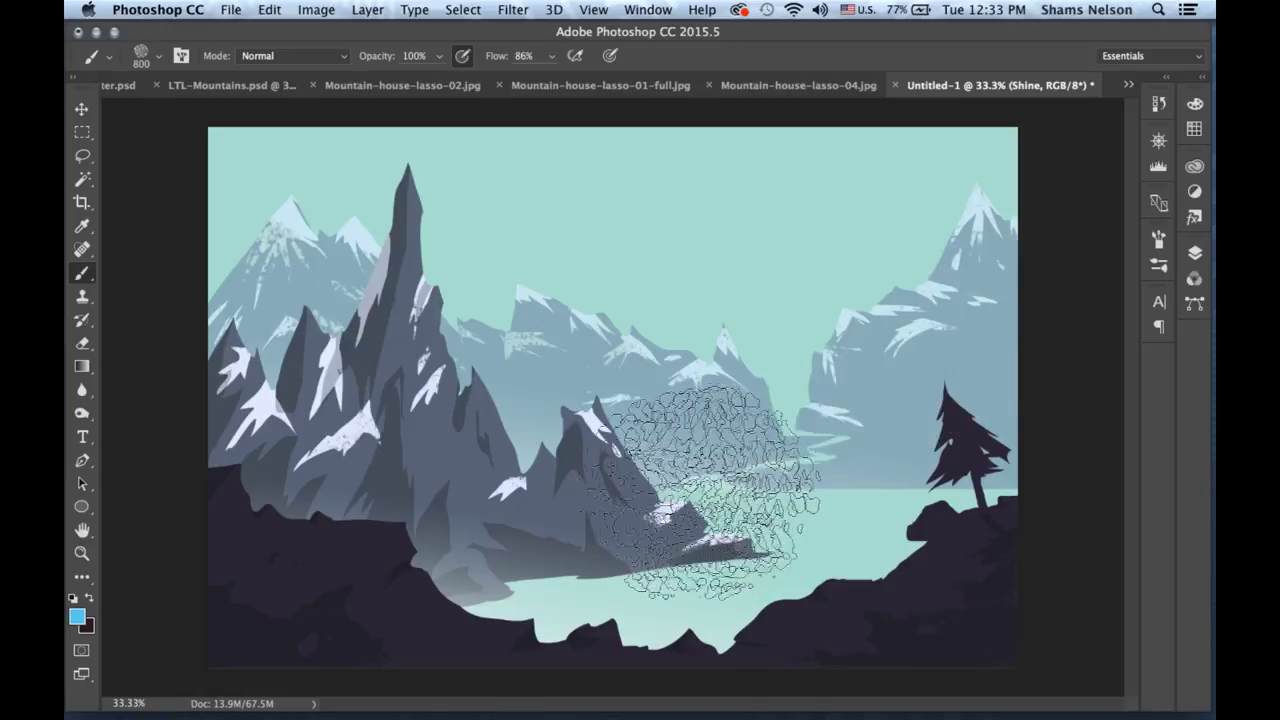
Try another blue shine stroke across the lake and change the foreground colour to a very pale blue.
drag(690, 460, 915, 490)
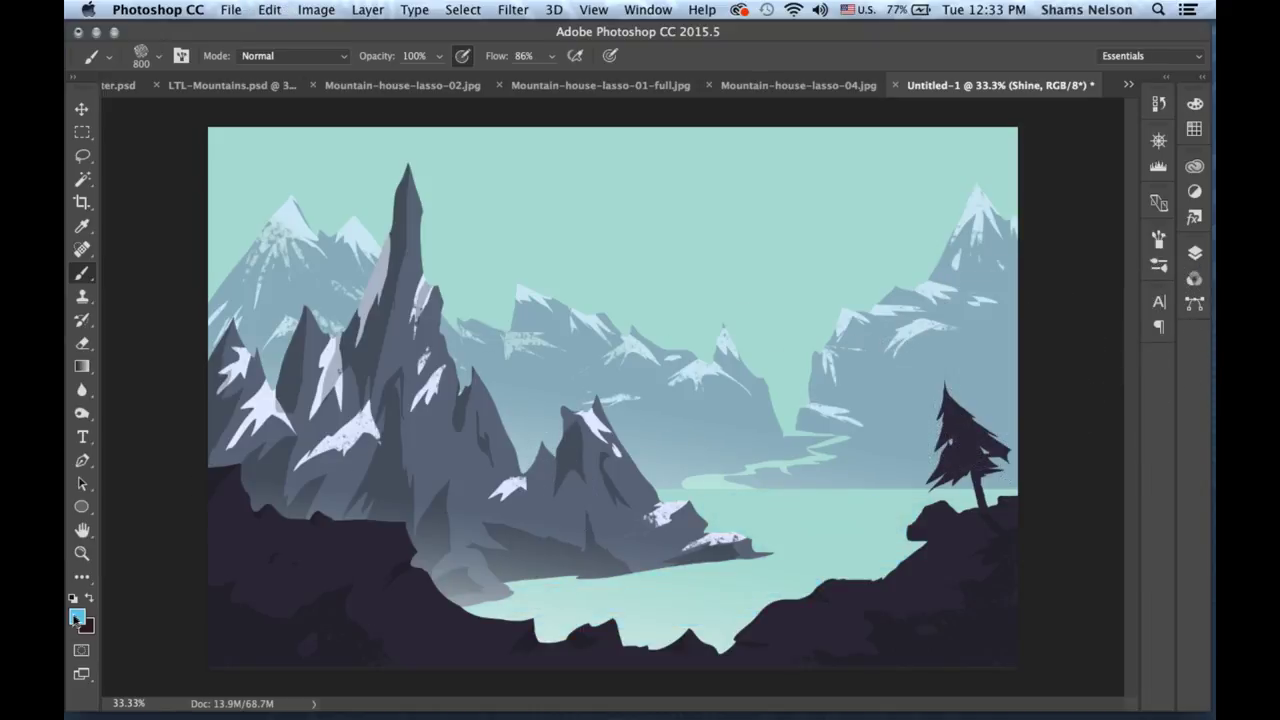
click(76, 617)
click(768, 353)
click(1141, 337)
Set the foreground colour to bright blue #3ecdf1 and brush the shine ripples softly across the lake.
click(77, 617)
click(883, 362)
drag(989, 455, 990, 458)
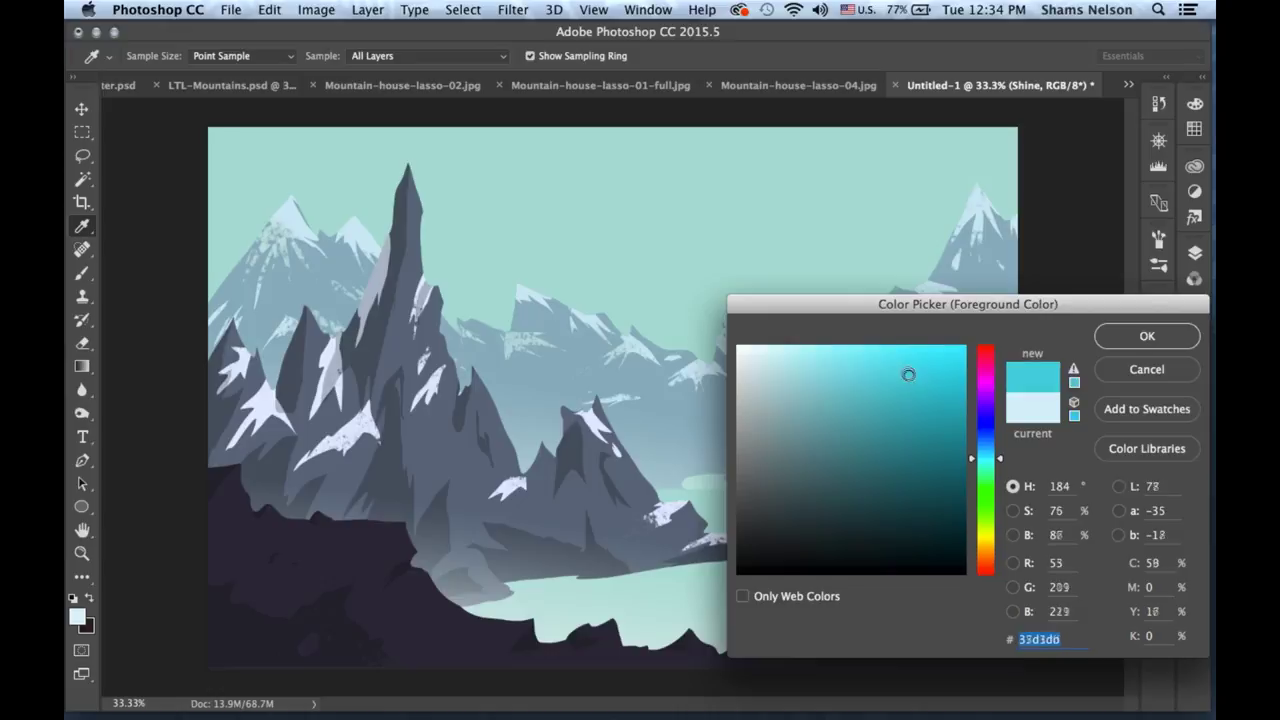
drag(908, 371, 907, 358)
drag(993, 468, 995, 456)
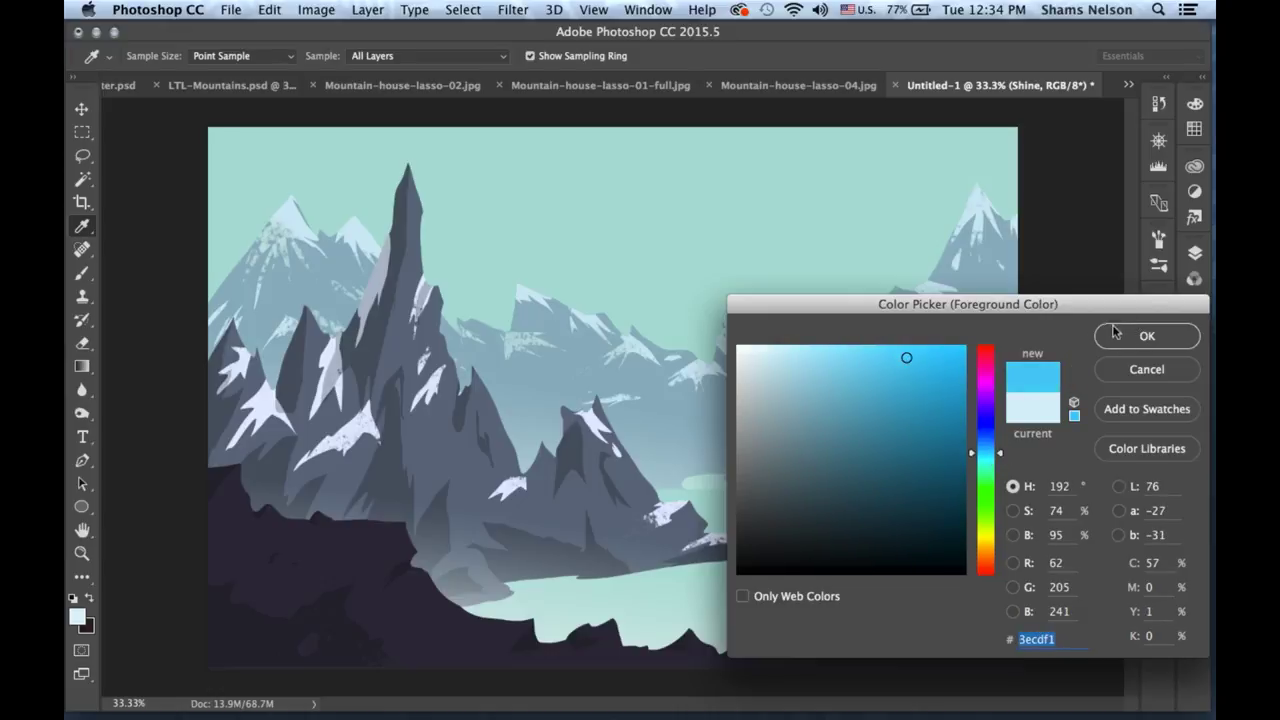
click(1114, 331)
key(b)
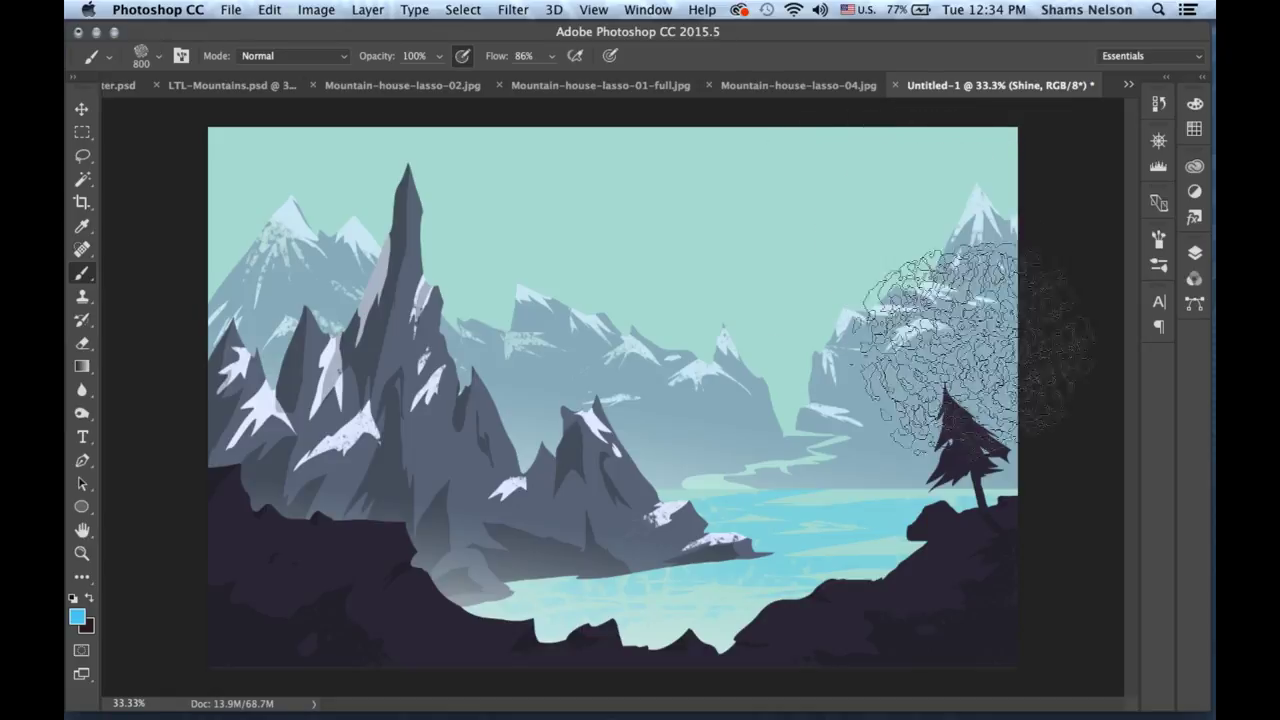
Expand the M1 layer group and select its River layer.
click(1194, 253)
click(1194, 253)
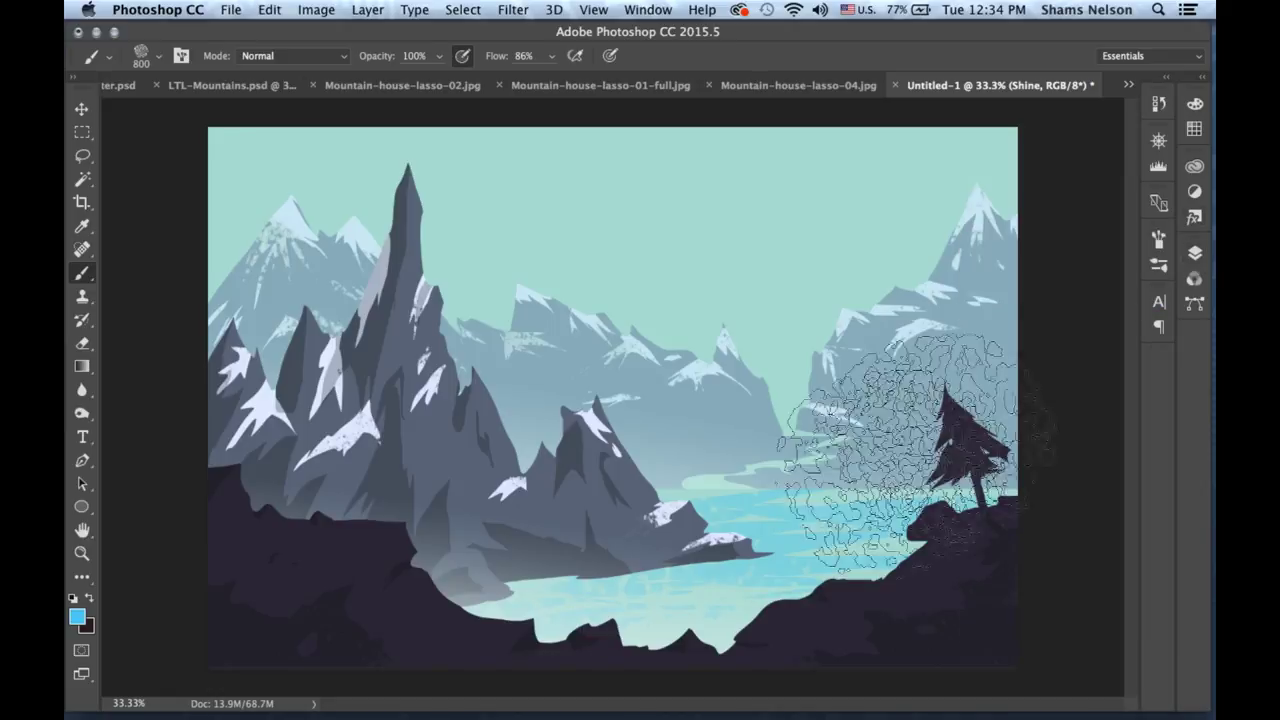
click(83, 110)
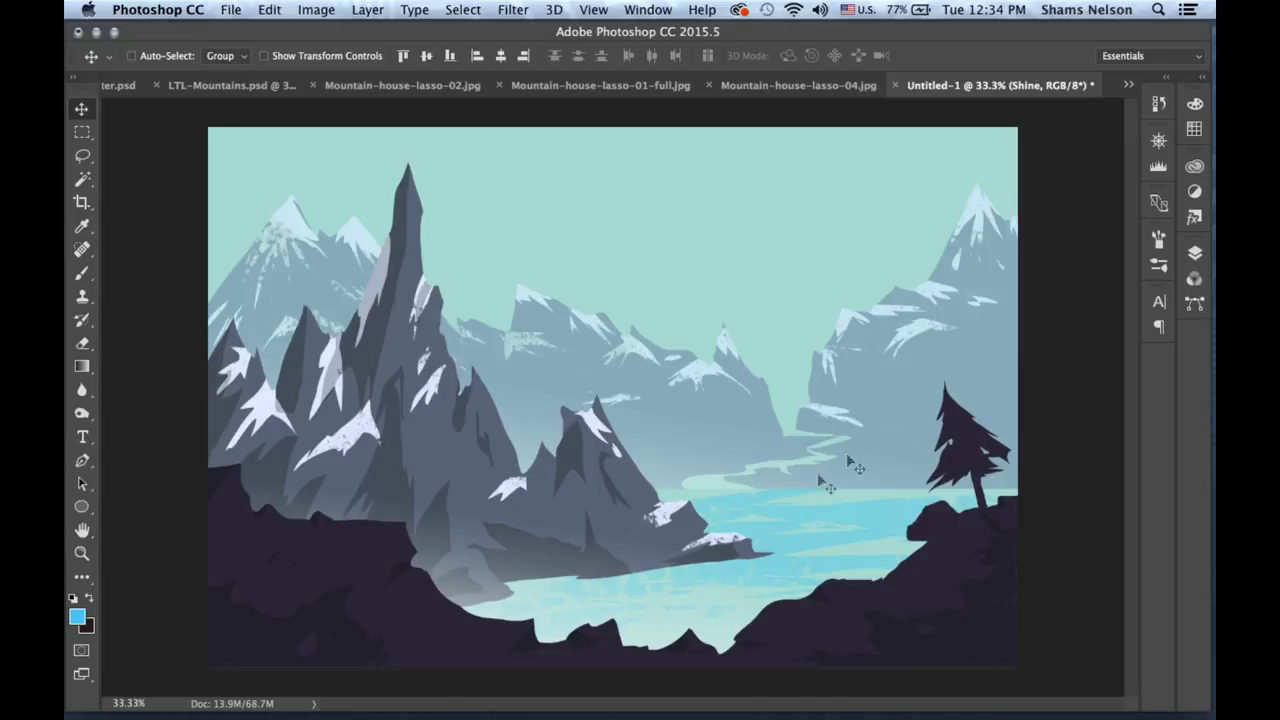
click(1197, 253)
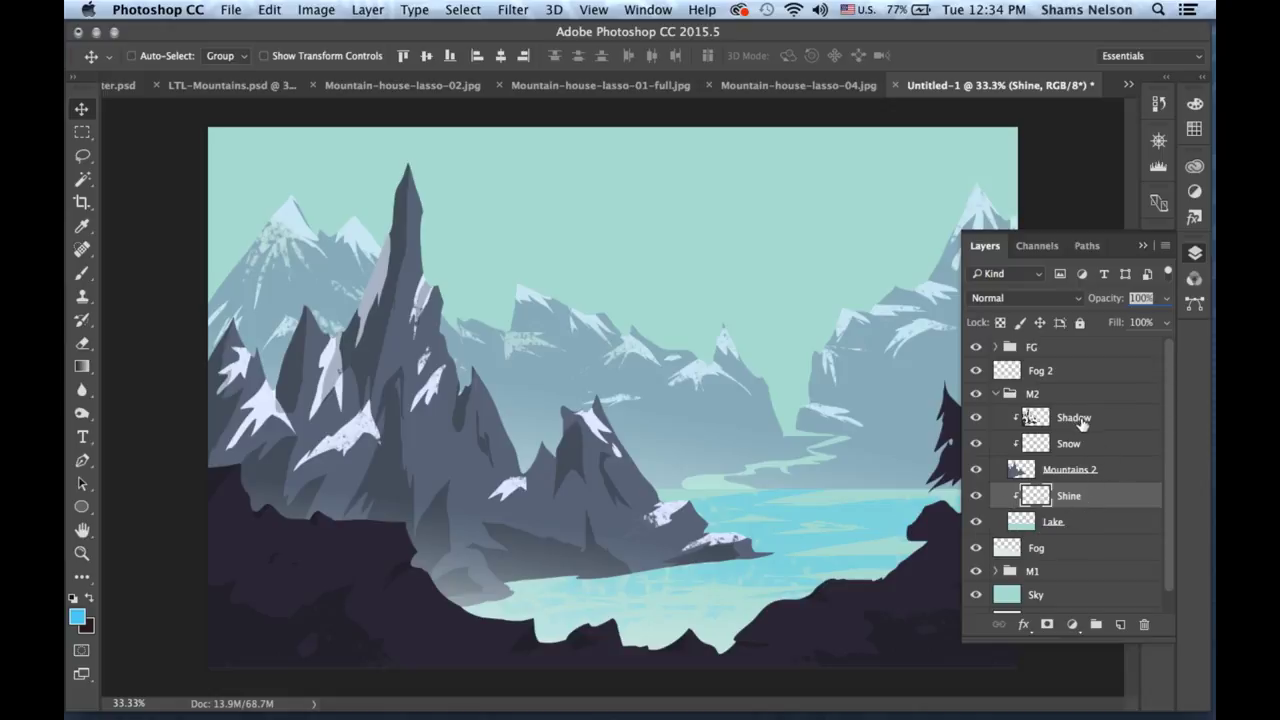
click(993, 394)
click(995, 571)
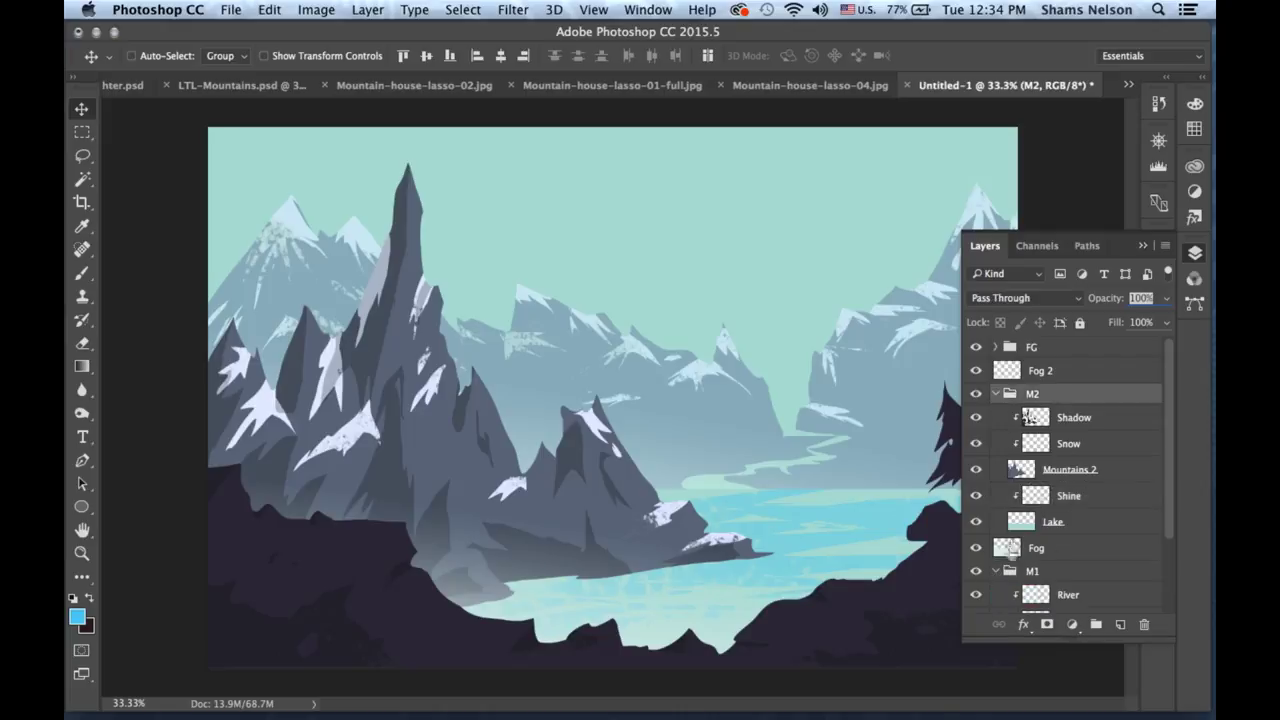
scroll(1172, 479, down, 1)
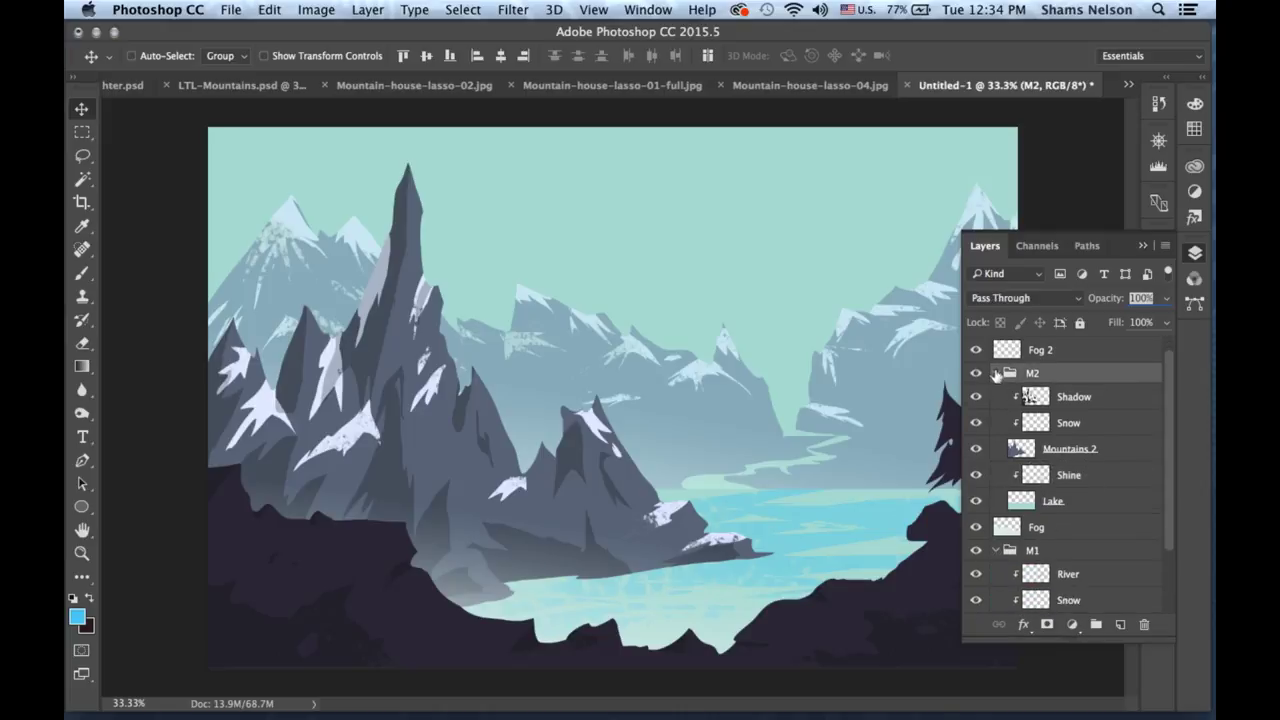
click(1065, 572)
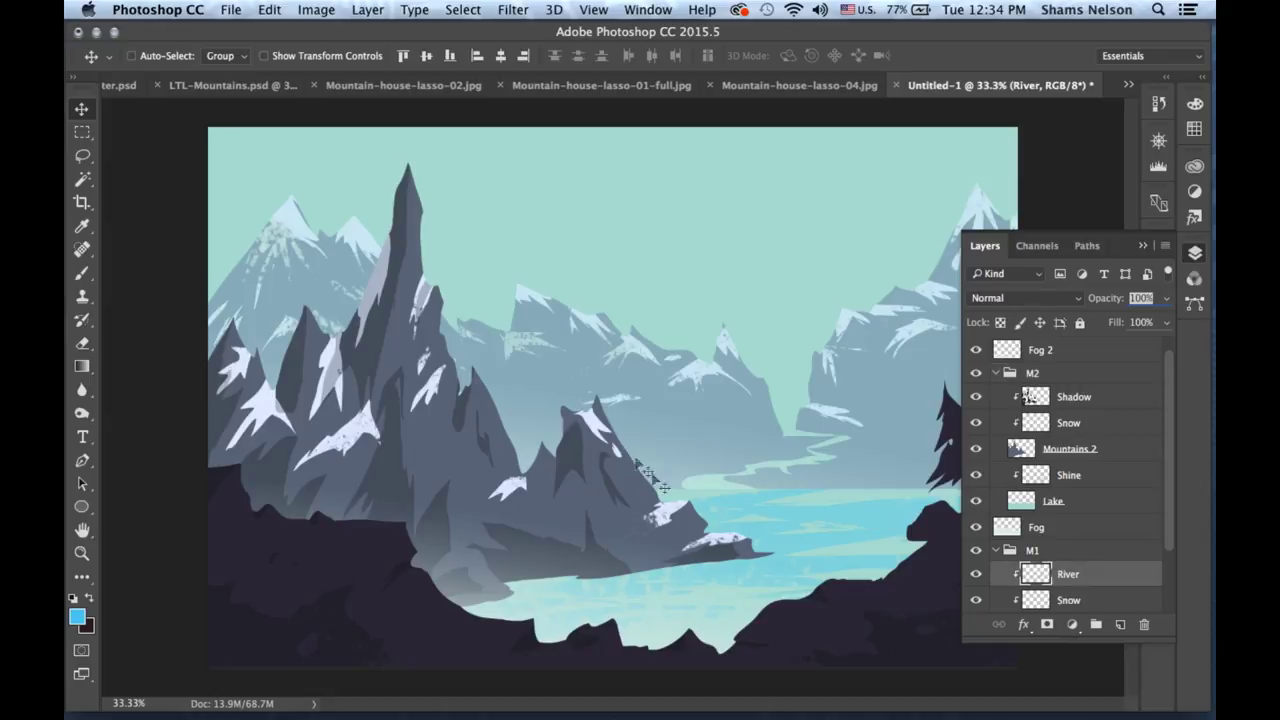
Load the River layer's outline as a selection and try painting the river blue with the Brush tool.
click(84, 273)
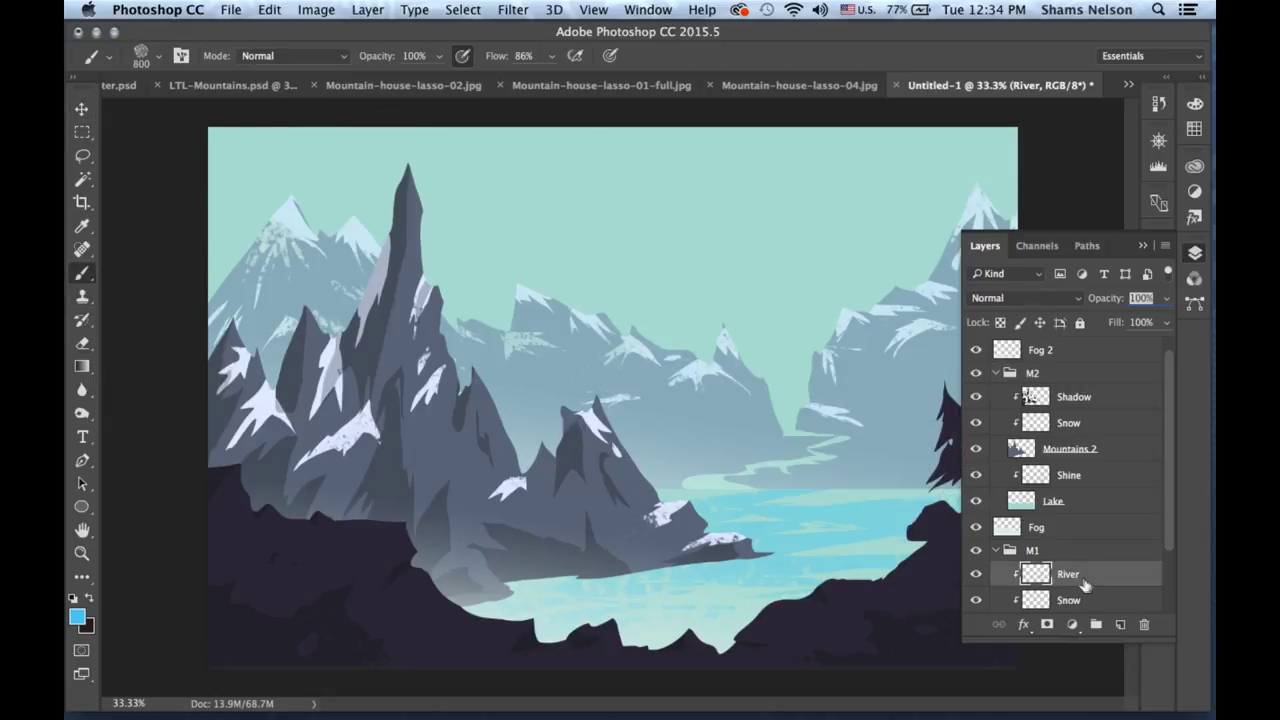
super+click(1035, 573)
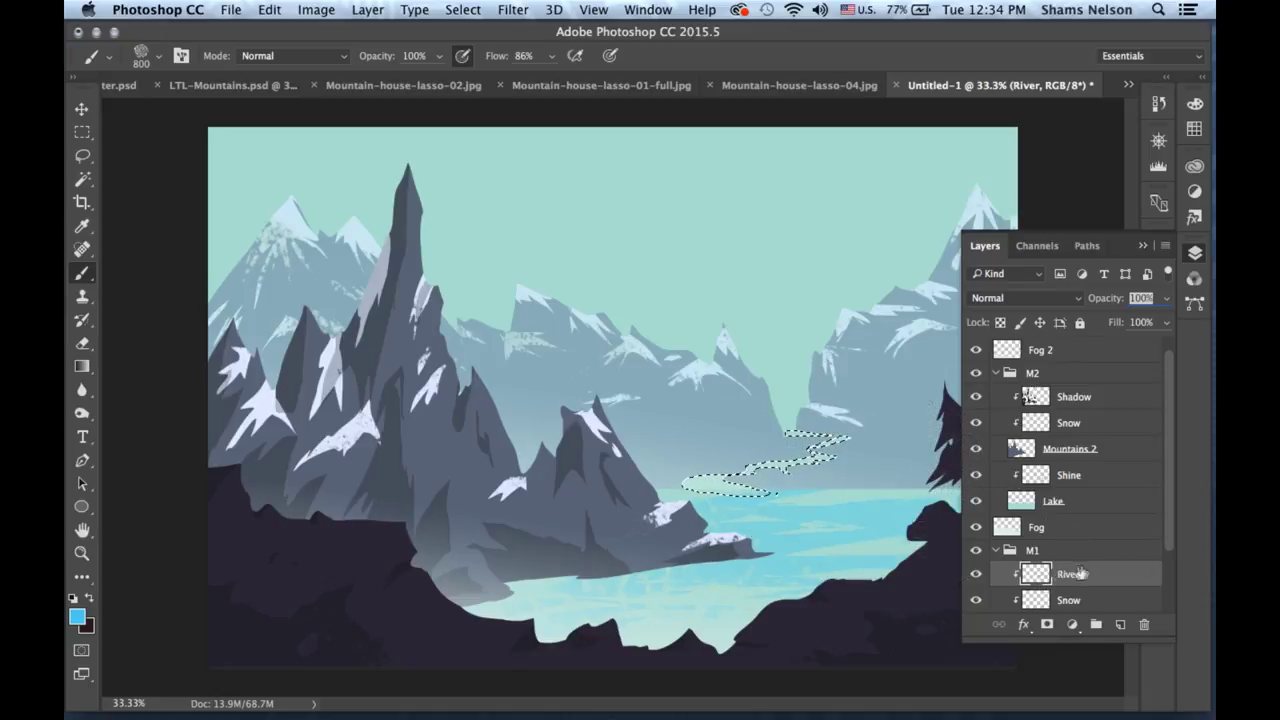
super+click(1035, 578)
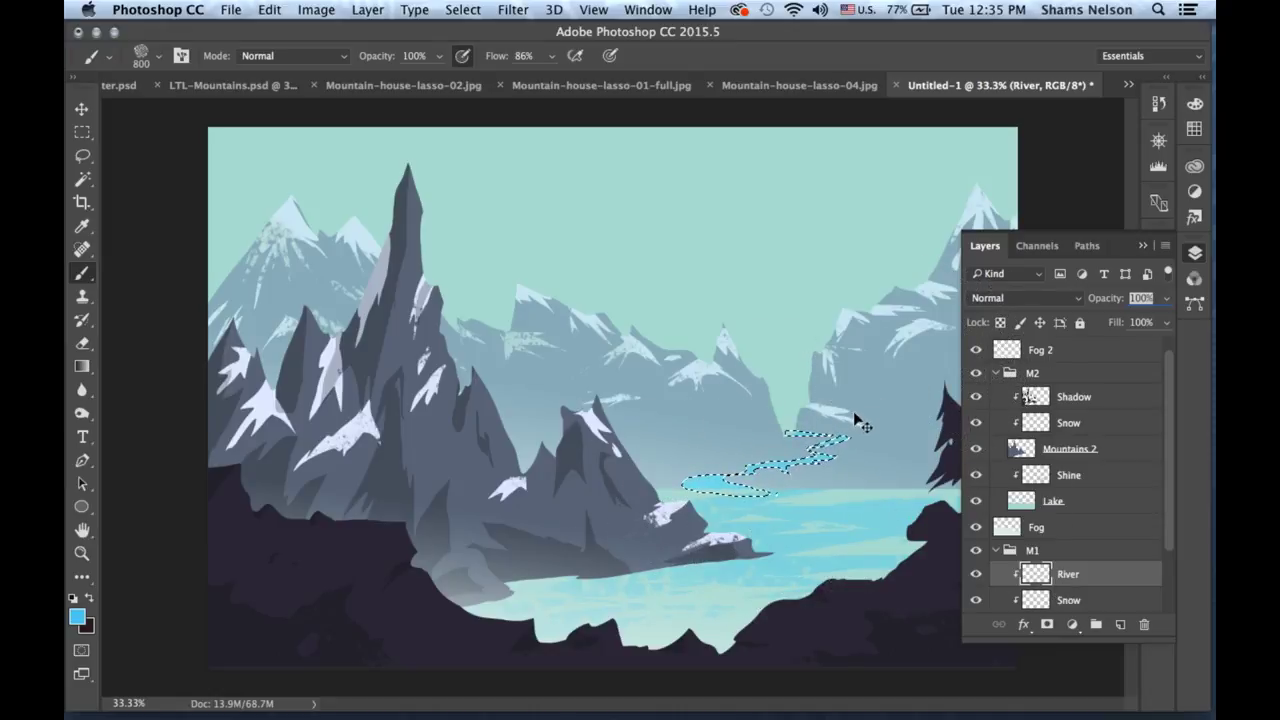
key(super+d)
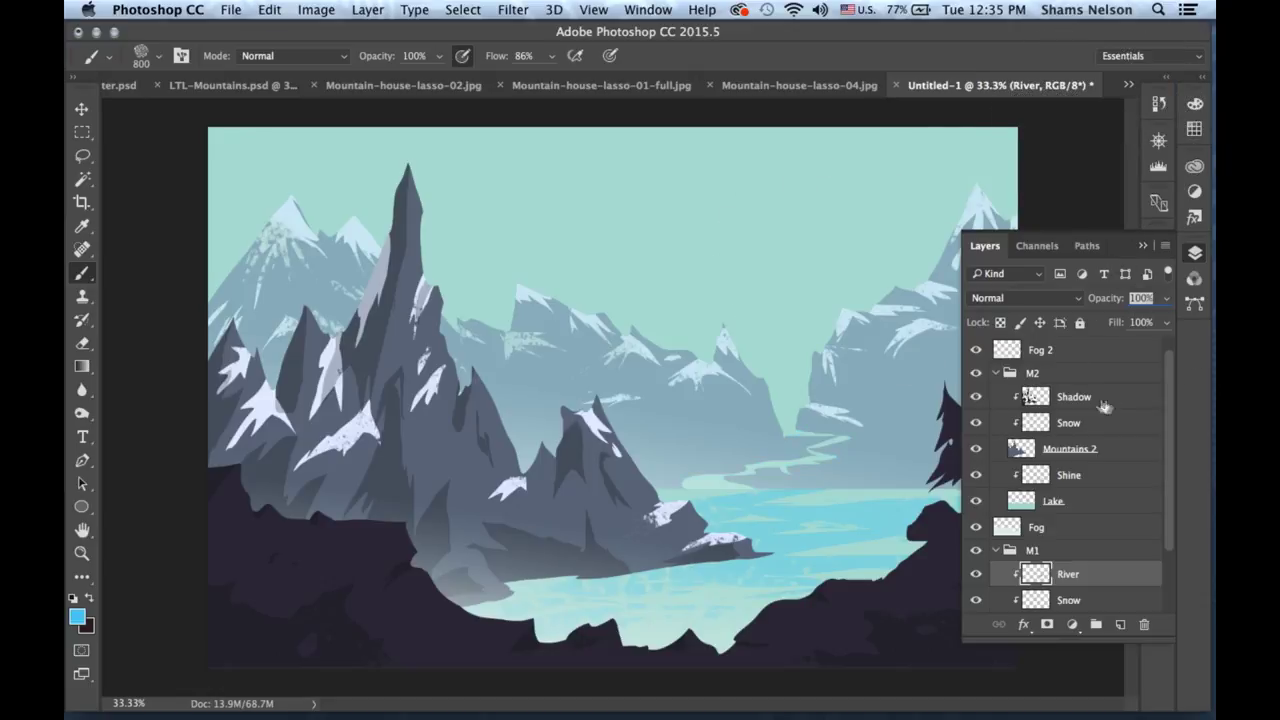
Select the Shine layer and set the brush to Clear mode at a size of 250 px.
click(1110, 510)
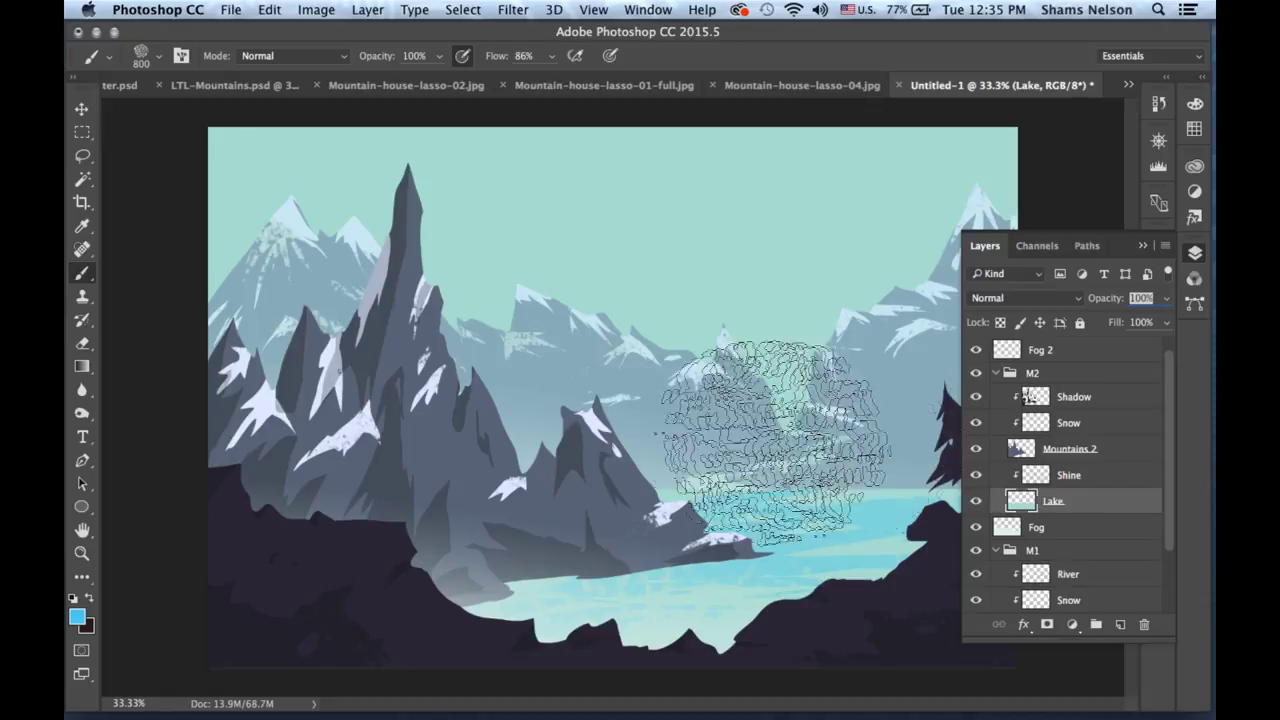
click(1101, 484)
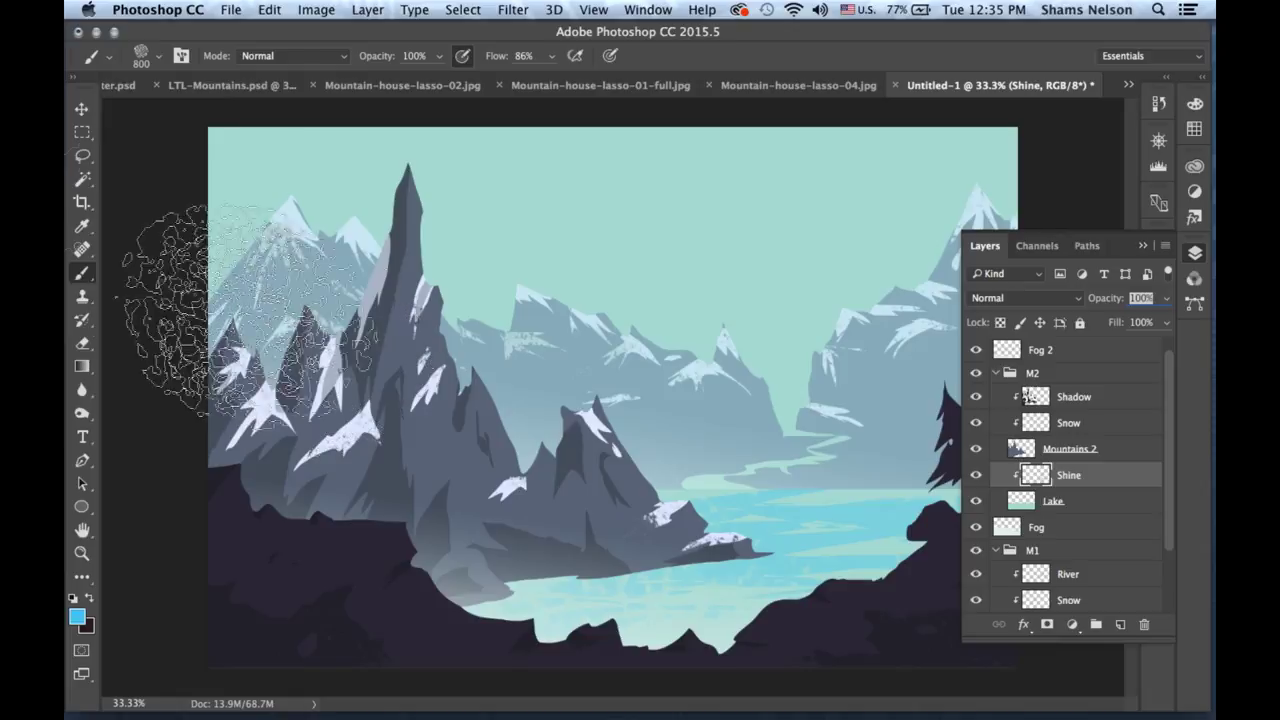
click(274, 57)
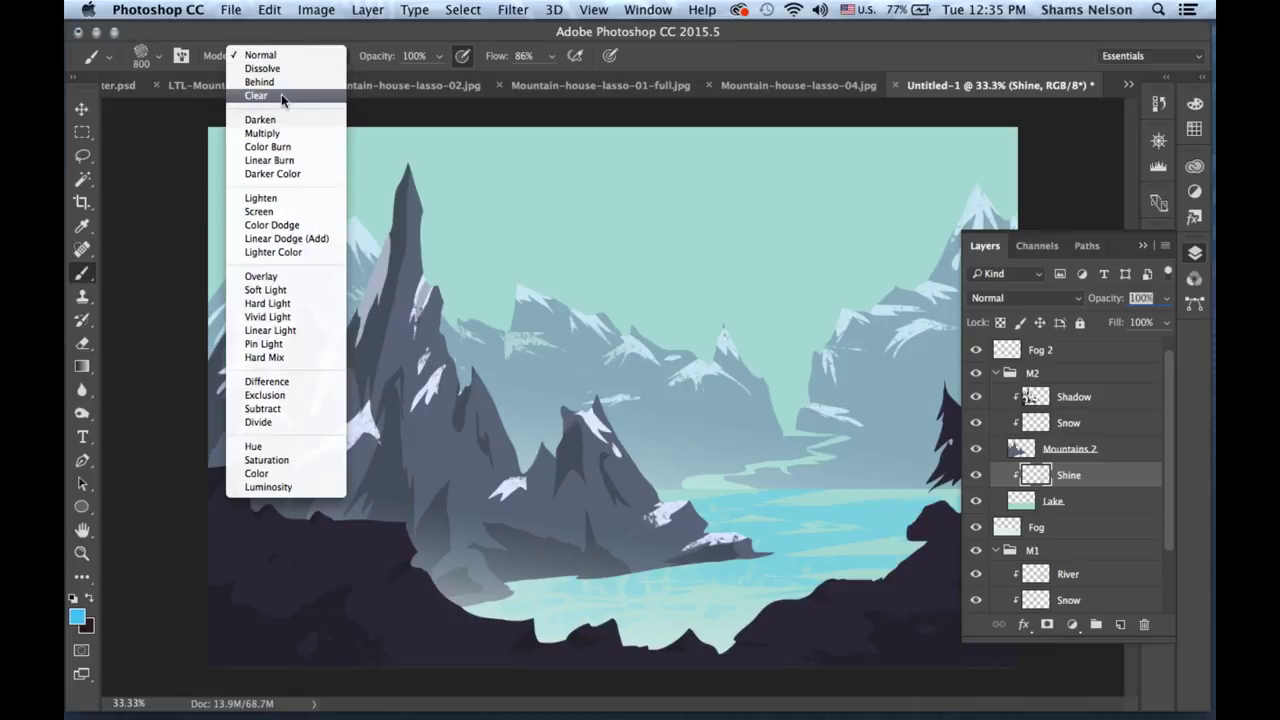
click(285, 96)
key(bracketleft)
key(bracketleft)
key(bracketleft)
key(bracketleft)
key(bracketleft)
key(bracketleft)
key(bracketleft)
key(bracketleft)
key(bracketleft)
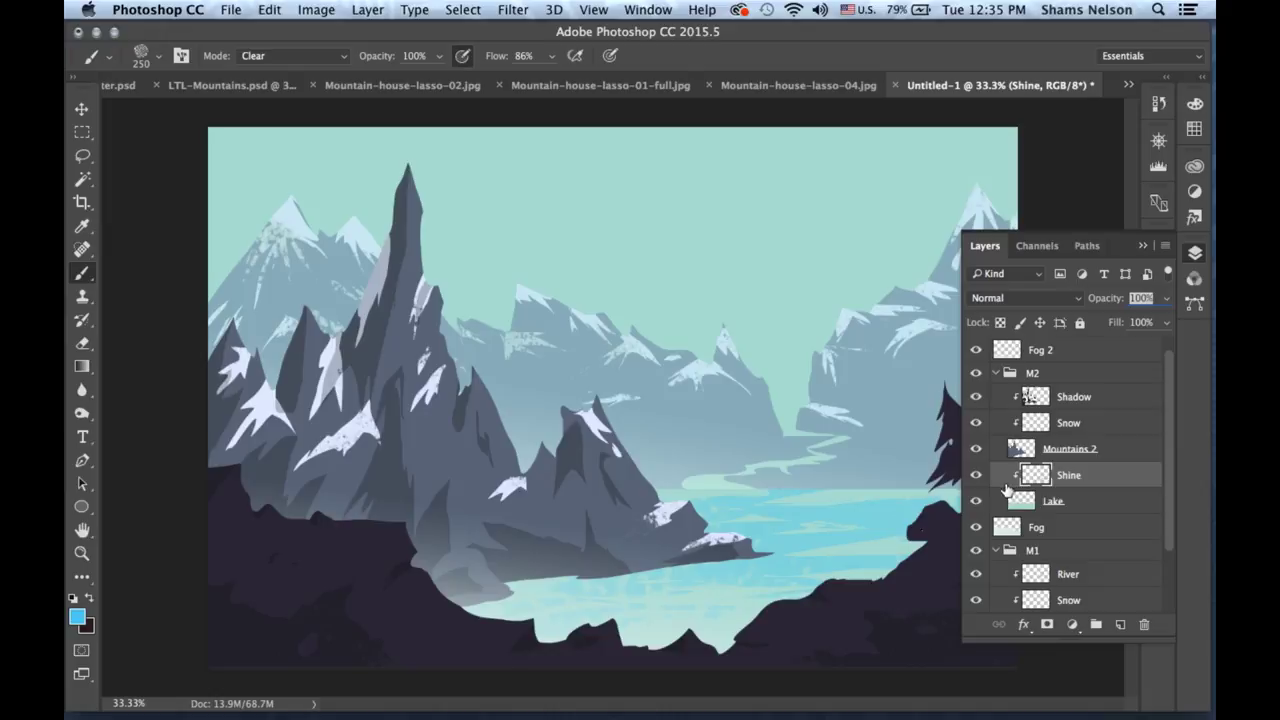
Hide and show the Shine layer to compare the lake with and without the blue ripples.
click(1030, 506)
click(1031, 478)
key(super+d)
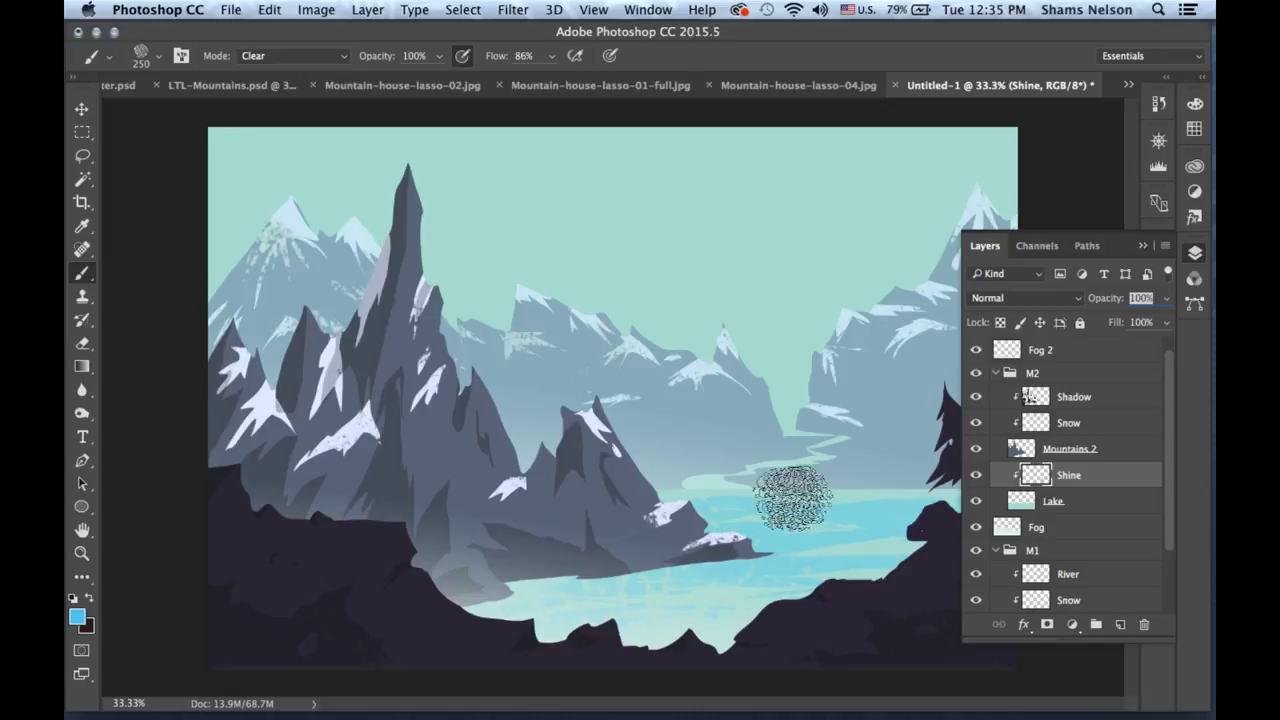
click(977, 477)
click(977, 480)
click(977, 480)
click(977, 480)
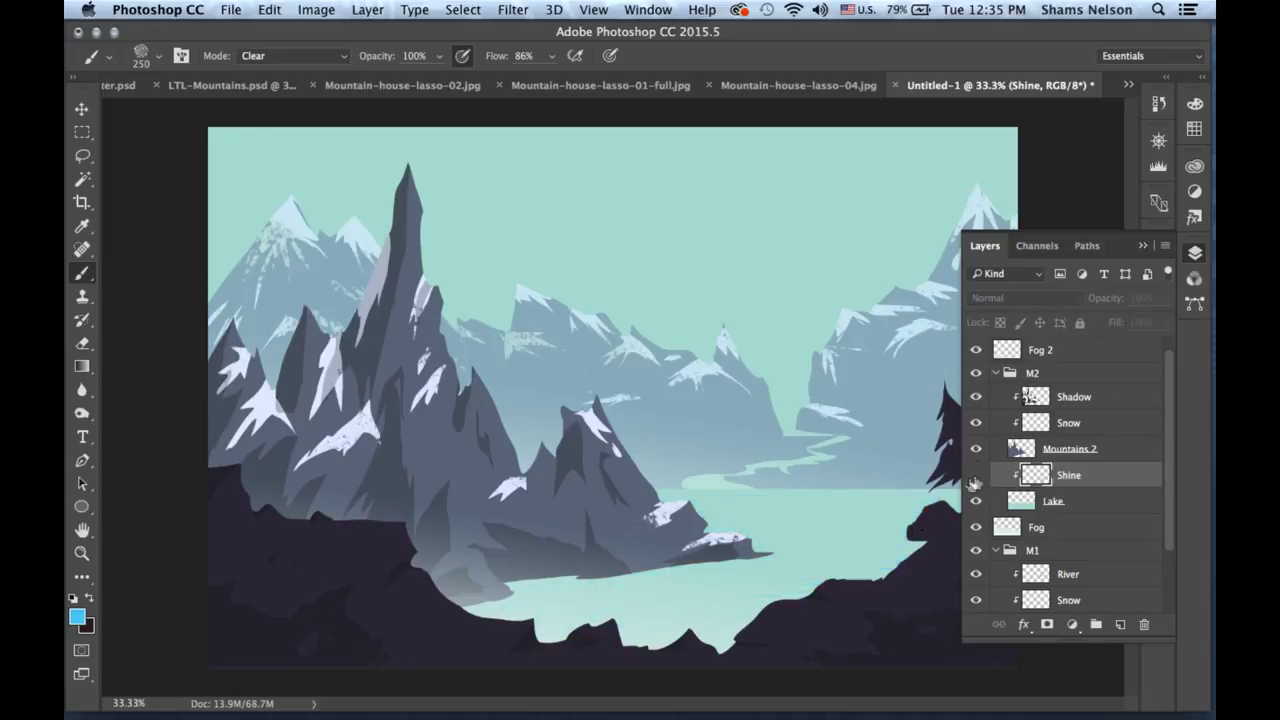
click(972, 480)
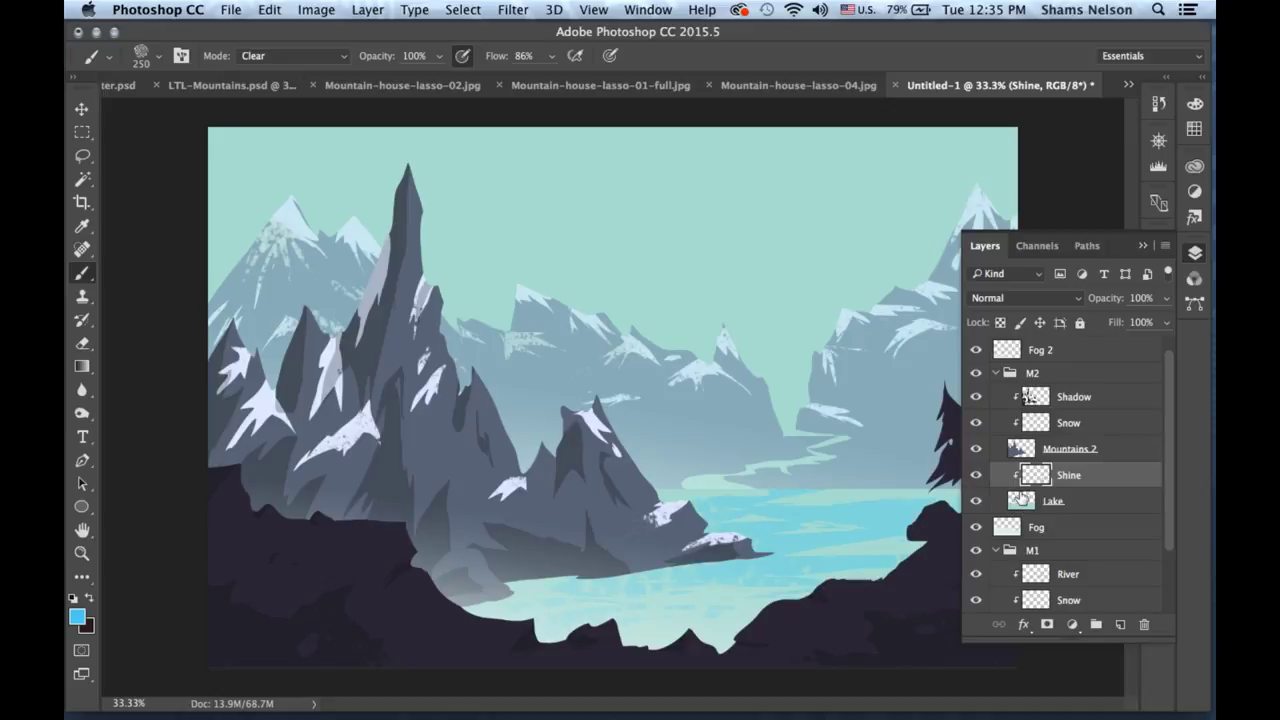
Load the Shine layer's painted ripples as a selection and check the recent brush states in the history.
super+click(1027, 483)
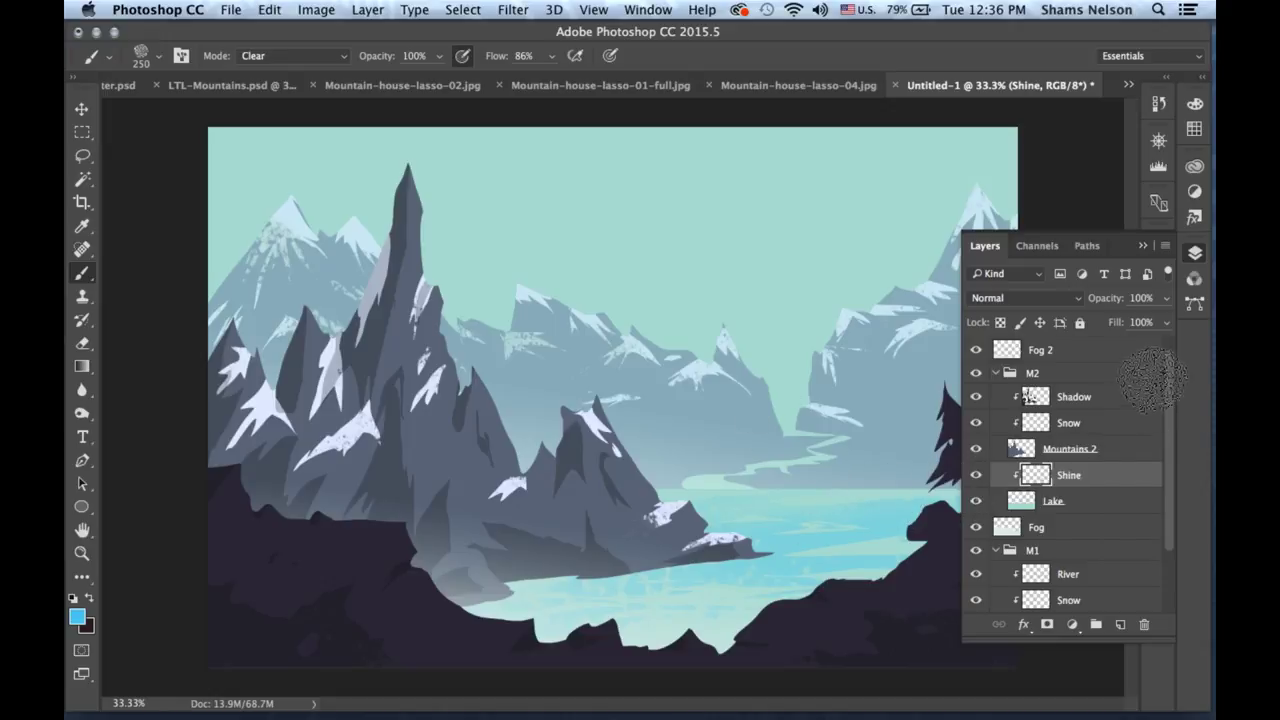
click(1158, 103)
scroll(1140, 181, up, 3)
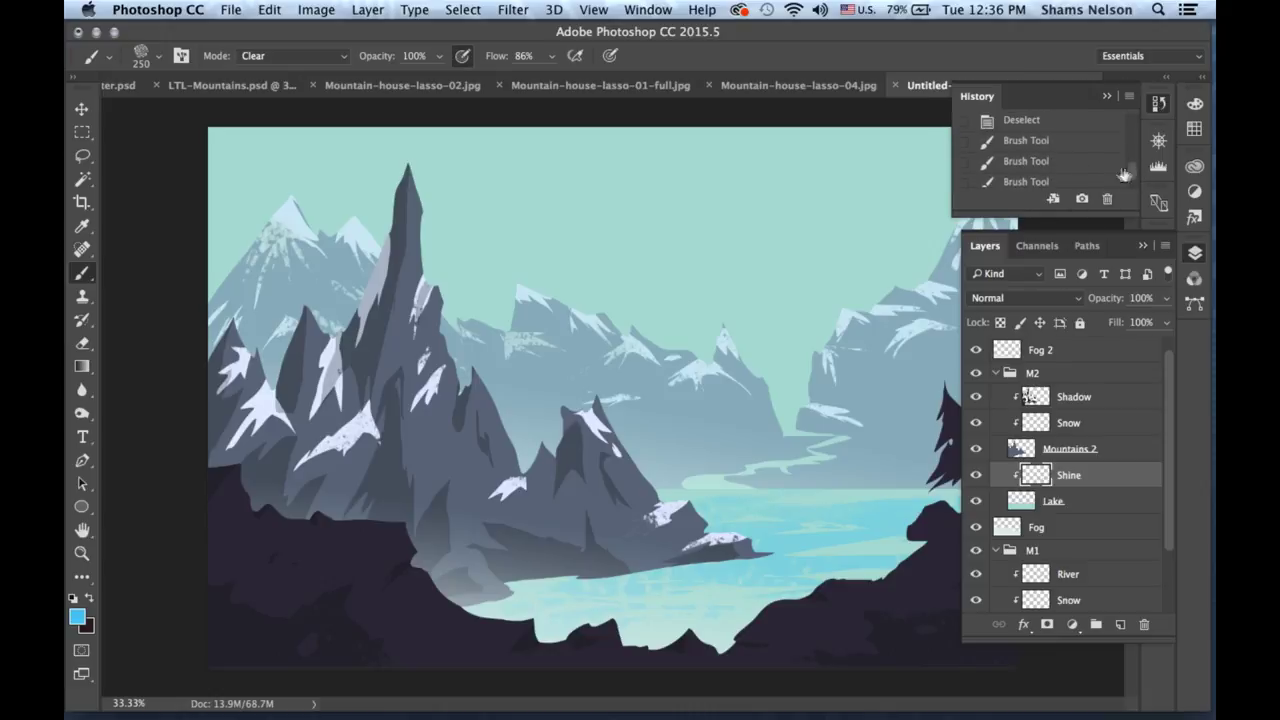
click(1158, 103)
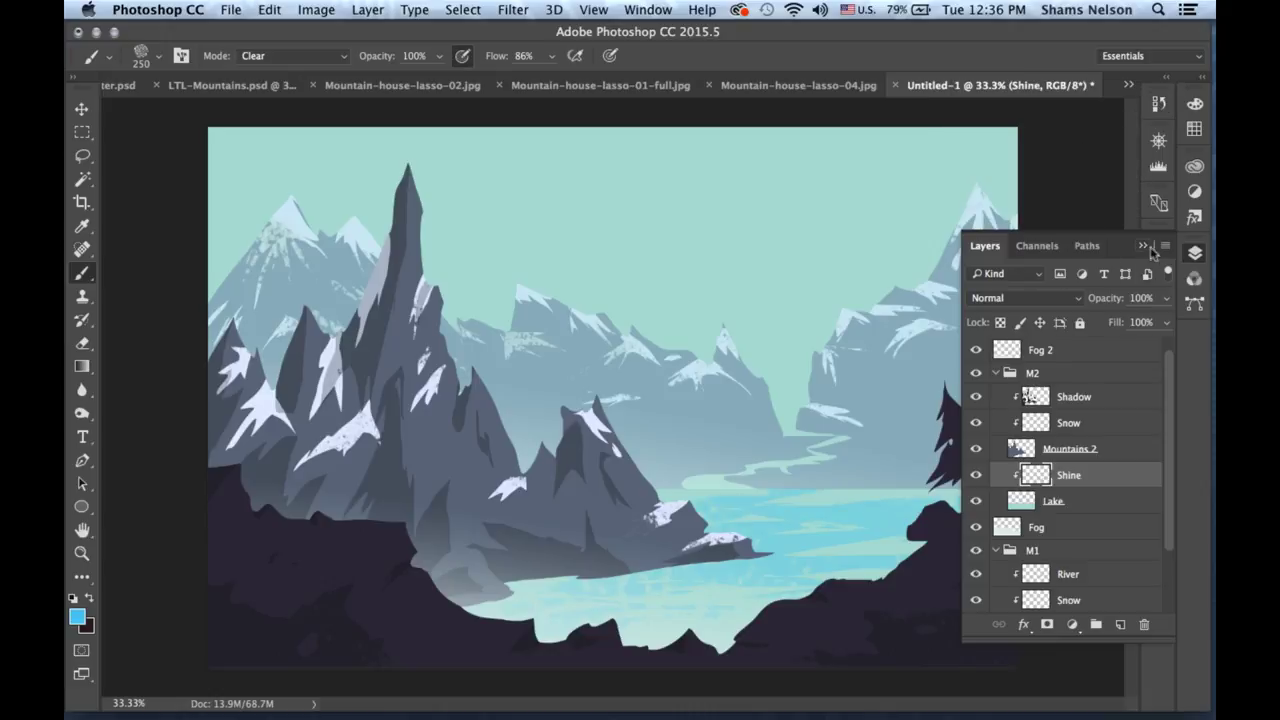
click(1143, 245)
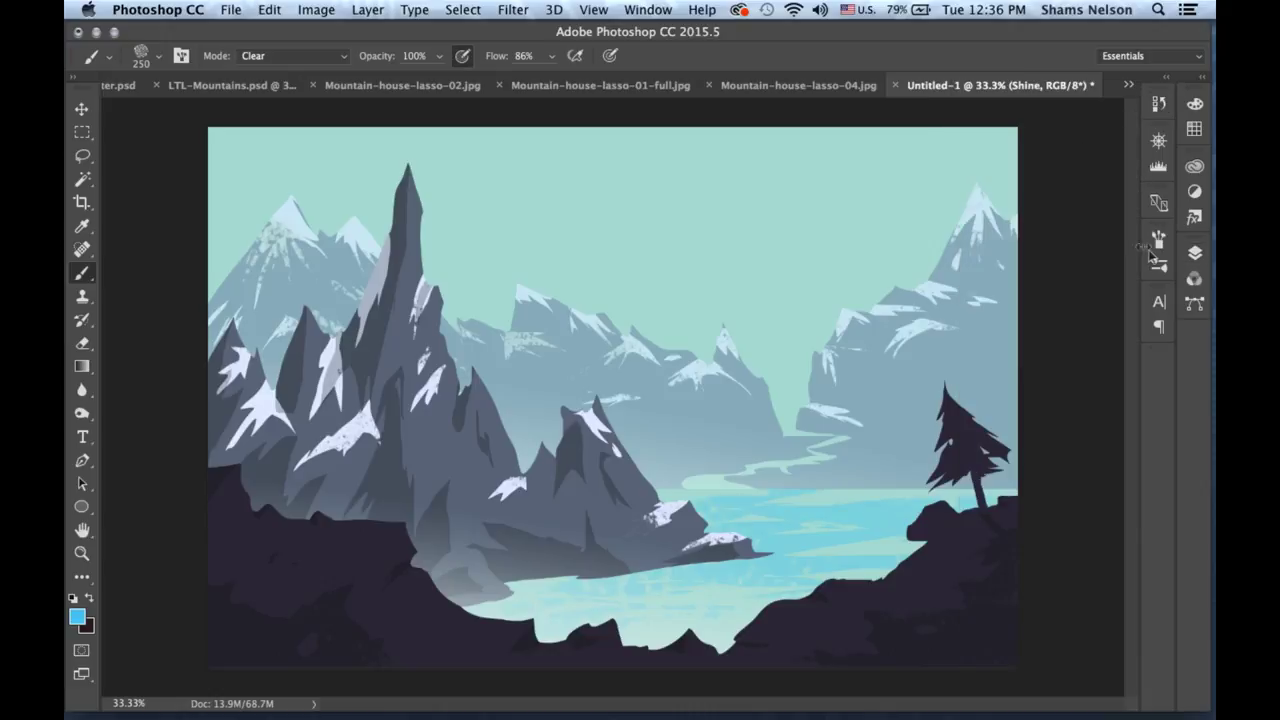
Select the Sky layer and set the foreground color to the muted teal 58b2bd.
click(82, 155)
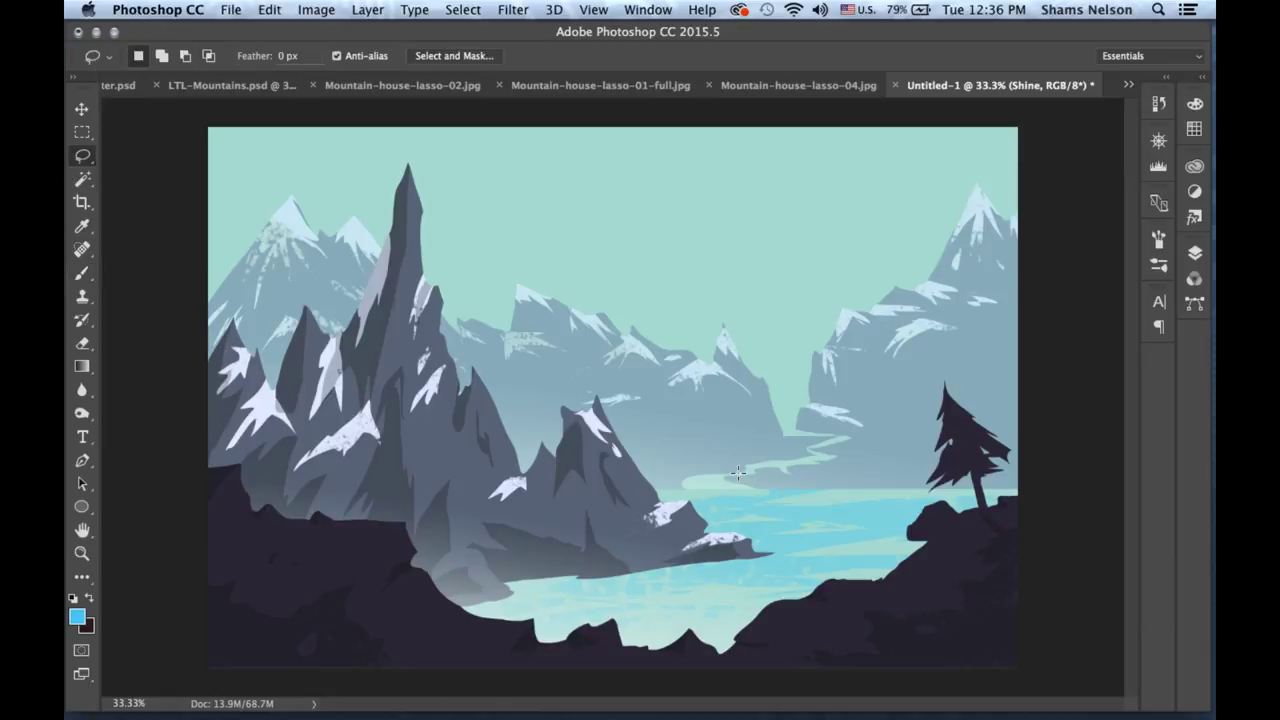
click(1194, 252)
drag(1168, 486, 1168, 543)
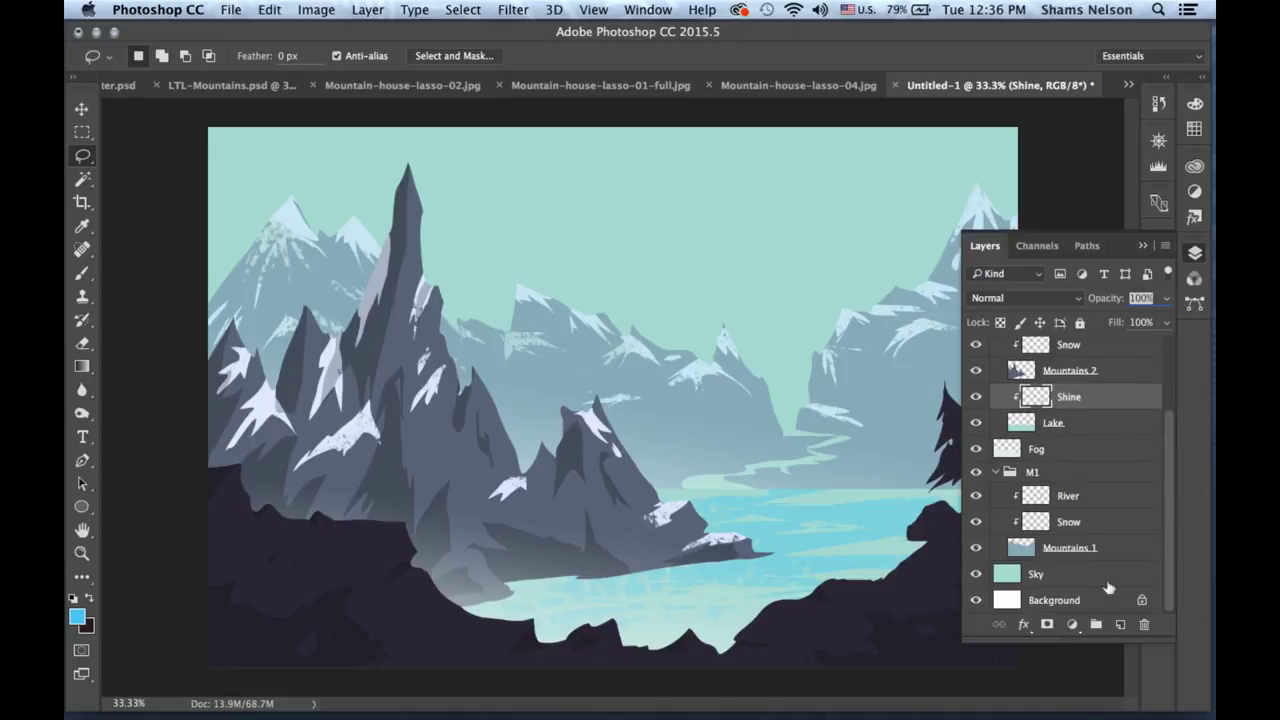
click(1108, 578)
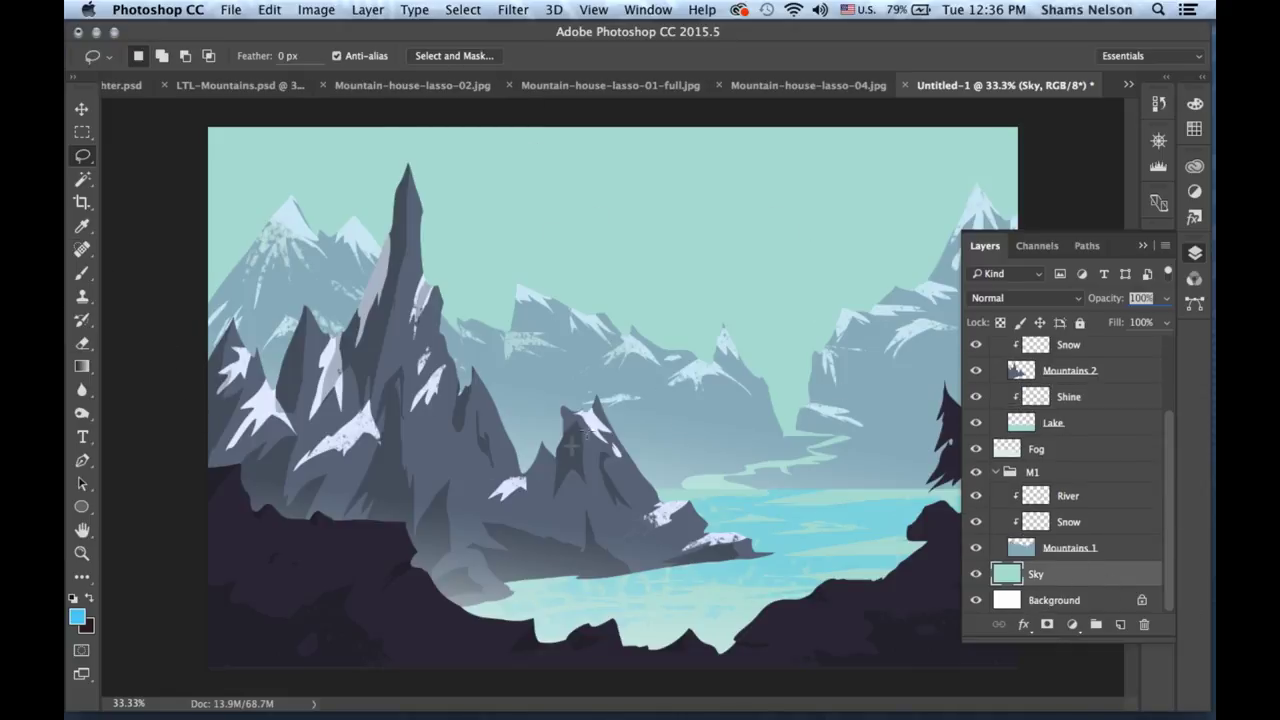
click(77, 616)
click(660, 287)
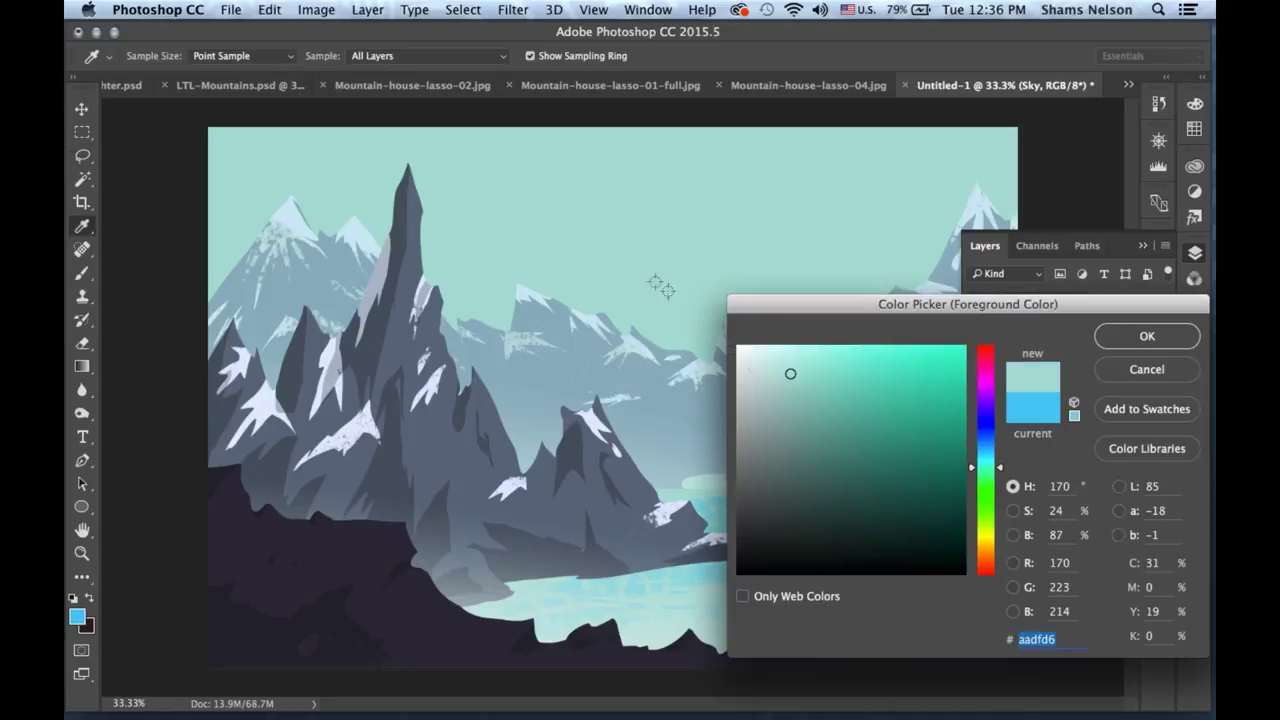
click(793, 444)
drag(998, 482, 998, 457)
mouse_move(782, 449)
mouse_down()
mouse_move(790, 428)
mouse_move(849, 443)
mouse_move(808, 449)
mouse_move(858, 404)
mouse_up()
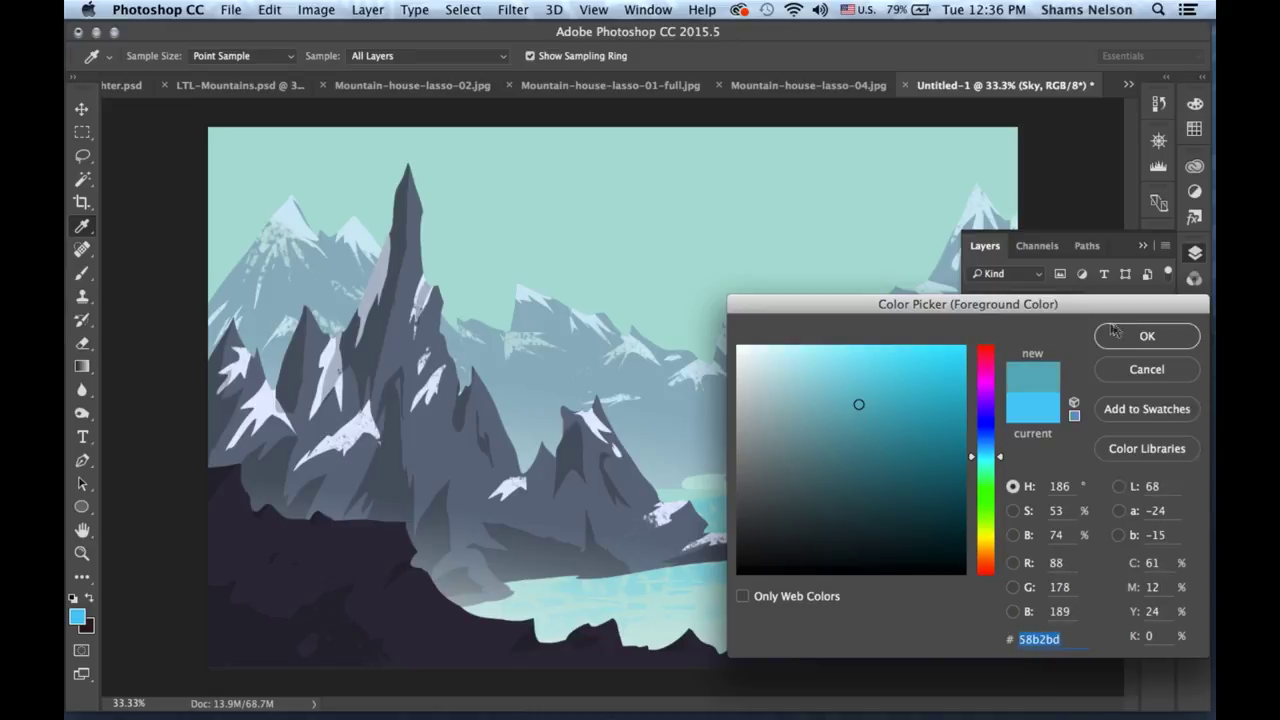
click(1113, 331)
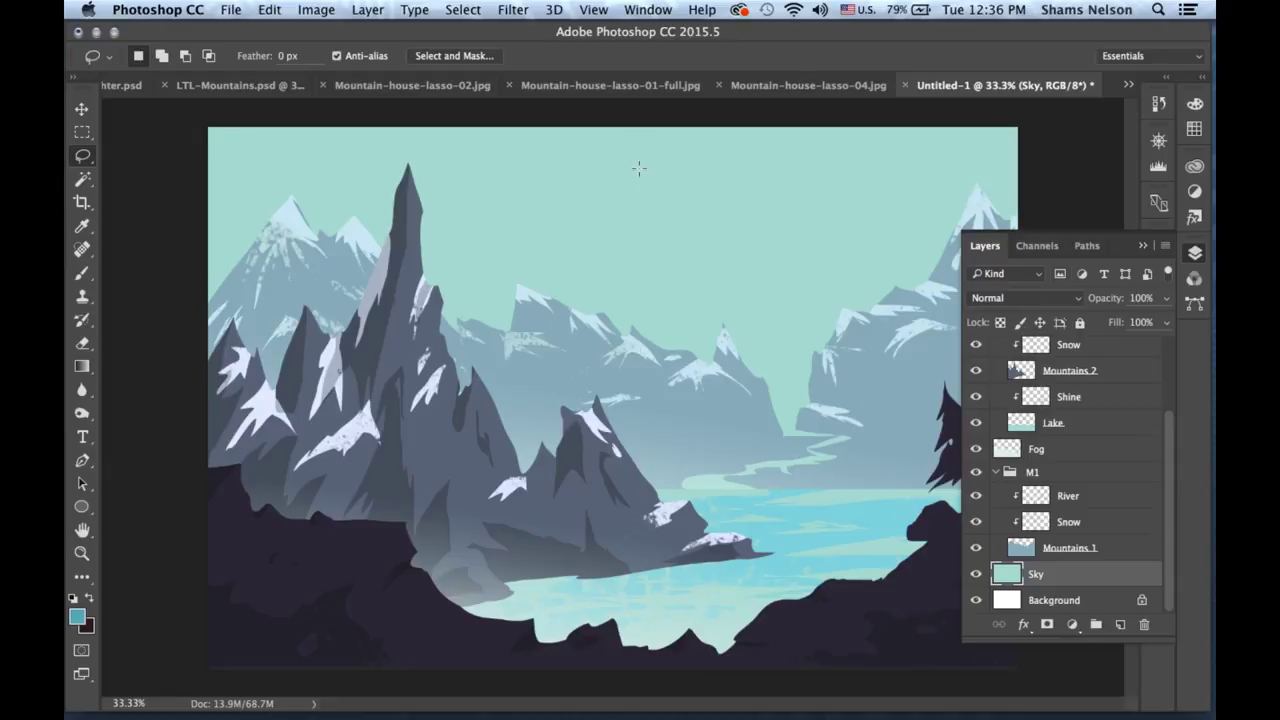
Try a short linear foreground-to-transparent gradient down the upper sky directly on the Sky layer.
click(82, 366)
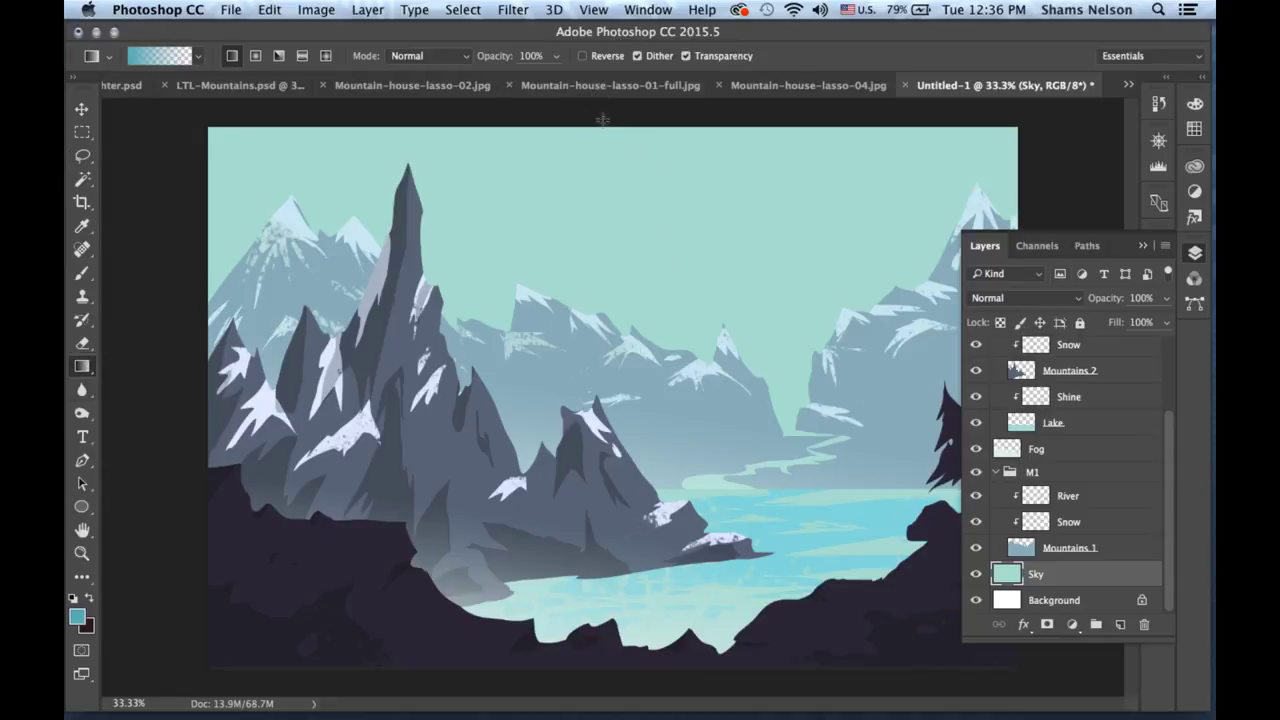
drag(614, 113, 616, 250)
key(super+z)
click(1143, 245)
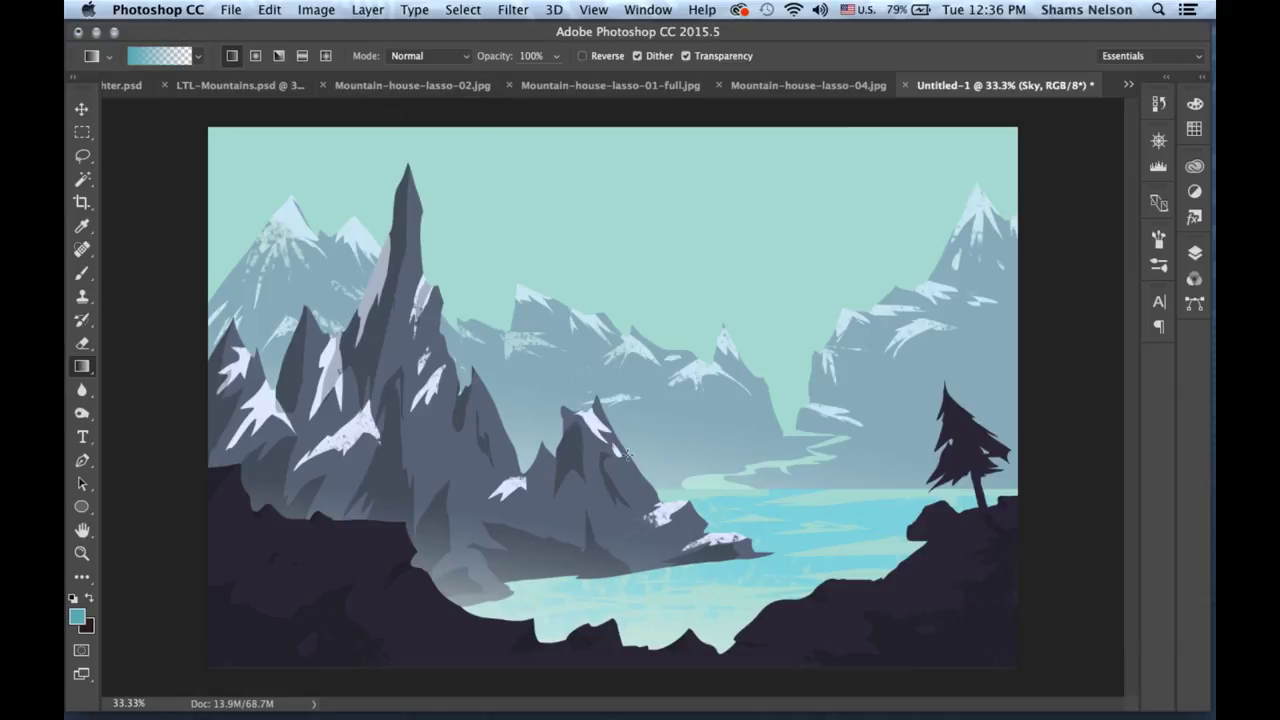
Try a long linear gradient on the Sky layer, starting well above the canvas edge for a softer teal fade.
key(super+plus)
scroll(627, 455, up, 5)
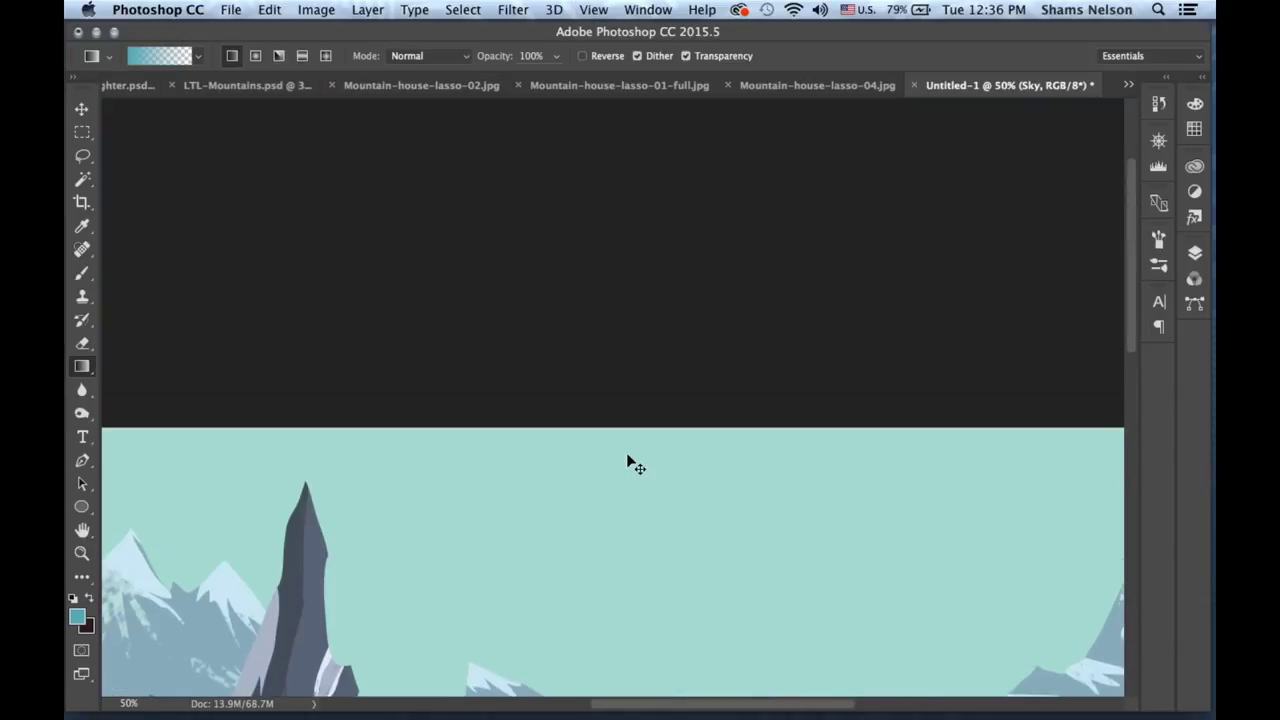
key(super+minus)
key(super+plus)
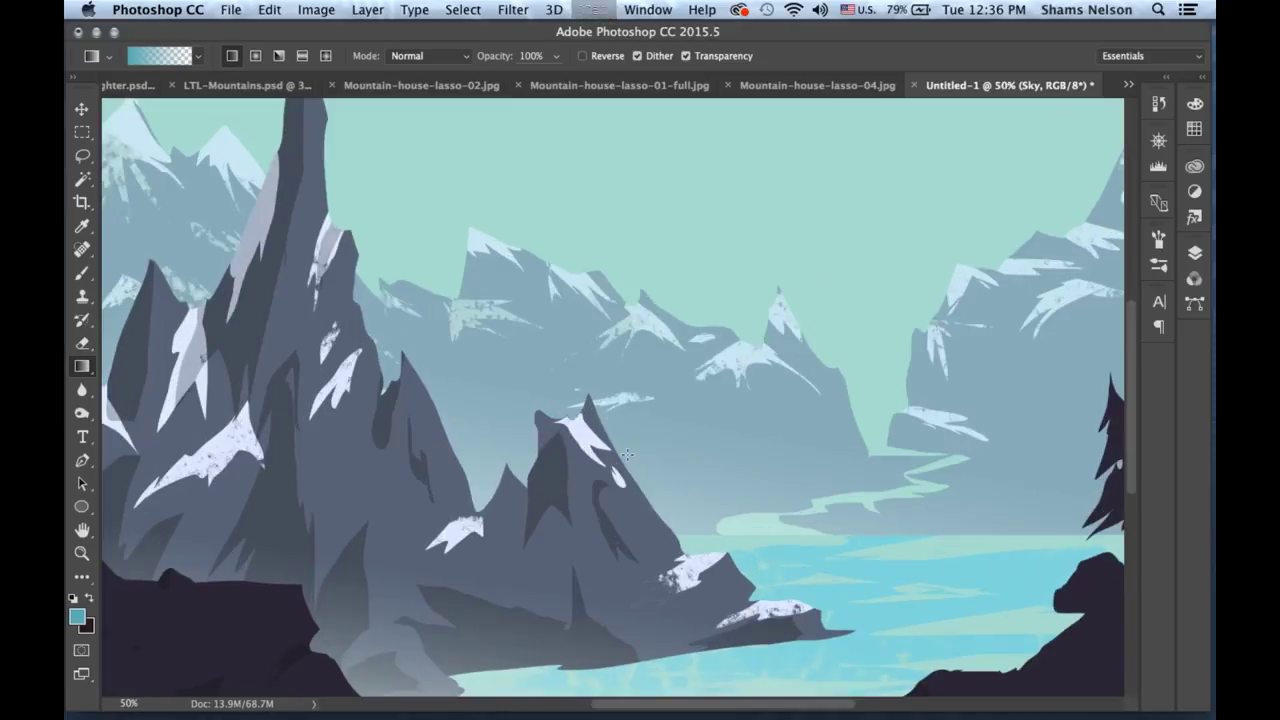
scroll(627, 455, up, 5)
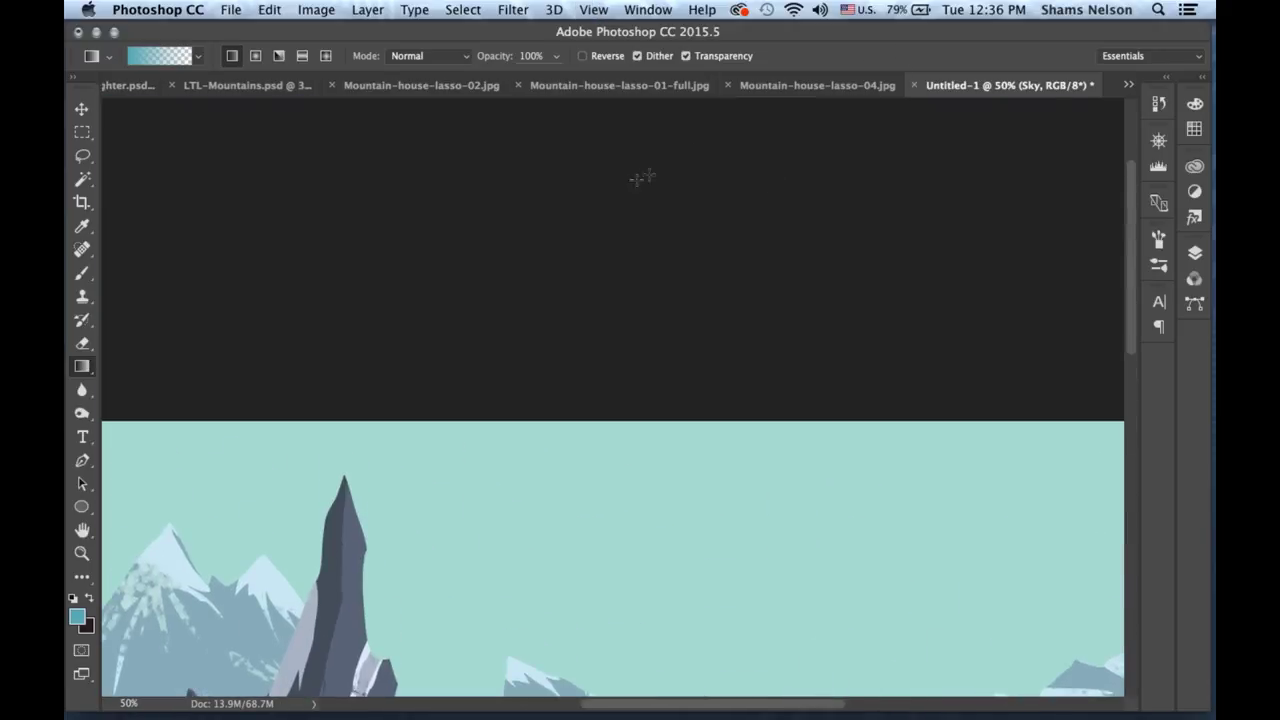
drag(567, 127, 590, 716)
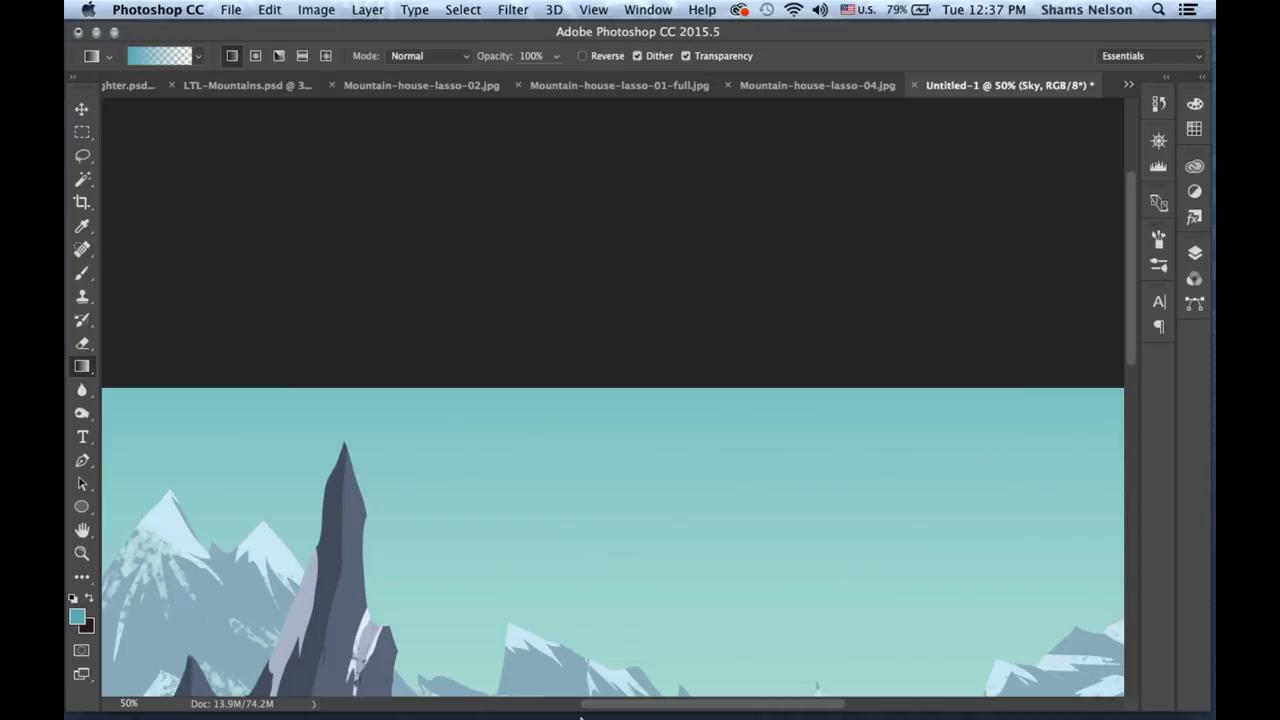
key(super+minus)
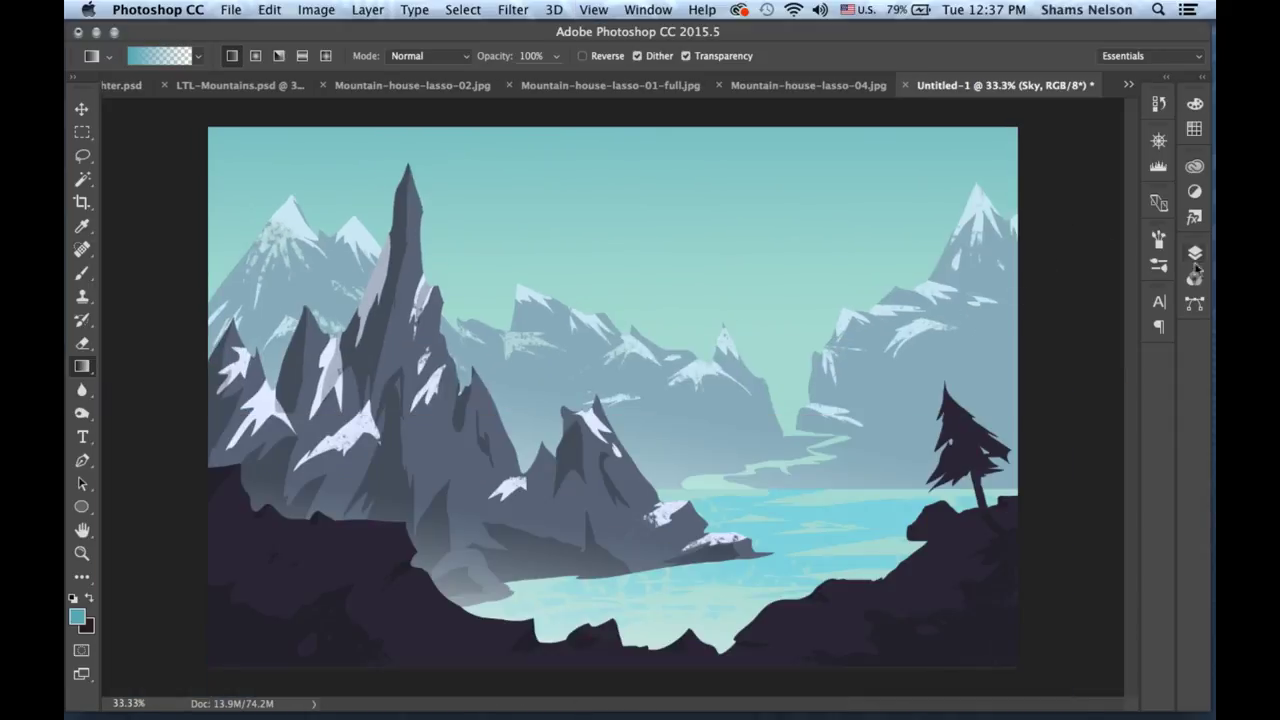
Add a new layer directly above Sky and name it GRadient Sky.
click(1194, 252)
click(1163, 298)
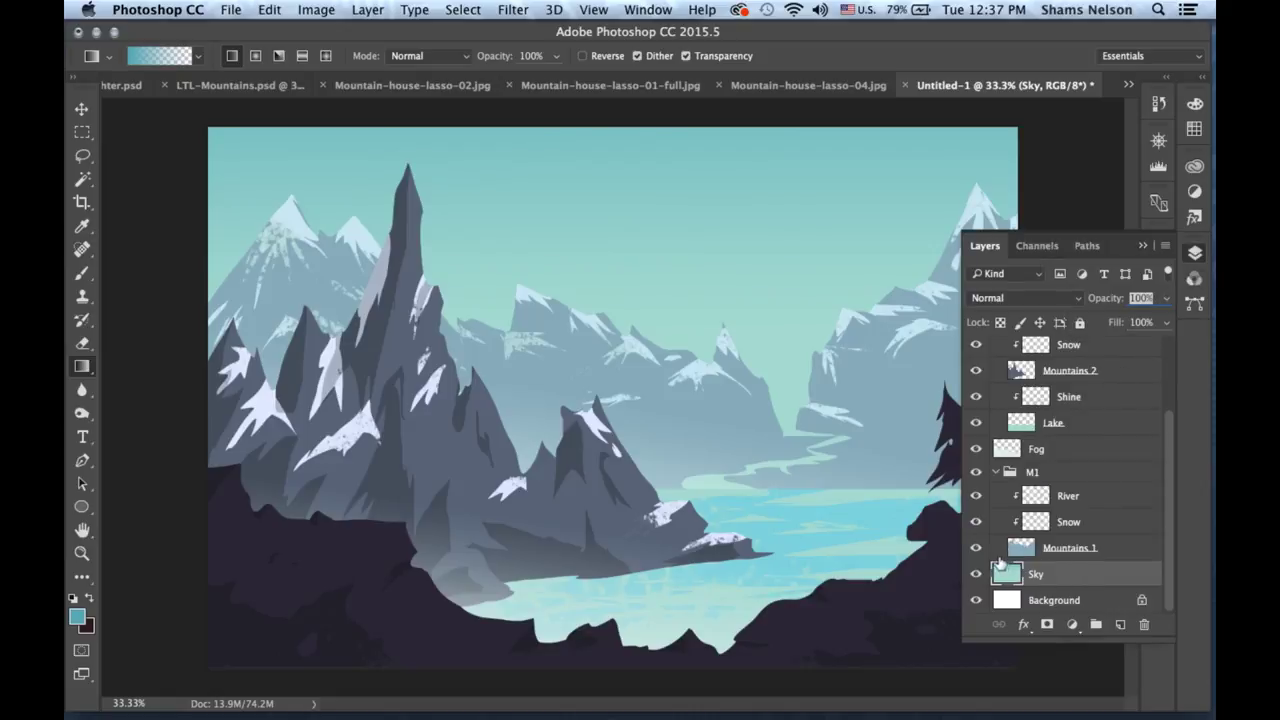
click(1120, 624)
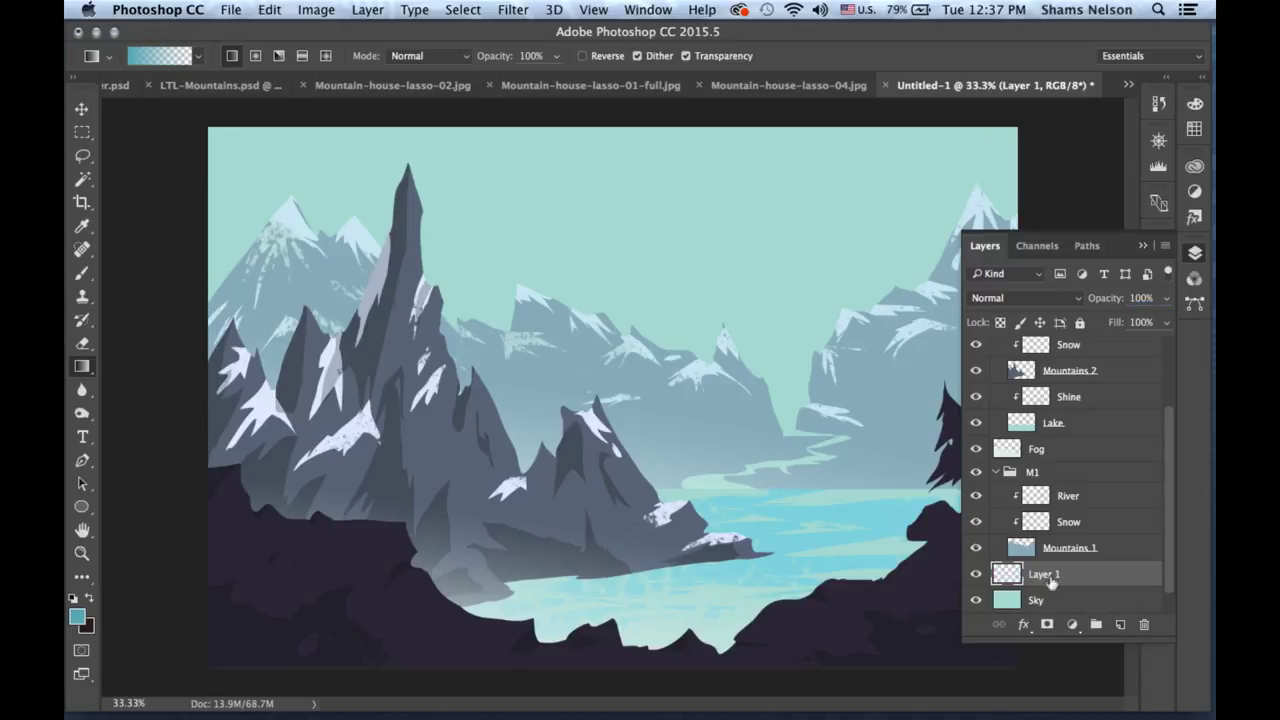
double_click(1044, 575)
text(GRadient Sky)
key(Return)
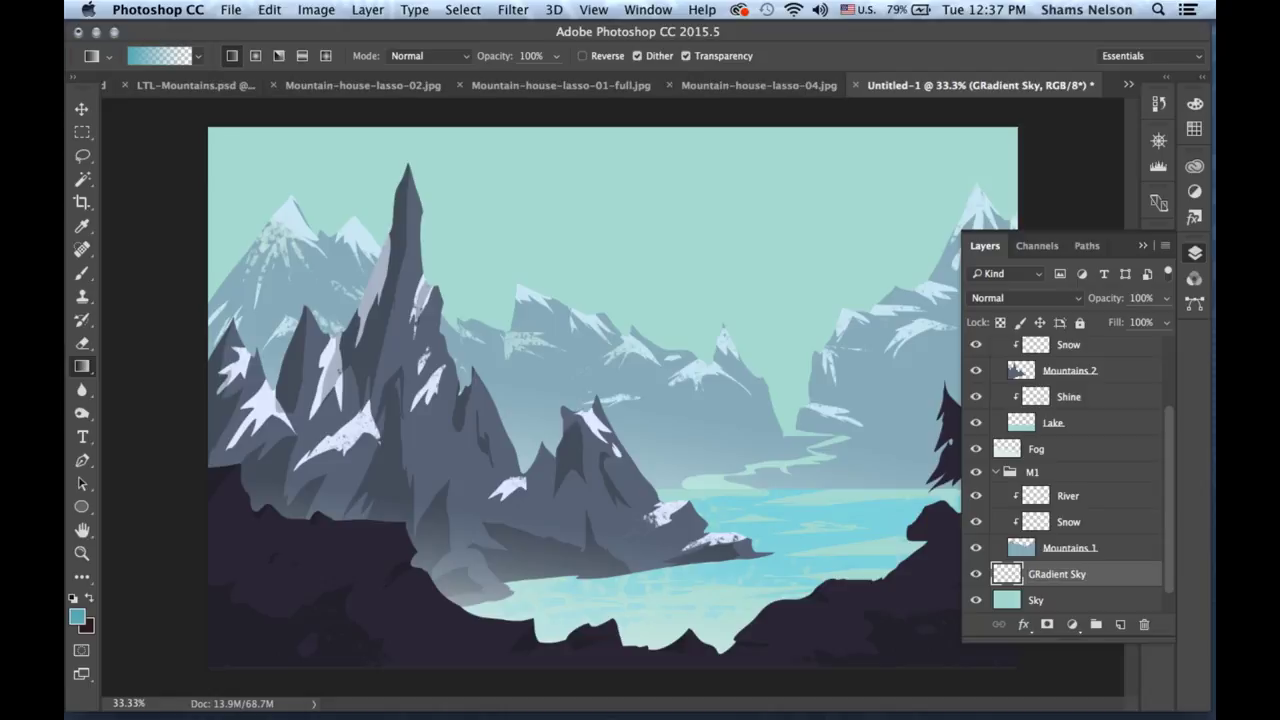
Correct the new layer's name to Gradient Sky and clip it to the Sky layer.
double_click(1040, 574)
click(1034, 574)
key(Delete)
text(r)
key(Return)
right_click(1058, 578)
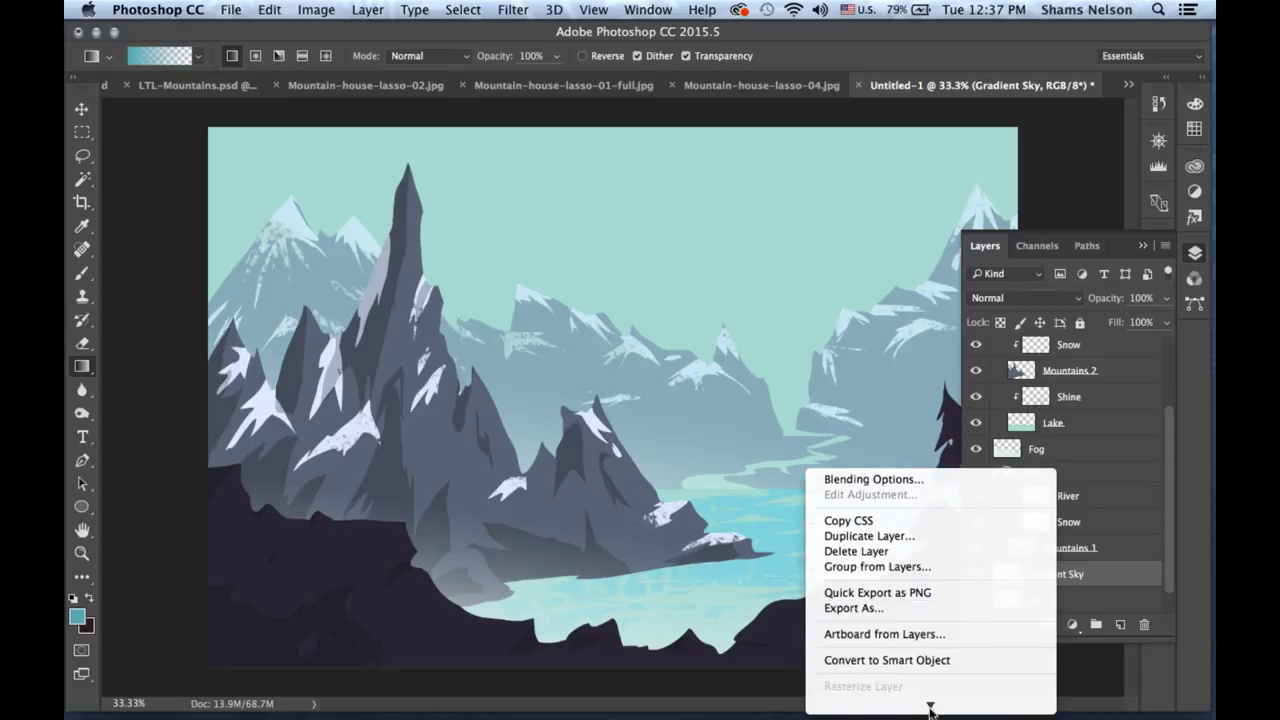
click(921, 636)
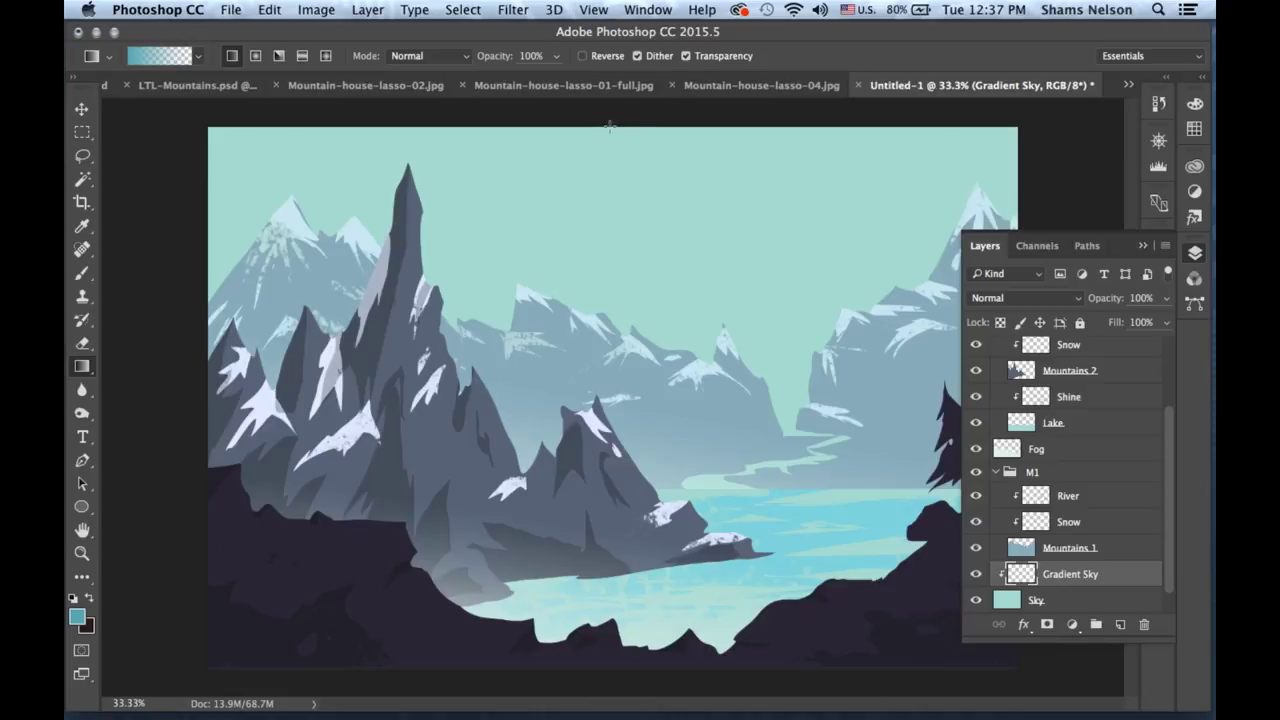
Try several vertical teal-to-transparent gradients of different lengths across the sky on the Gradient Sky layer.
drag(610, 127, 638, 251)
key(ctrl+z)
drag(598, 108, 590, 317)
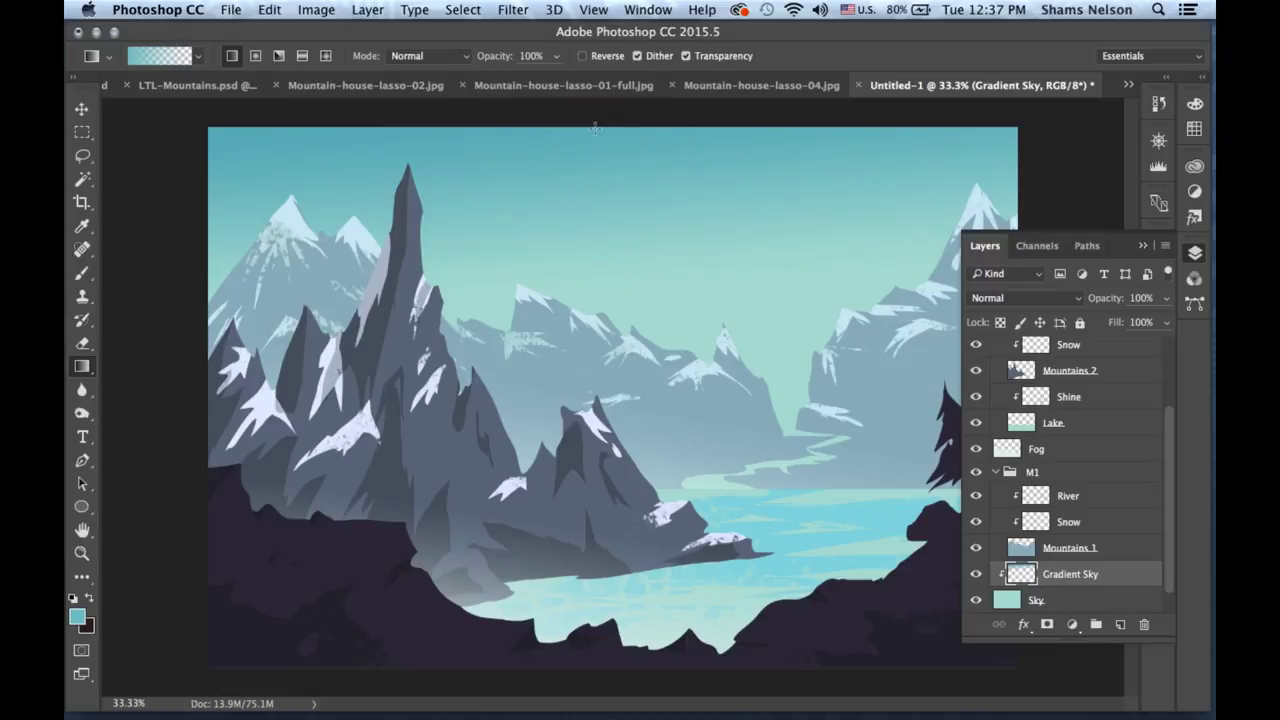
key(ctrl+z)
drag(601, 117, 600, 282)
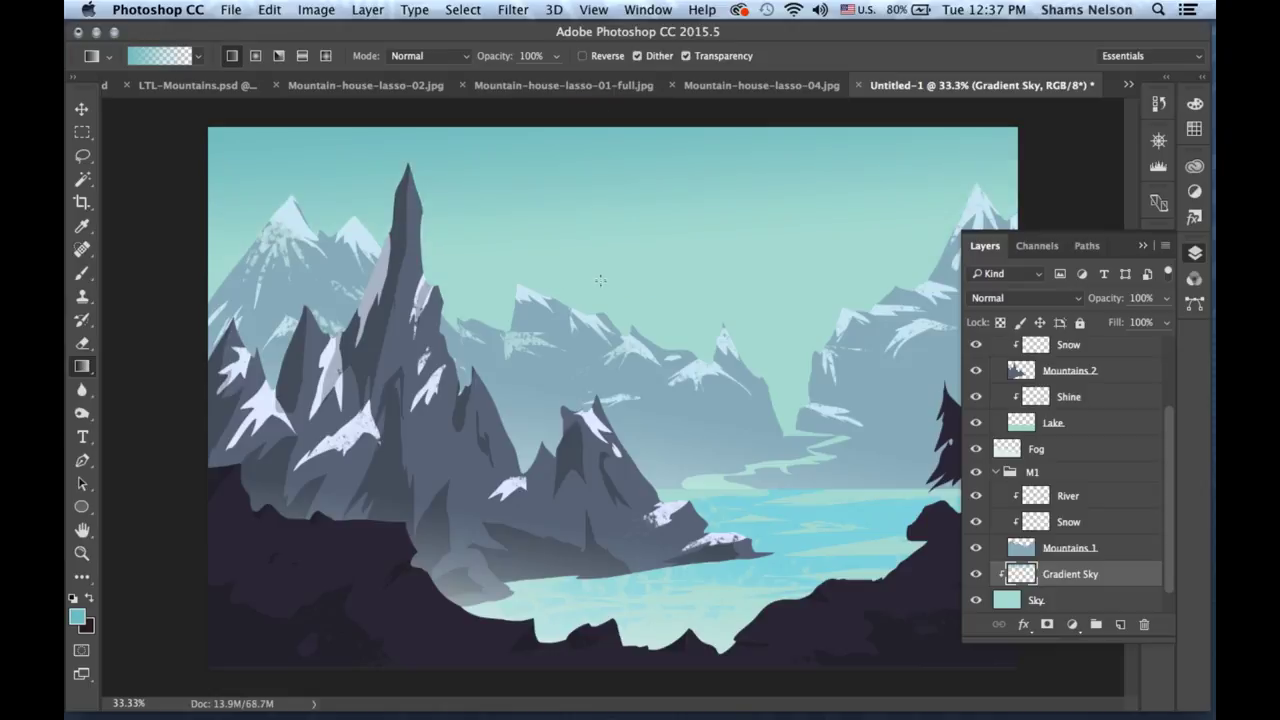
key(ctrl+z)
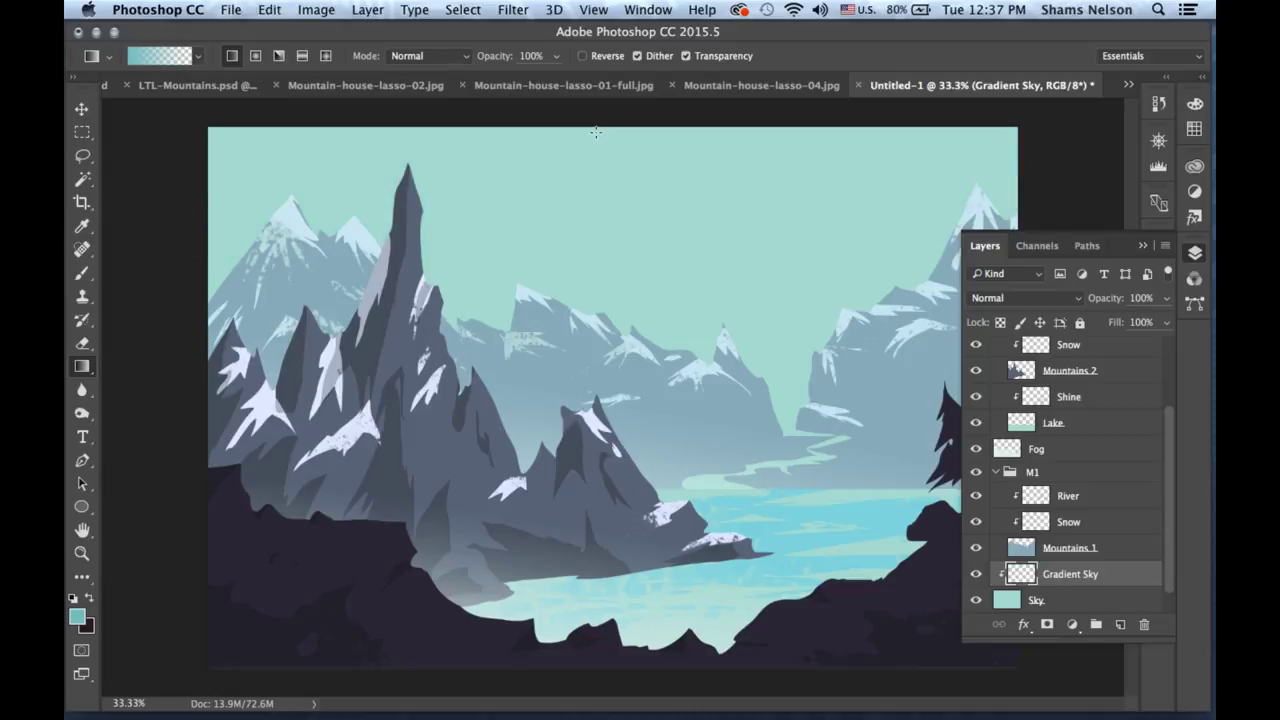
drag(602, 120, 606, 286)
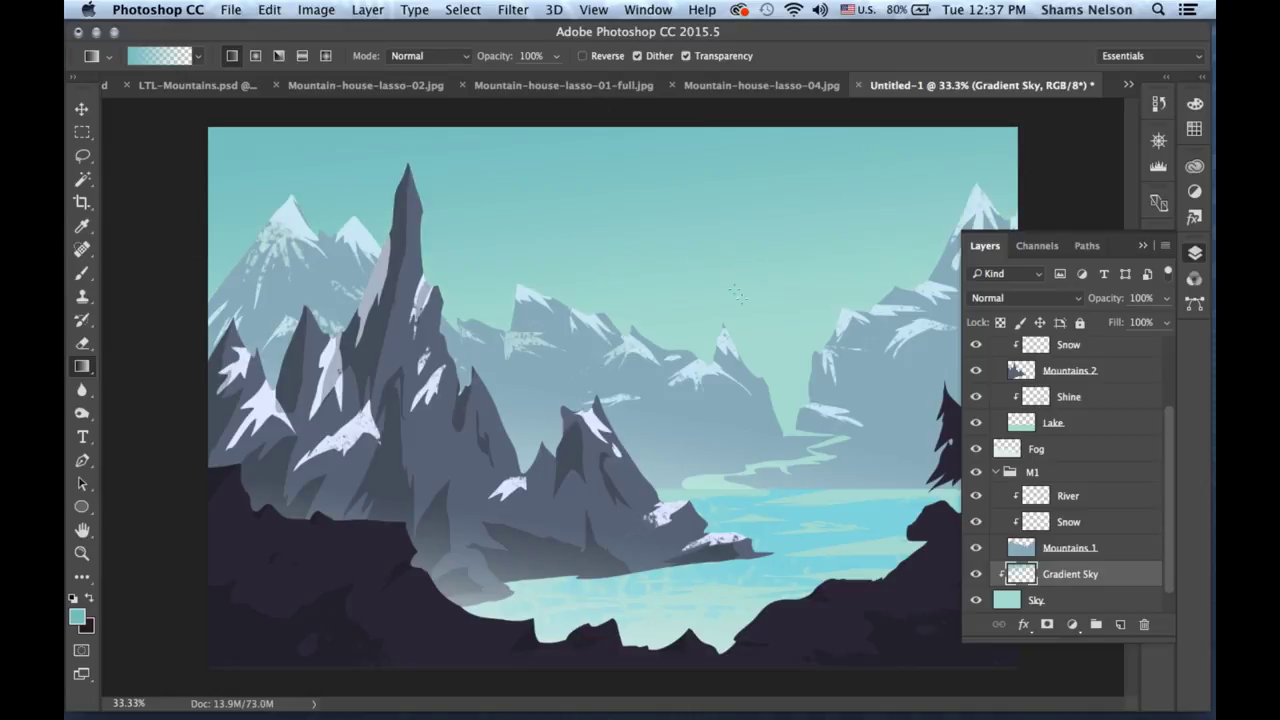
key(super+z)
Apply a teal-to-transparent linear gradient on Gradient Sky, running from just above the canvas down to the mid-distance mountains.
key(super+minus)
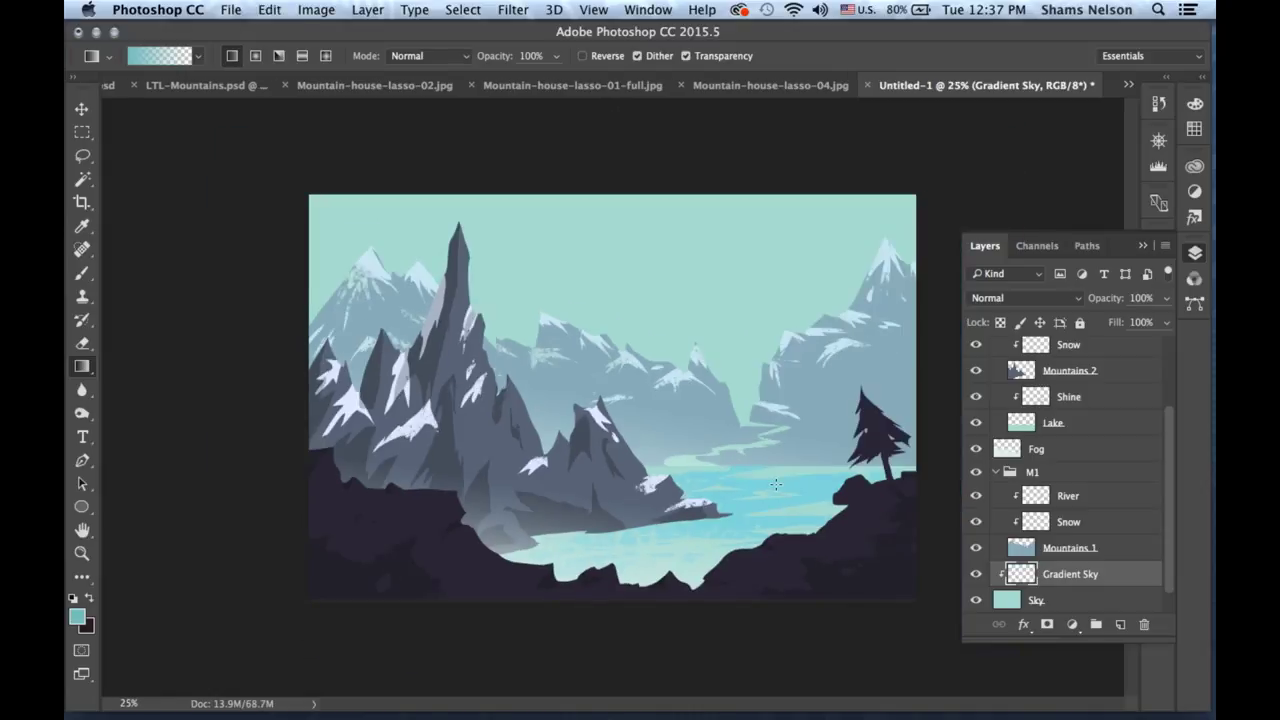
drag(599, 128, 623, 281)
key(super+z)
drag(576, 168, 606, 395)
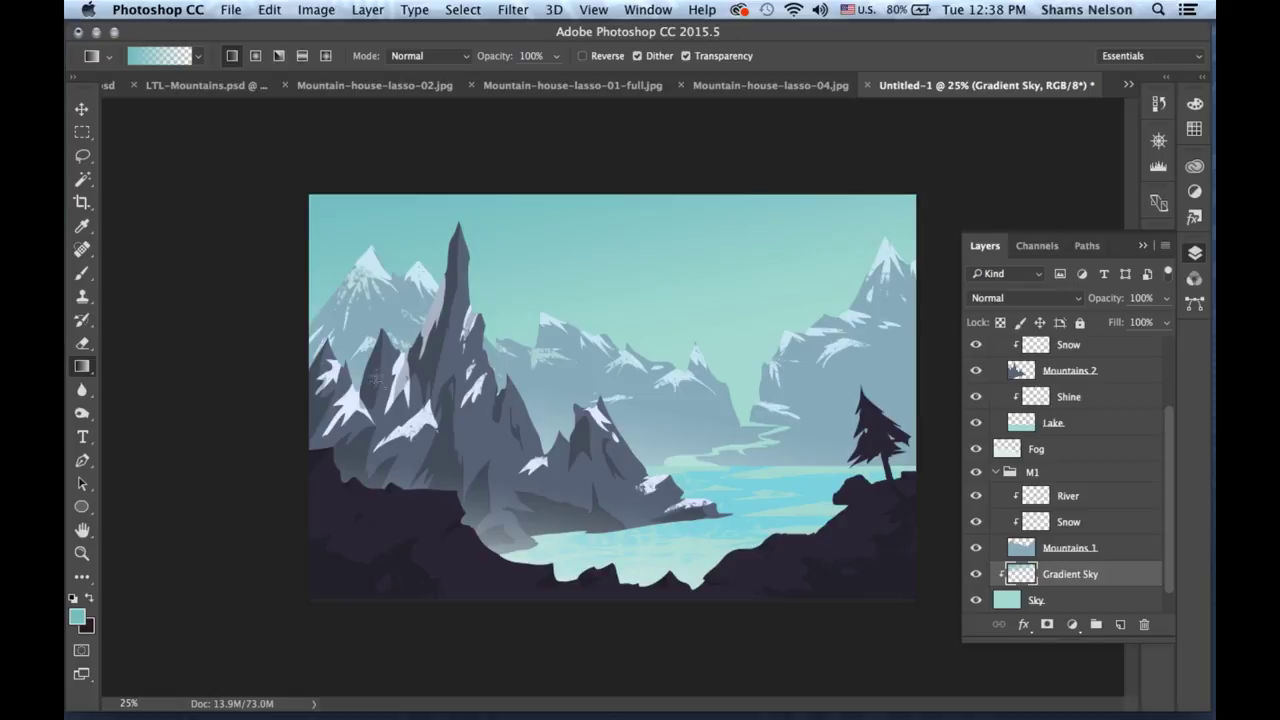
drag(514, 129, 607, 430)
key(super+z)
Lower the Gradient Sky layer's opacity to 73%.
click(1166, 298)
drag(1164, 322, 1144, 322)
click(1154, 295)
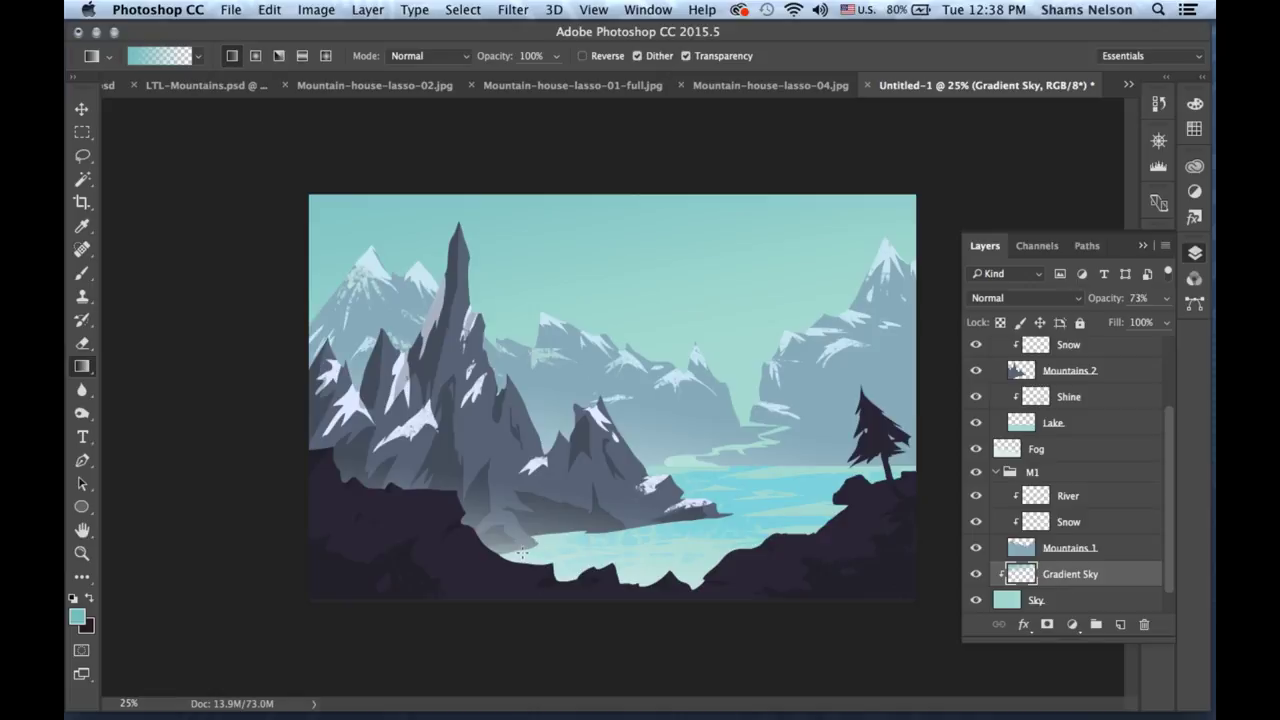
Collapse the M2 and M1 groups and add a new group named Everything above FG.
scroll(1178, 453, up, 5)
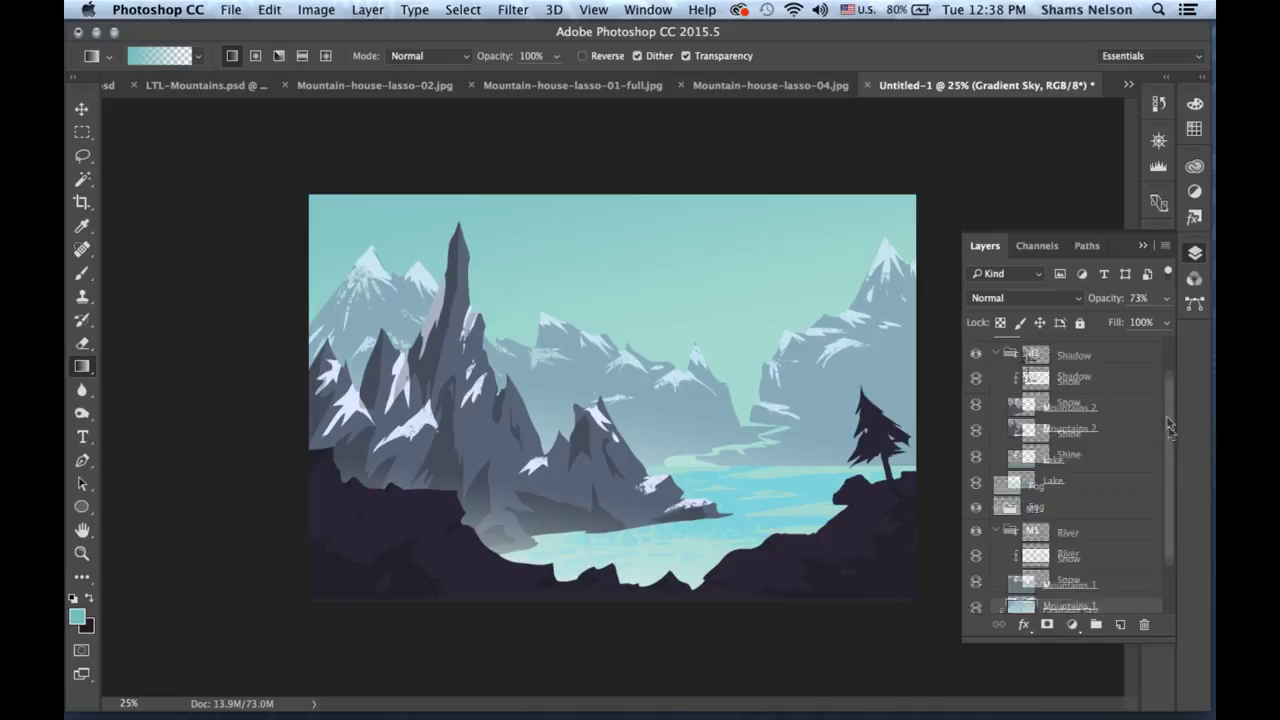
click(995, 394)
click(996, 440)
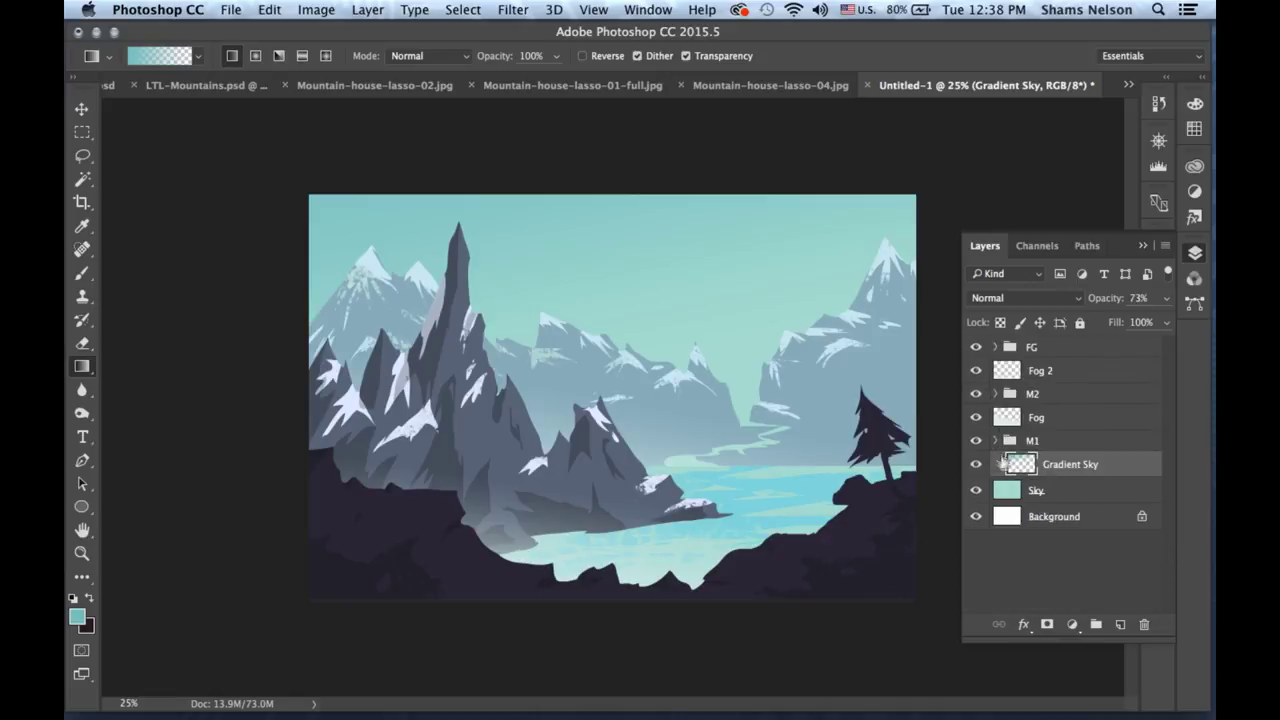
click(1066, 350)
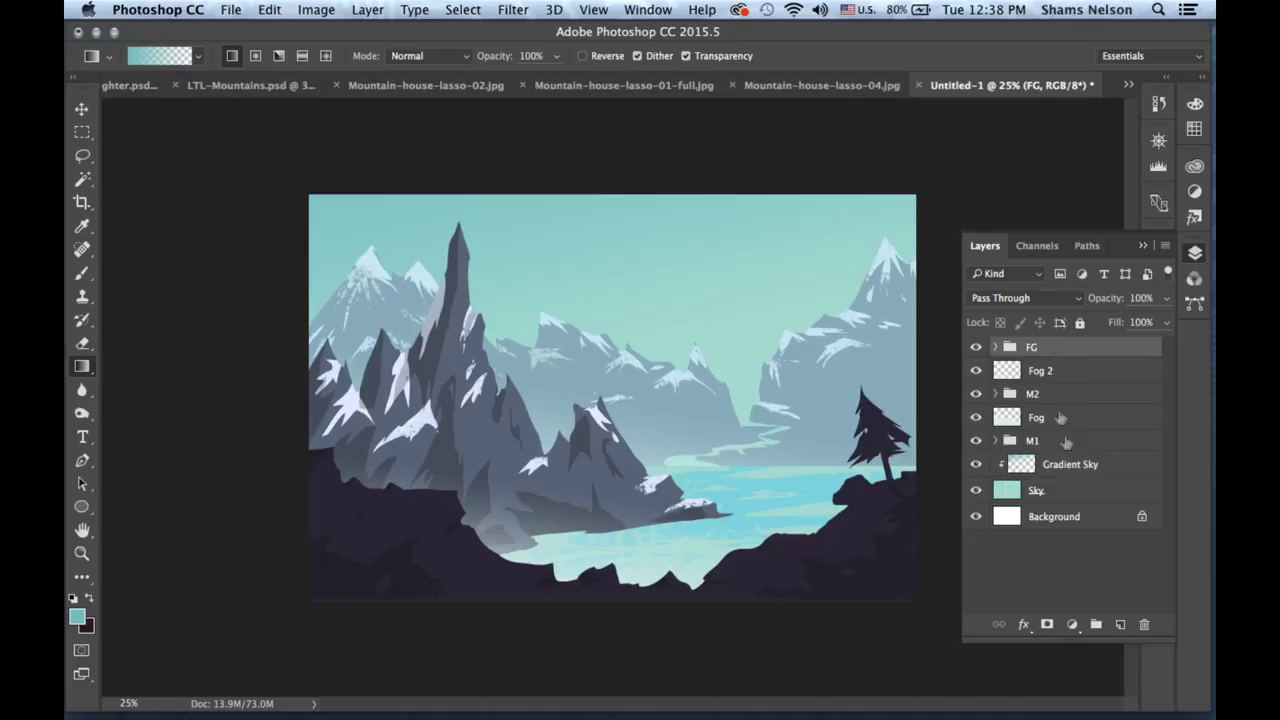
click(1096, 624)
double_click(1040, 347)
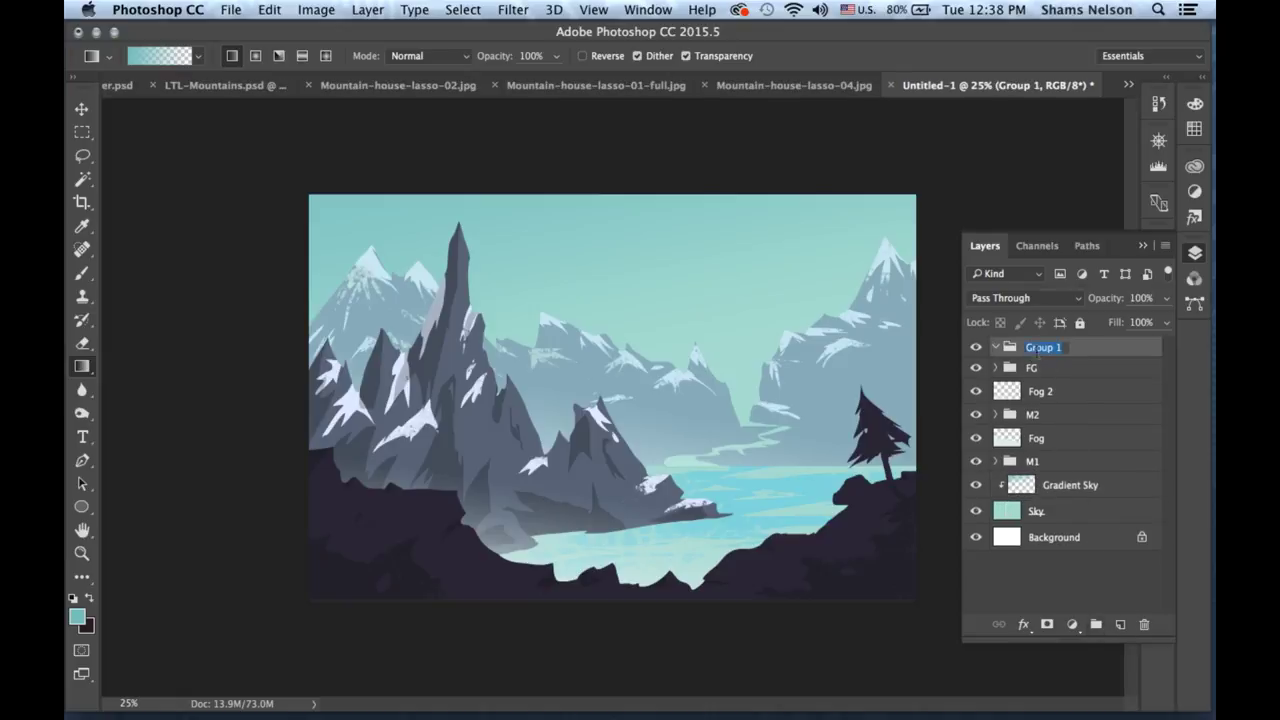
text(Everything)
key(Return)
Move all layers and groups from FG down to Sky into the Everything group.
click(1058, 368)
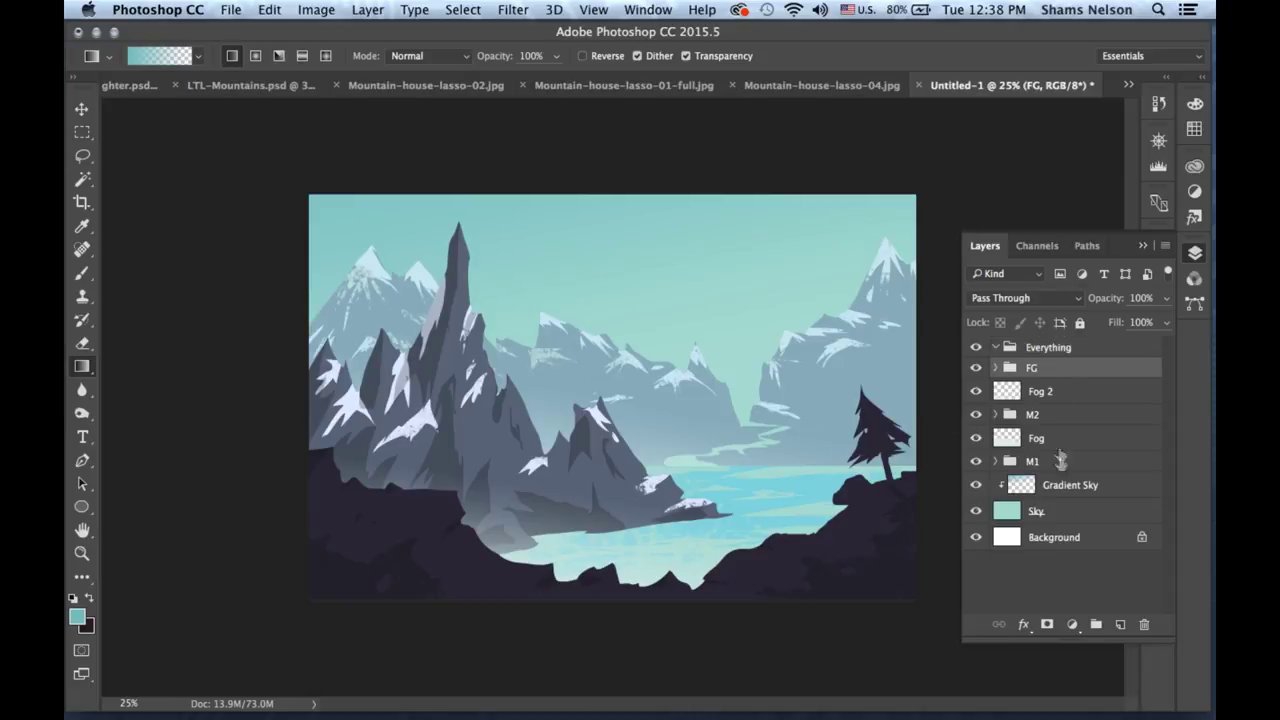
shift+click(1068, 511)
drag(1068, 511, 1020, 350)
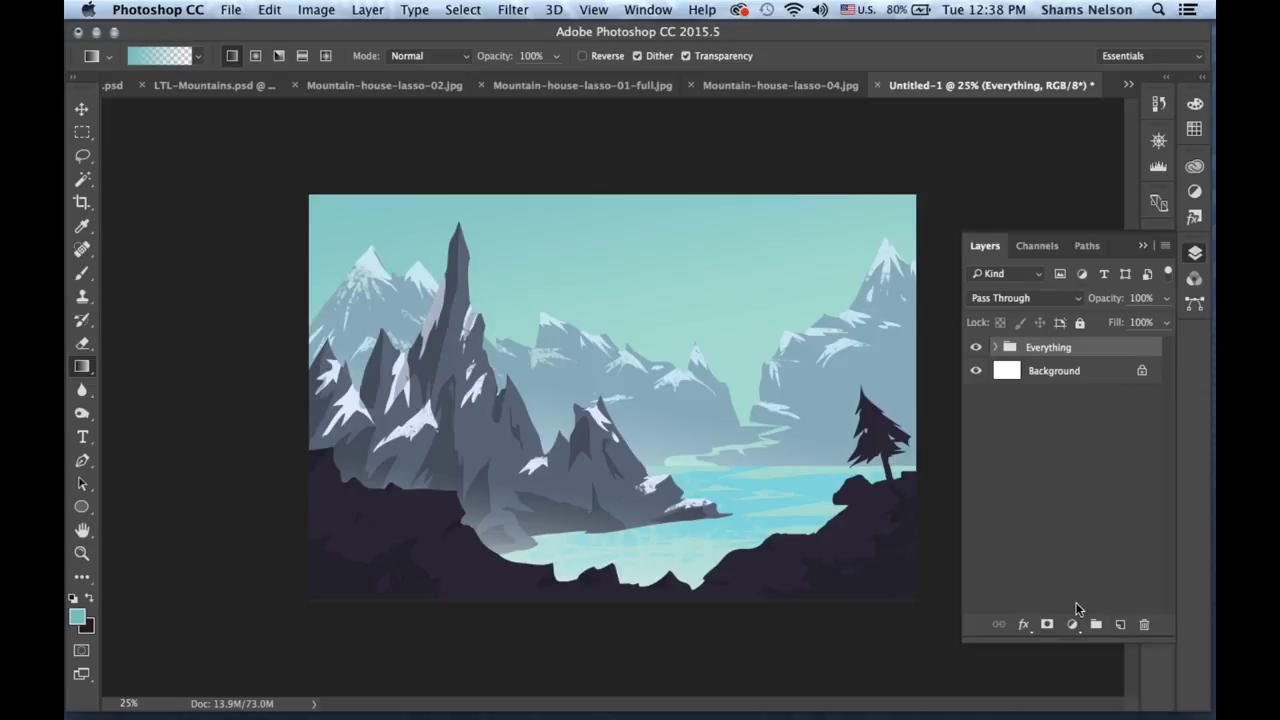
Add a Hue/Saturation adjustment layer above the Everything group, using the previous layer as its clipping mask.
click(368, 9)
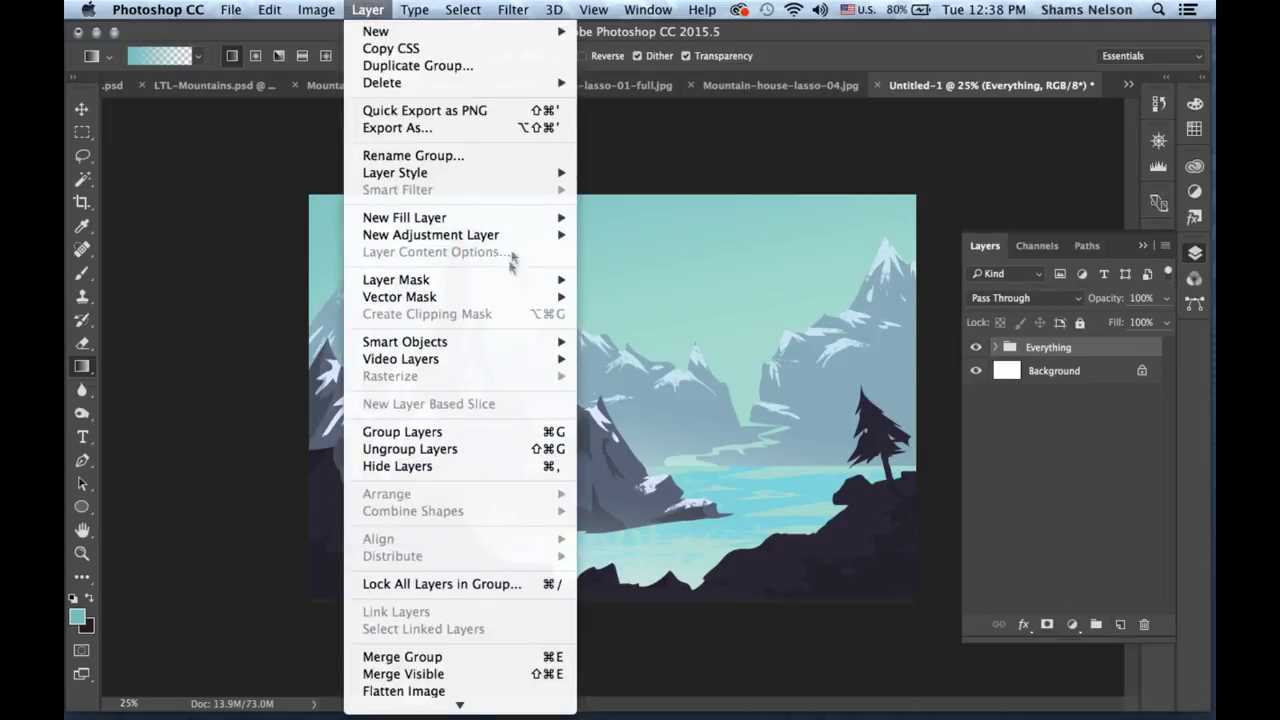
mouse_move(530, 236)
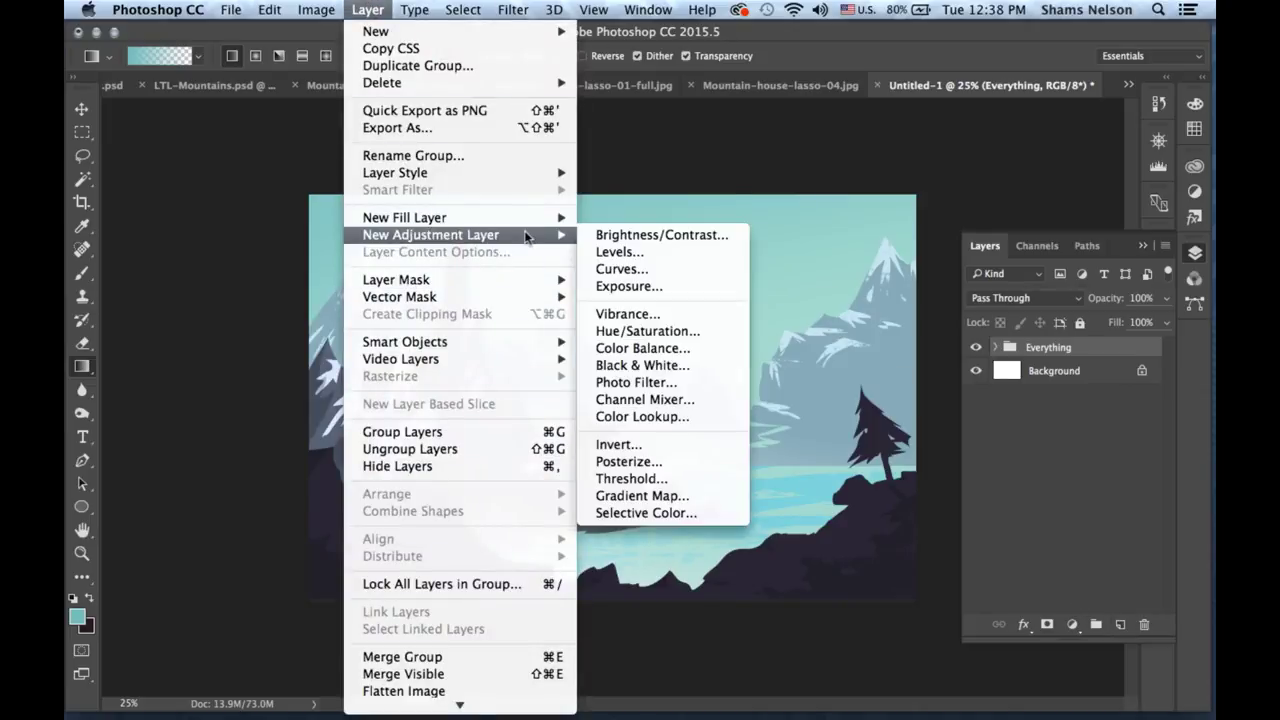
alt+click(667, 336)
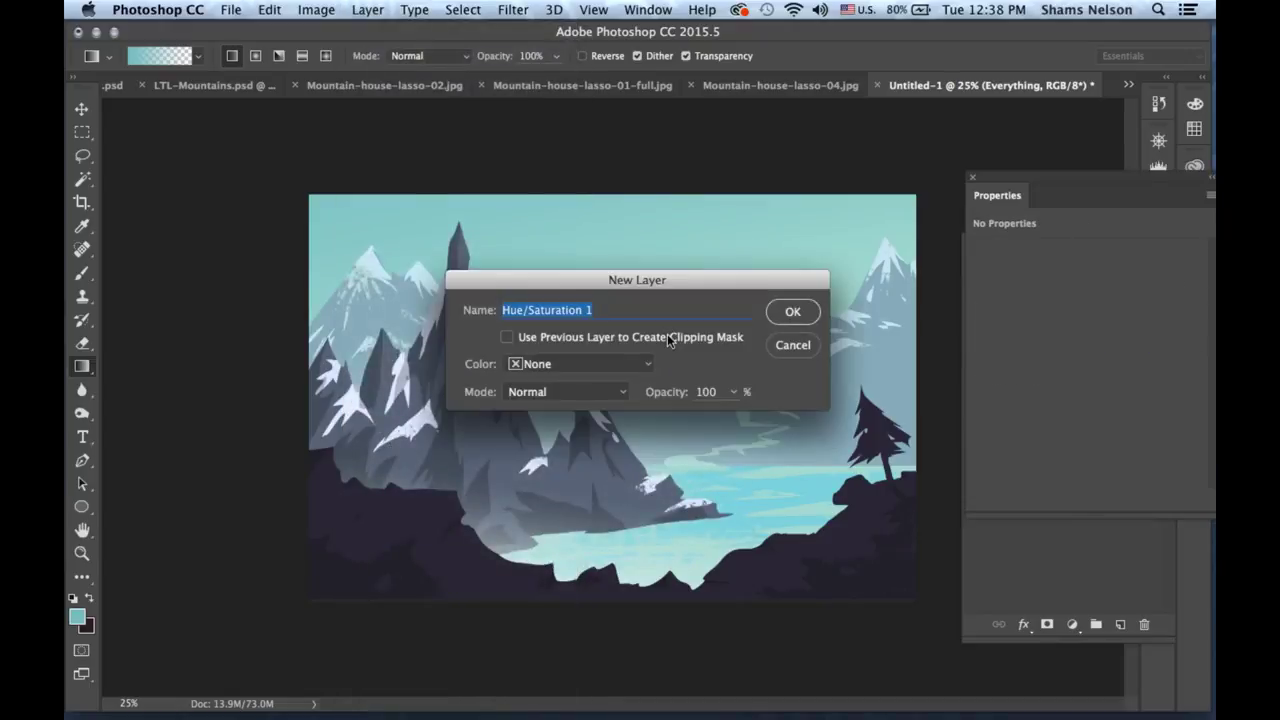
click(507, 338)
click(808, 310)
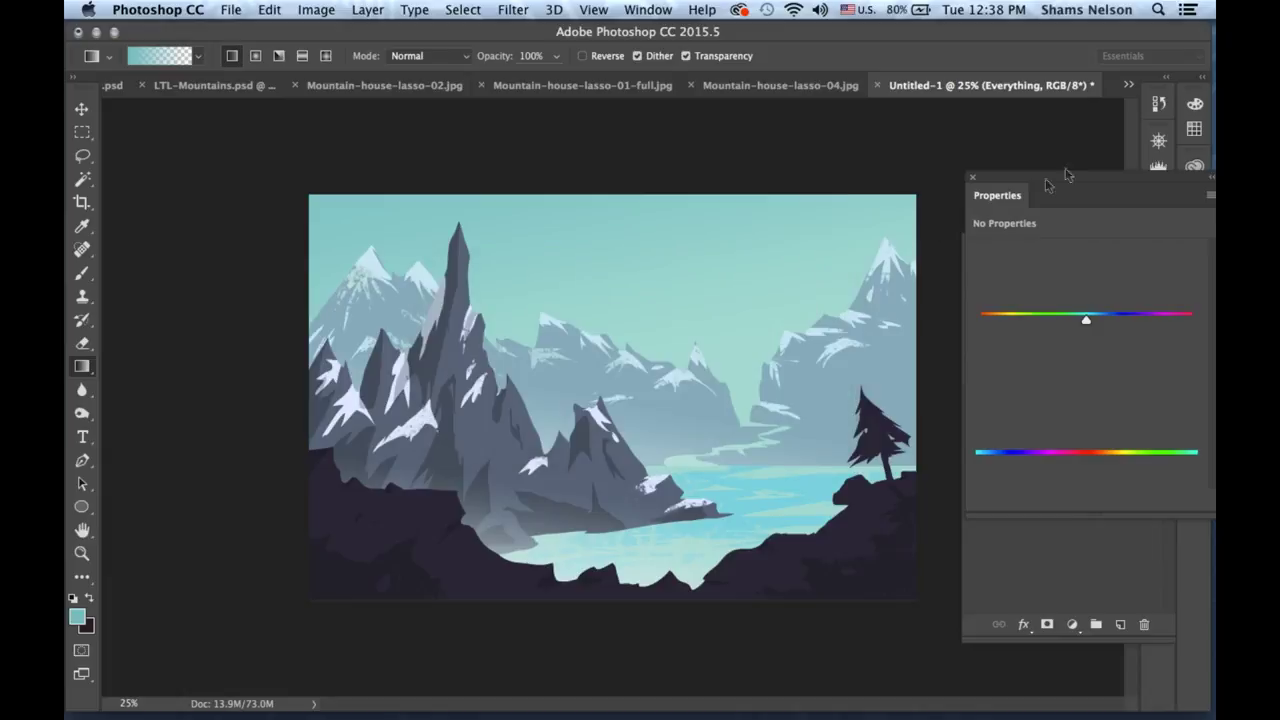
click(1041, 555)
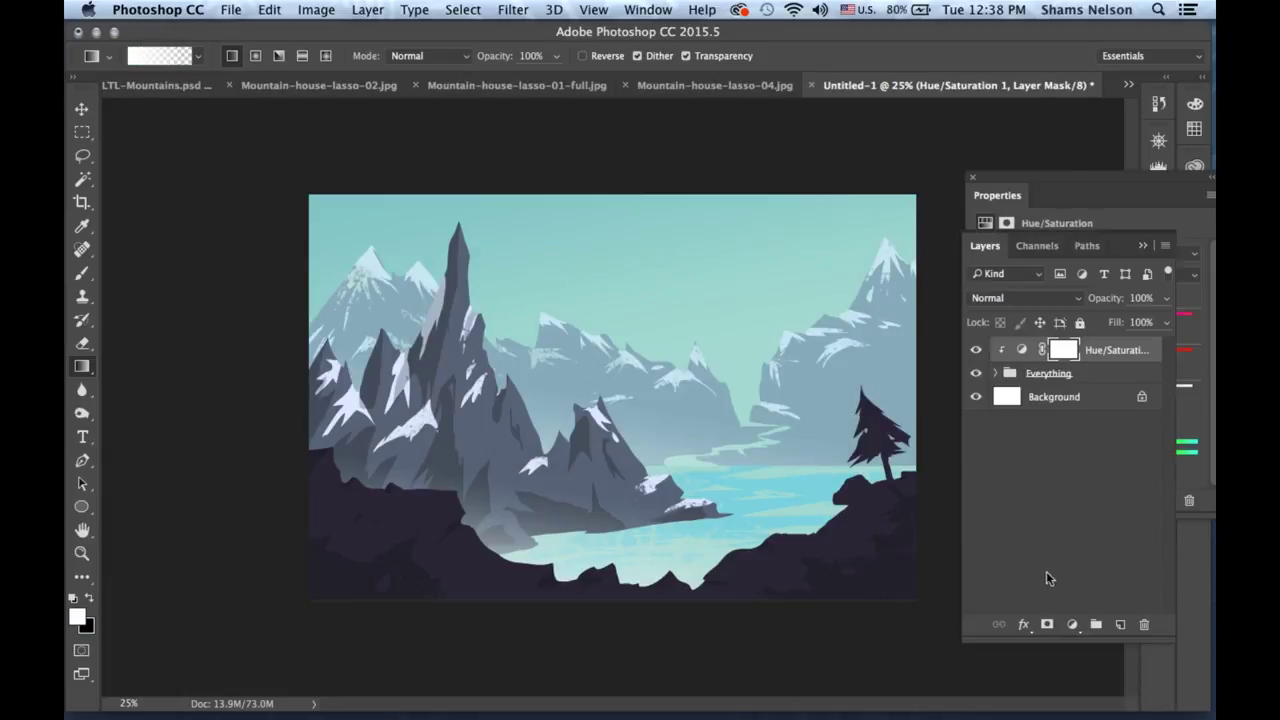
click(1037, 464)
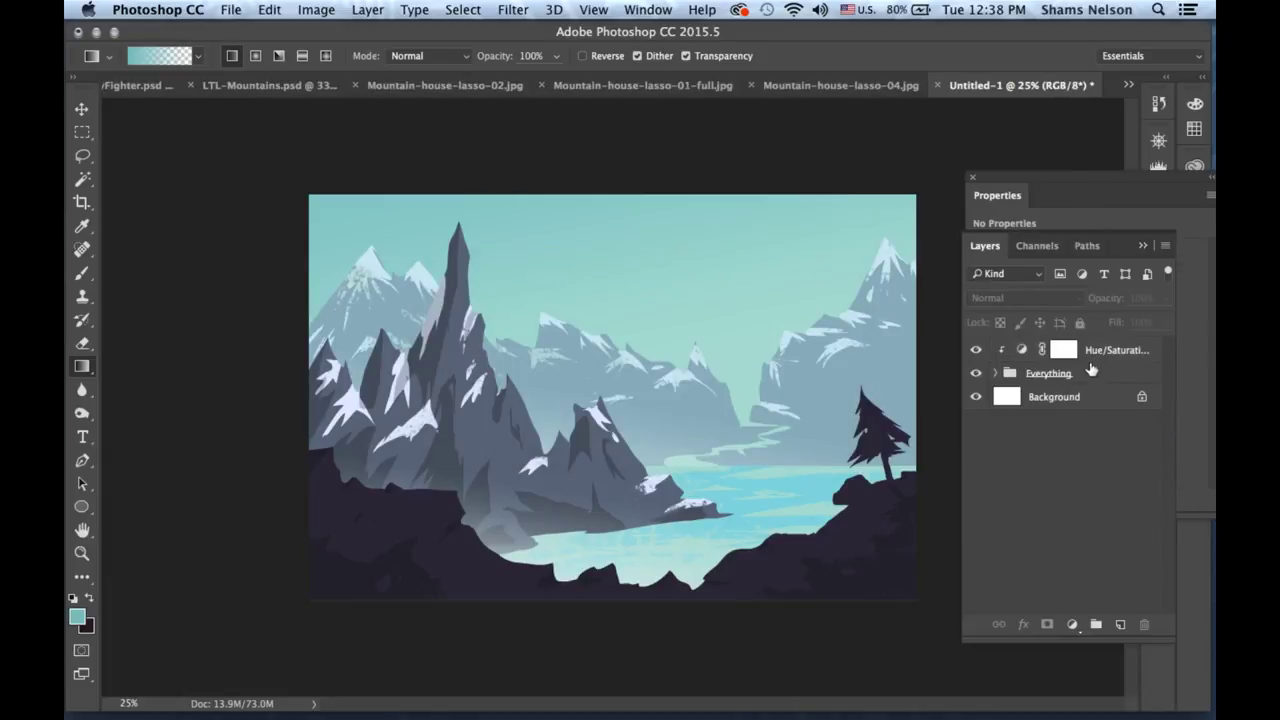
key(F7)
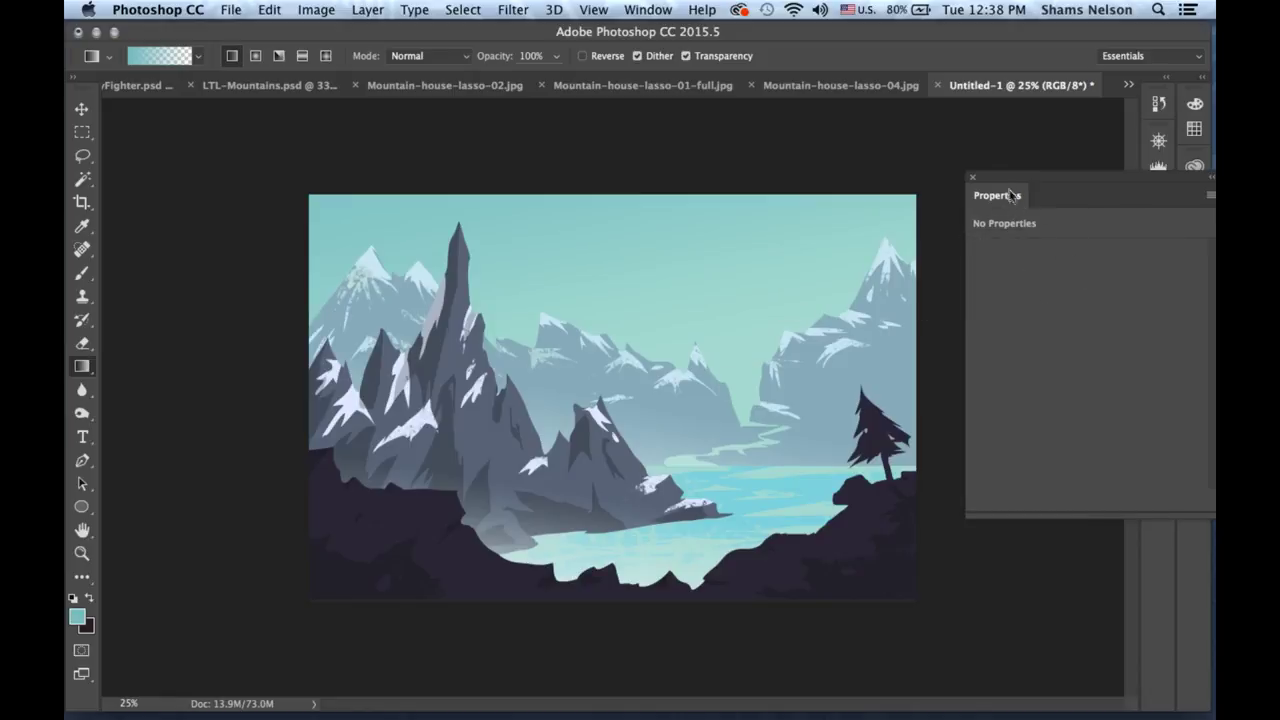
drag(1031, 182, 1031, 316)
click(990, 311)
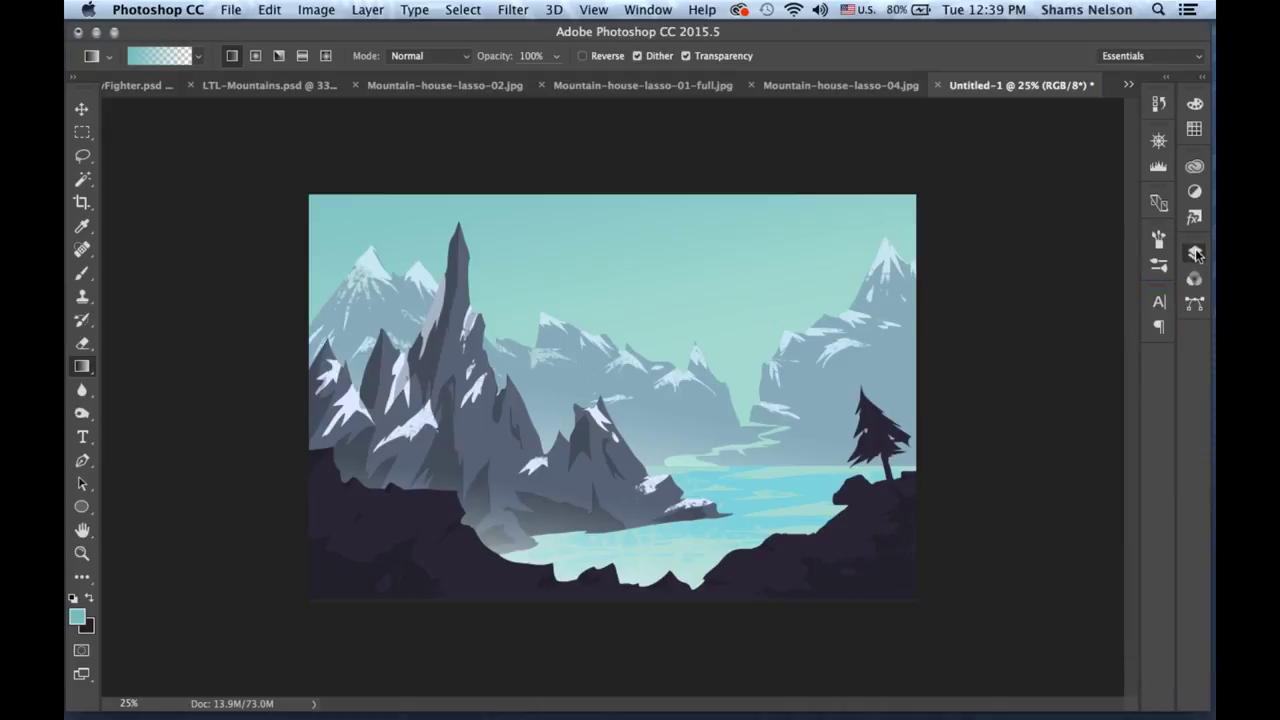
click(1194, 252)
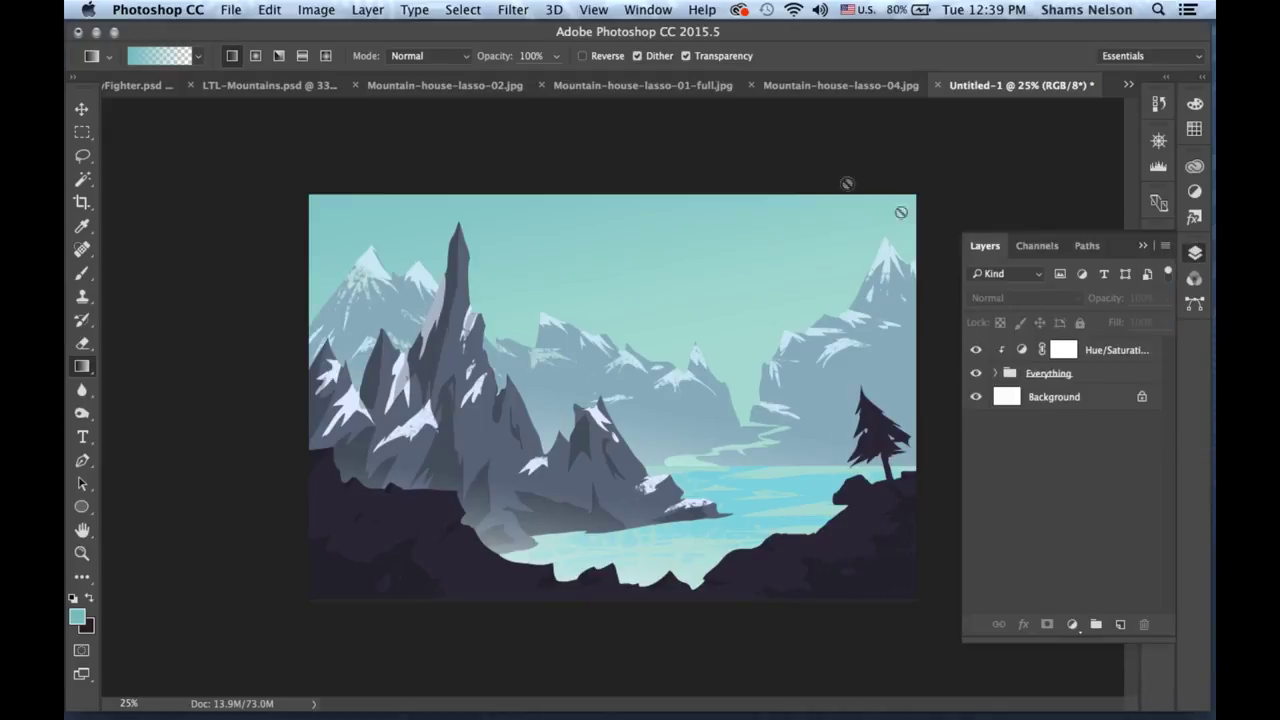
click(596, 9)
mouse_move(702, 9)
click(755, 459)
click(1062, 350)
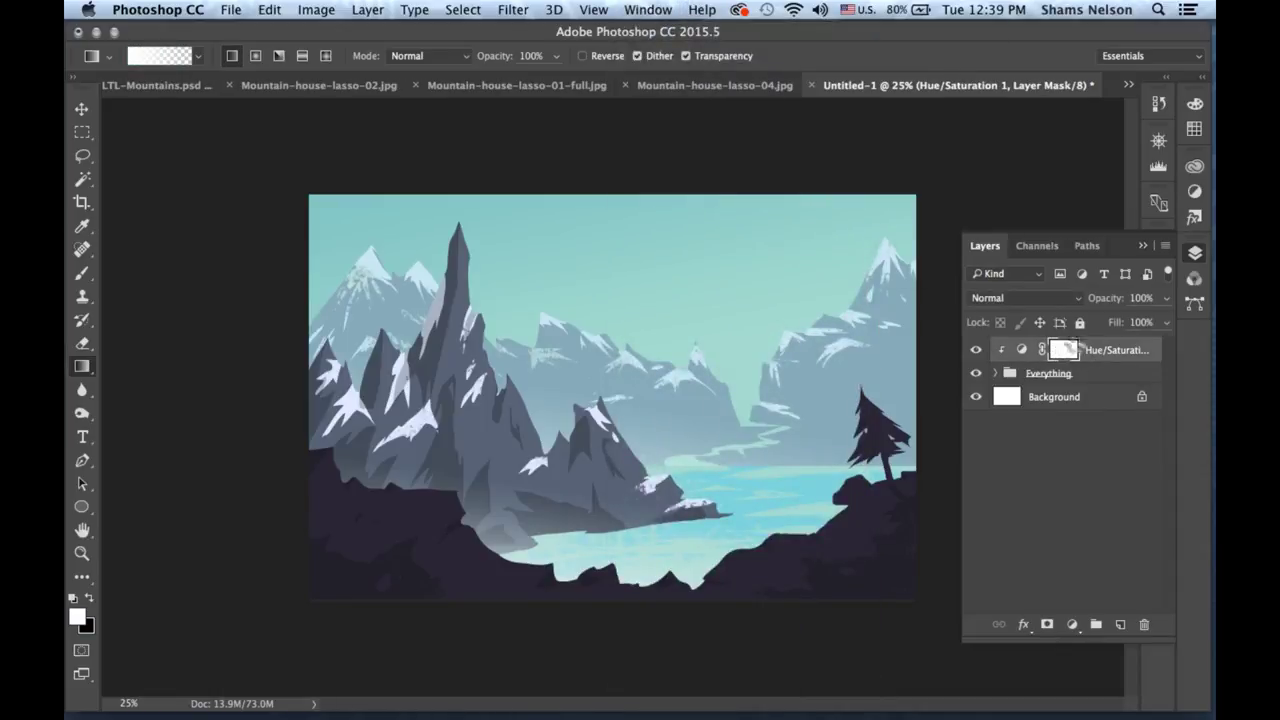
double_click(1062, 350)
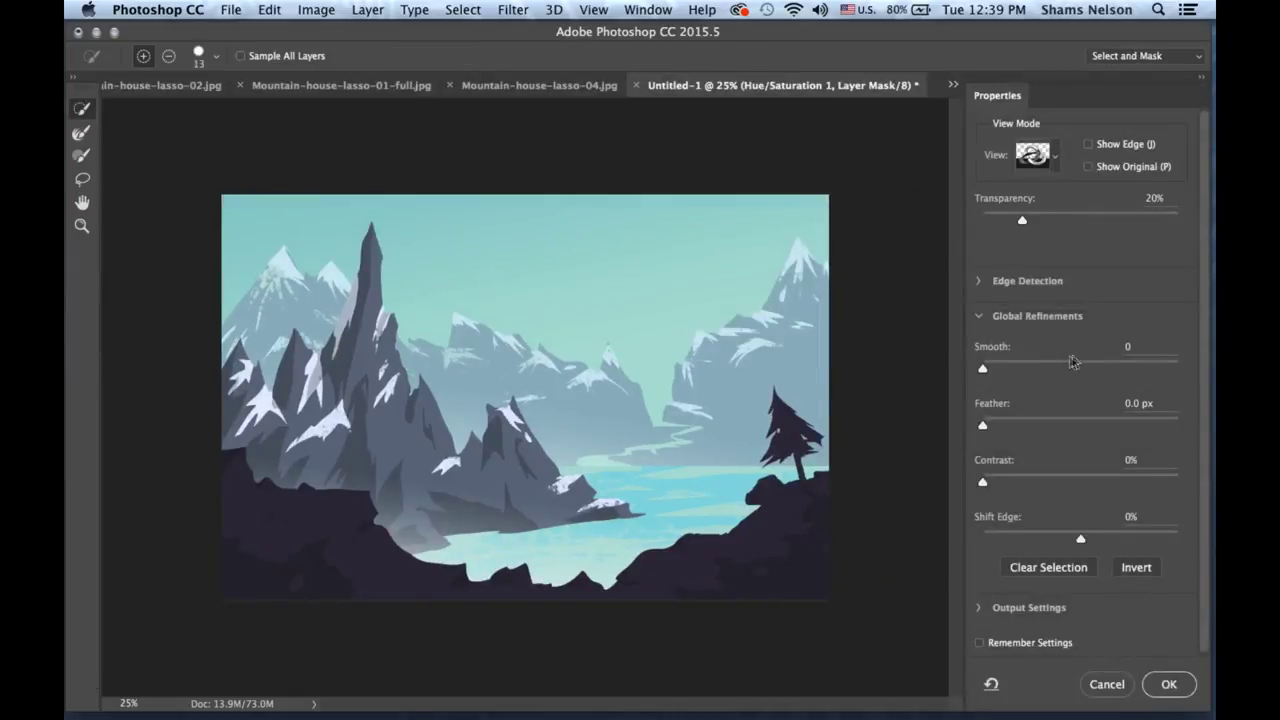
click(1108, 686)
Set the Hue/Saturation adjustment layer's Hue to +24 and Saturation to +27.
double_click(1021, 349)
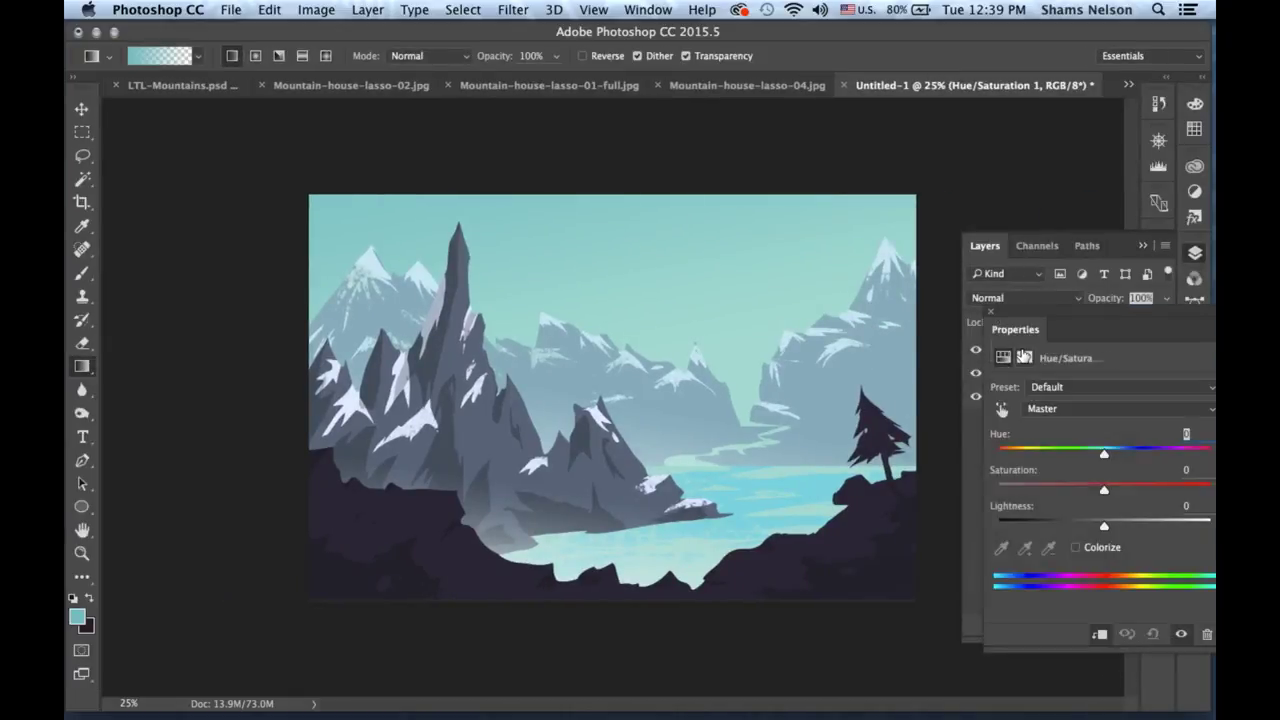
drag(1050, 322, 1043, 312)
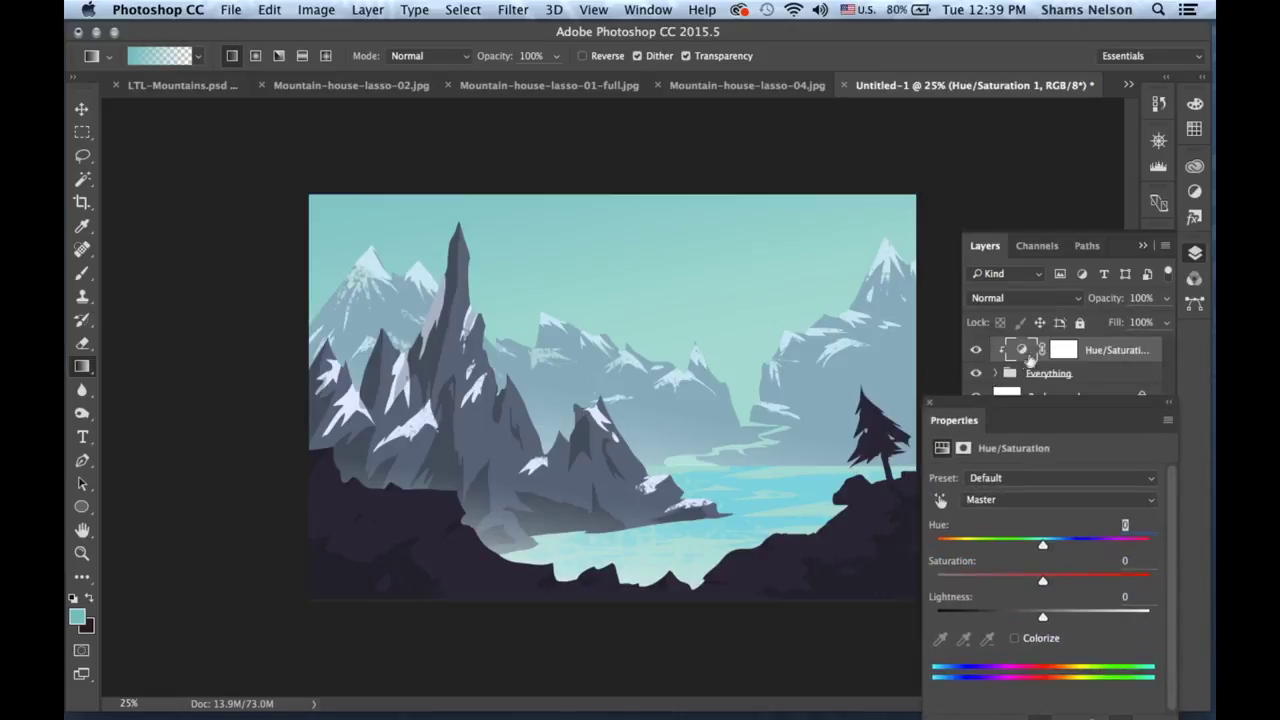
drag(1018, 400, 1025, 266)
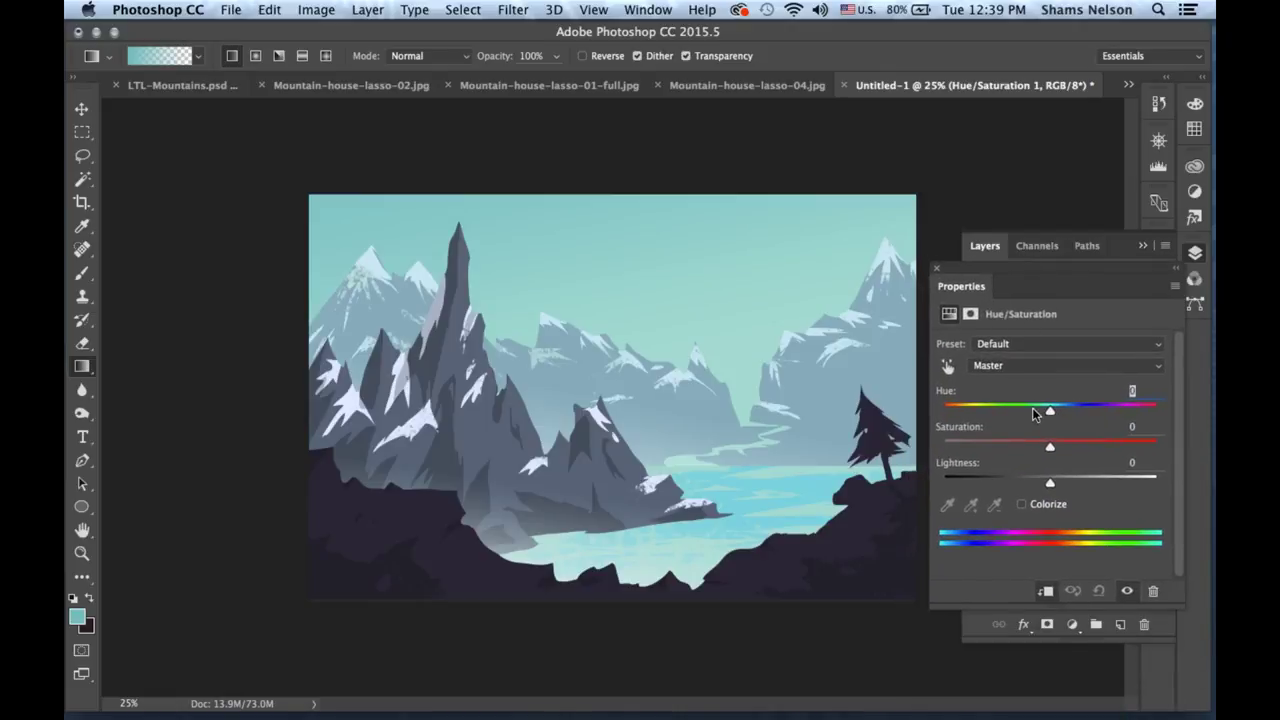
drag(1050, 417, 1075, 447)
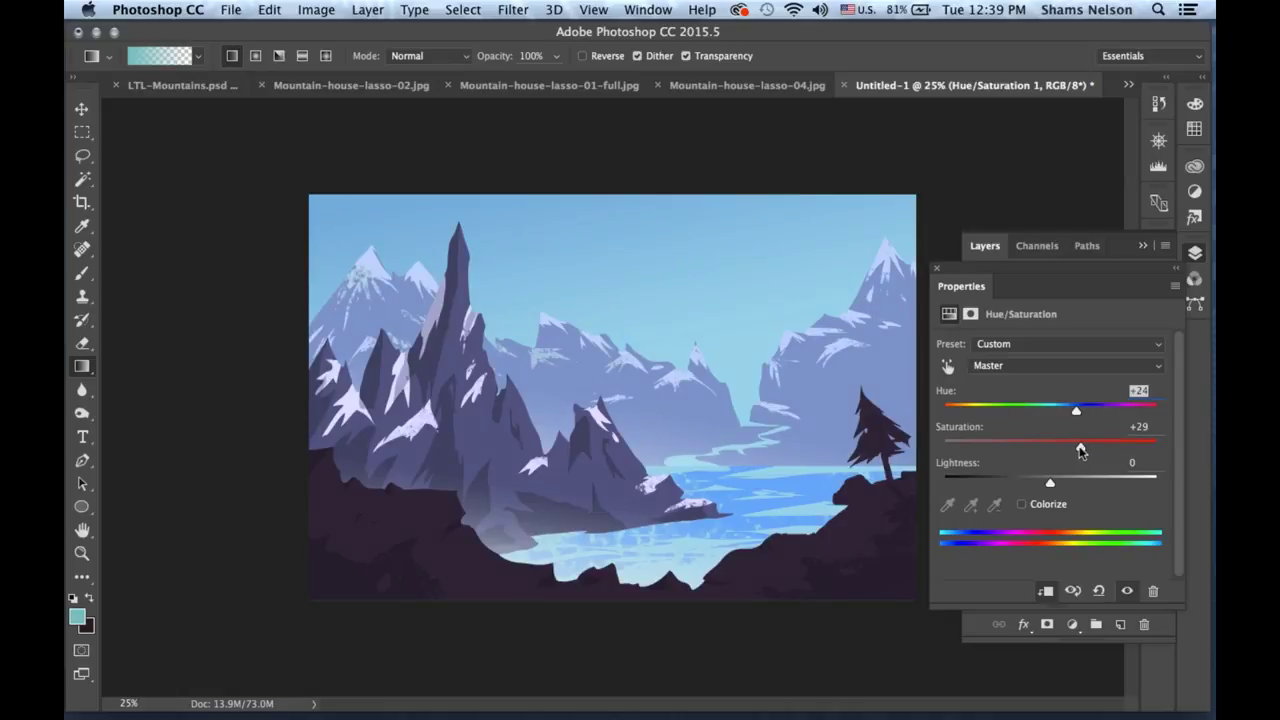
drag(1083, 456, 1078, 451)
click(937, 270)
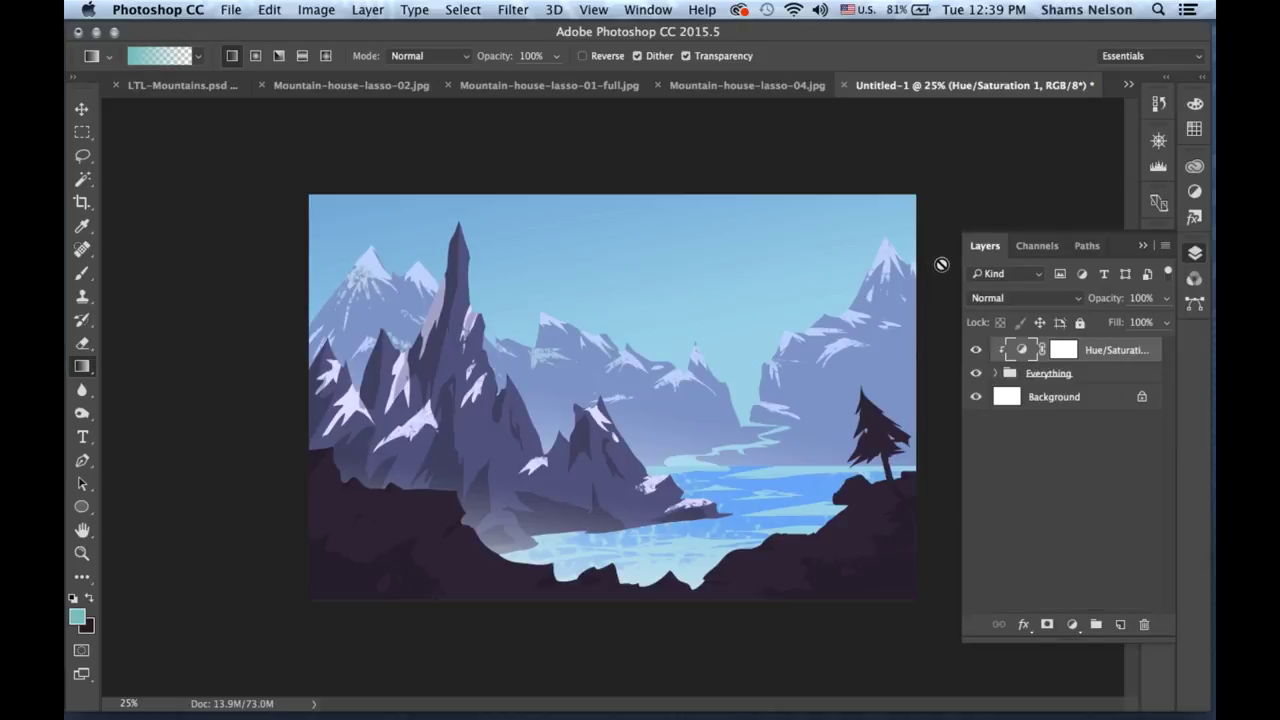
Hide the Hue/Saturation layer and add a Color Balance adjustment layer above it, using the previous layer as its clipping mask.
click(977, 349)
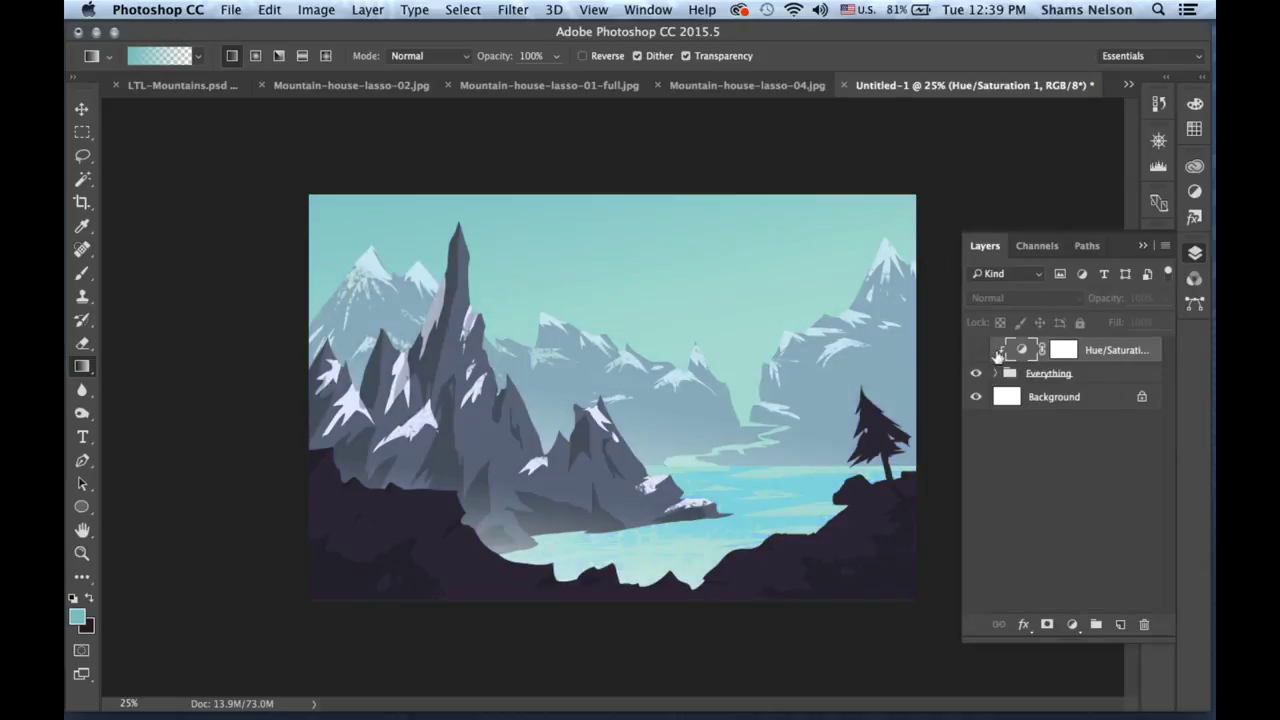
click(356, 11)
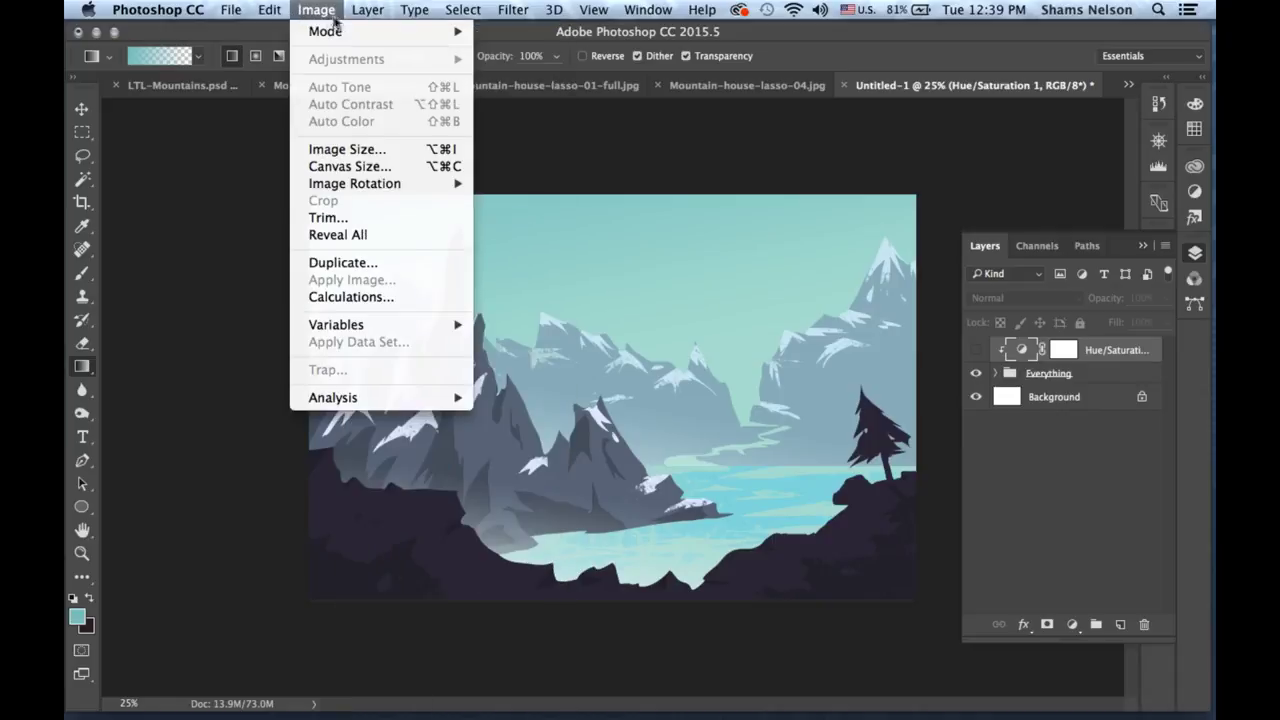
mouse_move(536, 240)
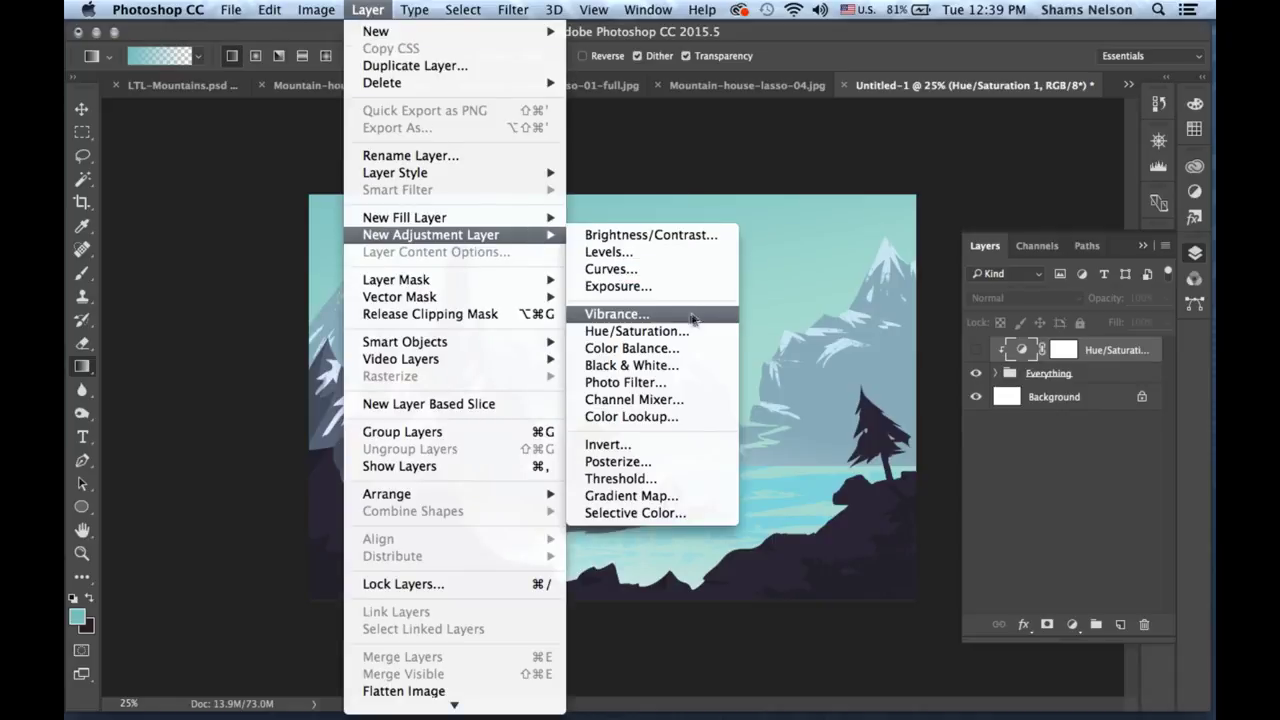
click(630, 348)
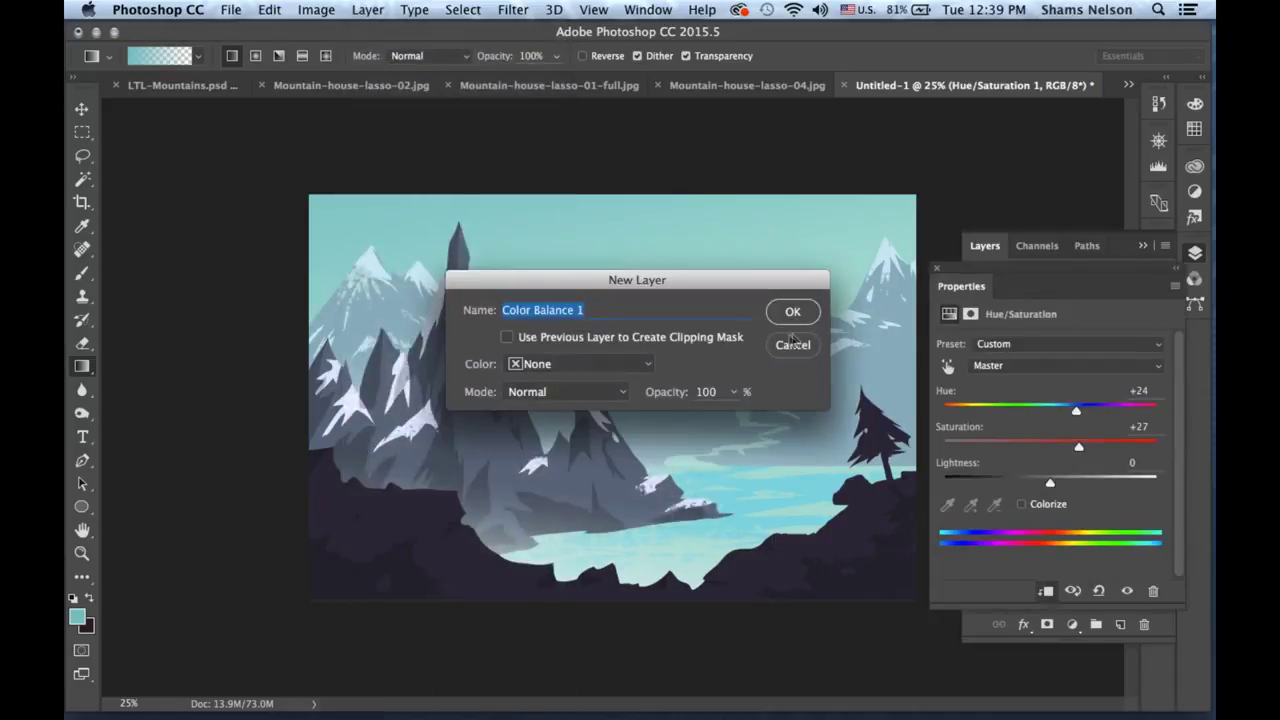
click(507, 337)
click(792, 311)
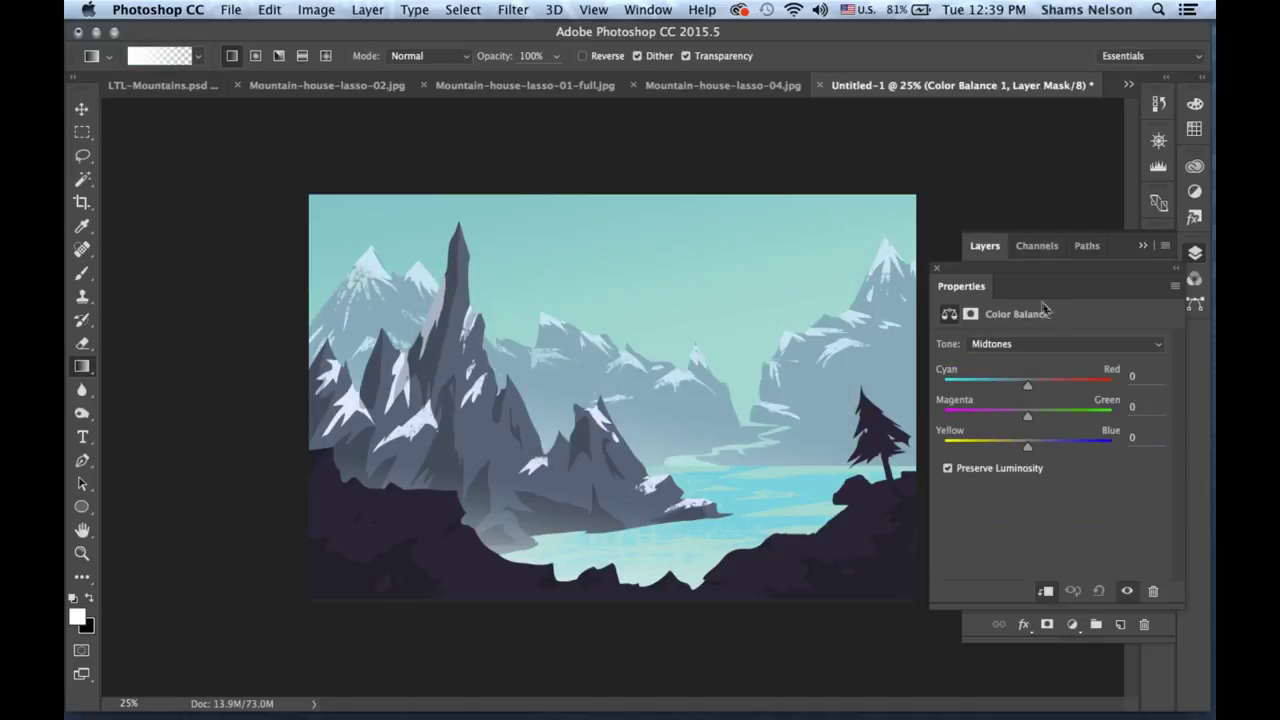
drag(970, 296, 740, 344)
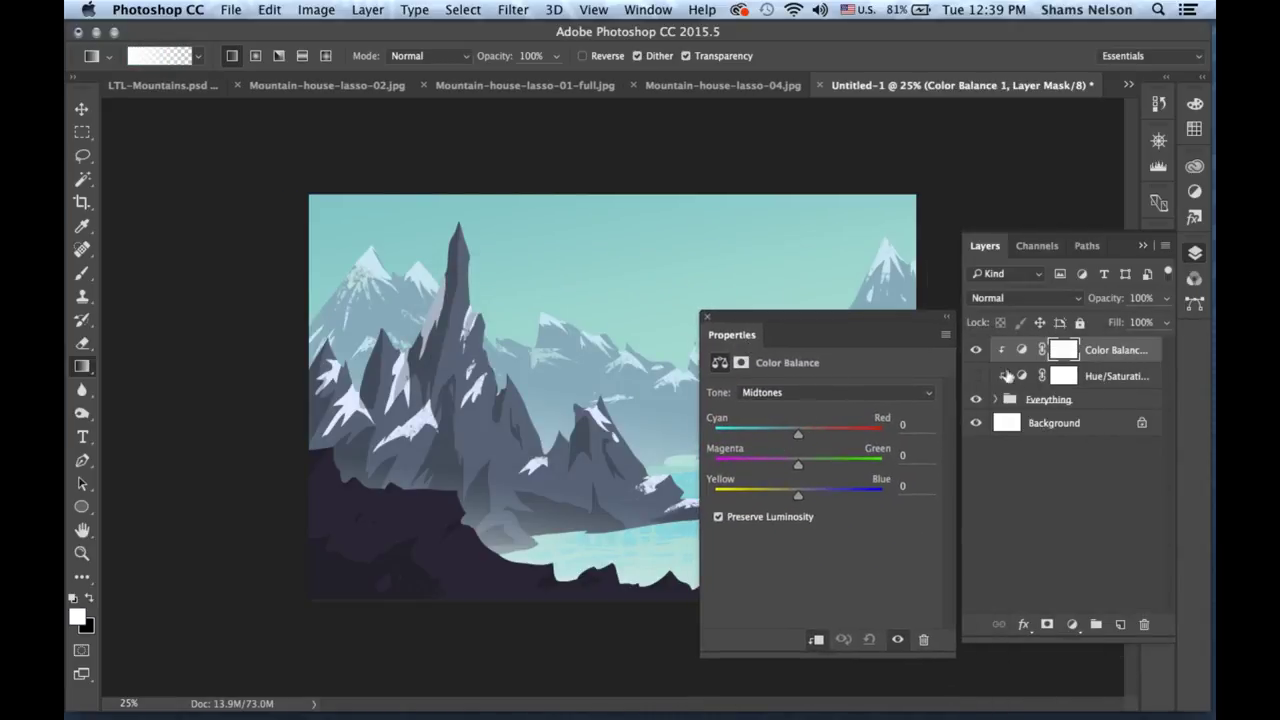
Try a purple tint on the Color Balance layer's midtones, with Magenta–Green at -100 and Cyan–Red at +59.
click(977, 350)
click(978, 351)
click(1020, 376)
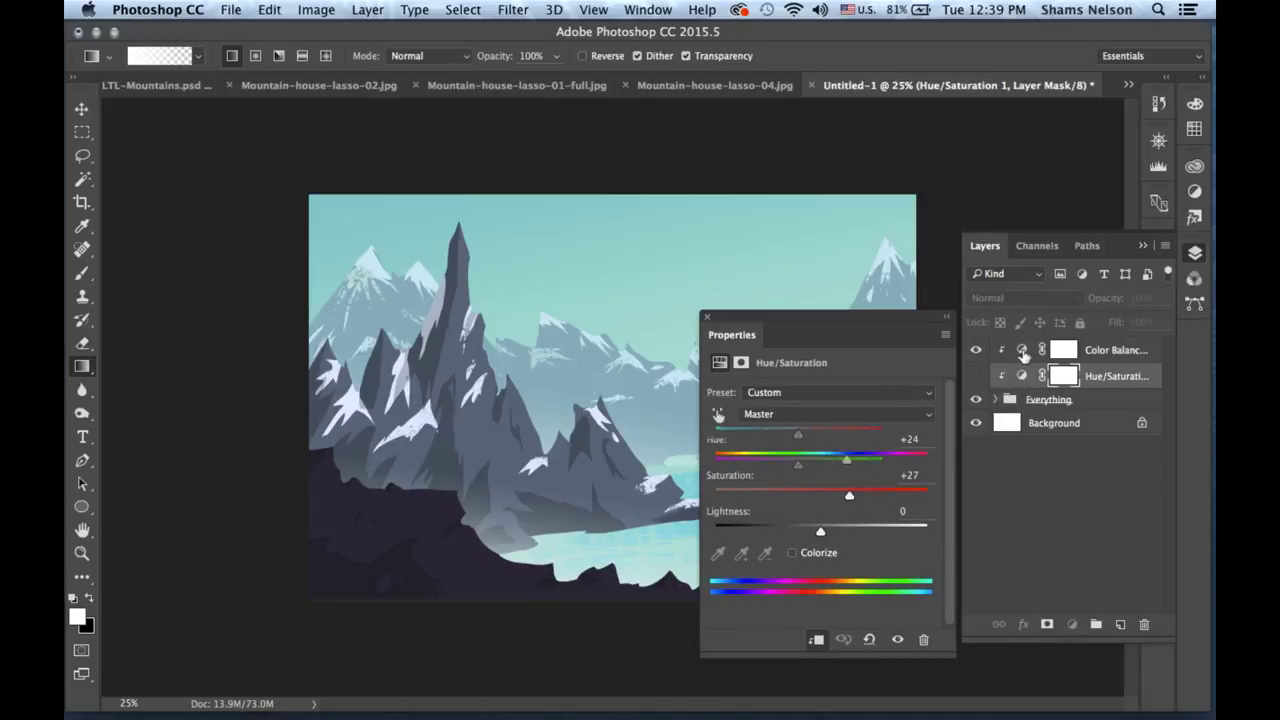
click(1008, 354)
drag(836, 352, 815, 381)
click(936, 422)
click(936, 428)
drag(798, 530, 762, 527)
drag(803, 393, 1050, 305)
drag(1013, 457, 948, 472)
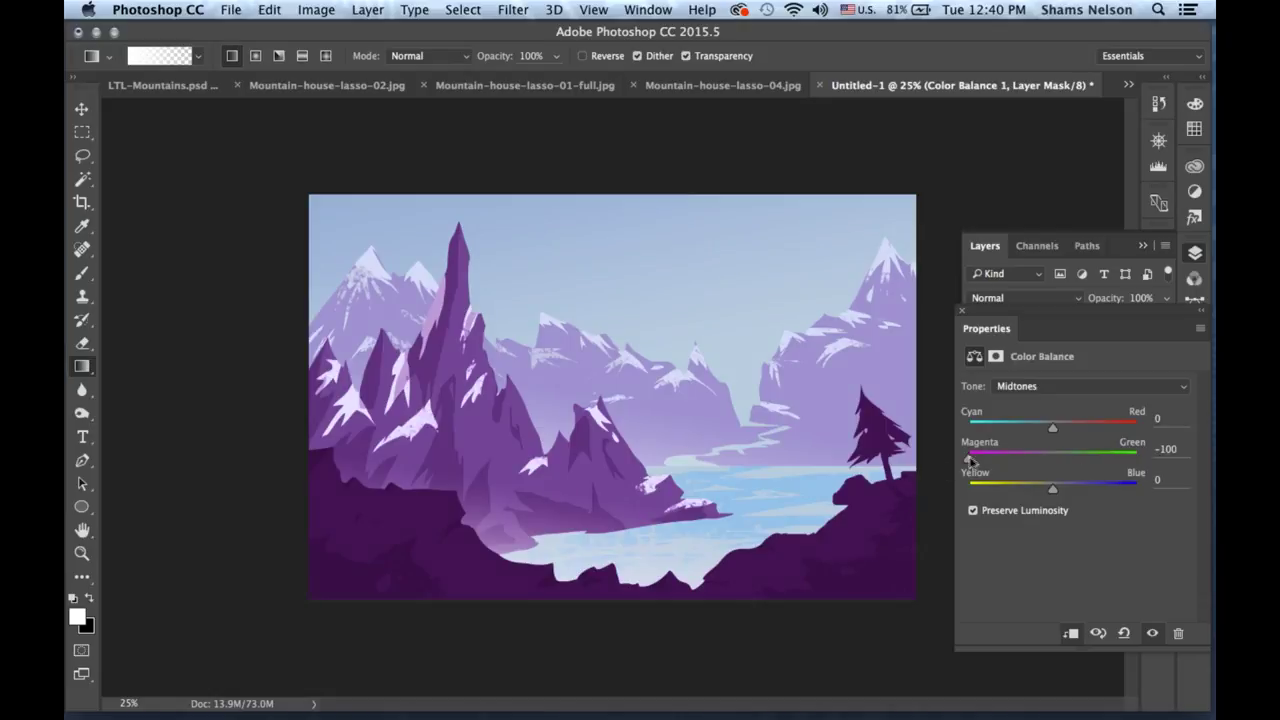
drag(1056, 427, 1097, 425)
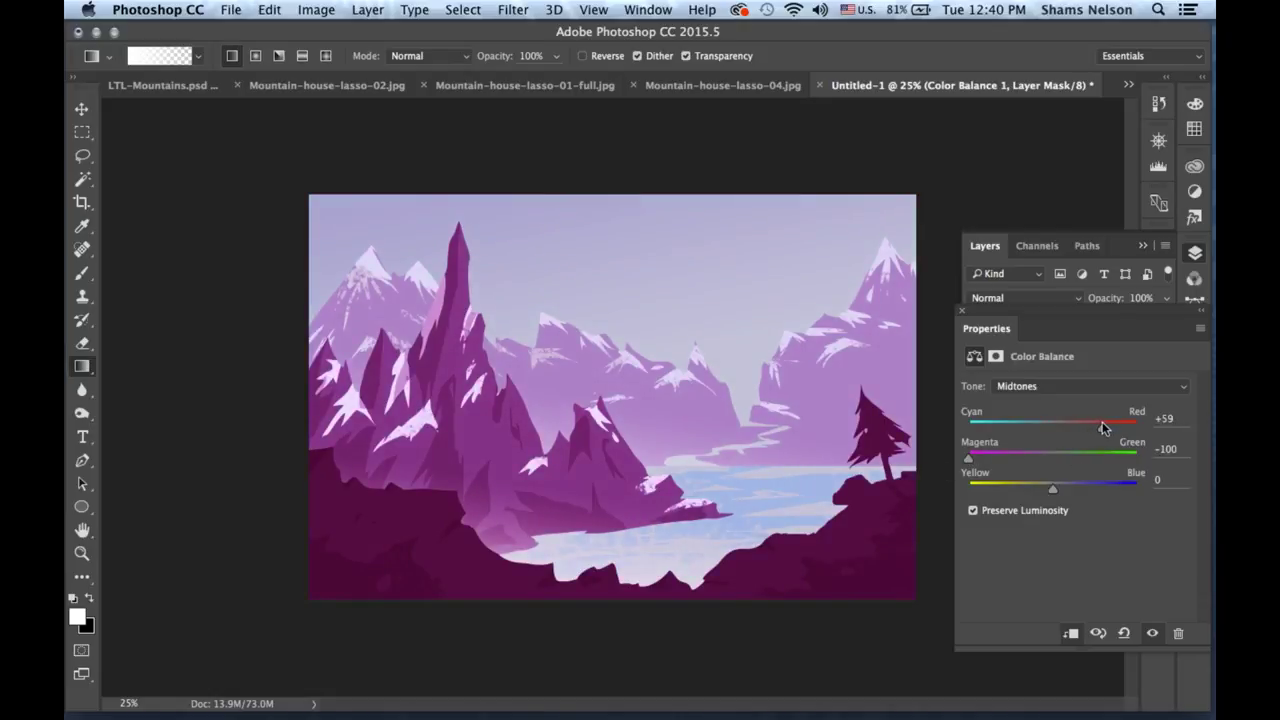
Set the Color Balance midtones to Cyan–Red -71, Magenta–Green -48 and Yellow–Blue -47.
drag(992, 461, 1030, 457)
drag(1114, 426, 1006, 495)
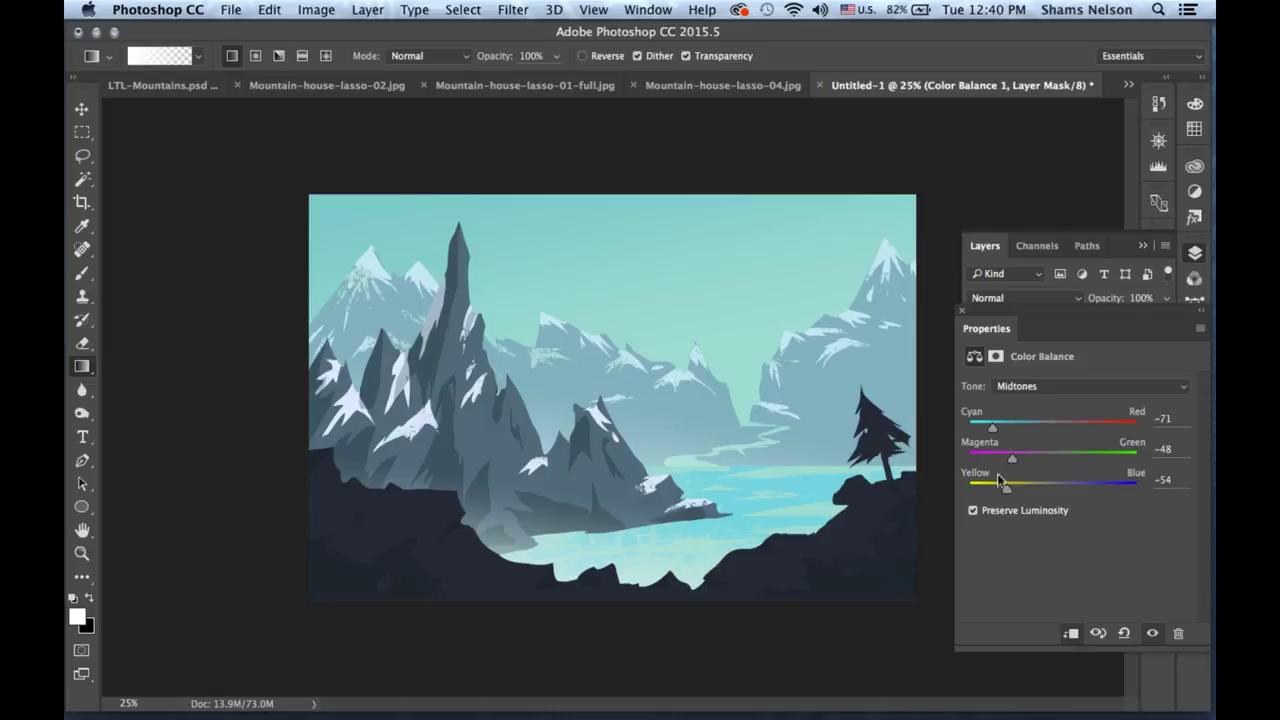
drag(1006, 488, 1045, 493)
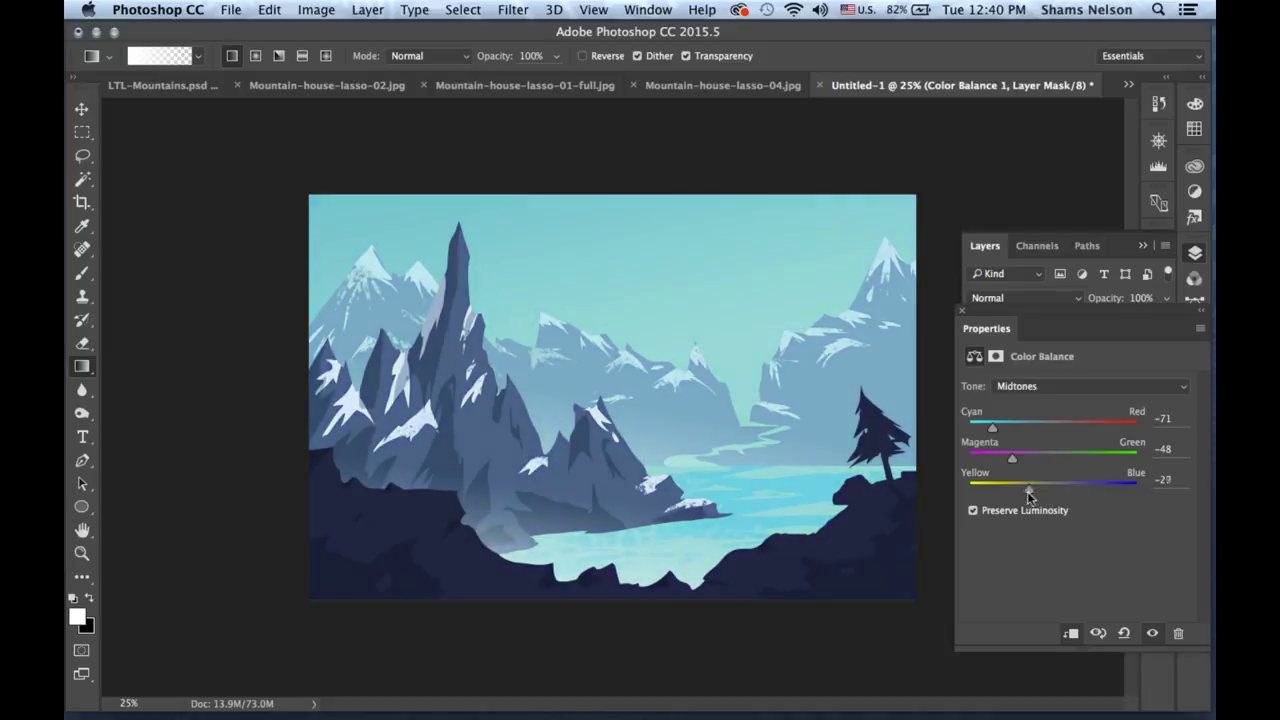
drag(1084, 309, 1029, 369)
drag(983, 516, 980, 524)
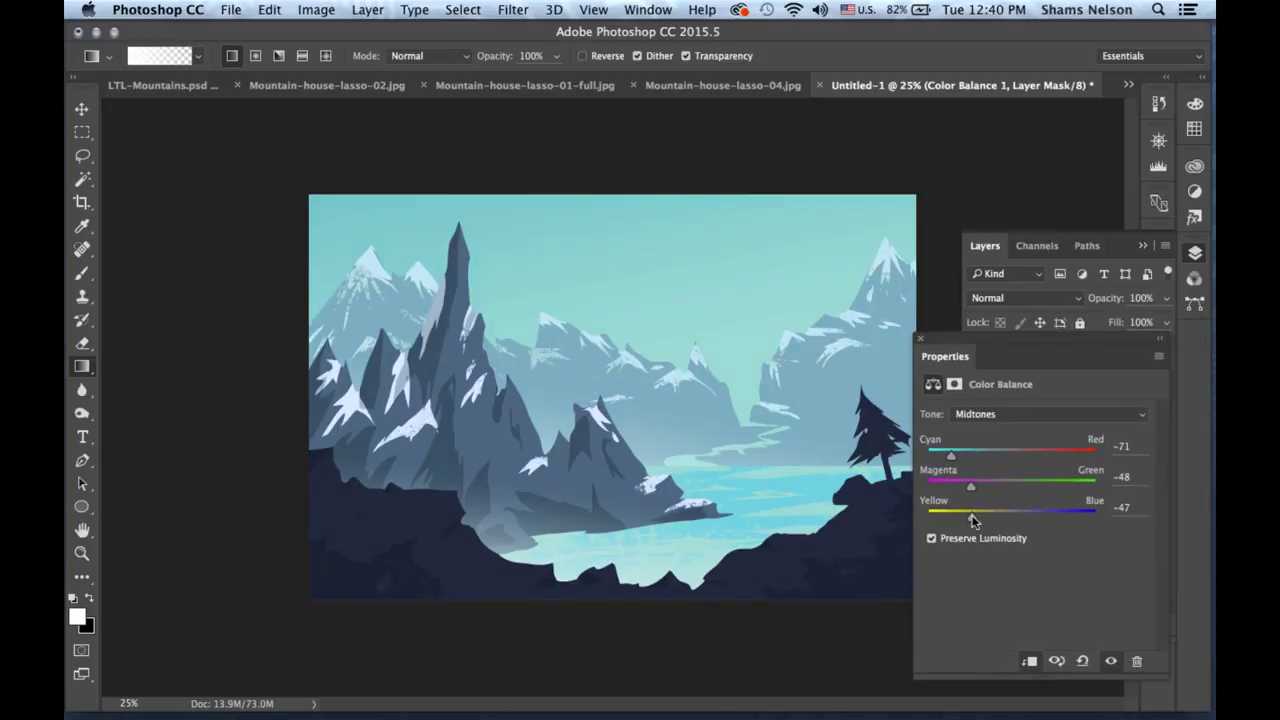
drag(1004, 340, 981, 392)
Check the artwork without Color Balance, then shift that layer's midtones from yellow back toward blue.
click(985, 376)
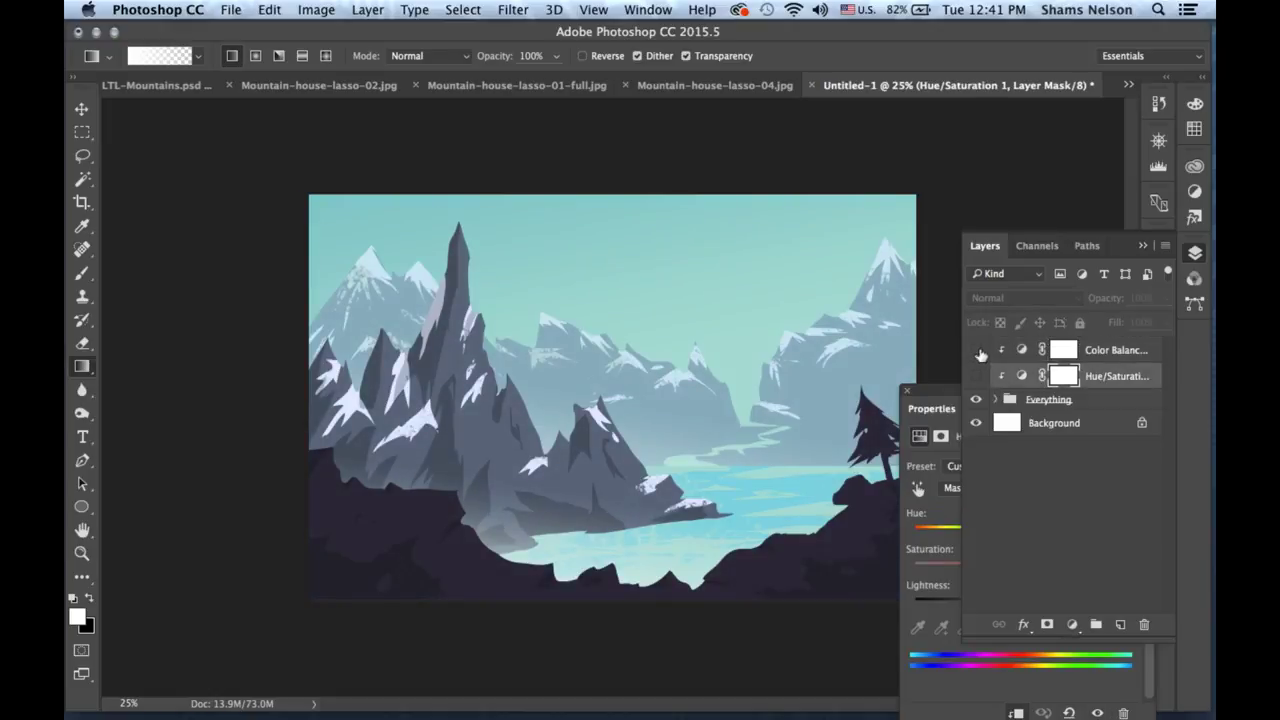
click(938, 590)
click(995, 367)
click(1018, 352)
click(950, 590)
drag(958, 568, 984, 564)
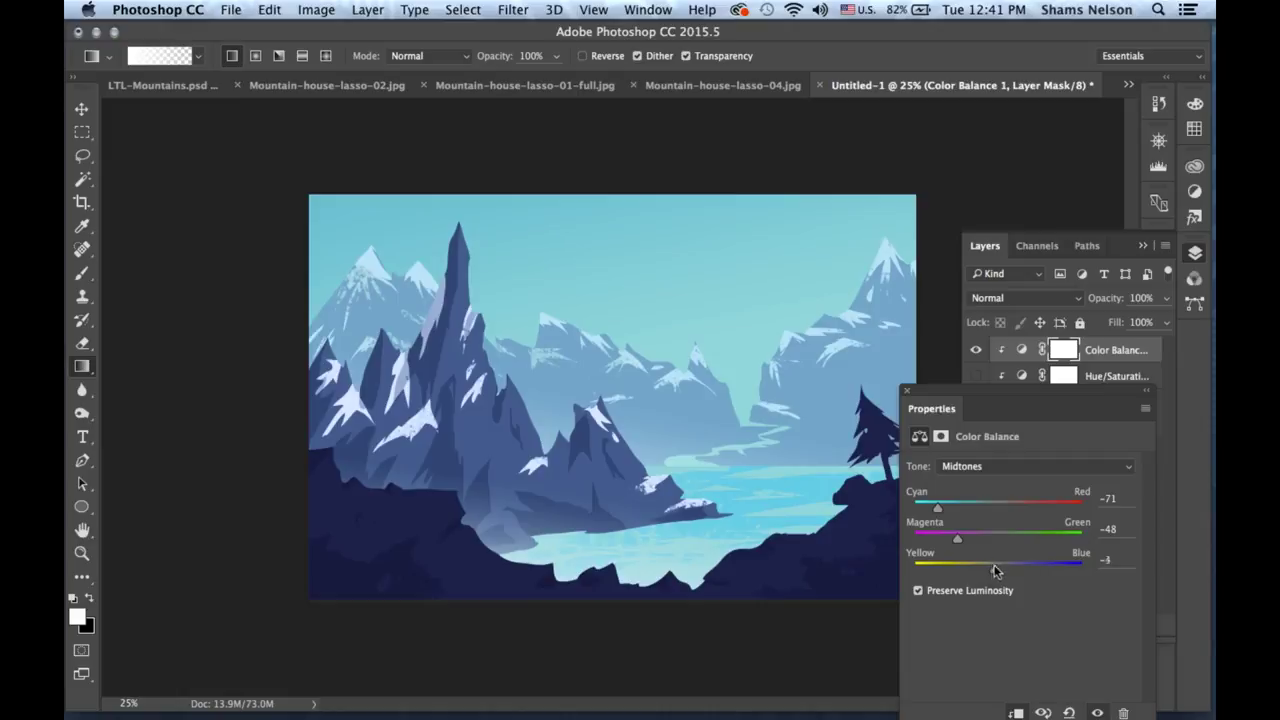
drag(977, 575, 941, 541)
click(908, 390)
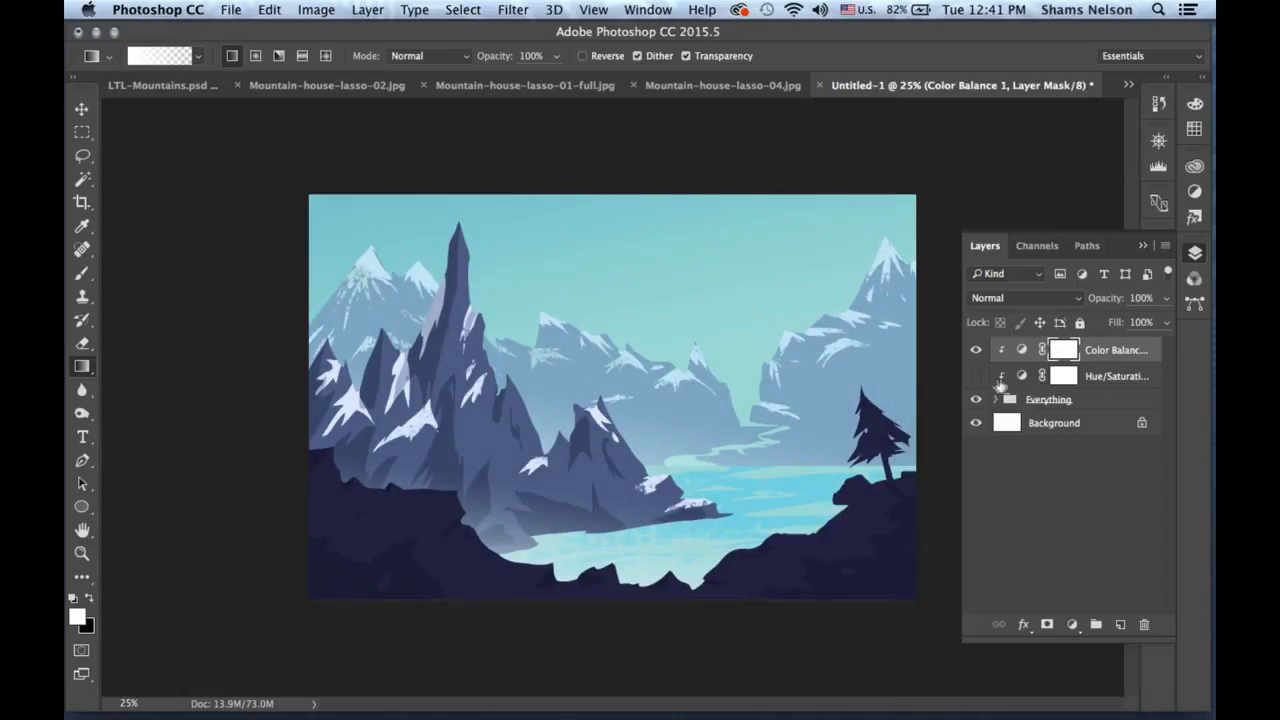
Show the Hue/Saturation layer again and compare the artwork with and without Color Balance, leaving both adjustments visible.
click(977, 351)
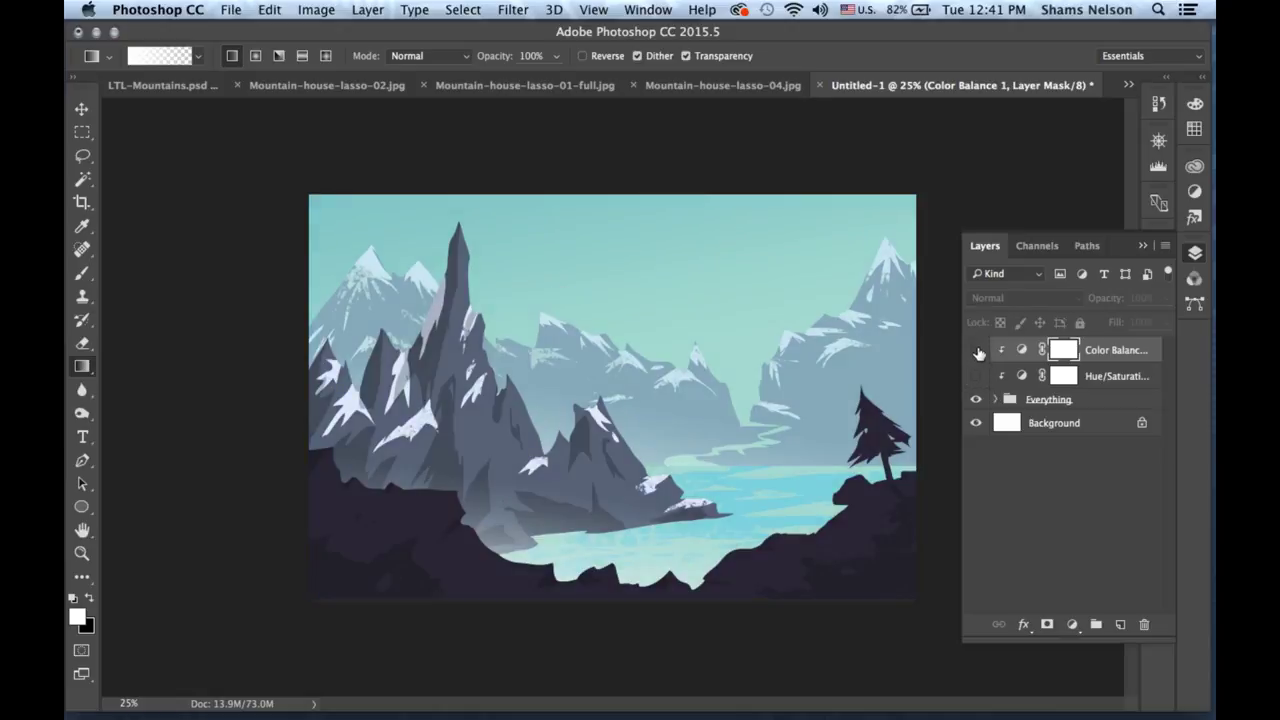
click(977, 350)
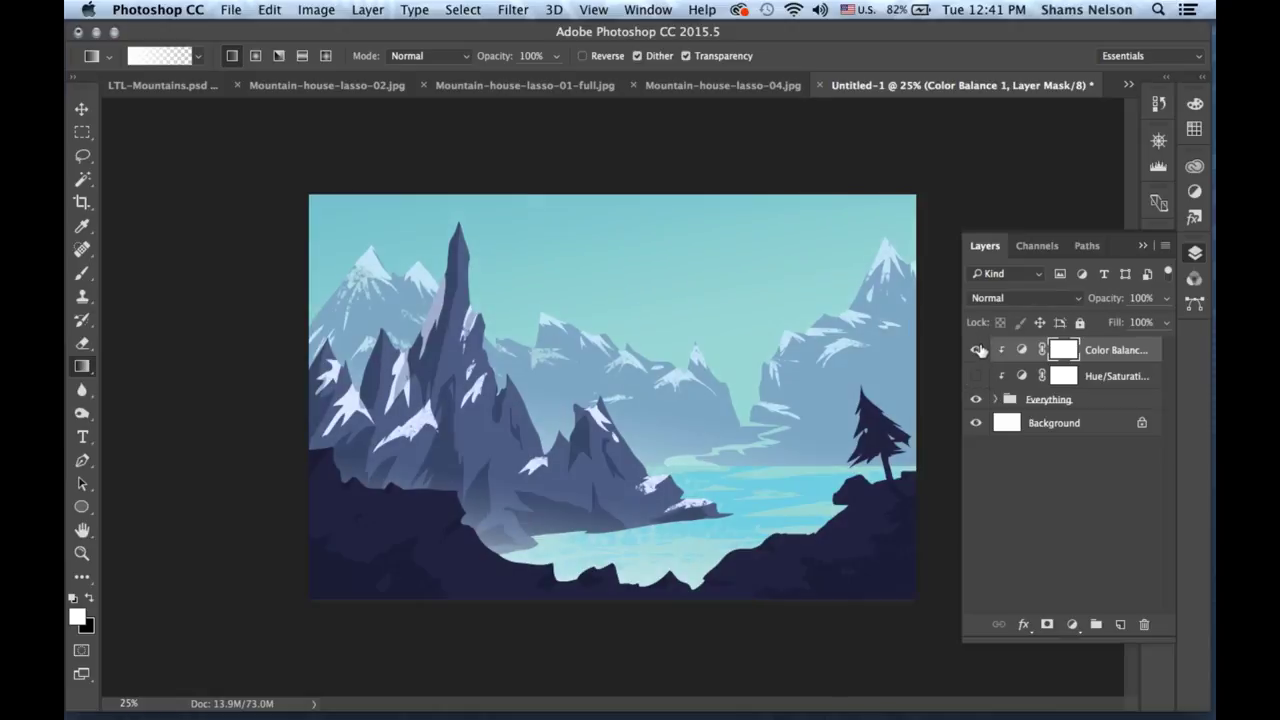
click(977, 376)
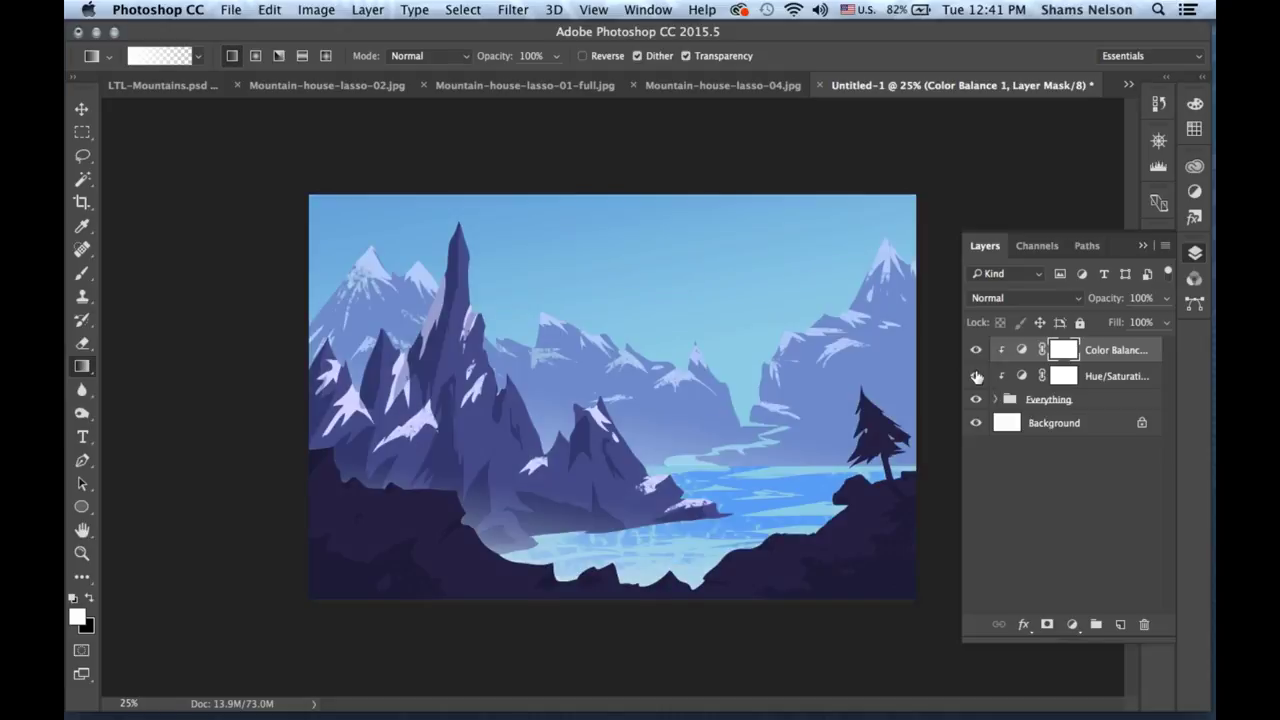
click(977, 350)
click(977, 350)
click(977, 350)
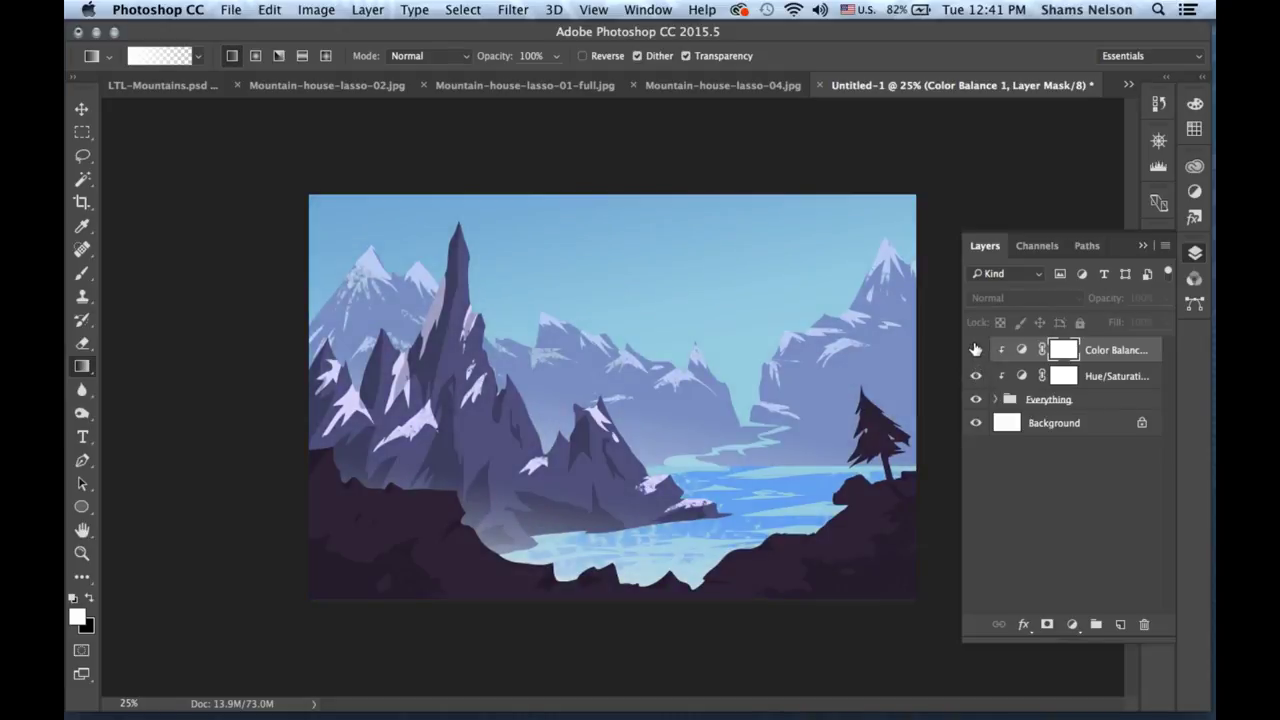
click(976, 350)
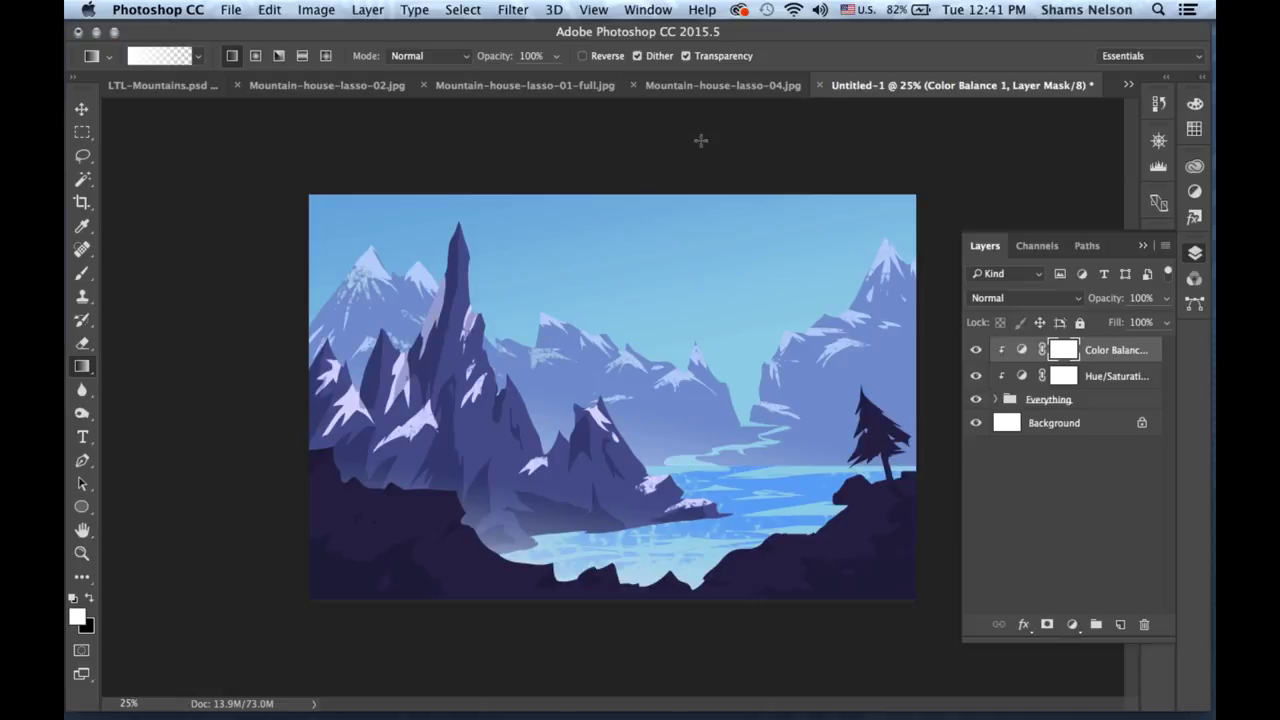
Switch to the LTL-Mountains.psd document and hide Group 2, which holds the title.
click(585, 86)
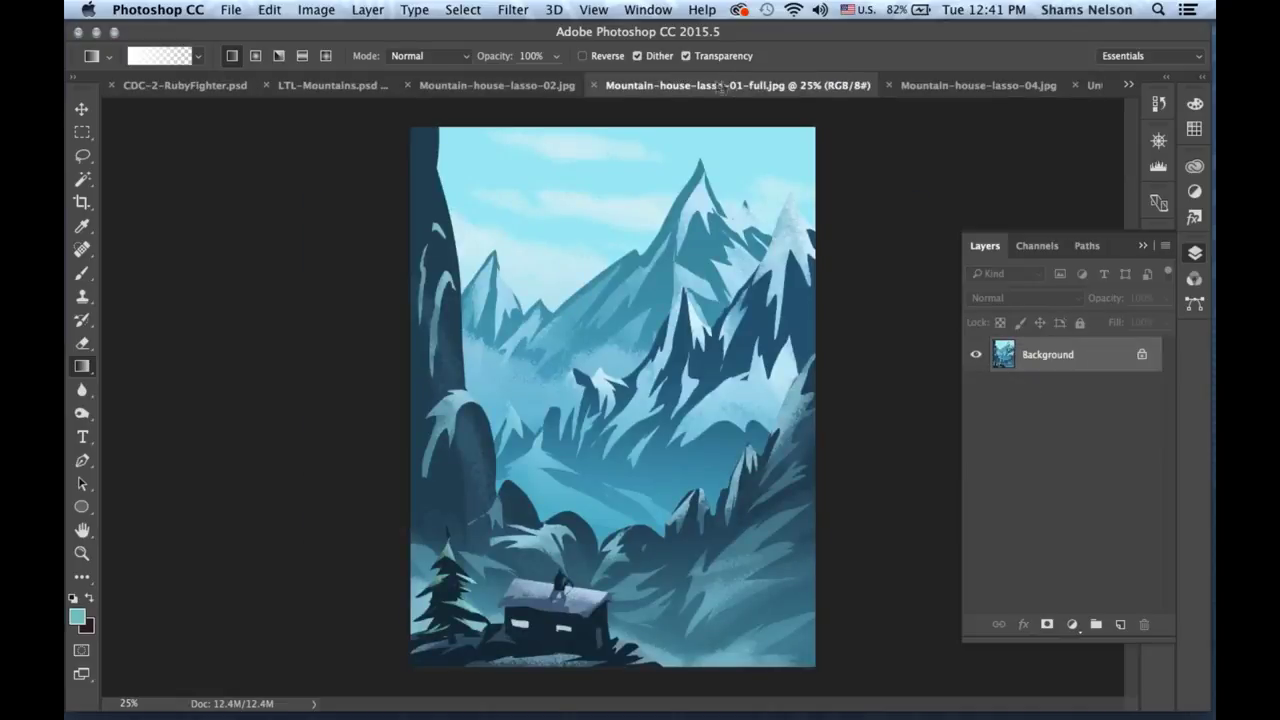
click(357, 86)
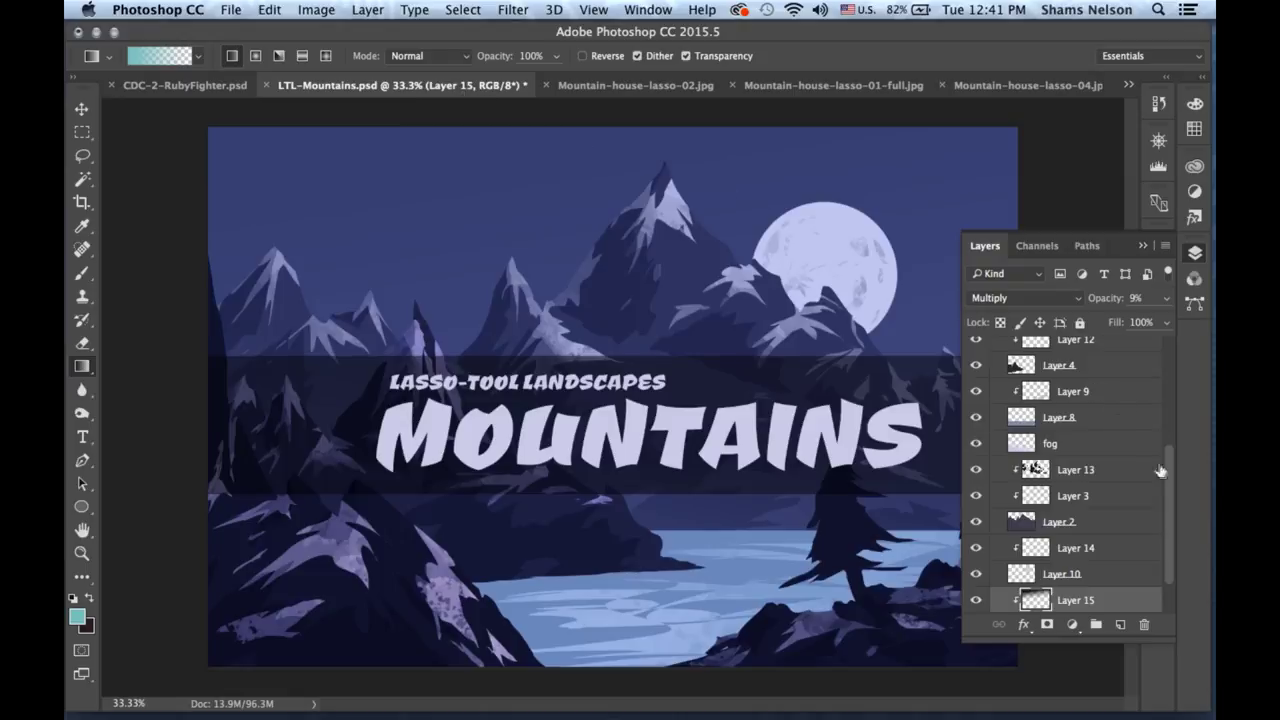
scroll(990, 400, up, 5)
click(977, 347)
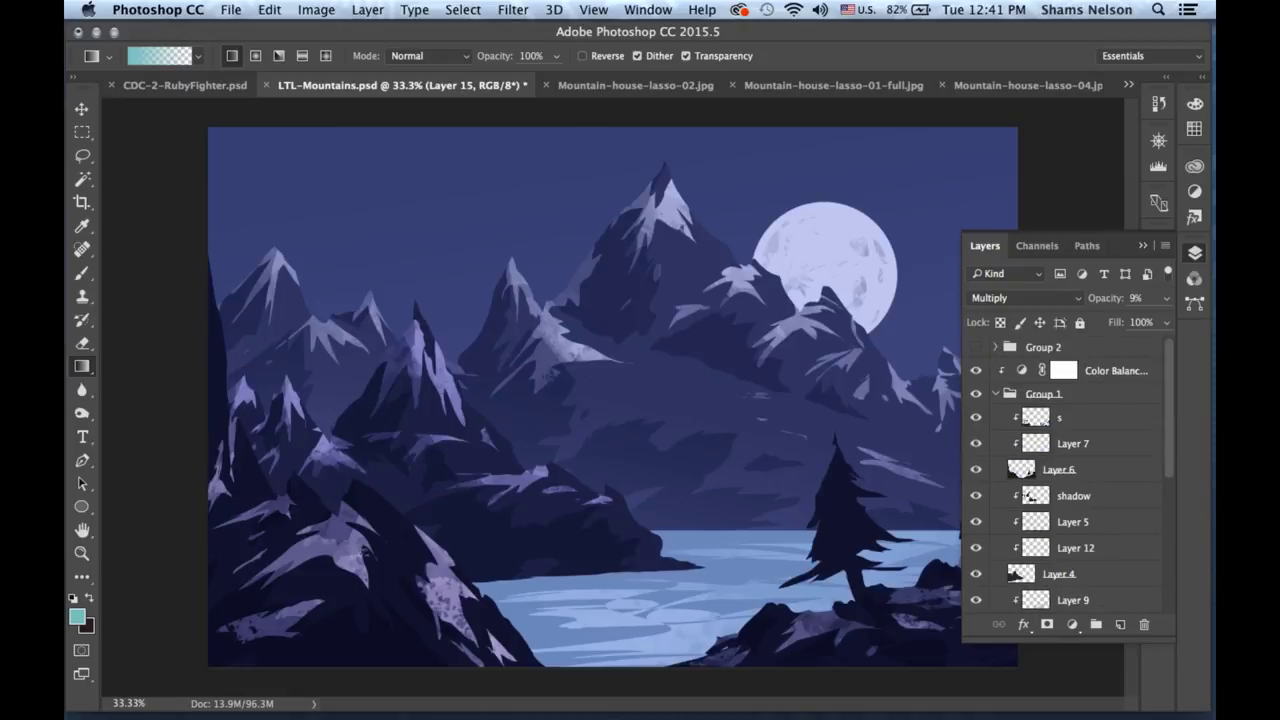
Compare the Mountain-house-lasso example images with the LTL-Mountains.psd night scene, and return to the Untitled-1 lake landscape.
click(998, 88)
click(755, 86)
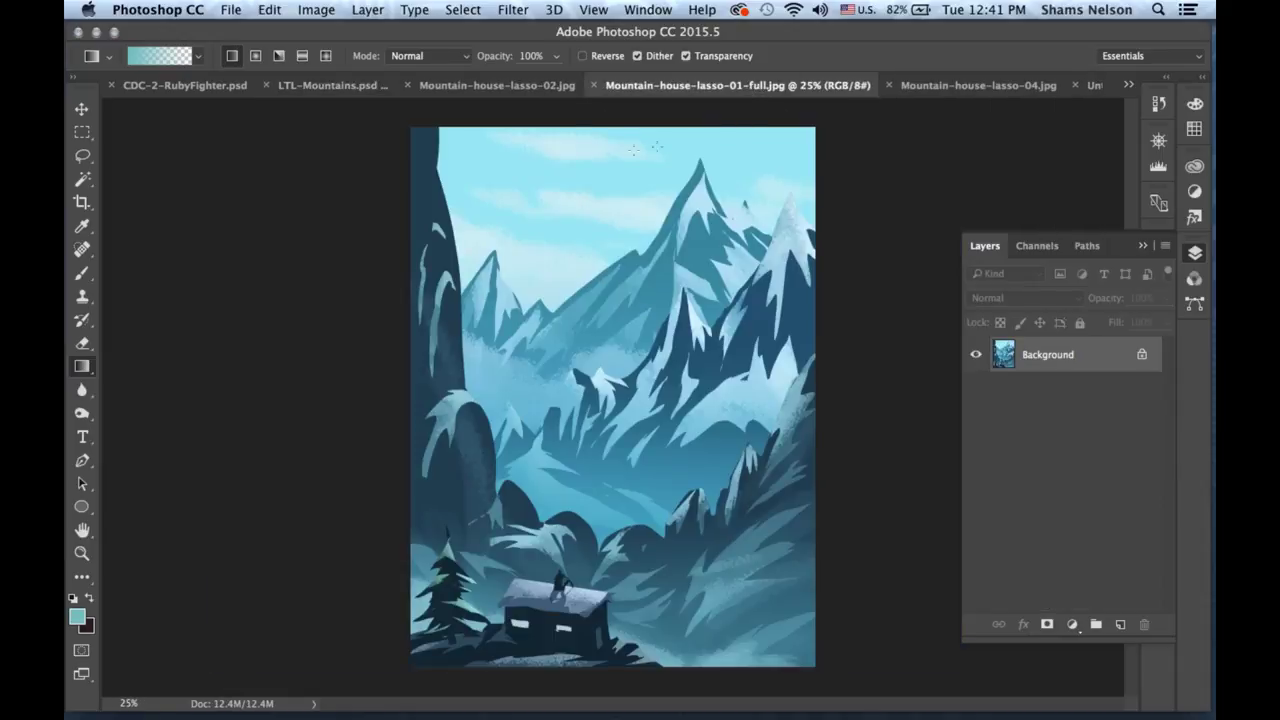
click(505, 88)
click(342, 92)
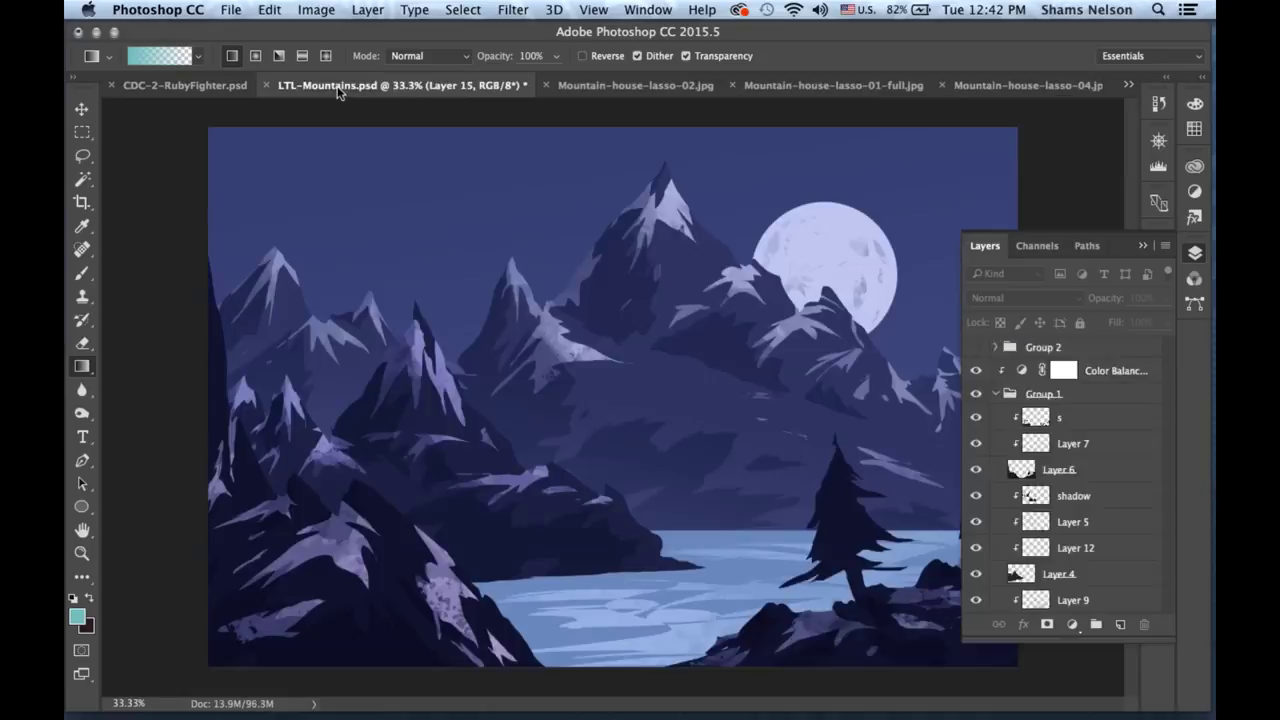
click(1127, 86)
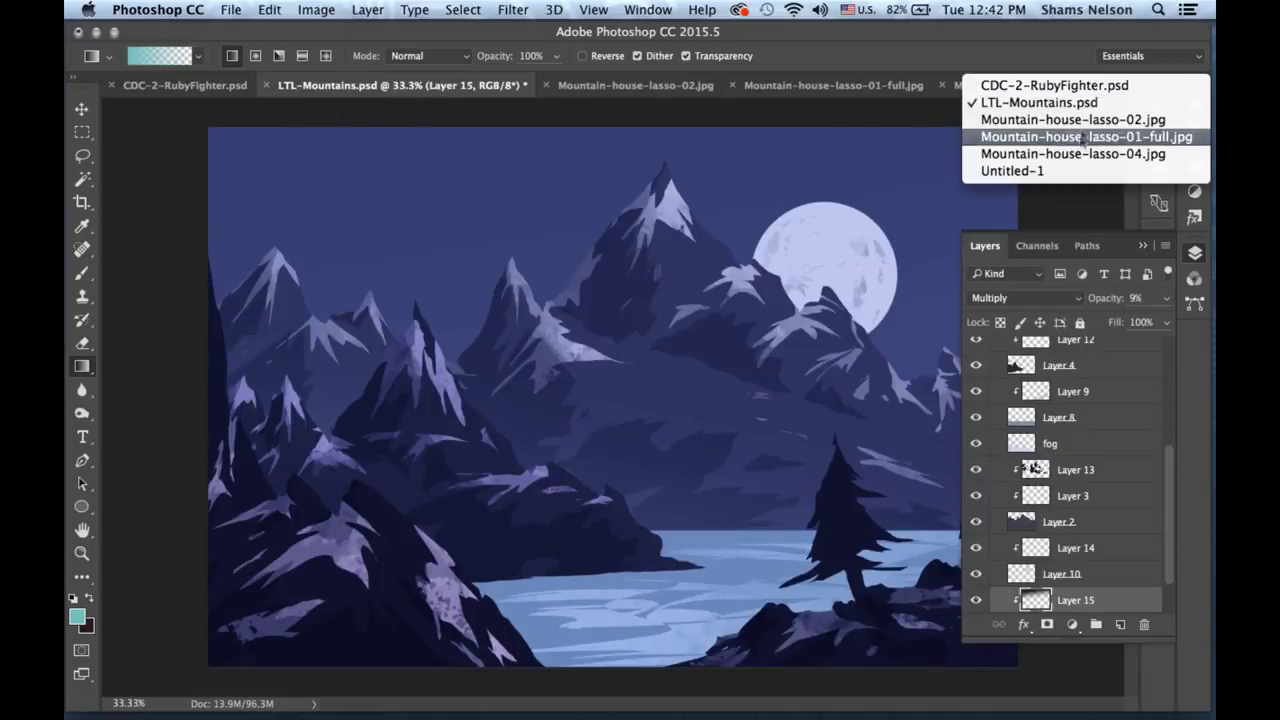
click(1010, 171)
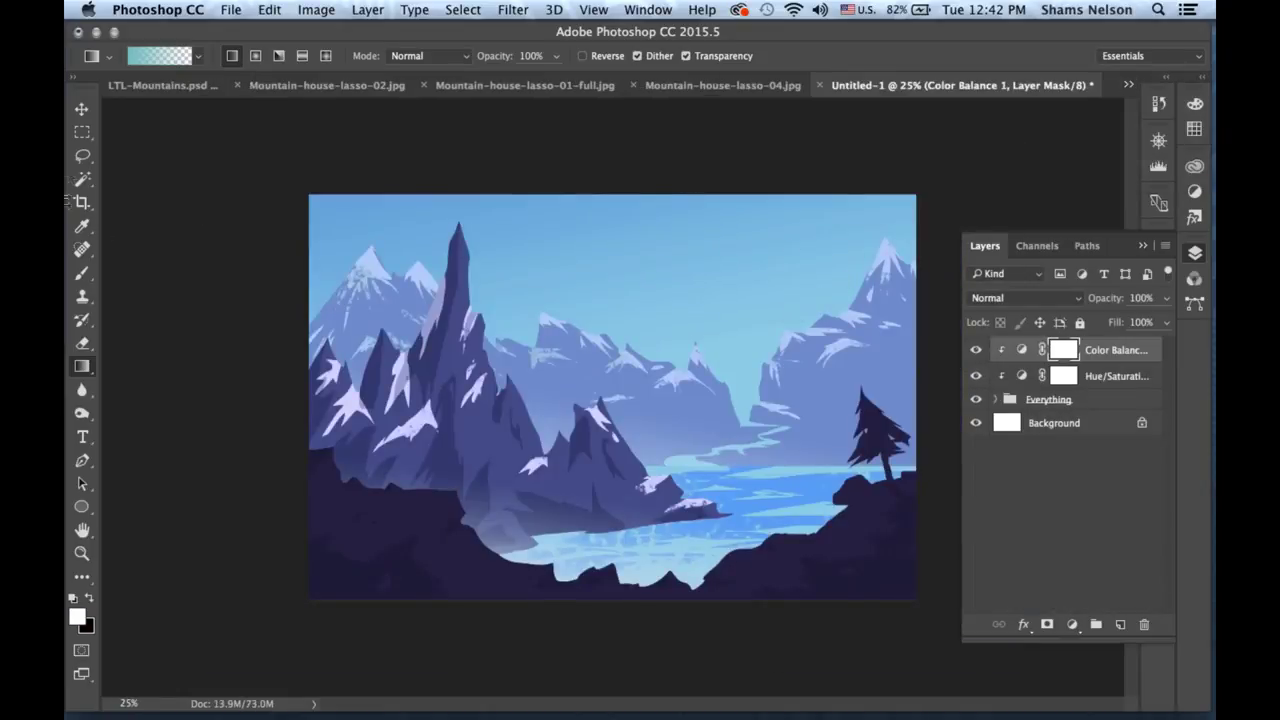
Add a layer named Moon inside the Everything group, between the M1 group and the Gradient Sky layer.
drag(84, 136, 150, 150)
click(1119, 407)
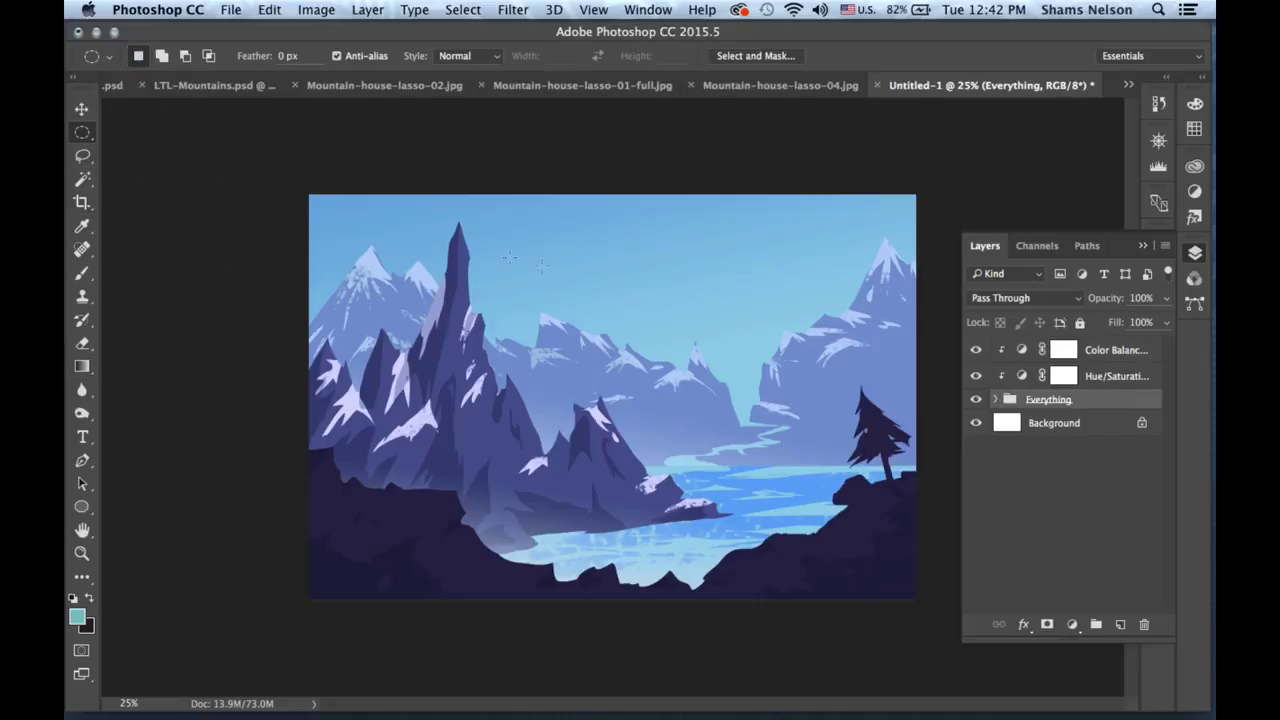
click(1097, 430)
click(1120, 625)
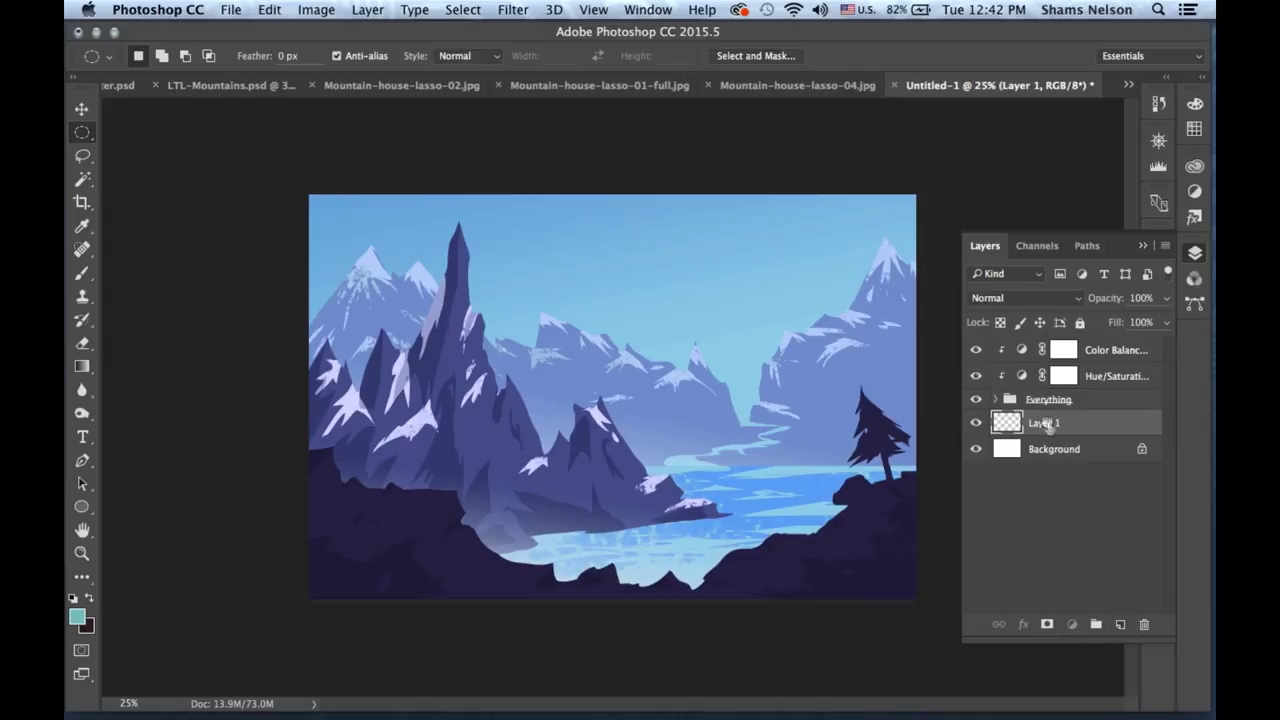
click(996, 399)
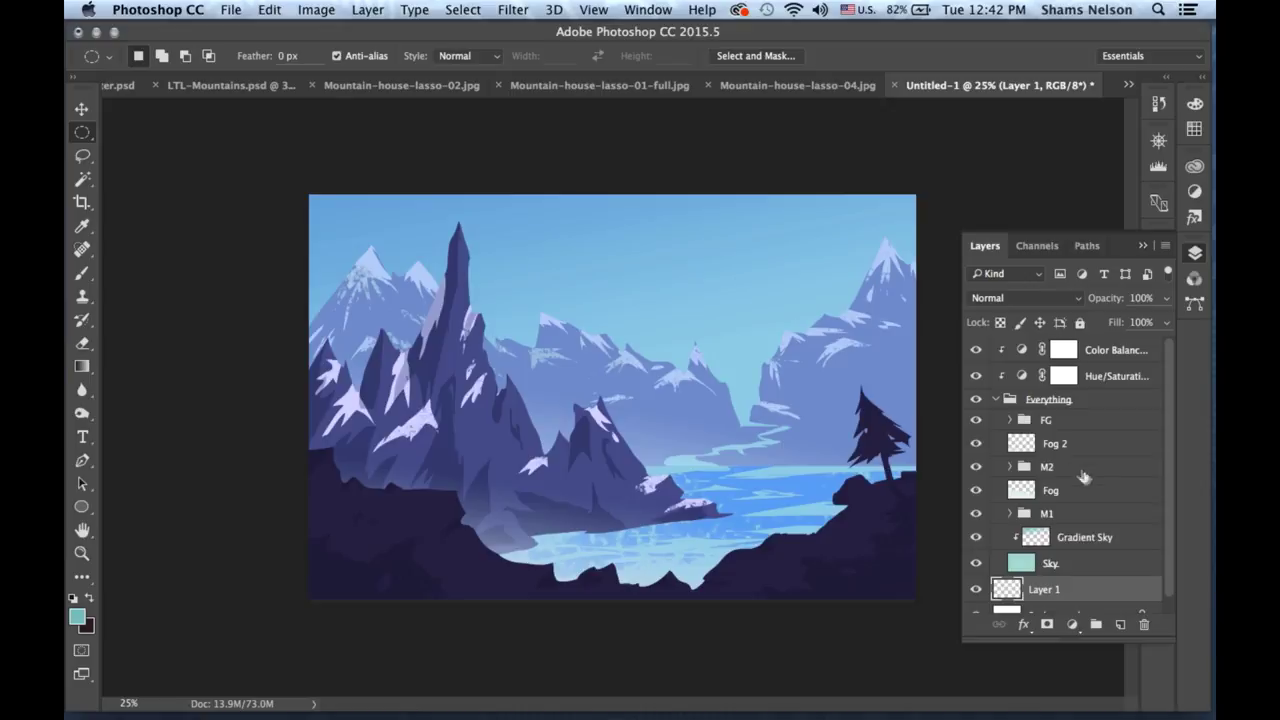
scroll(1163, 485, down, 1)
drag(1088, 575, 1090, 513)
double_click(1059, 523)
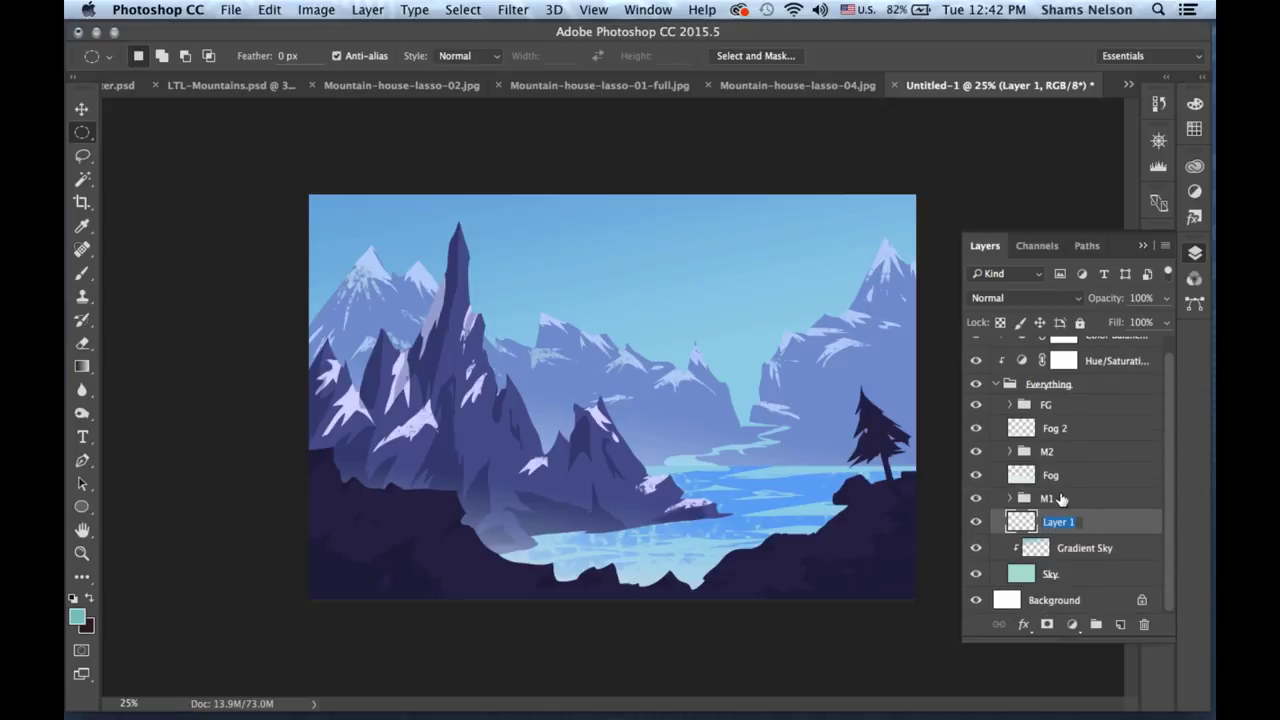
text(Moon)
key(Return)
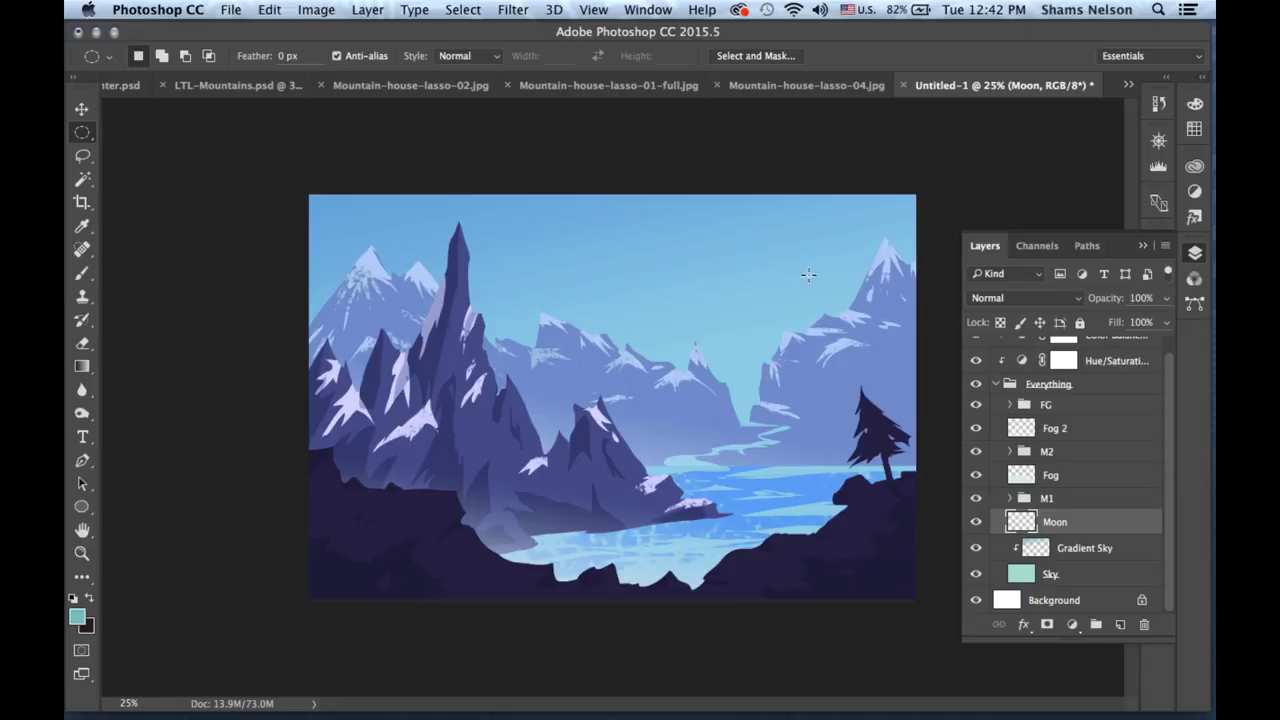
Make a small circular selection in the sky near the far peak opposite the tall spire, and enlarge the brush to 500 px.
drag(790, 265, 830, 294)
drag(771, 244, 828, 255)
click(80, 276)
key(bracketright)
key(bracketright)
key(bracketright)
Set the foreground color to pale lavender #d9d8ff sampled from the mountain snow, and hide the selection outline.
click(77, 615)
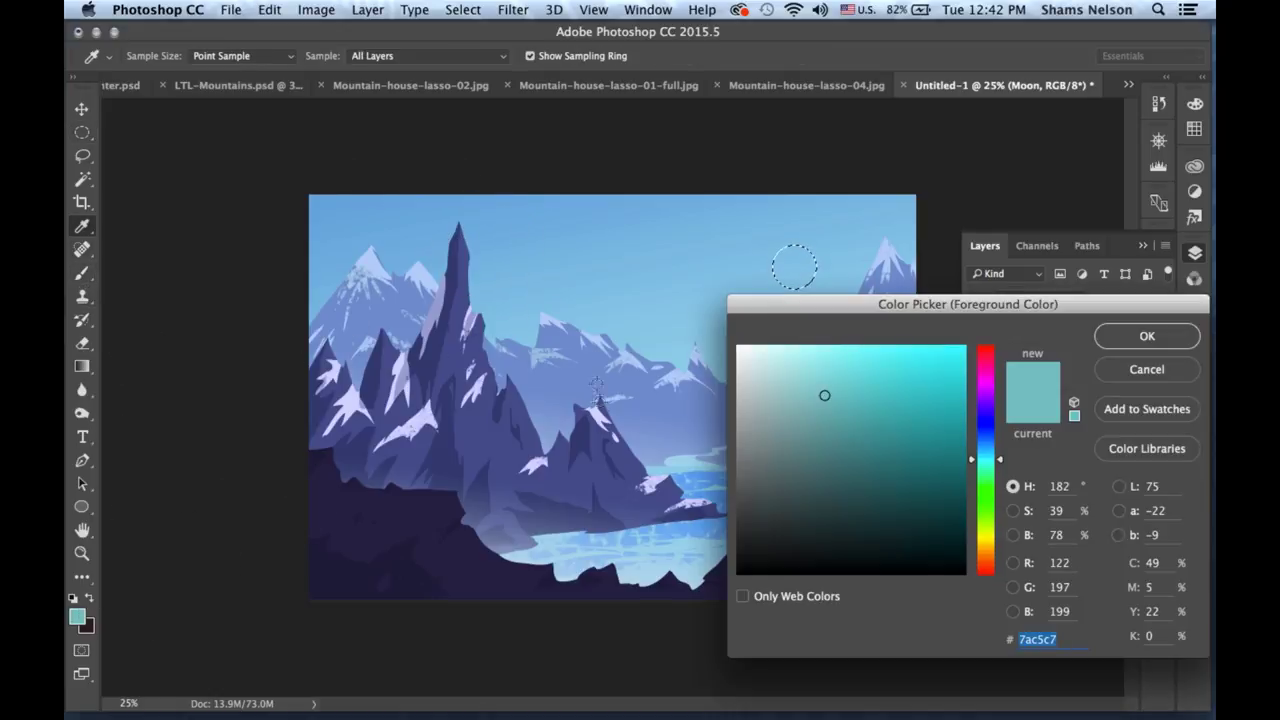
click(593, 413)
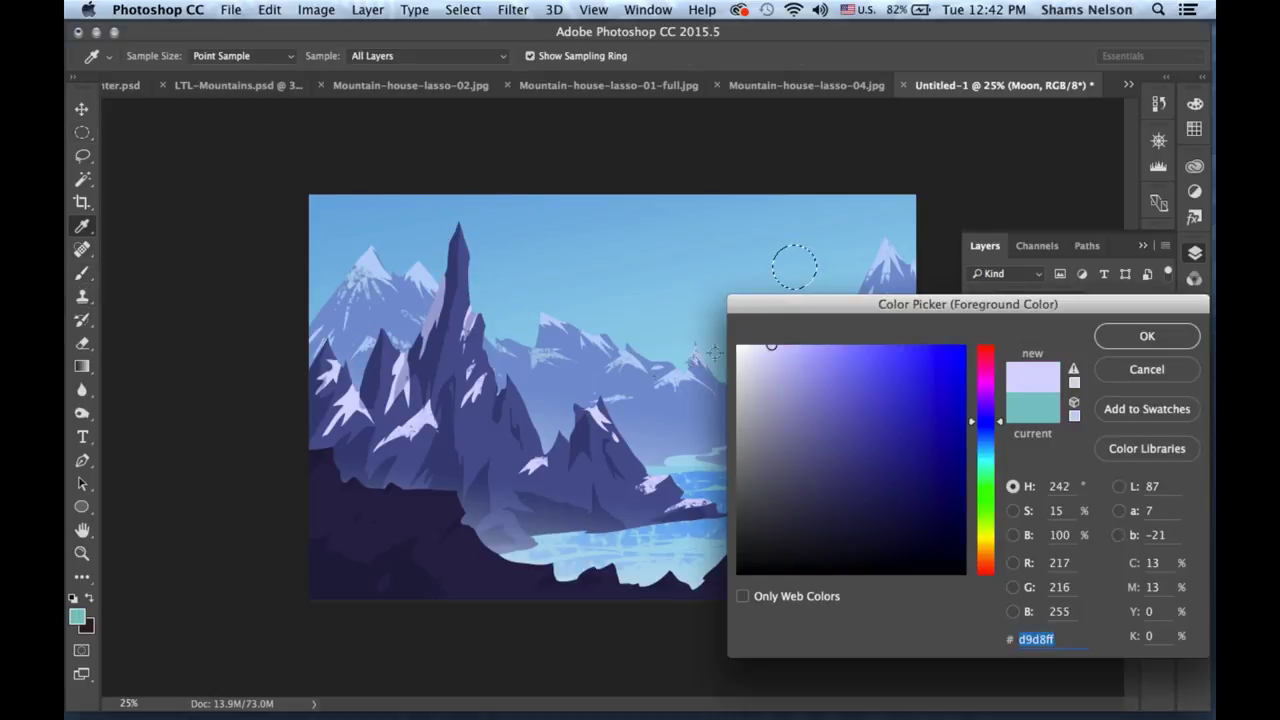
click(1110, 335)
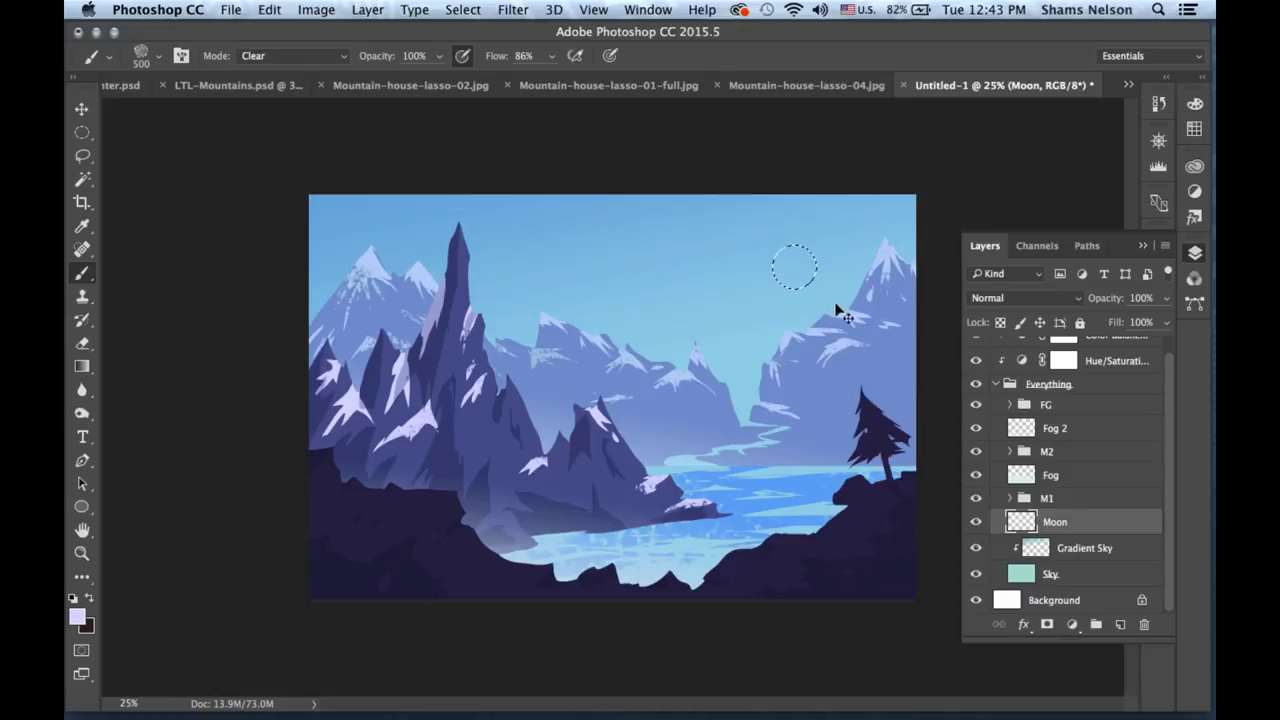
key(super+d)
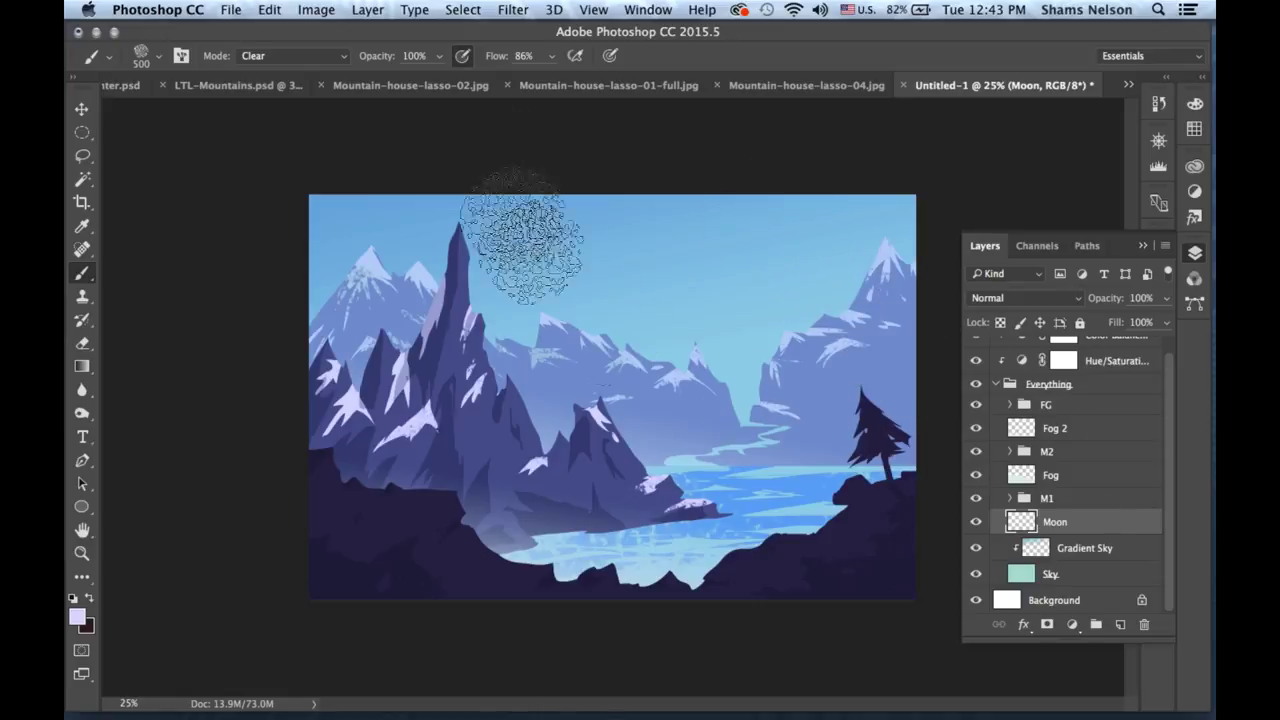
Change the brush mode to Normal and dab lavender texture inside the circular moon area.
click(307, 57)
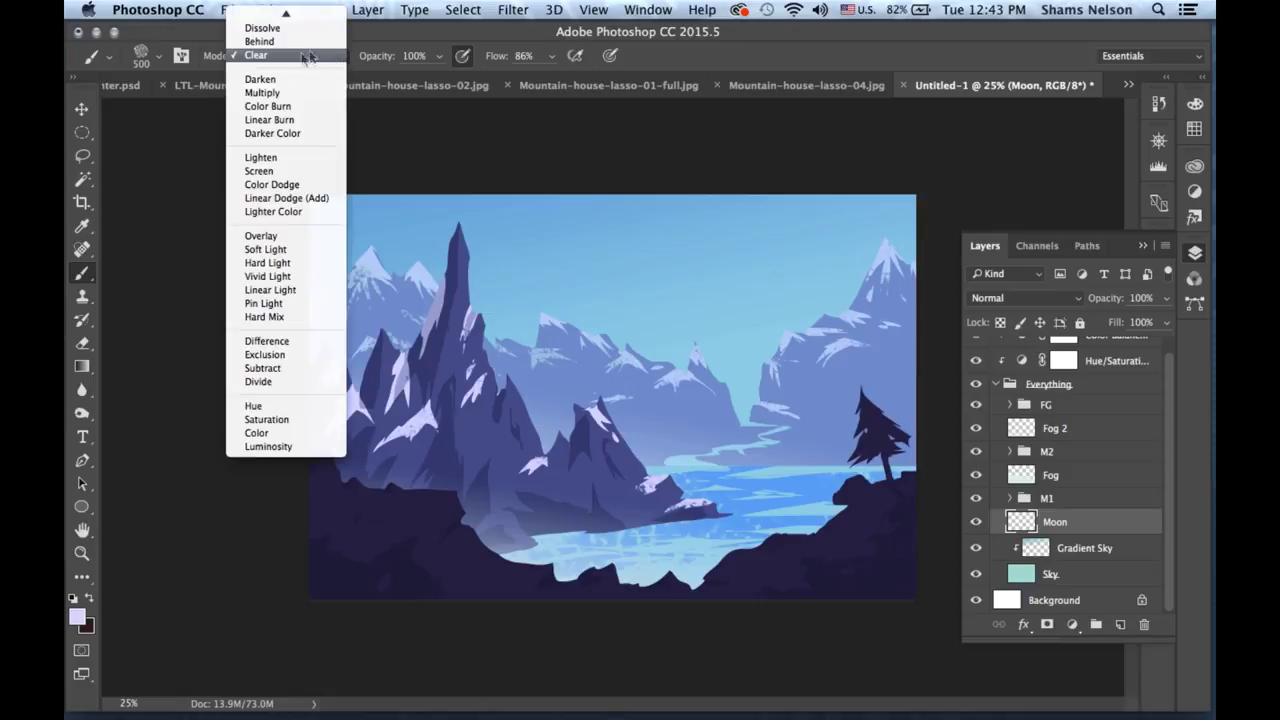
mouse_move(293, 8)
click(280, 15)
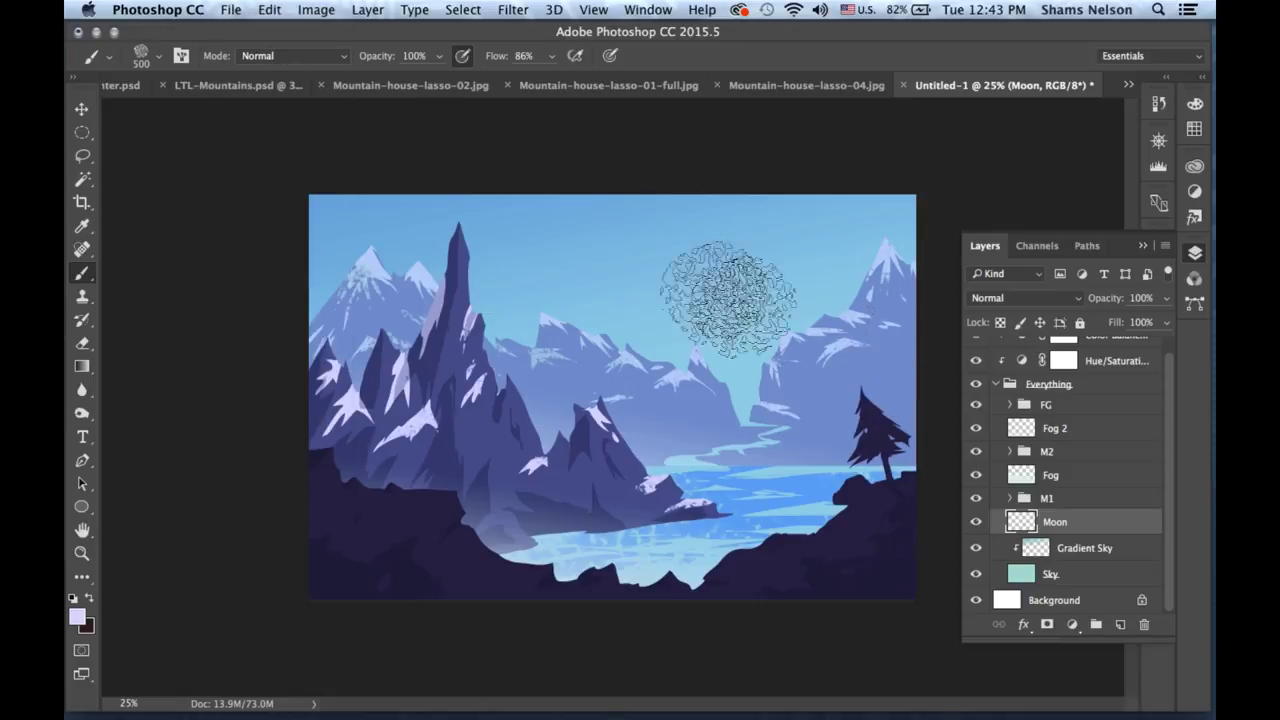
click(793, 265)
click(795, 262)
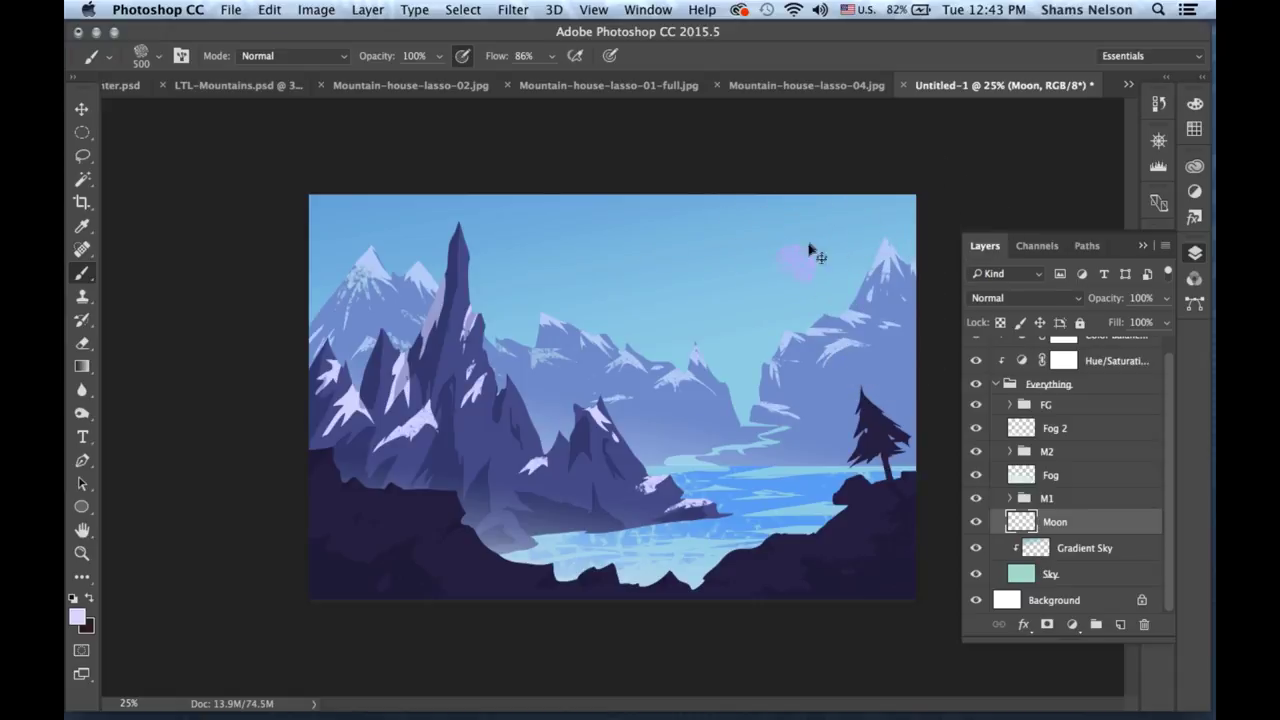
Change the foreground color to white and paint a textured, partly shadowed moon within the circle.
click(77, 617)
drag(765, 345, 733, 329)
click(1118, 340)
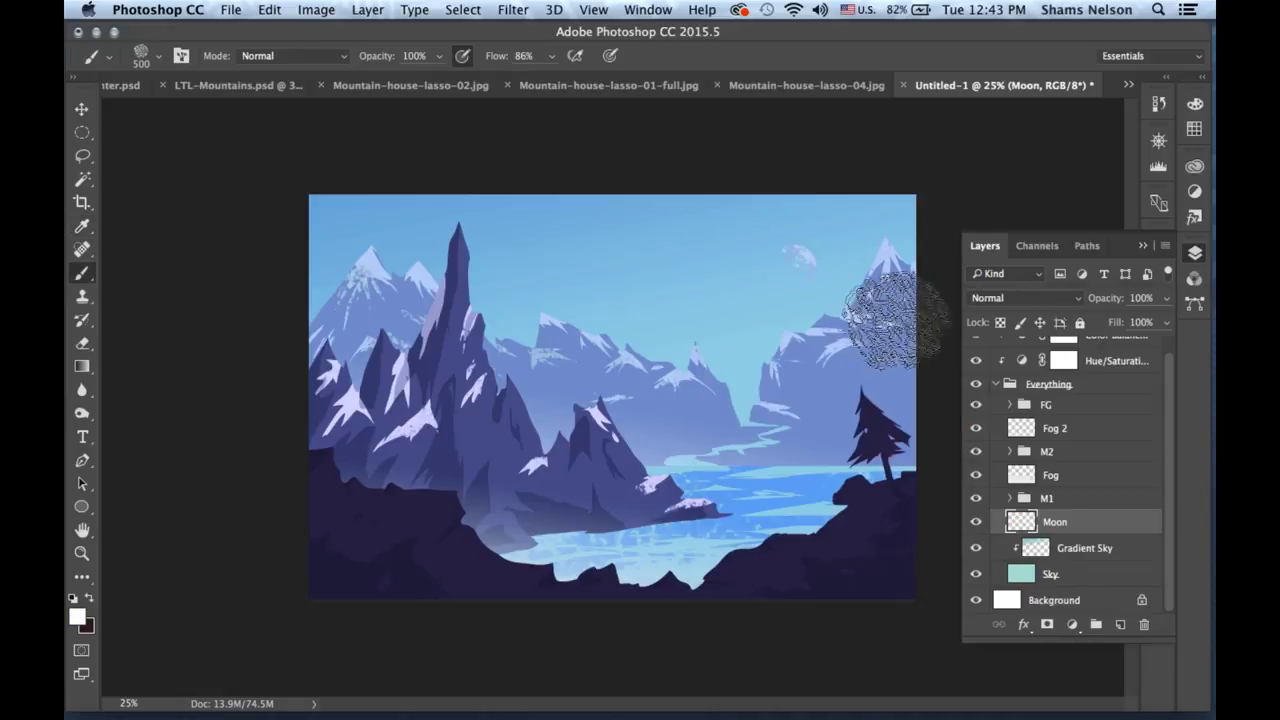
click(785, 248)
click(823, 271)
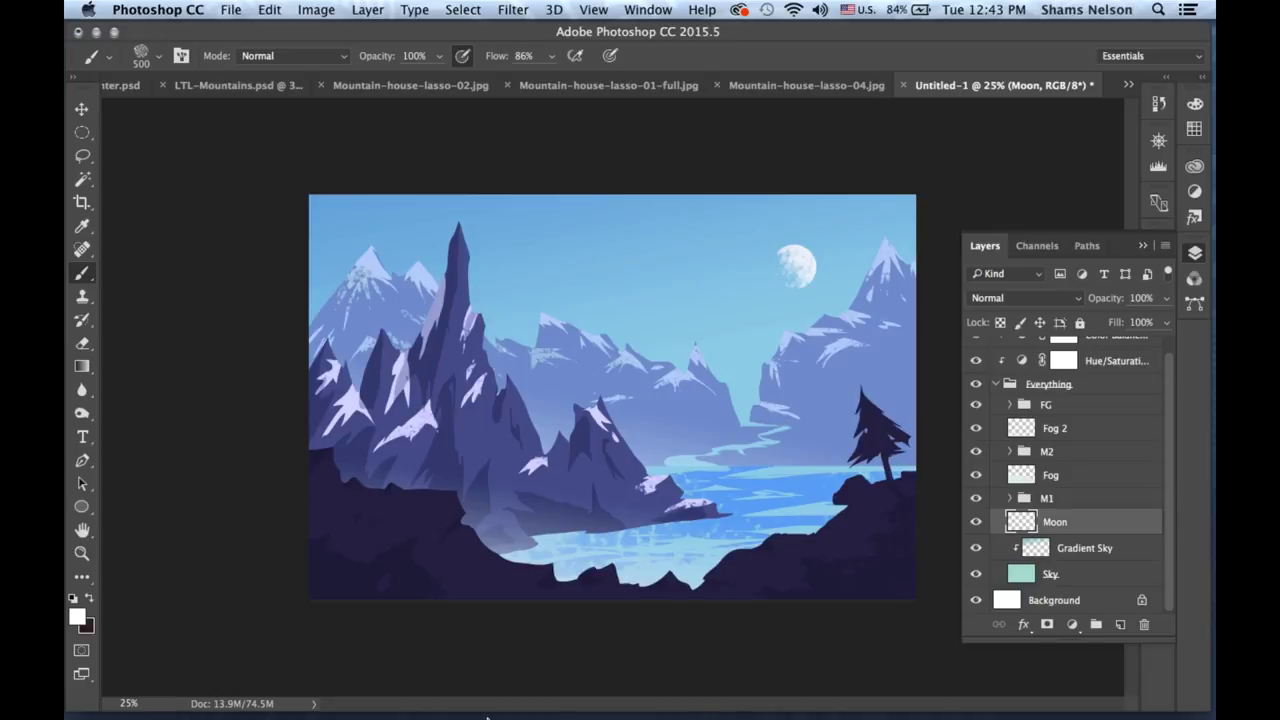
Reduce the brush size to 175 px and build up the white paint on the moon.
key(bracketleft)
key(bracketleft)
key(bracketleft)
key(bracketleft)
key(bracketleft)
key(bracketleft)
key(bracketleft)
key(bracketleft)
key(bracketright)
key(bracketright)
key(bracketright)
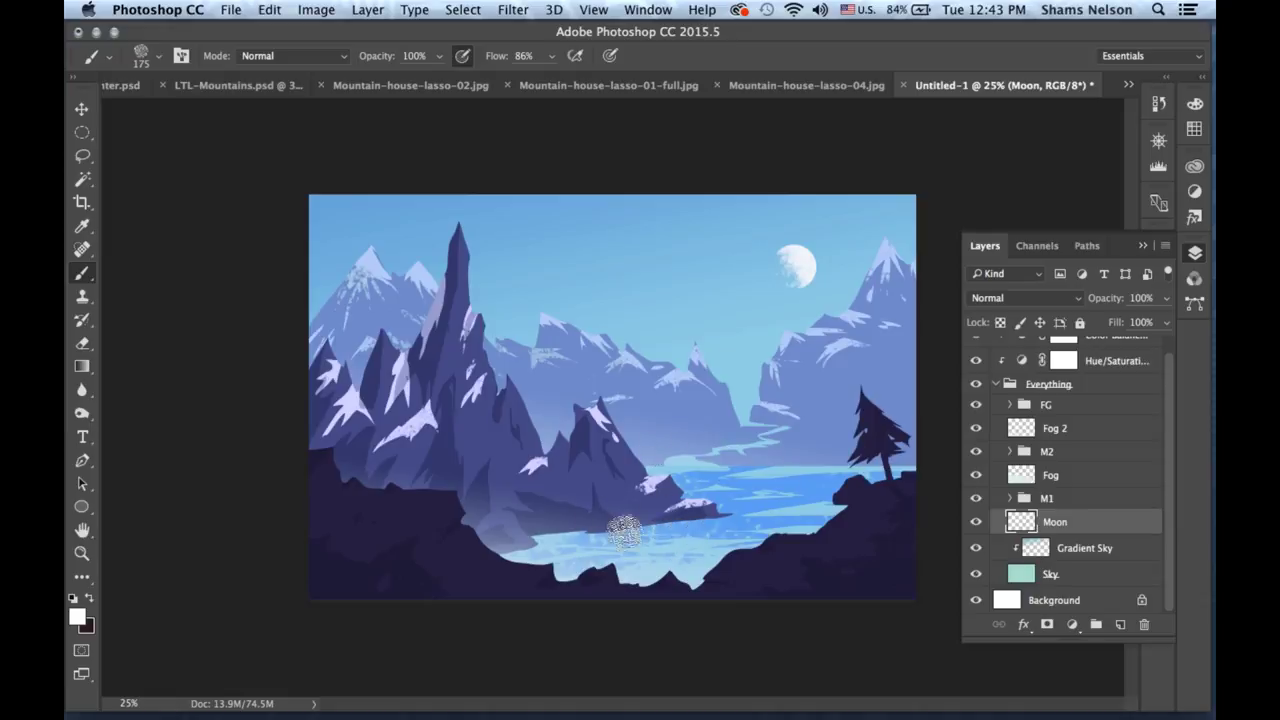
Try outlining small crater shapes on the moon with the Lasso tool.
click(82, 155)
drag(813, 260, 818, 245)
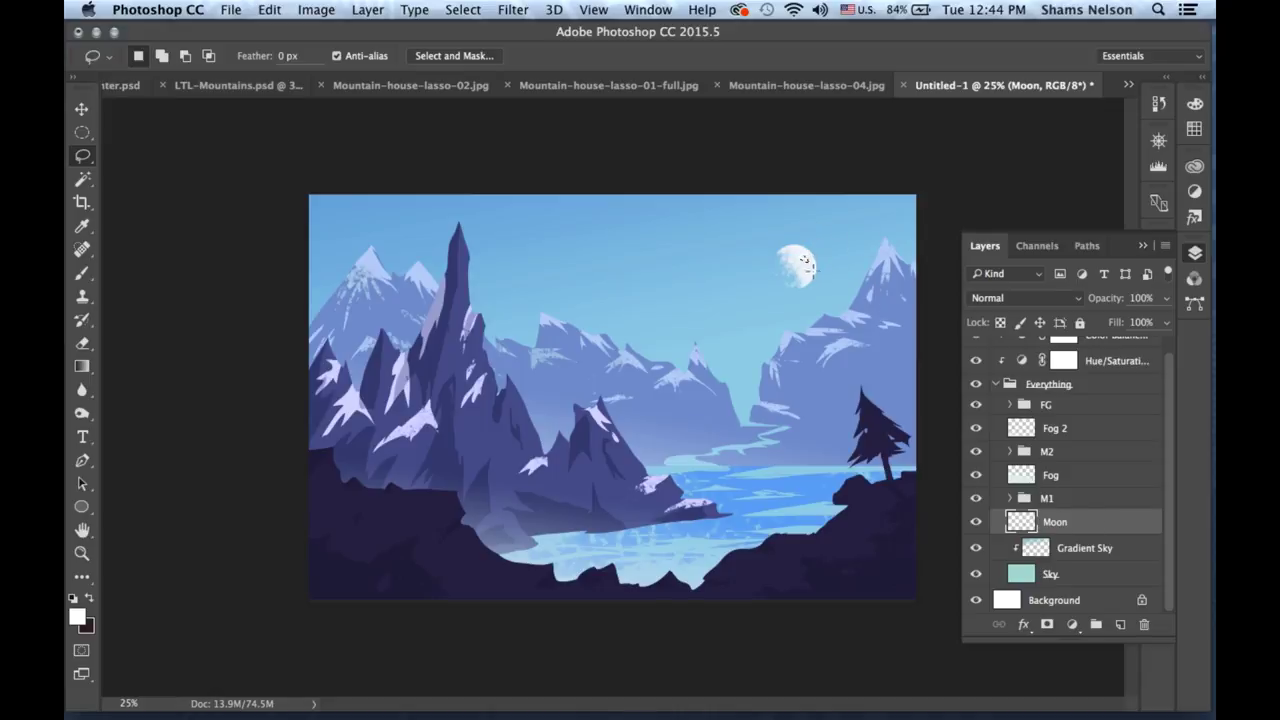
key(shift)
Lower the Moon layer's opacity to 47% and collapse the layer list to view the finished artwork.
click(1163, 298)
drag(1158, 320, 1124, 325)
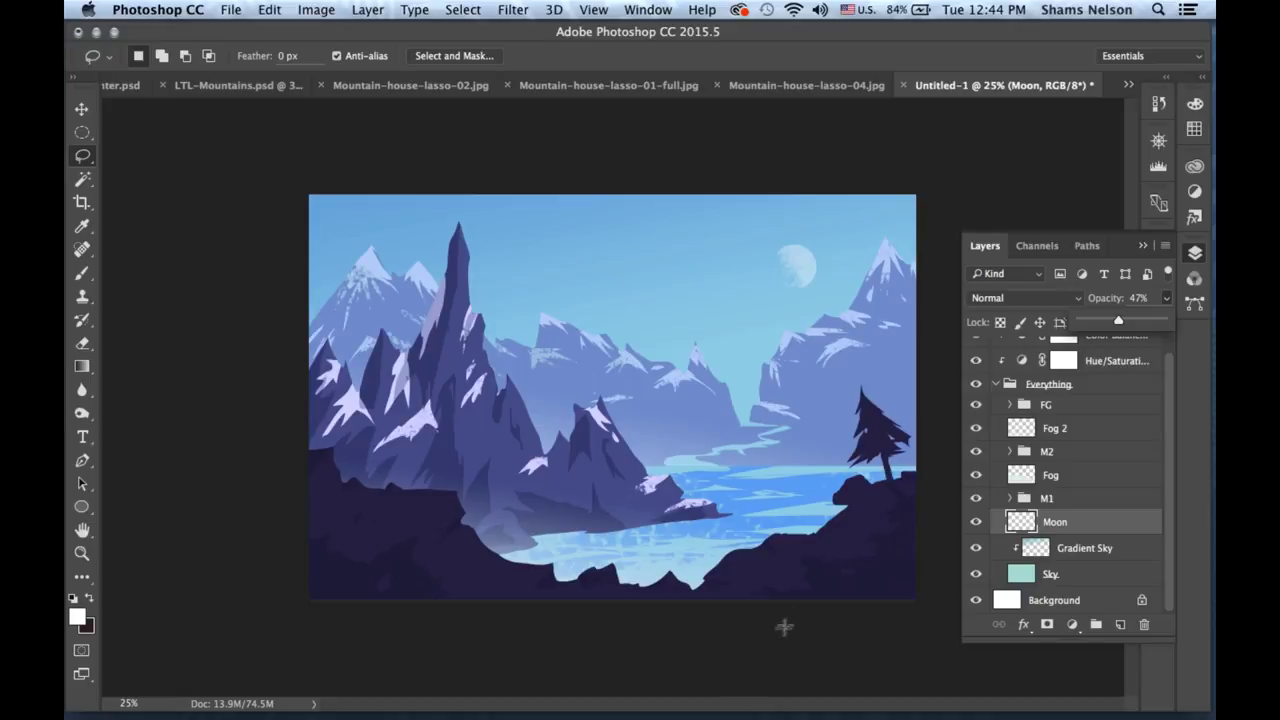
click(1176, 254)
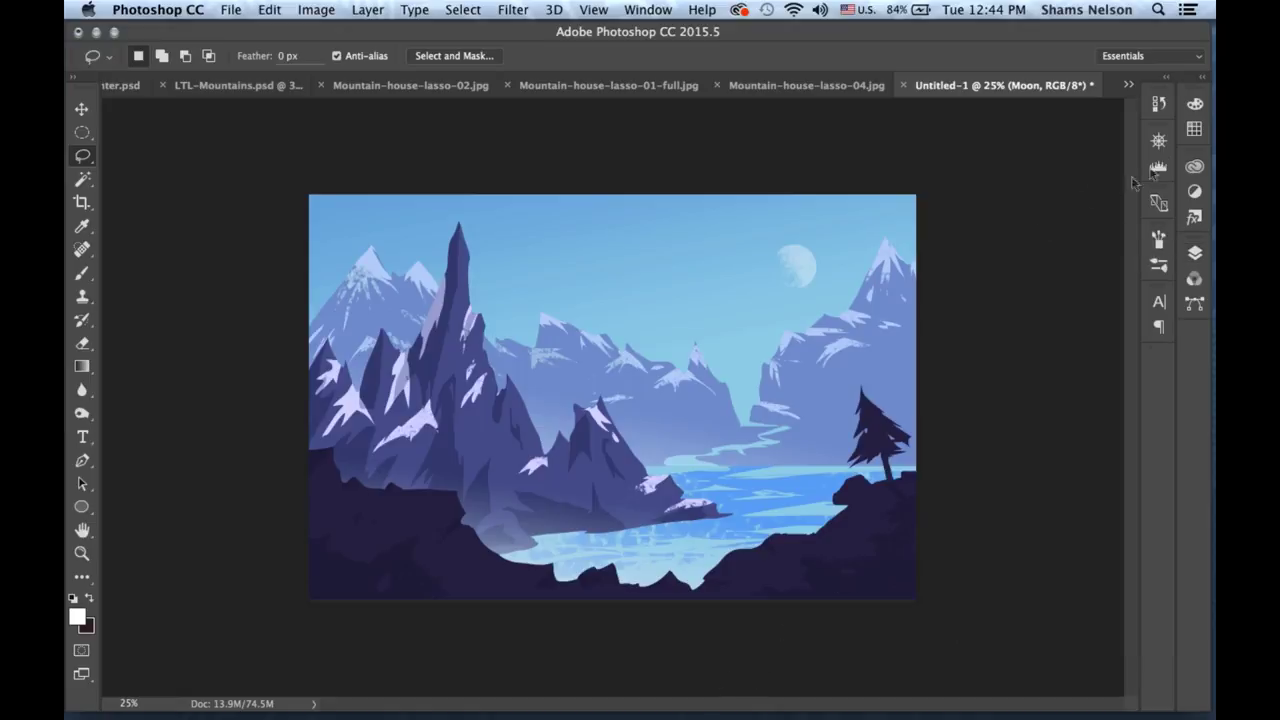
mouse_move(1211, 283)
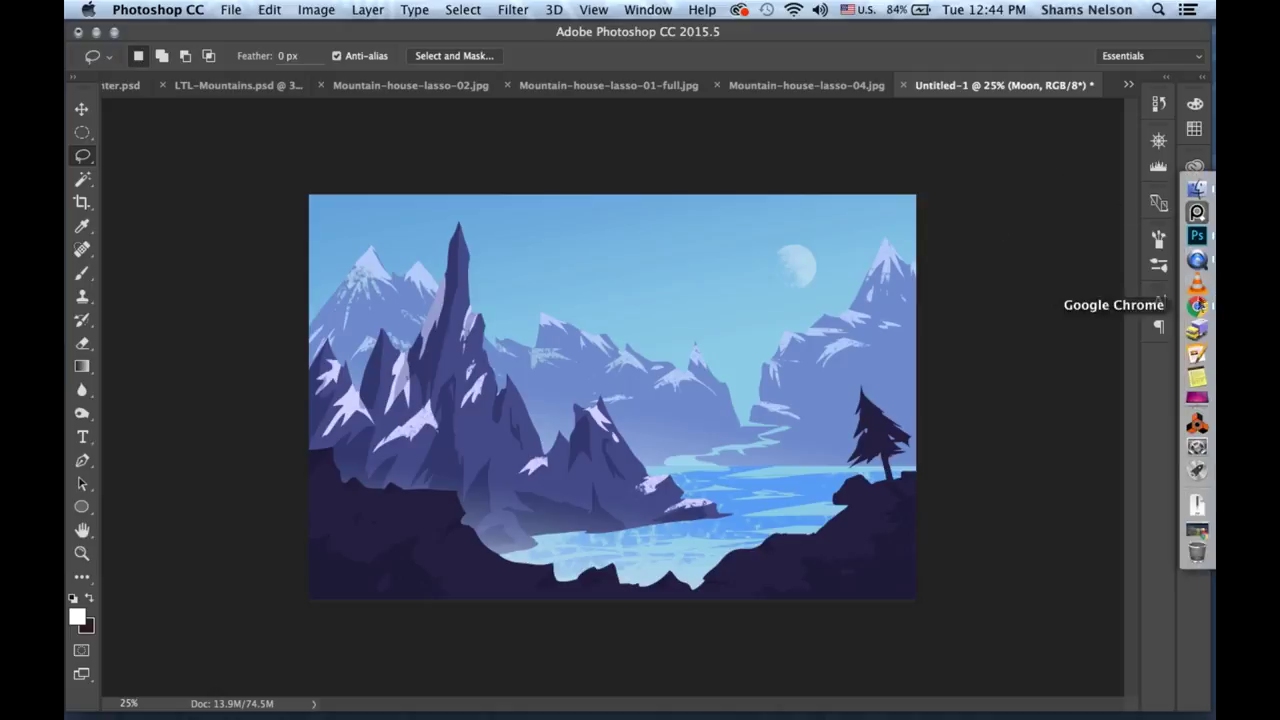
right_click(1209, 256)
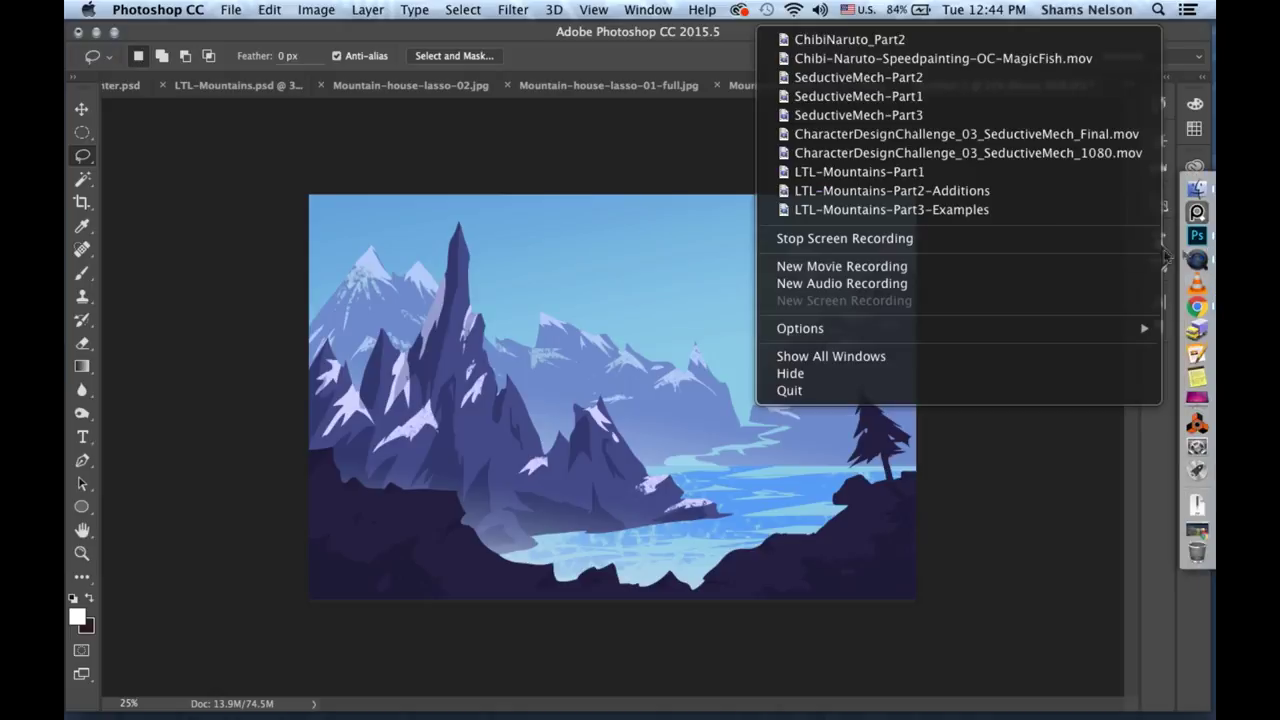
click(1035, 239)
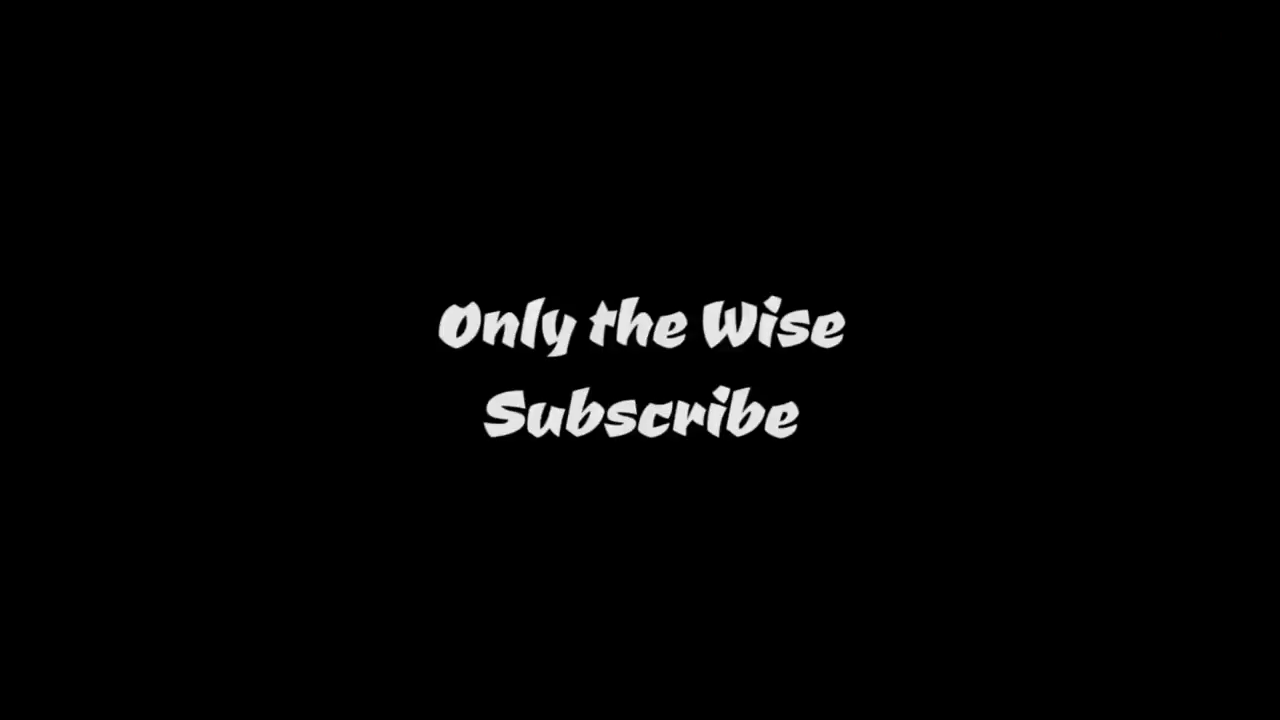